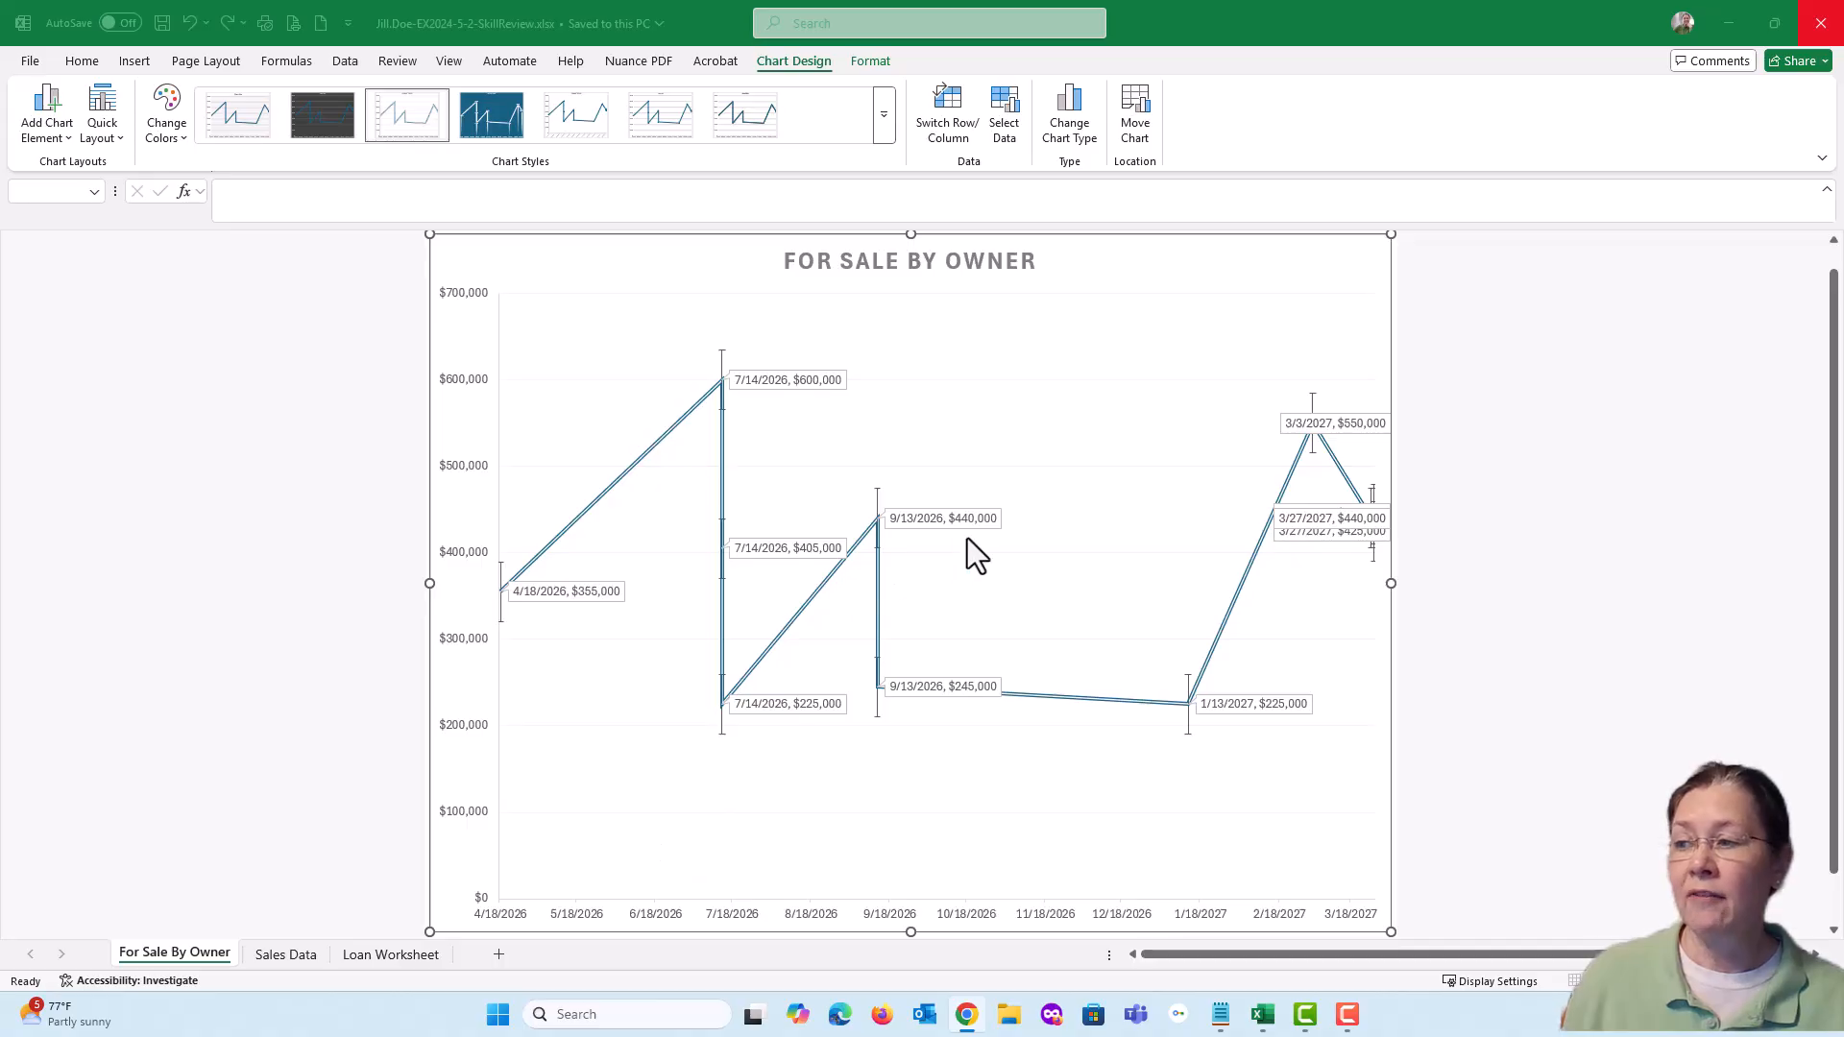
# Step: Look through the Sales Data and Loan Worksheet sheets, and return to the For Sale By Owner chart sheet
pyautogui.click(296, 957)
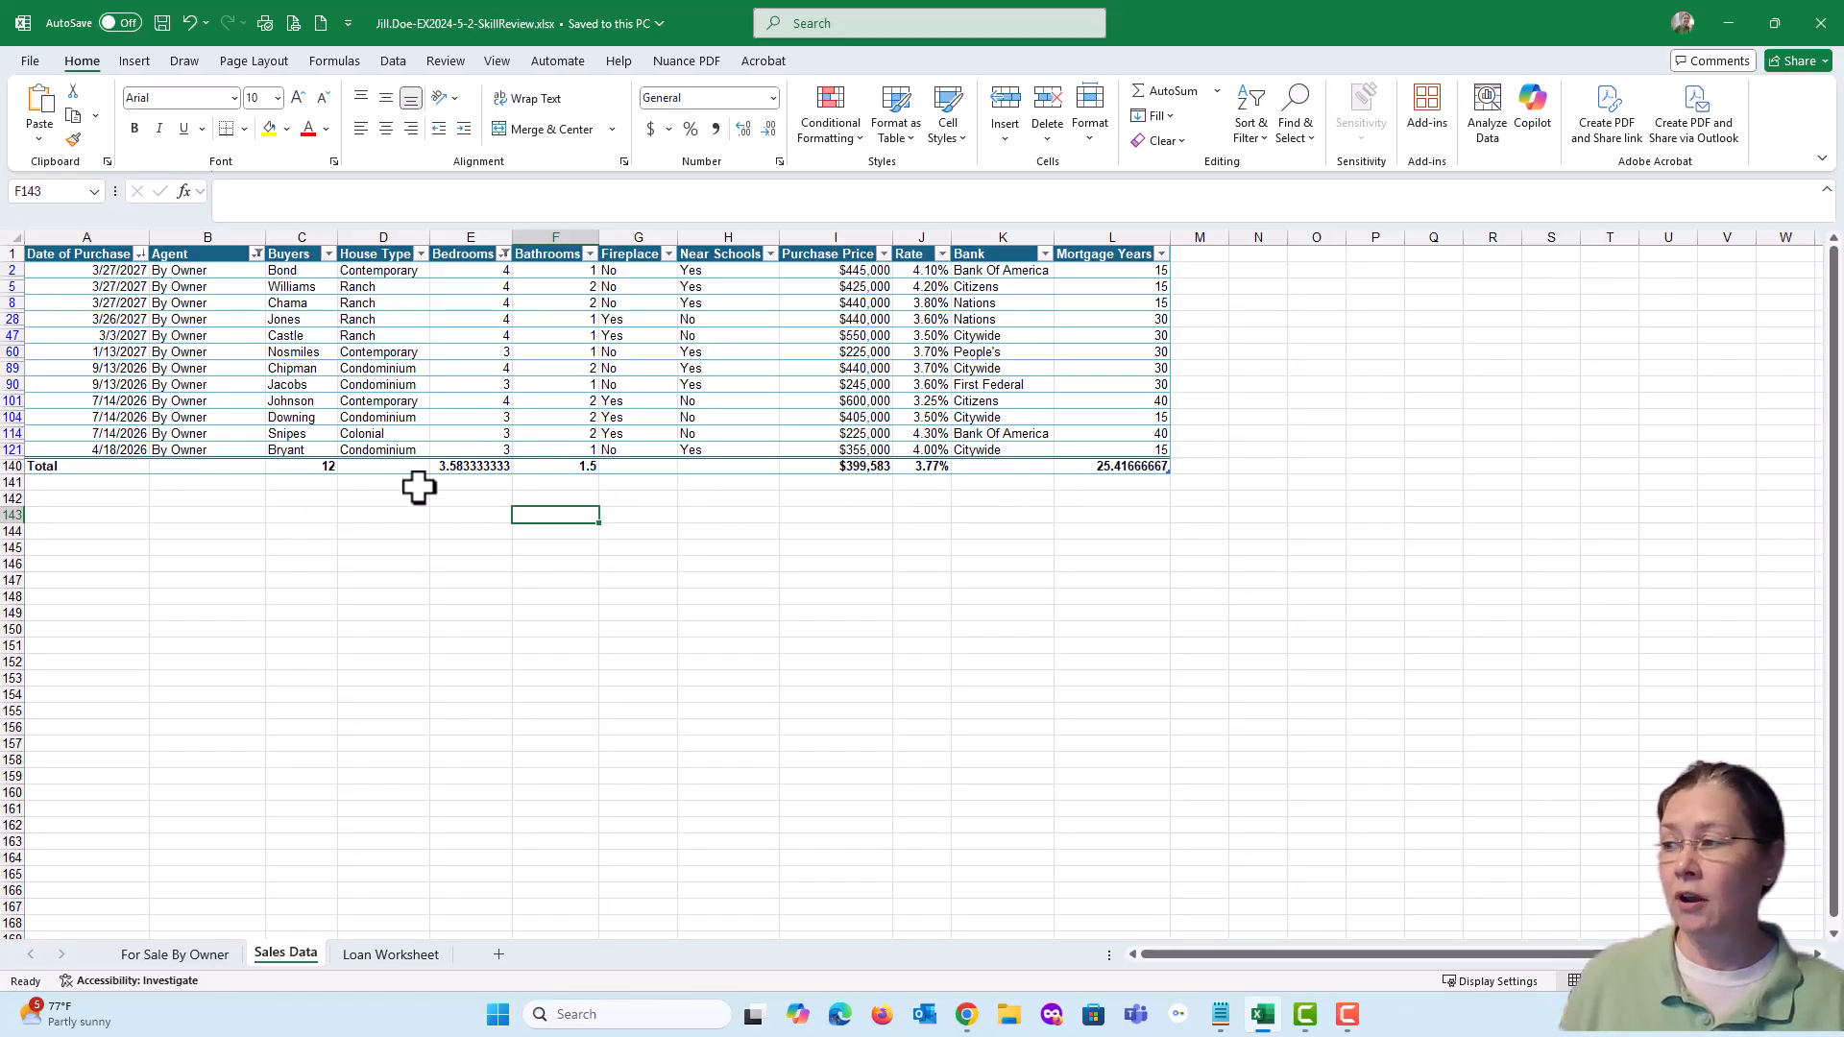
pyautogui.click(392, 956)
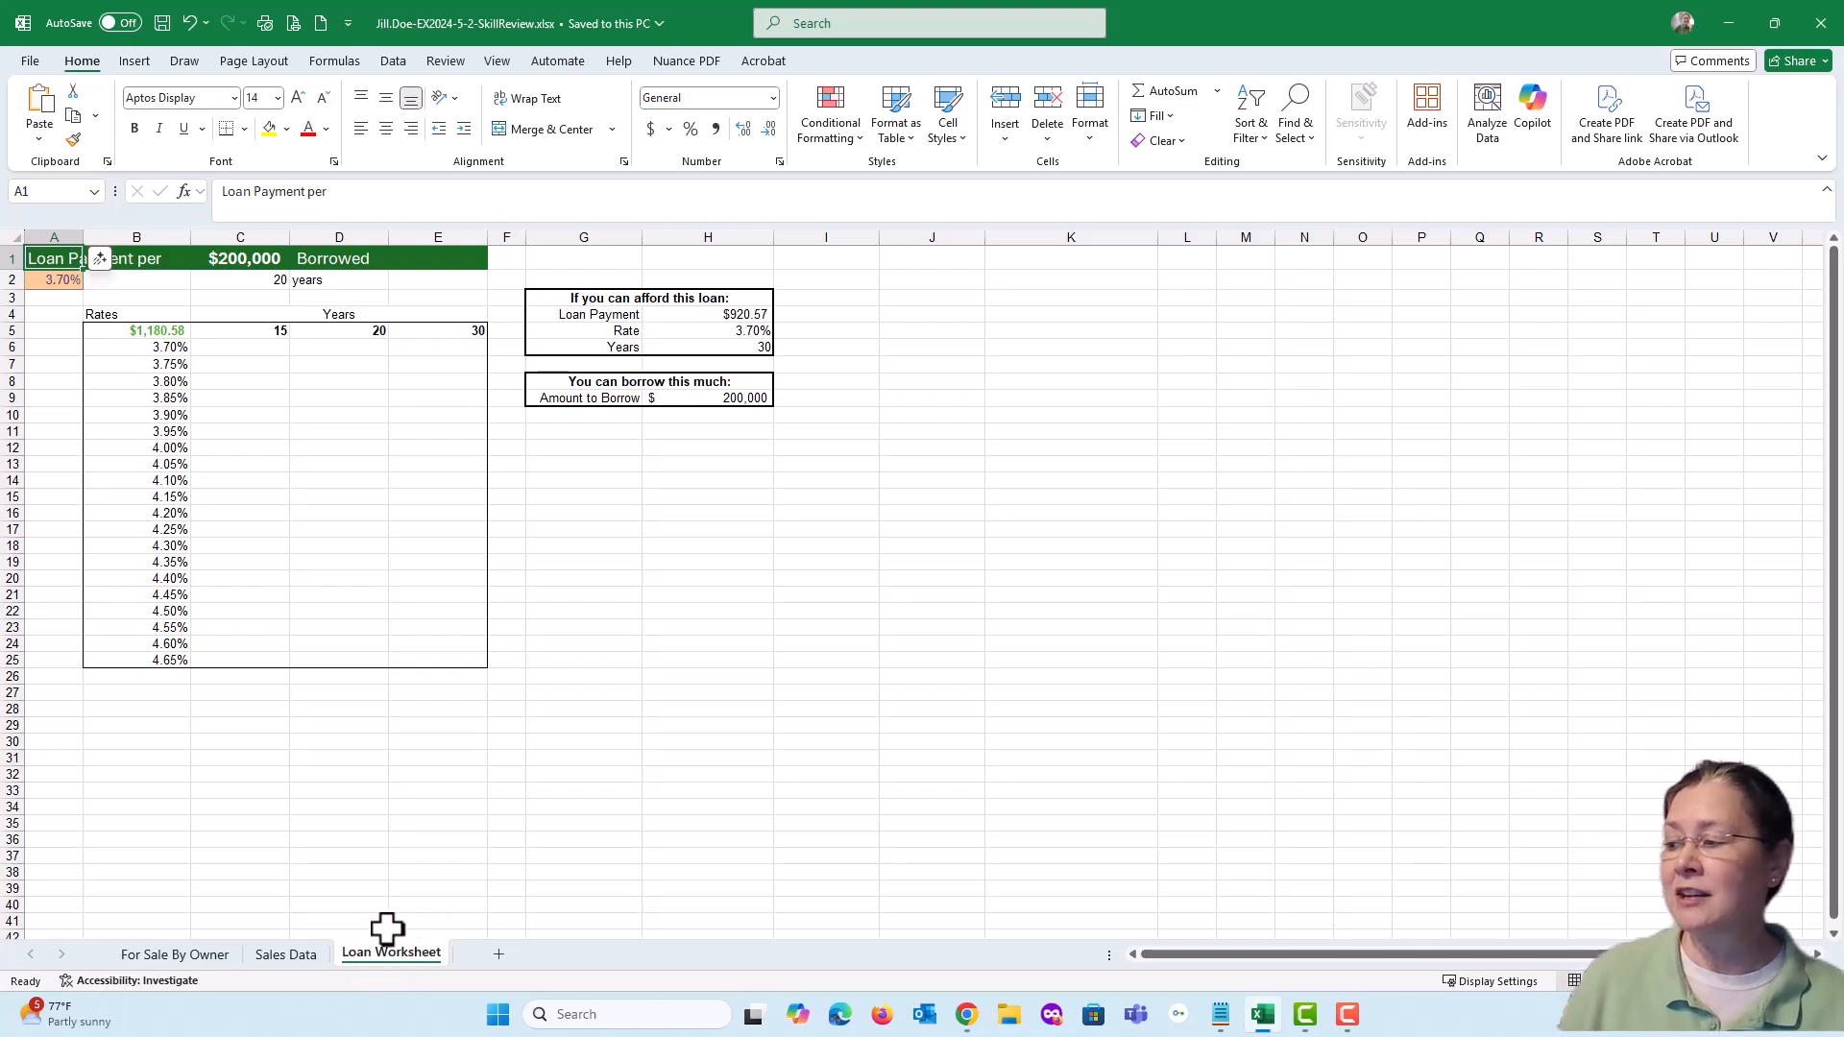
pyautogui.click(182, 956)
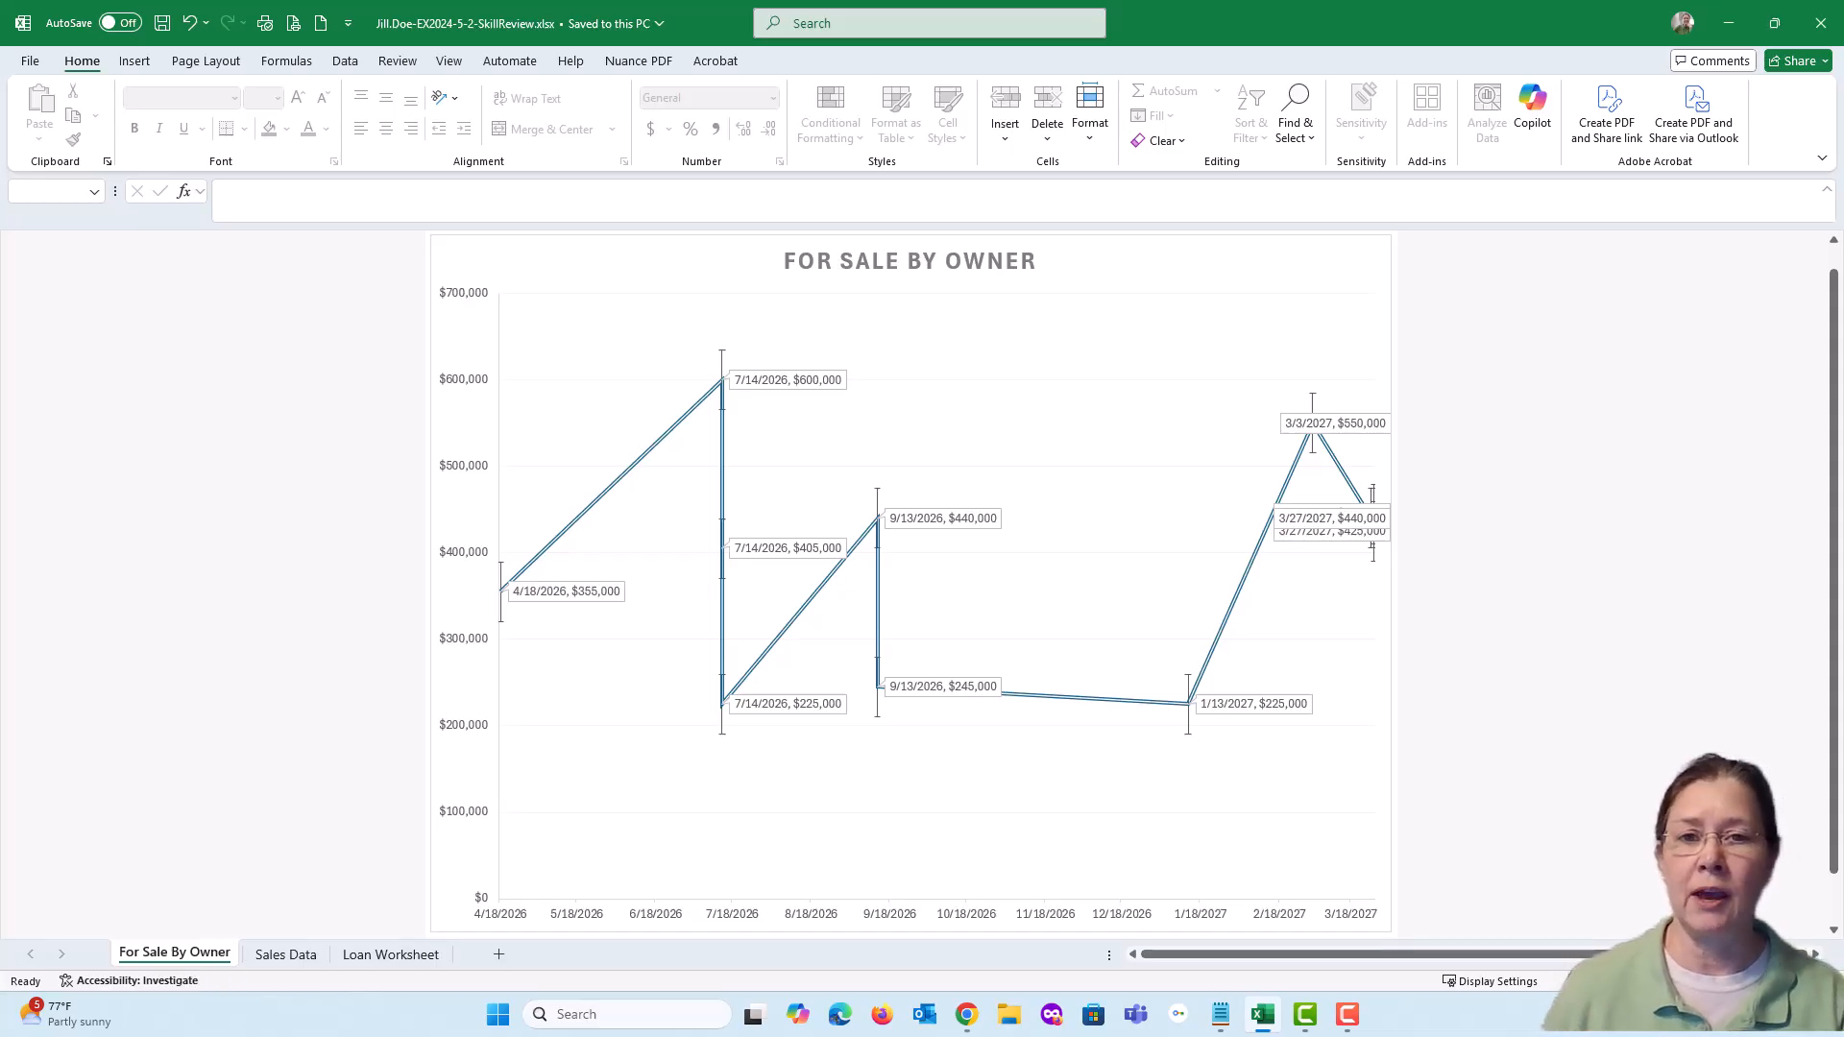
# Step: Read assignment item 14 in the browser about creating a PivotTable of average purchase price by house type and agent
pyautogui.moveTo(1270, 0); pyautogui.dragTo(1143, 78)
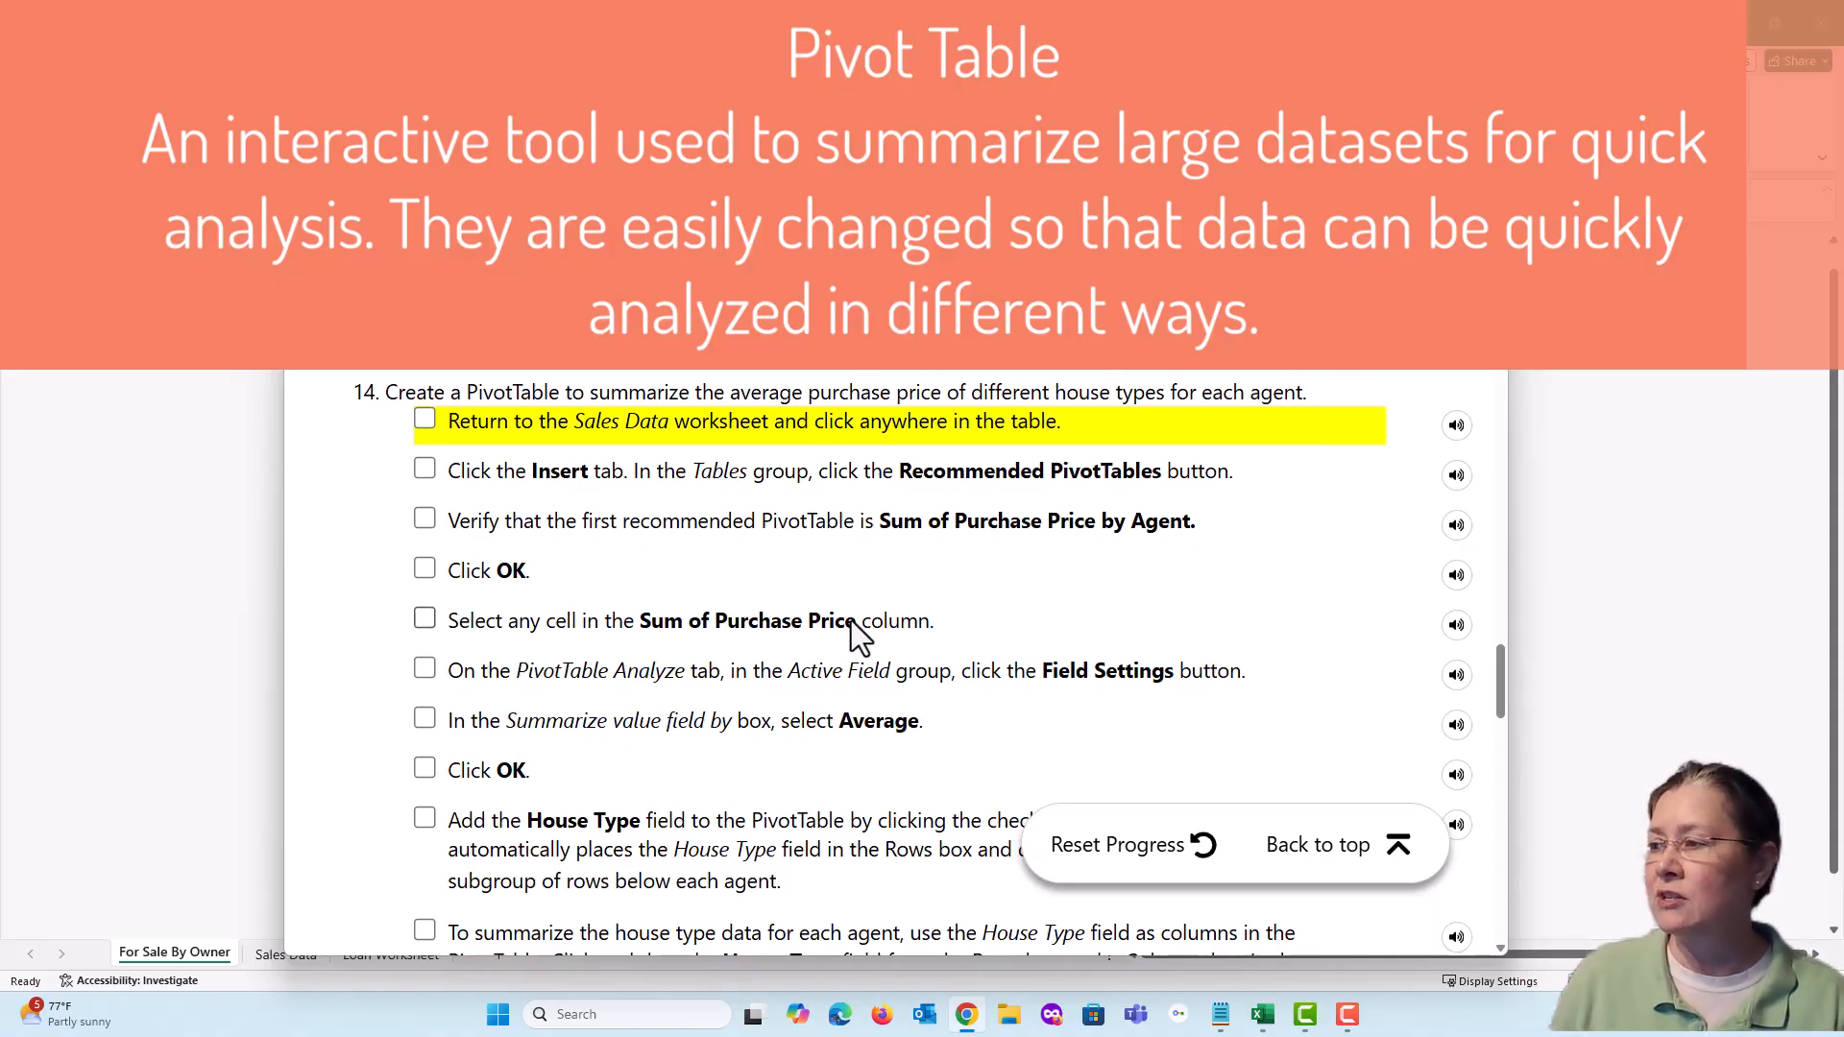
pyautogui.scroll(-2, 851, 624)
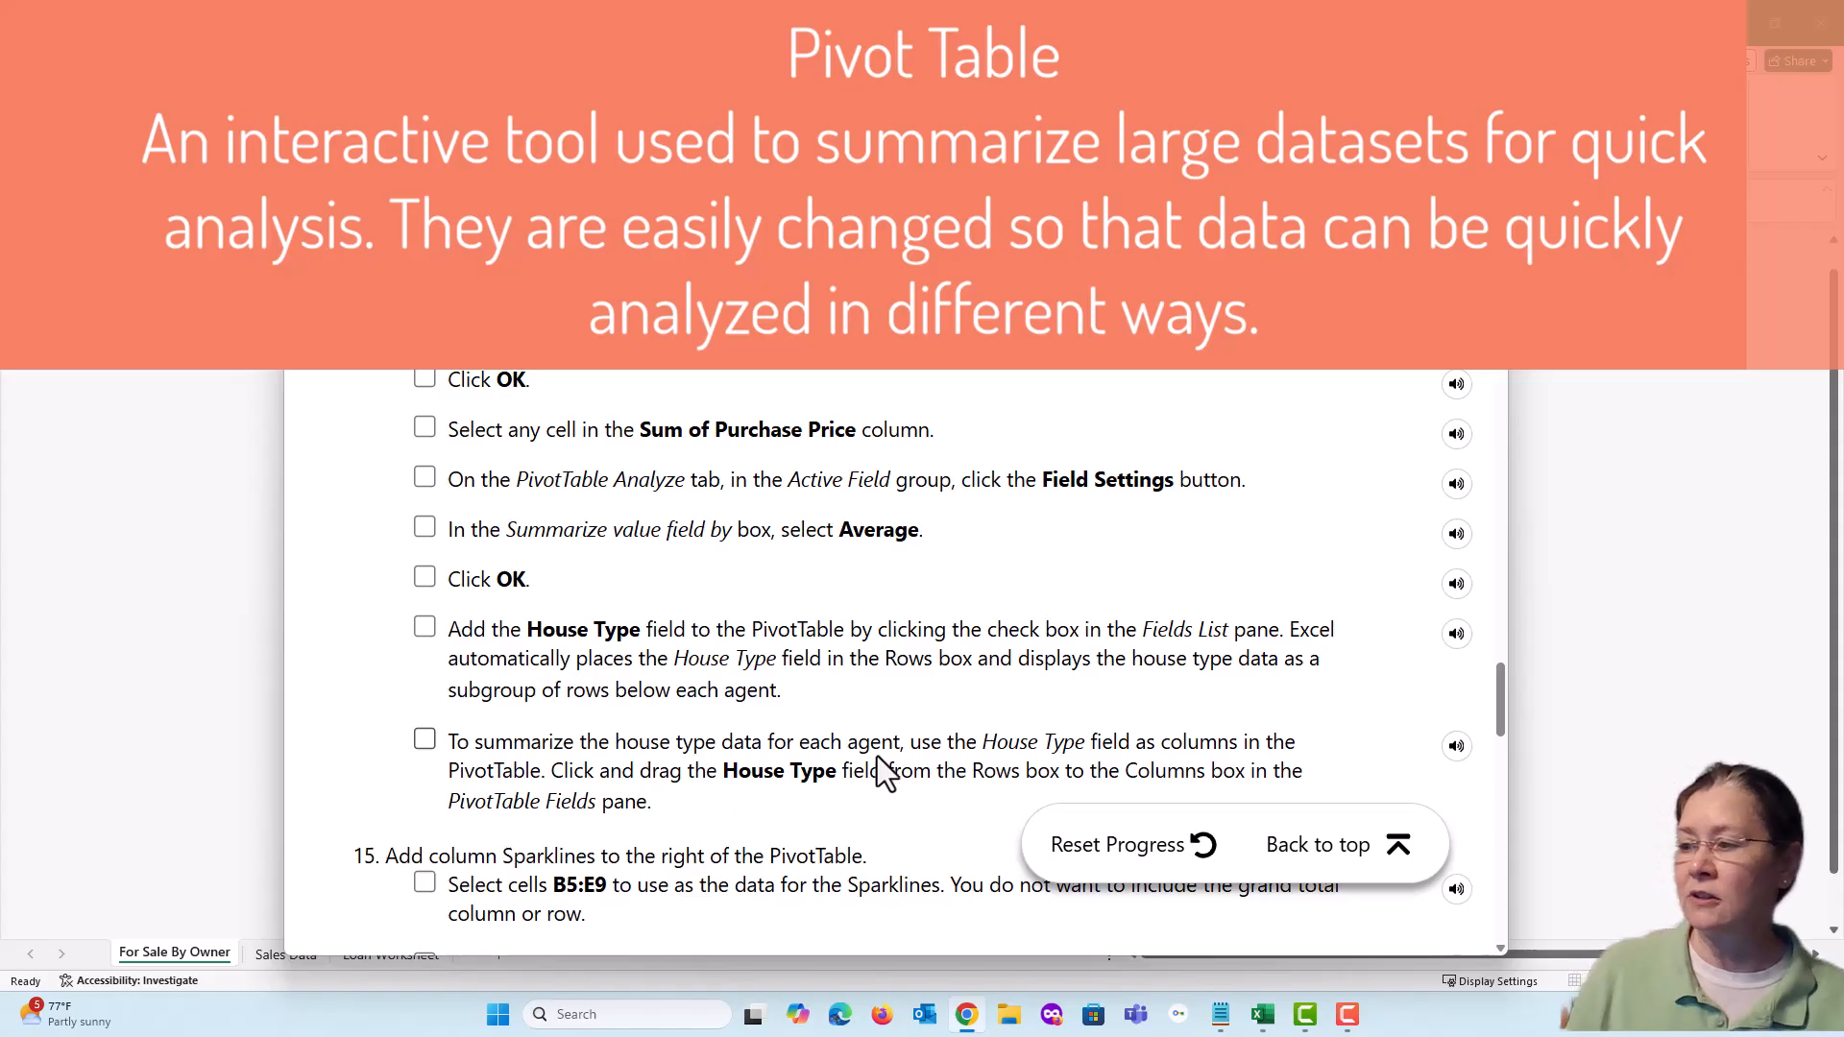
pyautogui.scroll(1, 878, 759)
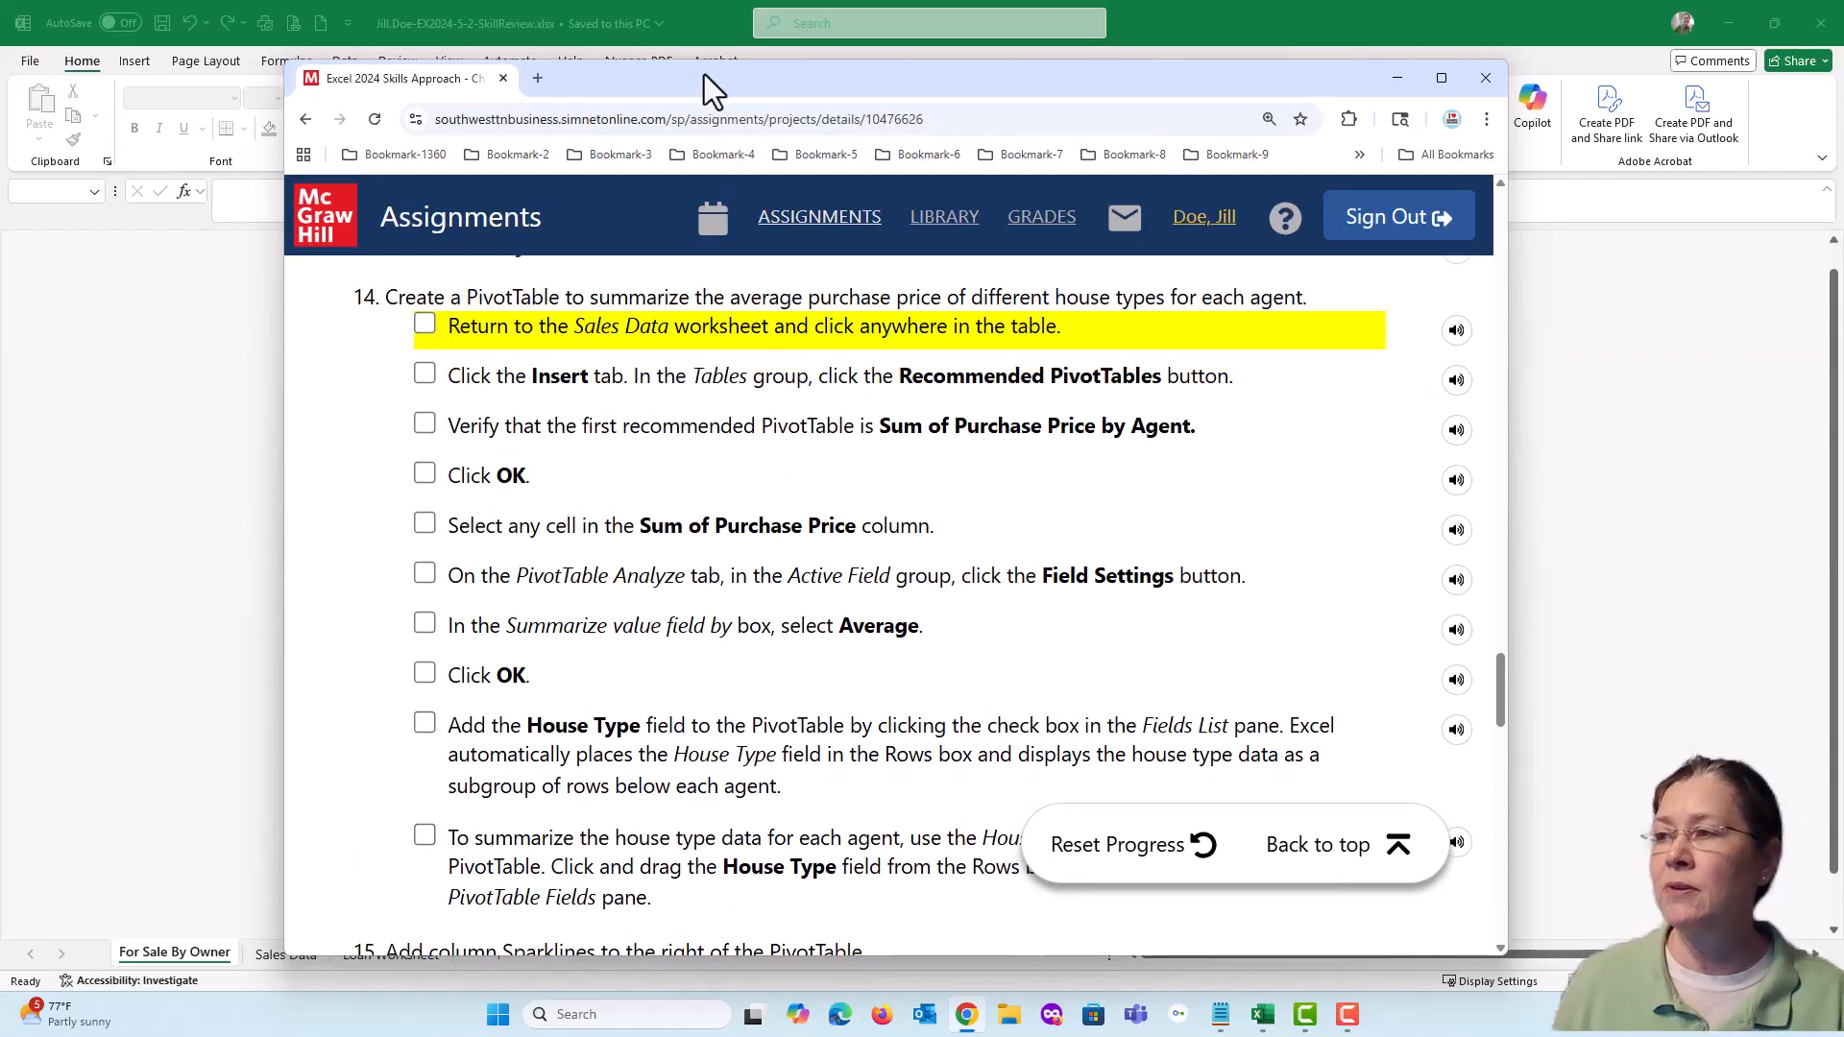
pyautogui.moveTo(705, 76); pyautogui.dragTo(1843, 86)
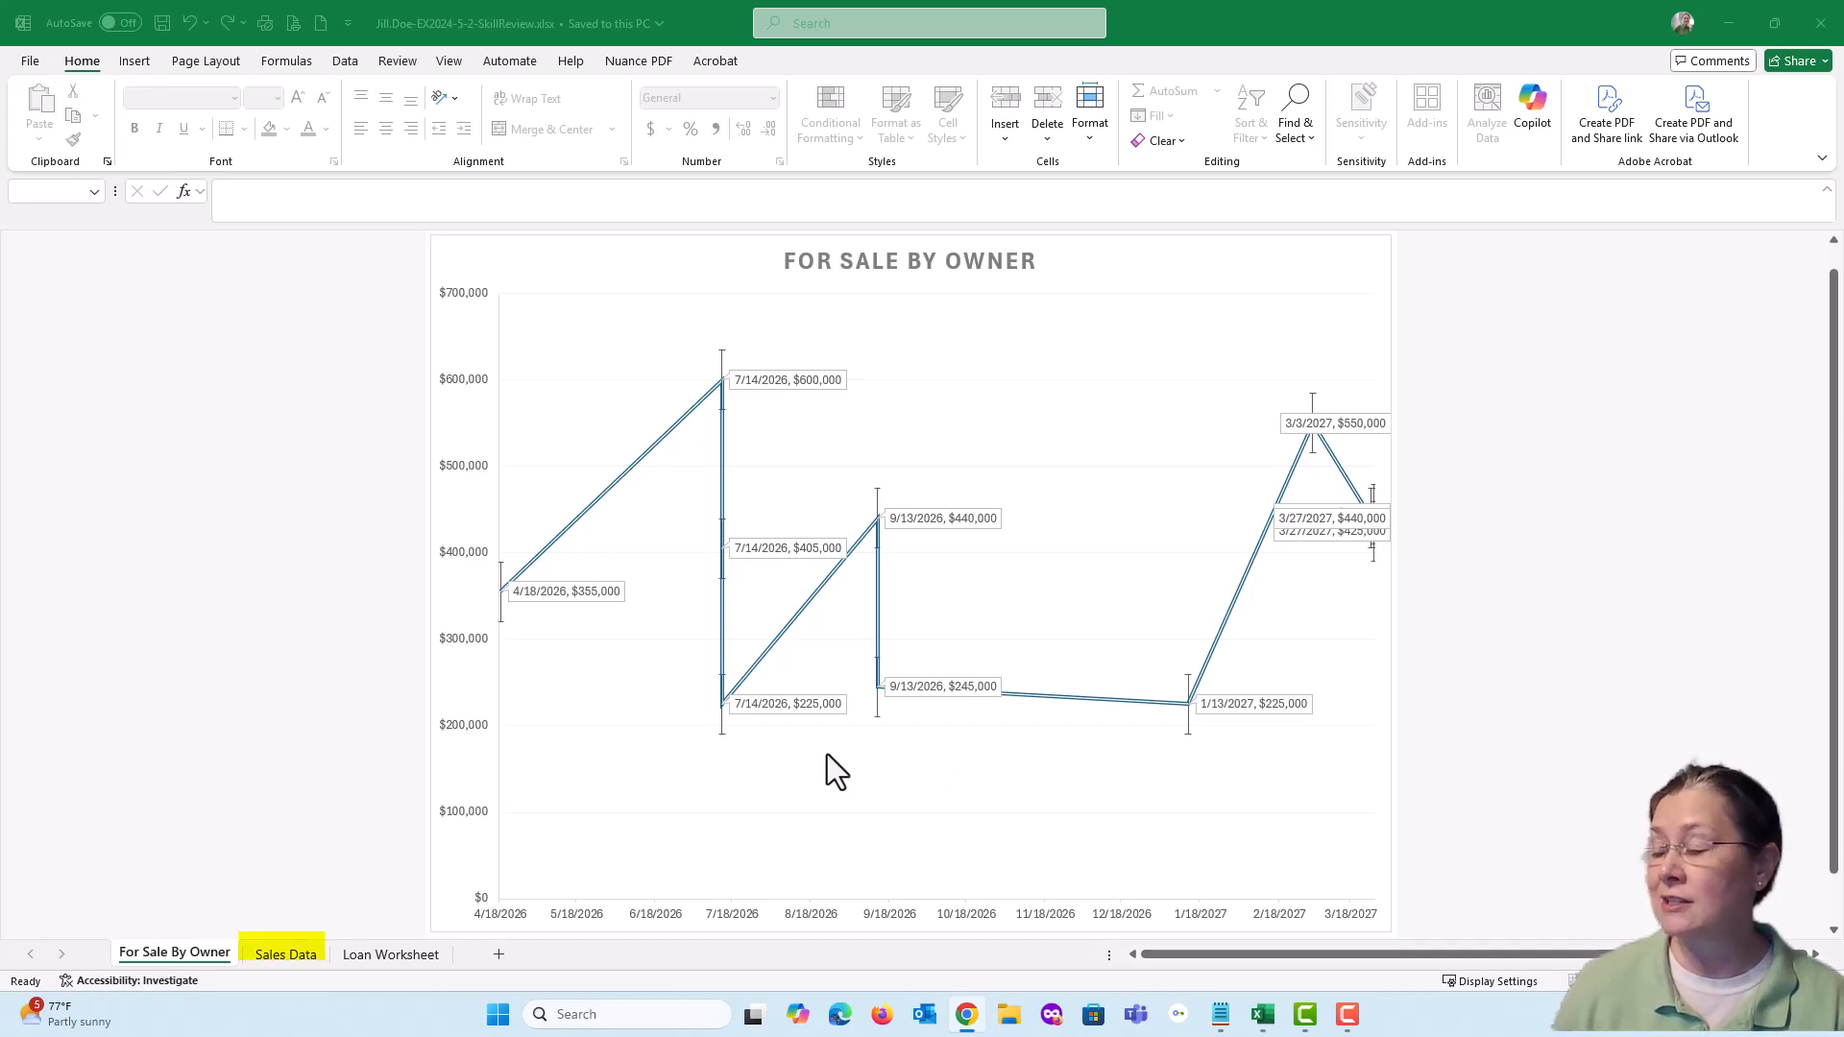
# Step: Insert the recommended PivotTable Sum of Purchase Price by Agent, based on the table in the Sales Data worksheet
pyautogui.click(292, 955)
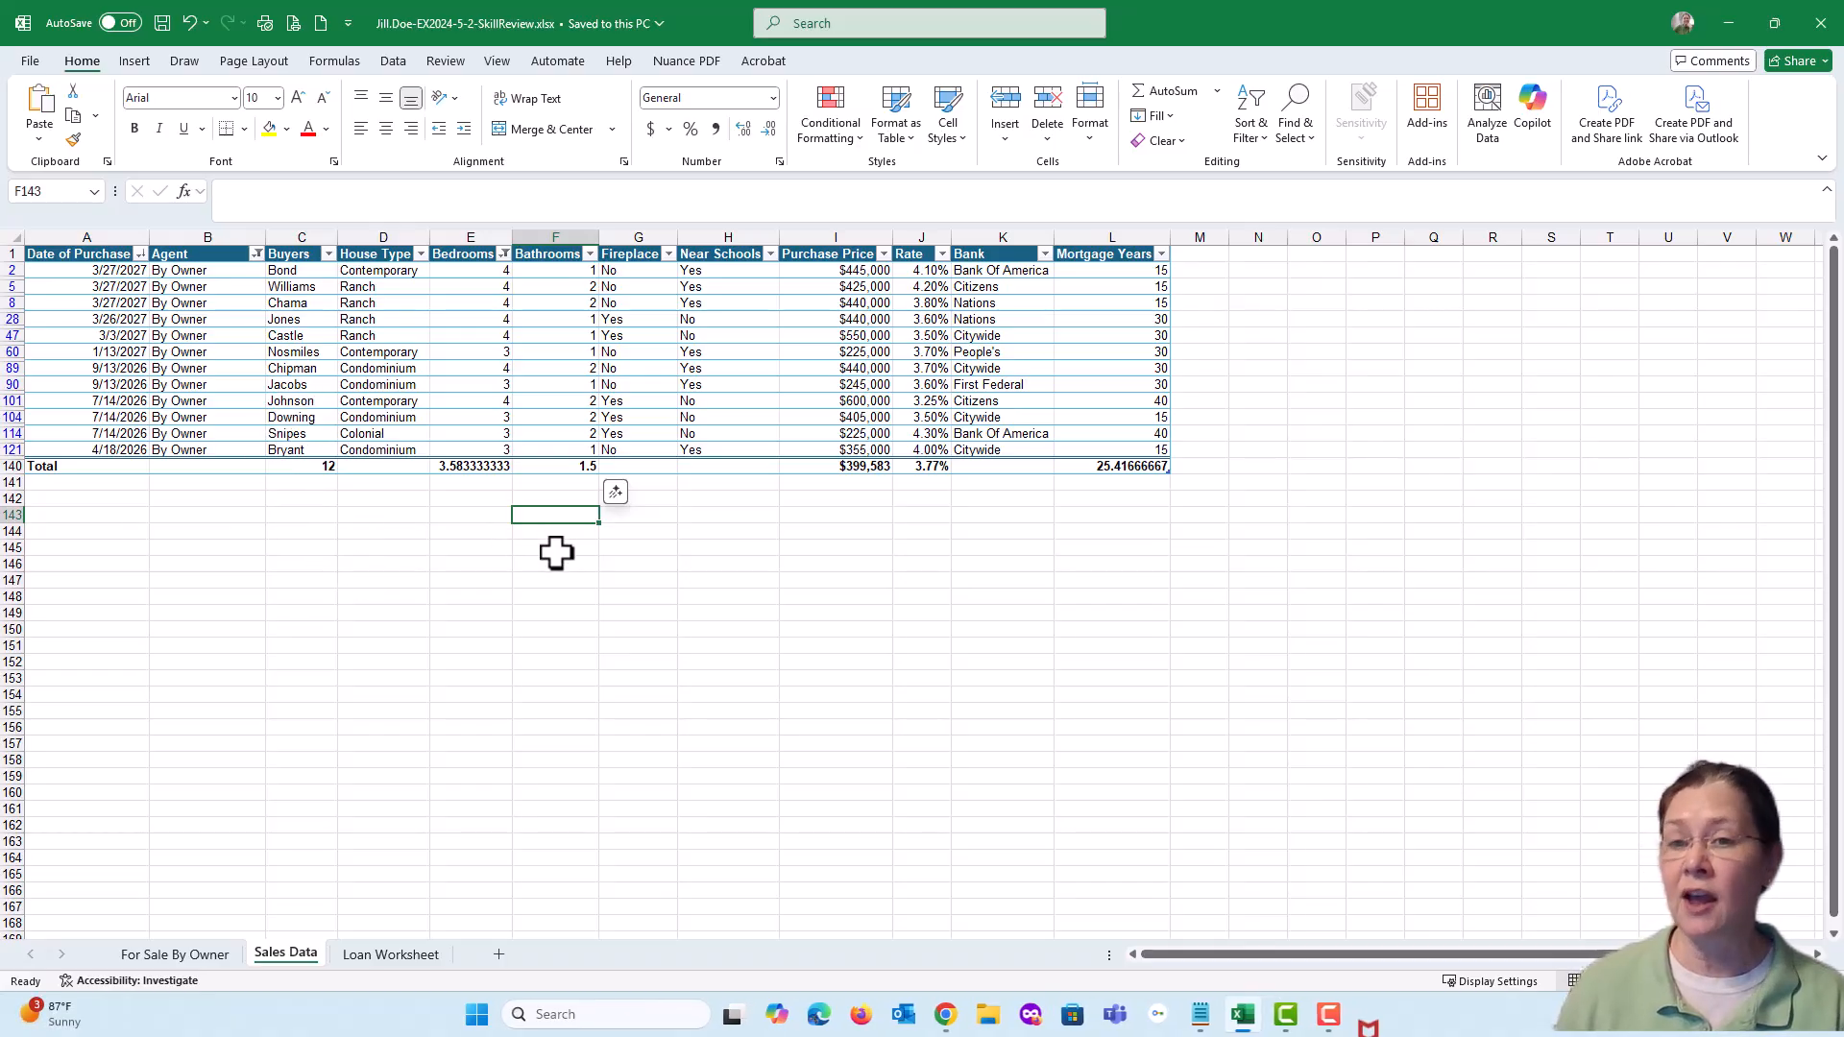
pyautogui.click(355, 358)
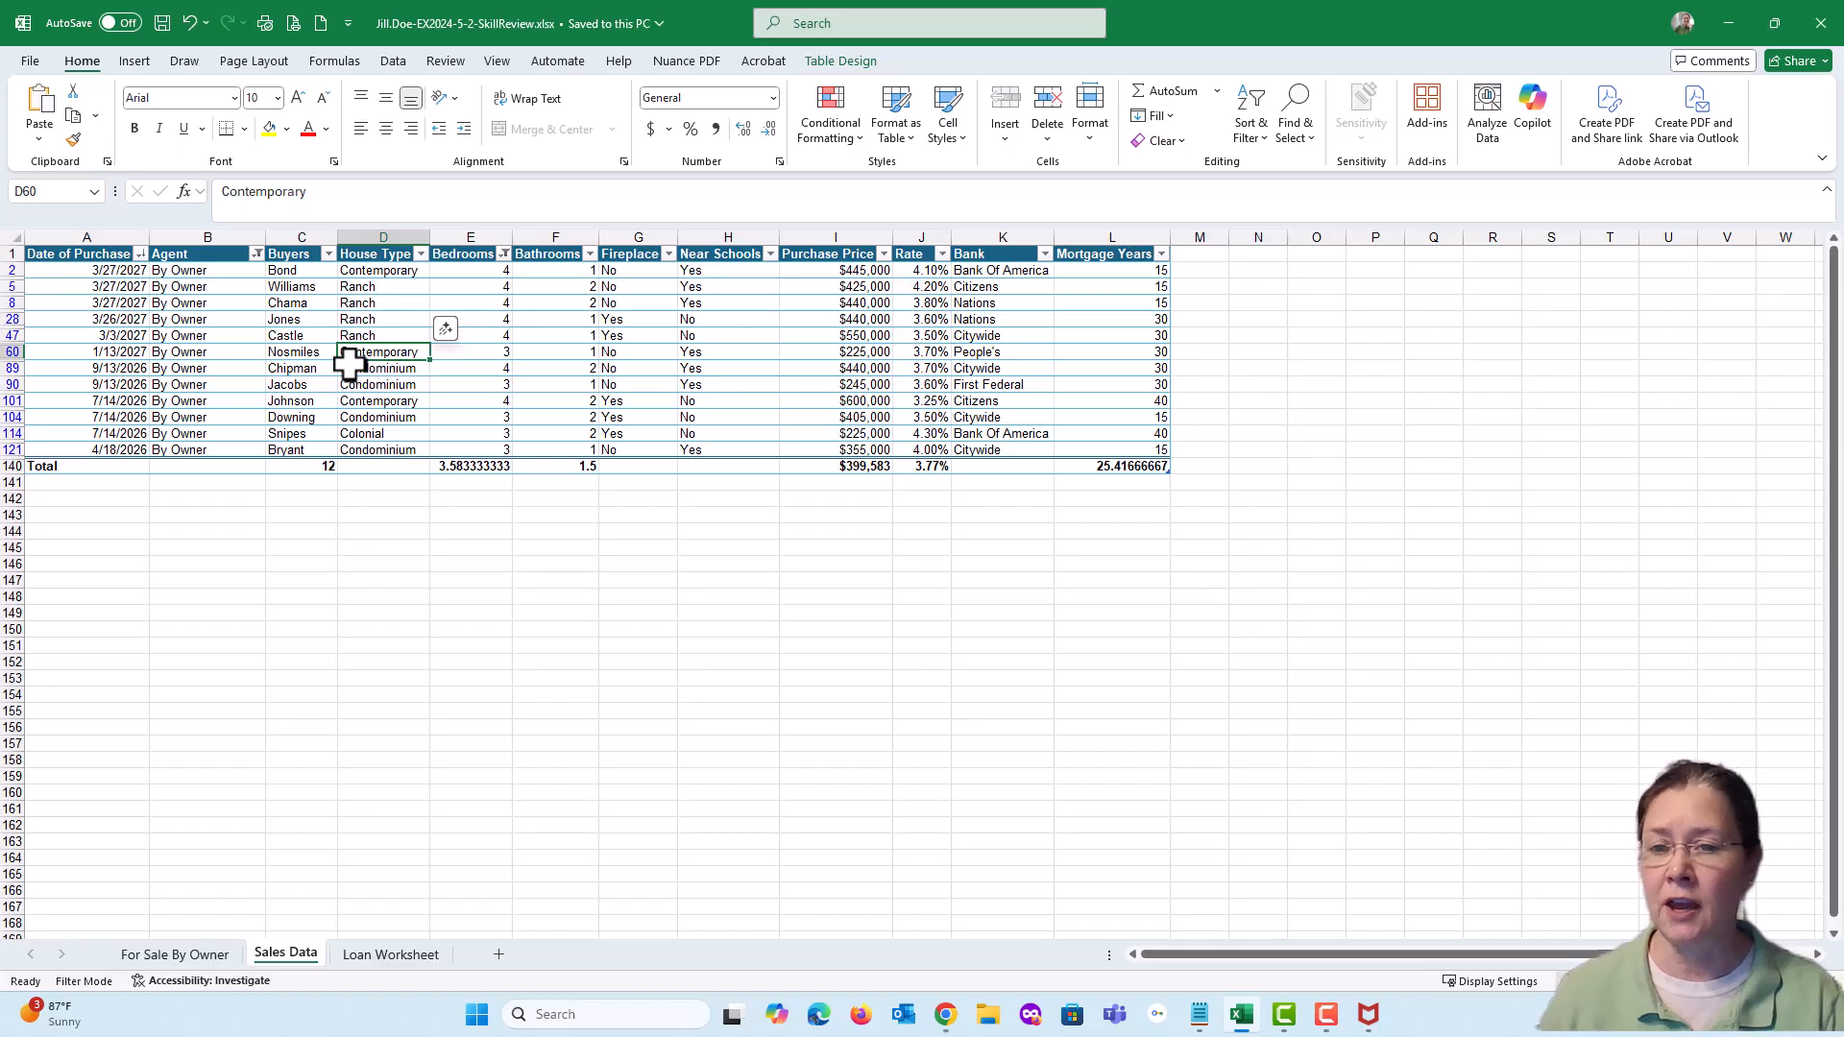
pyautogui.click(136, 63)
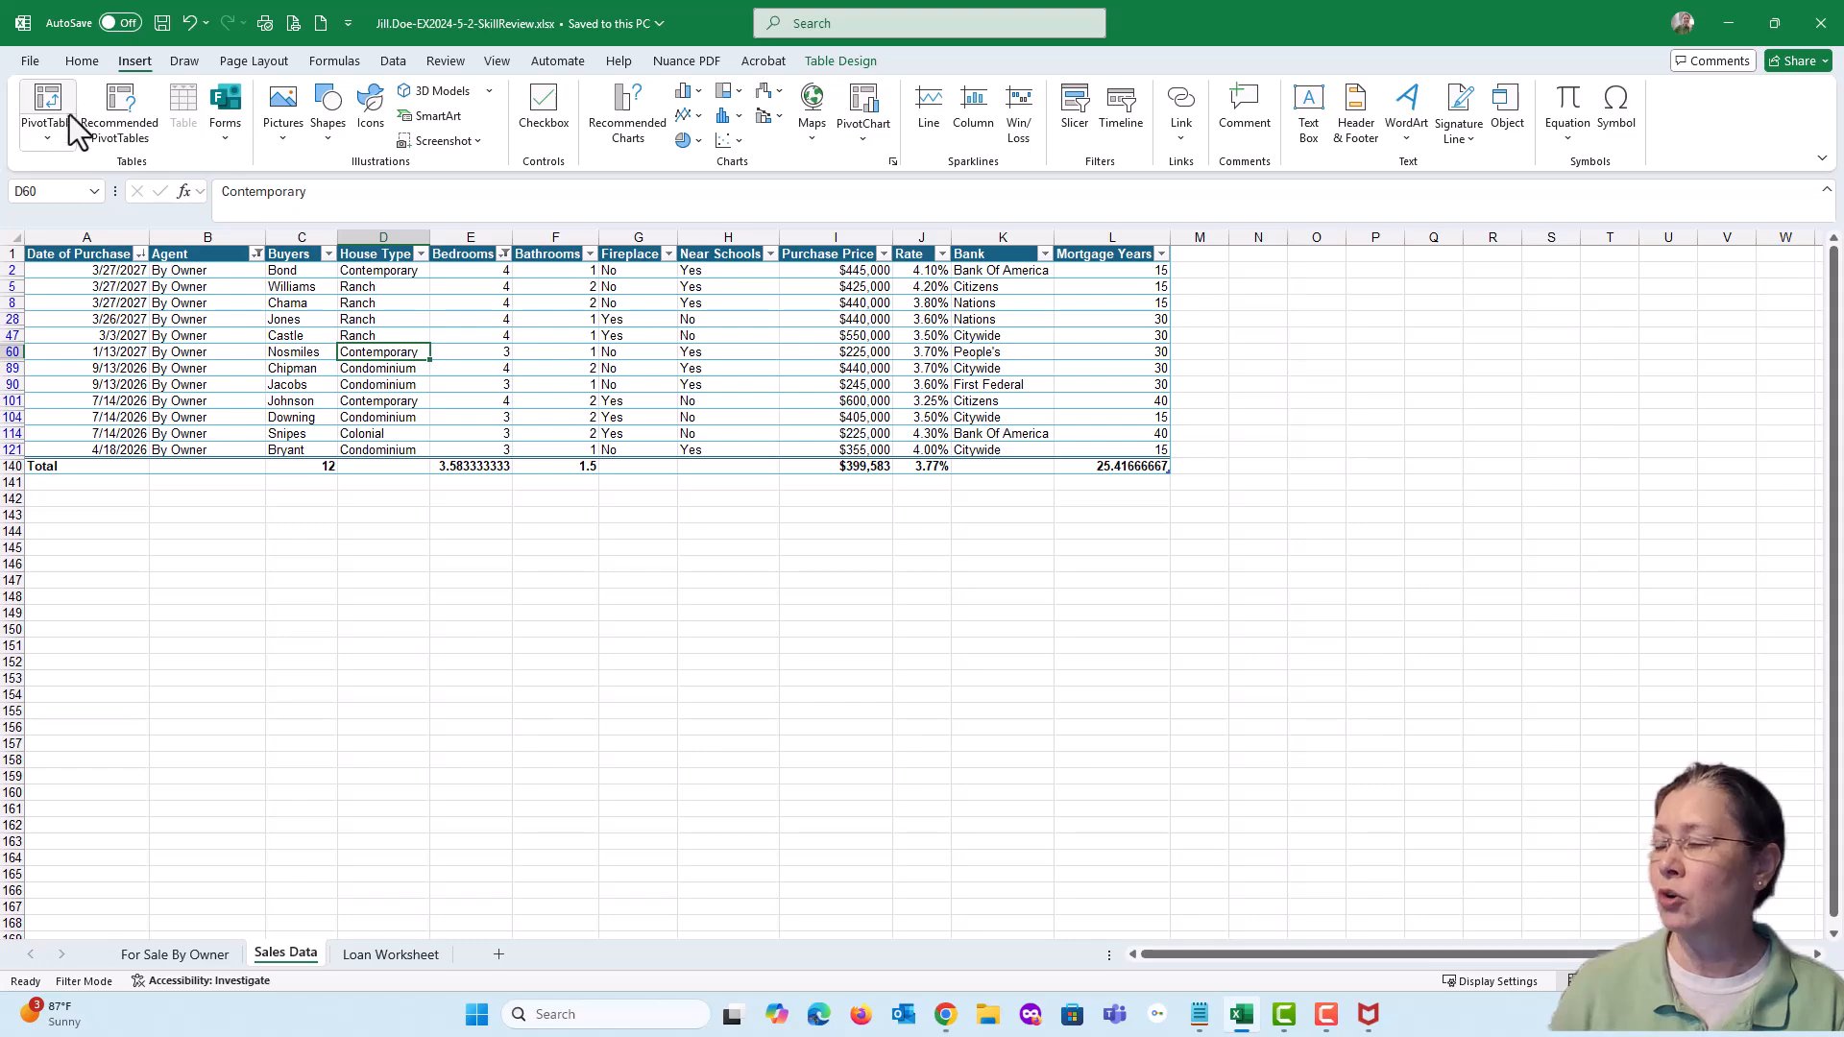
pyautogui.click(46, 143)
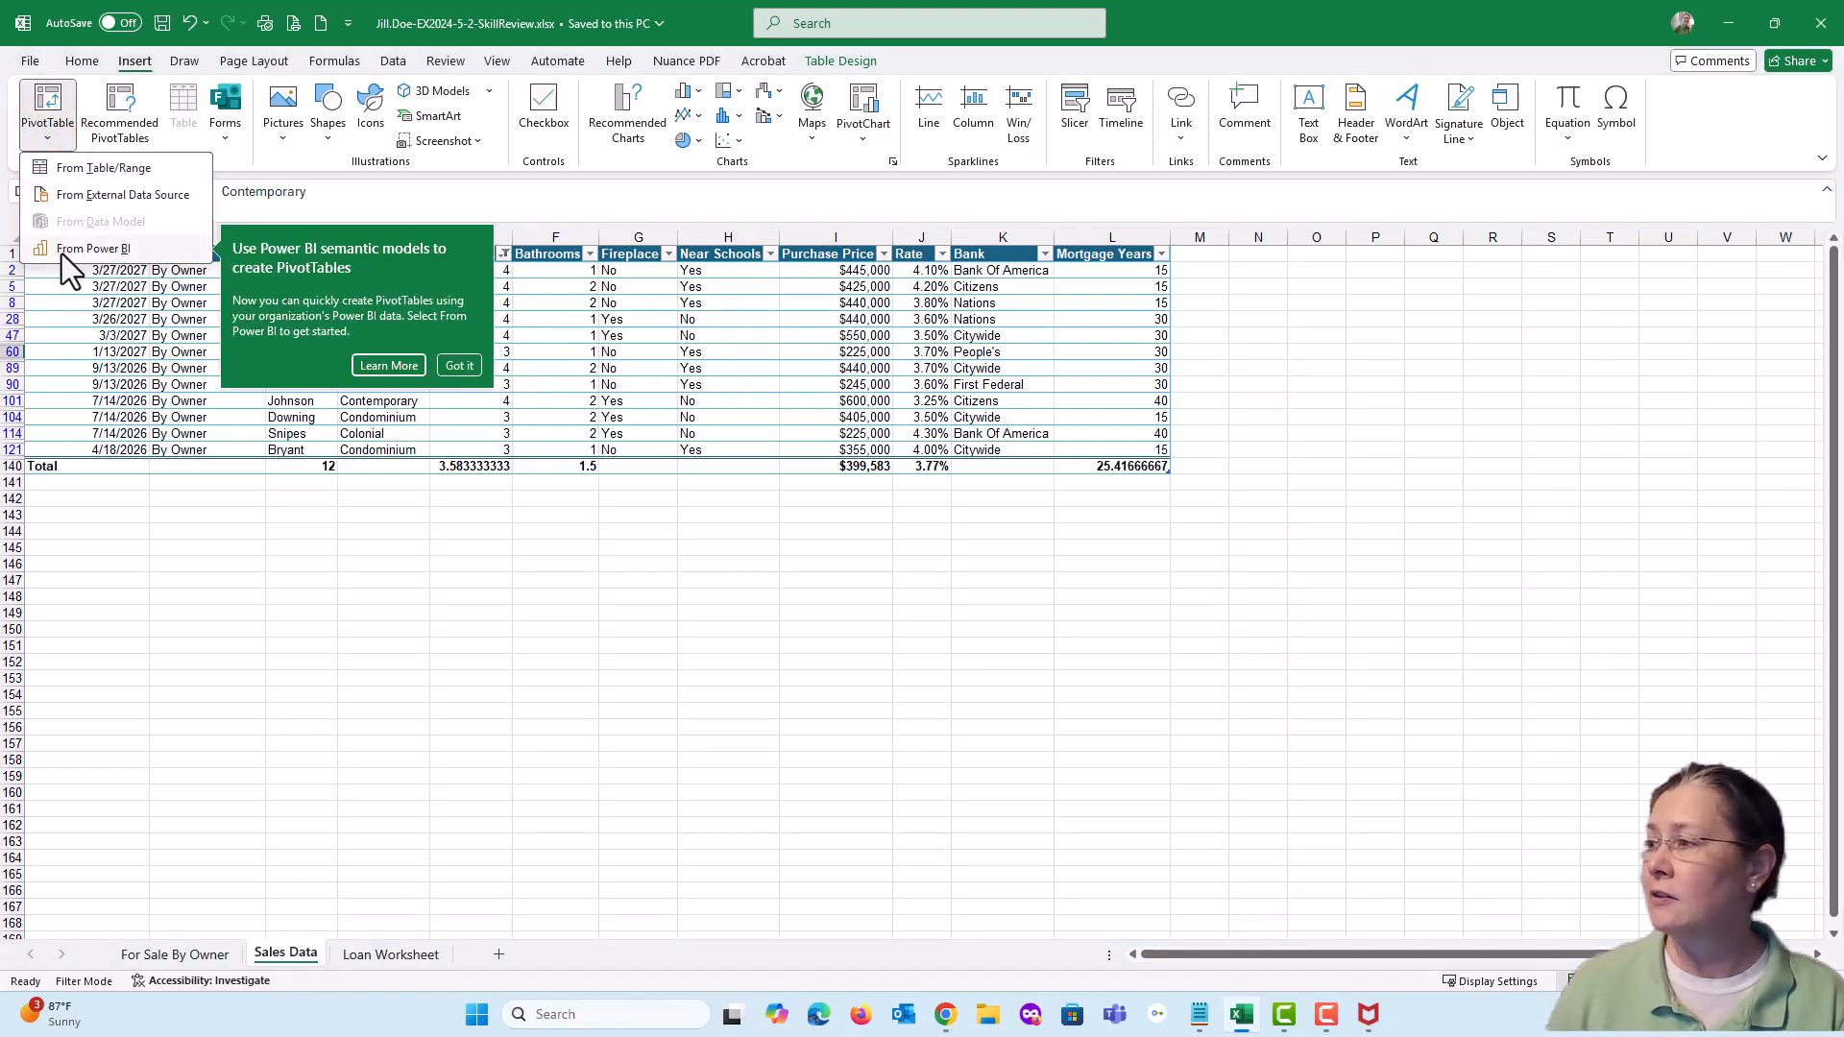
pyautogui.click(217, 154)
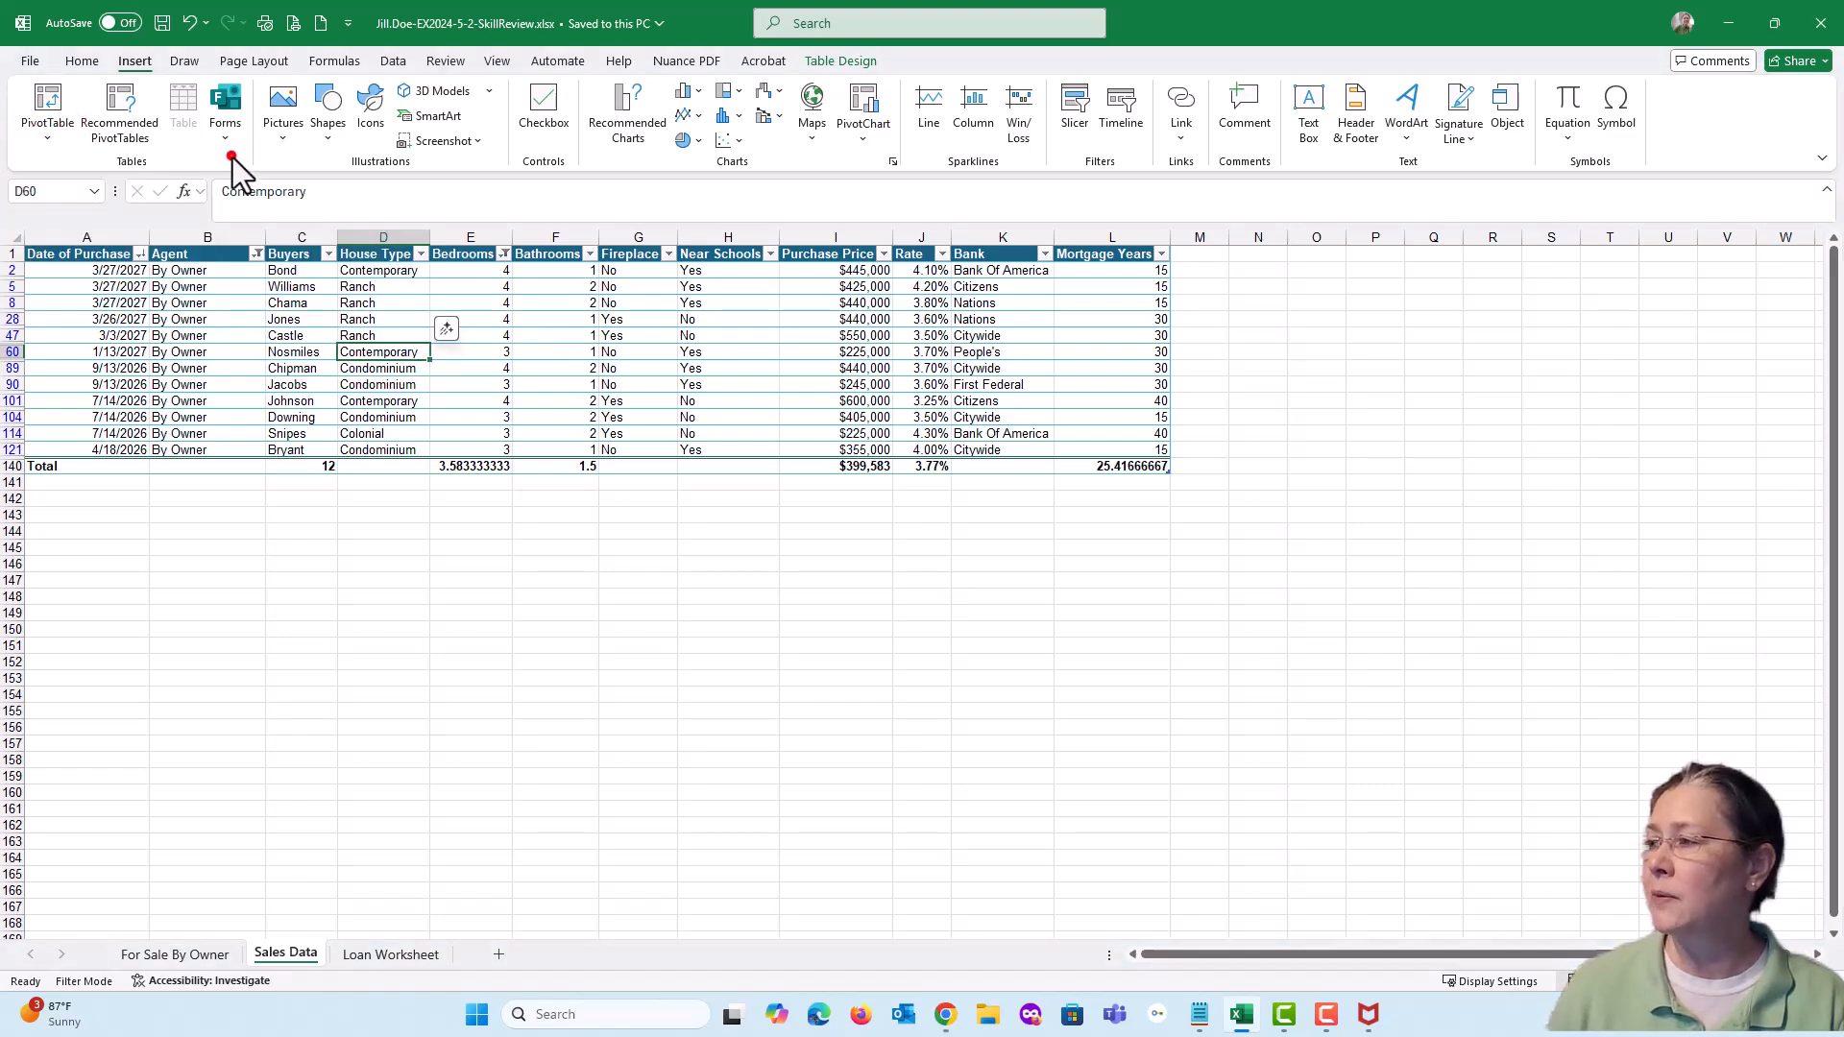
pyautogui.click(124, 113)
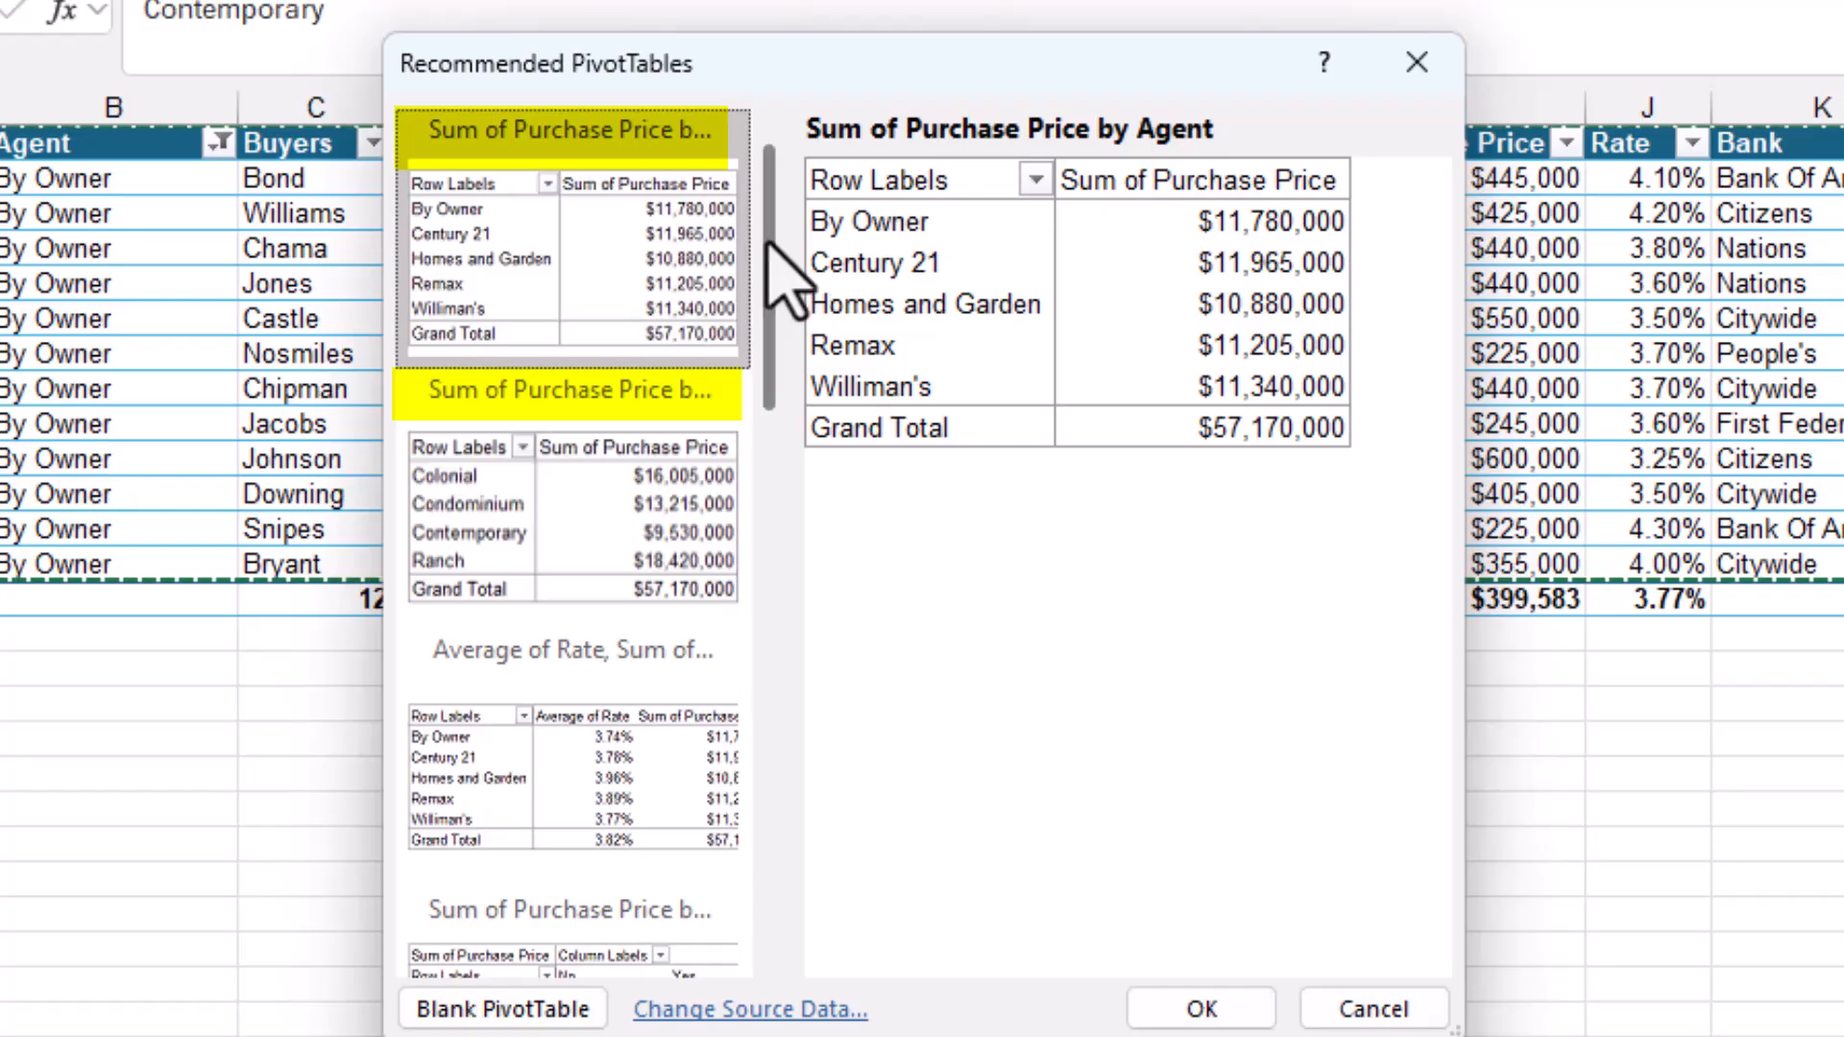
pyautogui.moveTo(768, 235); pyautogui.dragTo(776, 365)
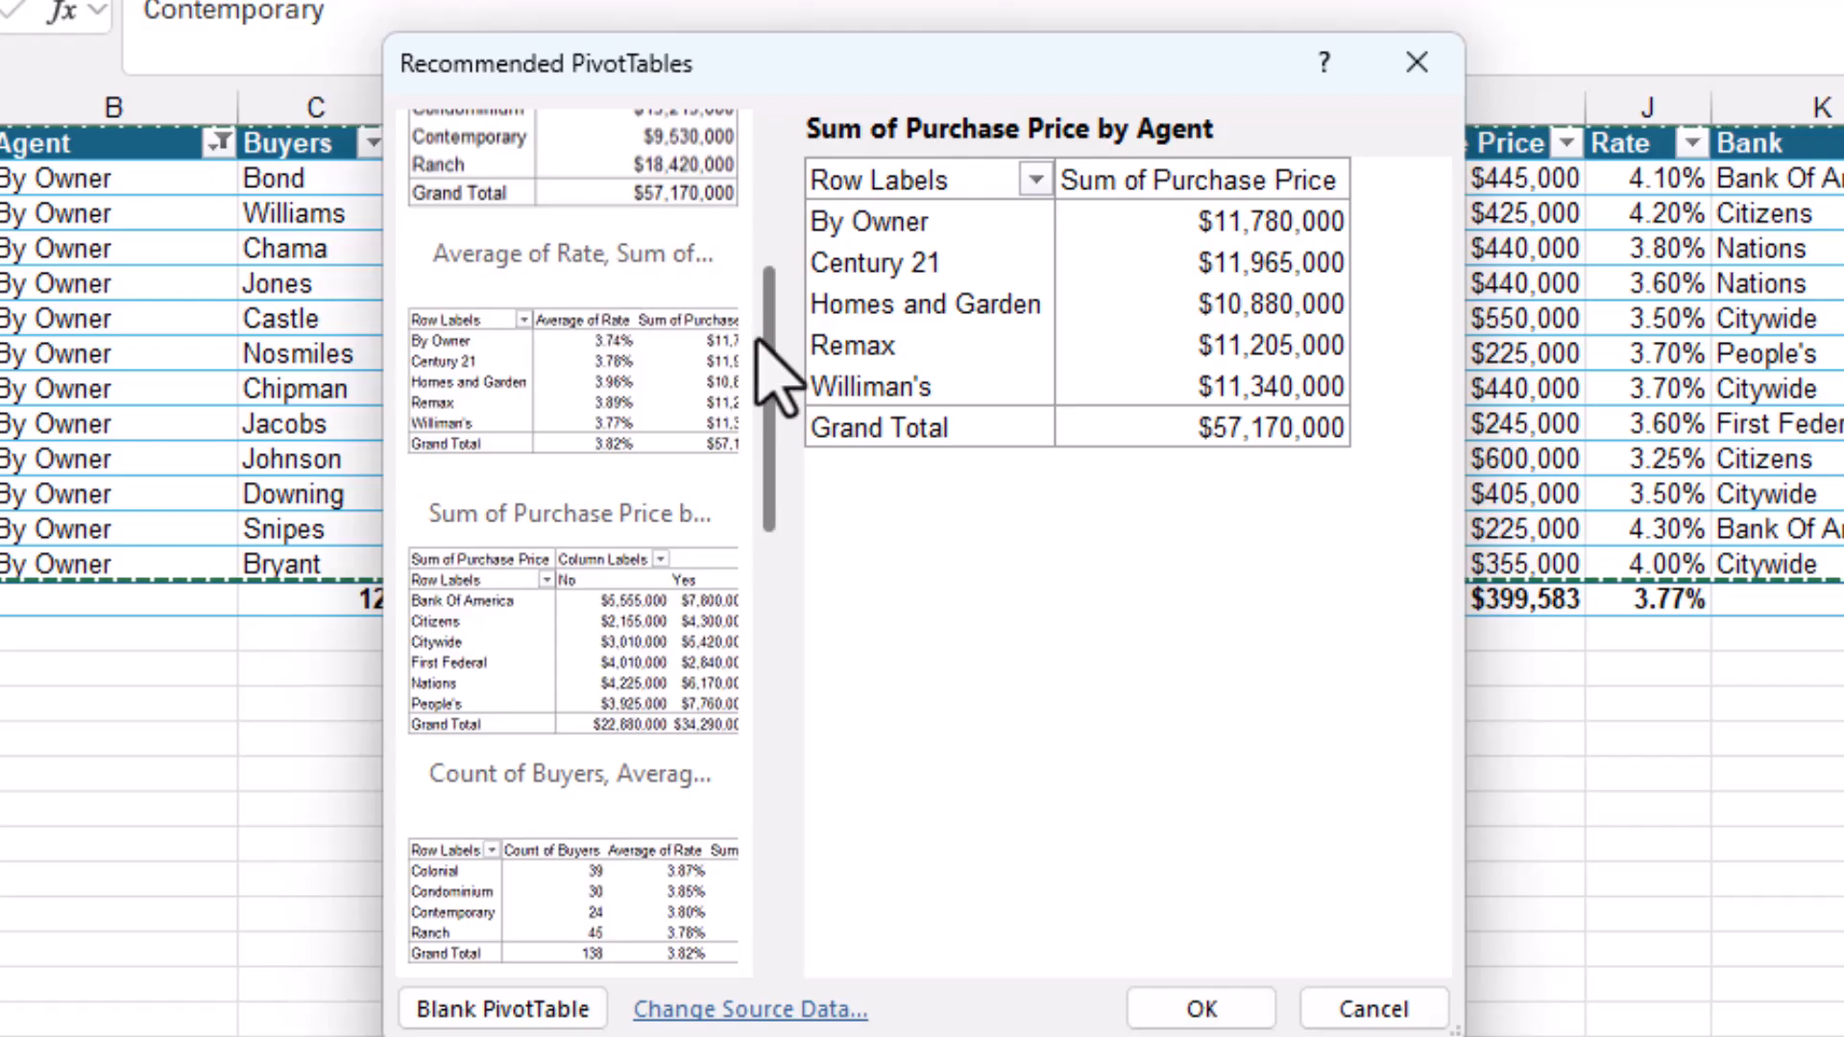
pyautogui.moveTo(766, 341); pyautogui.dragTo(795, 753)
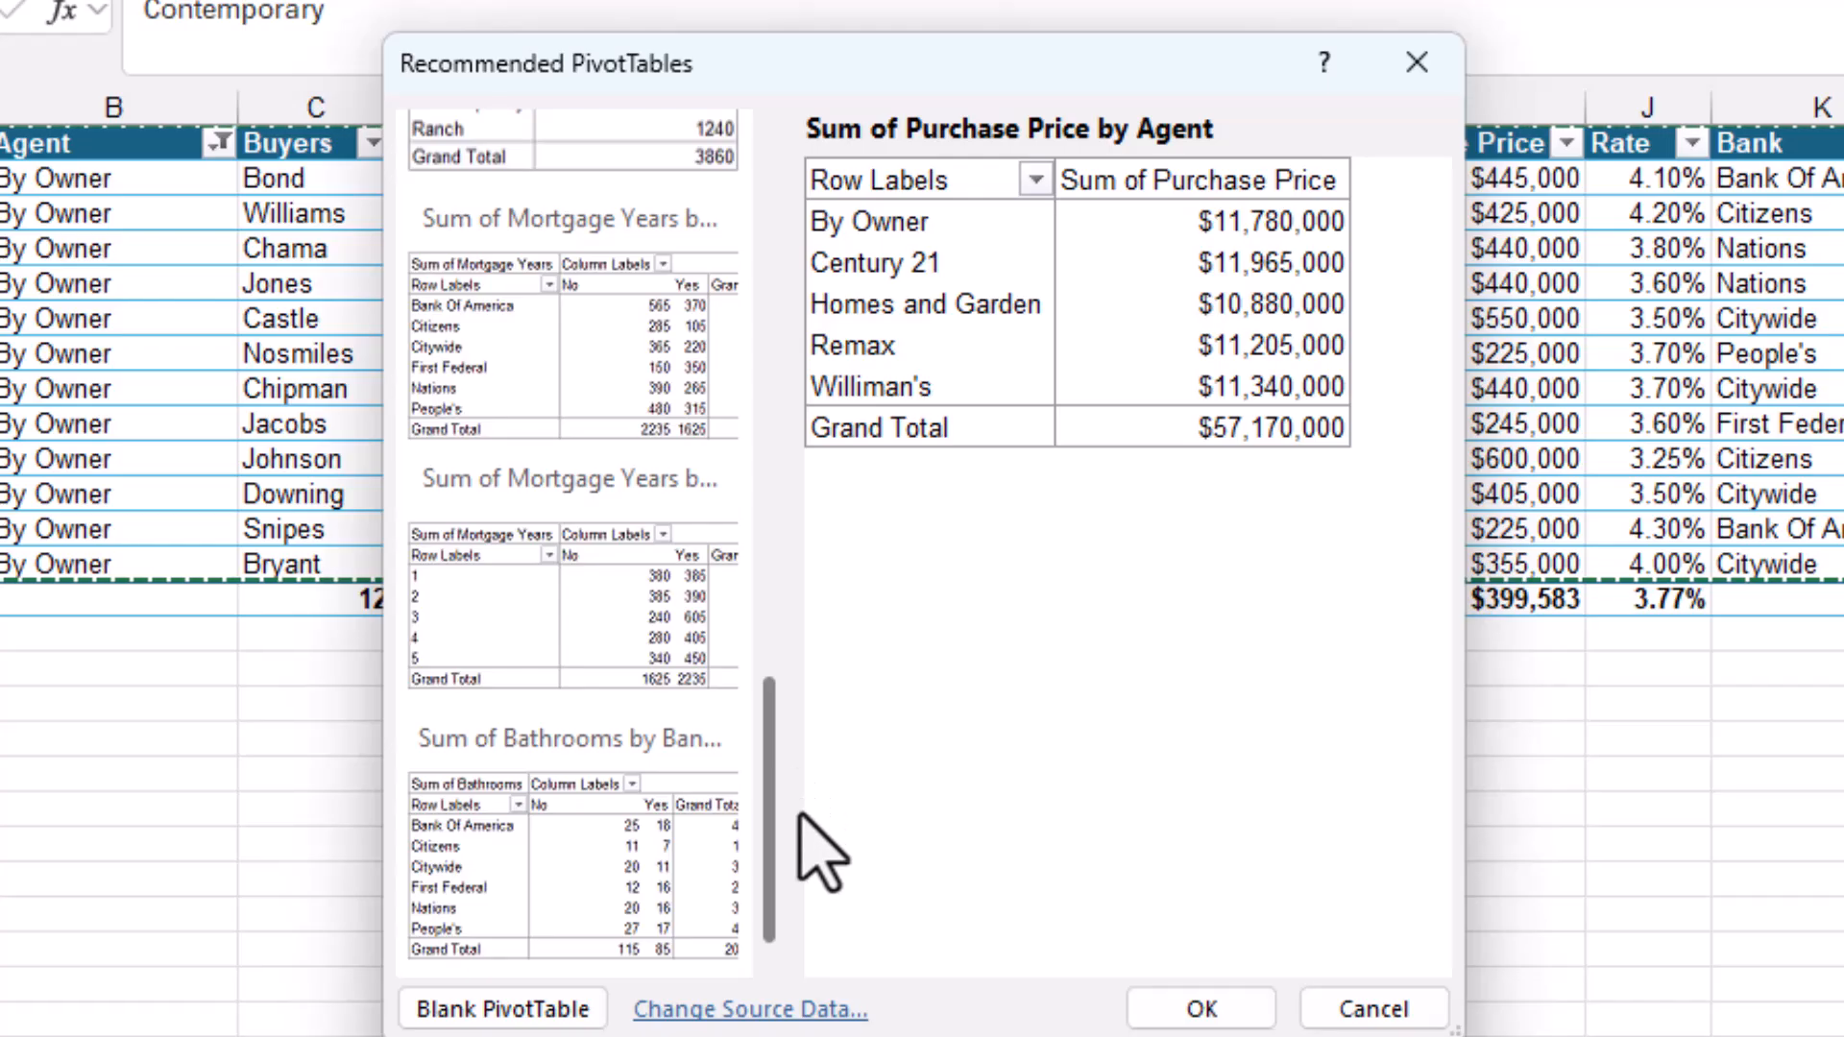
pyautogui.moveTo(801, 817); pyautogui.dragTo(774, 121)
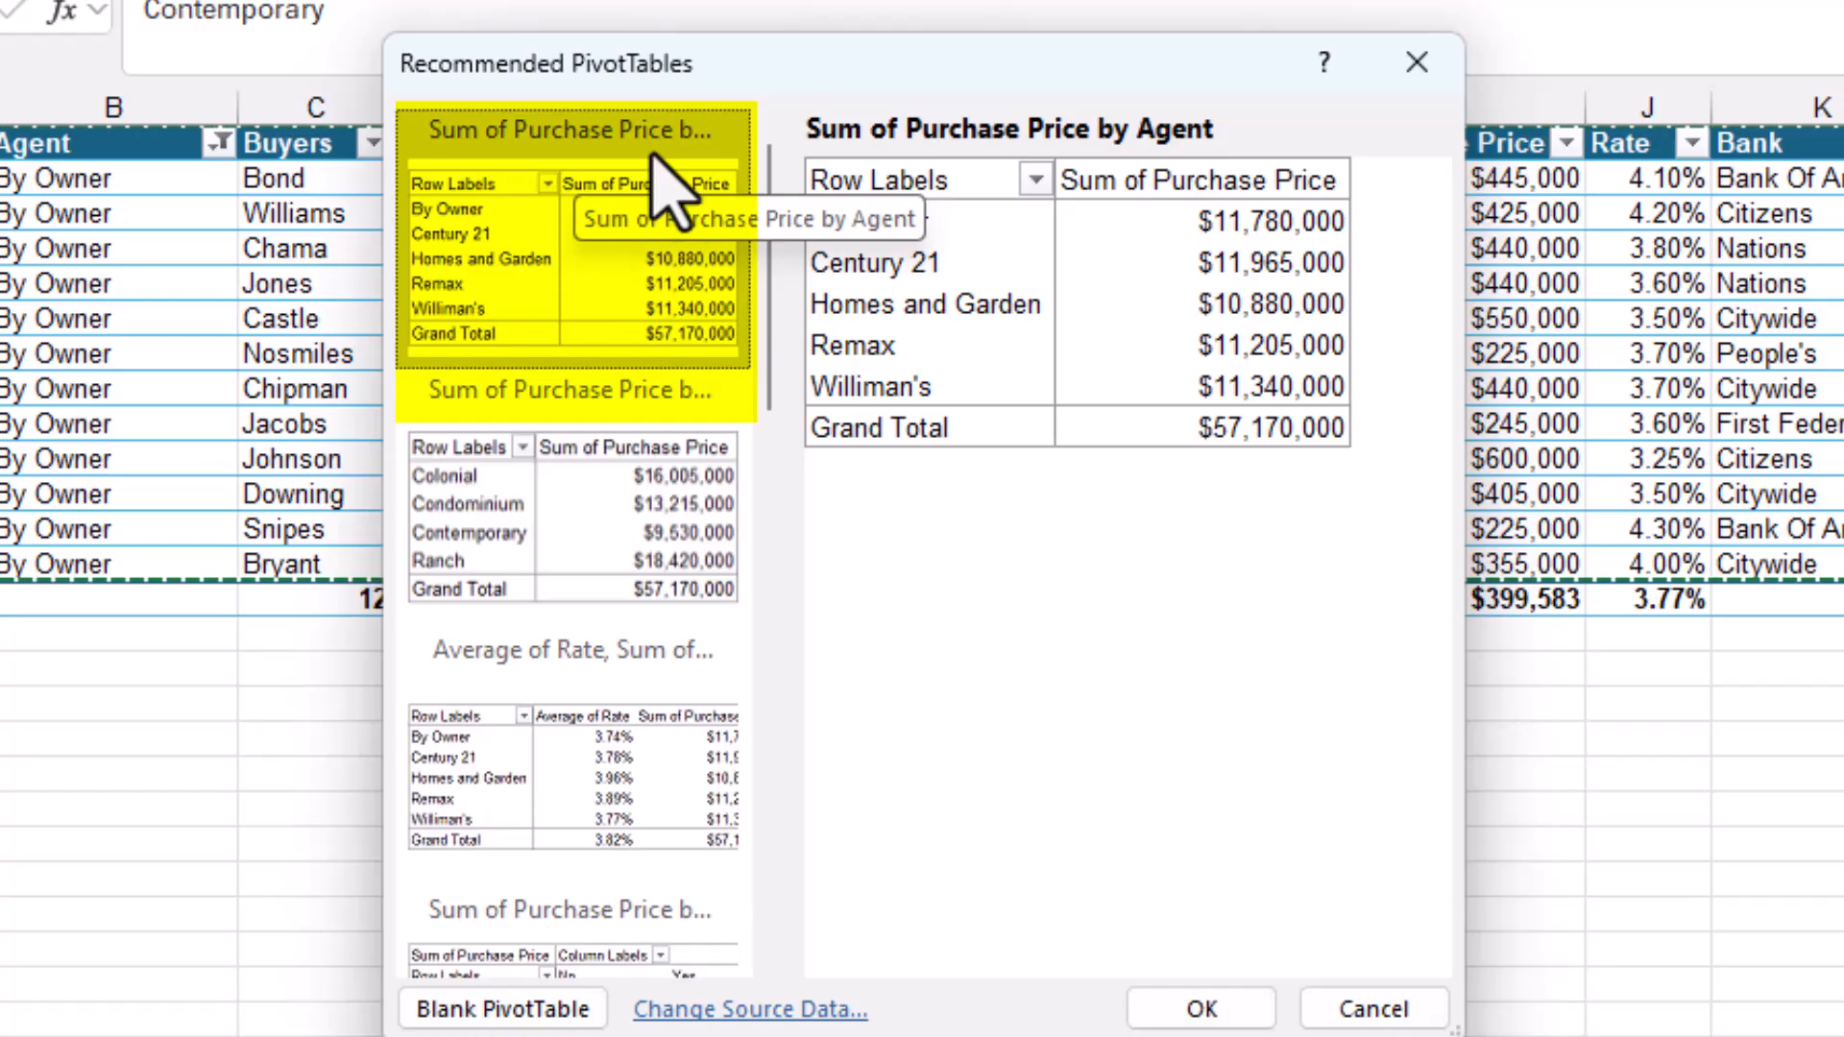
pyautogui.click(603, 197)
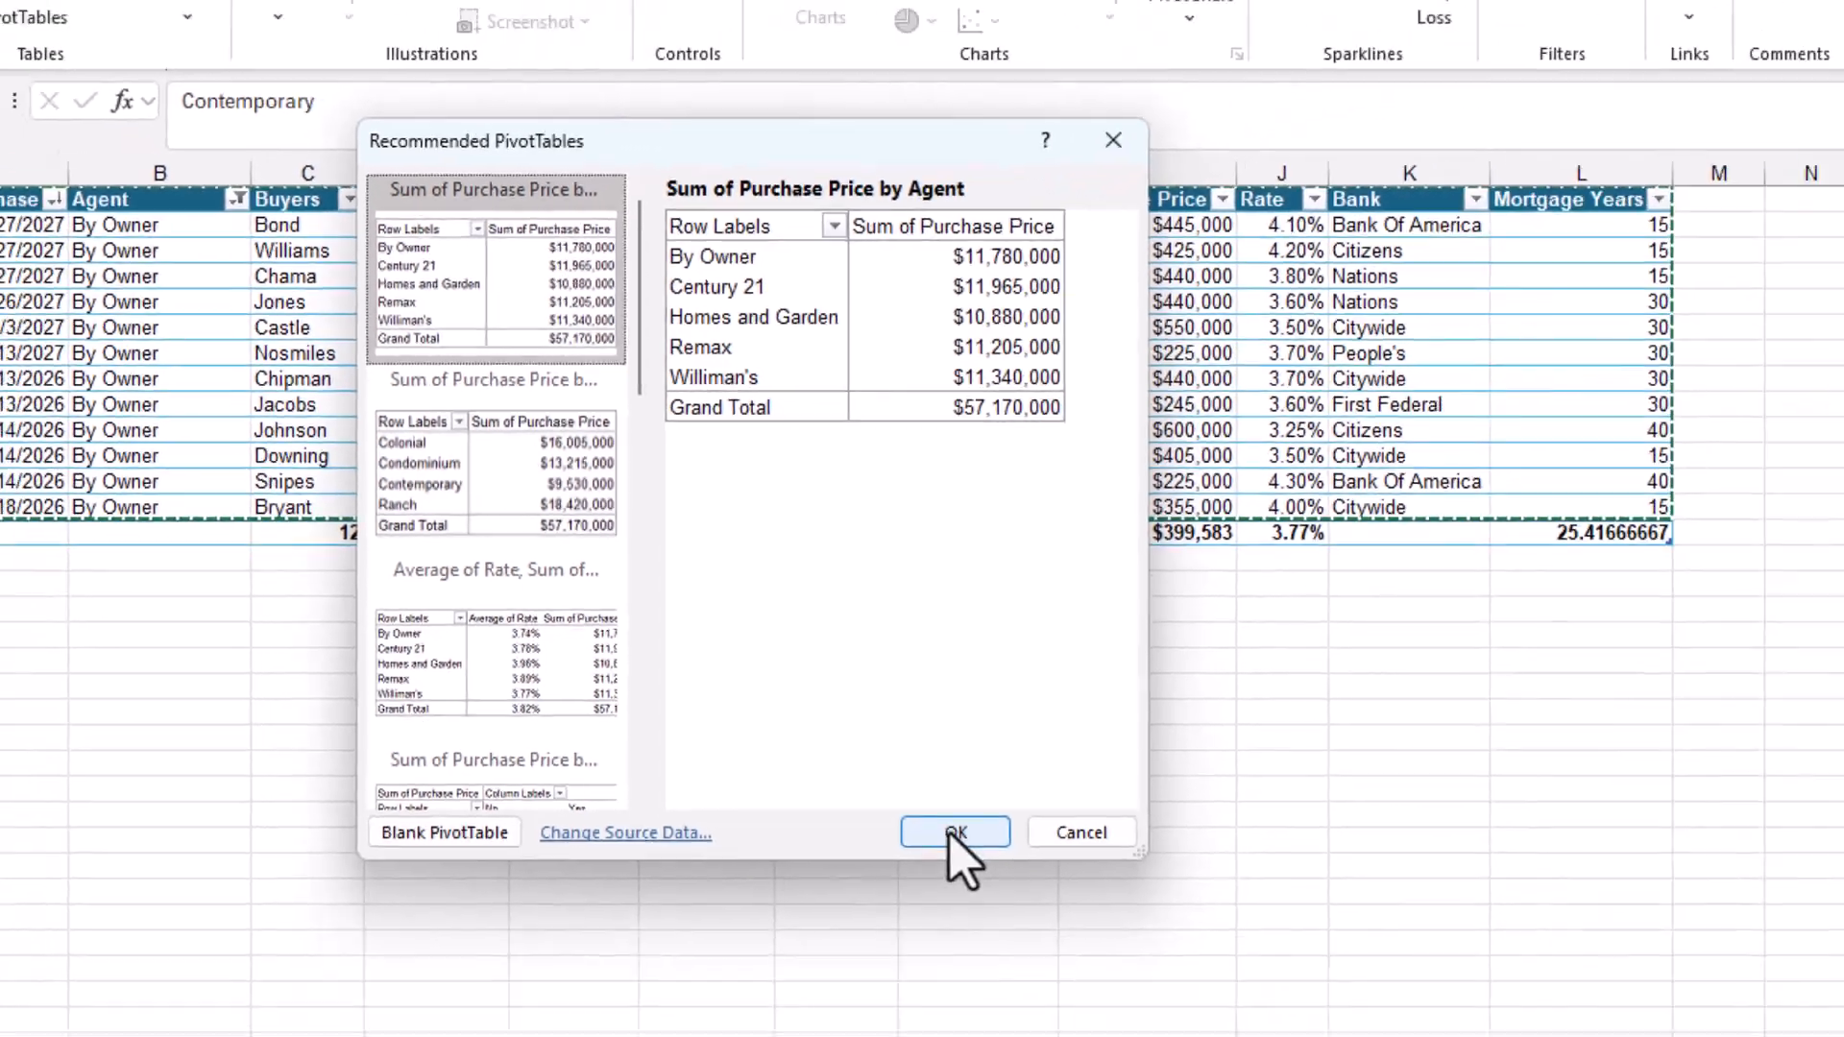
pyautogui.click(1202, 1009)
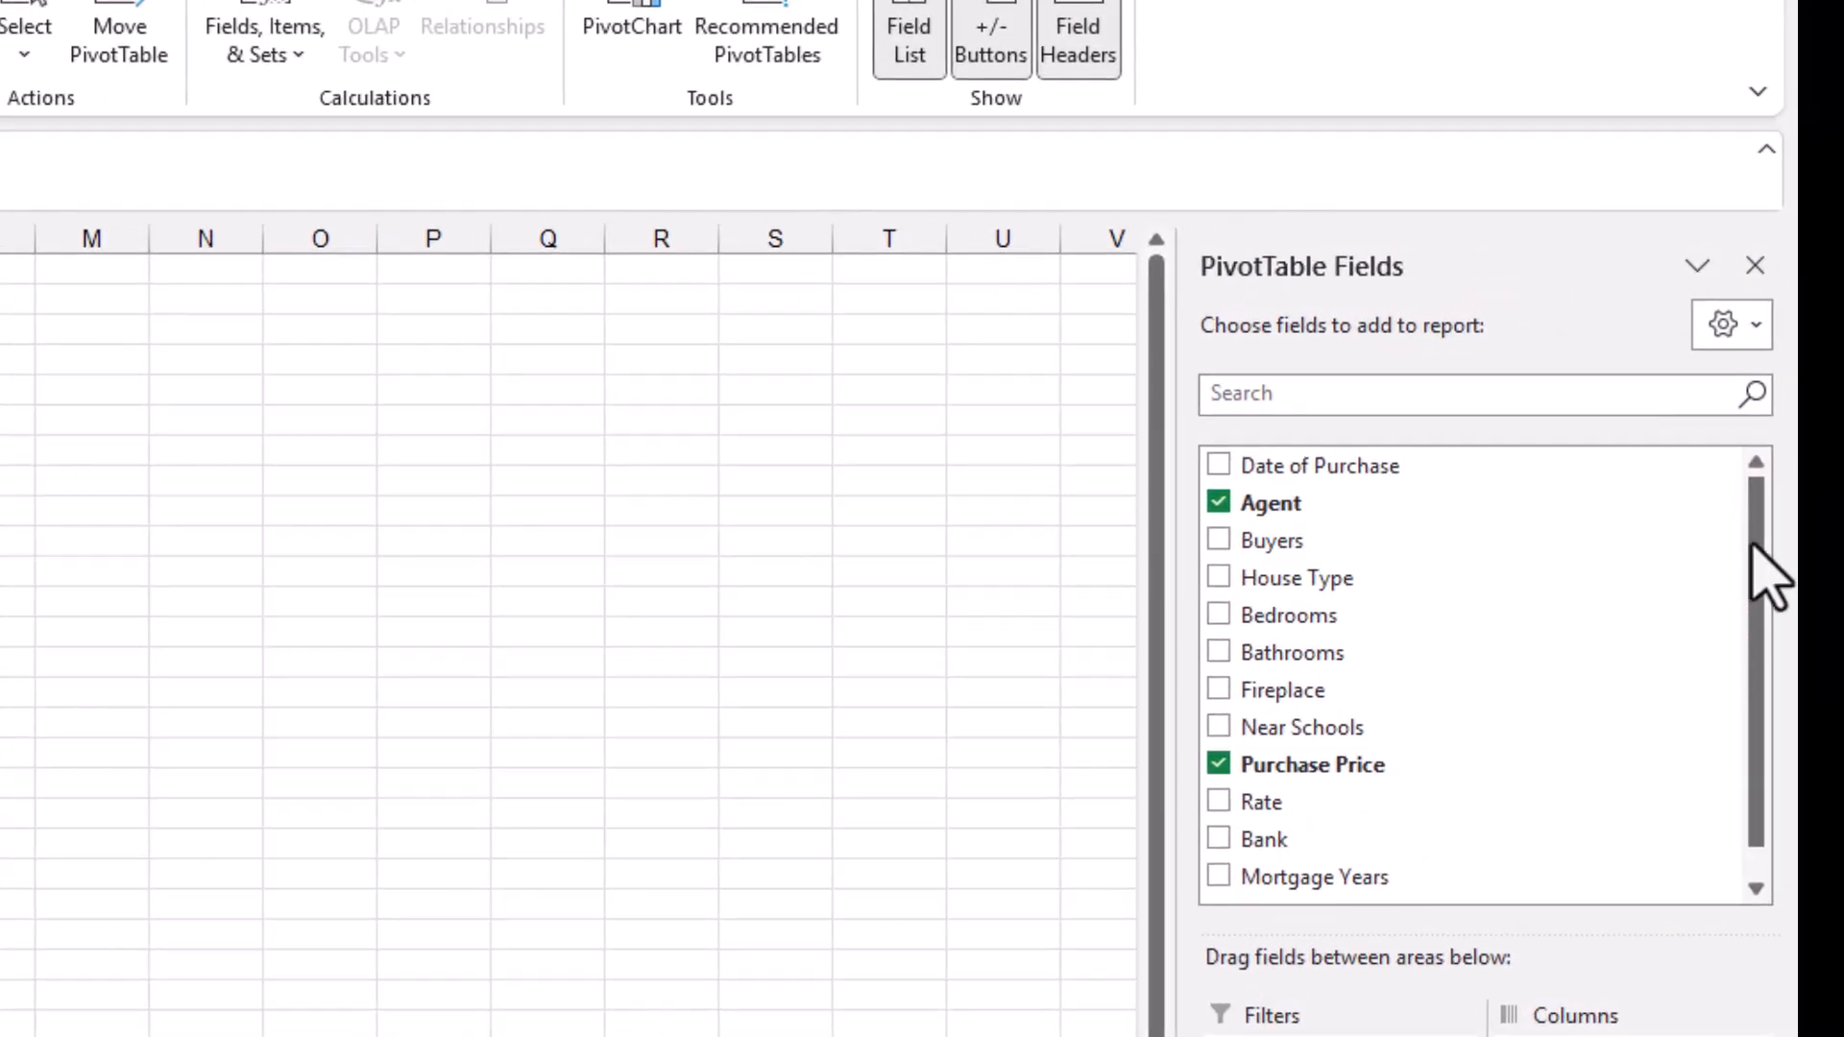
pyautogui.click(1754, 558)
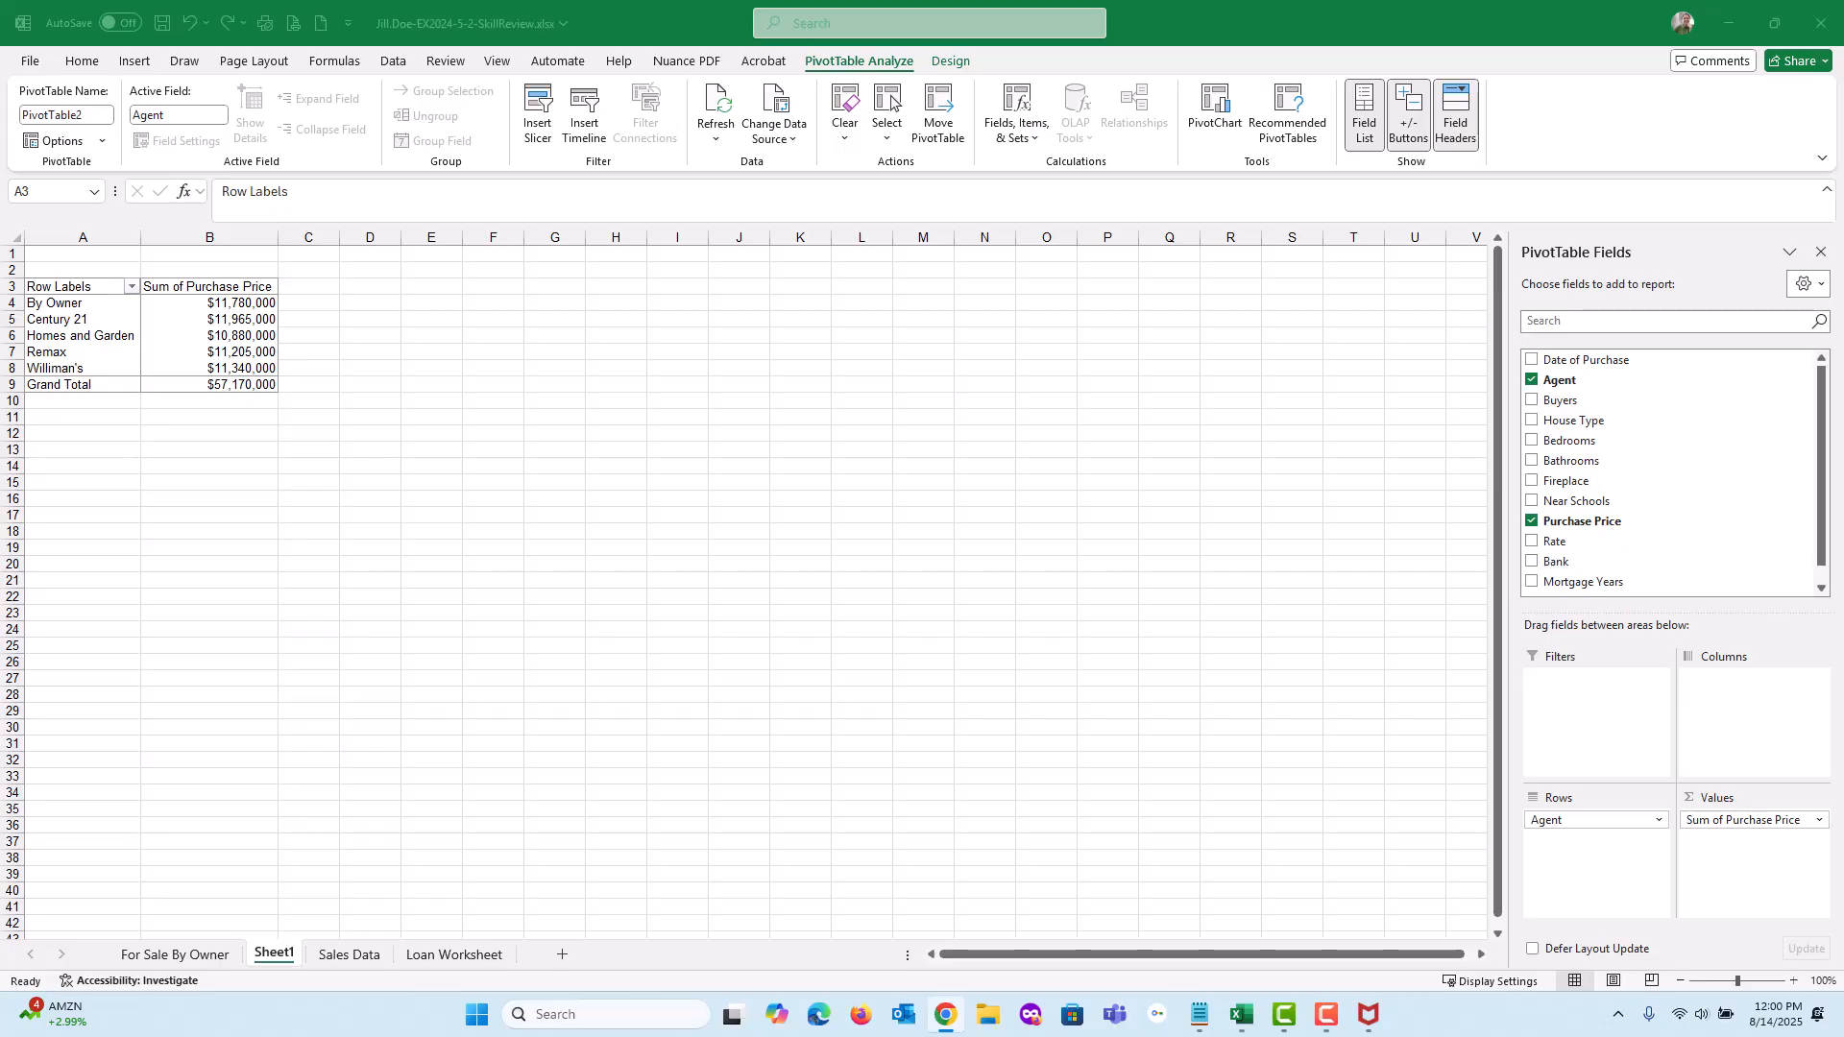
# Step: In the browser's assignment checklist, mark the instruction to select a cell in the Sum of Purchase Price column as done
pyautogui.moveTo(1843, 107); pyautogui.dragTo(1074, 94)
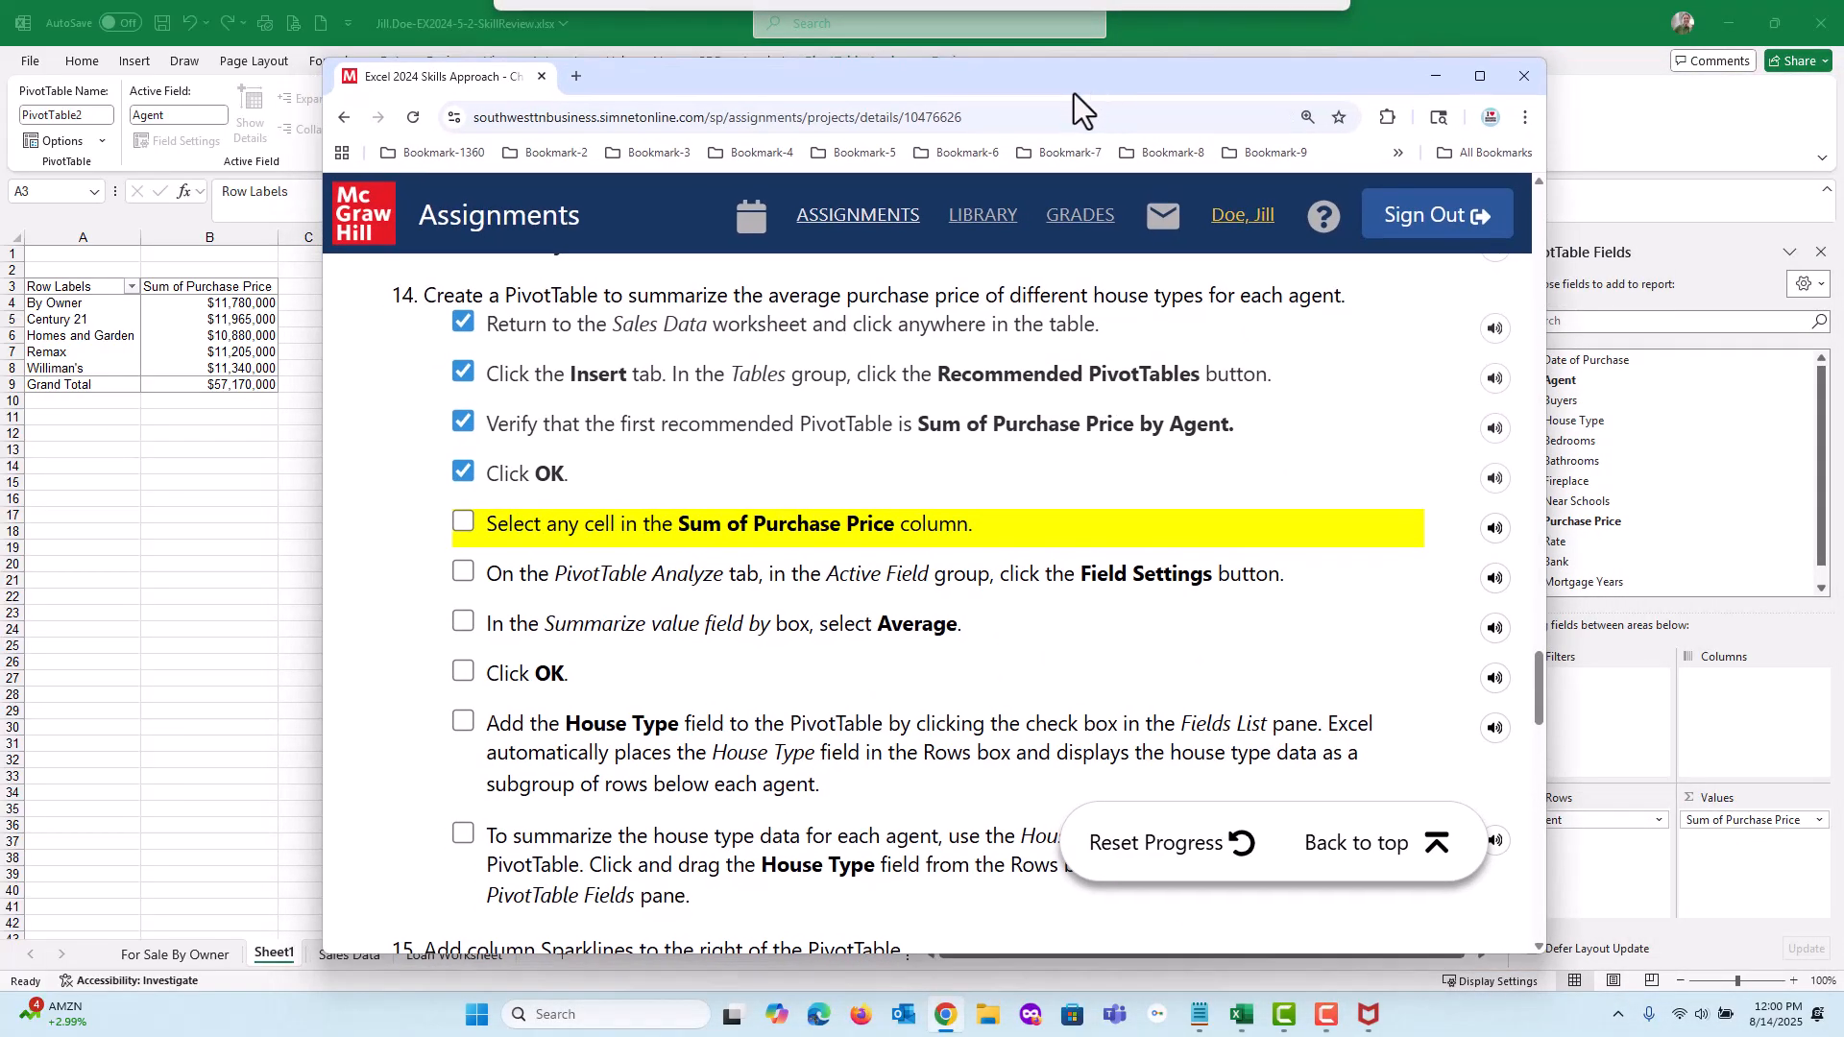
pyautogui.click(463, 524)
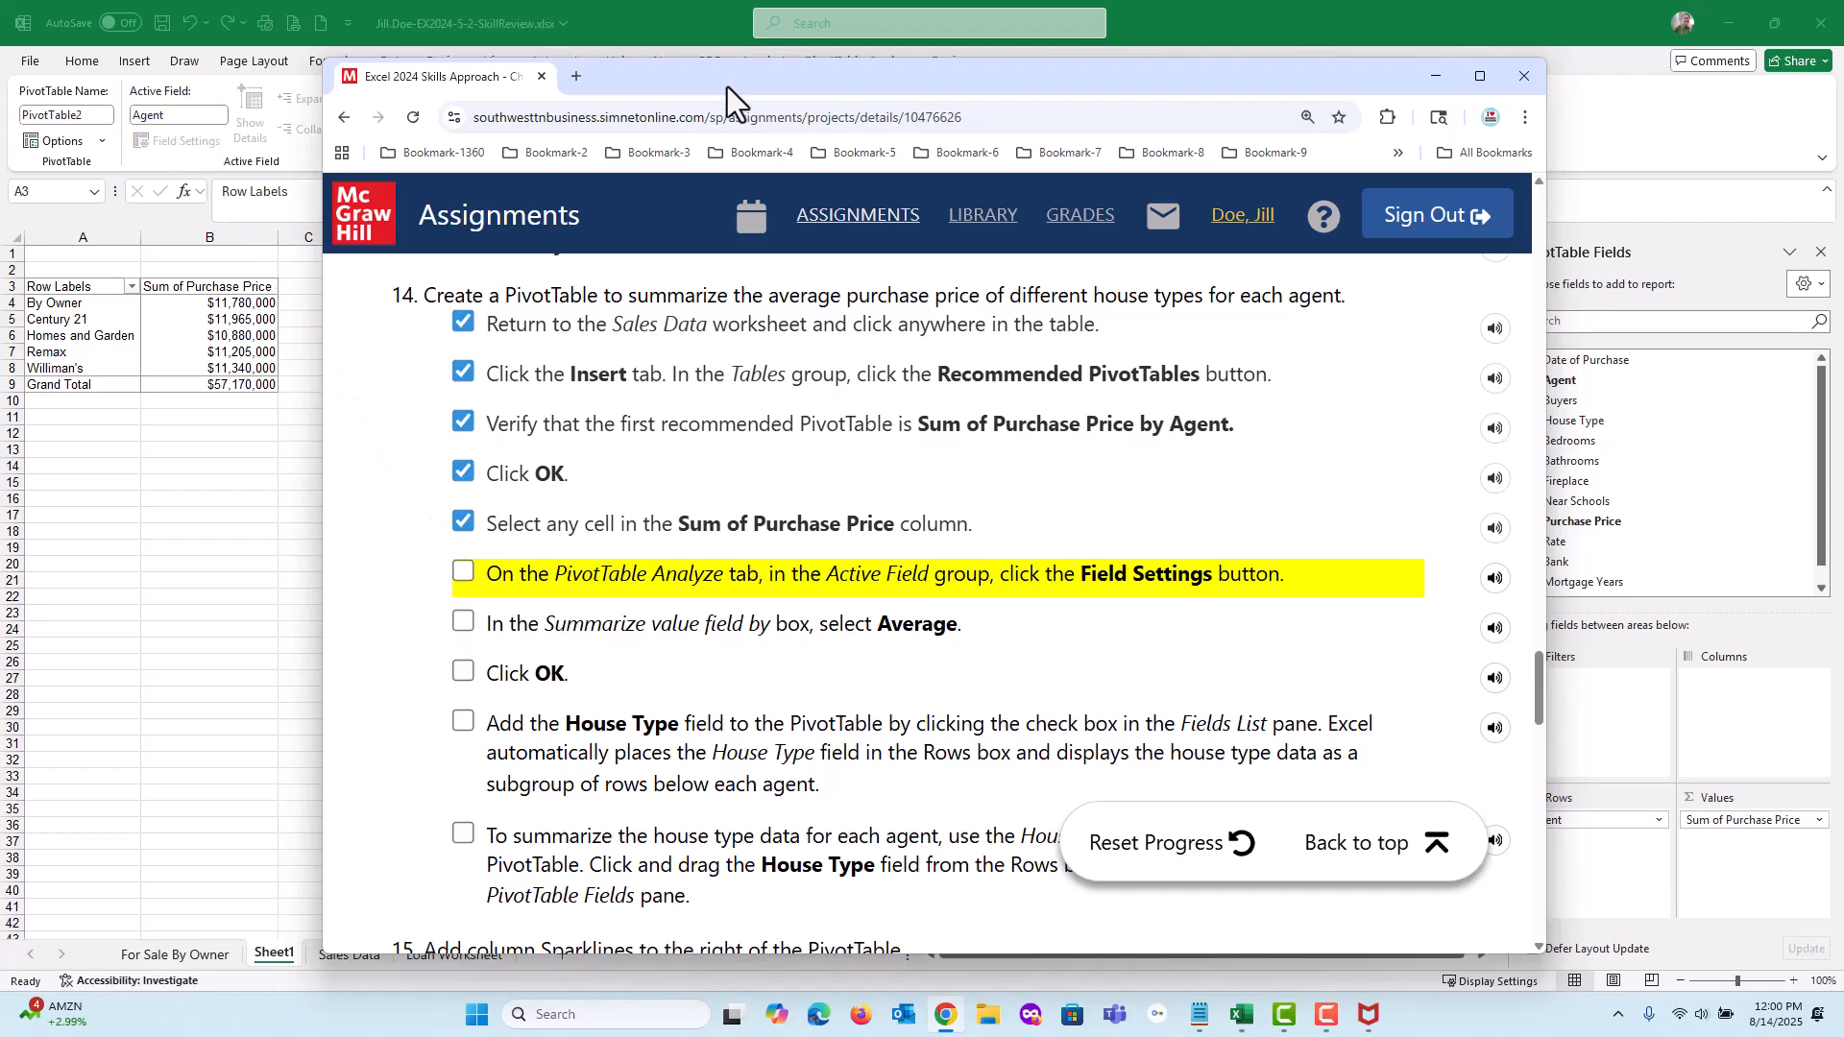
pyautogui.moveTo(730, 84); pyautogui.dragTo(1843, 173)
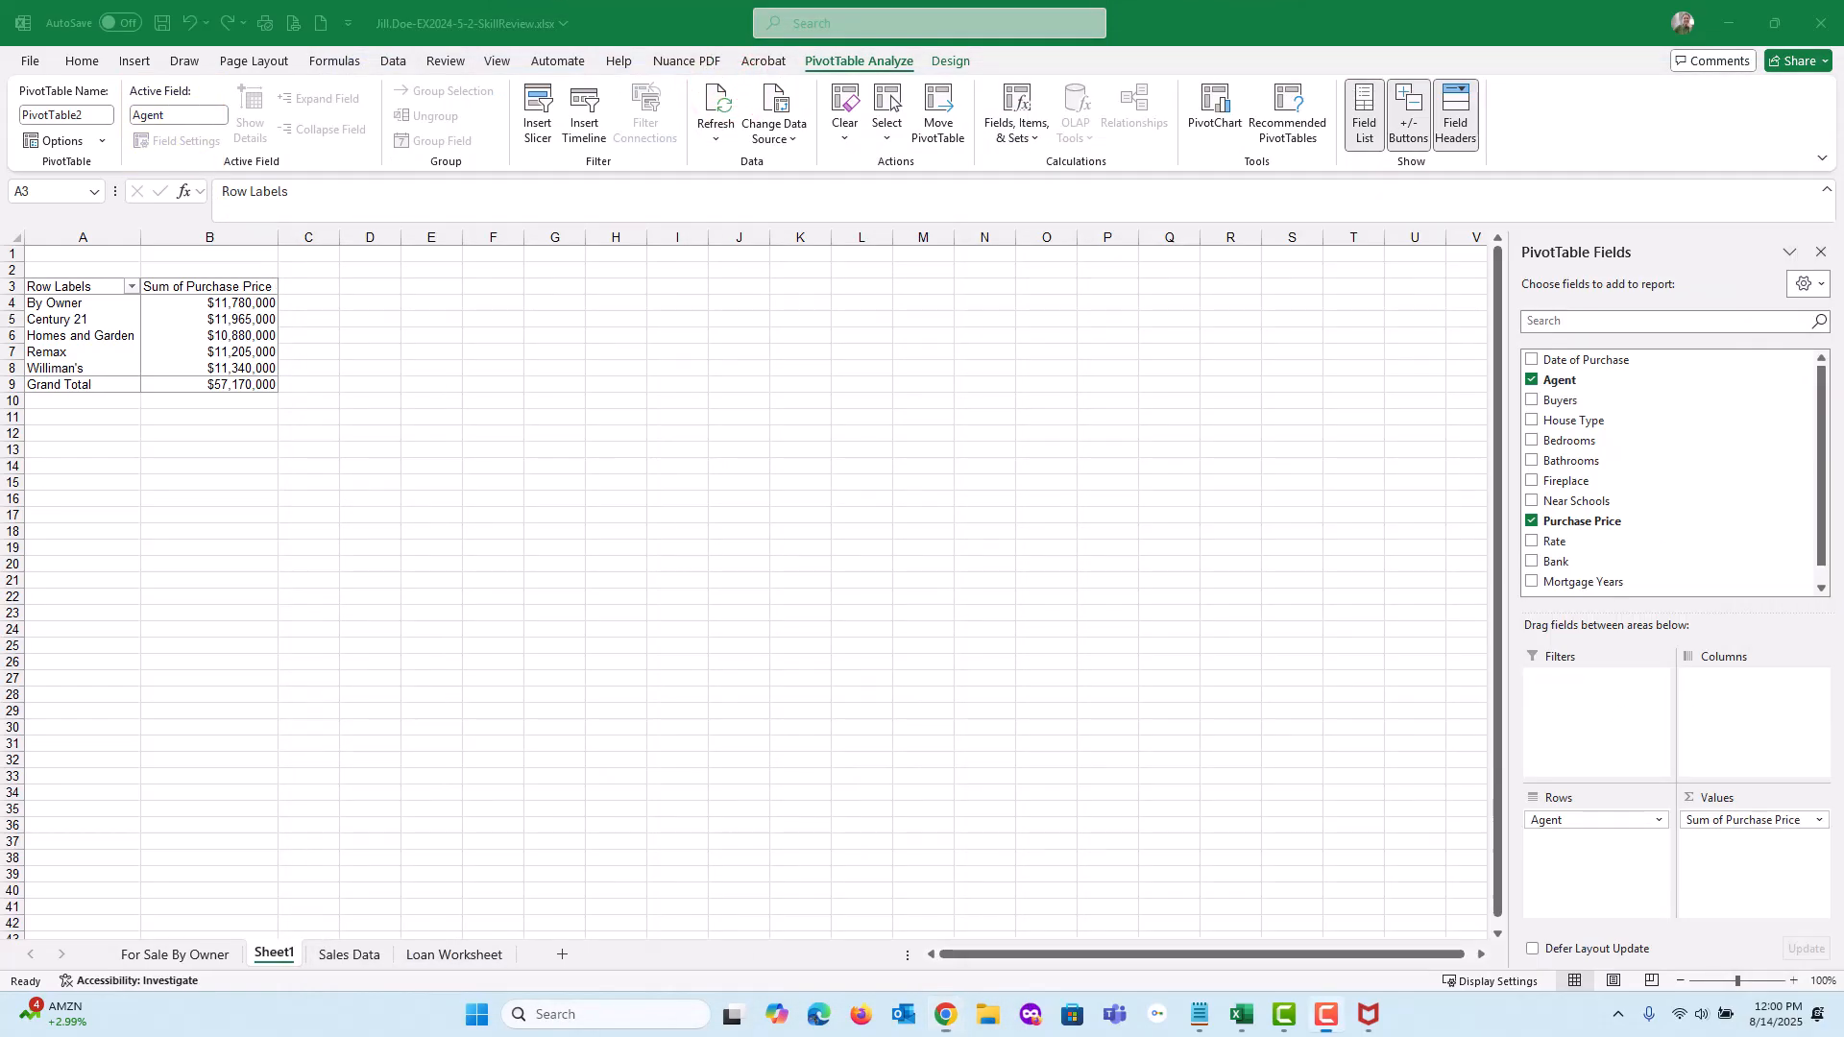
# Step: Change the PivotTable's Purchase Price value field to summarize by Average
pyautogui.click(214, 336)
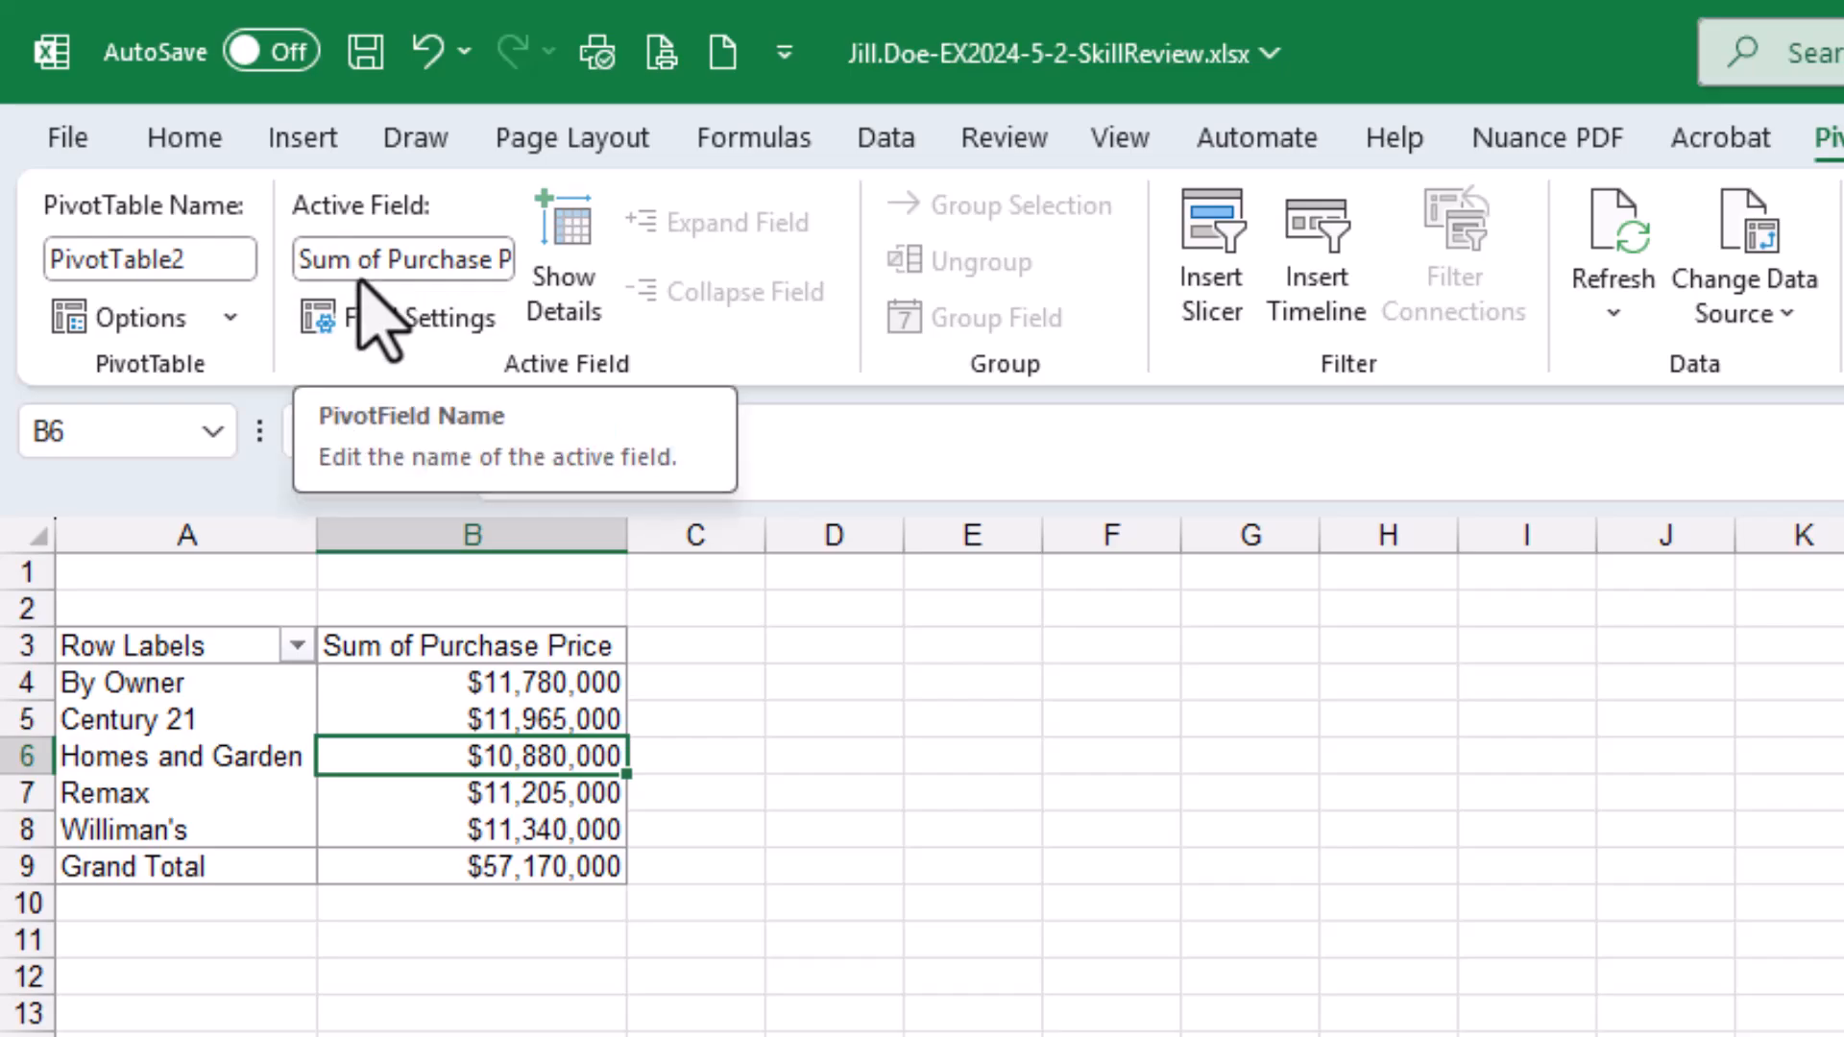
pyautogui.click(377, 321)
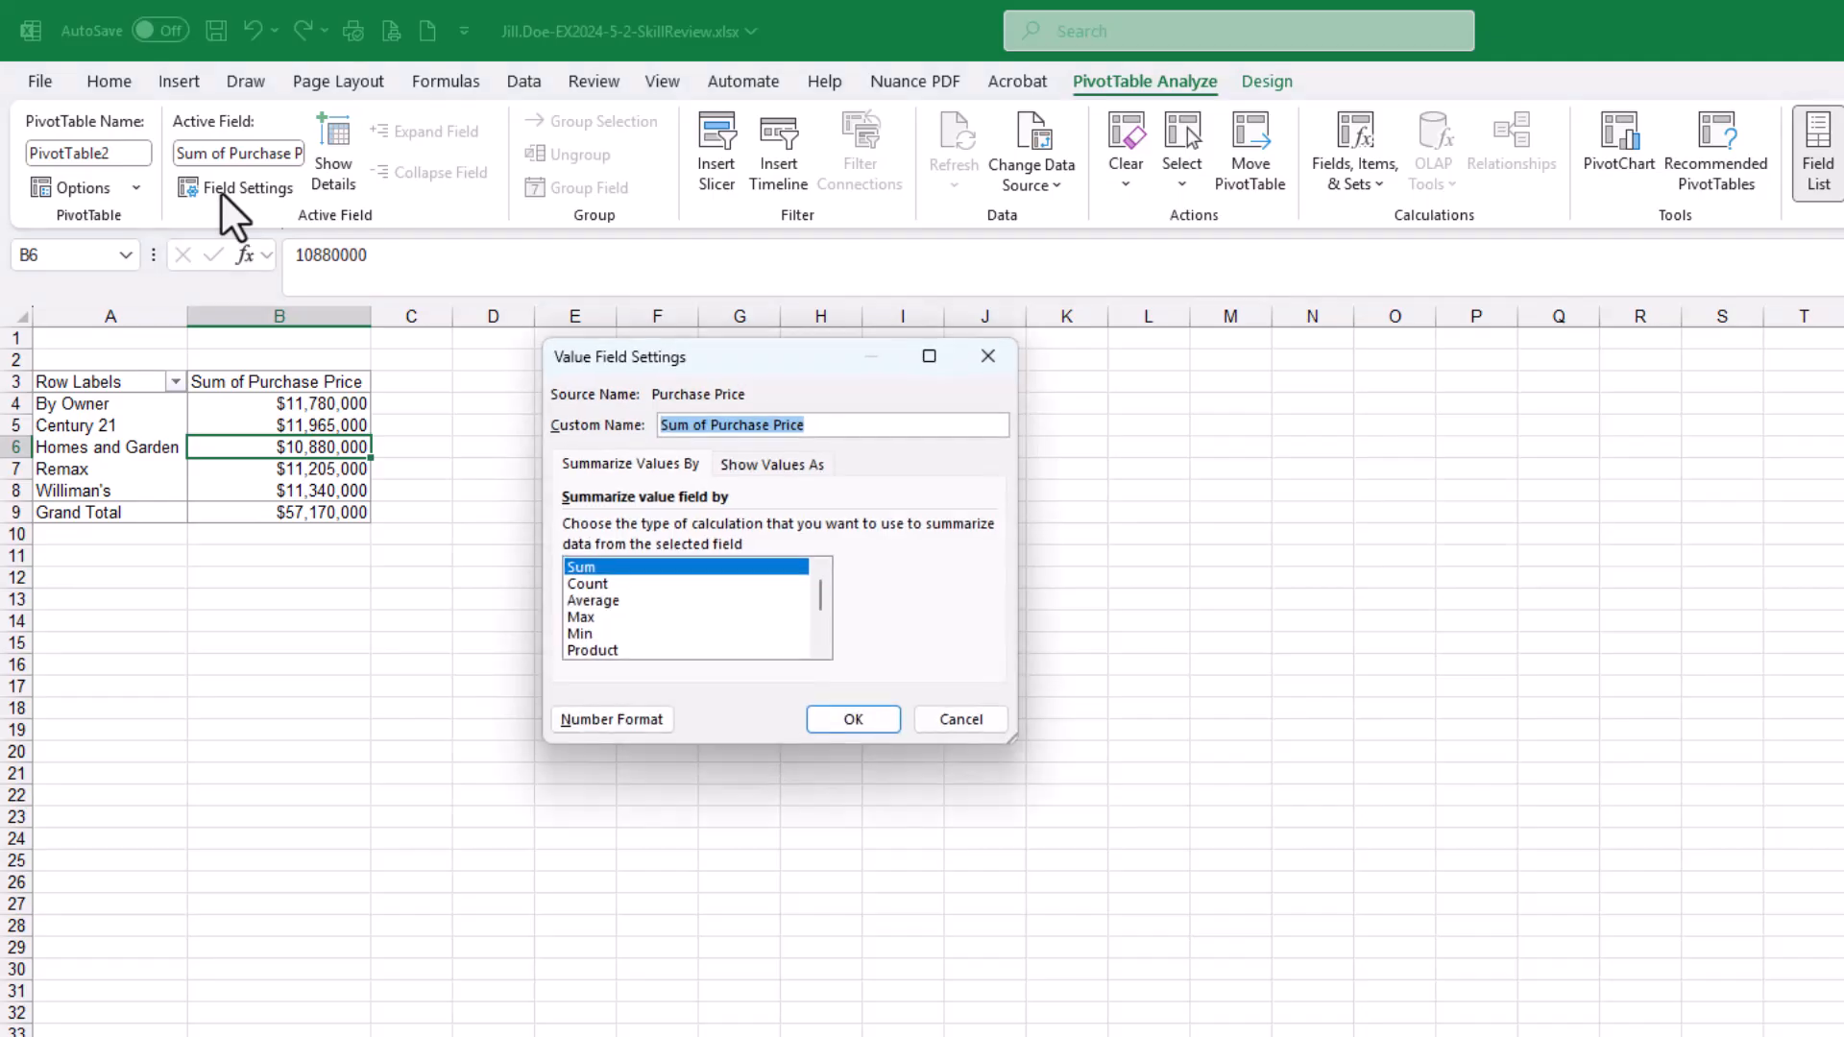
pyautogui.click(616, 601)
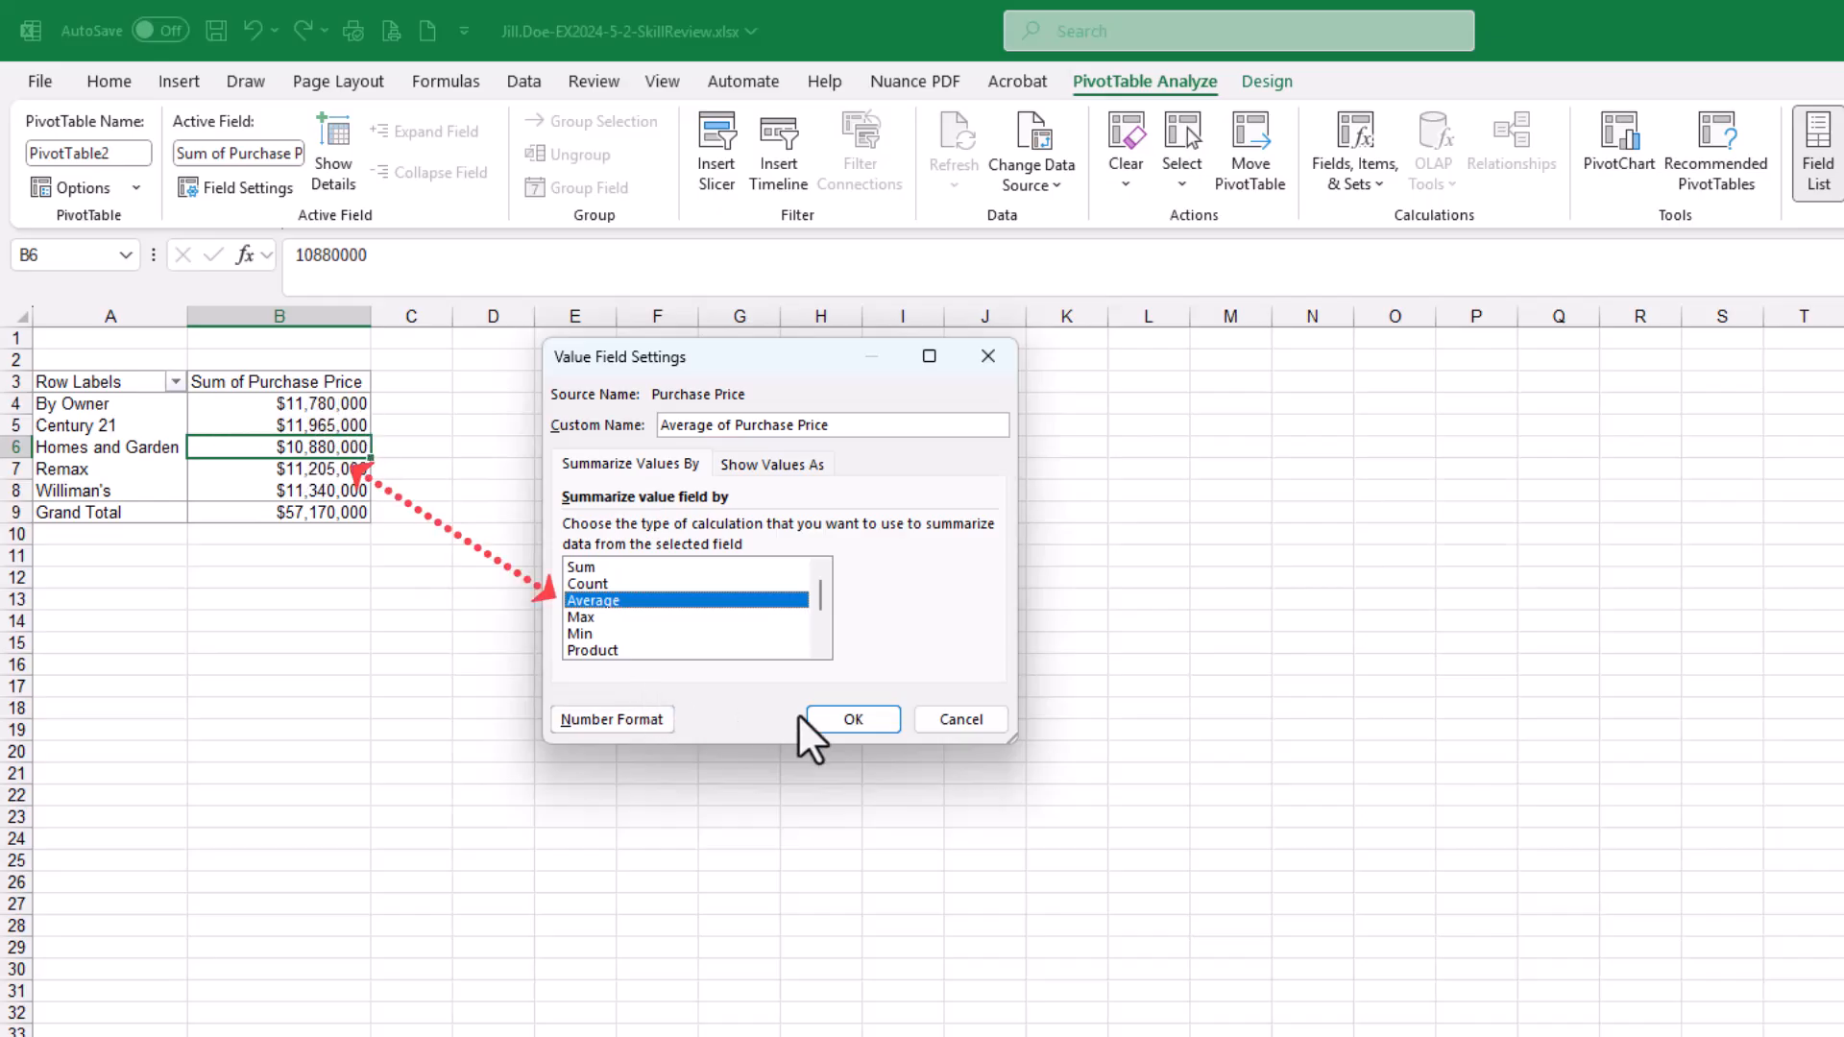
pyautogui.click(854, 721)
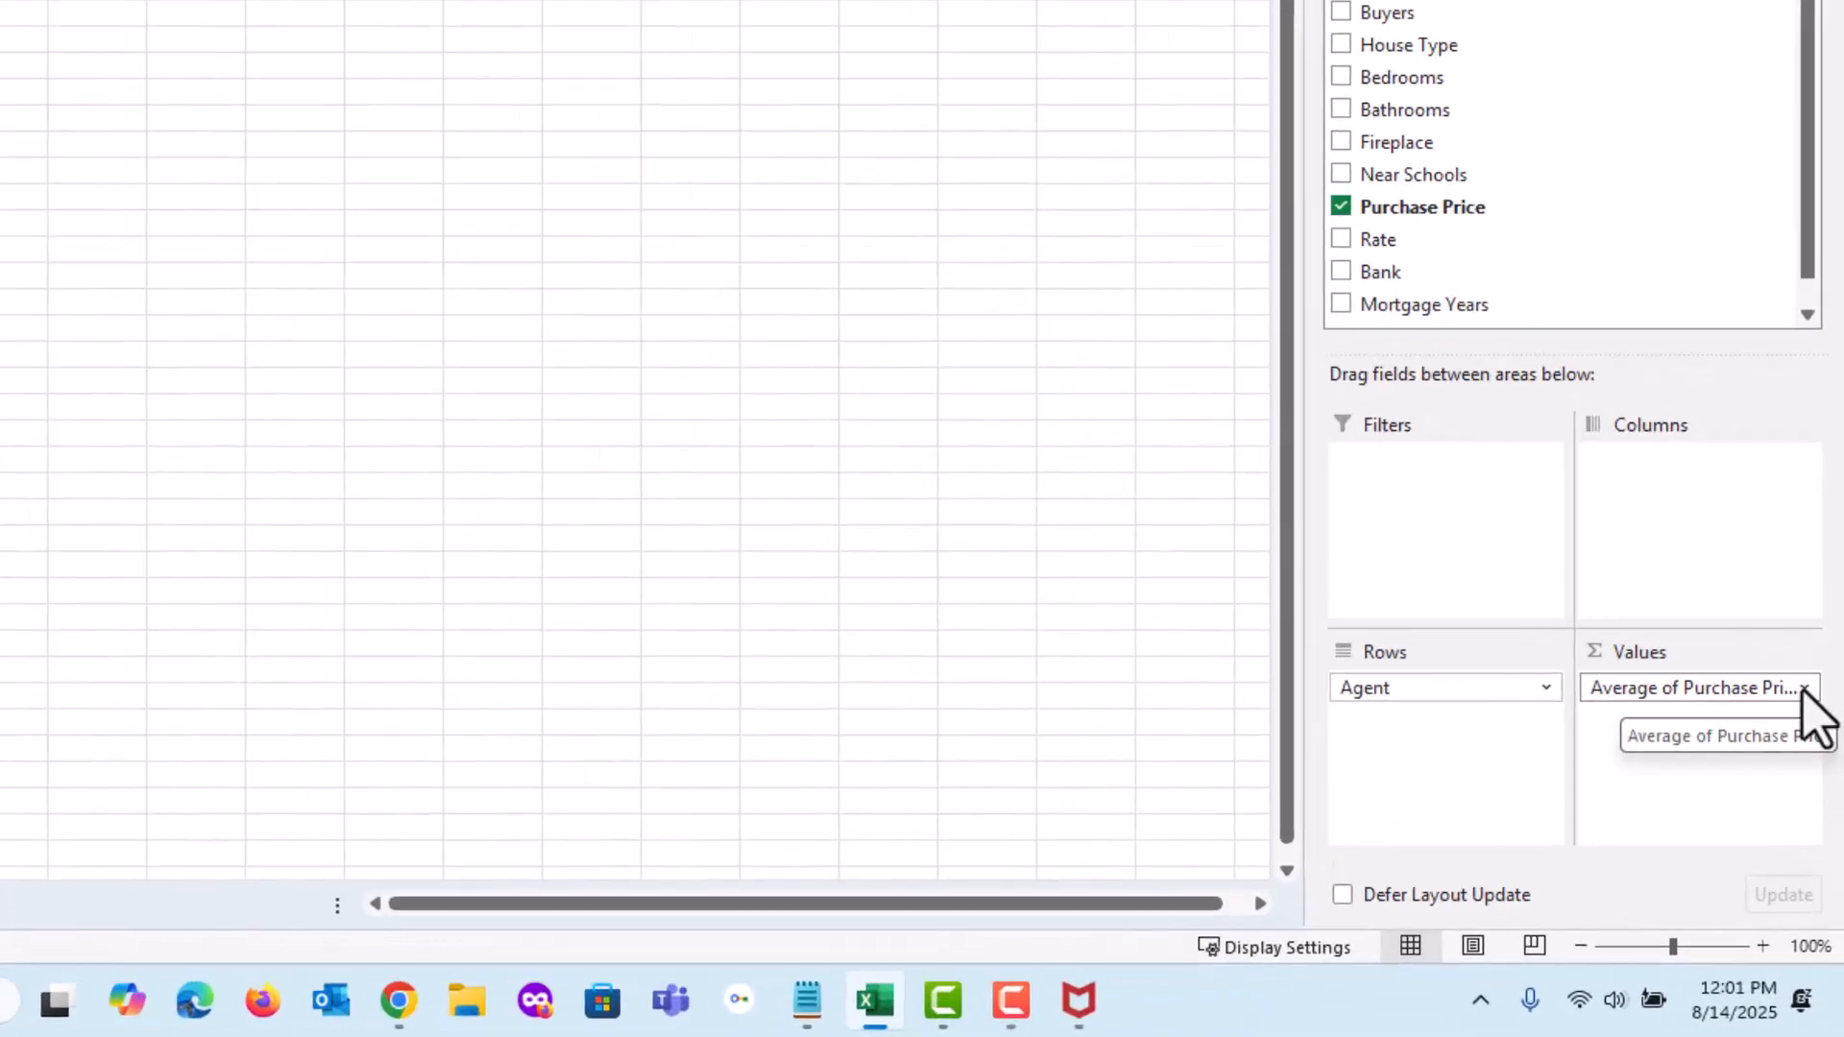
pyautogui.click(1804, 688)
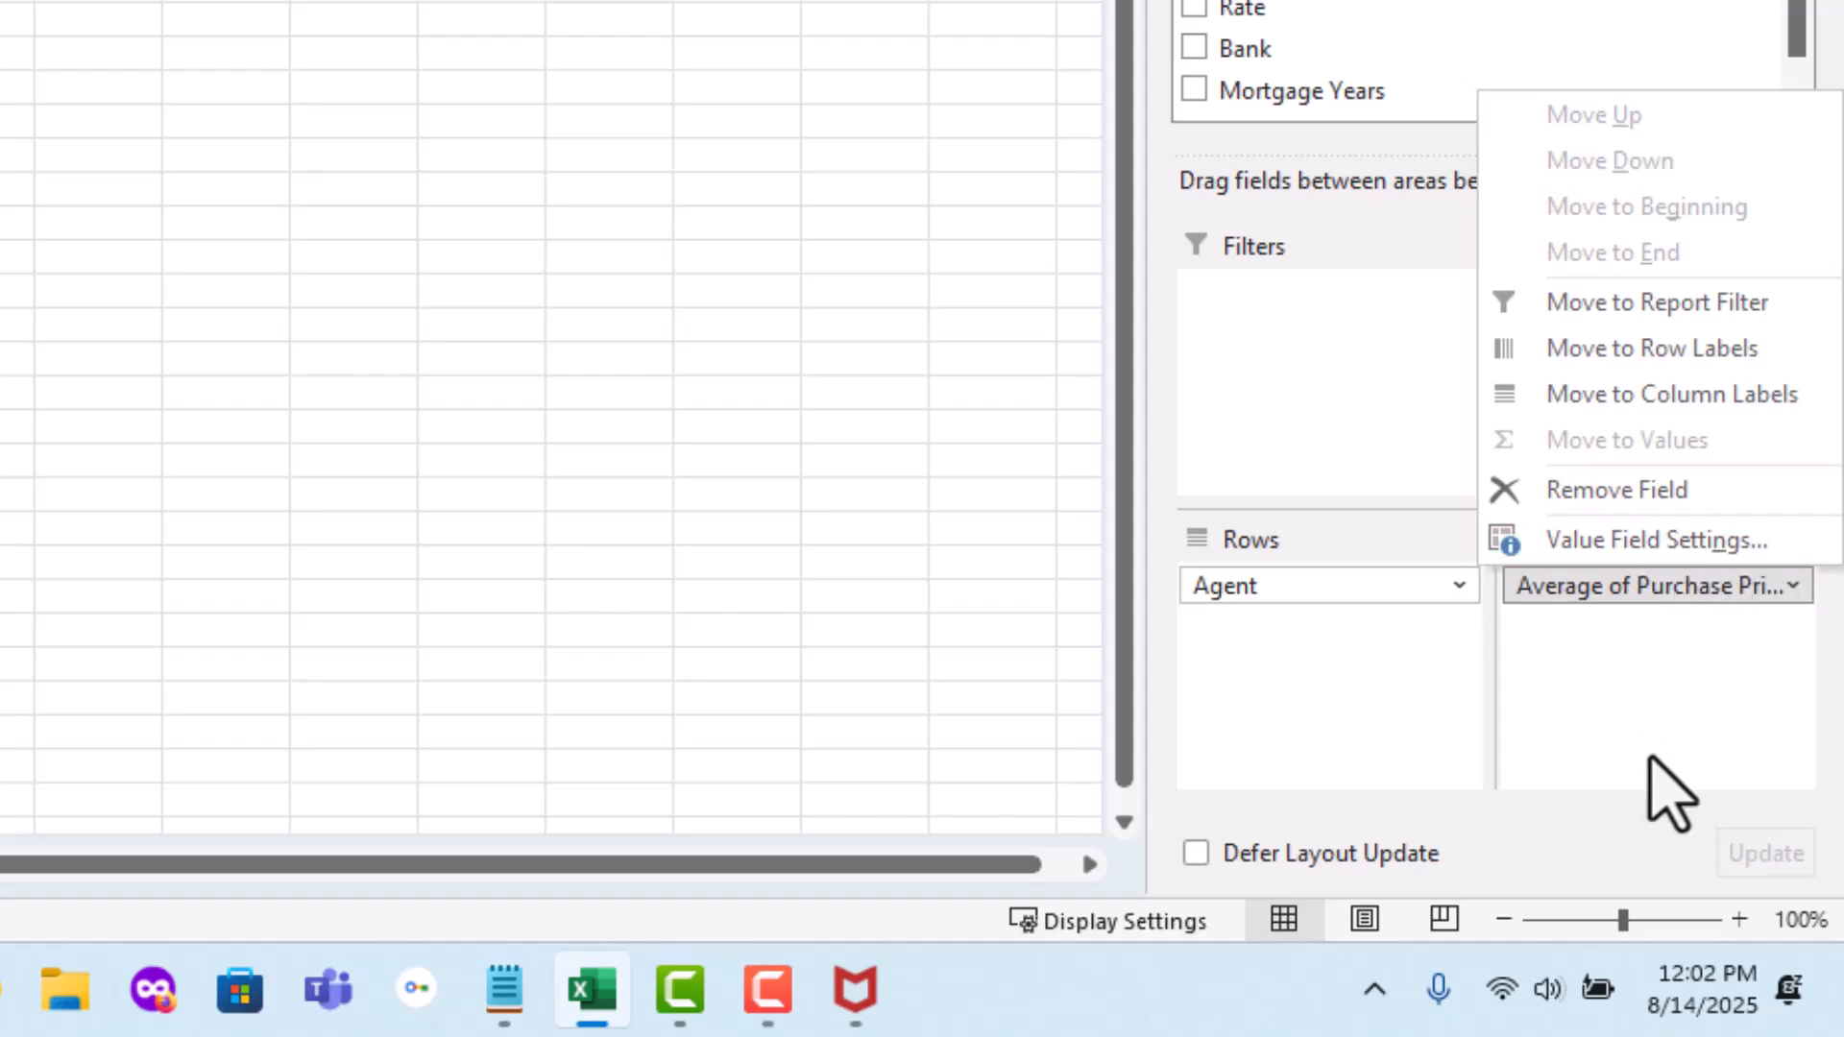
pyautogui.click(1679, 730)
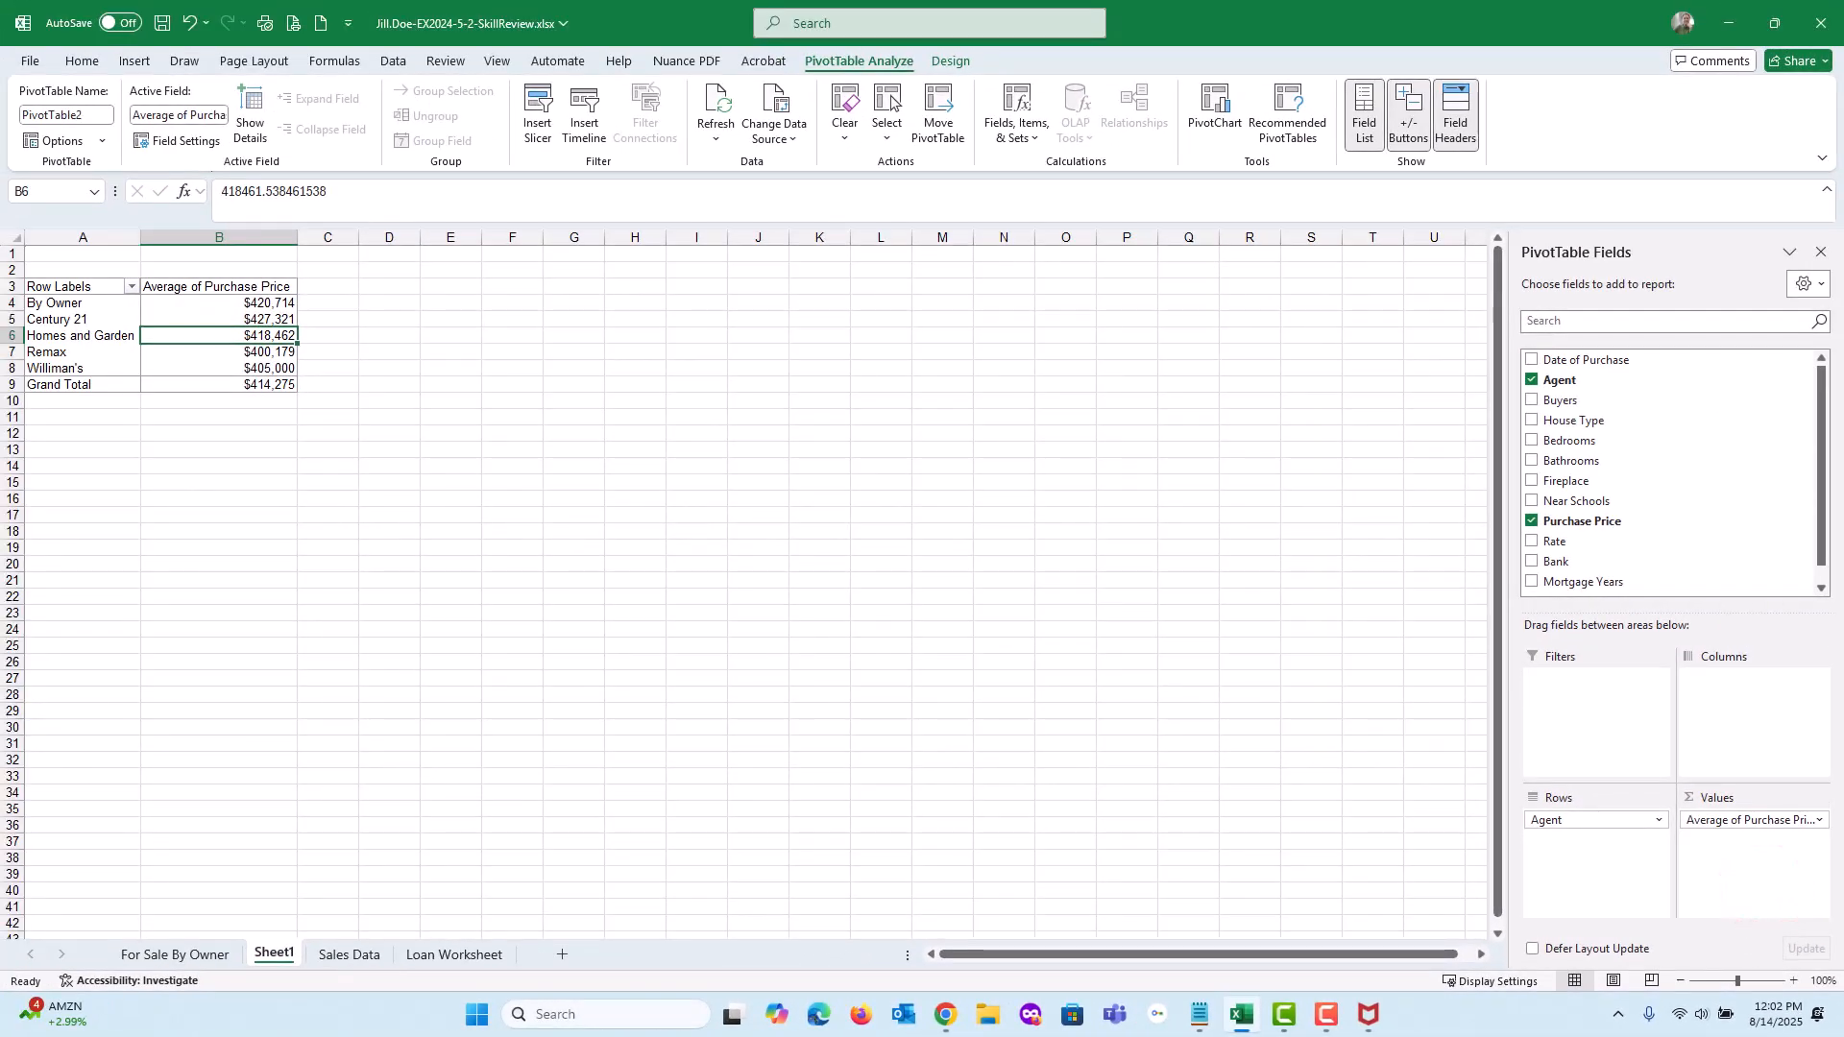
# Step: In the browser's assignment checklist, mark the Field Settings, Average and OK instructions as done and read the House Type instructions
pyautogui.moveTo(1843, 72); pyautogui.dragTo(1053, 85)
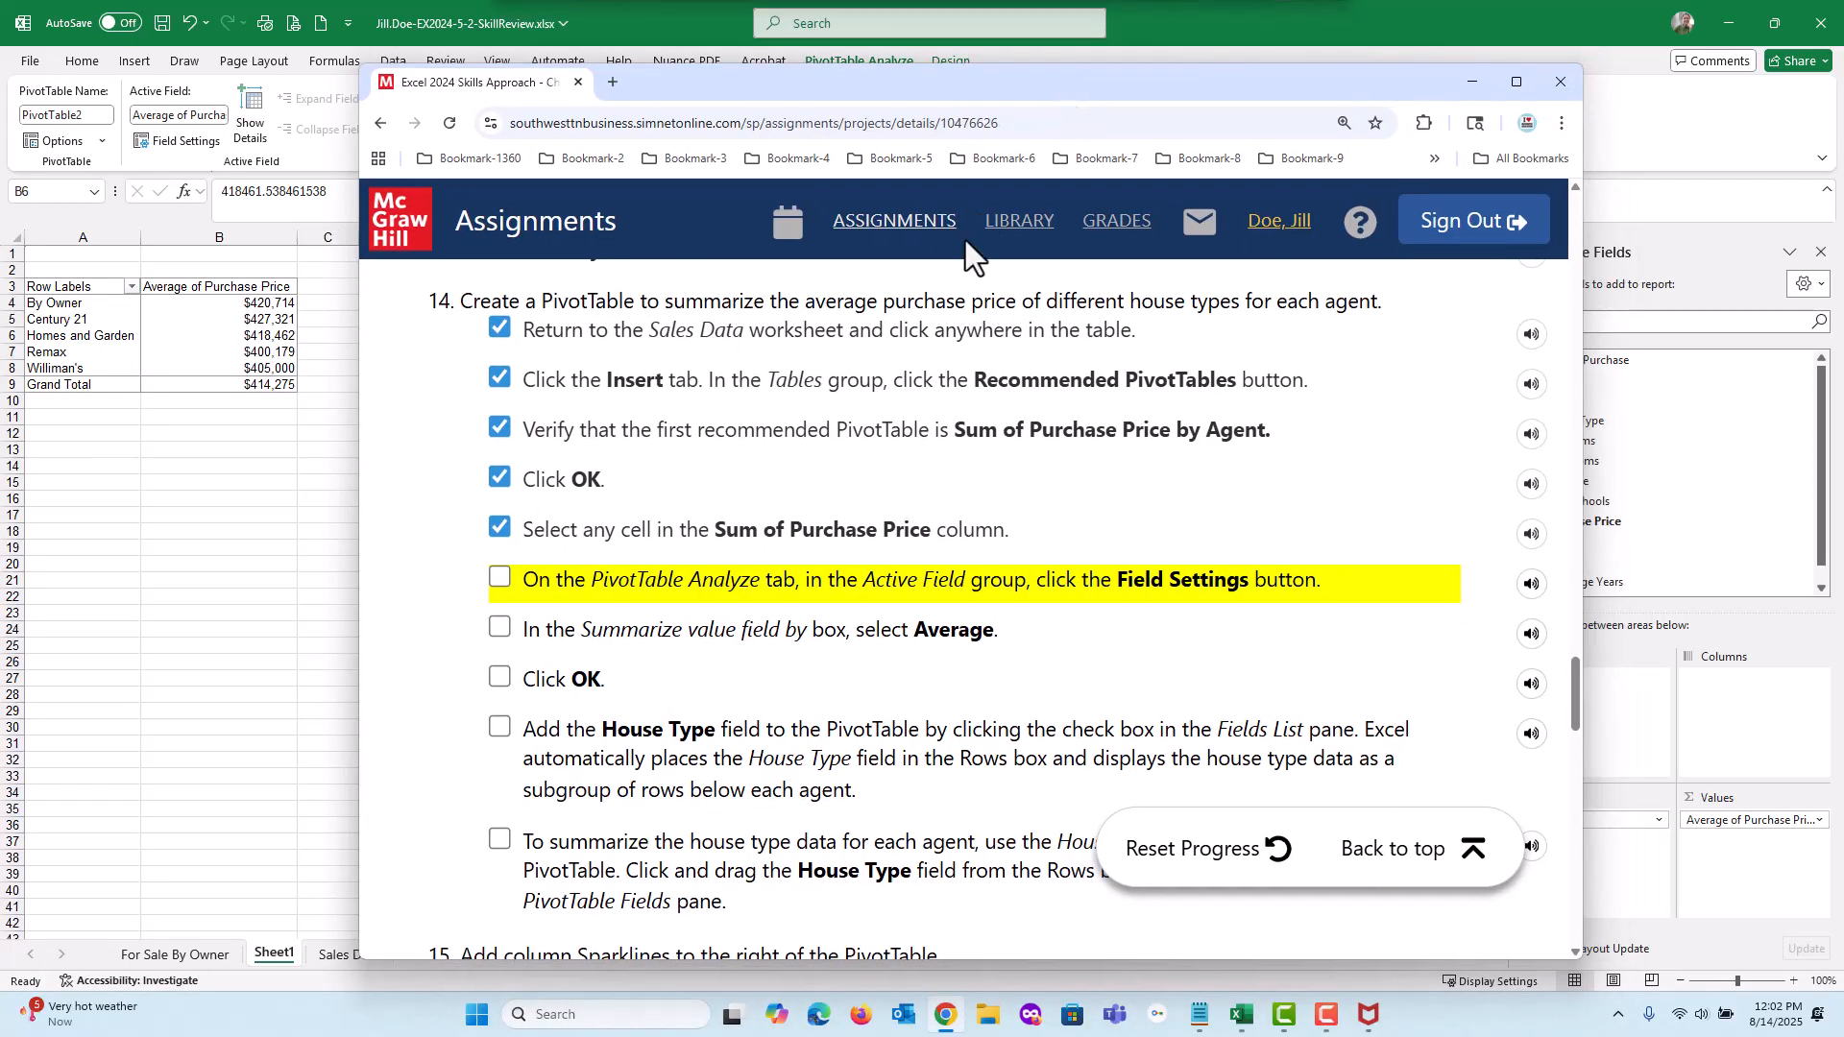
pyautogui.click(500, 580)
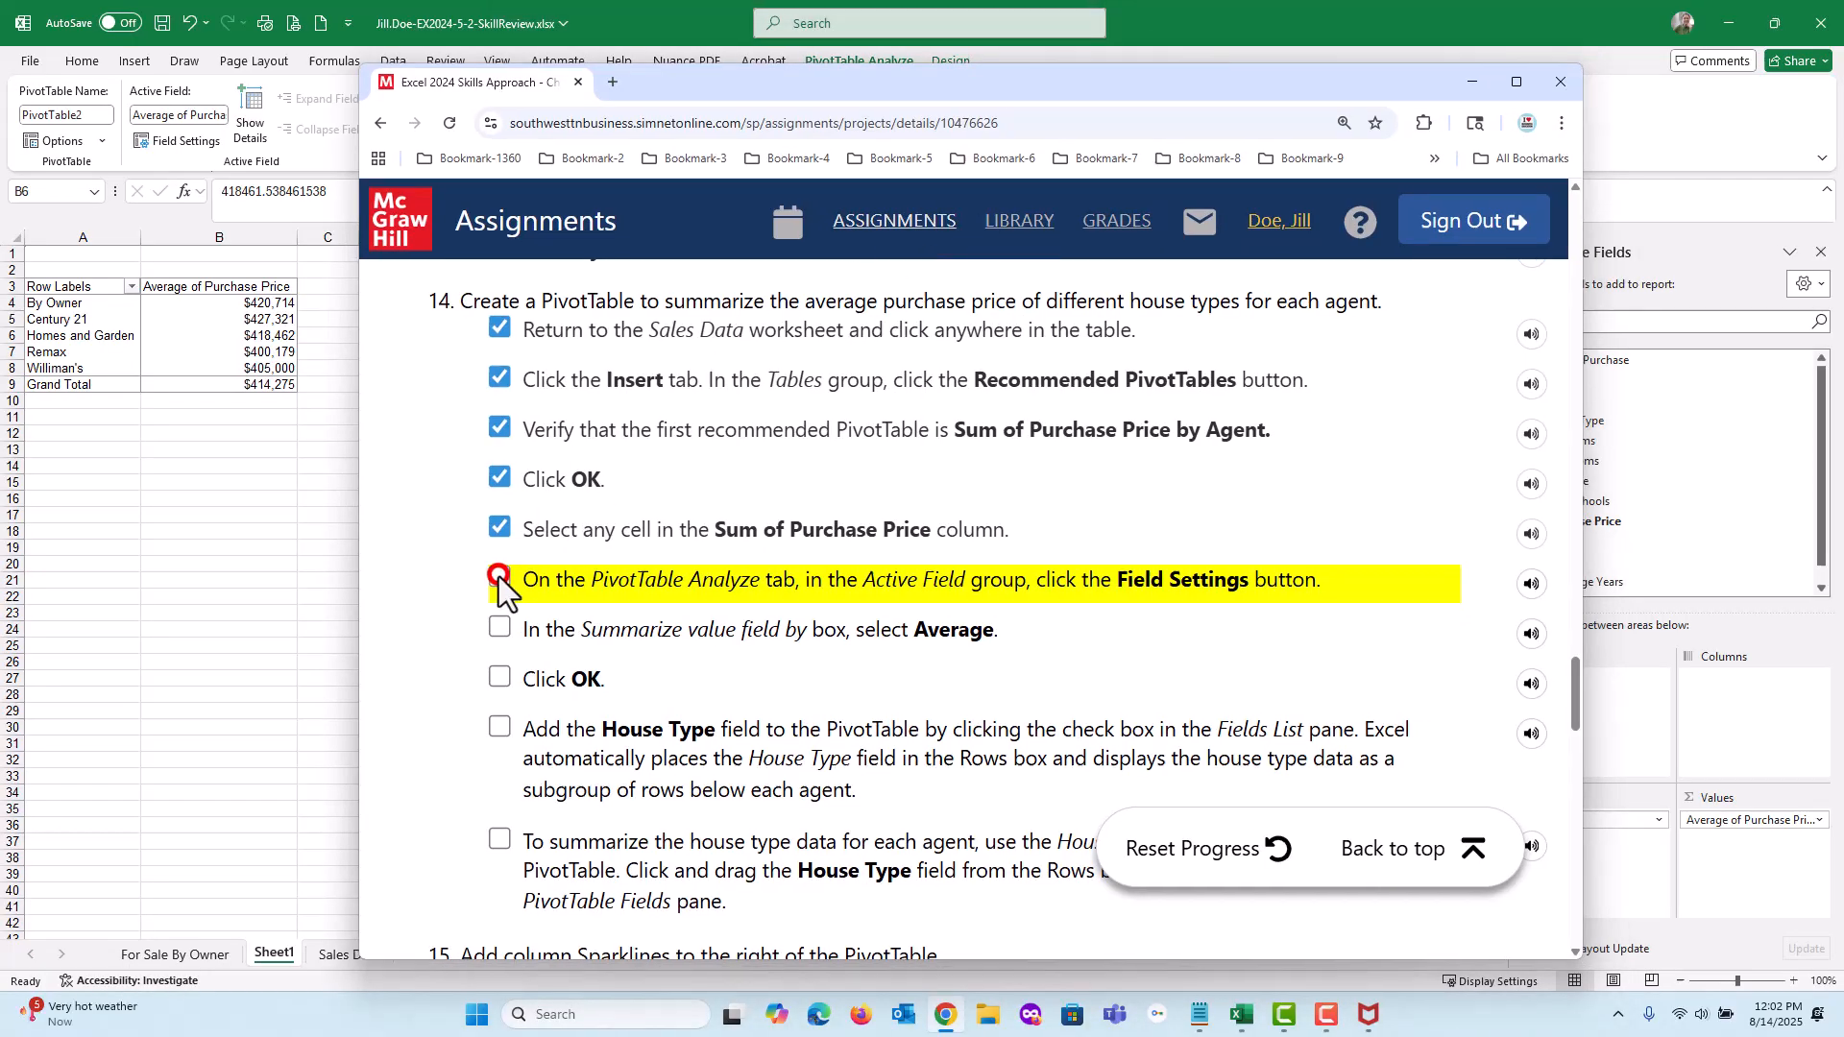
pyautogui.click(498, 629)
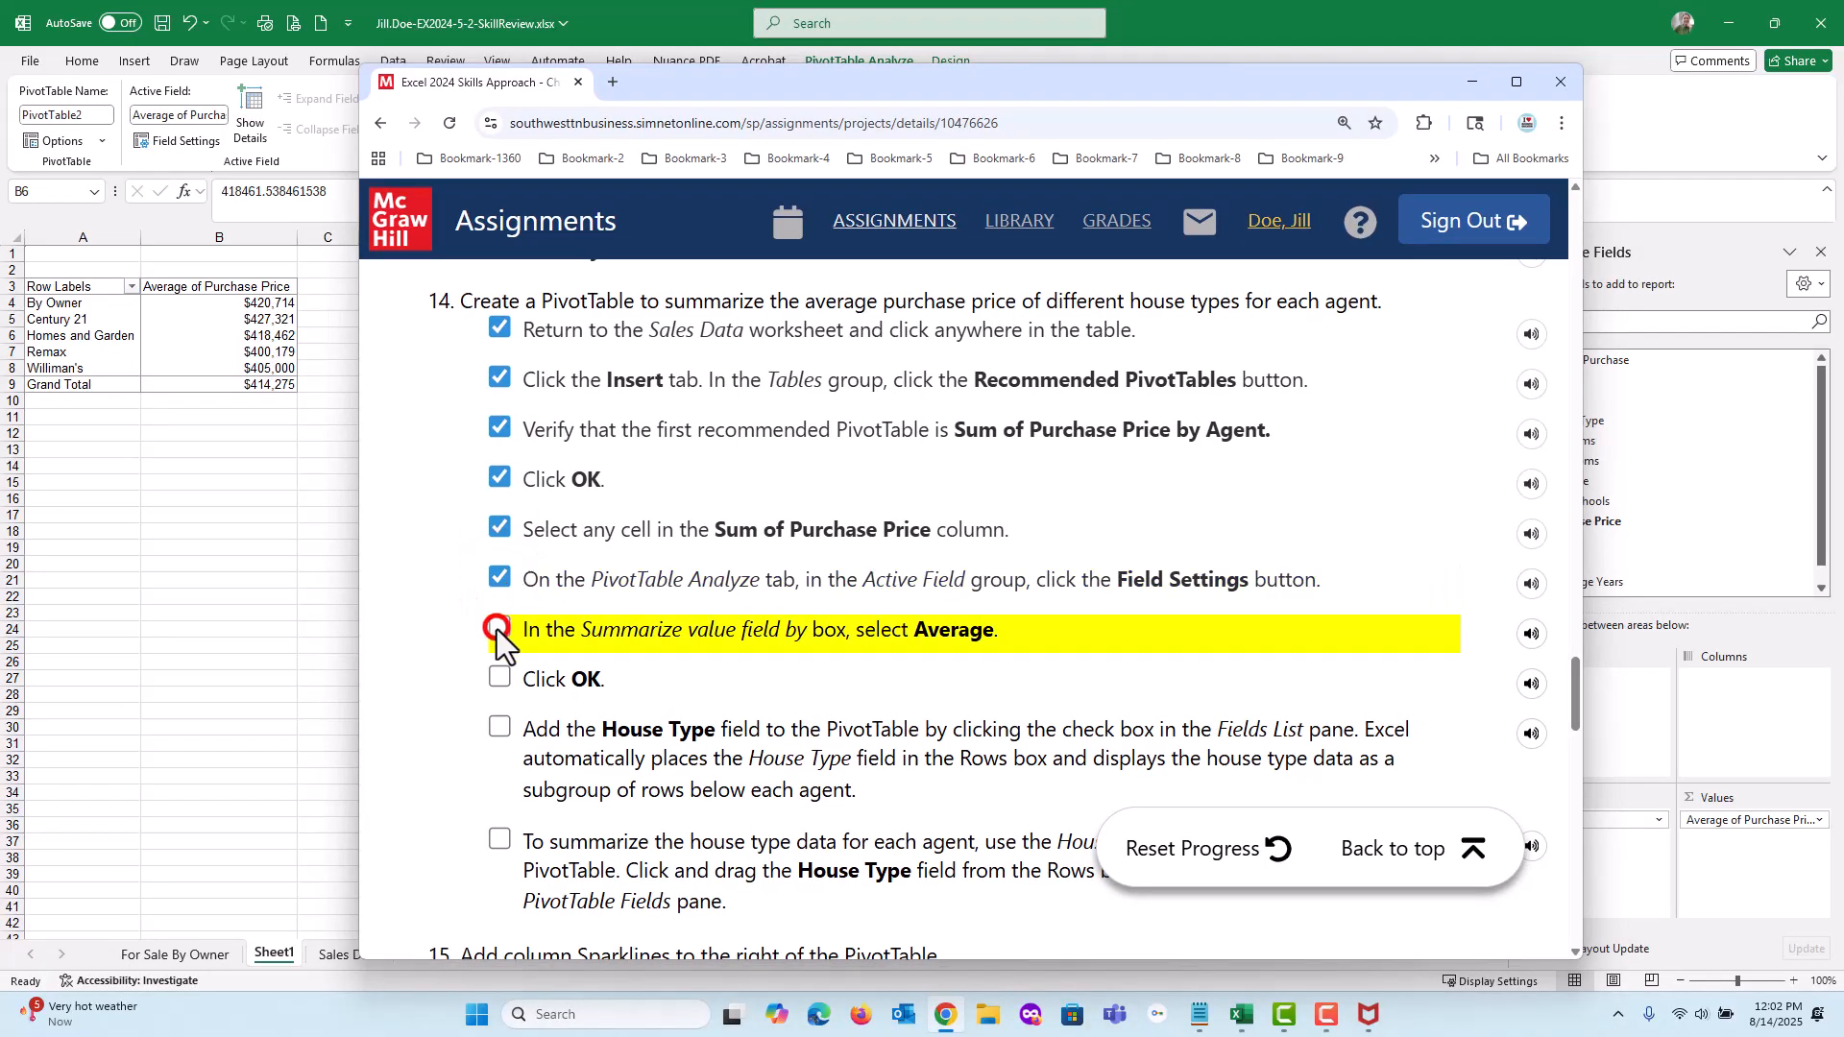
pyautogui.click(500, 677)
pyautogui.scroll(-2, 840, 613)
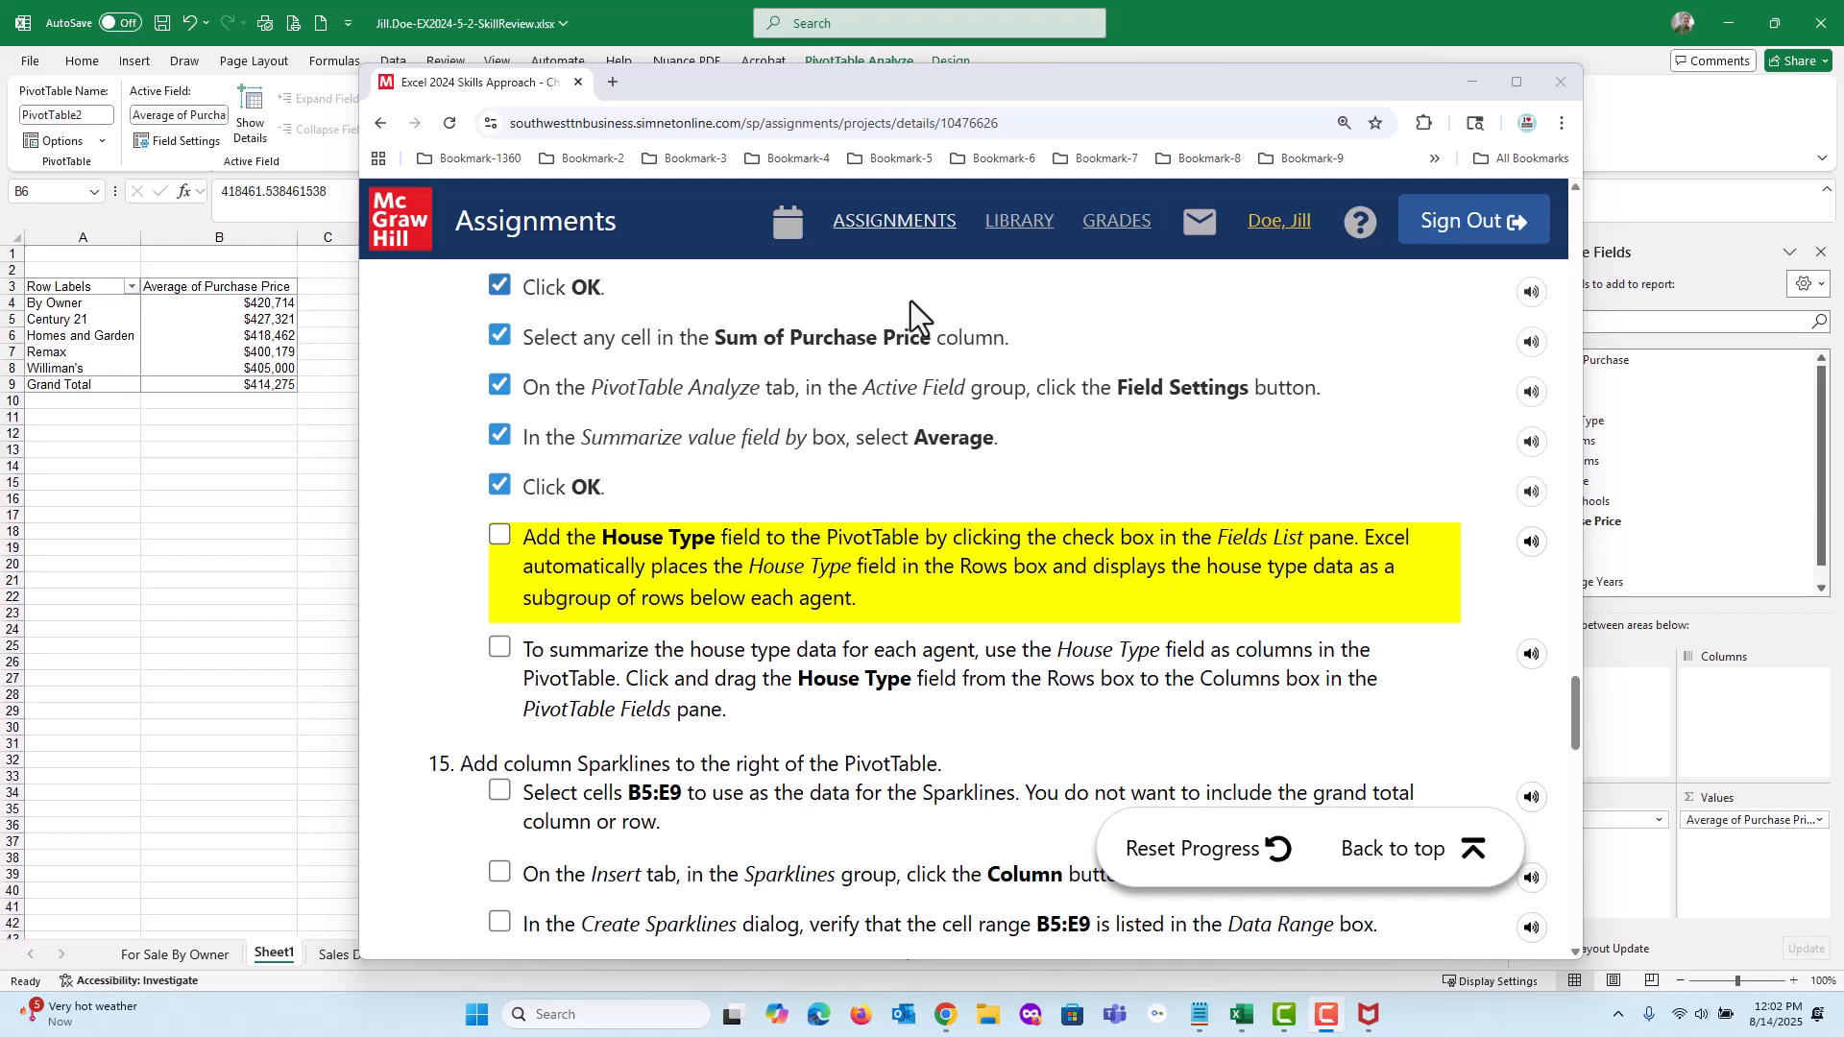
pyautogui.moveTo(903, 85); pyautogui.dragTo(1843, 125)
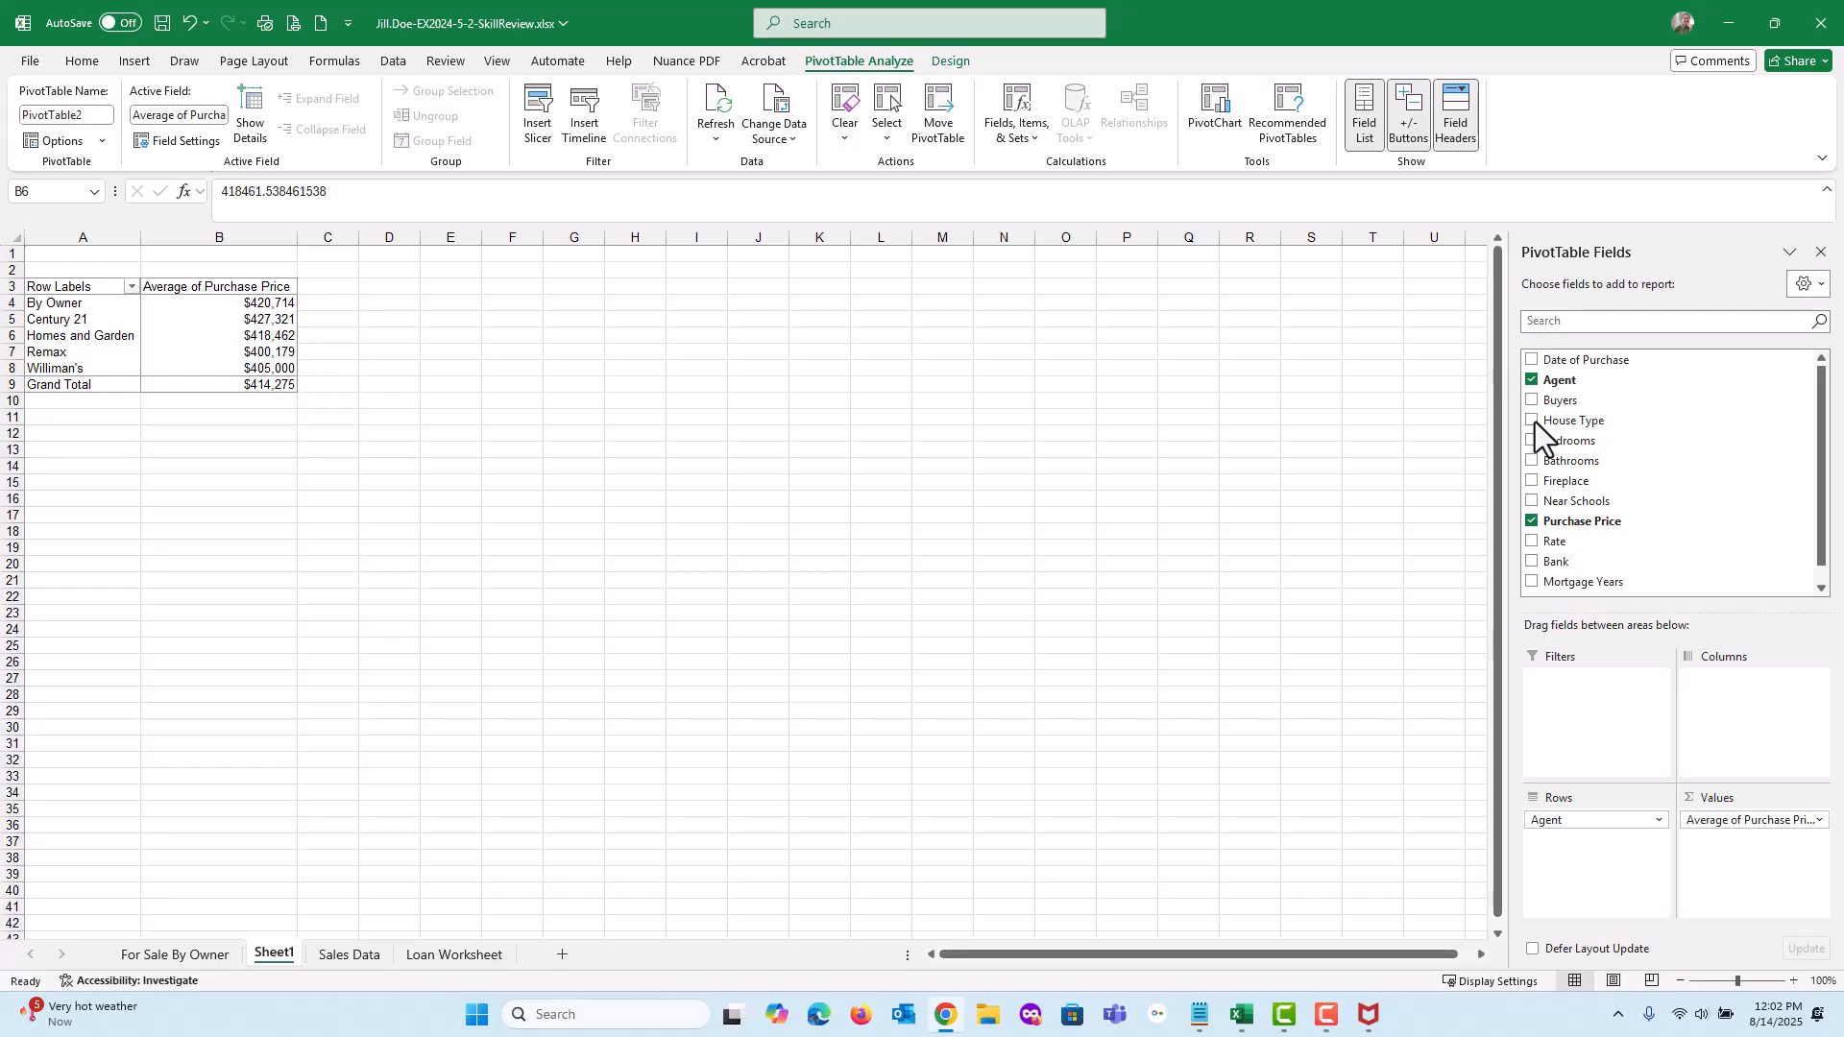
# Step: Check the House Type column in the Sales Data worksheet and return to the PivotTable on Sheet1
pyautogui.click(344, 955)
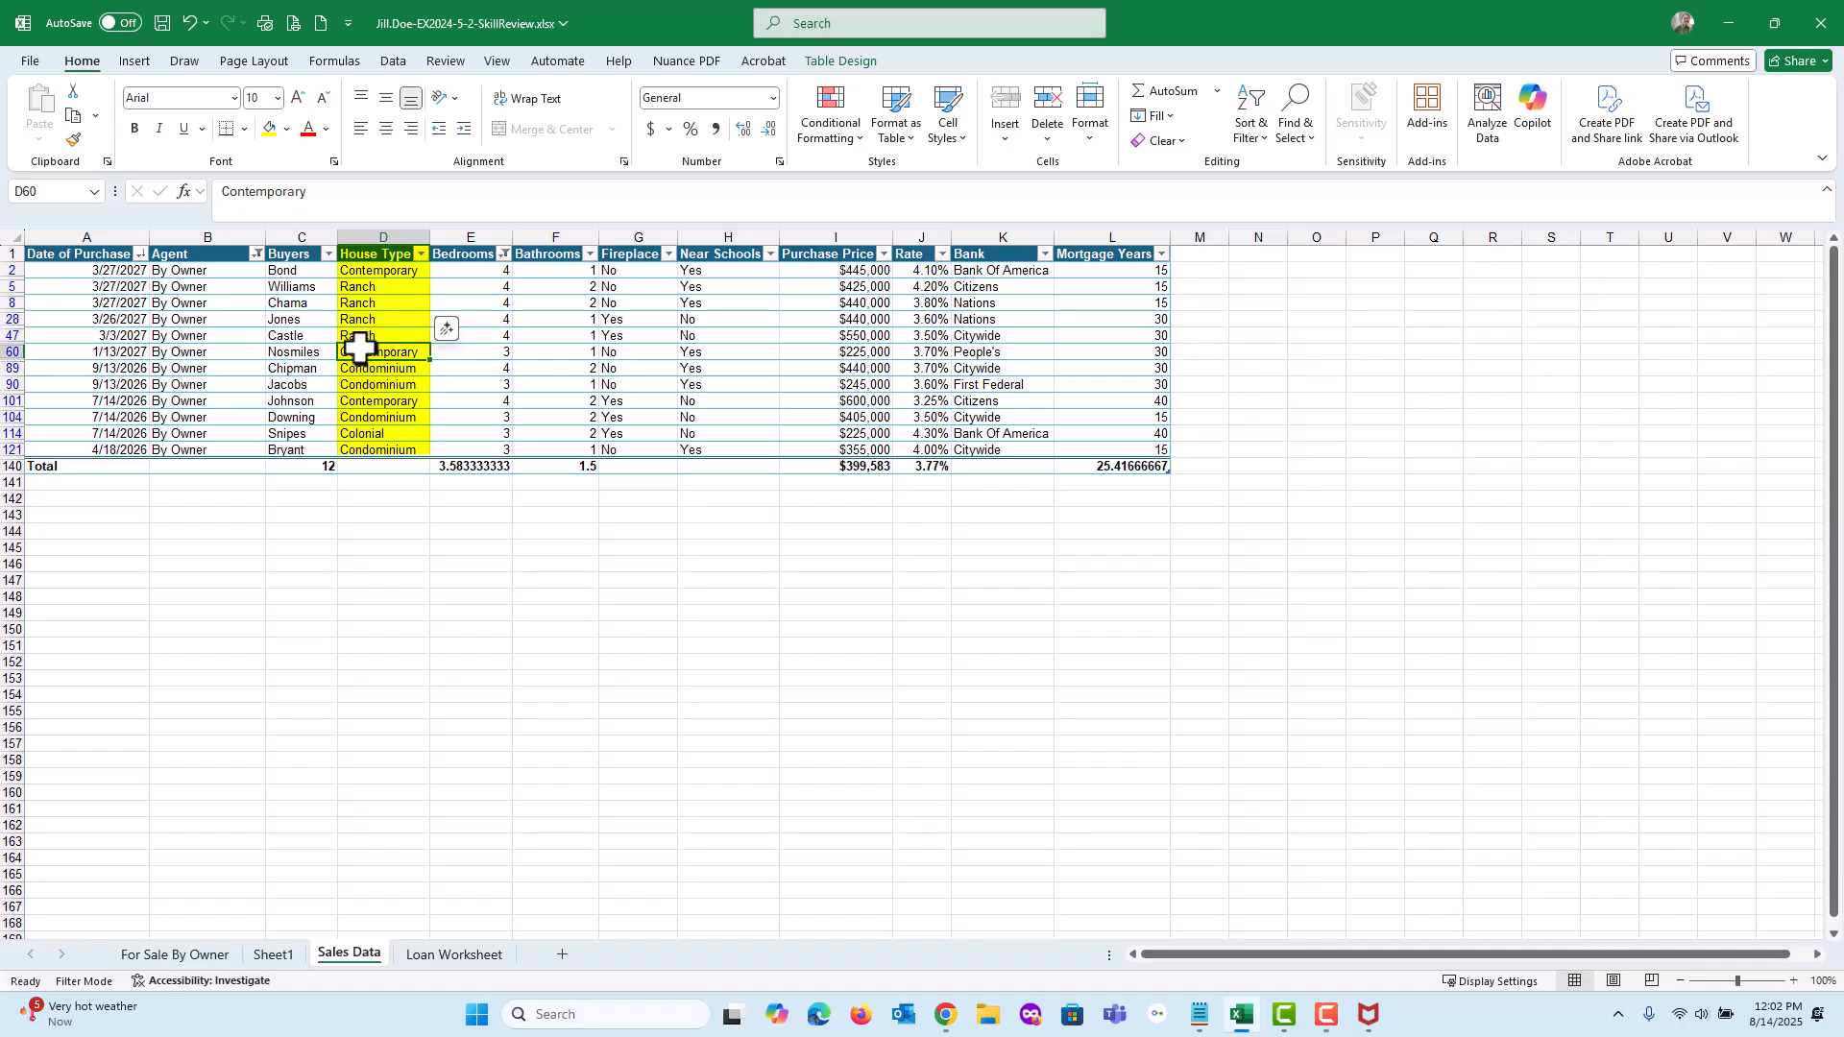
pyautogui.click(268, 958)
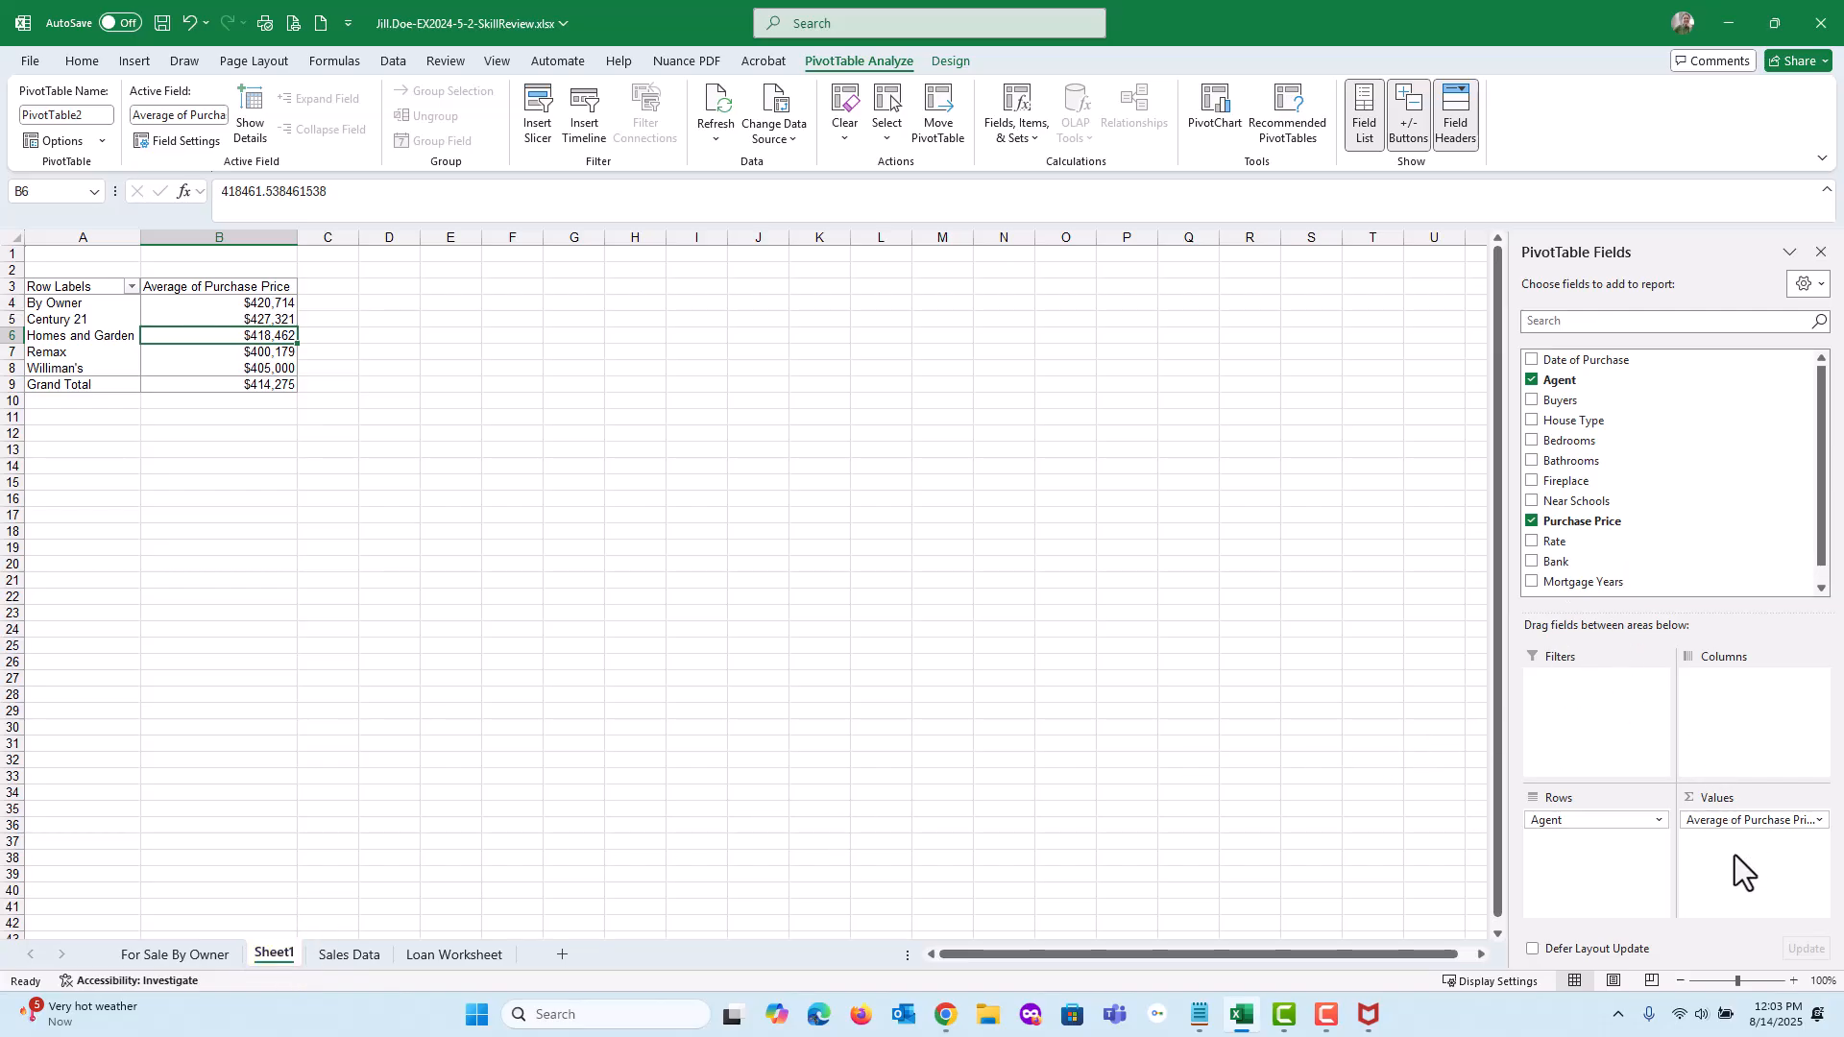
# Step: Add the House Type field to the PivotTable as a subgroup of rows below each agent
pyautogui.click(1531, 420)
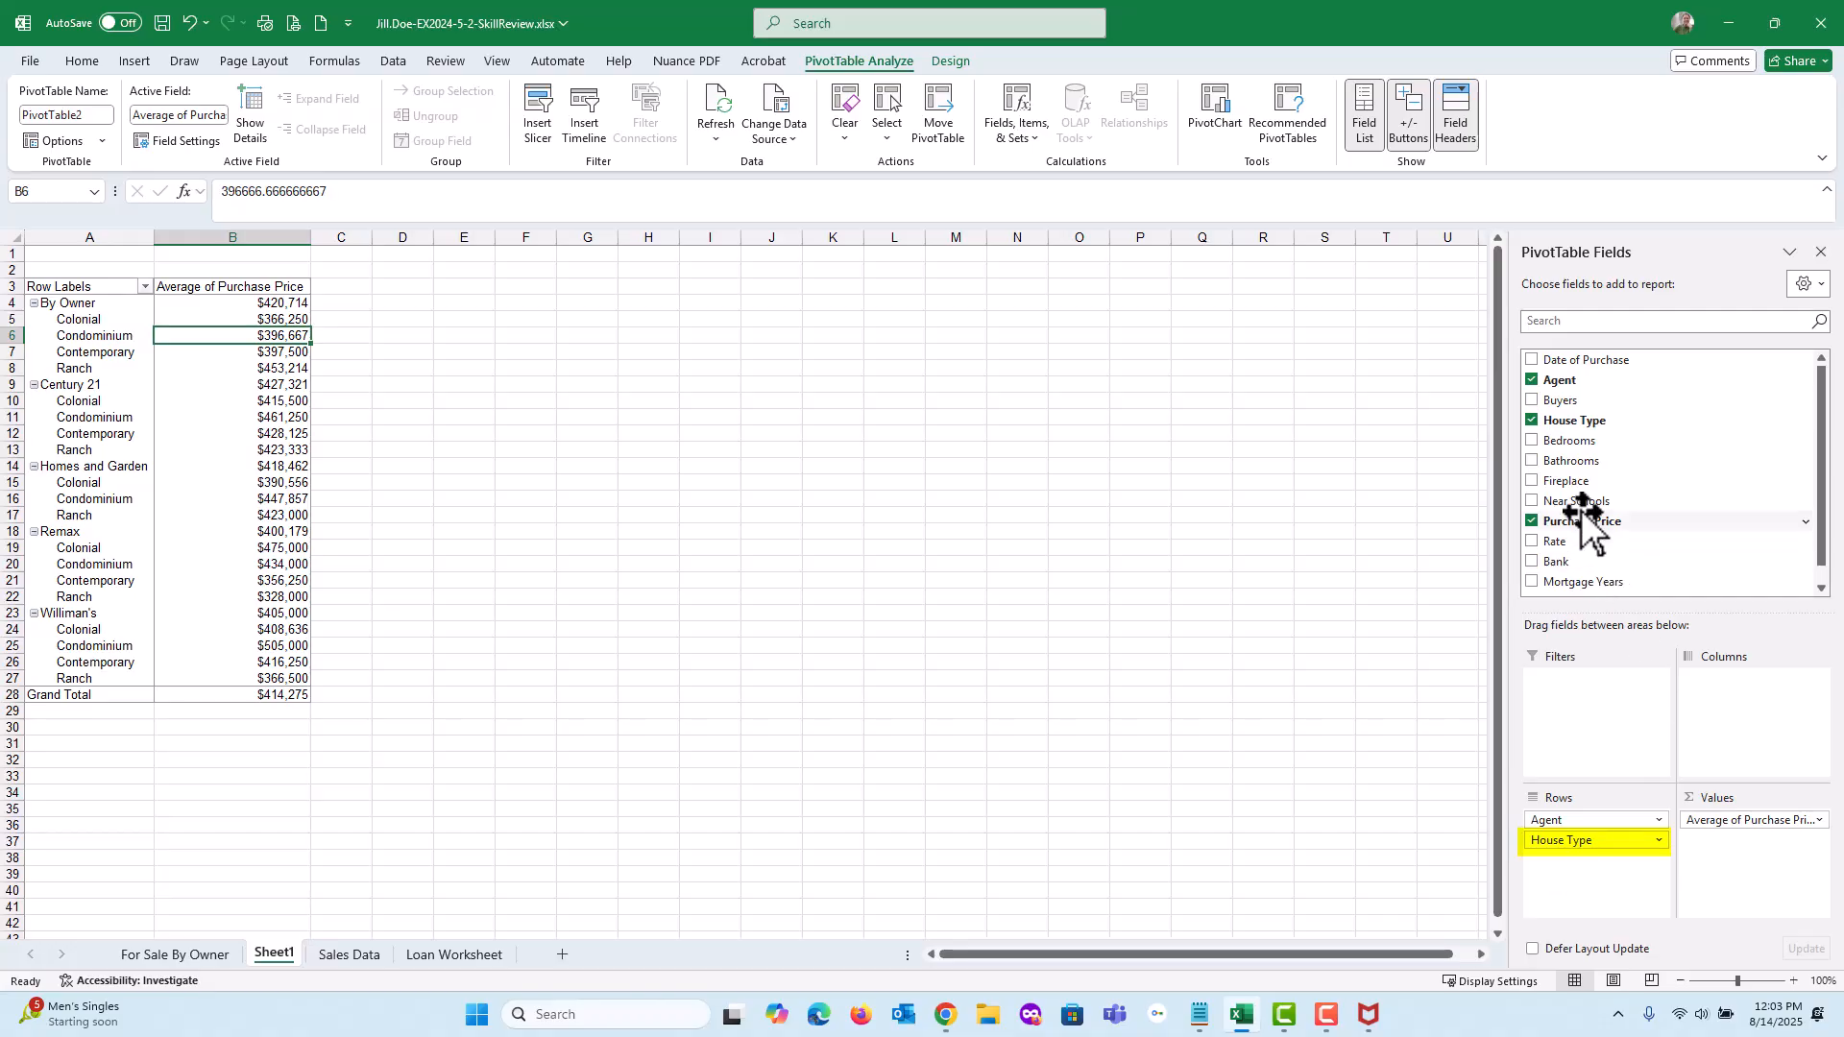
pyautogui.moveTo(1580, 422); pyautogui.dragTo(1536, 623)
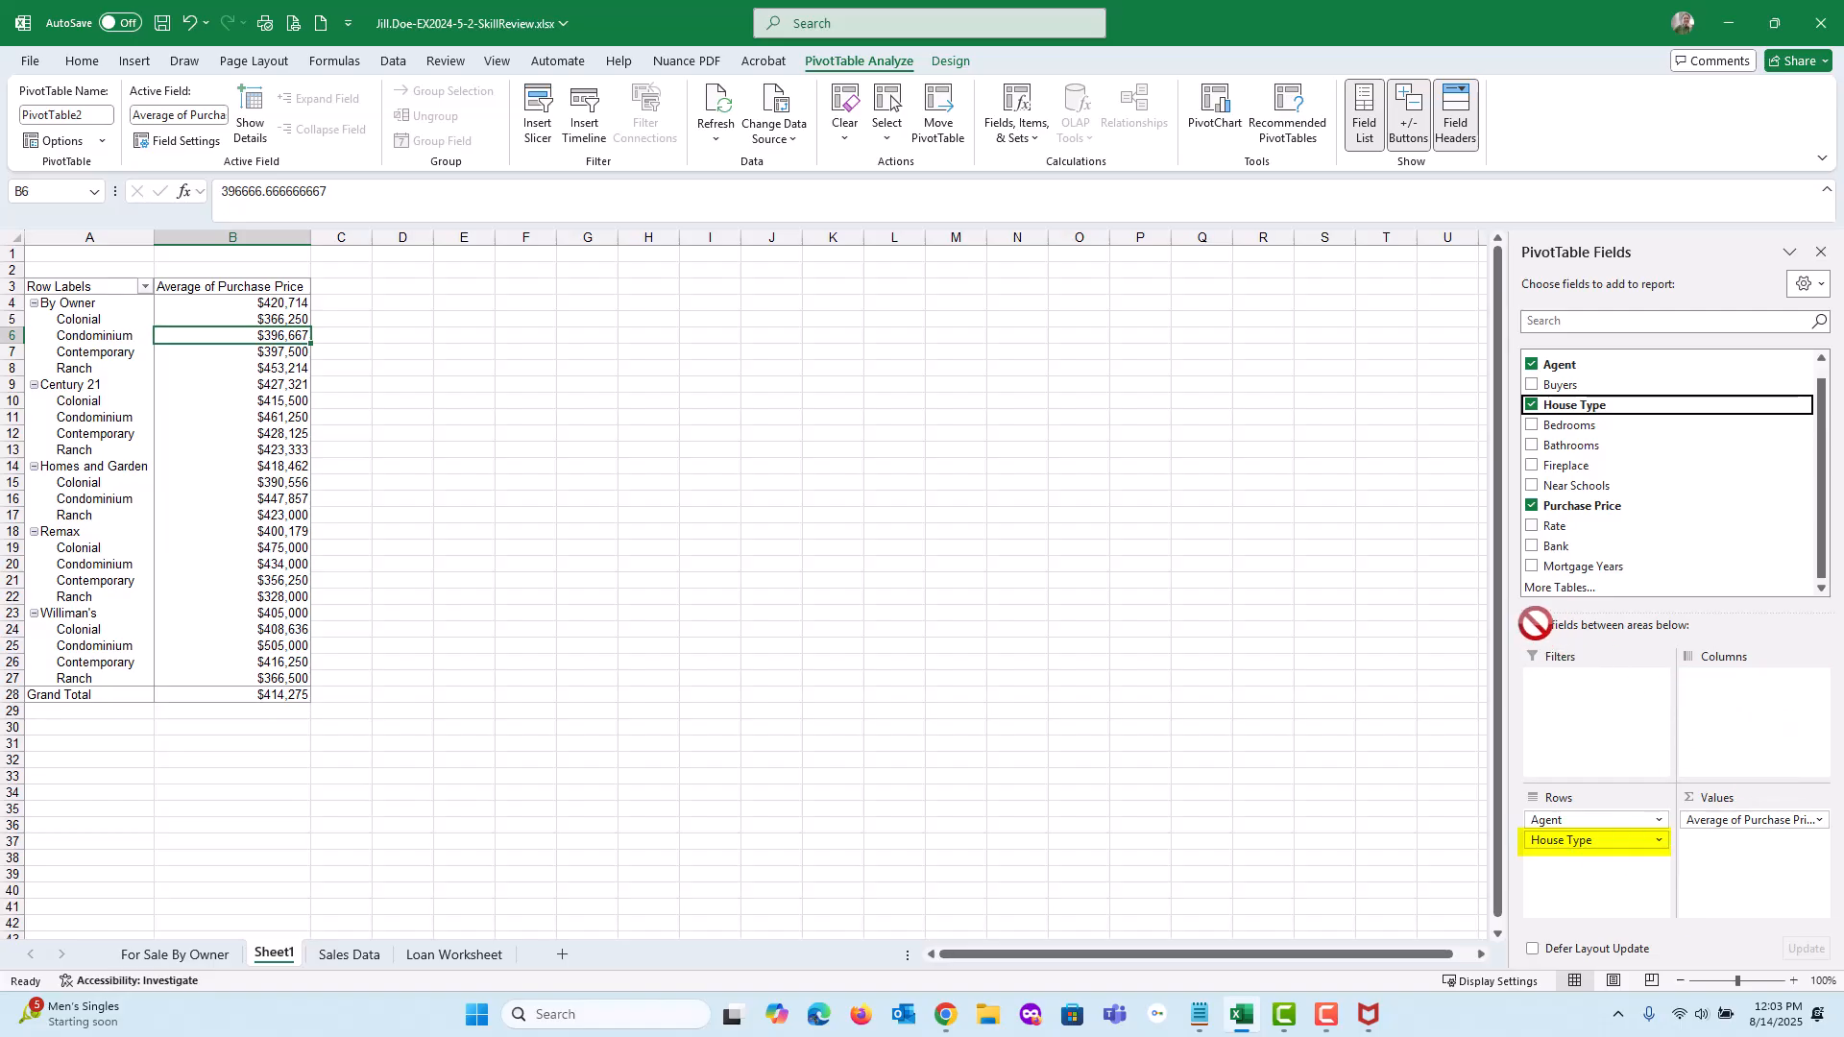
pyautogui.moveTo(1536, 624); pyautogui.dragTo(1536, 623)
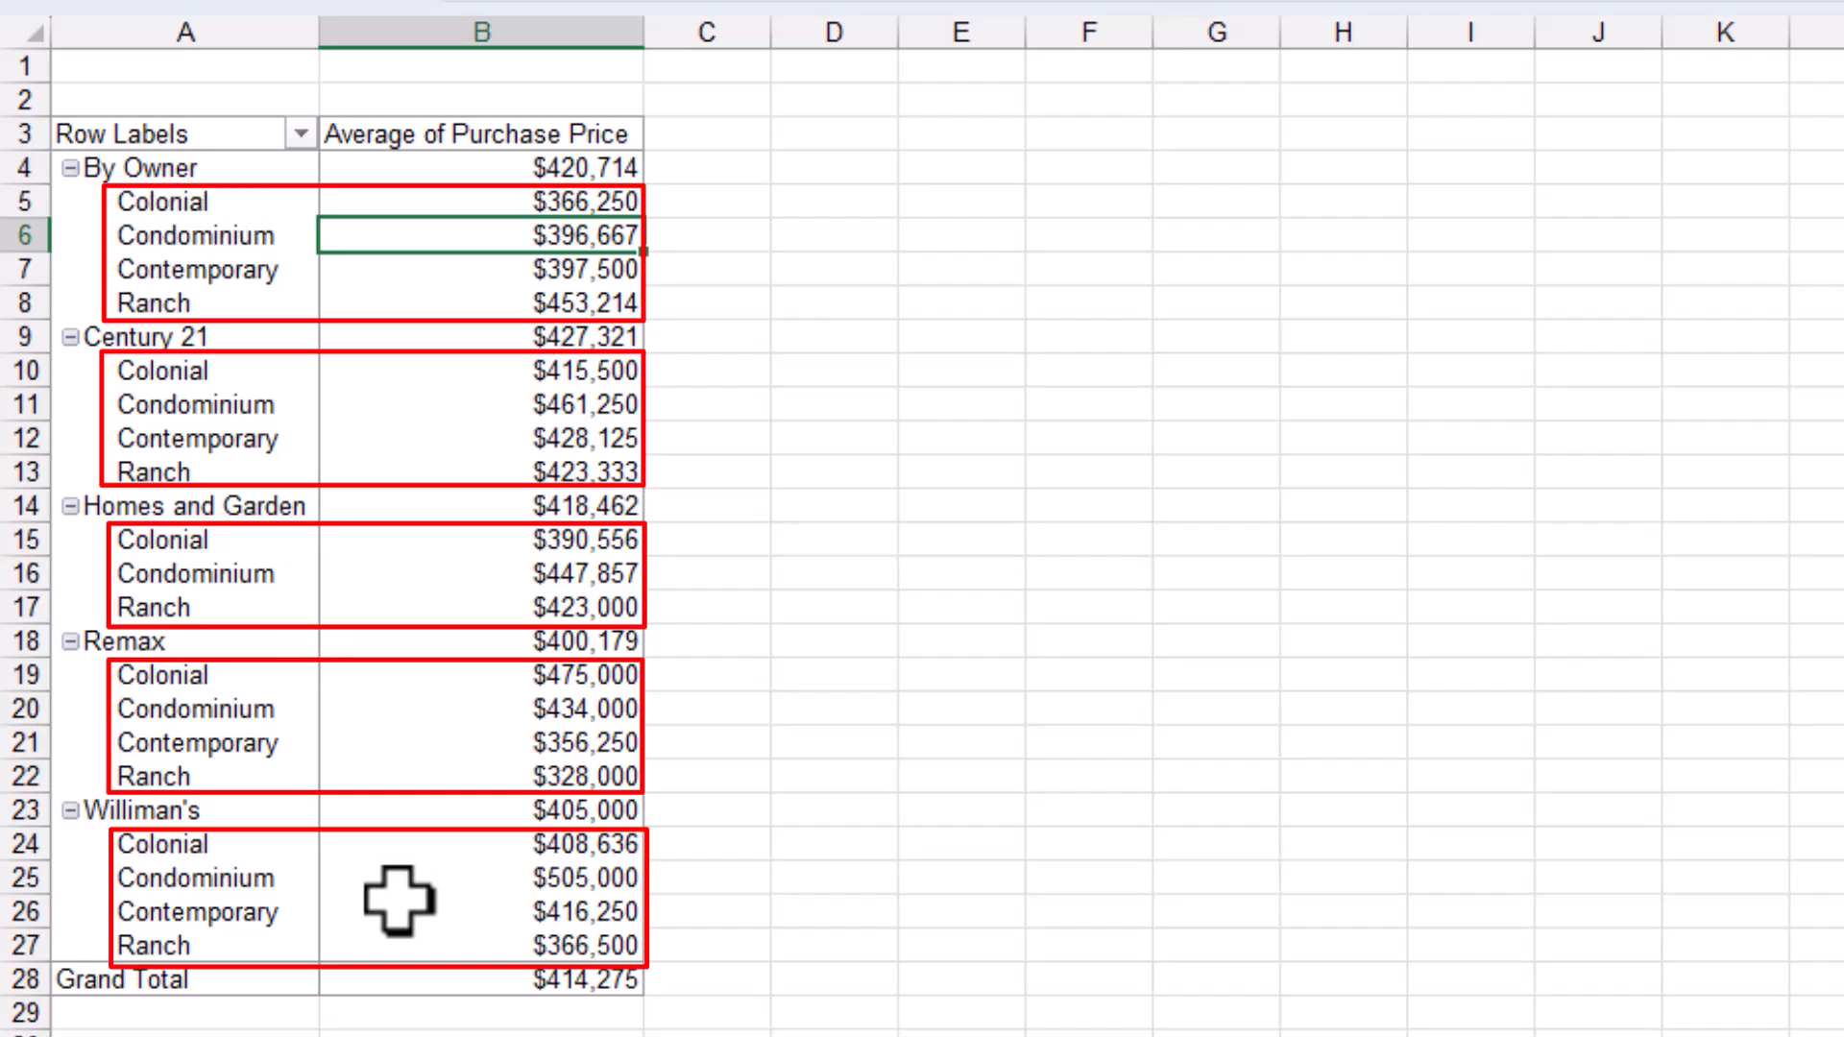
pyautogui.moveTo(400, 912)
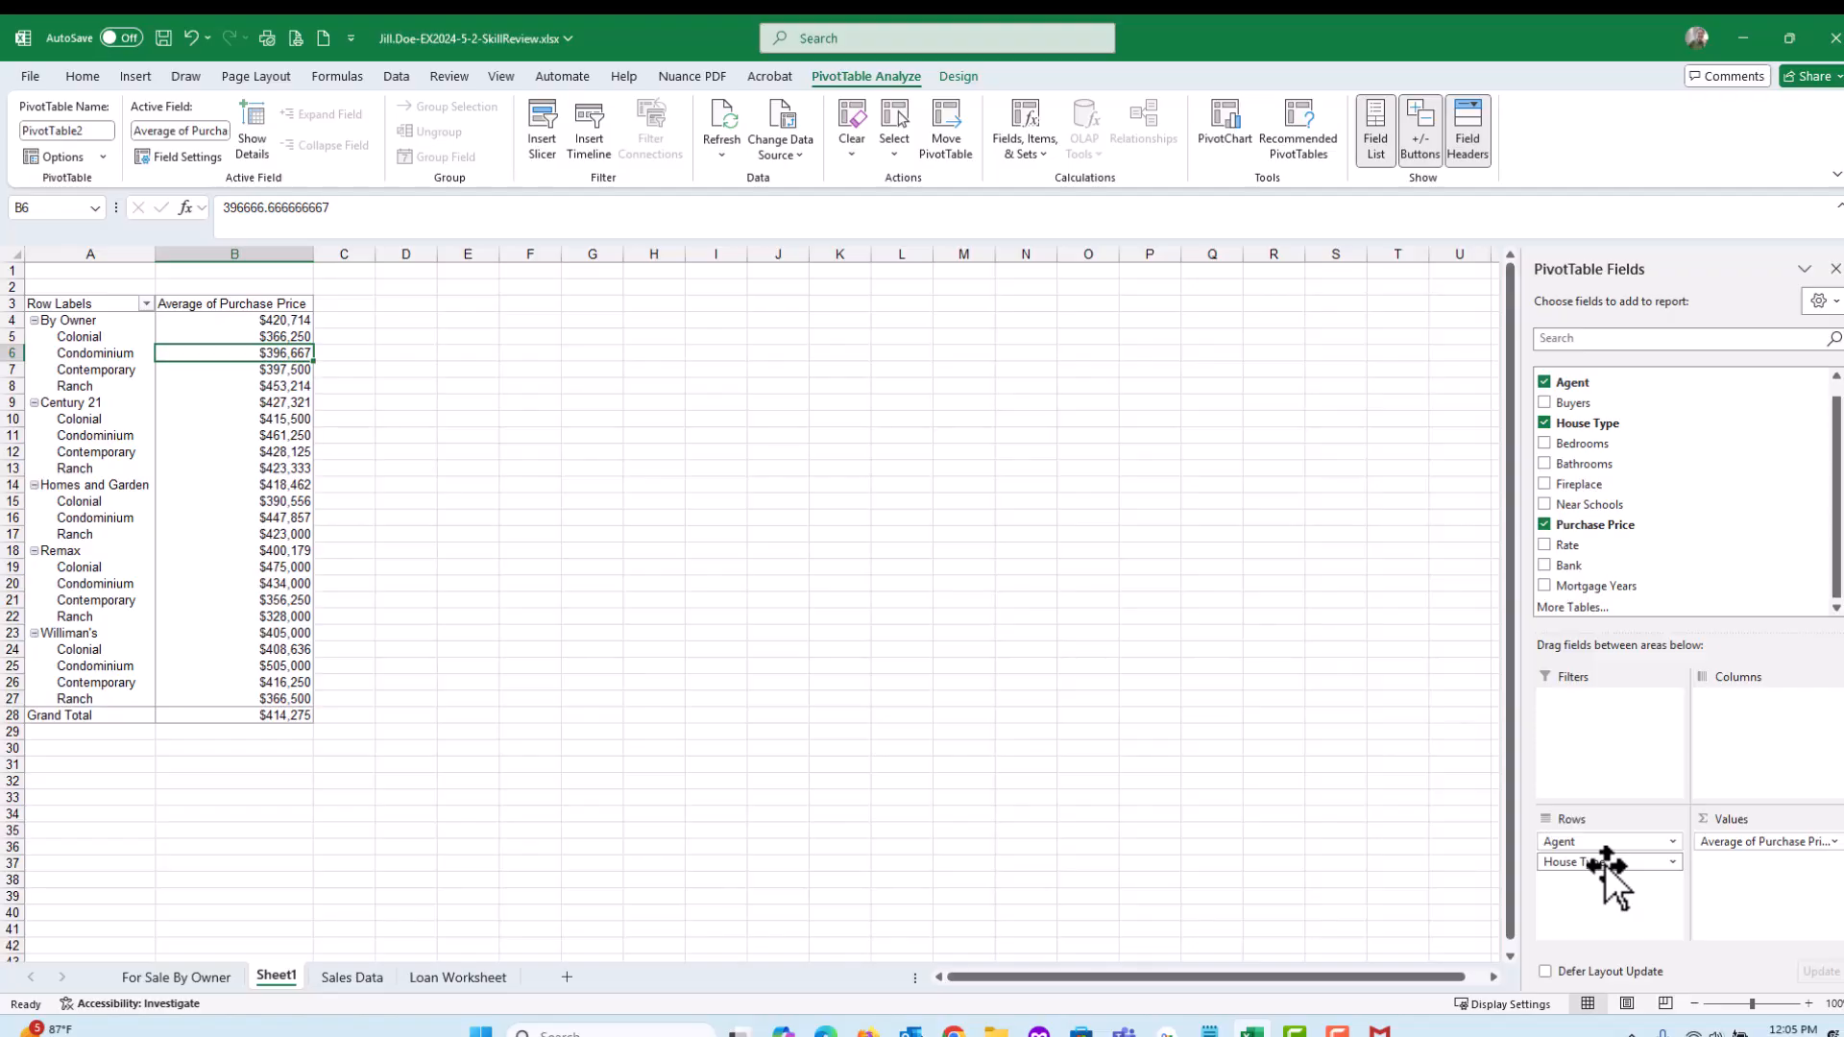
# Step: Remove the House Type field from the PivotTable rows, repeating the removal after adding it back
pyautogui.moveTo(1605, 865); pyautogui.dragTo(1197, 781)
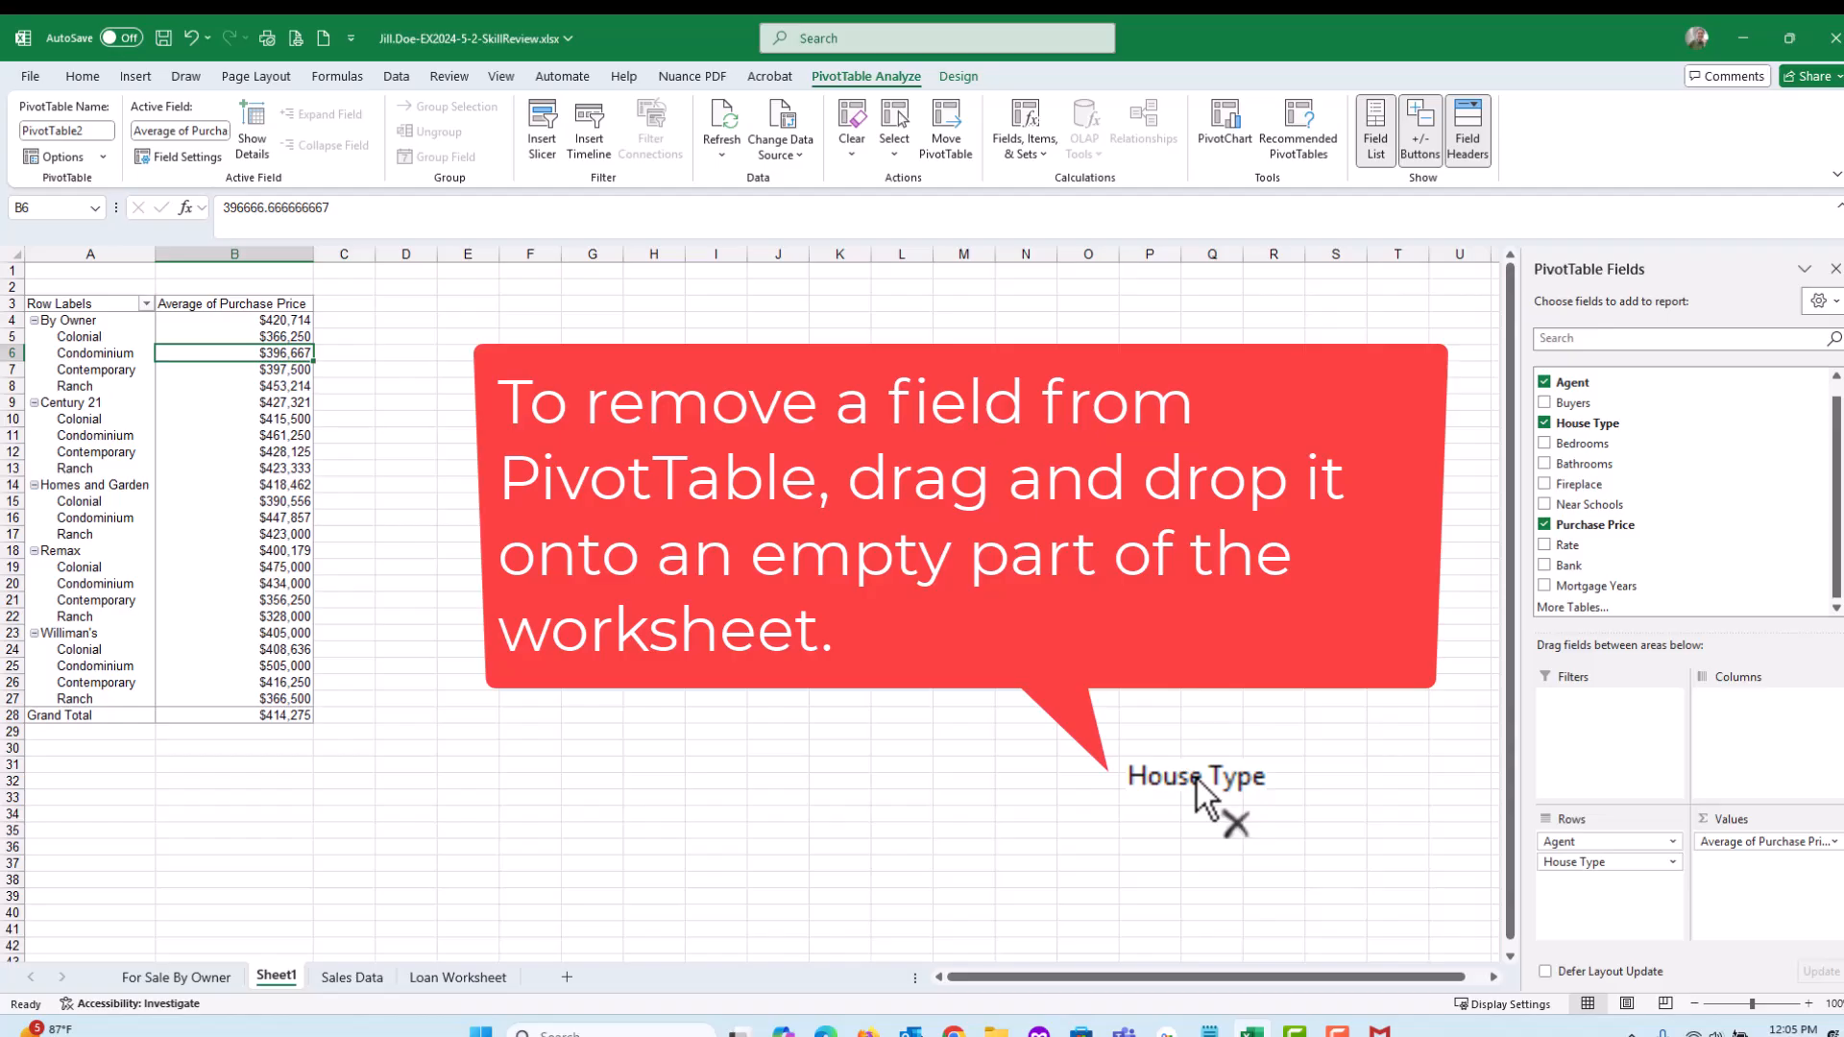
pyautogui.moveTo(1197, 781); pyautogui.dragTo(1193, 774)
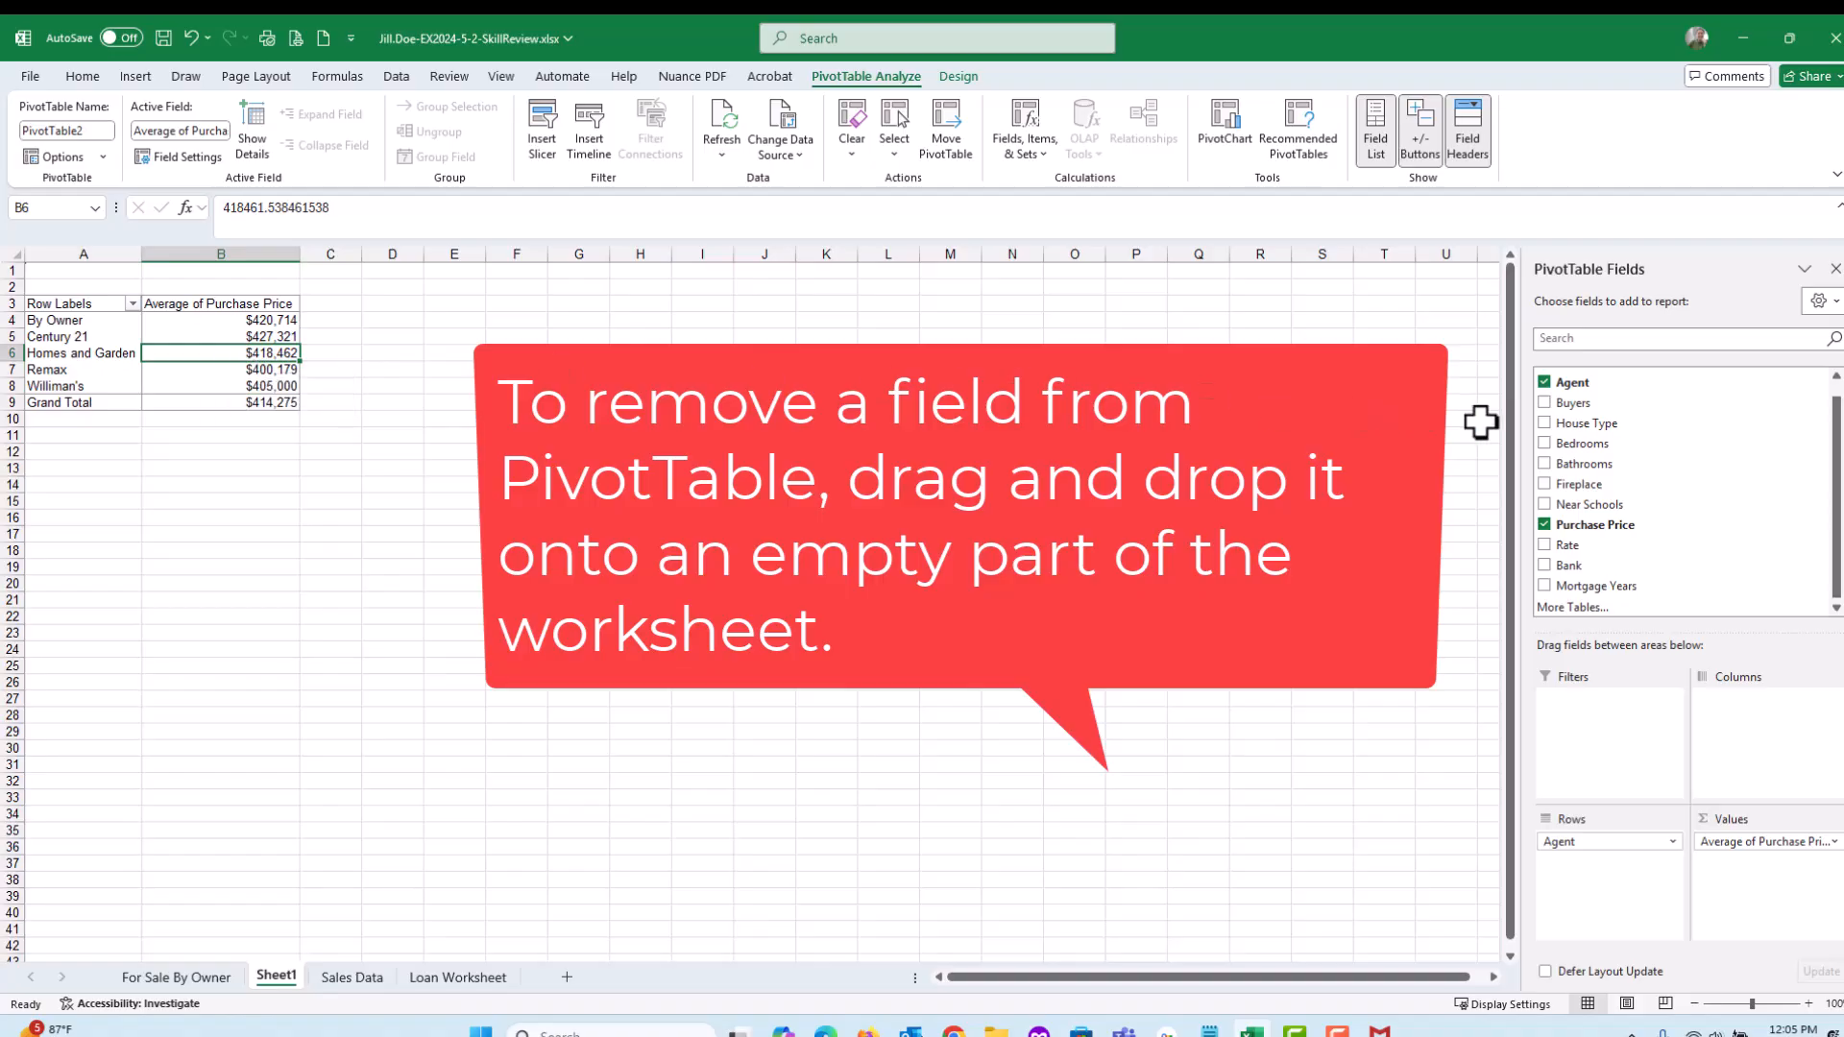
pyautogui.moveTo(1600, 424); pyautogui.dragTo(1609, 899)
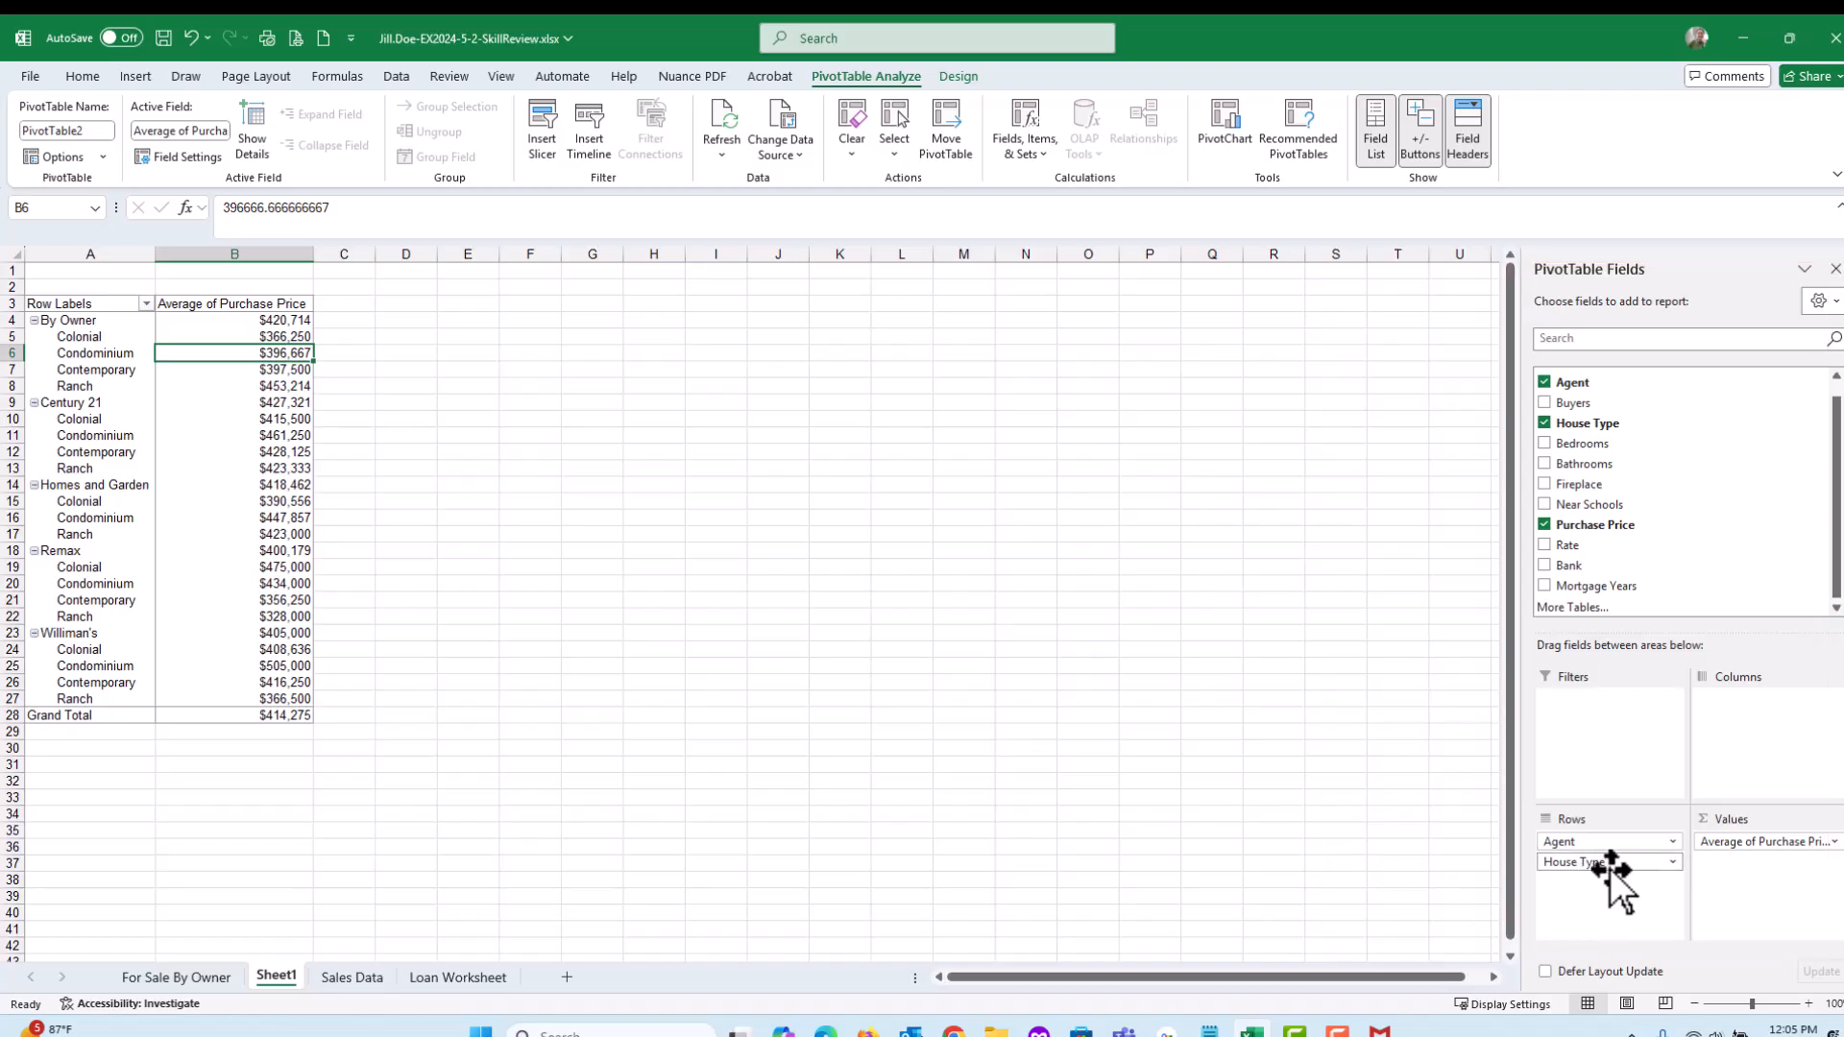
pyautogui.moveTo(1617, 862); pyautogui.dragTo(1322, 831)
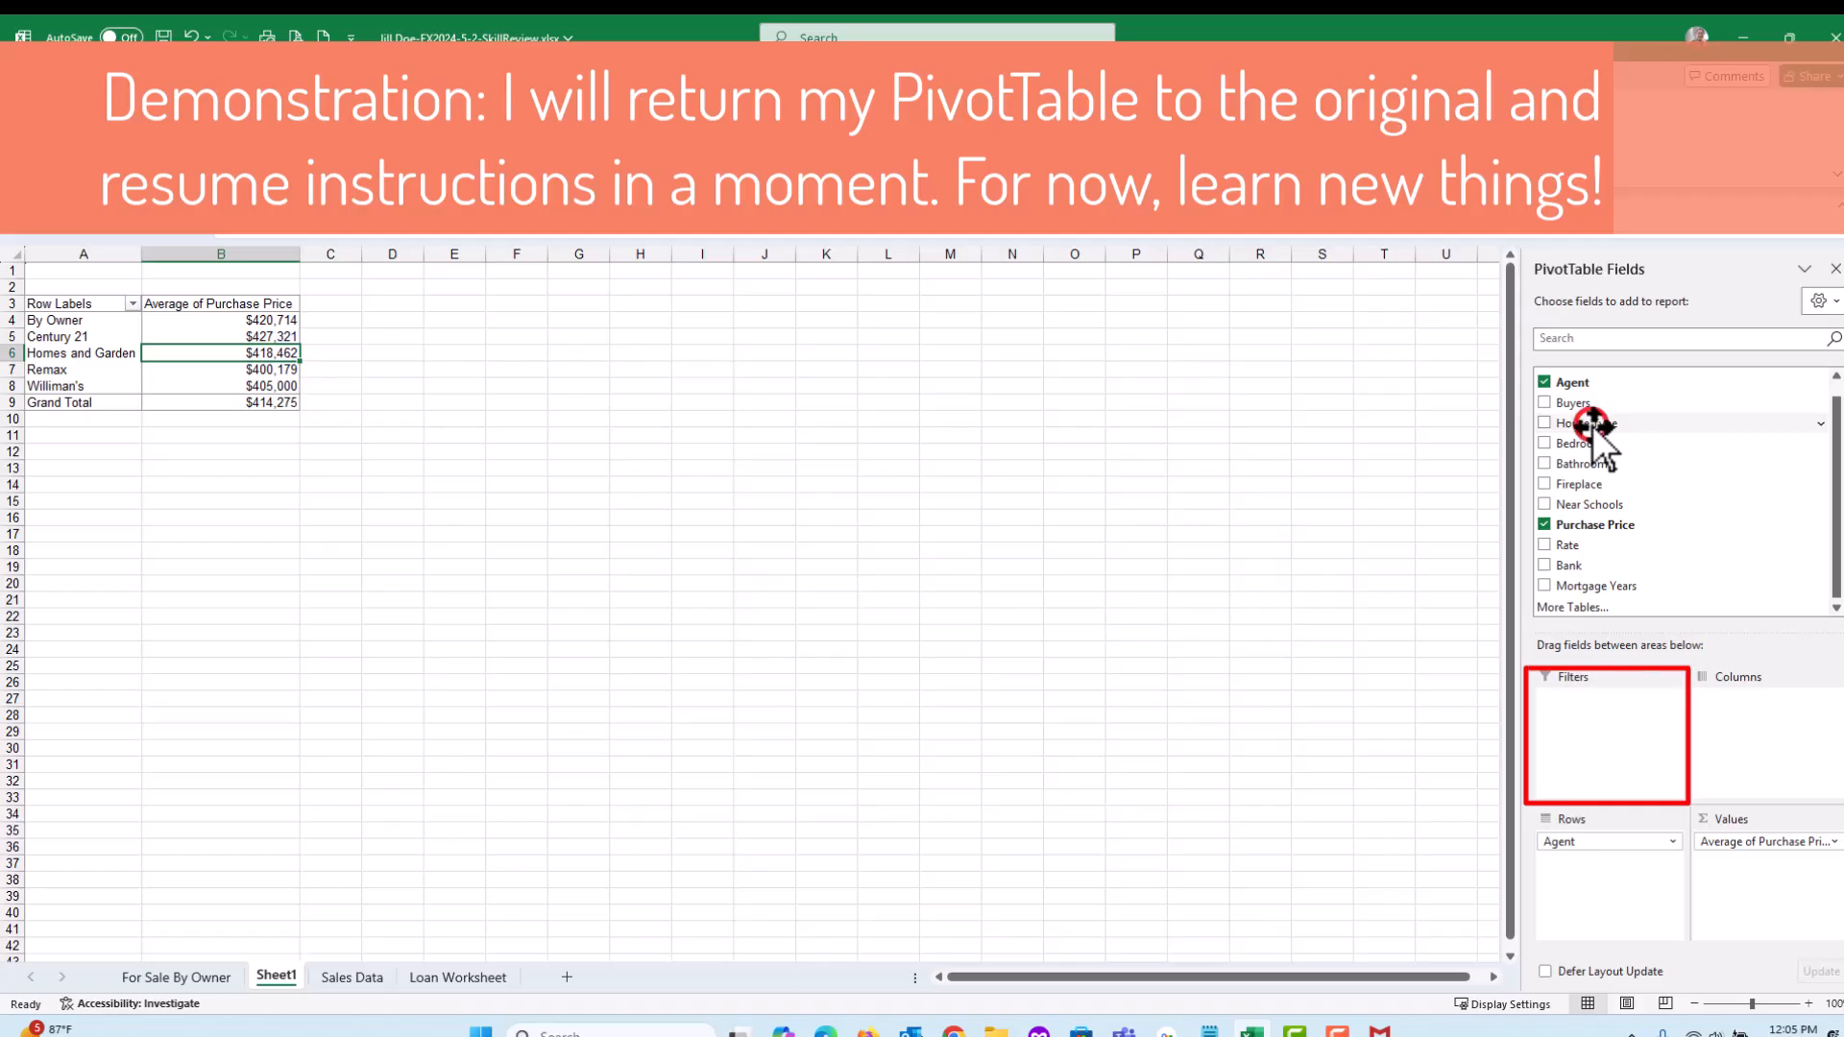
# Step: Place the House Type field in the PivotTable's Filters area and filter the report to Colonial
pyautogui.moveTo(1594, 427); pyautogui.dragTo(1595, 759)
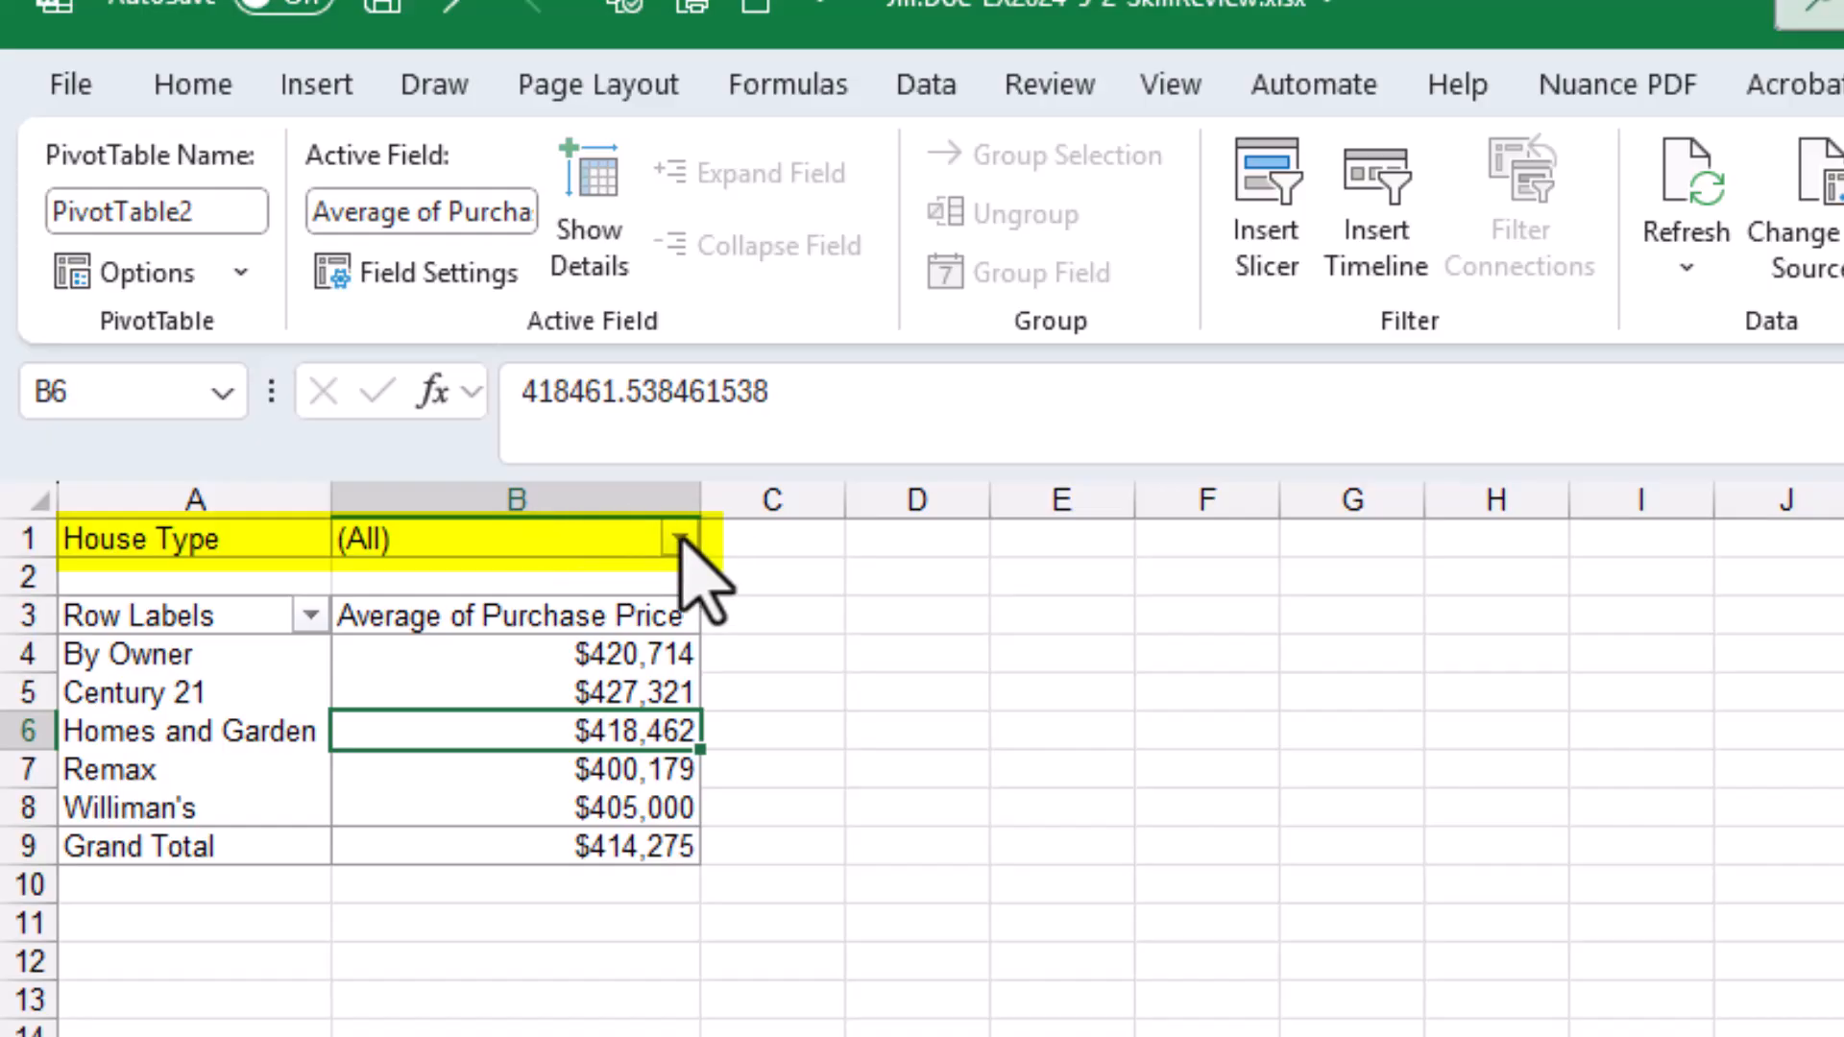
pyautogui.click(680, 541)
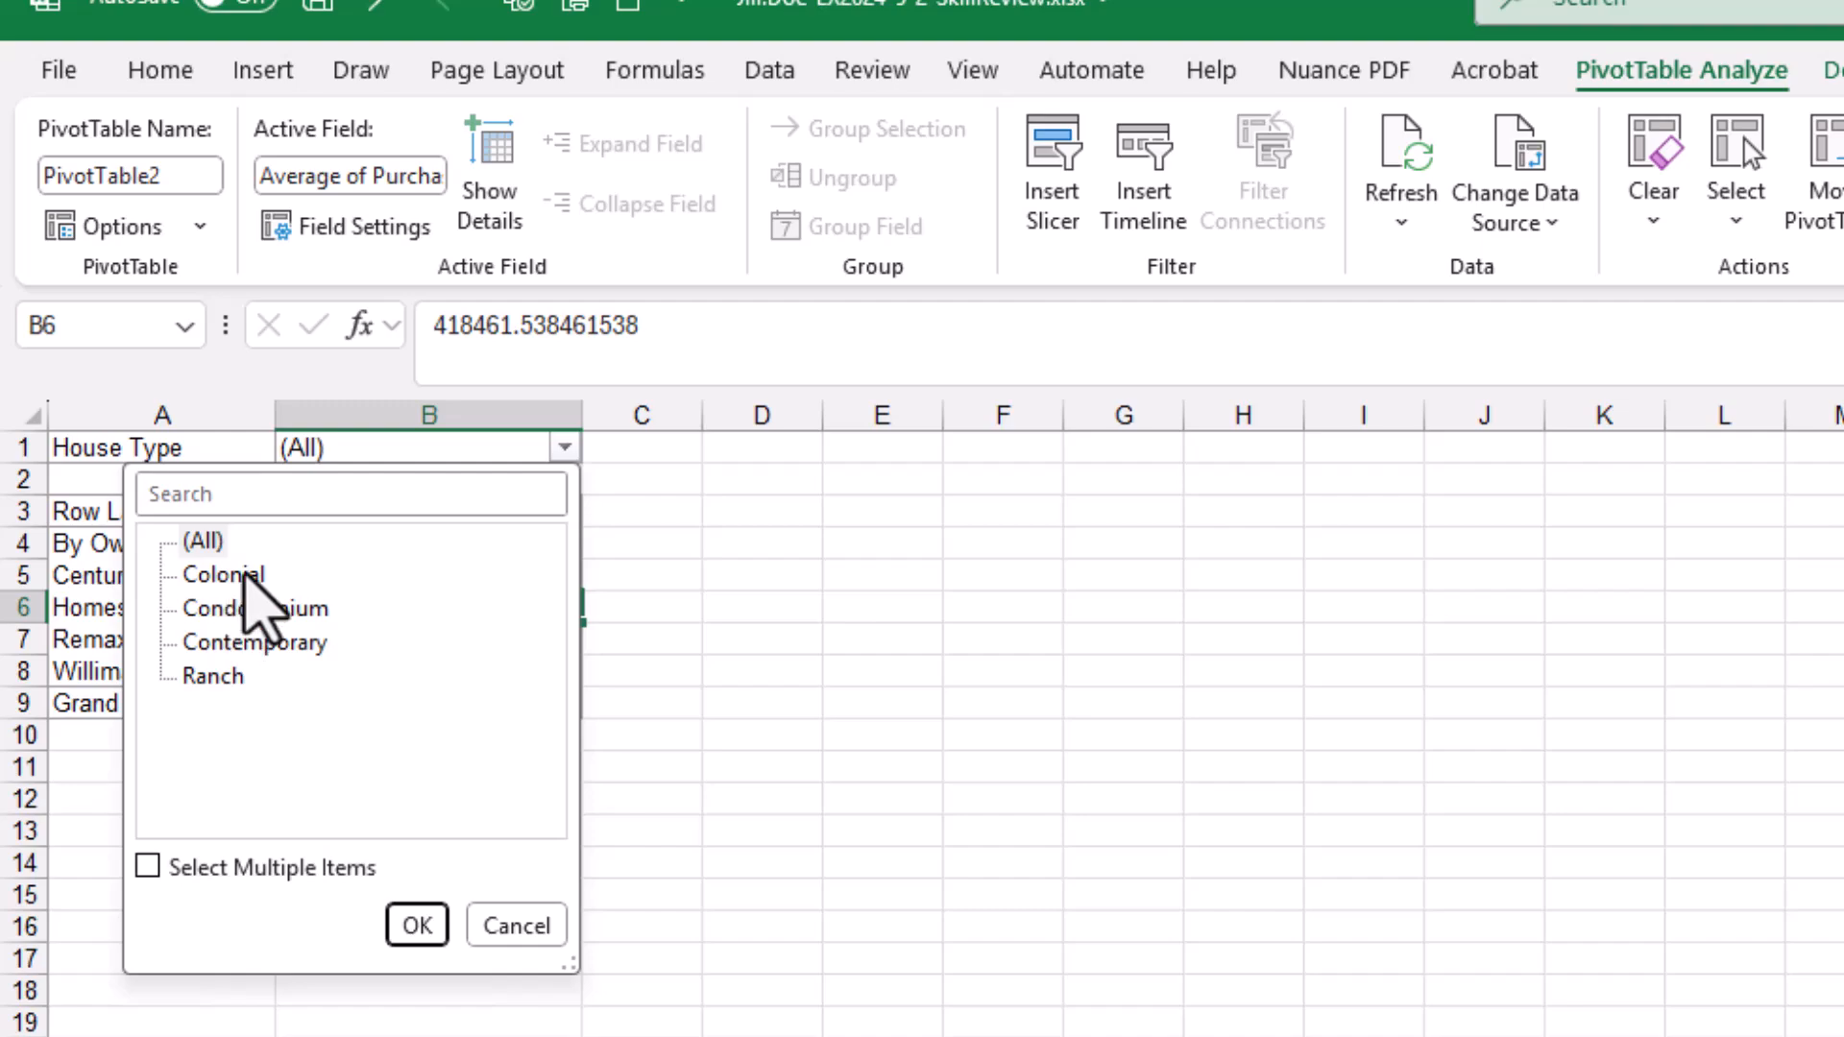
pyautogui.click(240, 575)
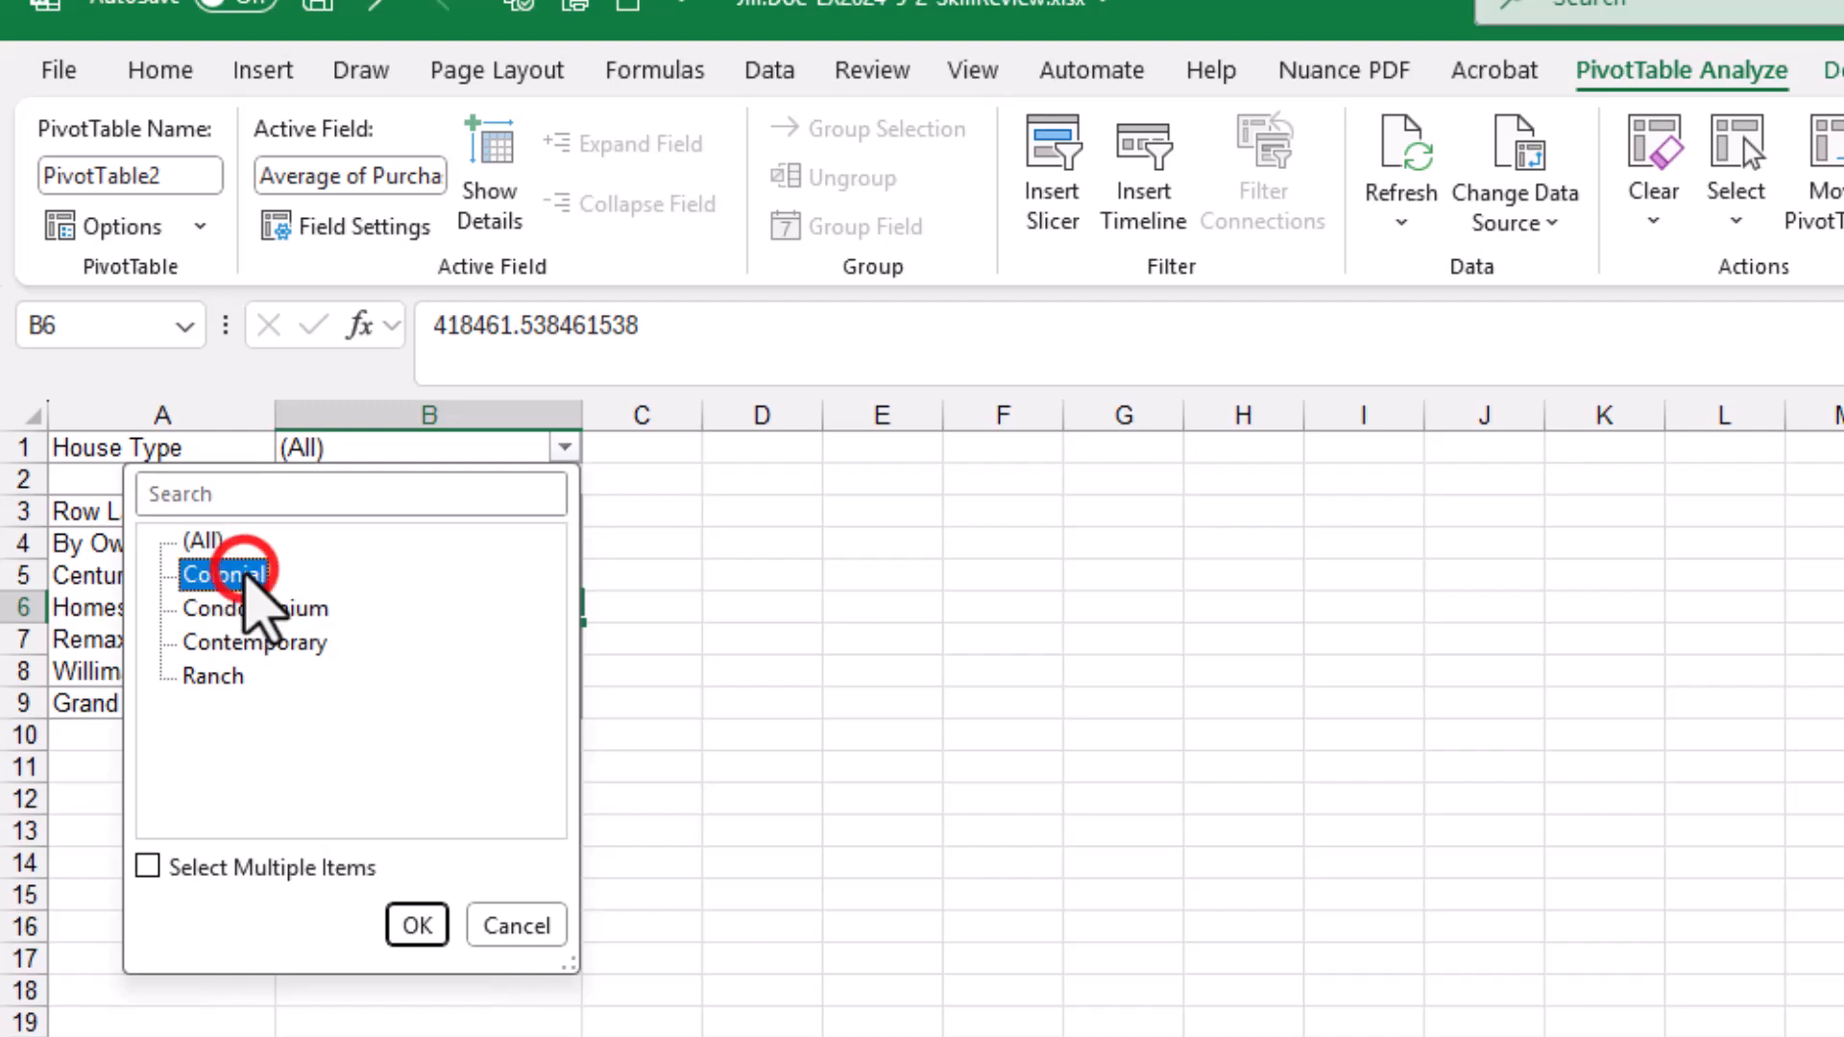
pyautogui.click(416, 922)
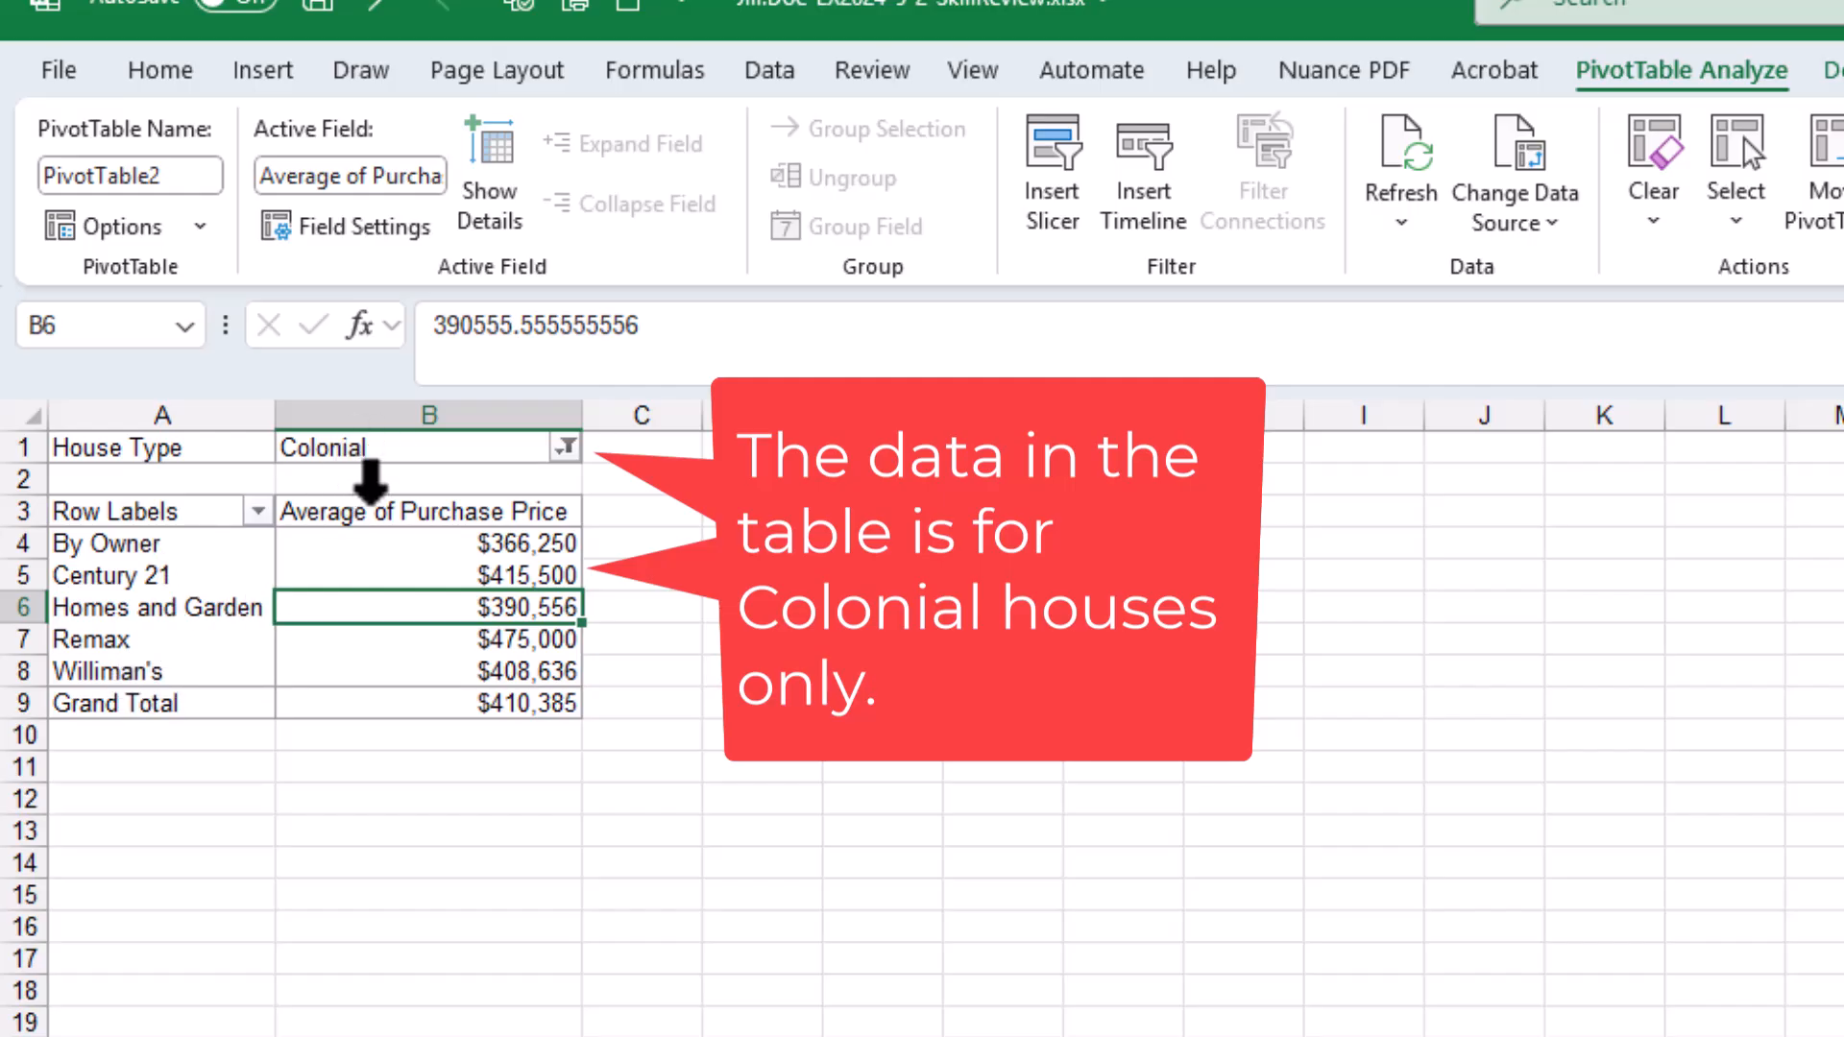
# Step: Allow multiple items in the House Type report filter and include Ranch along with Colonial
pyautogui.click(565, 448)
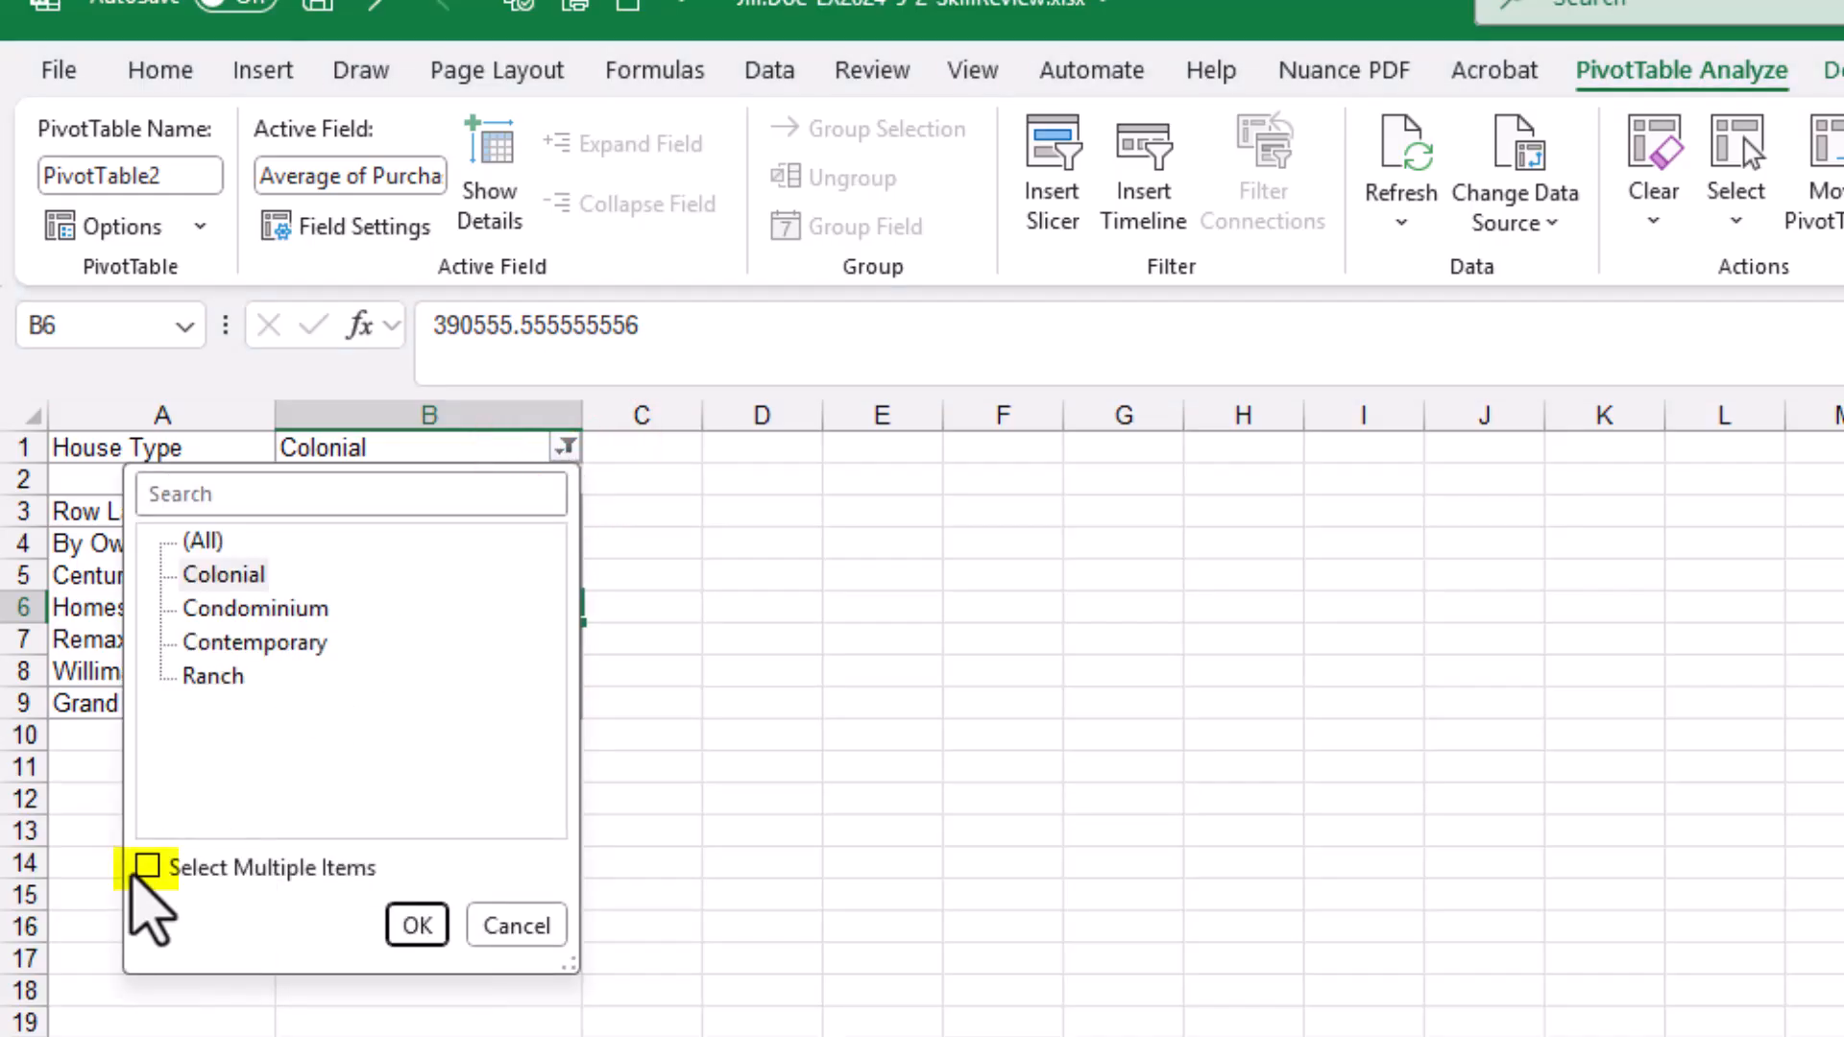
pyautogui.click(148, 868)
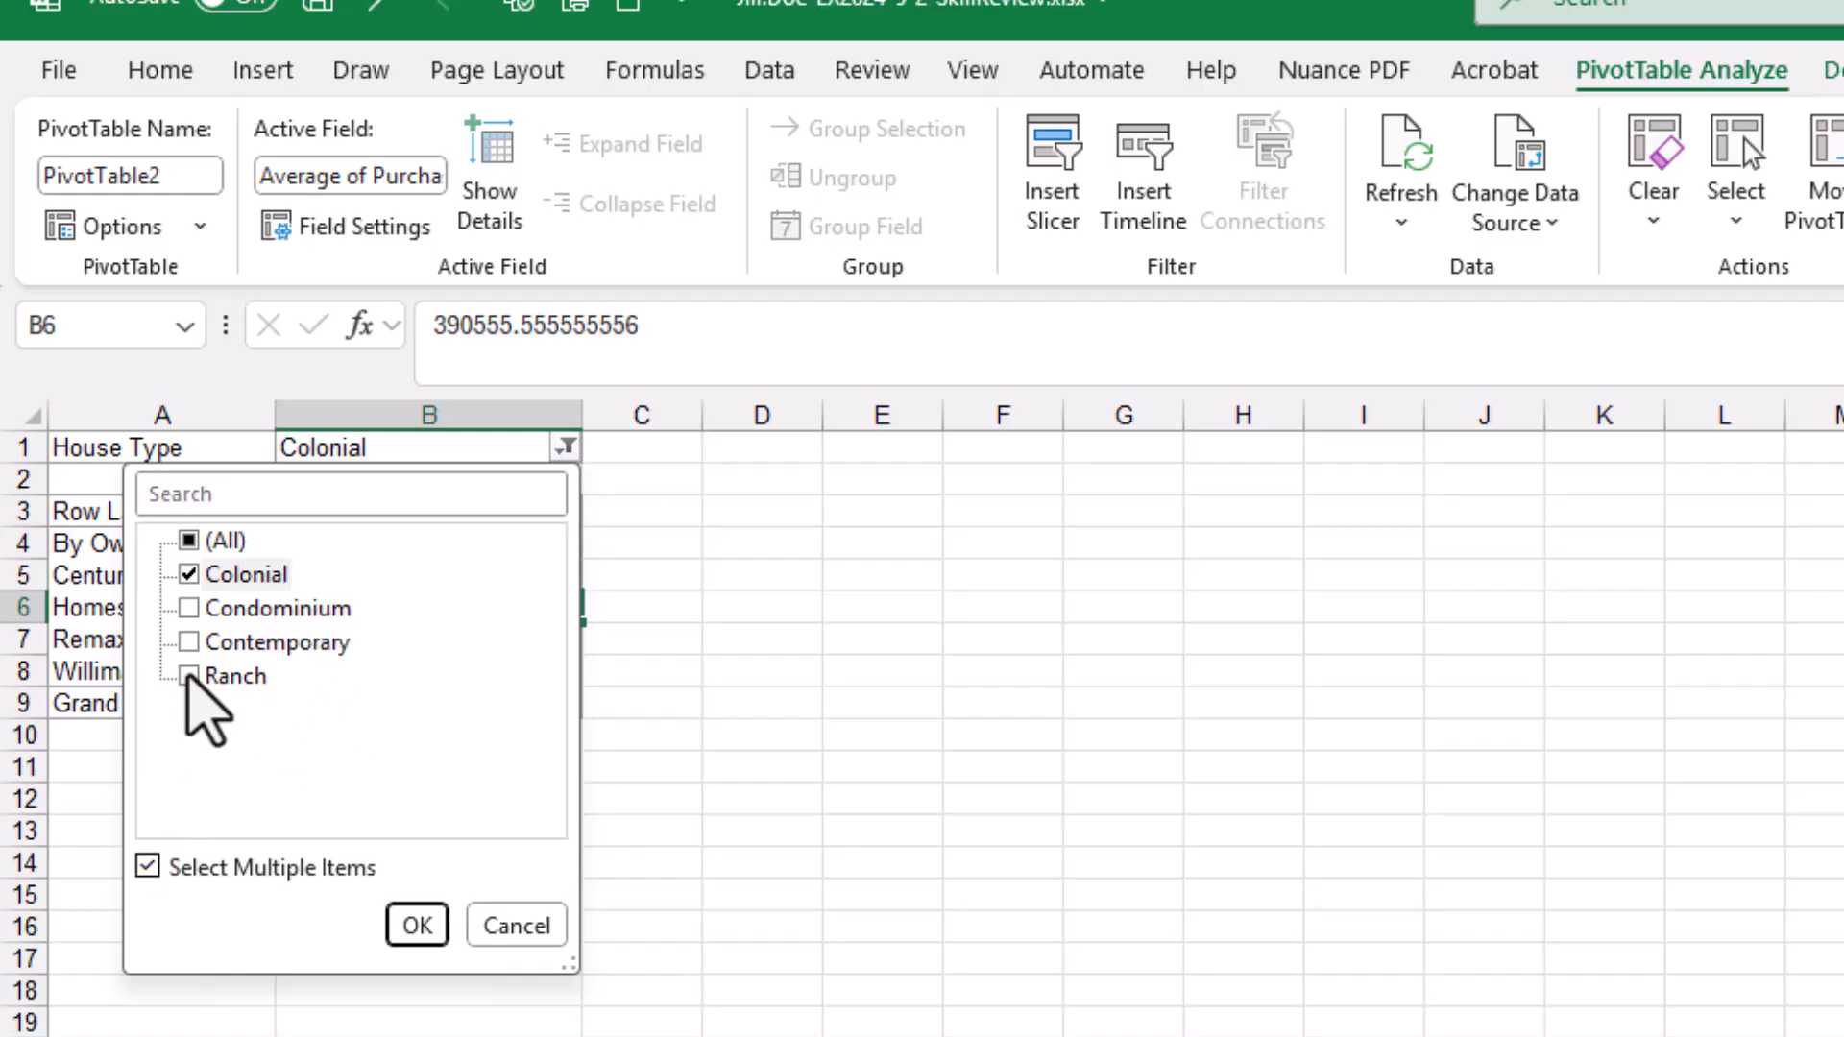
pyautogui.click(190, 676)
pyautogui.click(415, 925)
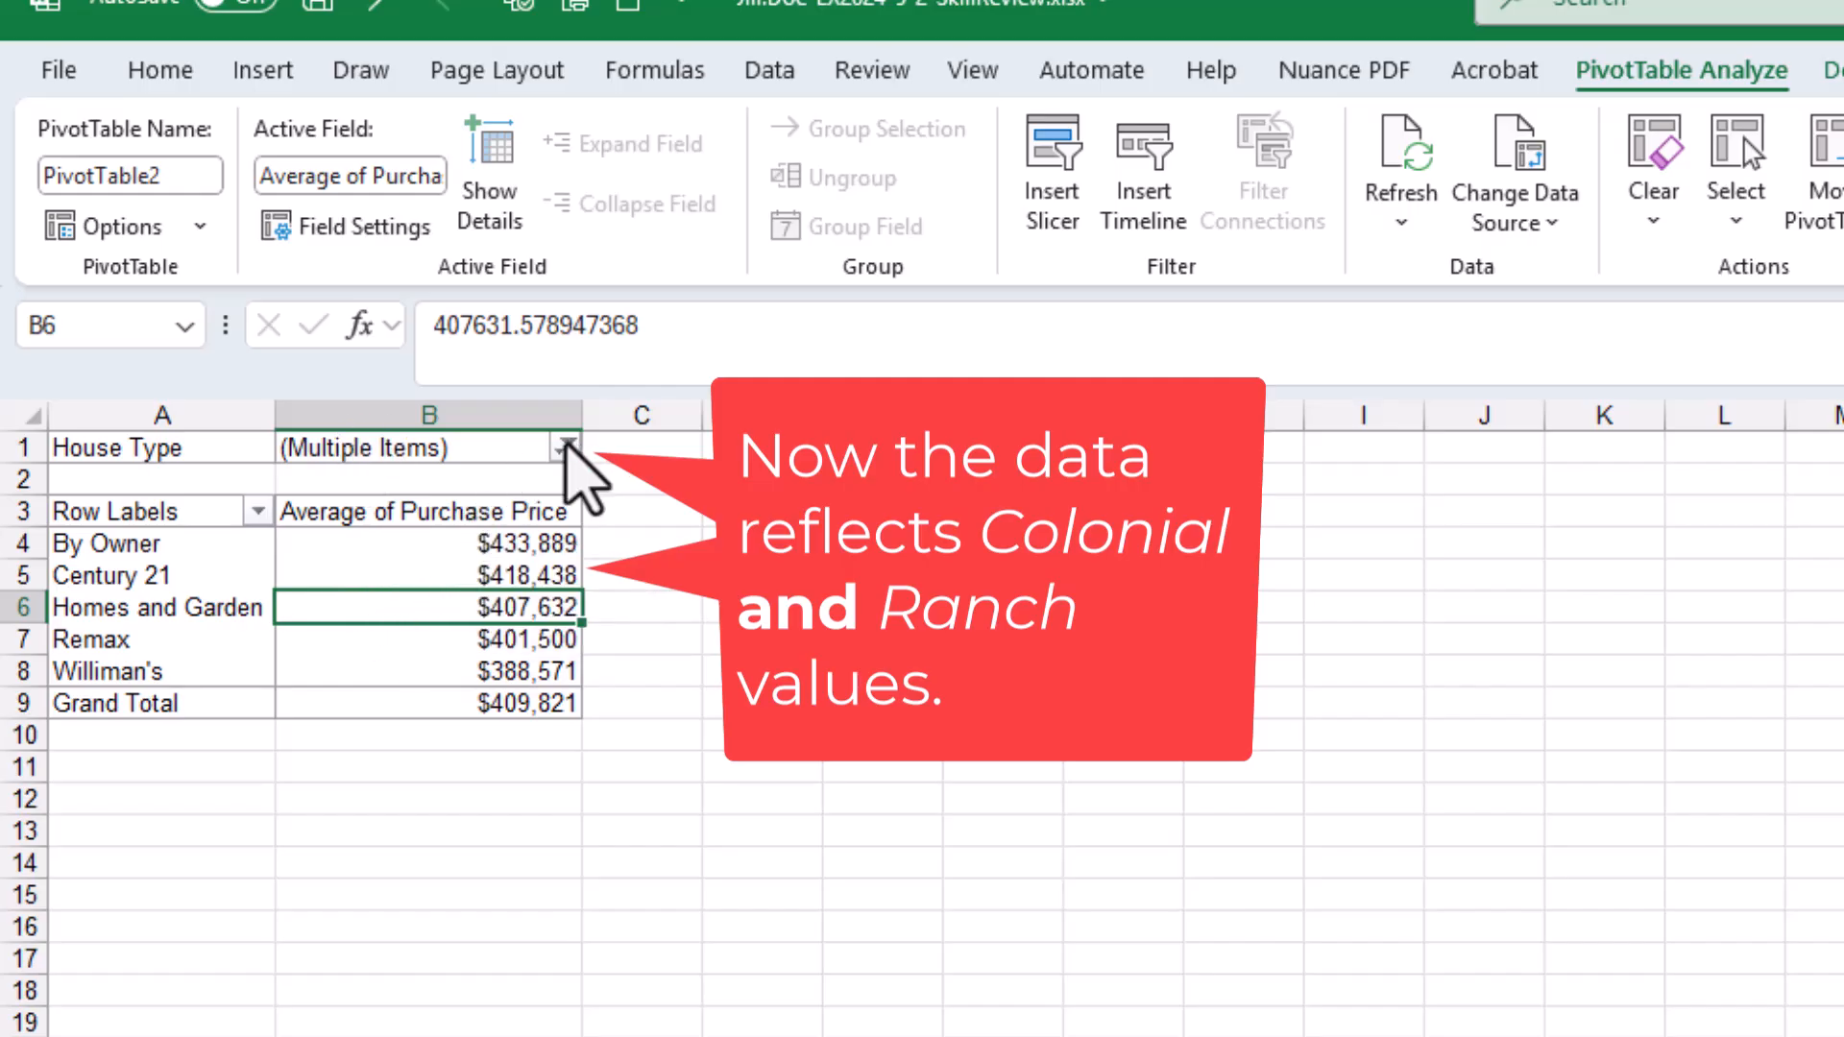
# Step: Reset the House Type filter to all items and remove the field from the PivotTable's Filters area
pyautogui.click(566, 447)
pyautogui.click(189, 541)
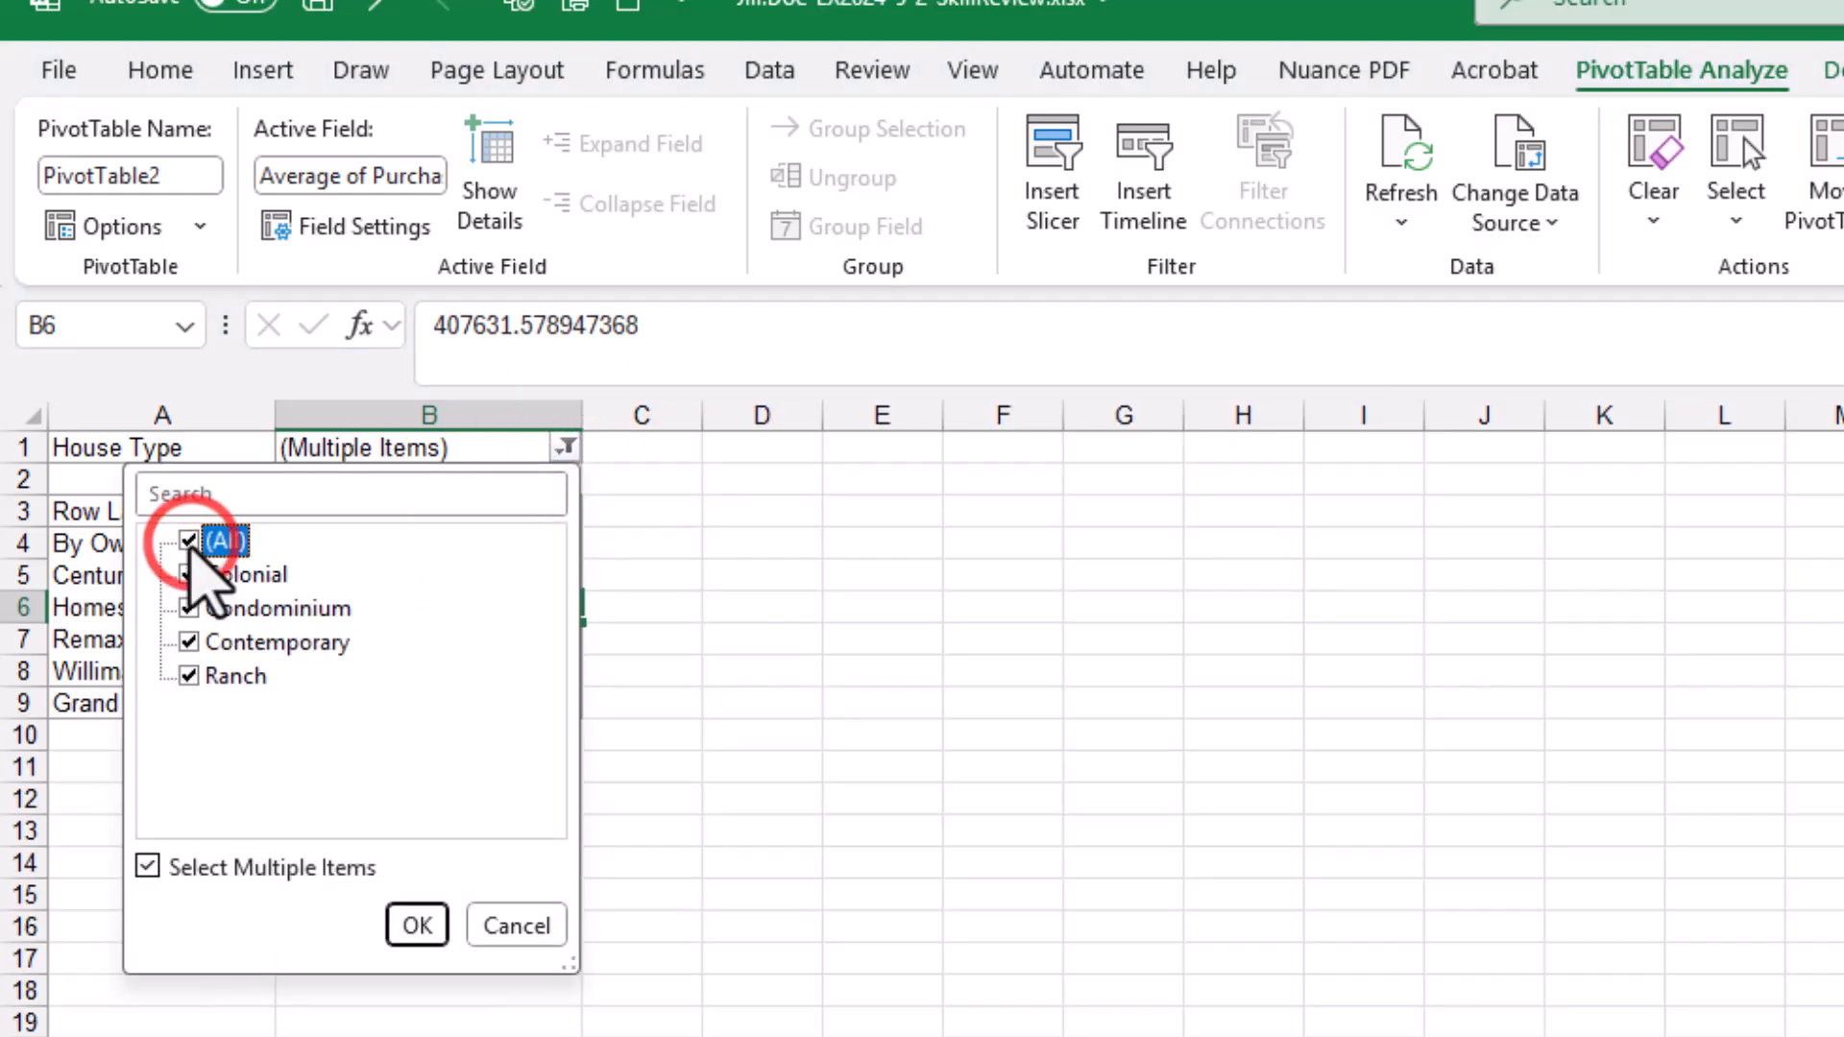
pyautogui.click(417, 926)
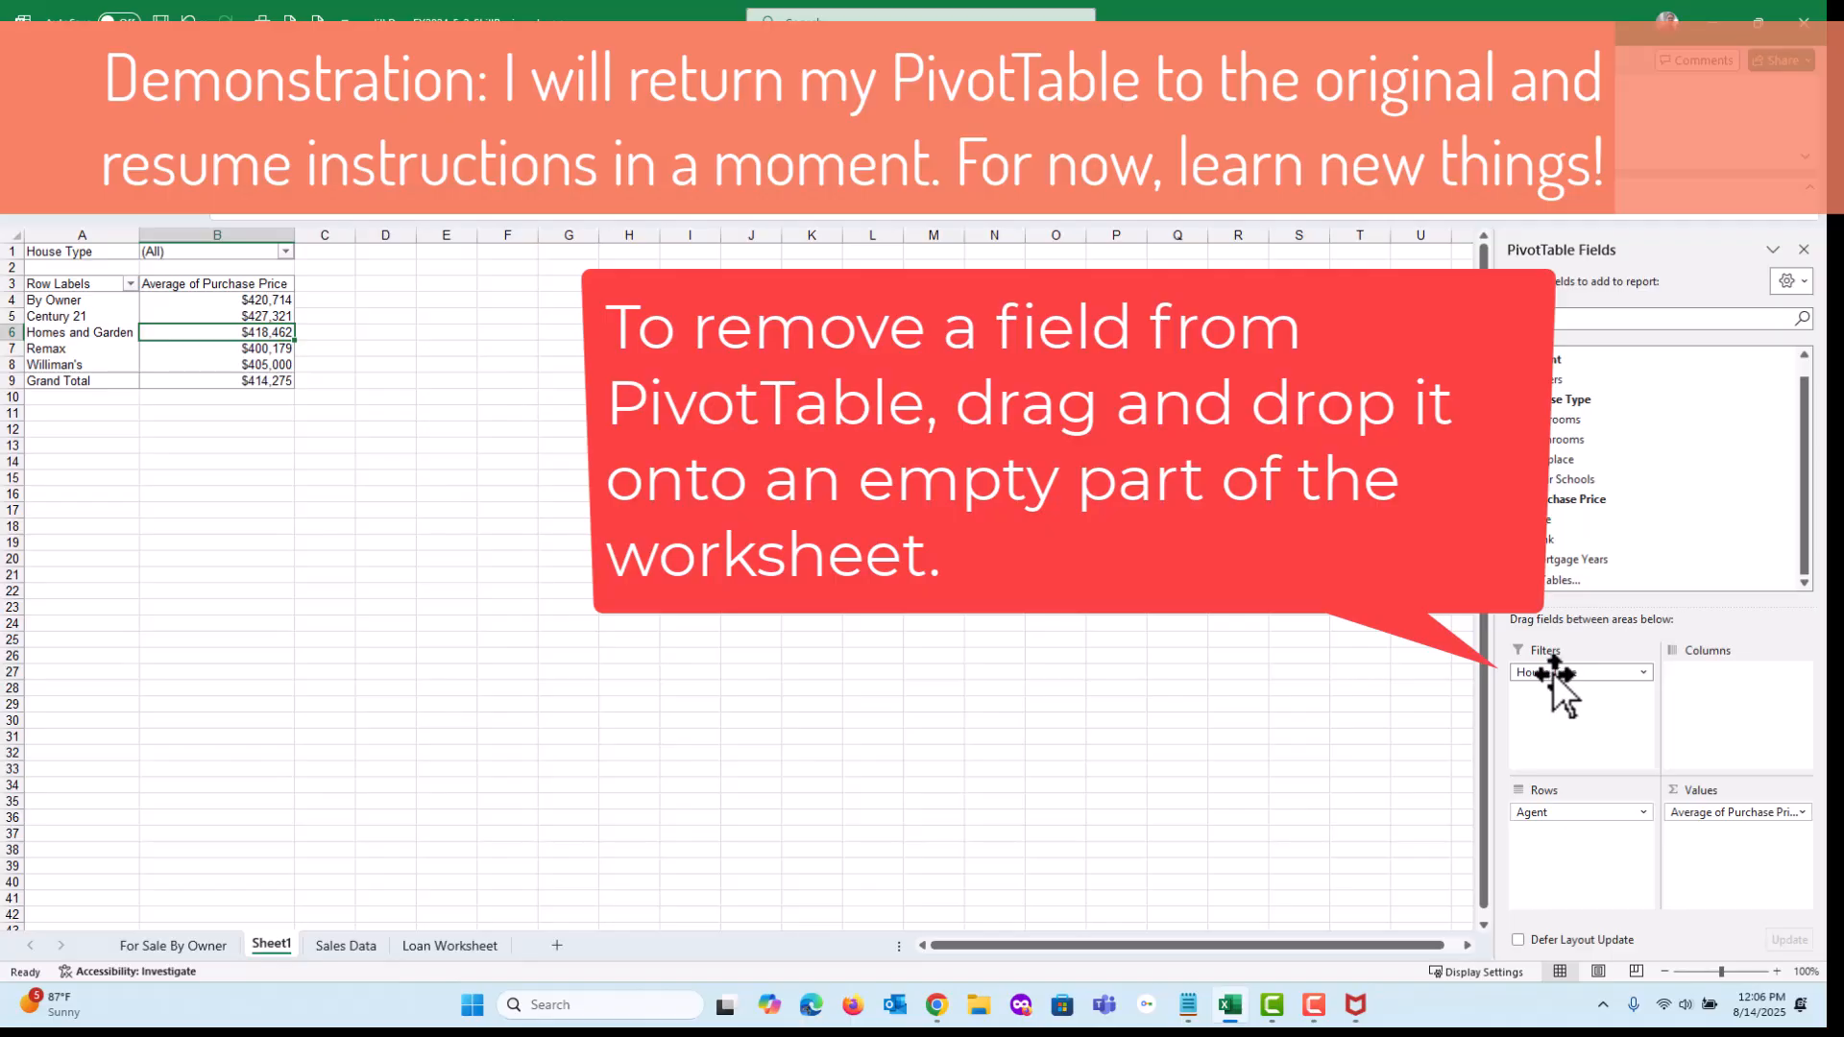
pyautogui.moveTo(1553, 672); pyautogui.dragTo(1295, 670)
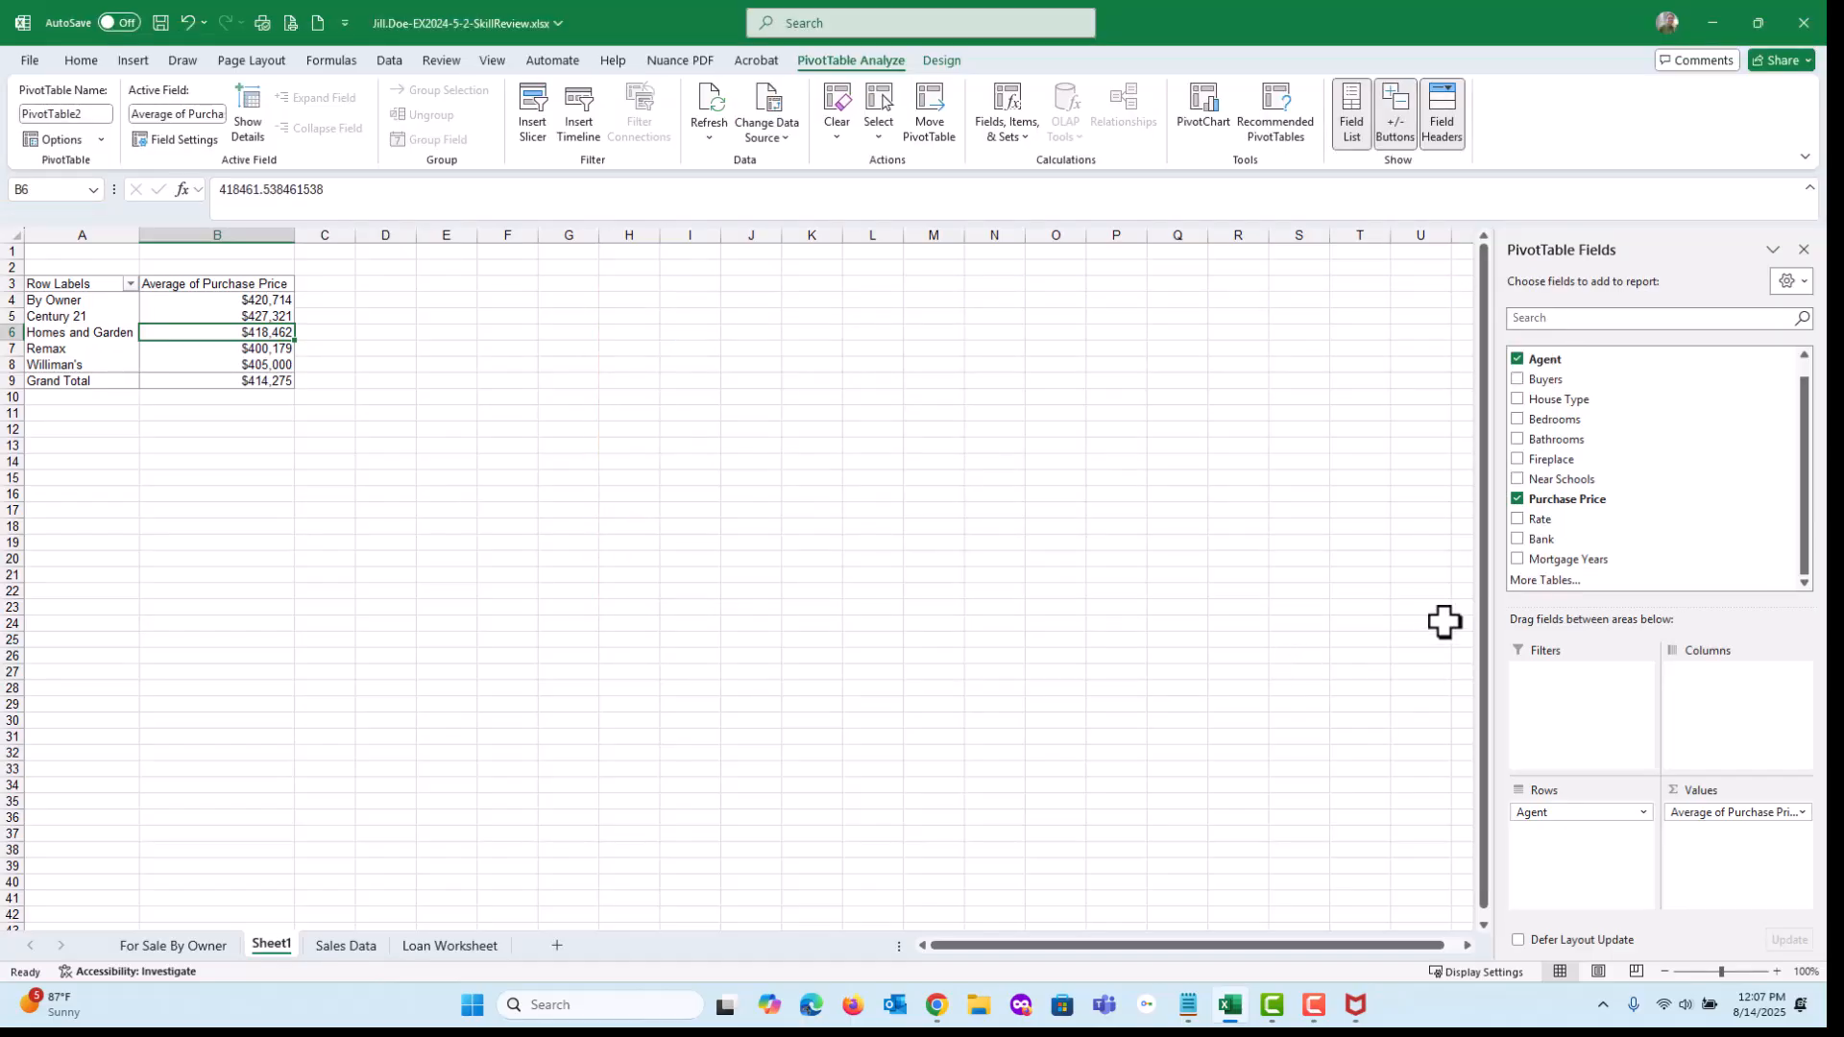
# Step: Add the House Type field to the PivotTable's Rows area and move it to the Columns area
pyautogui.moveTo(1563, 397); pyautogui.dragTo(1548, 853)
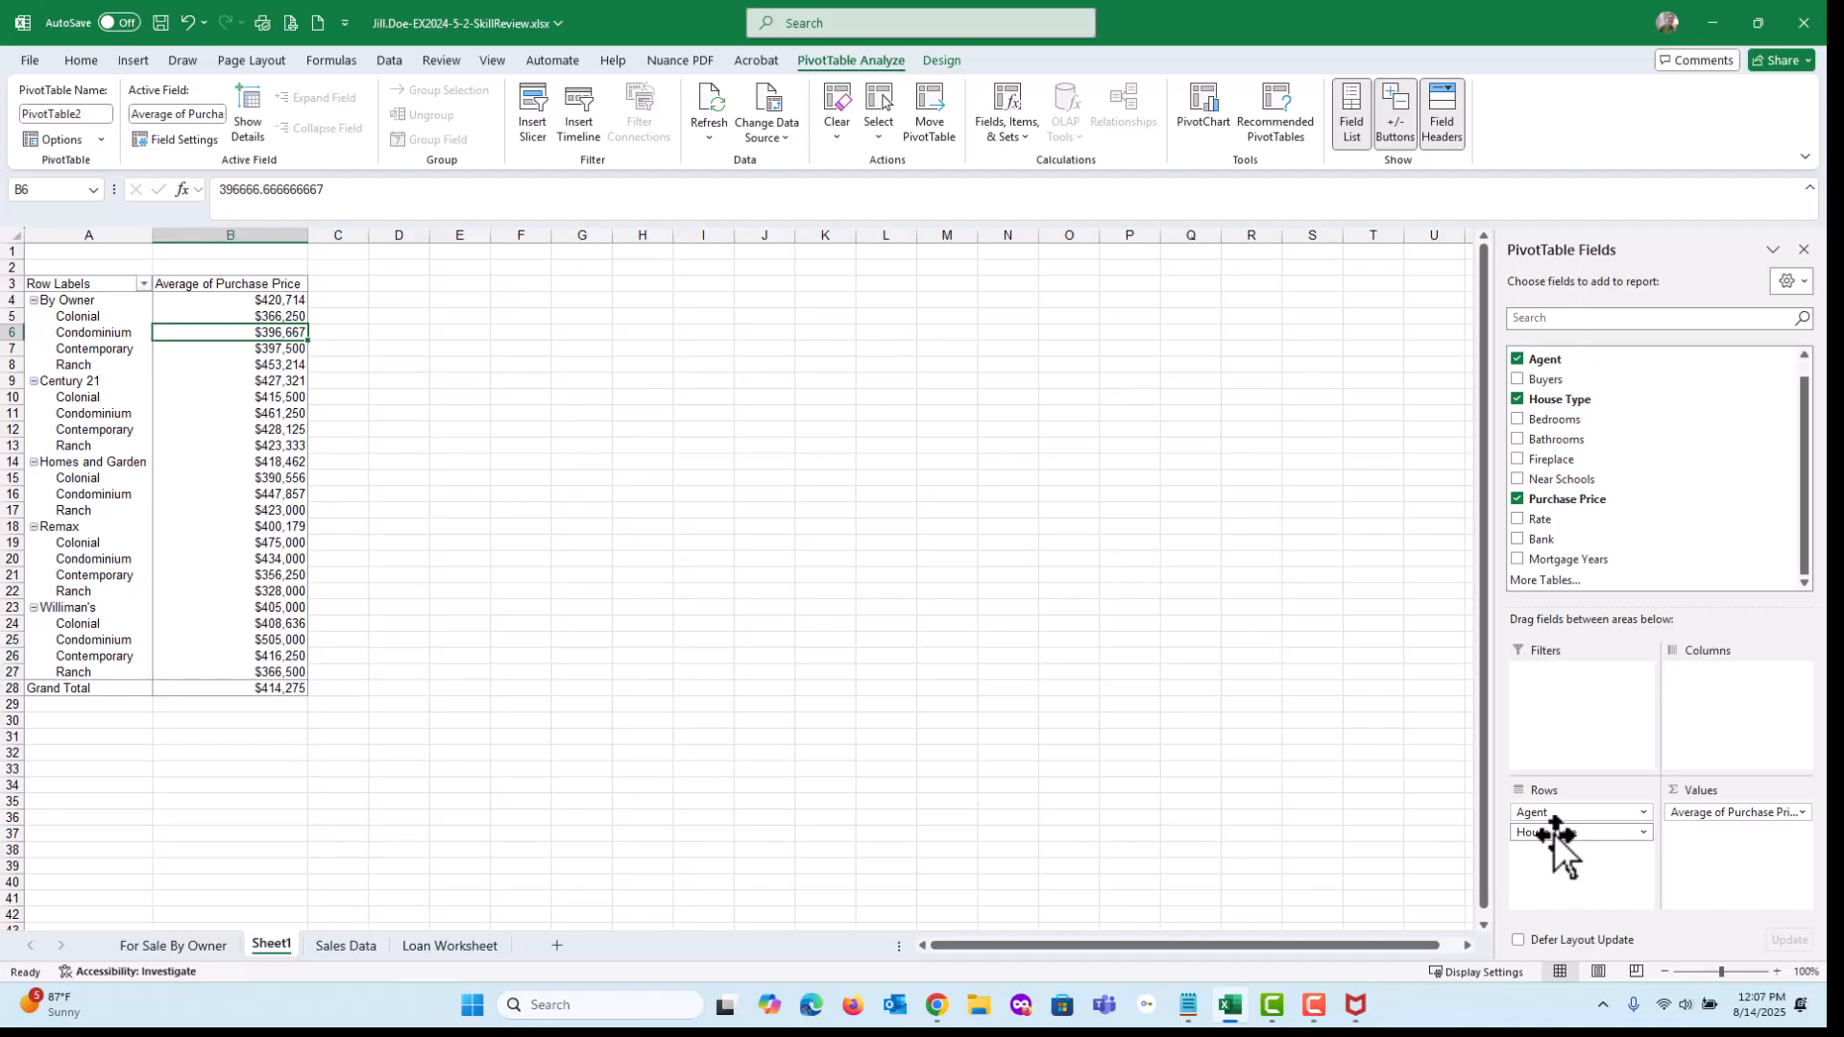
pyautogui.click(1553, 838)
pyautogui.moveTo(1553, 838); pyautogui.dragTo(1727, 717)
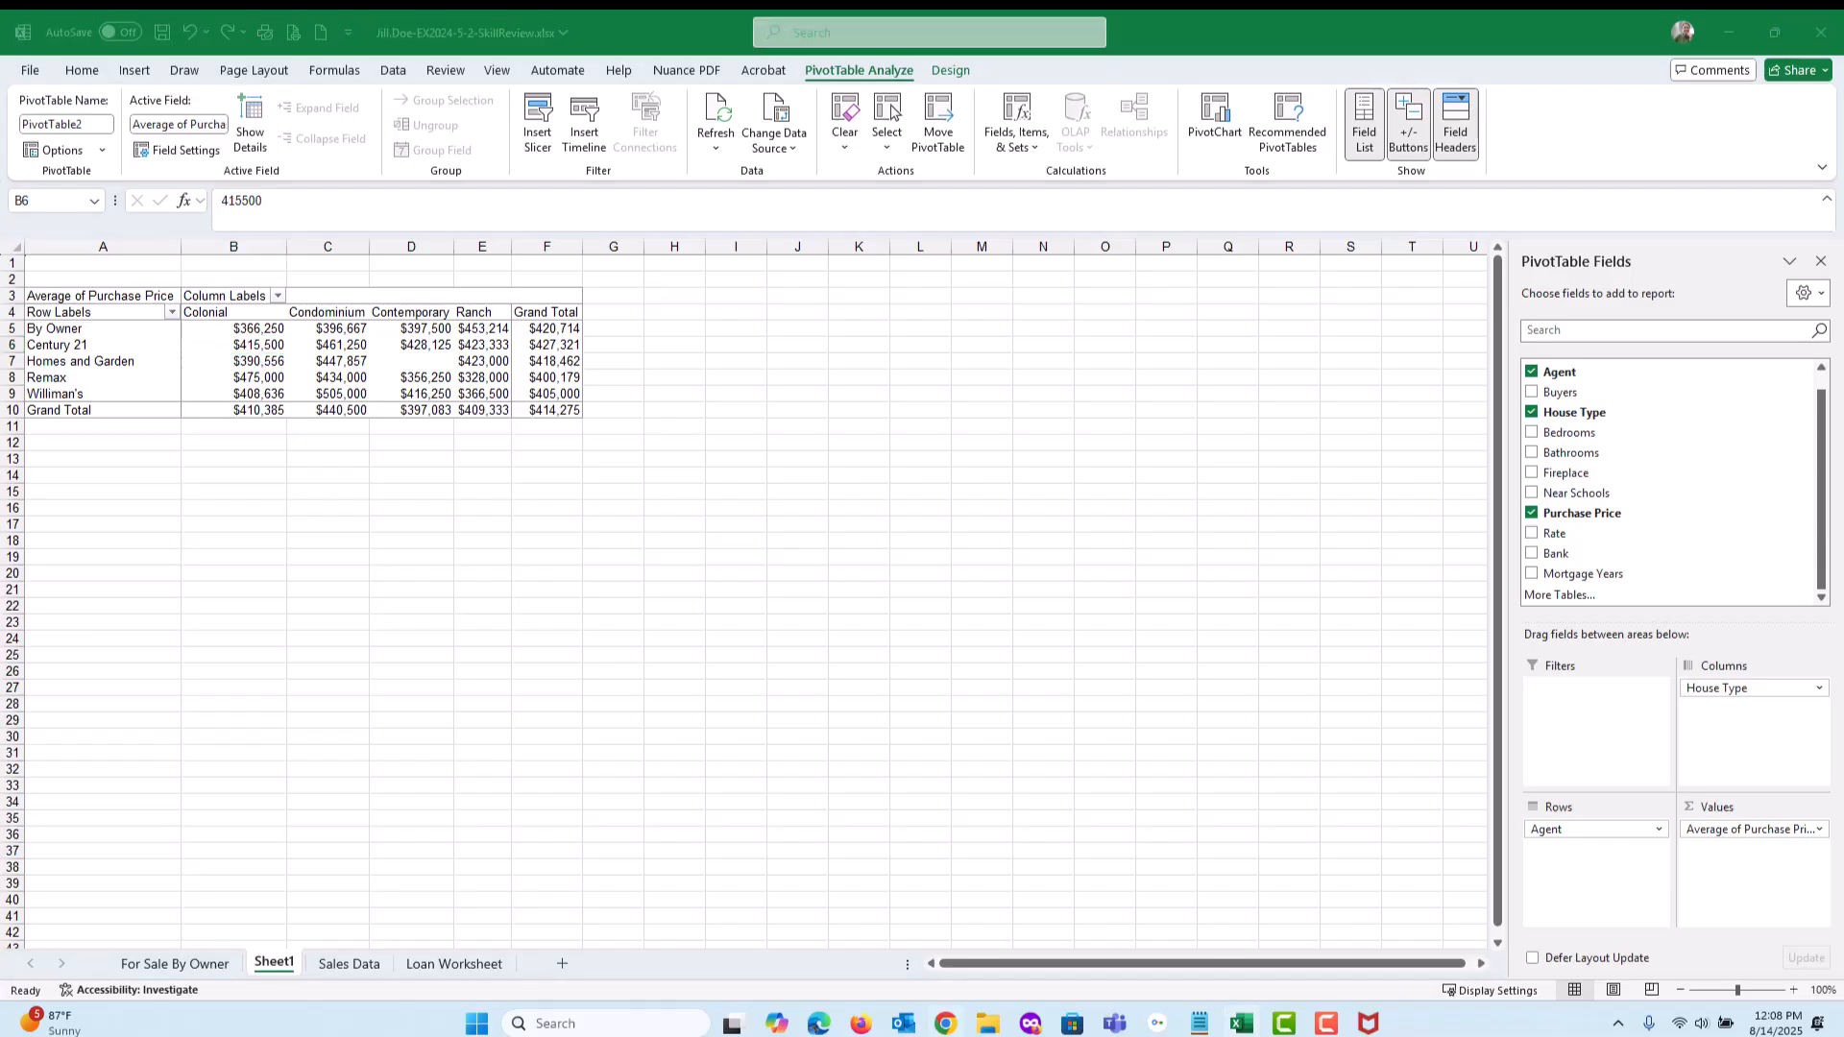
# Step: In the browser's assignment checklist, mark the two instructions for adding House Type and moving it to Columns as done
pyautogui.moveTo(1843, 104); pyautogui.dragTo(1109, 99)
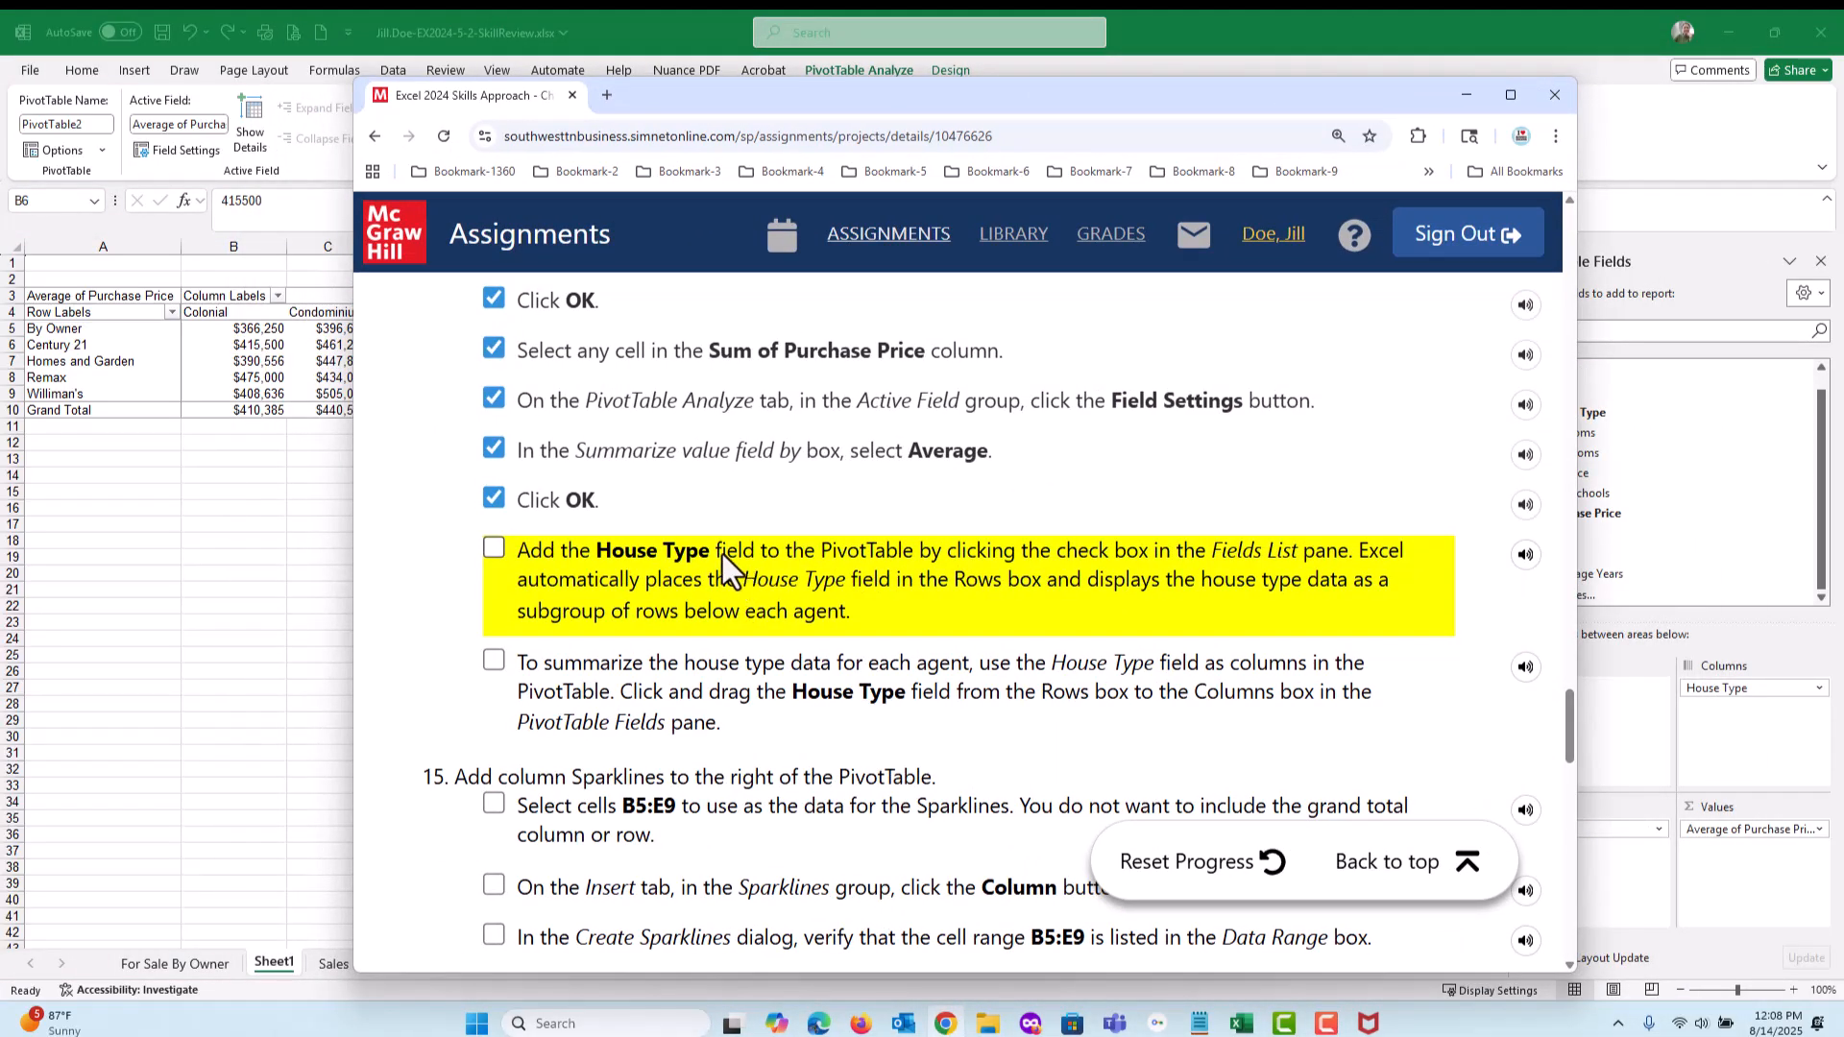
pyautogui.click(498, 548)
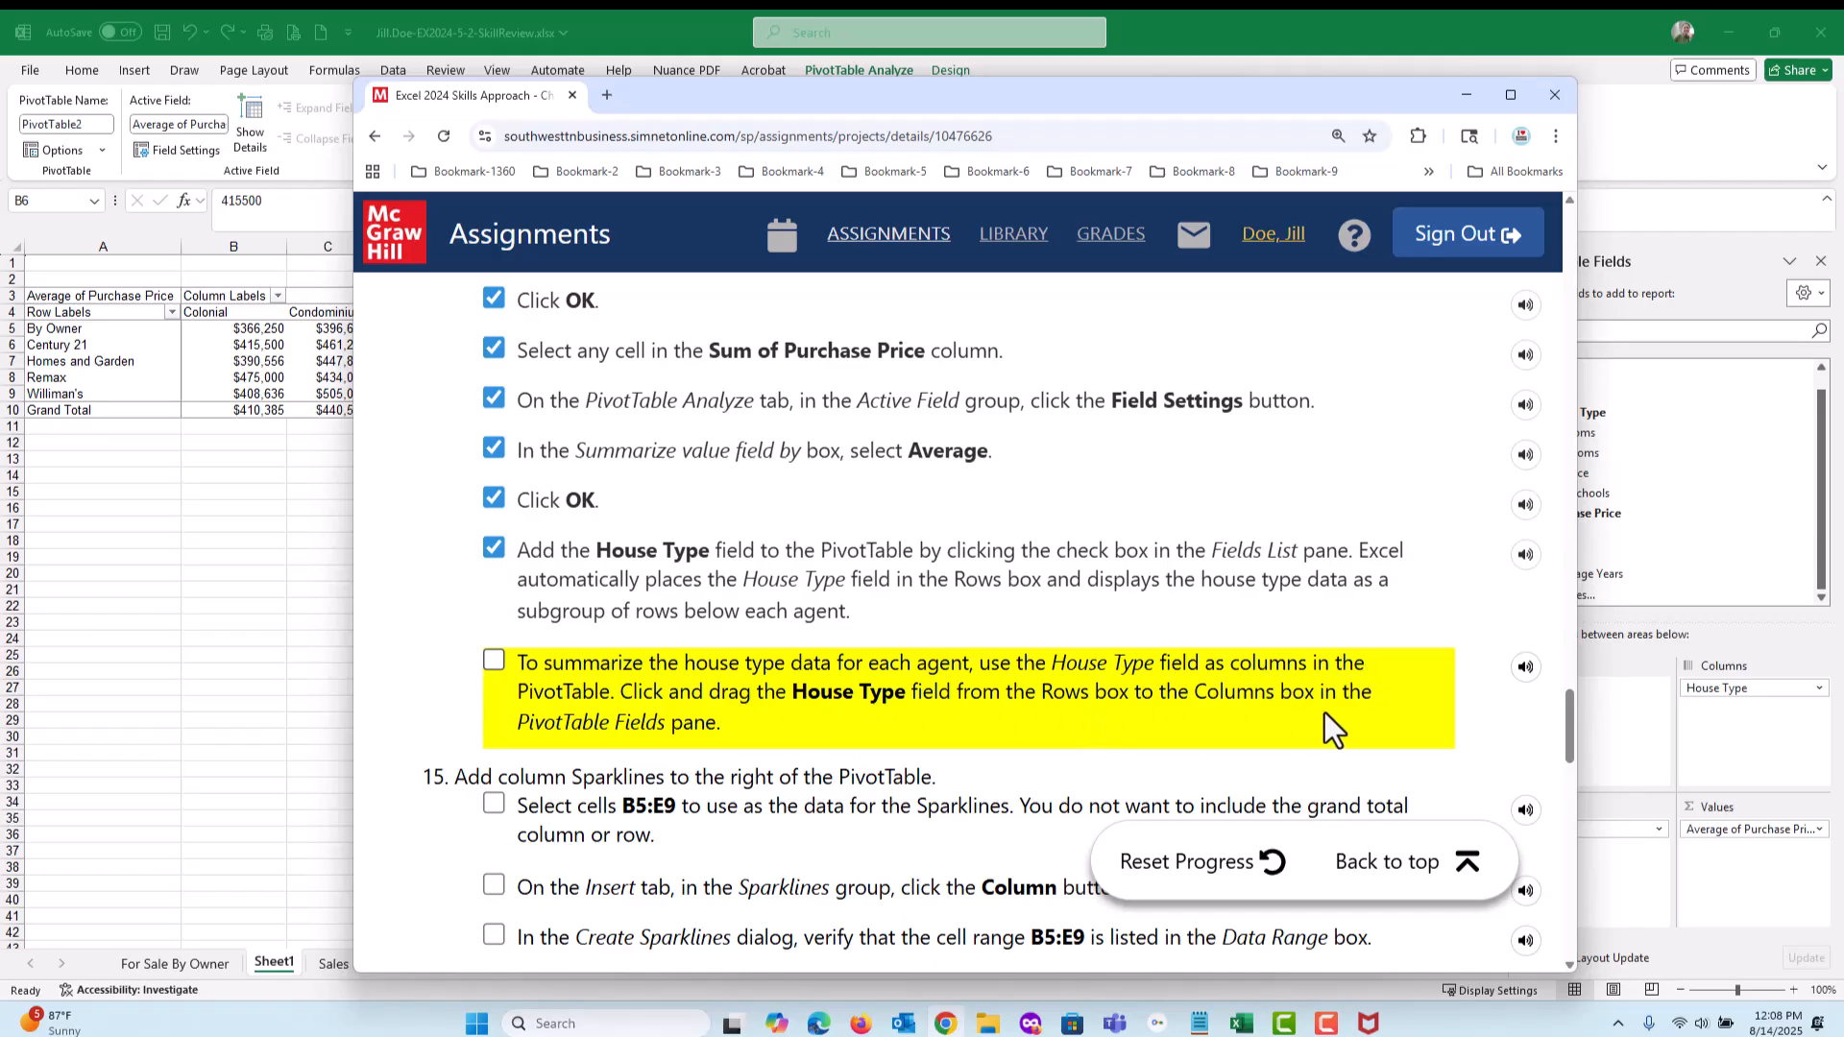
pyautogui.click(486, 661)
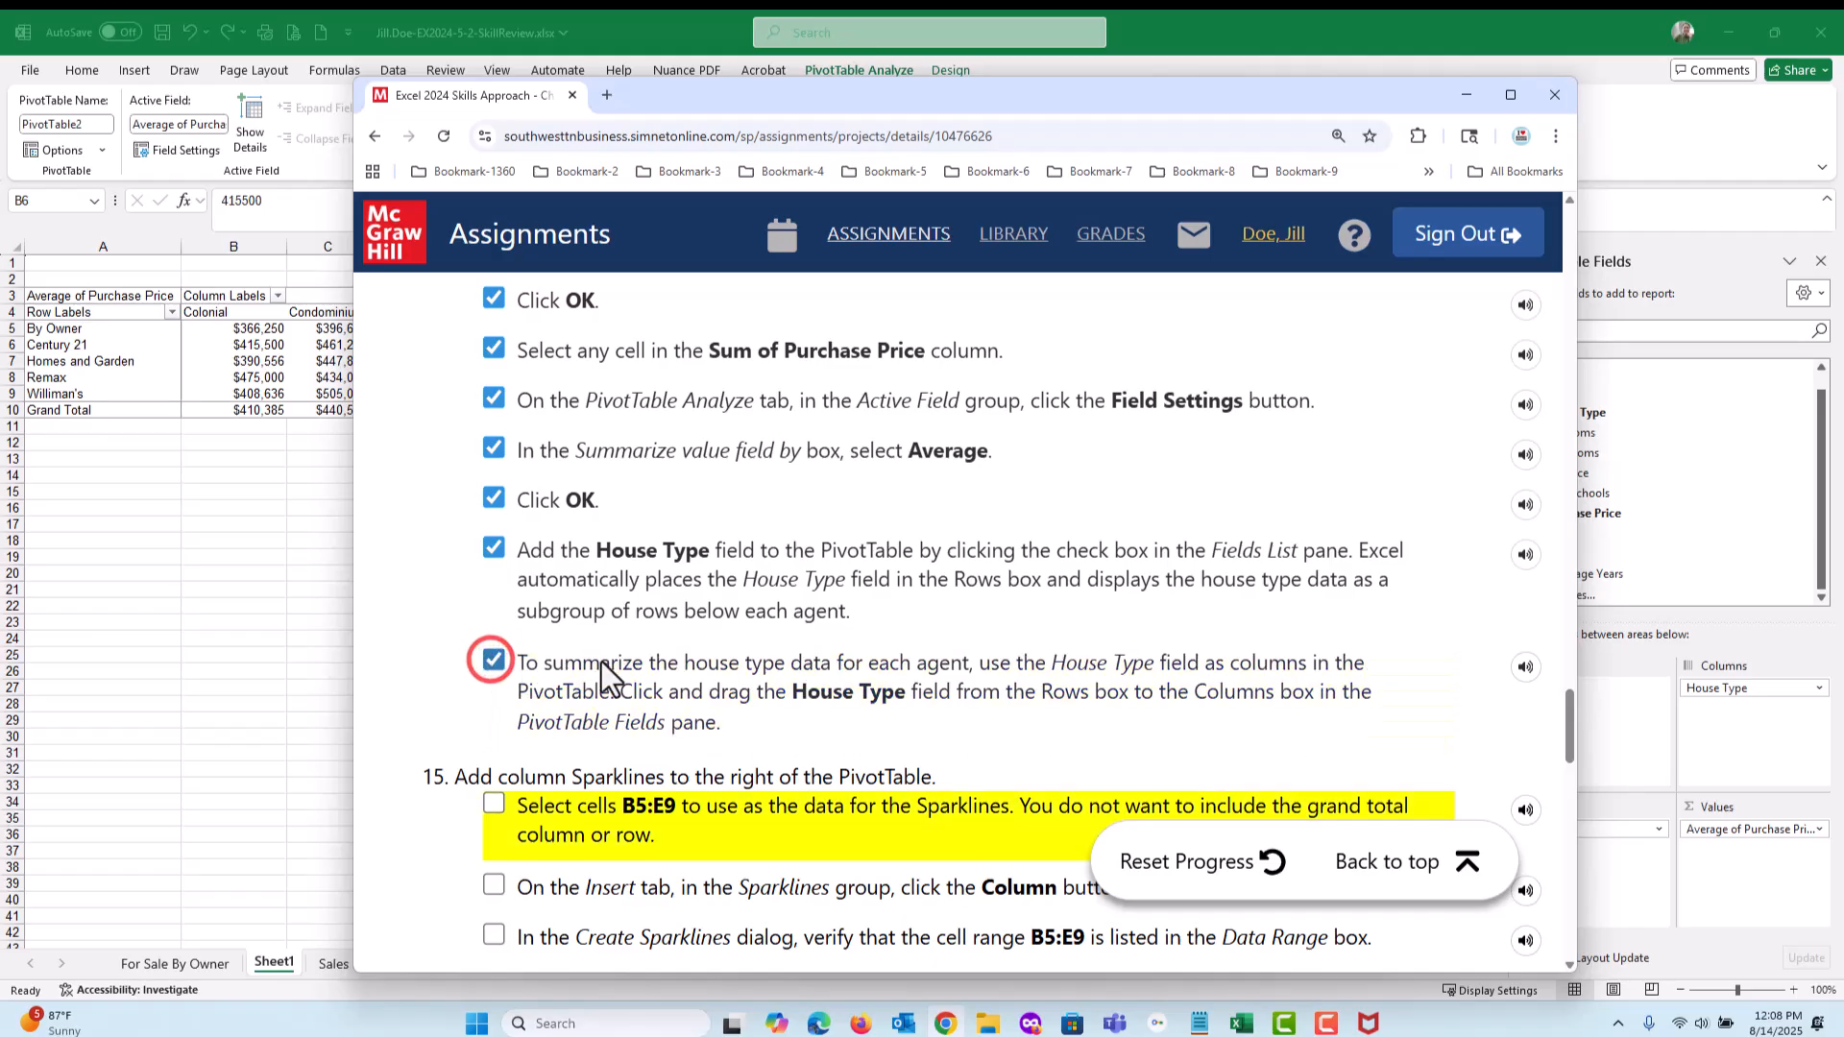
# Step: Review the completed PivotTable instructions in the checklist, then return to Excel and save the workbook
pyautogui.scroll(2, 666, 661)
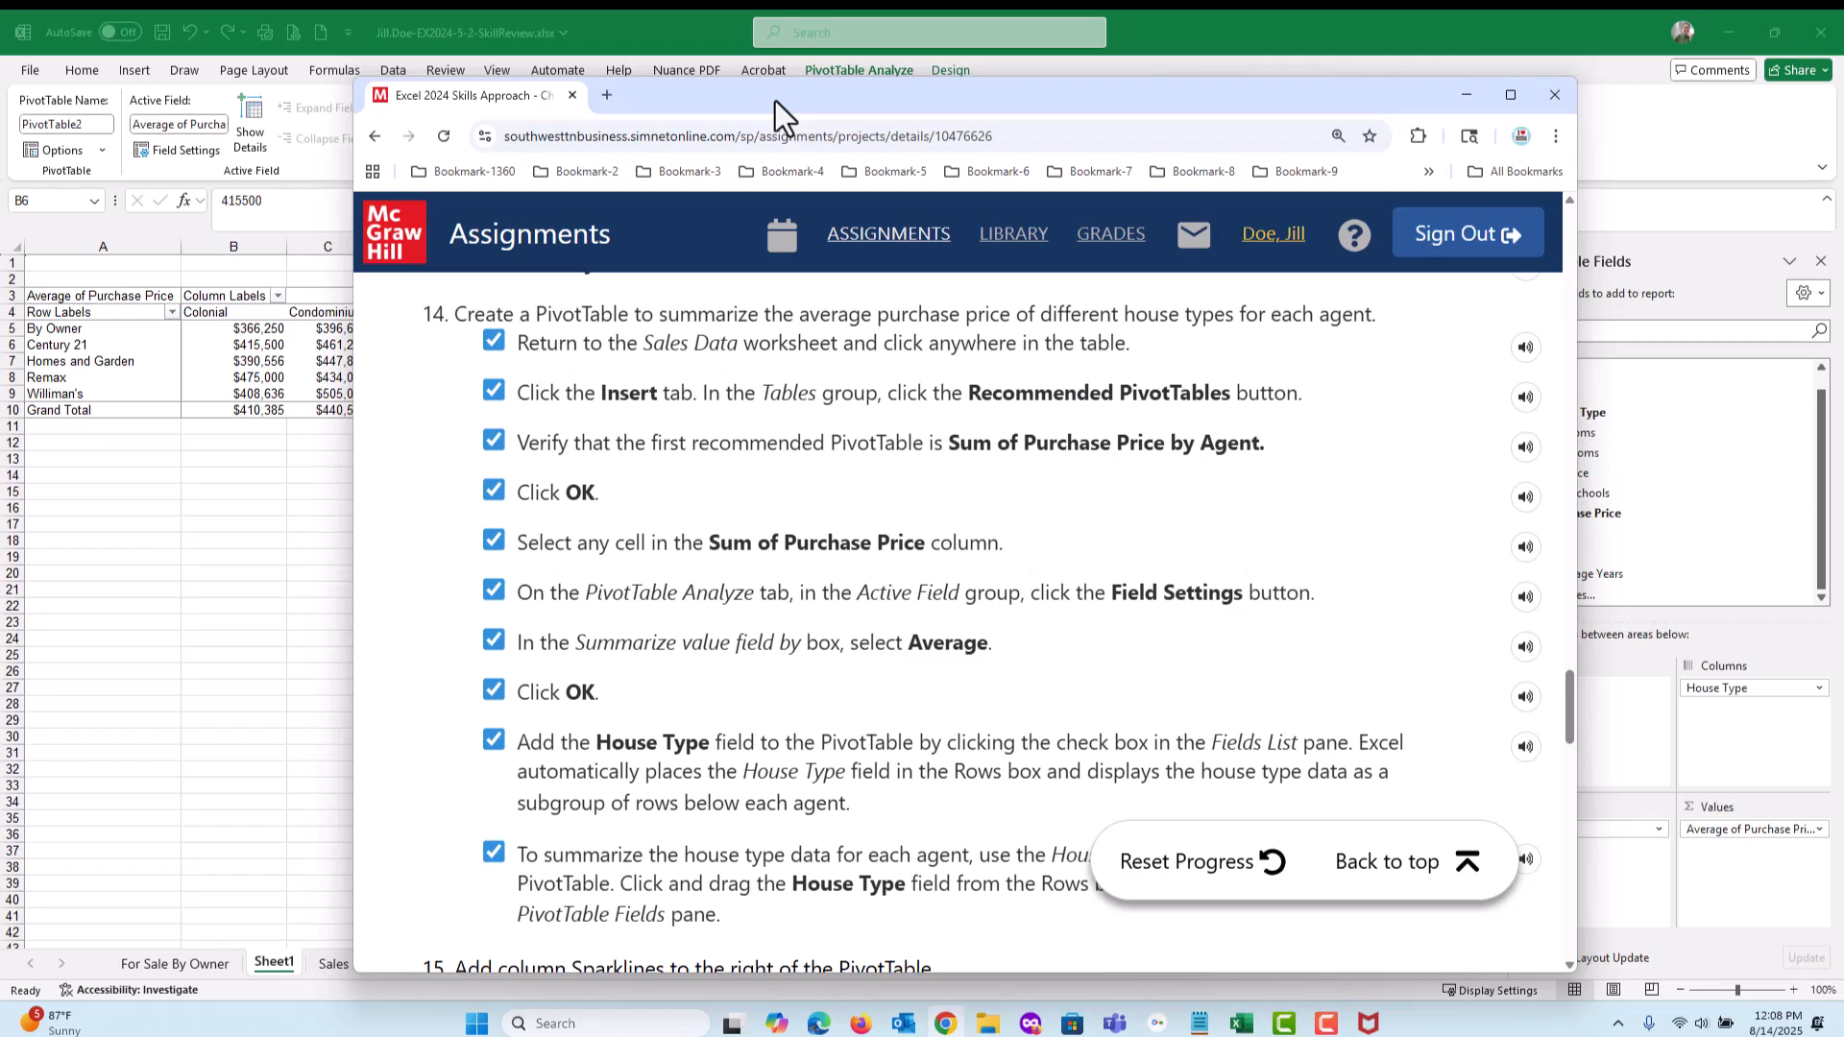
pyautogui.moveTo(776, 101); pyautogui.dragTo(1843, 101)
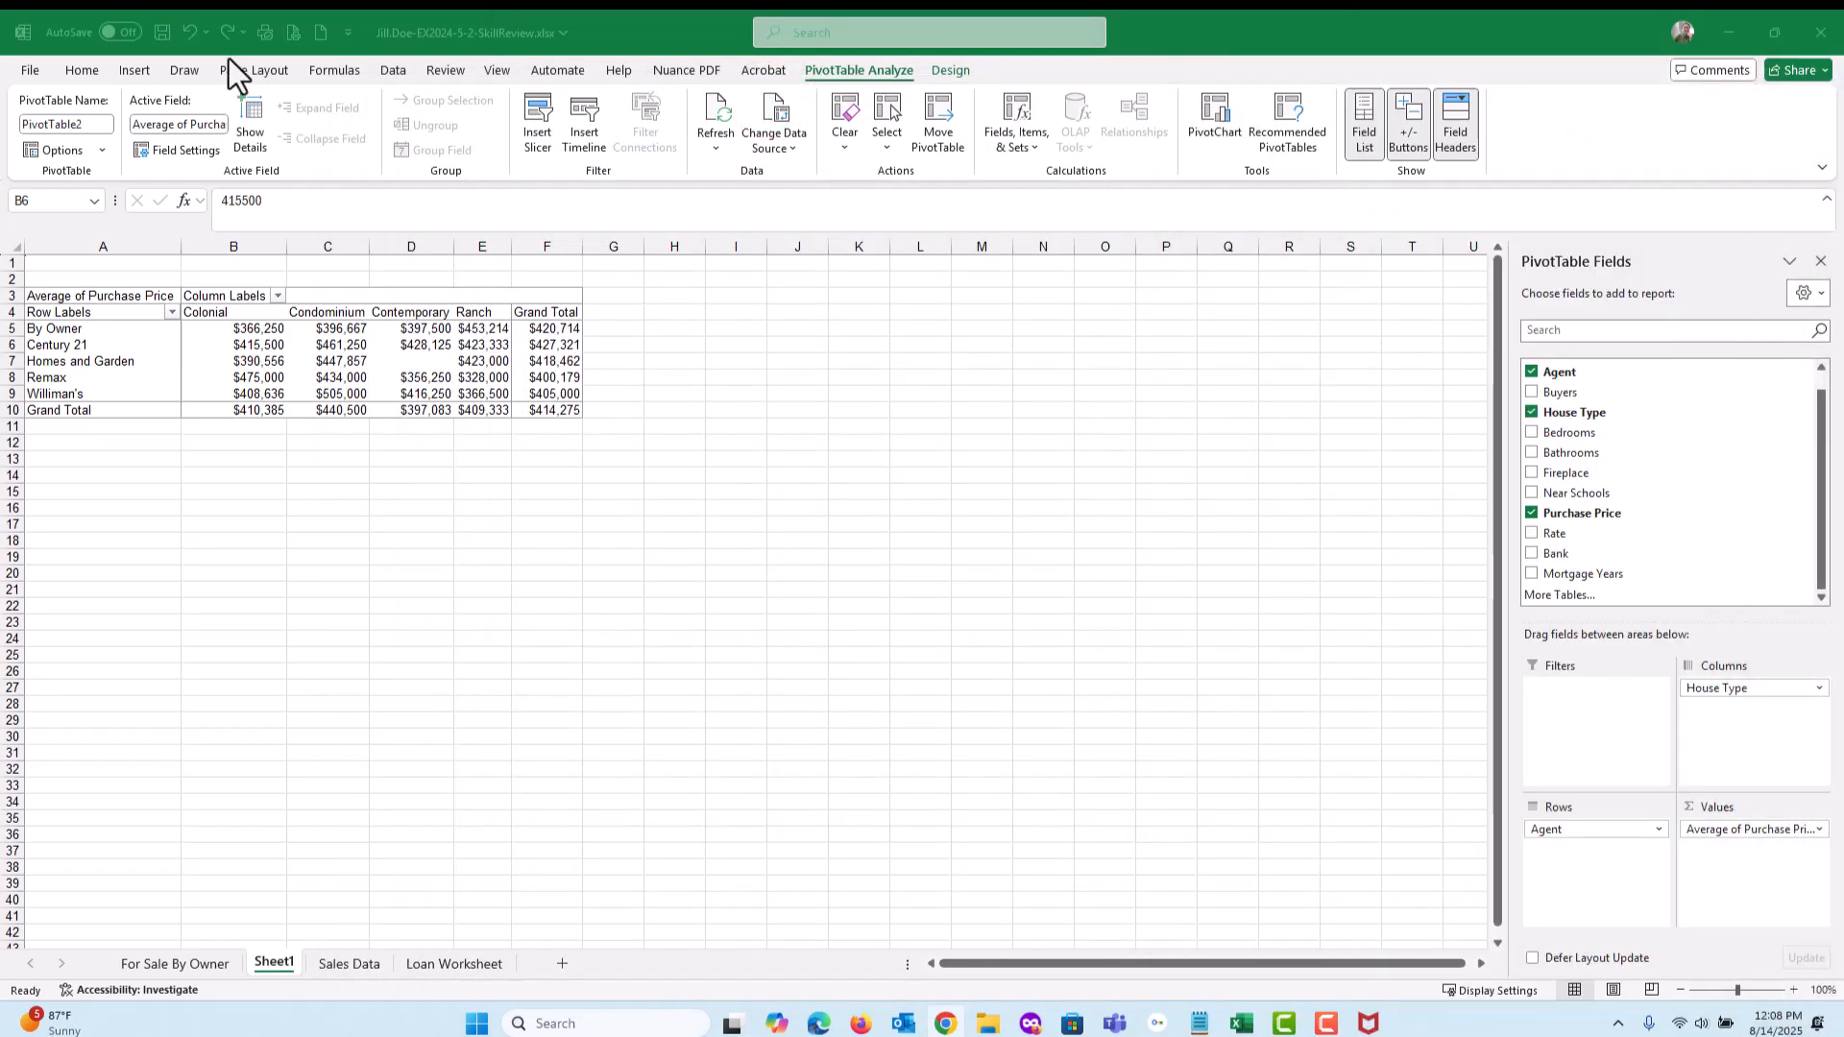
pyautogui.click(162, 34)
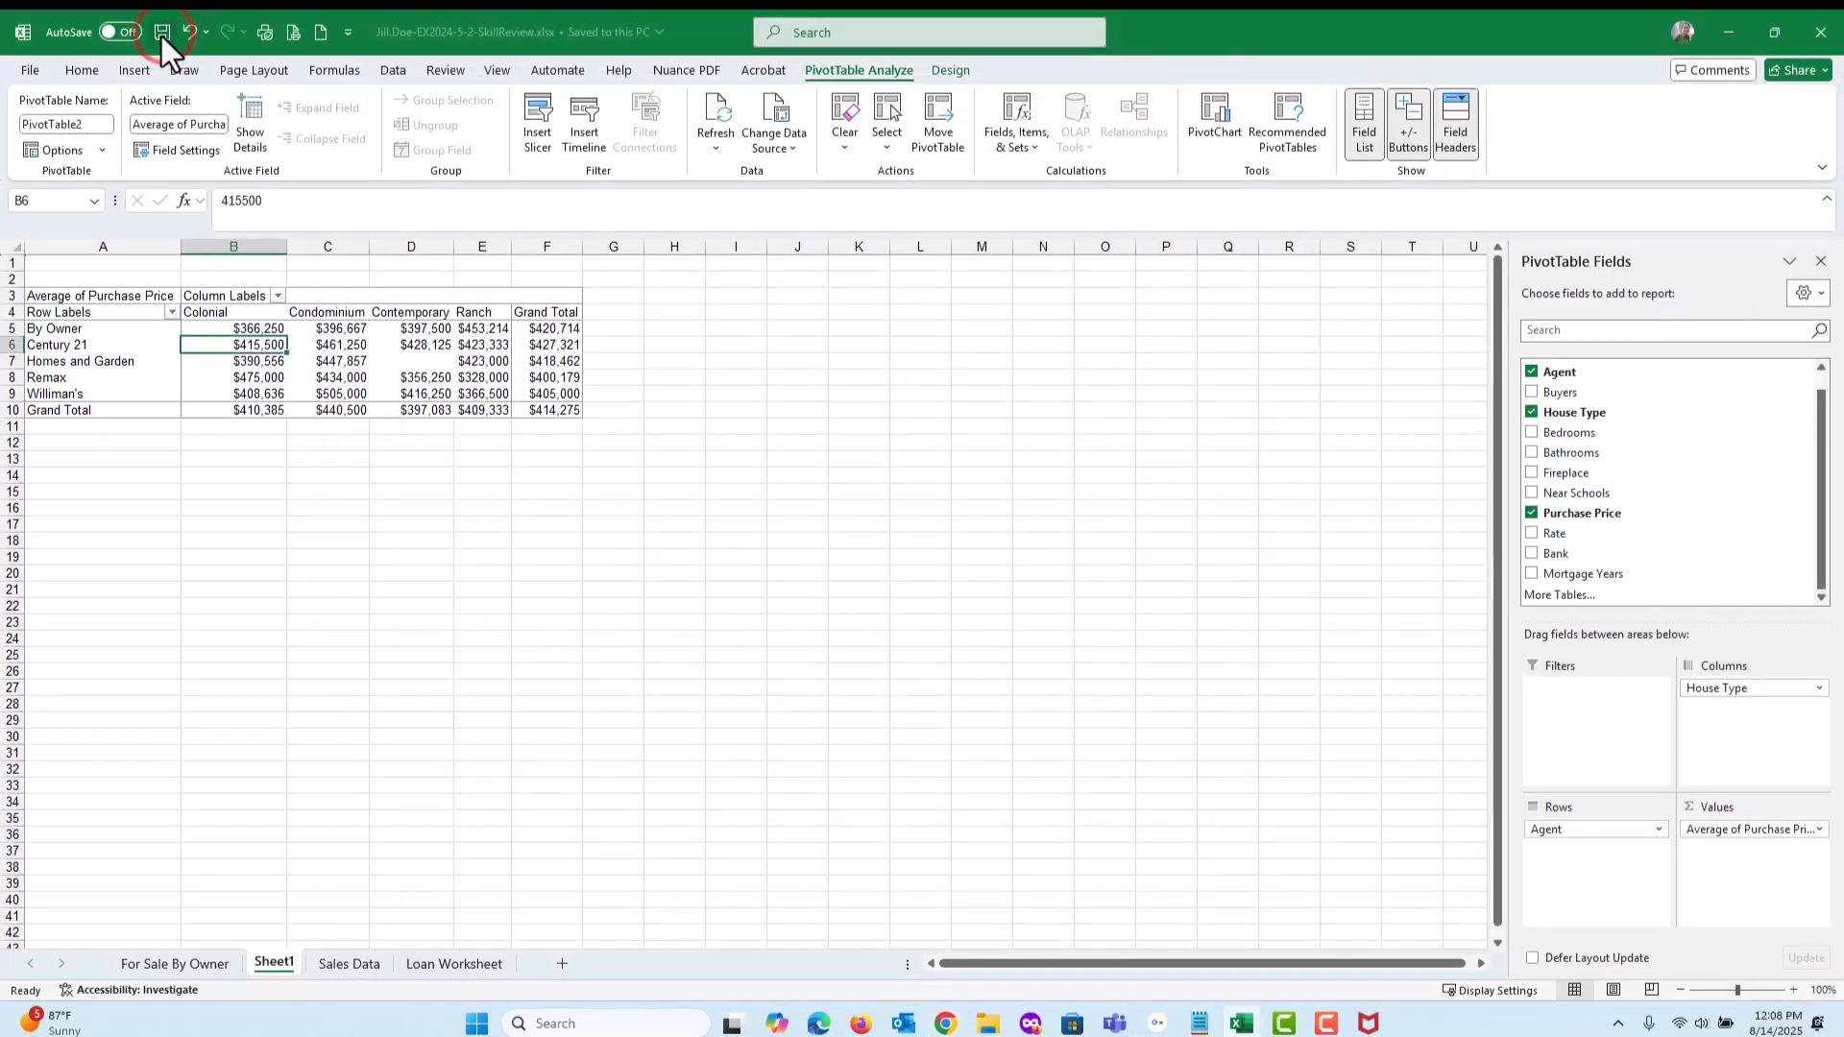
# Step: Read the instructions for adding column Sparklines in the browser's assignment checklist, and return to the Excel worksheet
pyautogui.moveTo(1843, 110); pyautogui.dragTo(1127, 117)
pyautogui.scroll(-3, 597, 461)
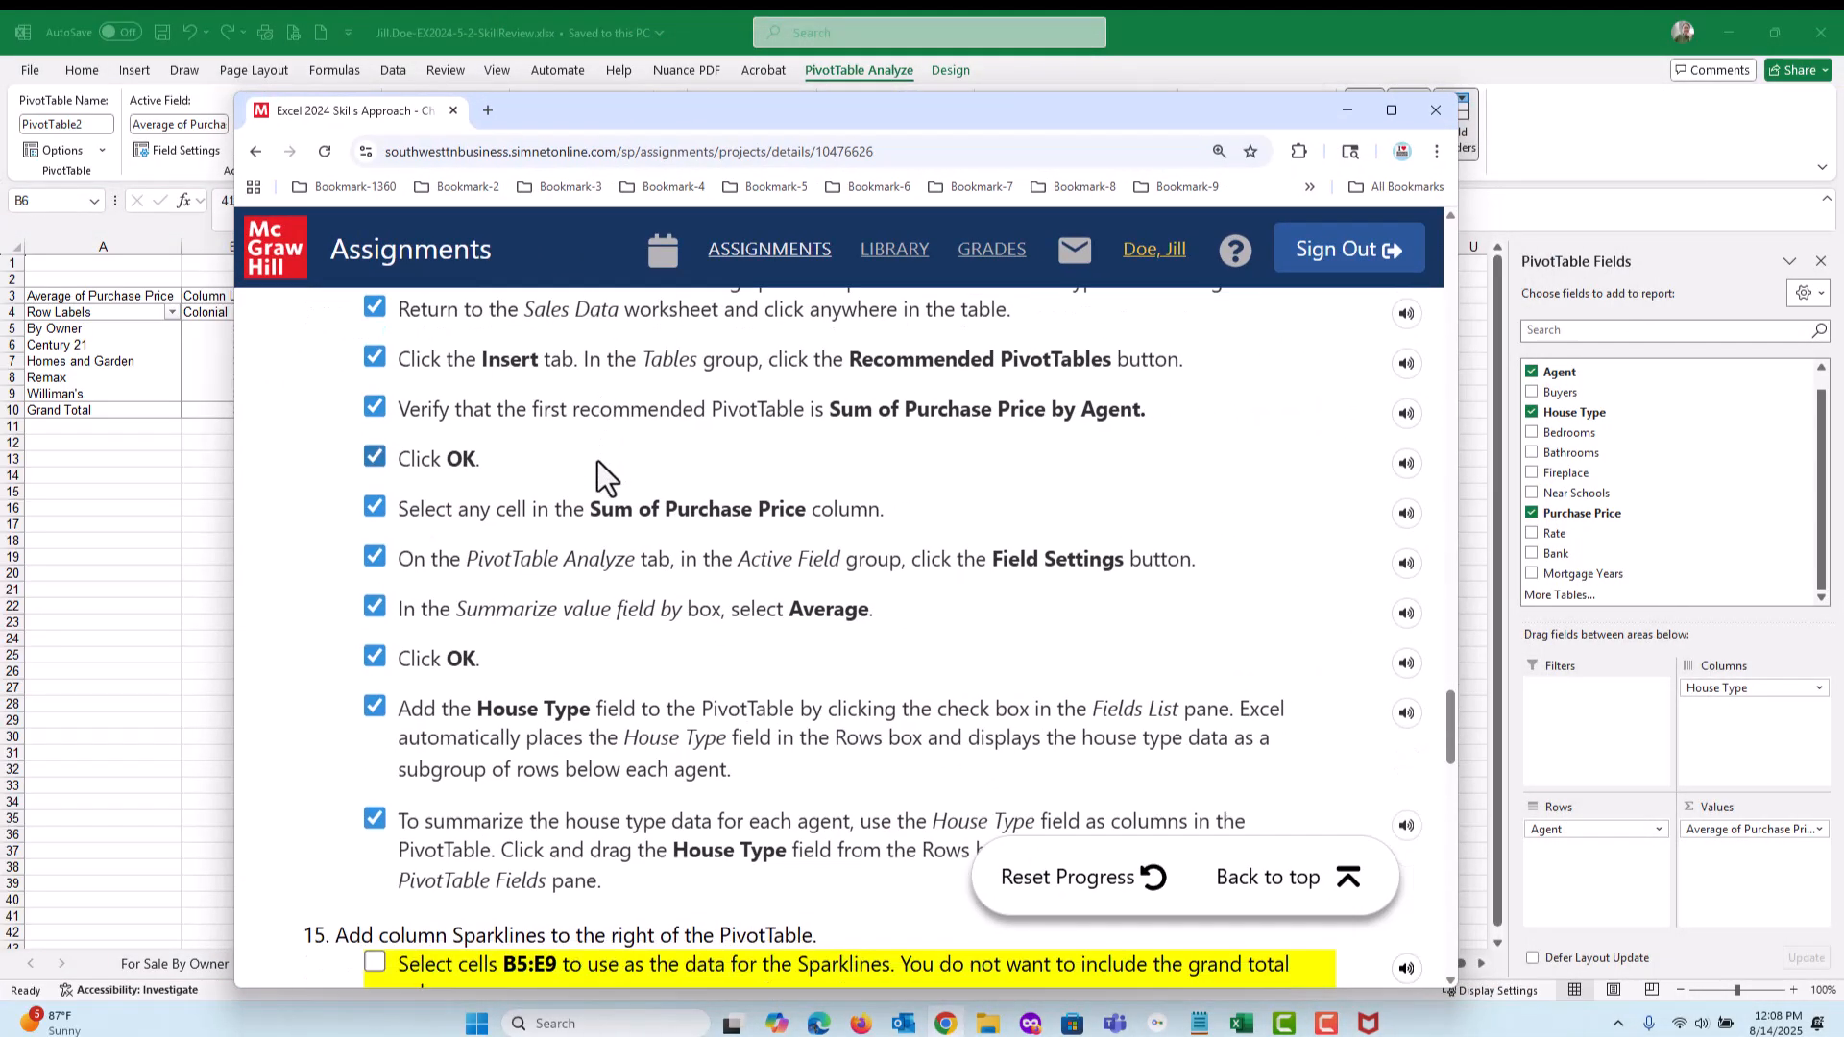
pyautogui.scroll(-3, 603, 471)
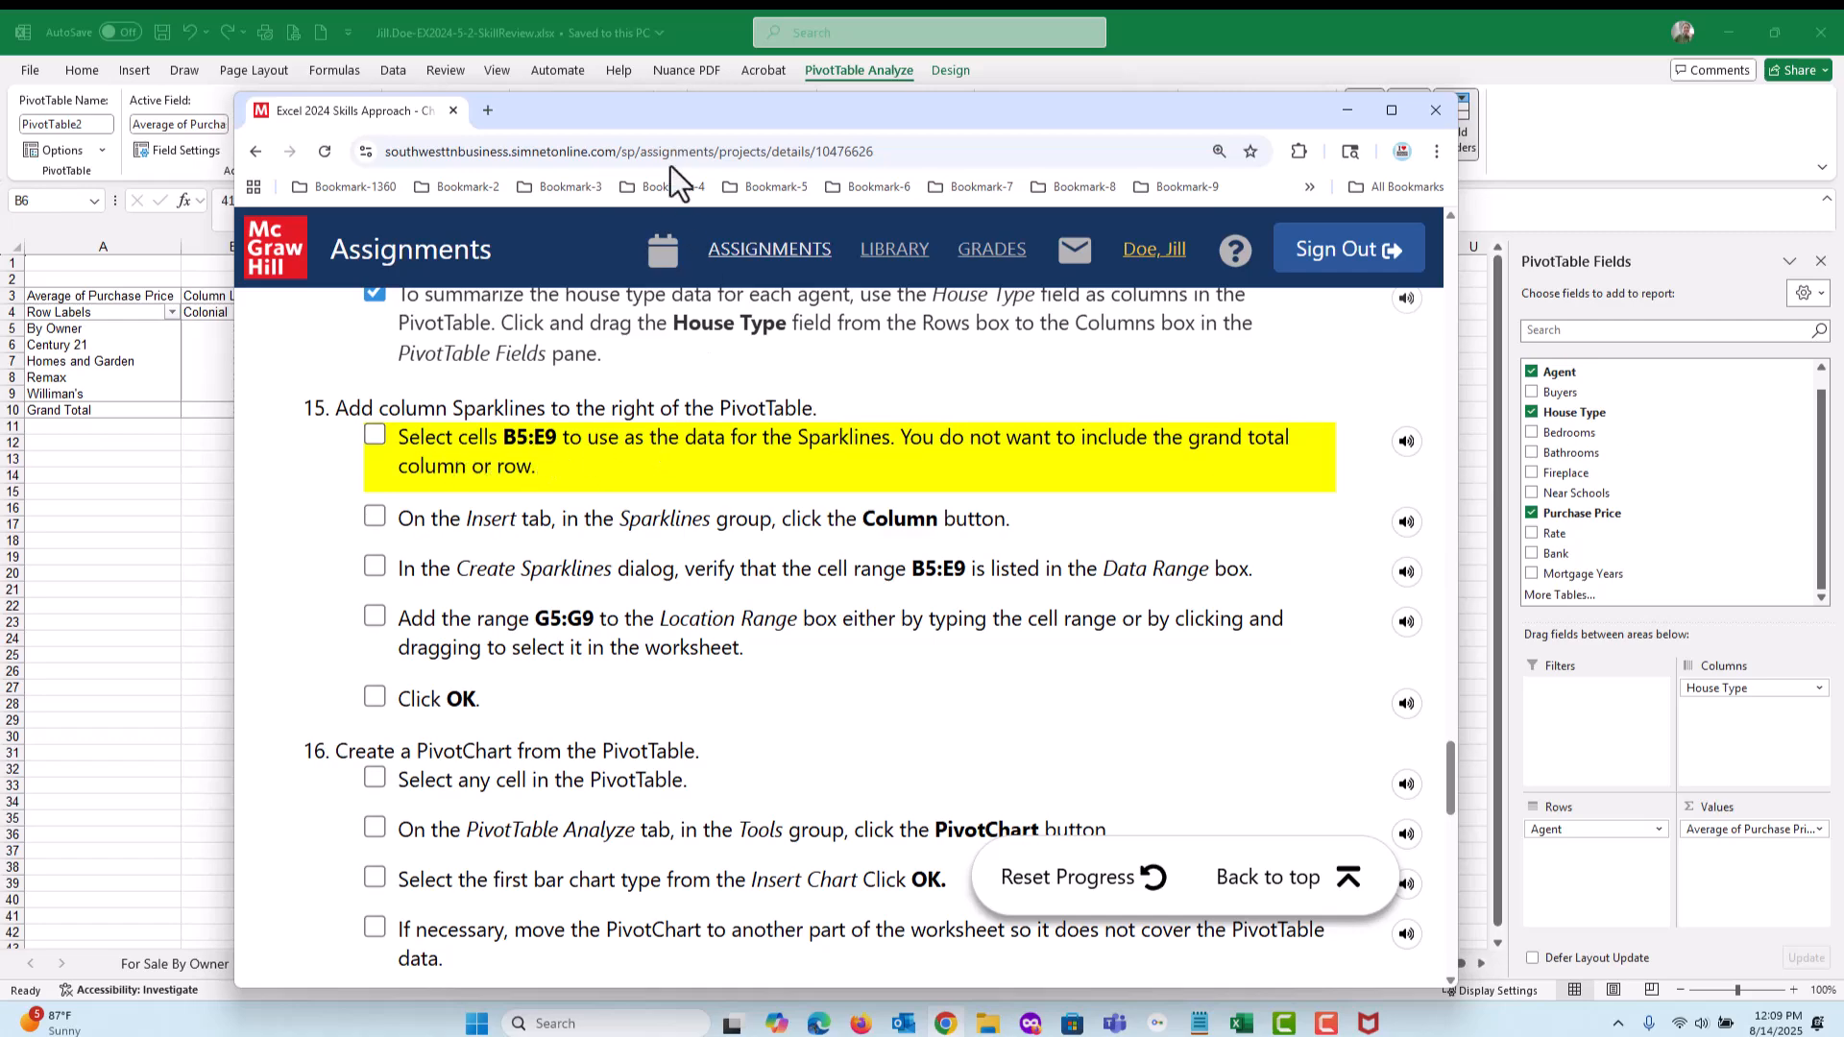
pyautogui.moveTo(645, 118); pyautogui.dragTo(1843, 134)
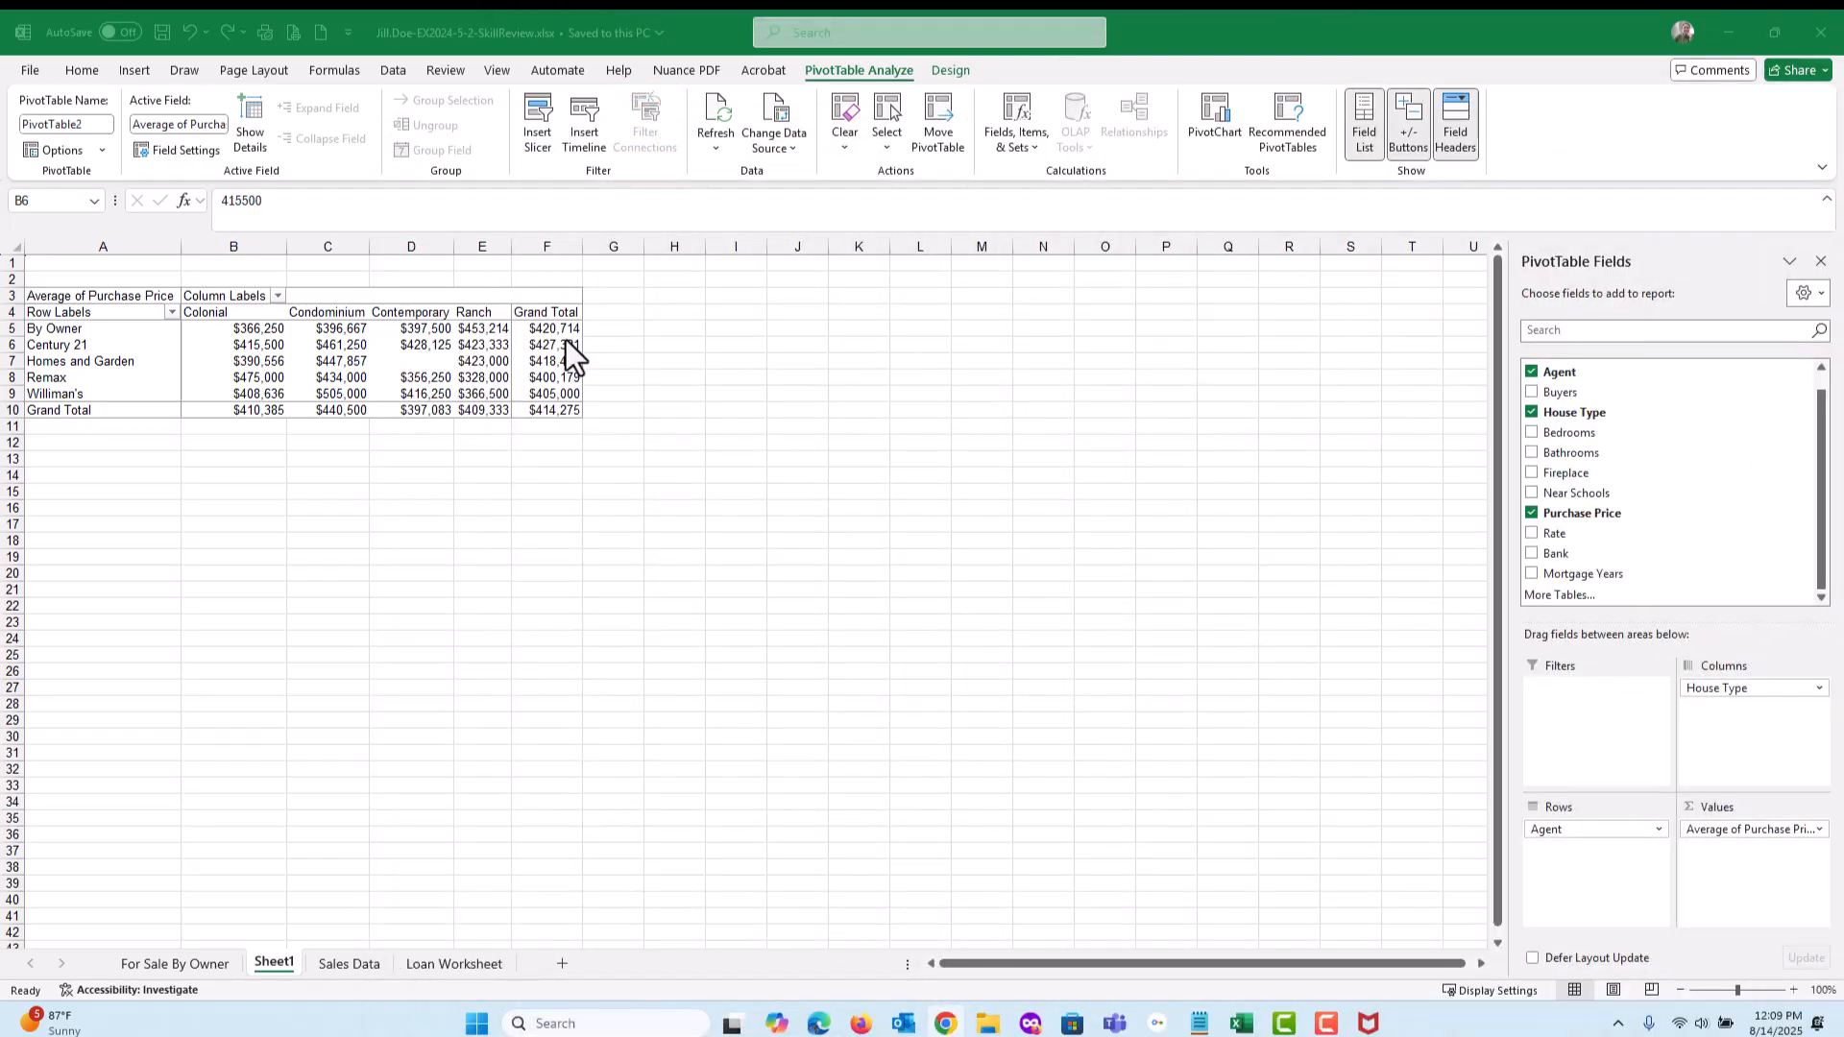
pyautogui.moveTo(233, 328); pyautogui.dragTo(483, 394)
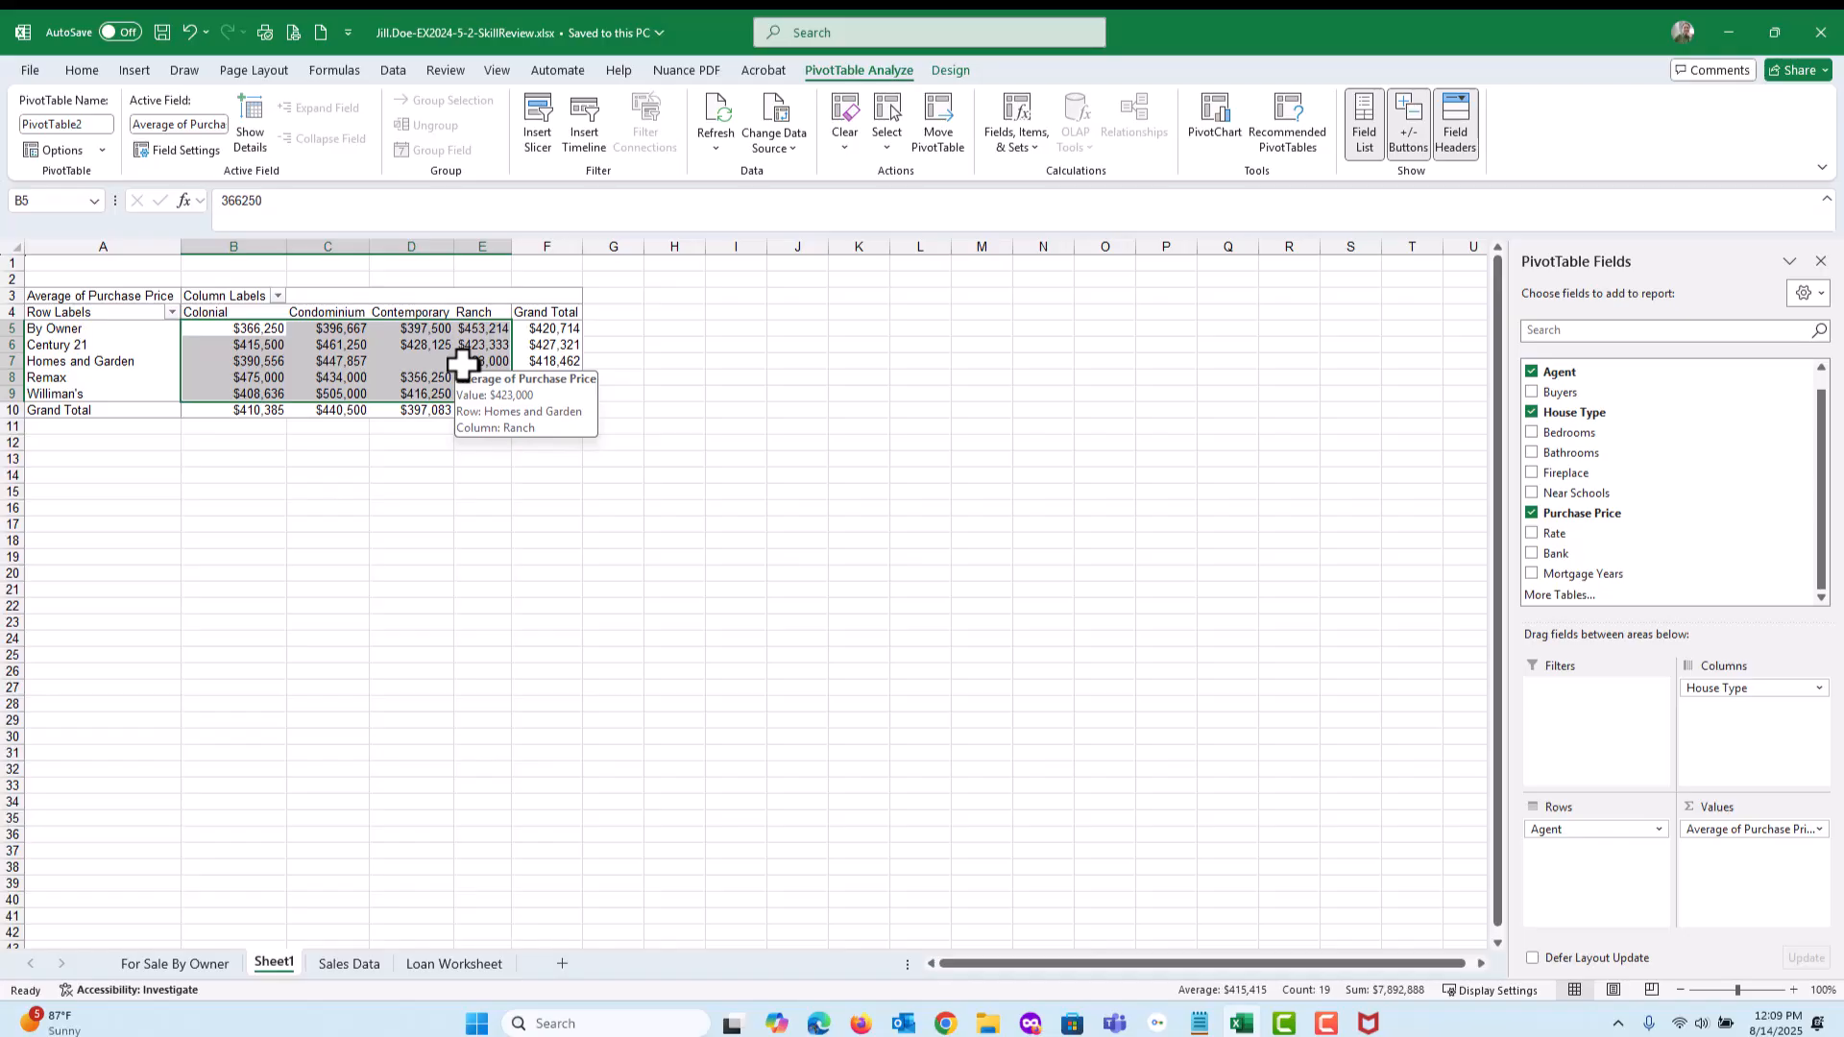
pyautogui.click(337, 346)
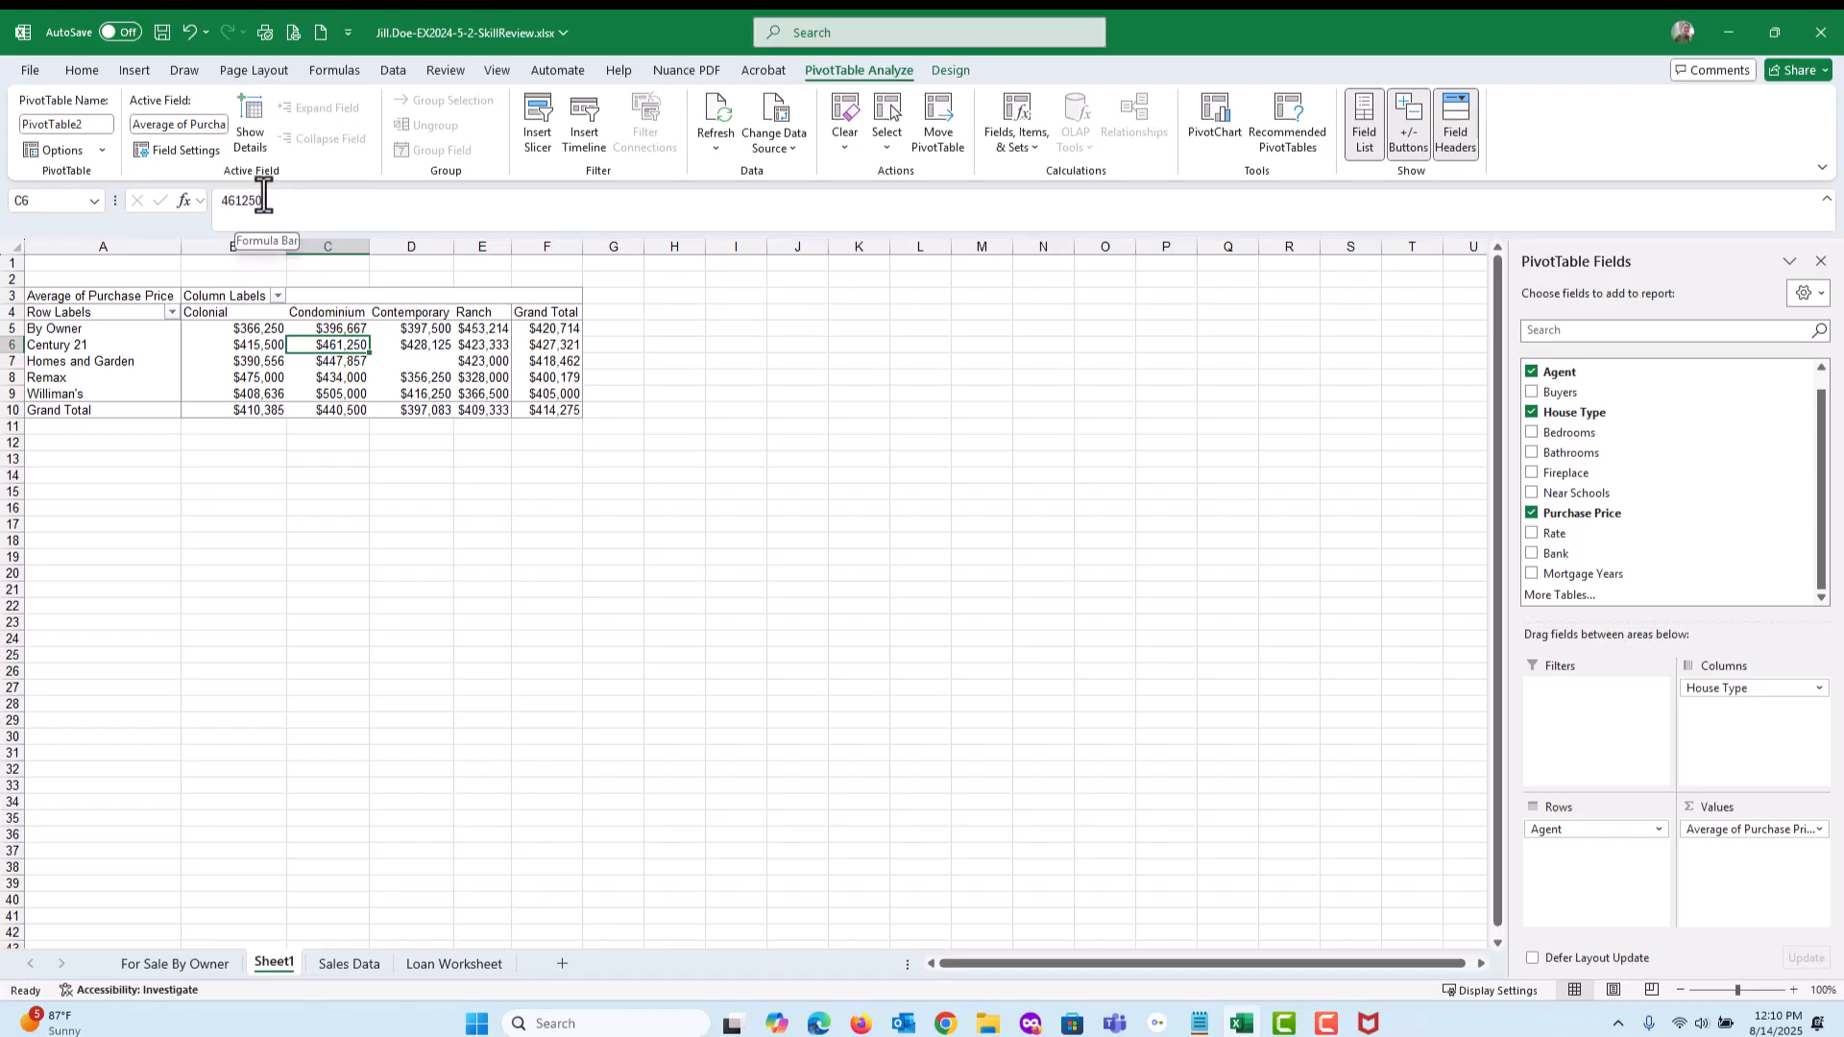
pyautogui.click(331, 376)
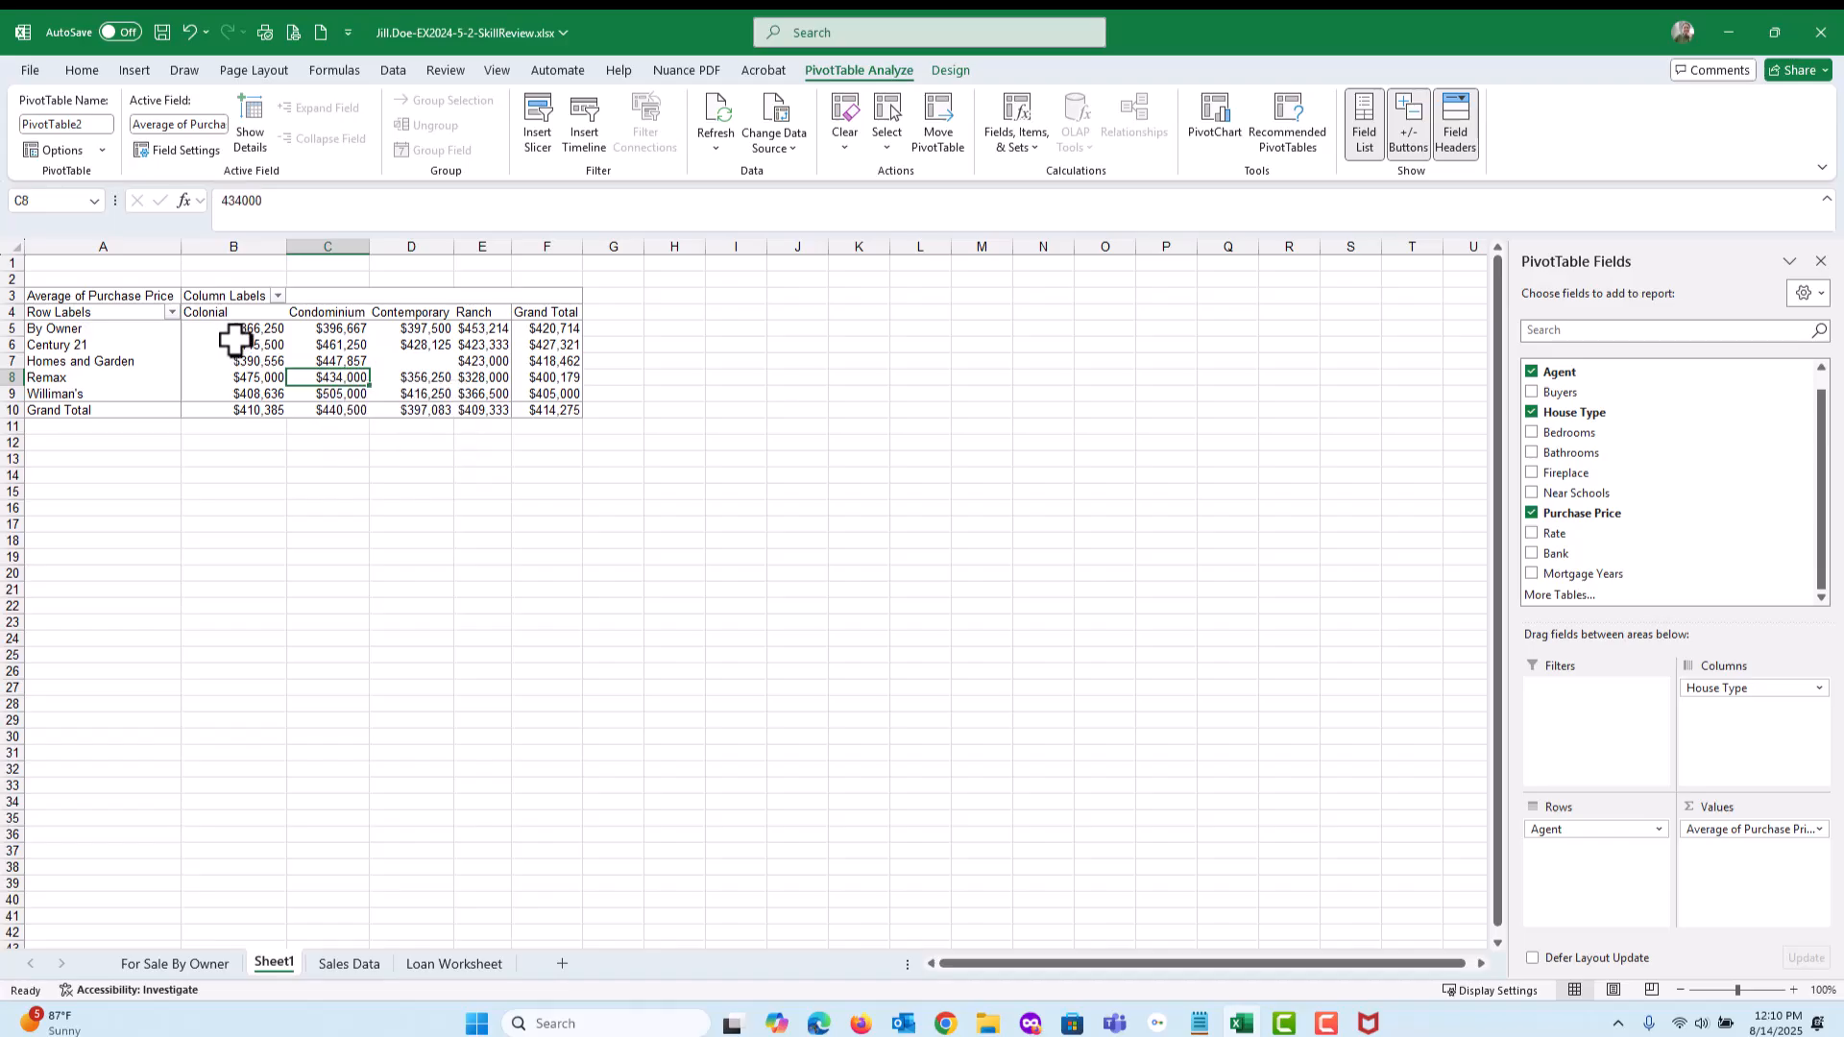
# Step: Insert column Sparklines in G5:G9 using the PivotTable cells B5:E9 as the data range
pyautogui.moveTo(242, 329); pyautogui.dragTo(466, 394)
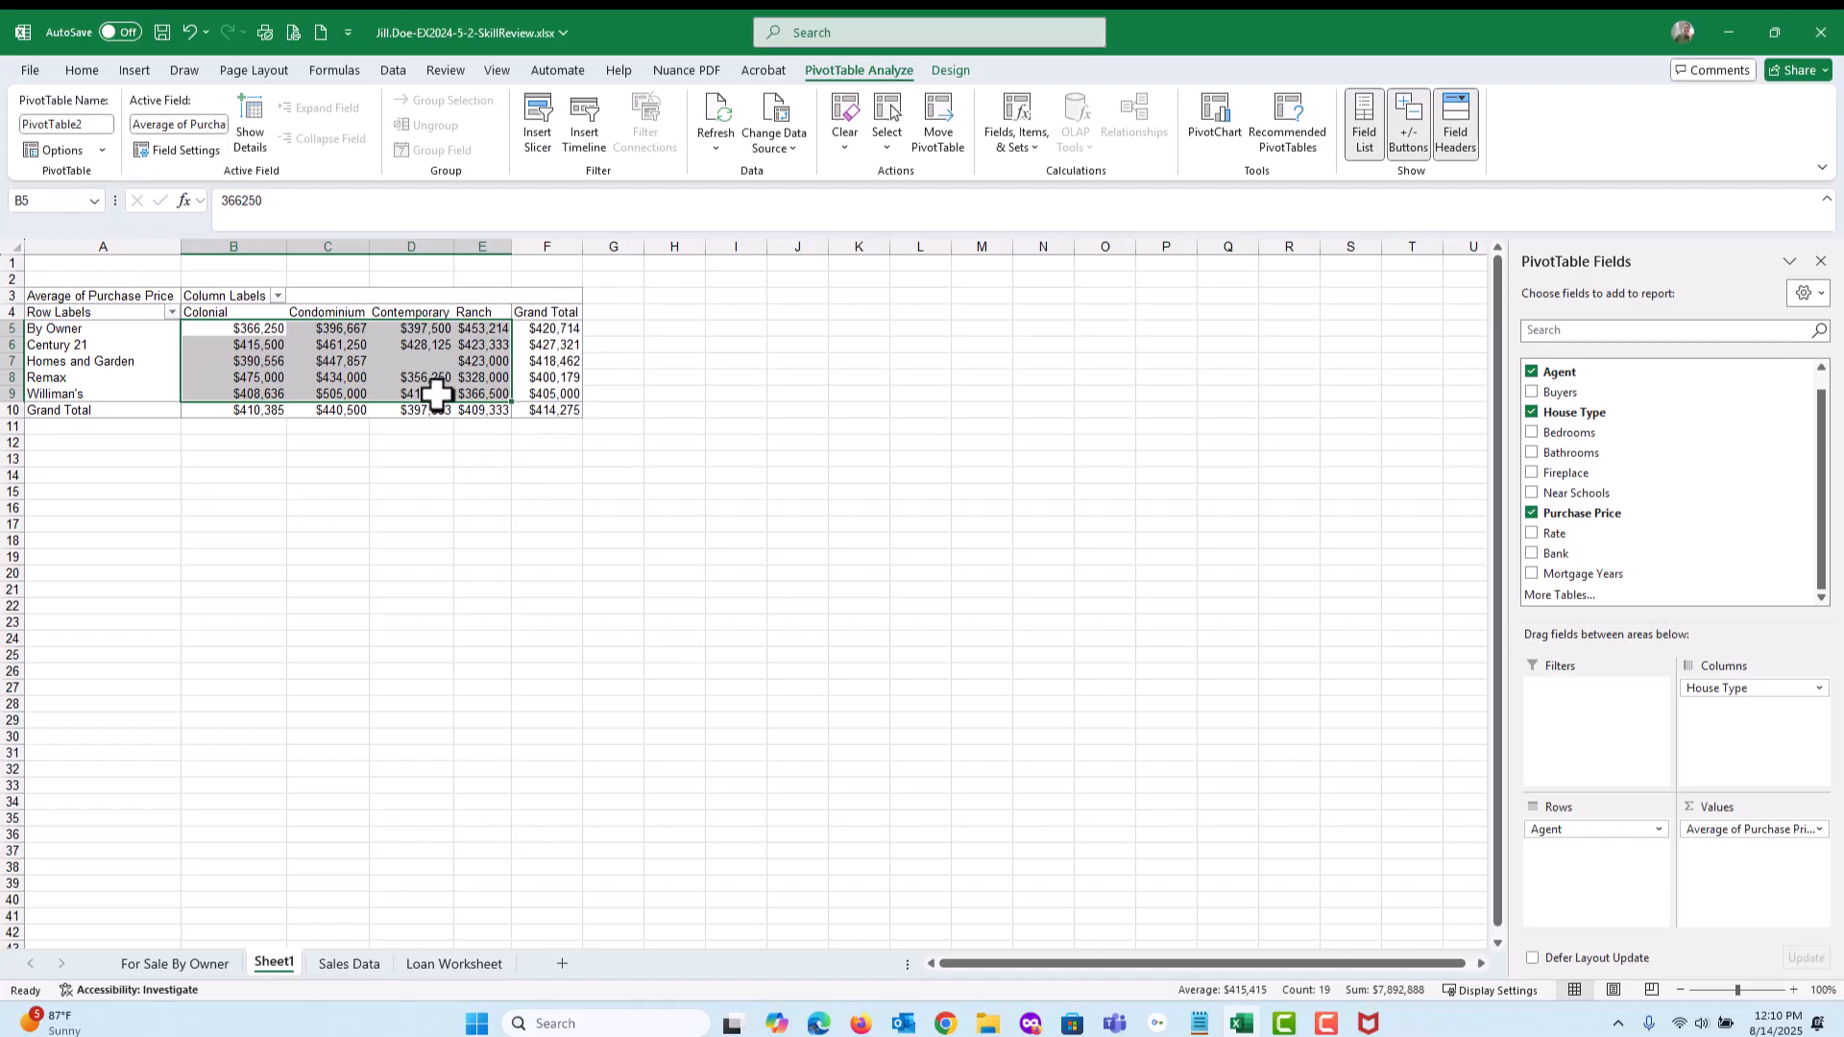
pyautogui.click(134, 71)
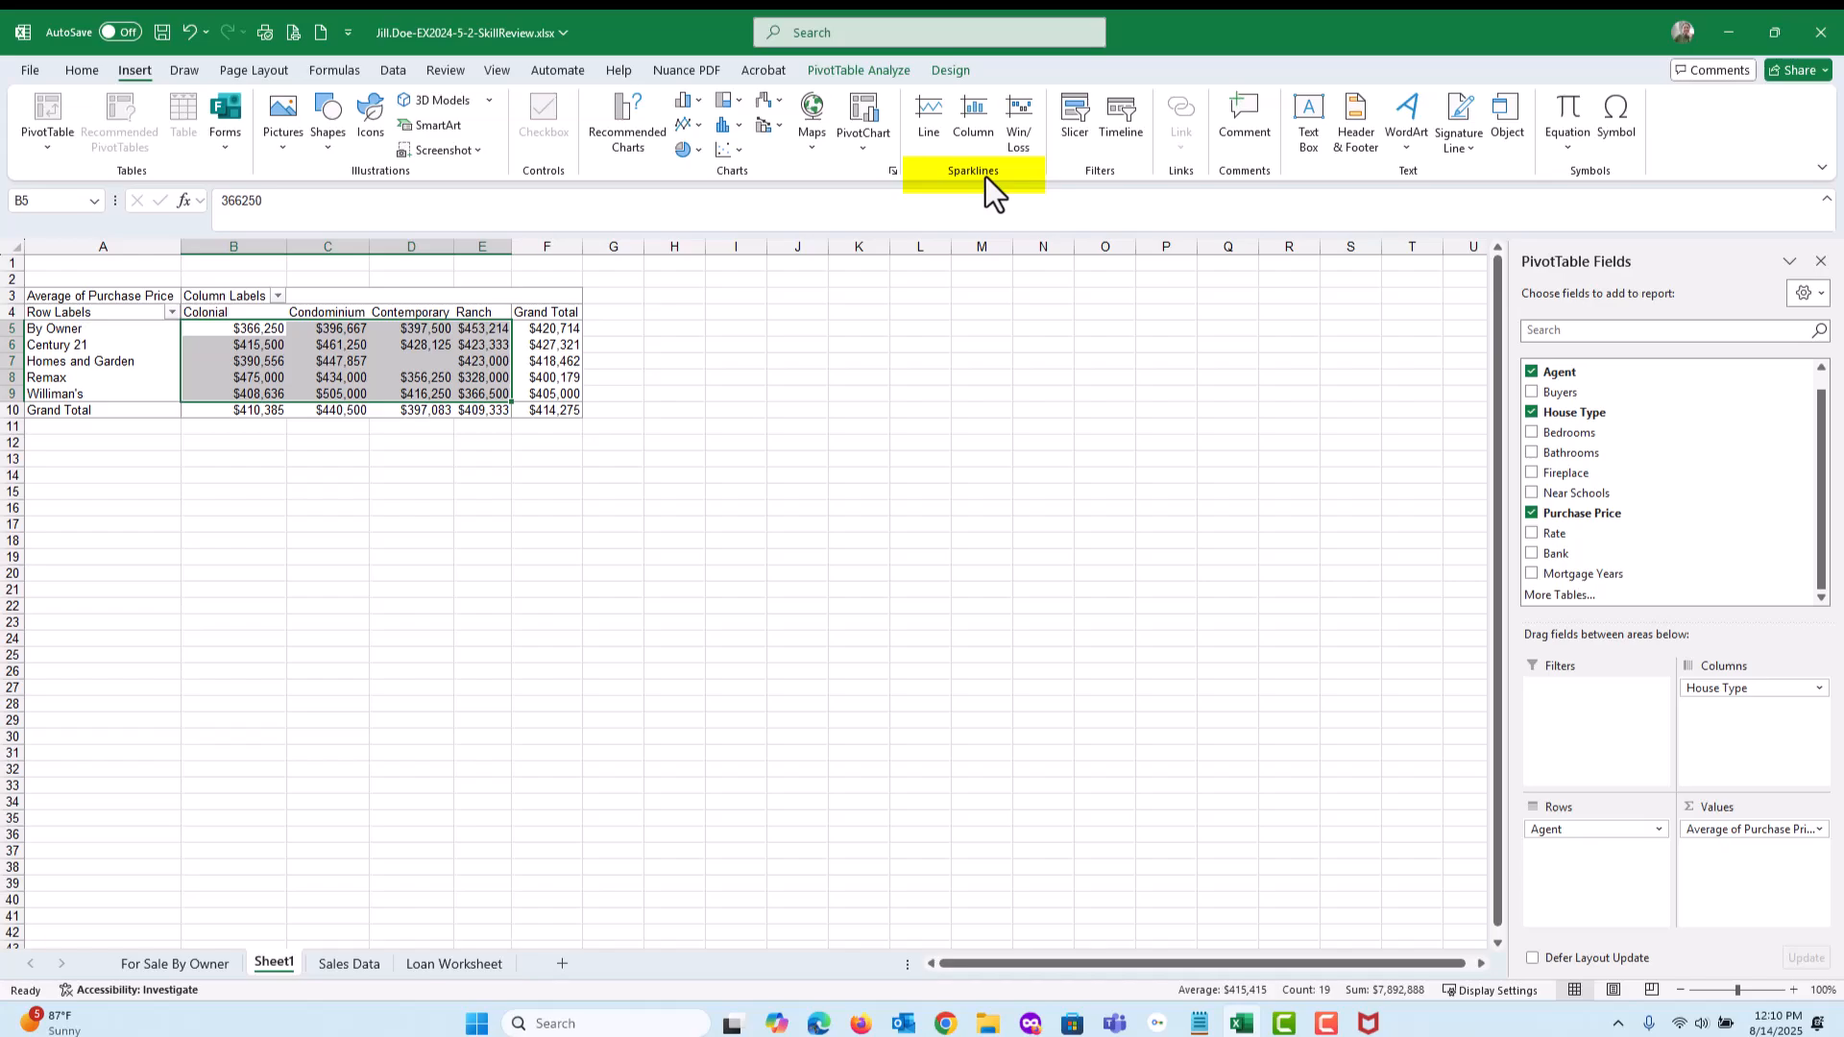
pyautogui.click(973, 123)
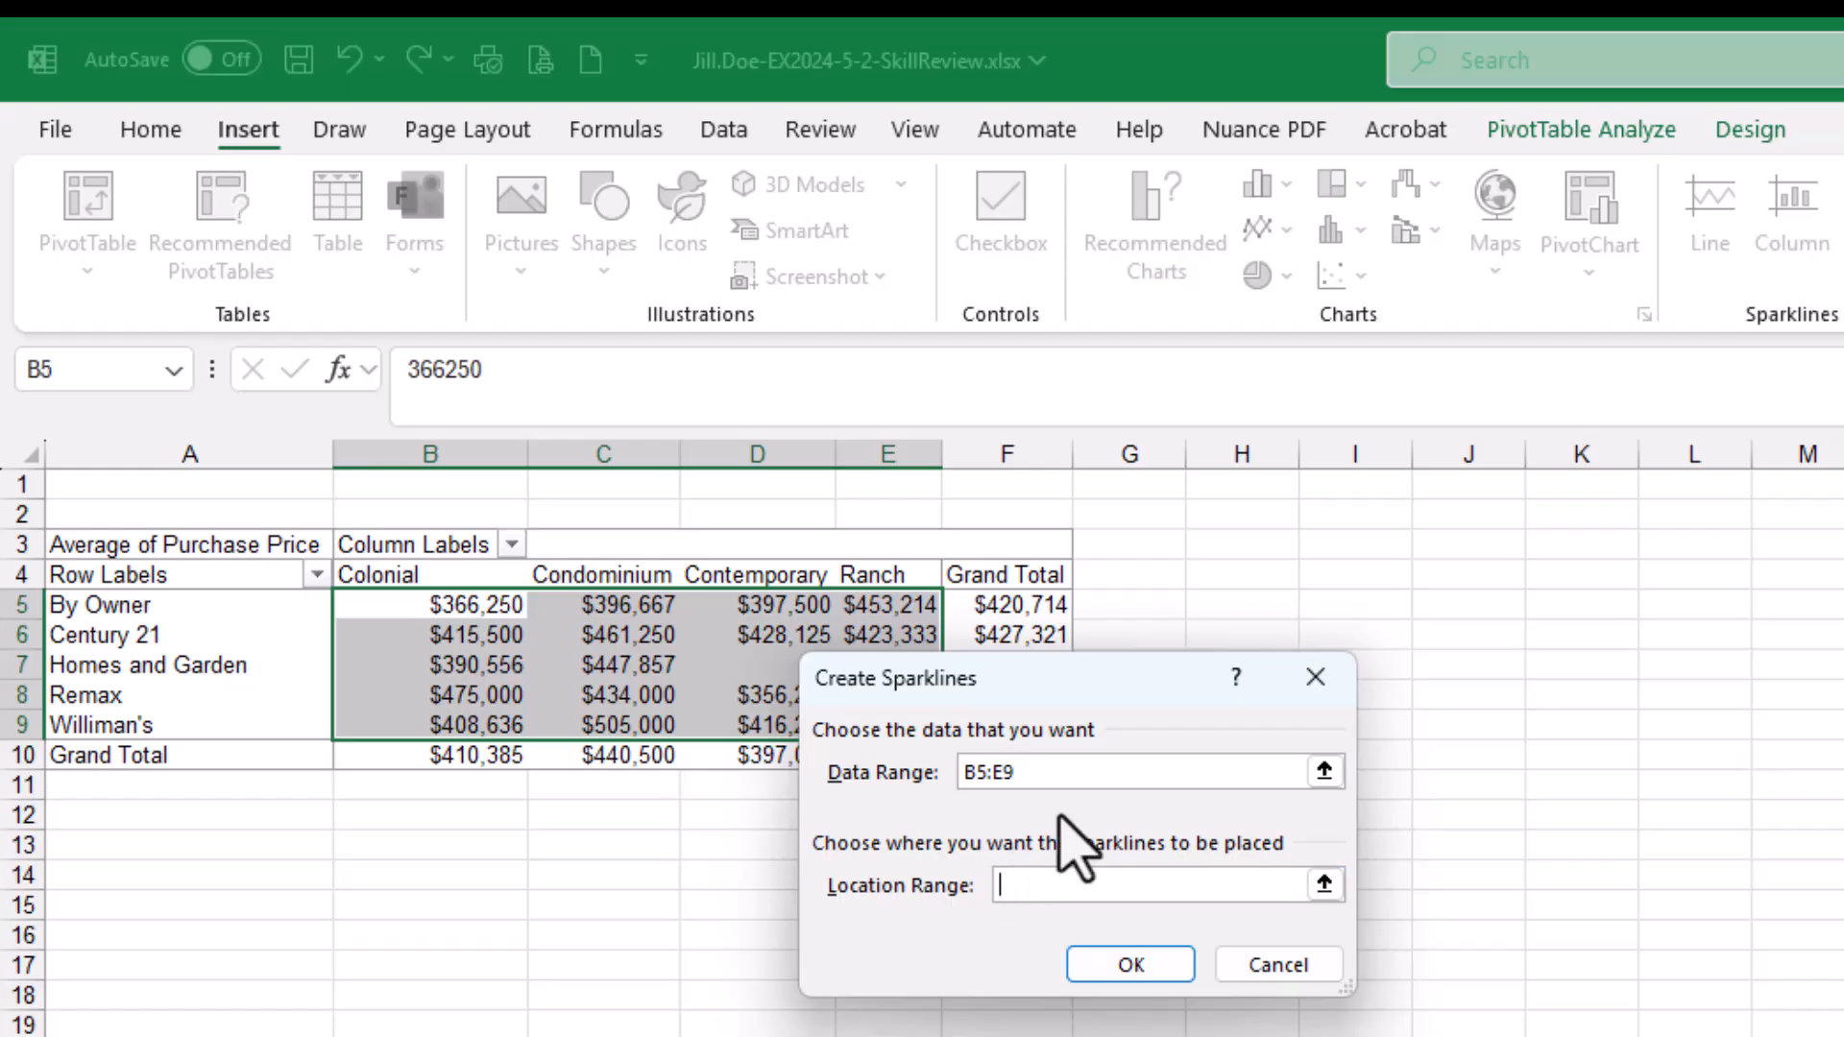
pyautogui.moveTo(1086, 672); pyautogui.dragTo(716, 646)
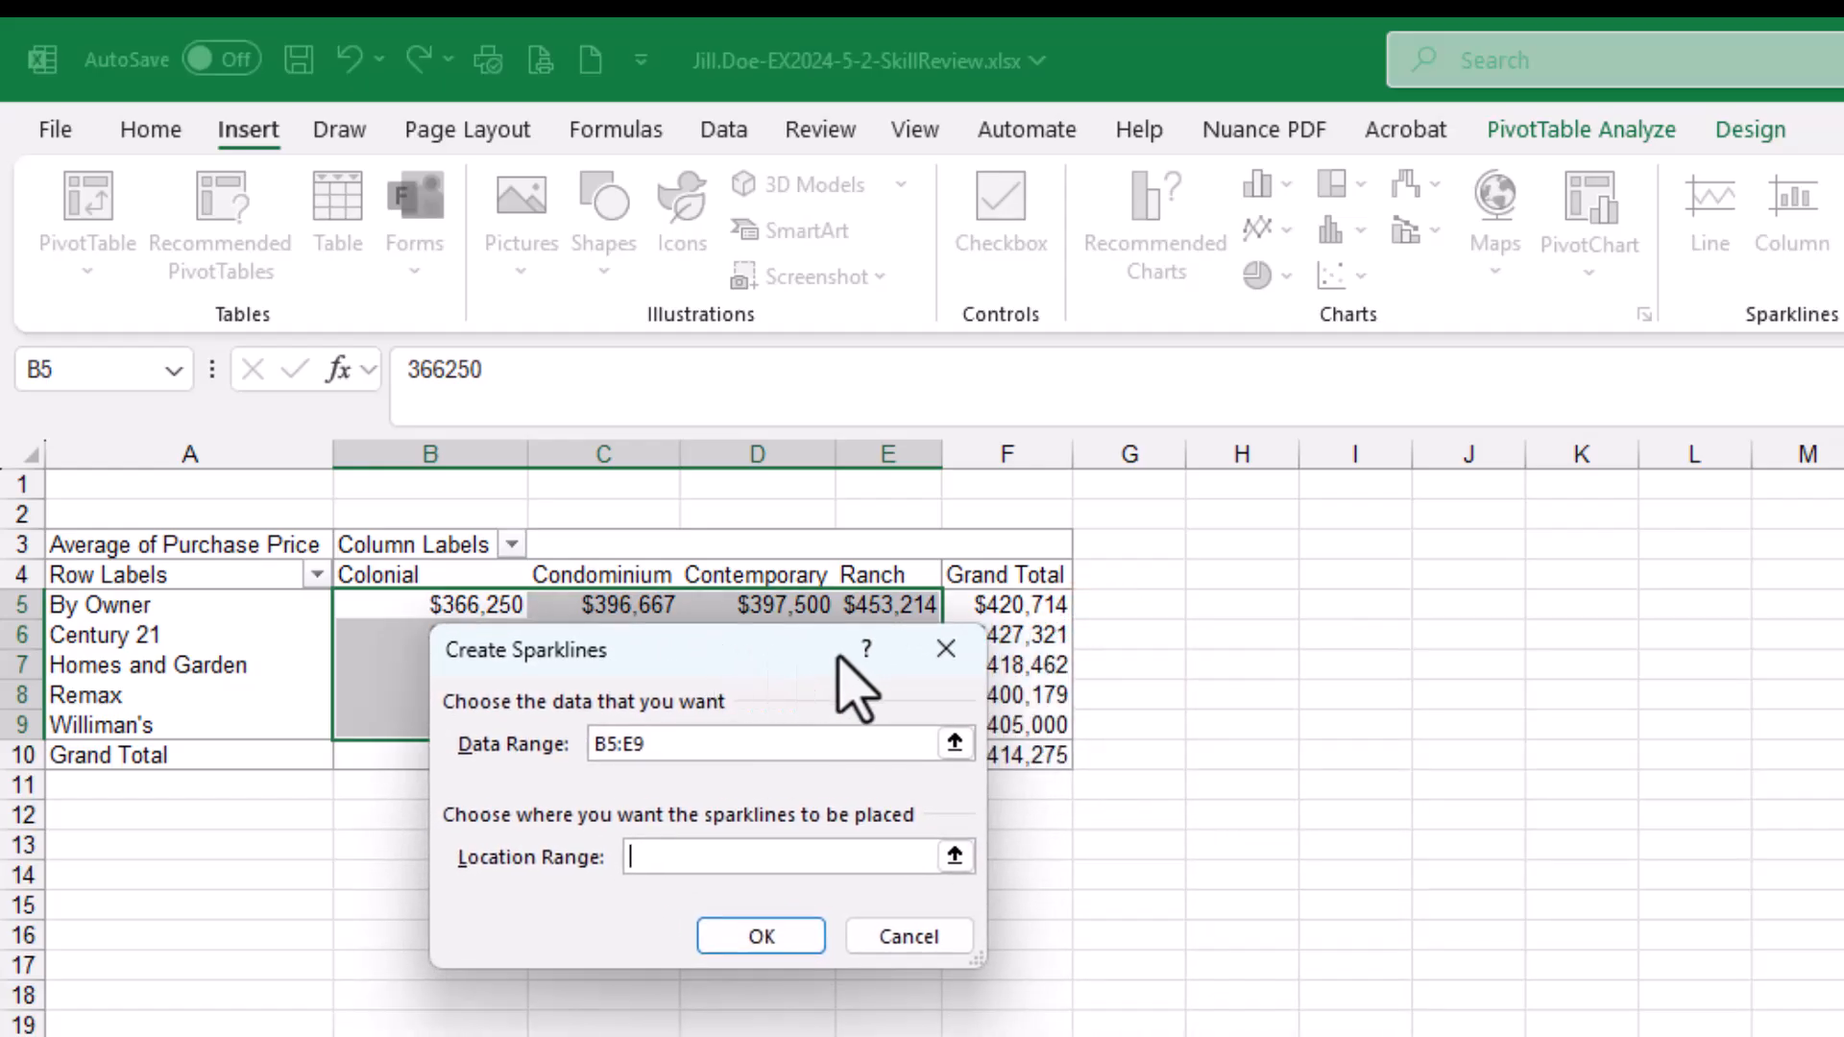
pyautogui.click(1134, 607)
pyautogui.moveTo(1134, 607); pyautogui.dragTo(1153, 726)
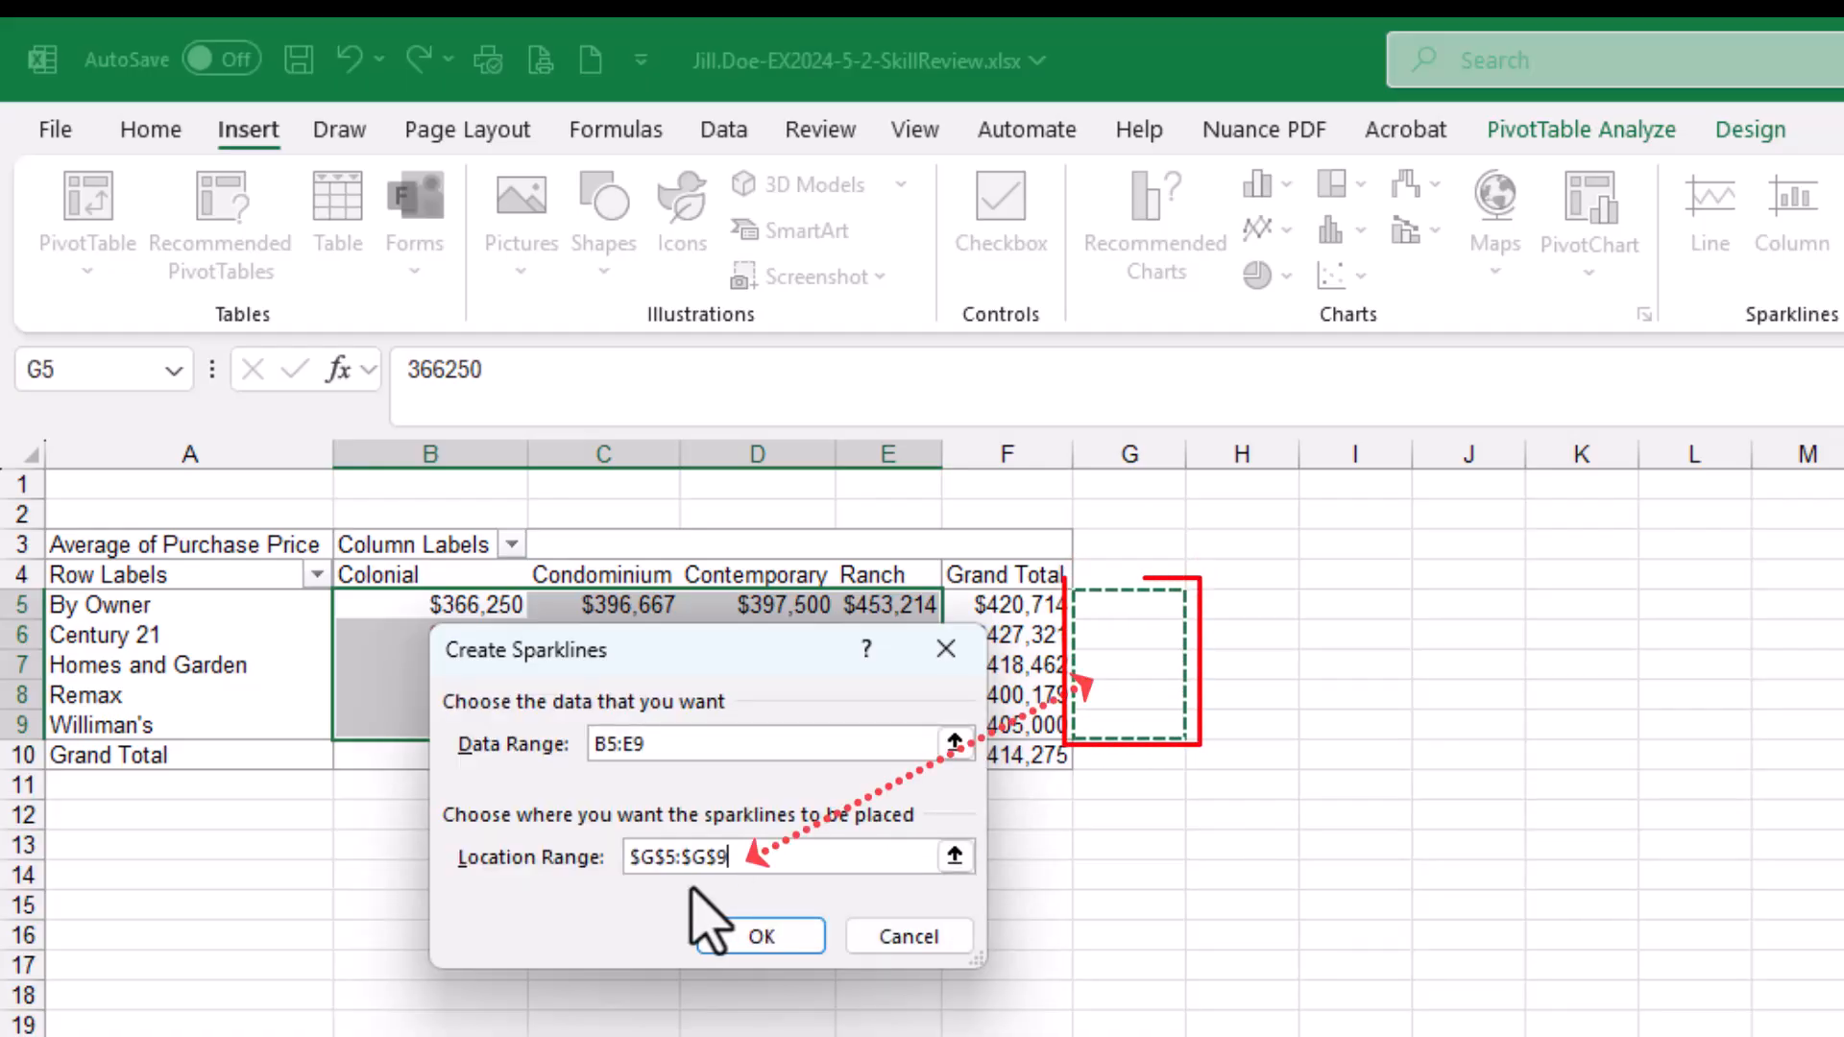
pyautogui.click(764, 935)
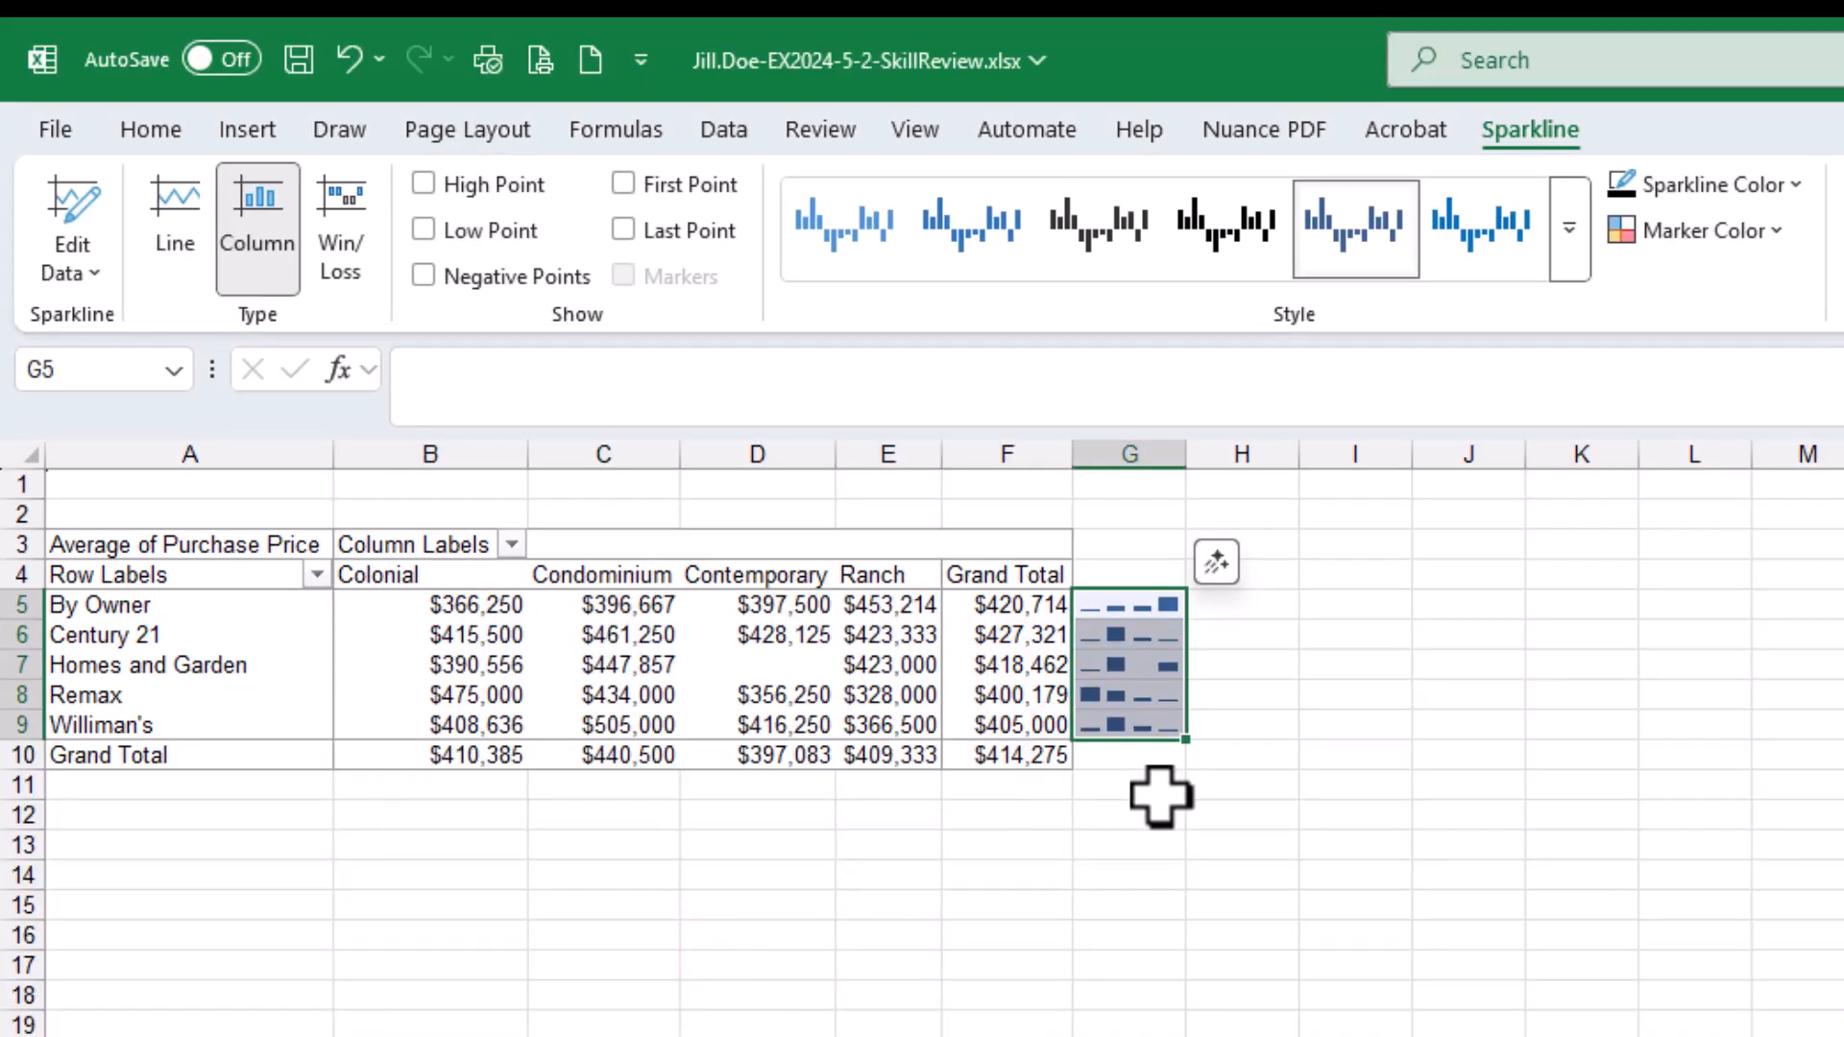
# Step: Examine the column Sparklines beside the PivotTable, comparing the Remax row's bars with its Colonial average
pyautogui.click(1124, 969)
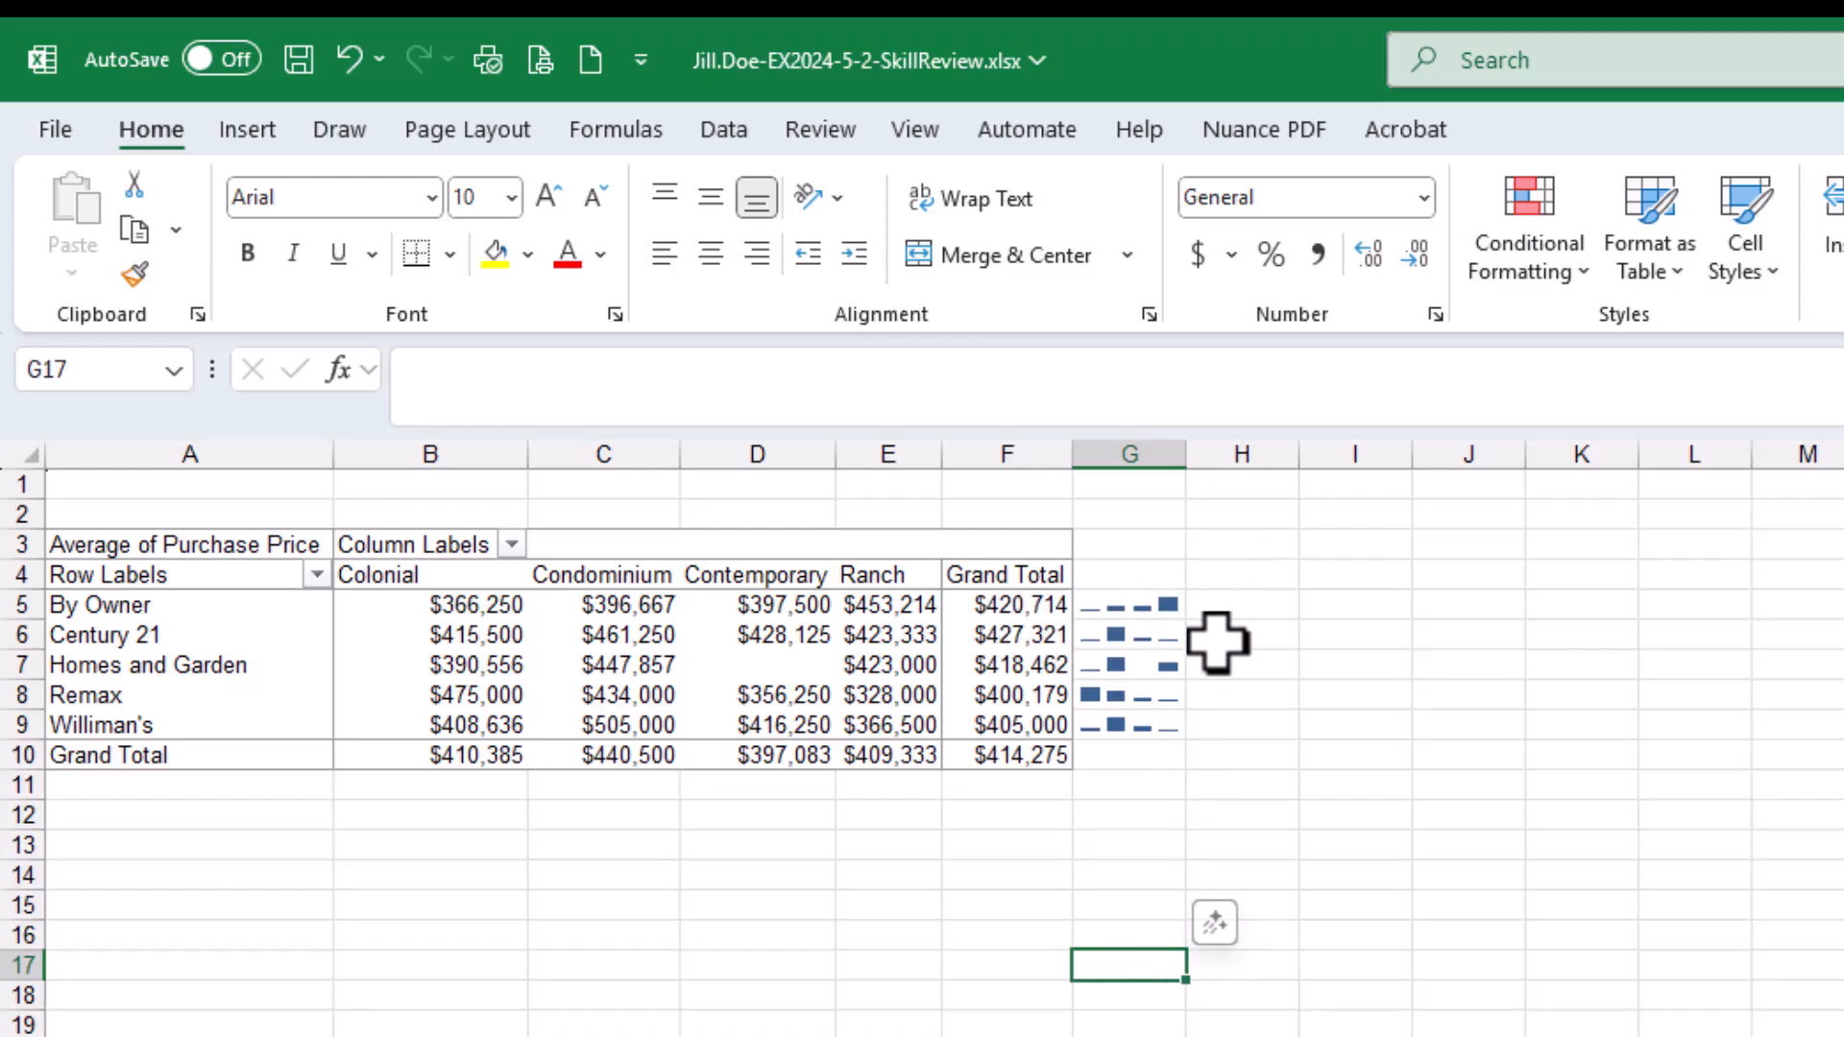
pyautogui.click(1146, 699)
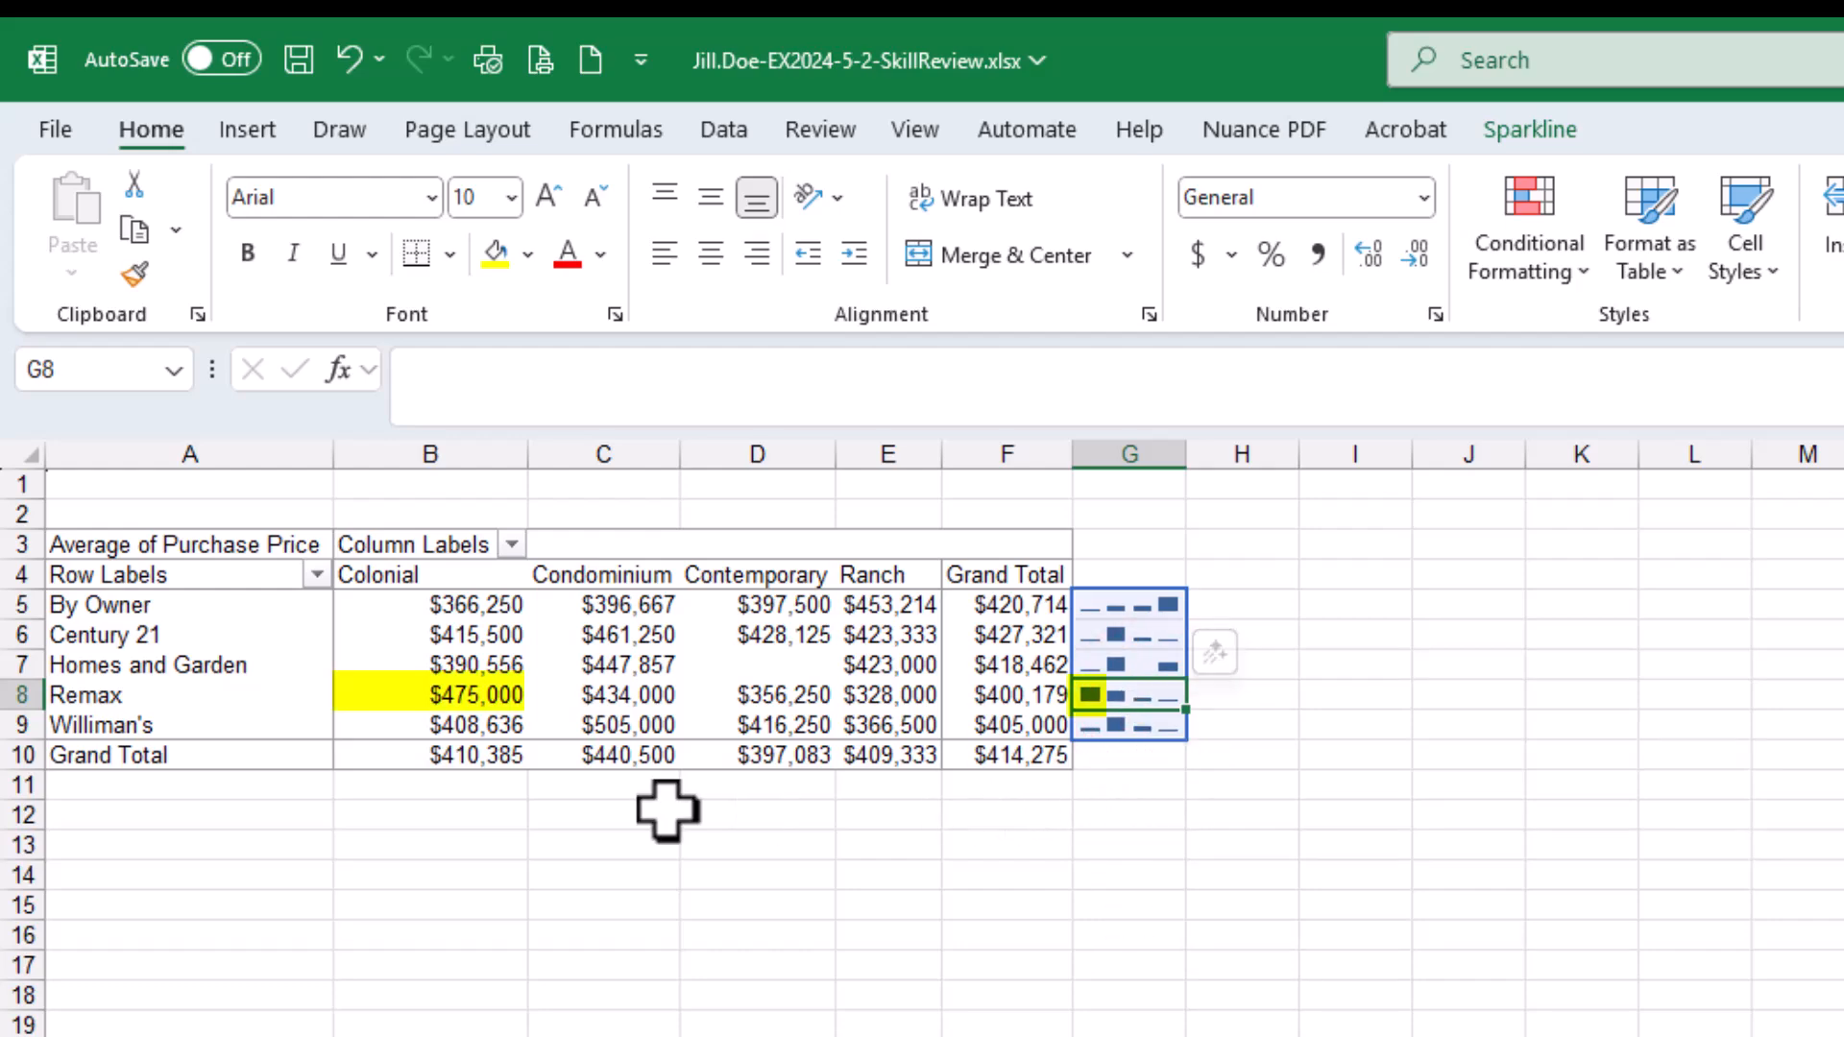
pyautogui.click(456, 701)
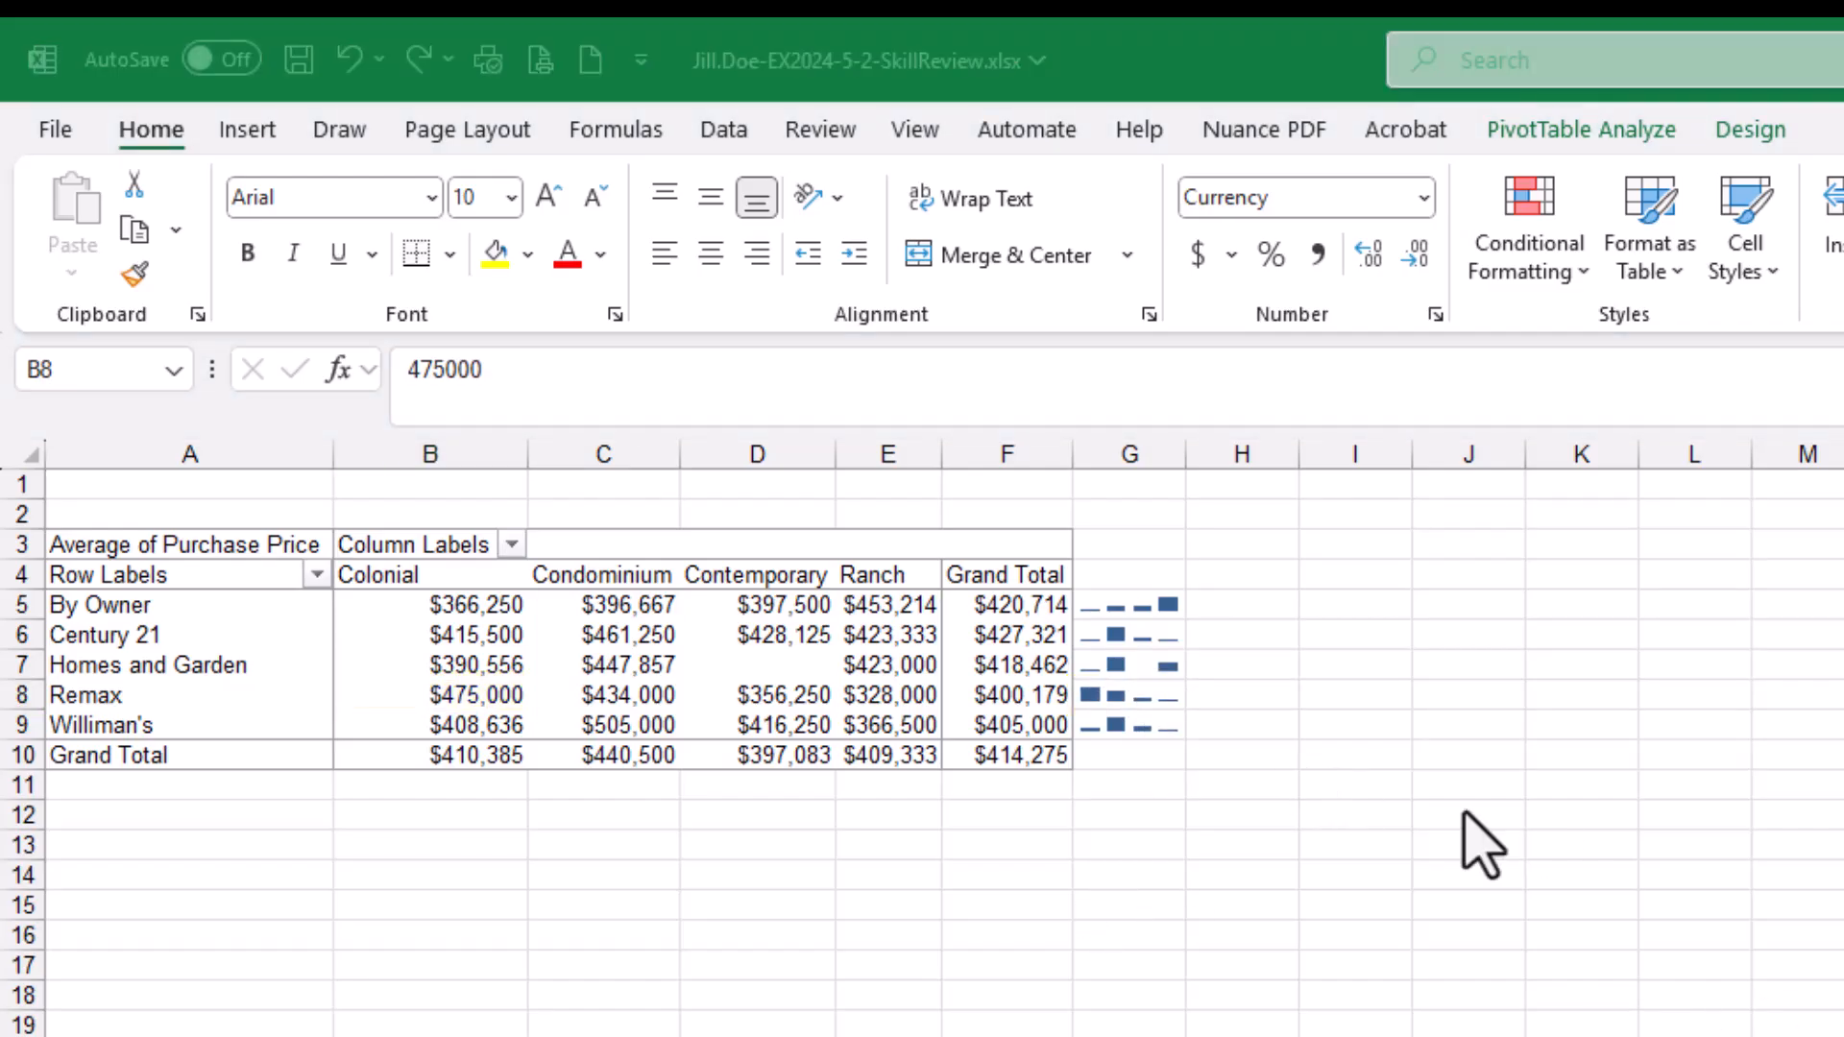
pyautogui.click(1114, 694)
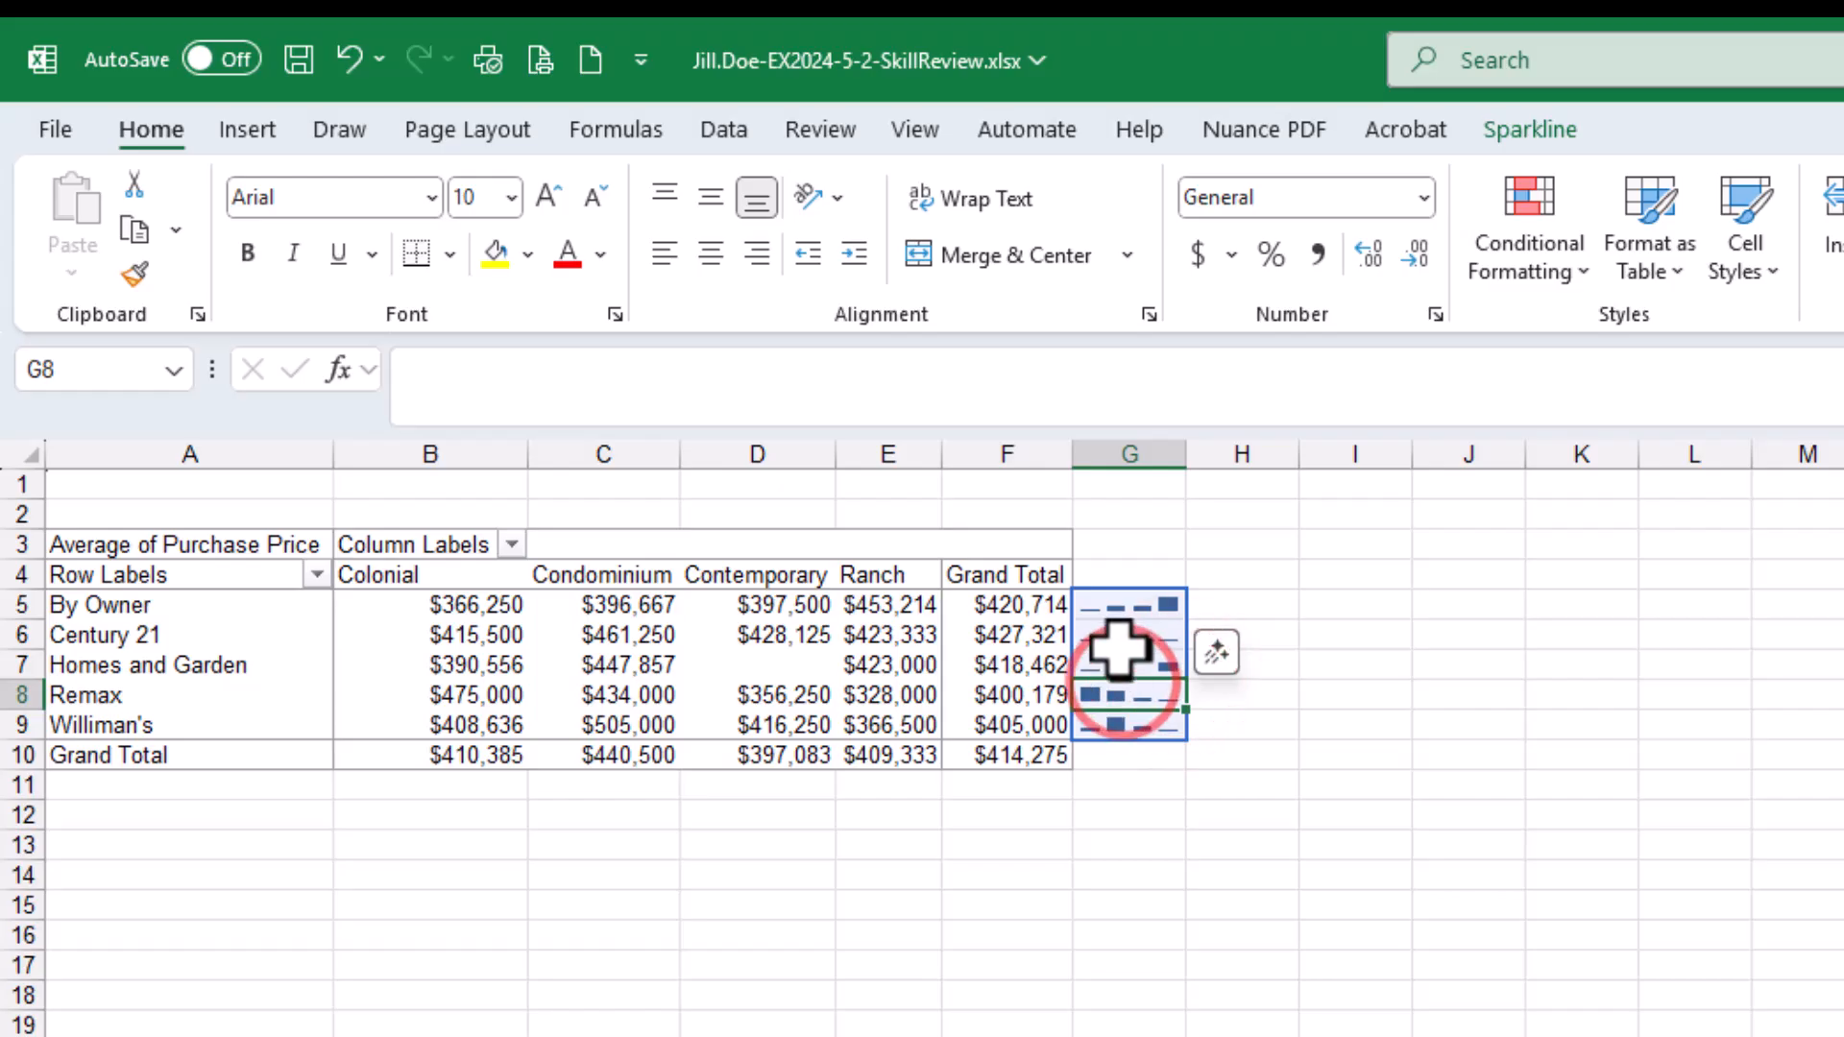
pyautogui.click(1126, 636)
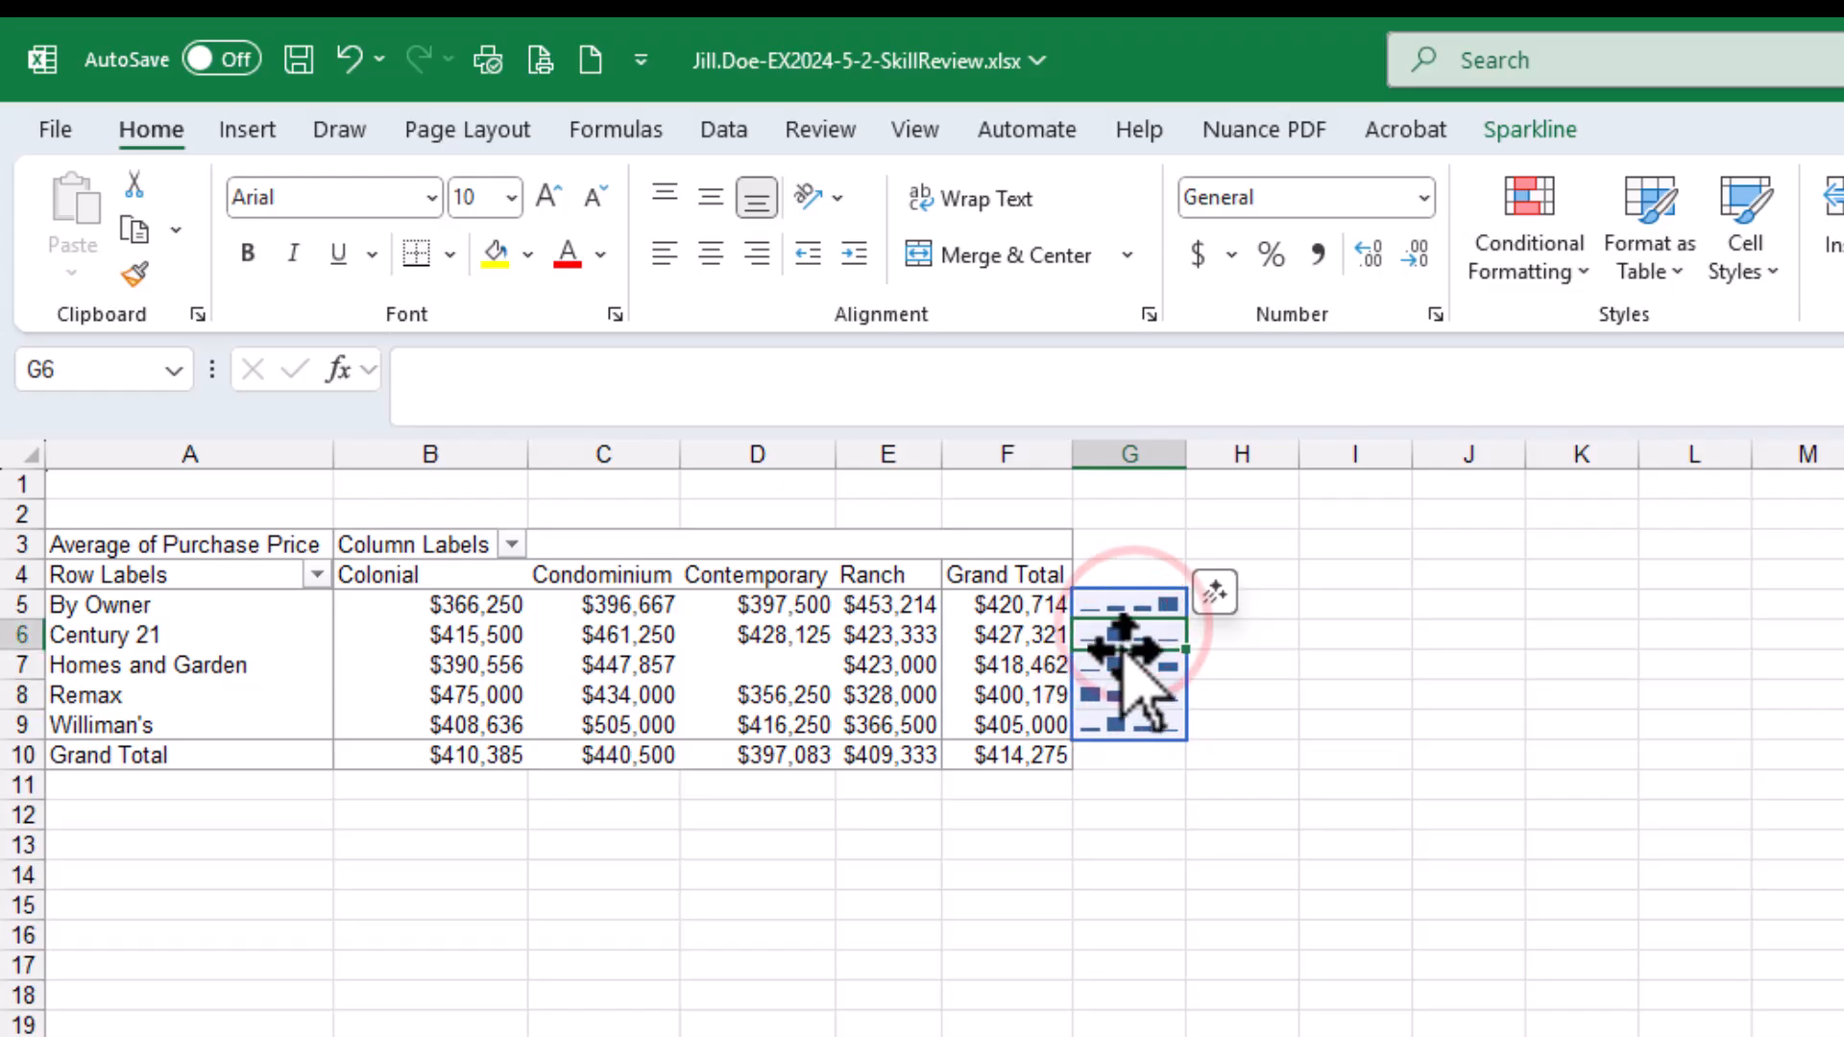
# Step: Review the available Sparkline styles, Sparkline colors and marker color options for the Sparklines group
pyautogui.click(1518, 135)
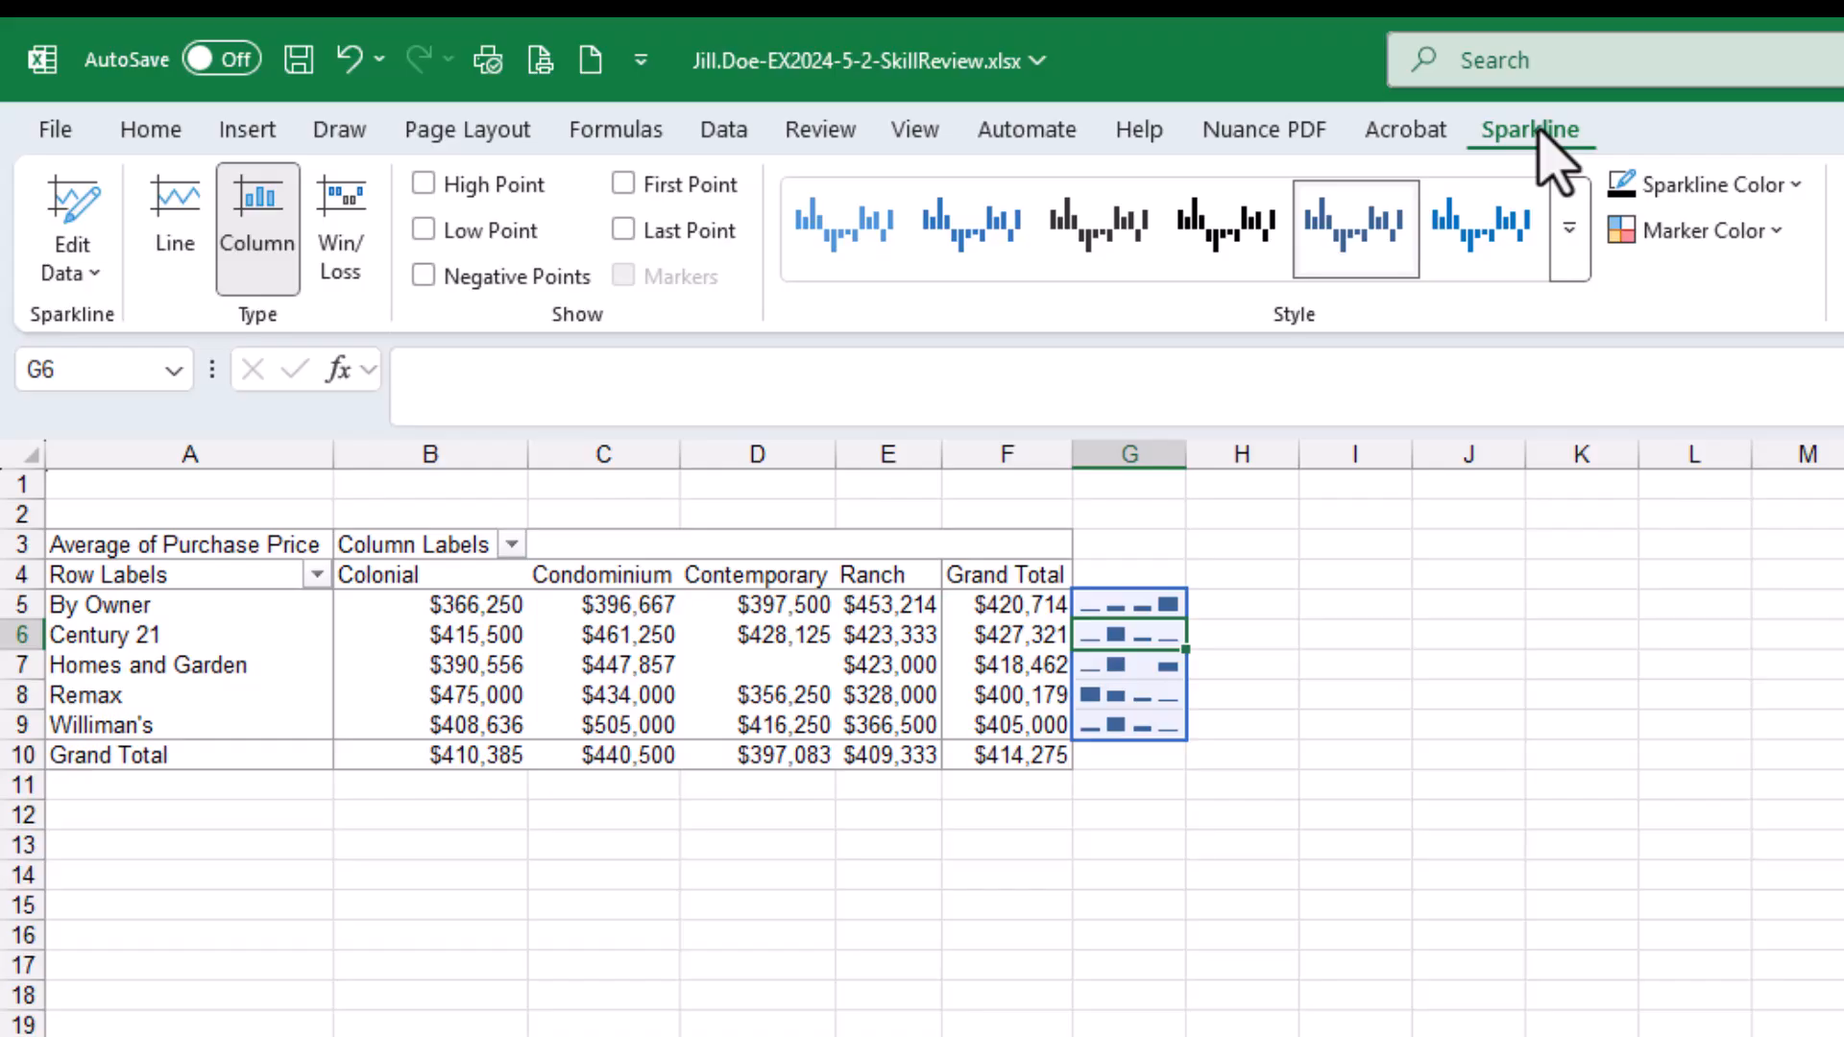
pyautogui.click(1570, 229)
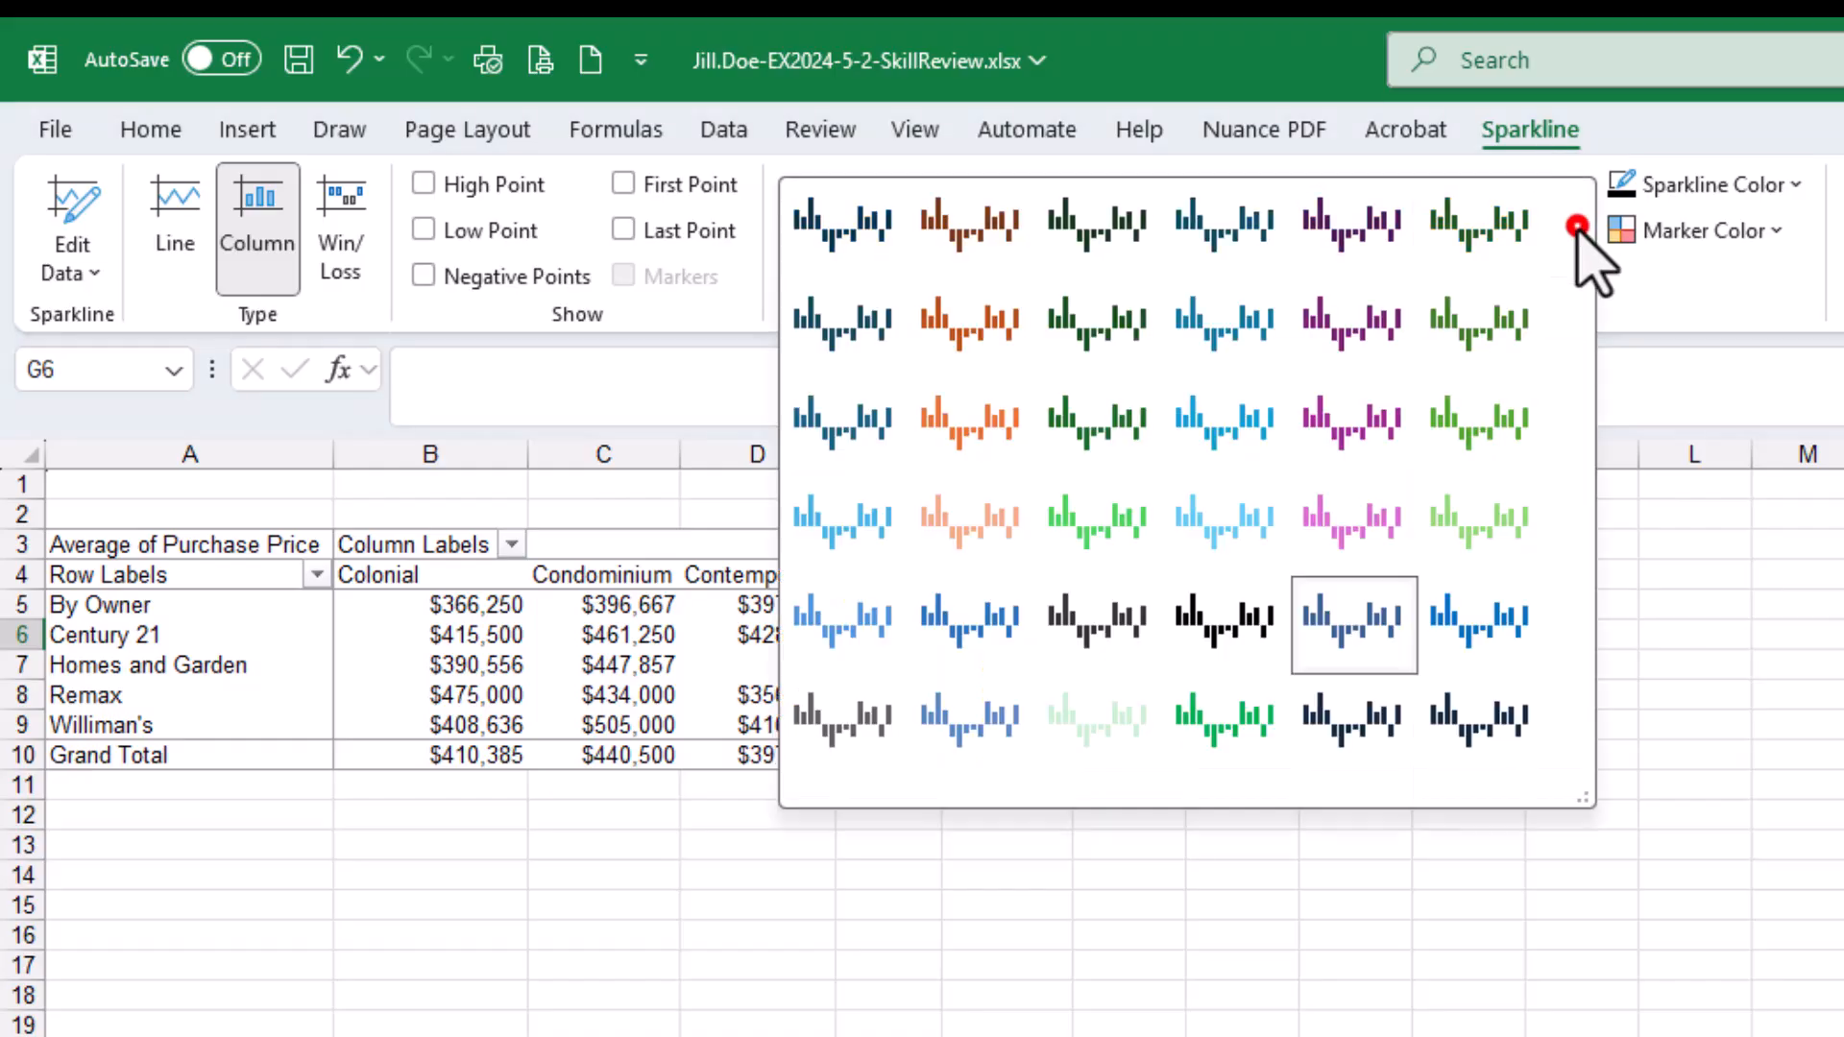
pyautogui.press('Escape')
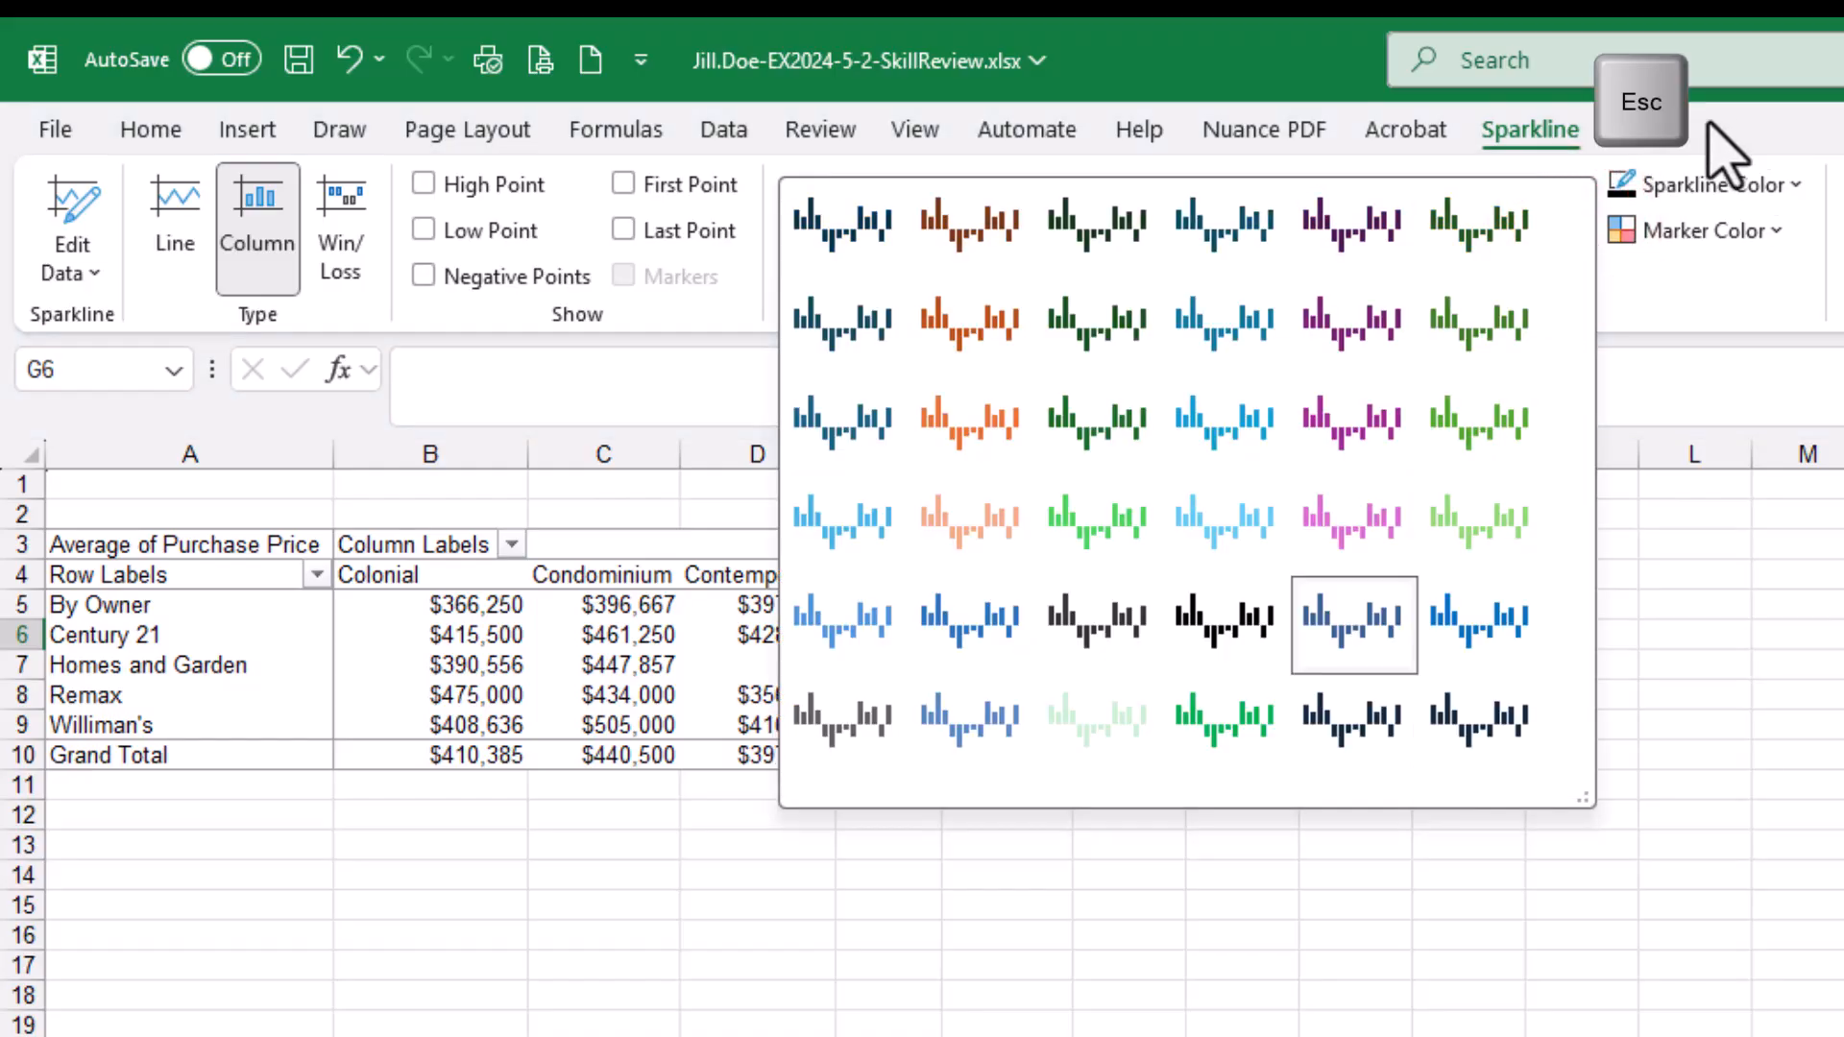
pyautogui.click(1794, 186)
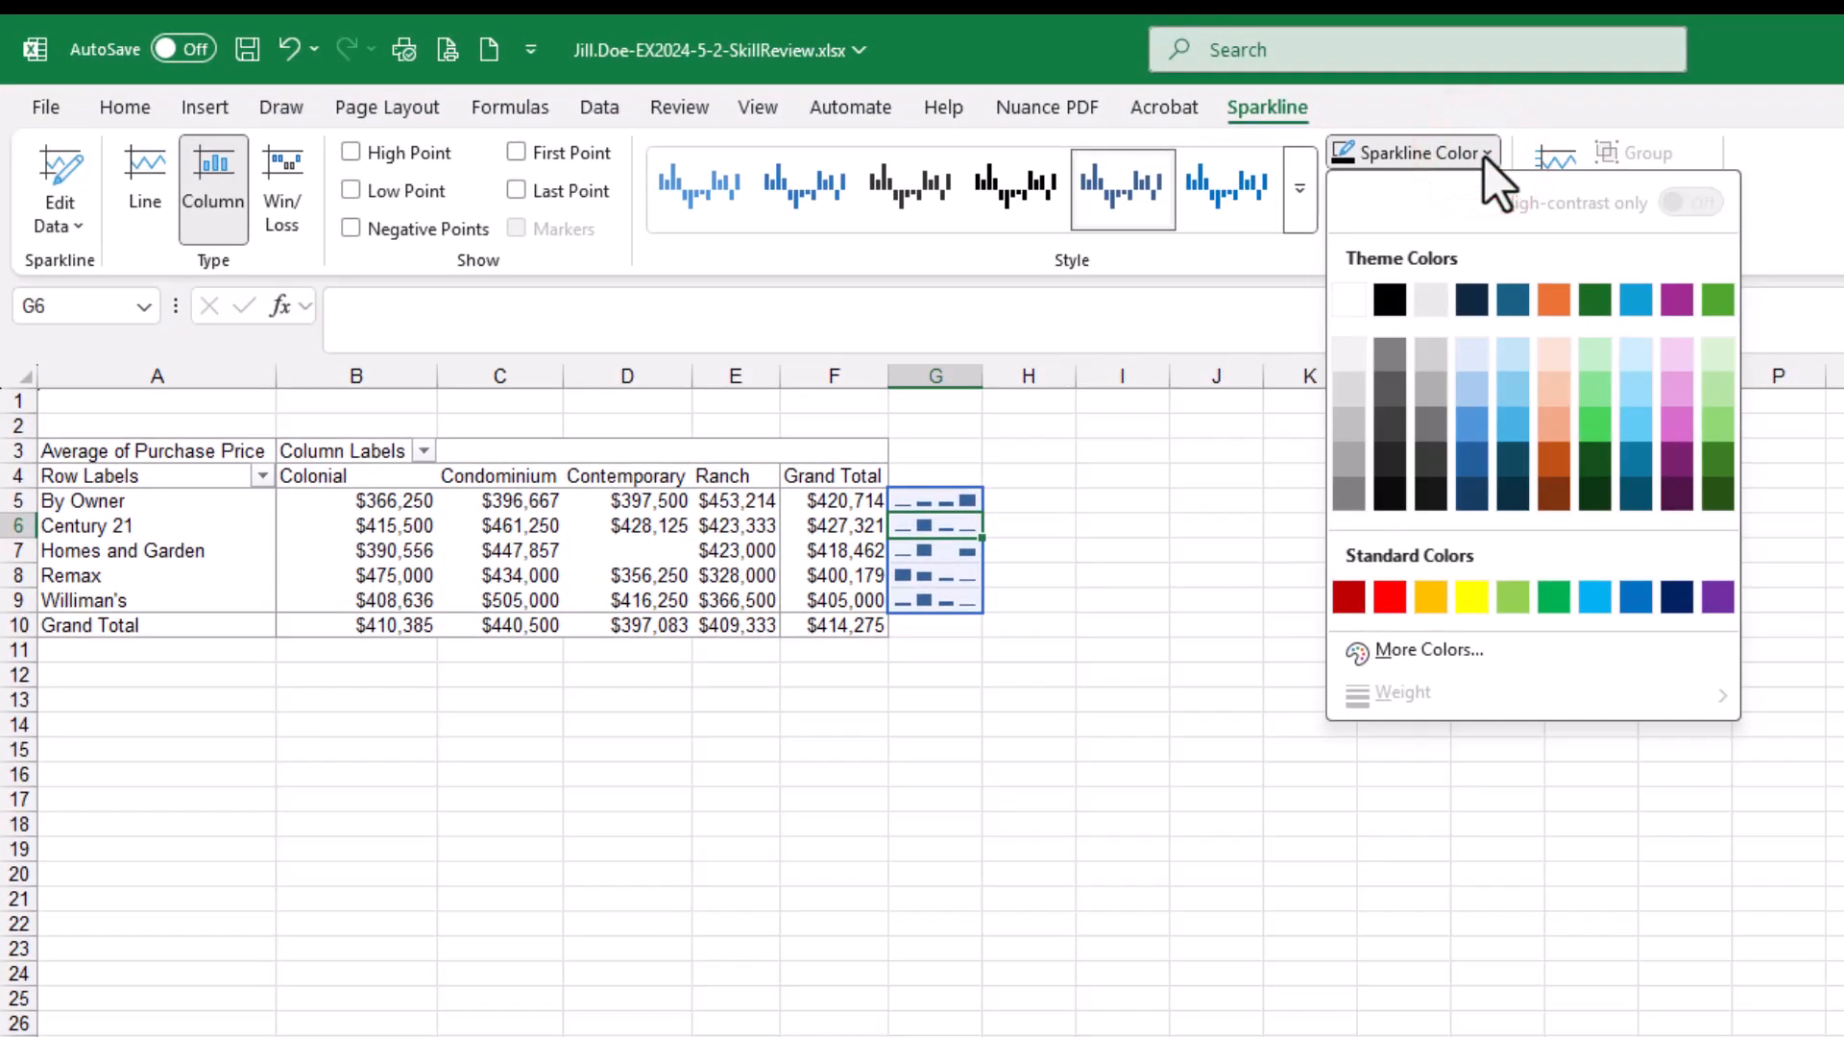
pyautogui.click(1486, 154)
pyautogui.click(1480, 192)
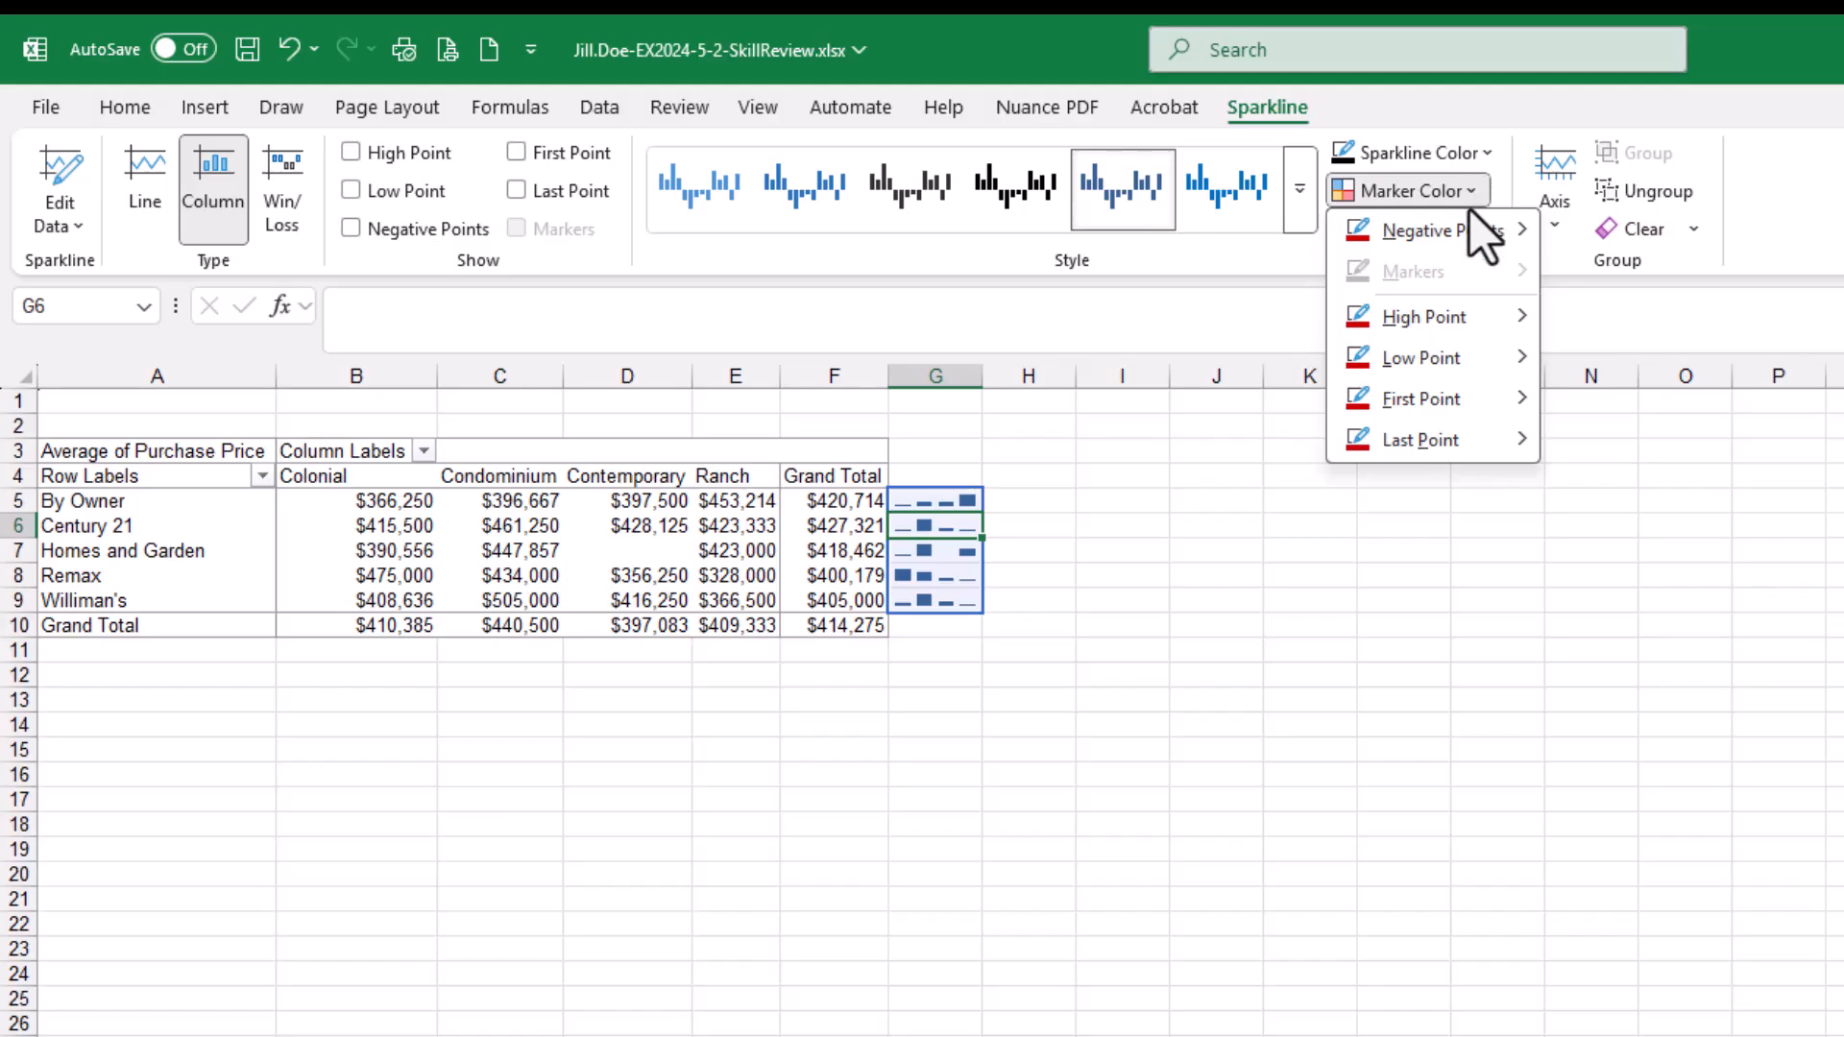
pyautogui.moveTo(1455, 248)
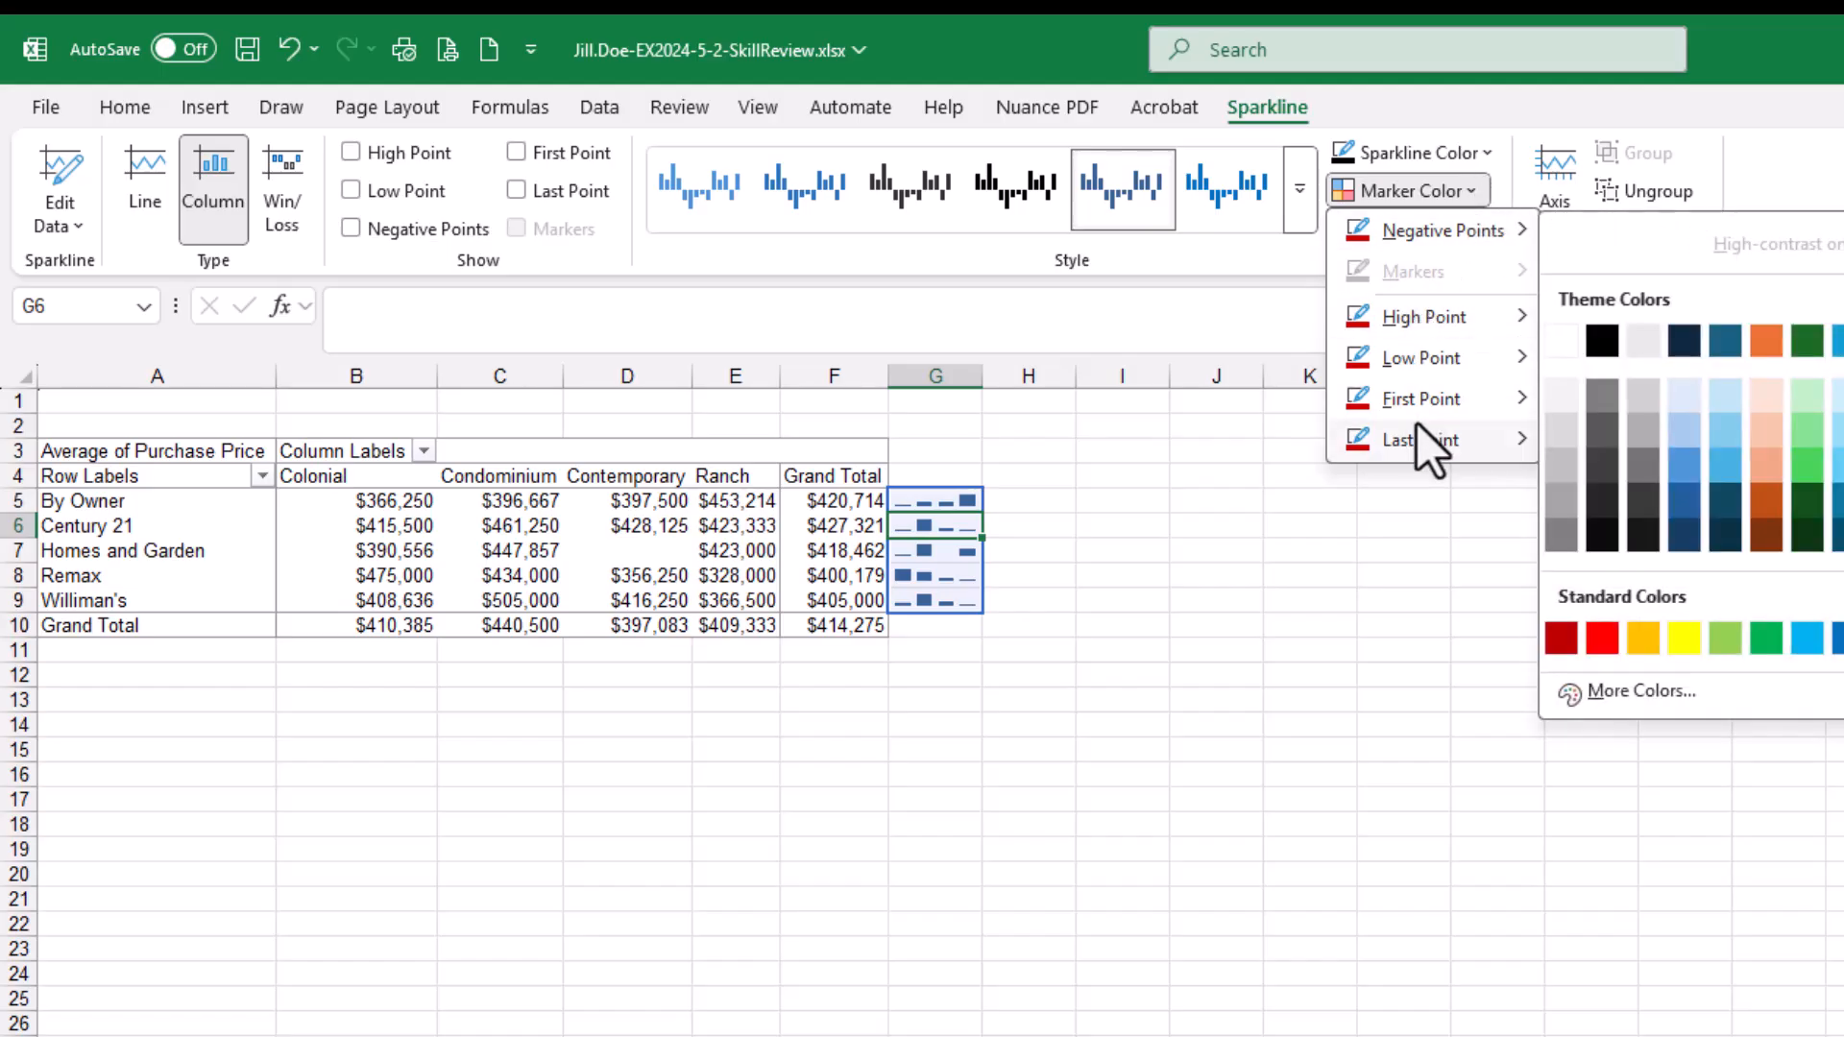
pyautogui.click(1433, 96)
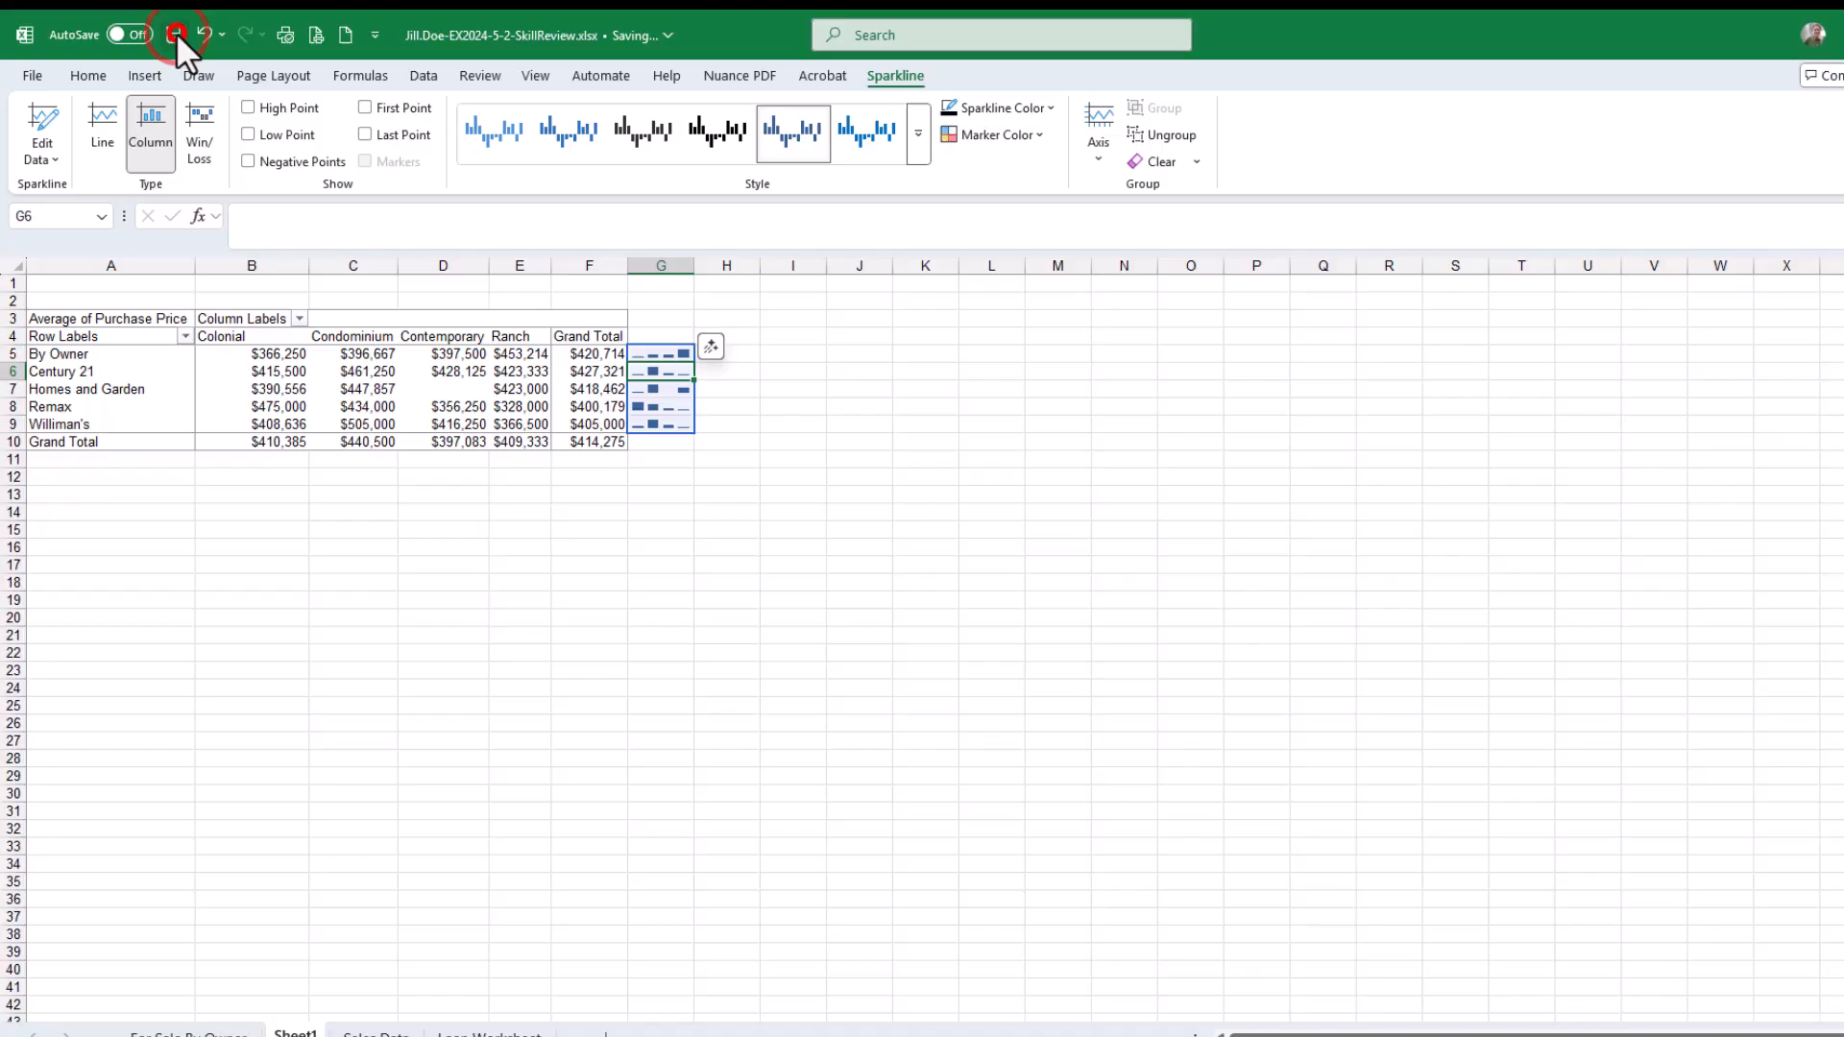
# Step: Save the workbook, and mark all five column Sparklines instructions as done in the browser's assignment checklist
pyautogui.click(246, 49)
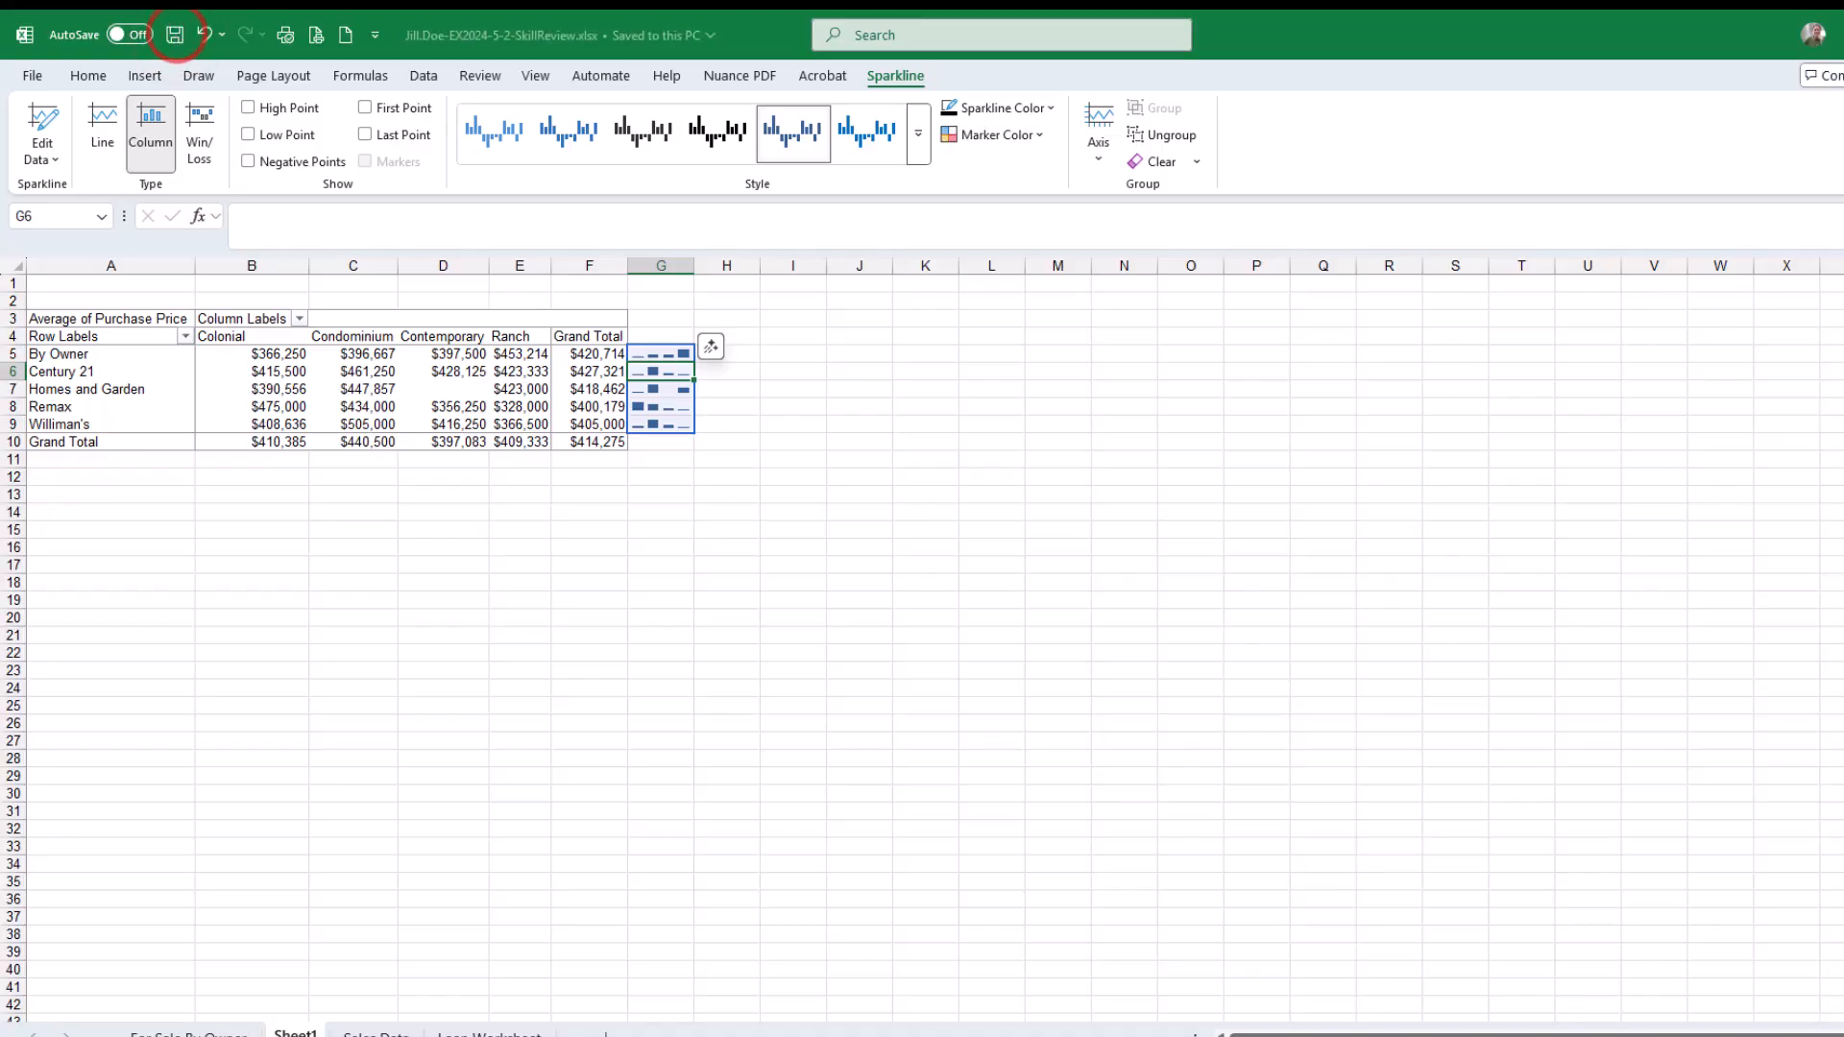
pyautogui.moveTo(1843, 81); pyautogui.dragTo(1135, 100)
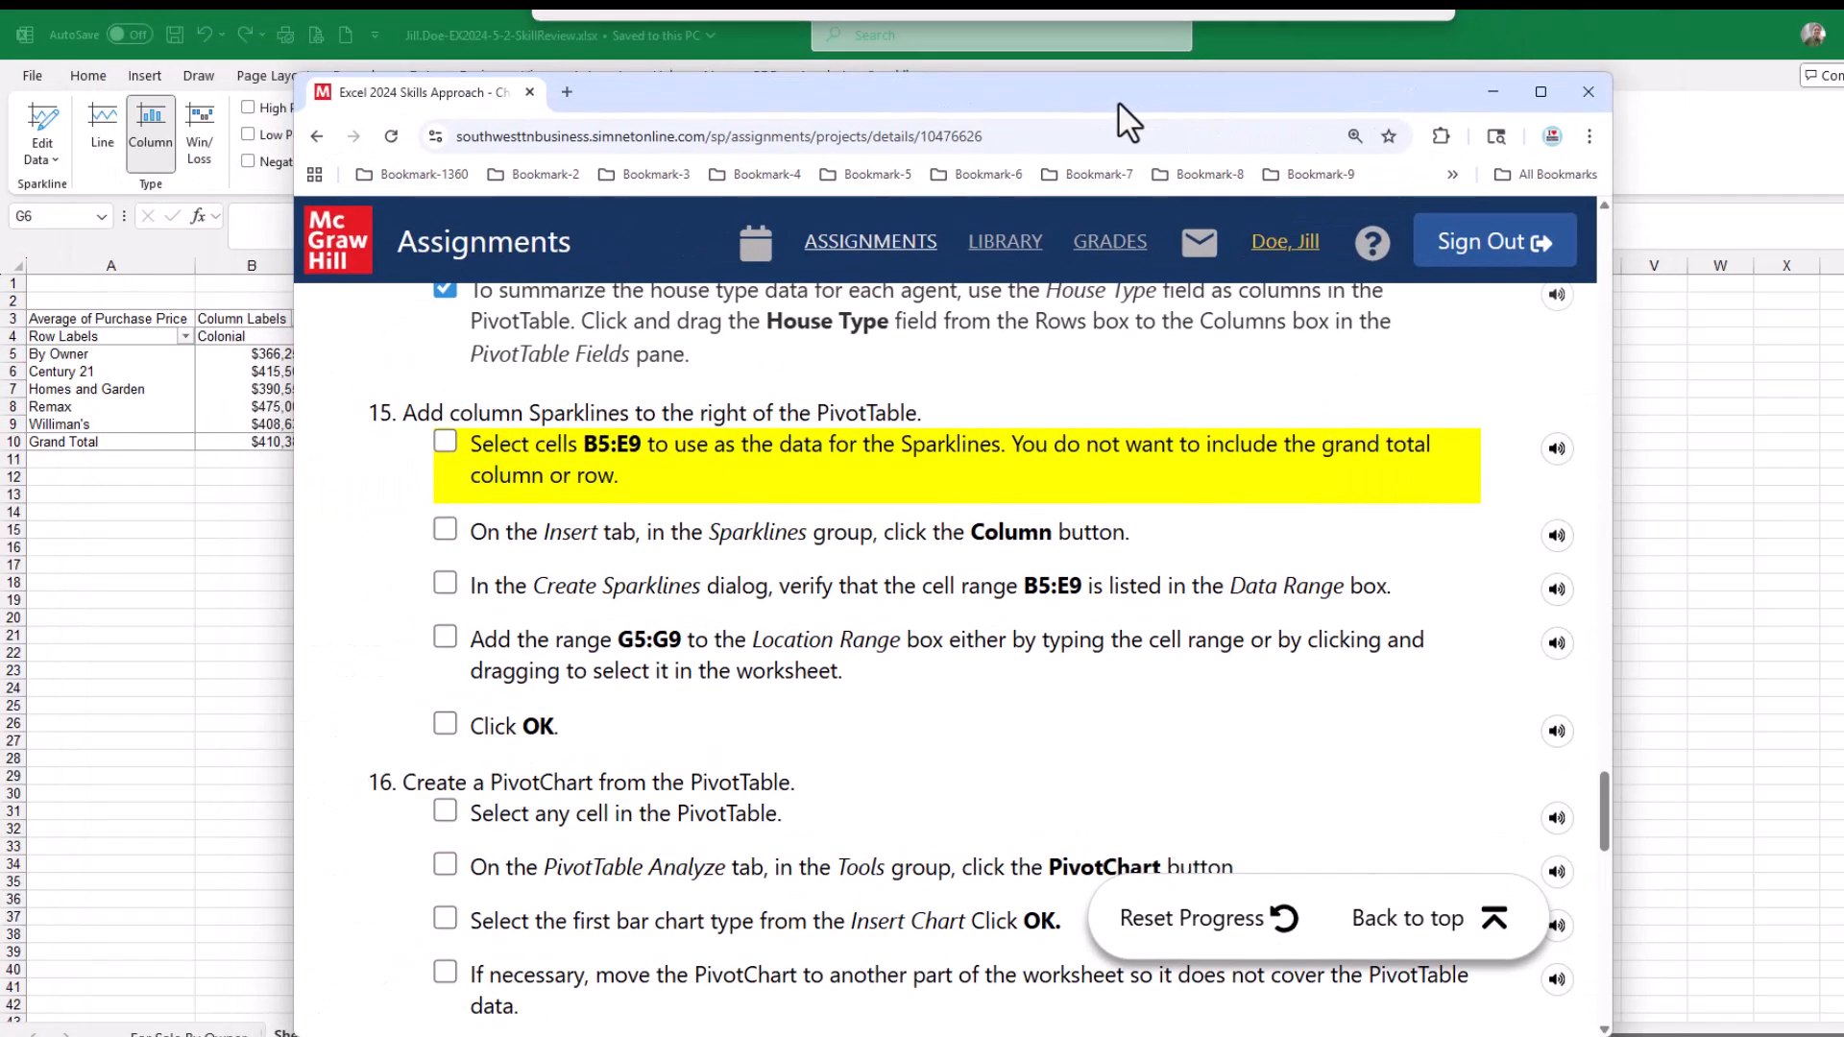
pyautogui.click(444, 438)
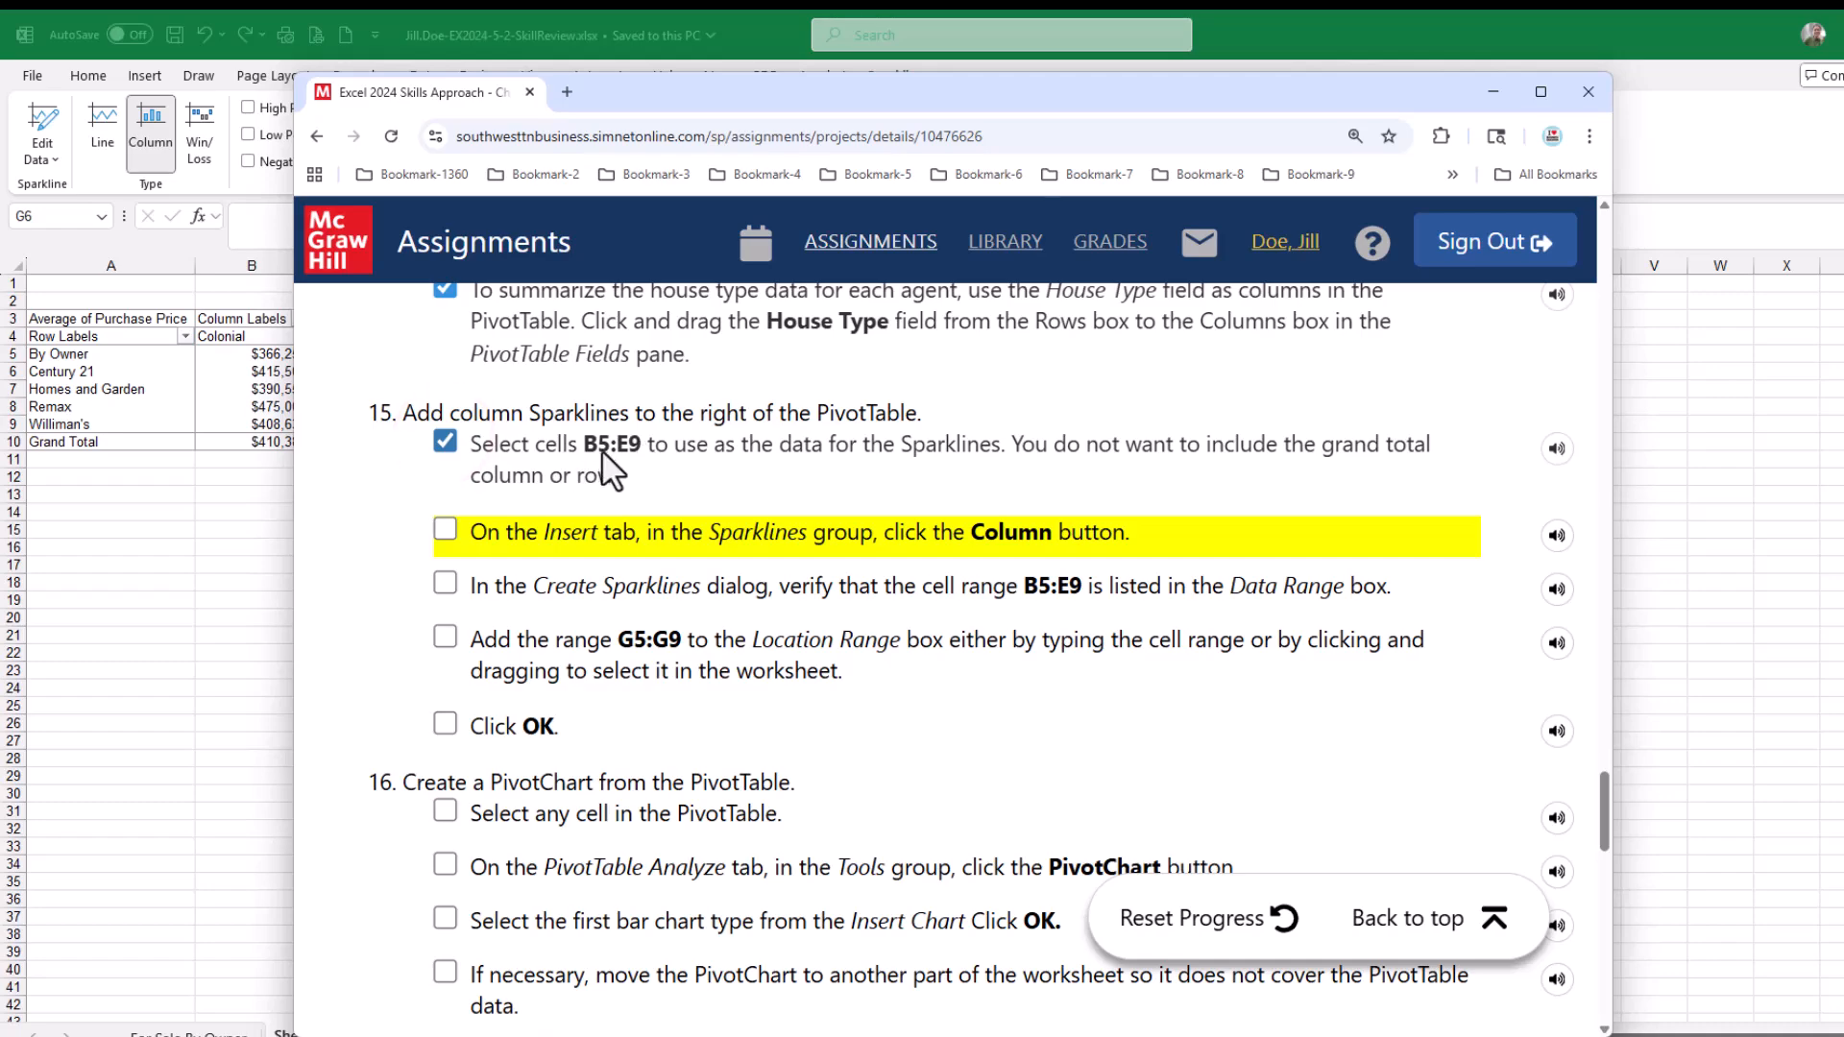
pyautogui.click(445, 529)
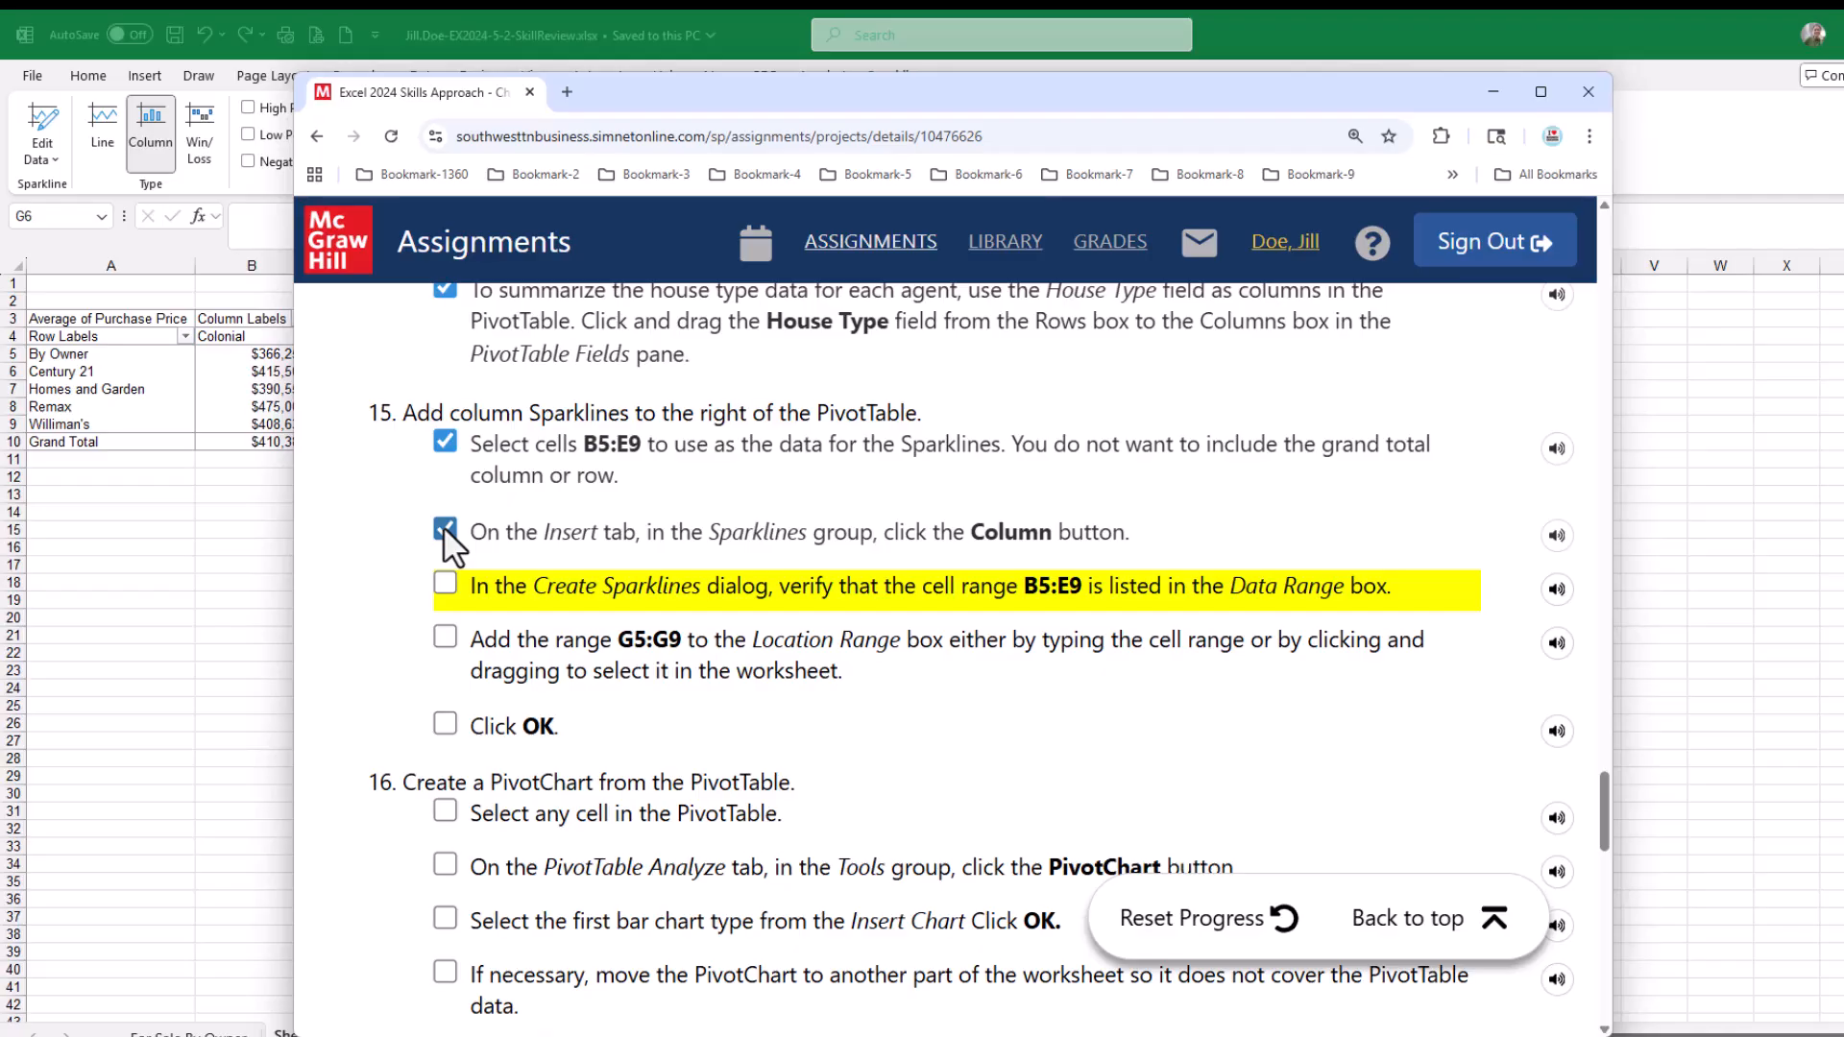
pyautogui.click(448, 581)
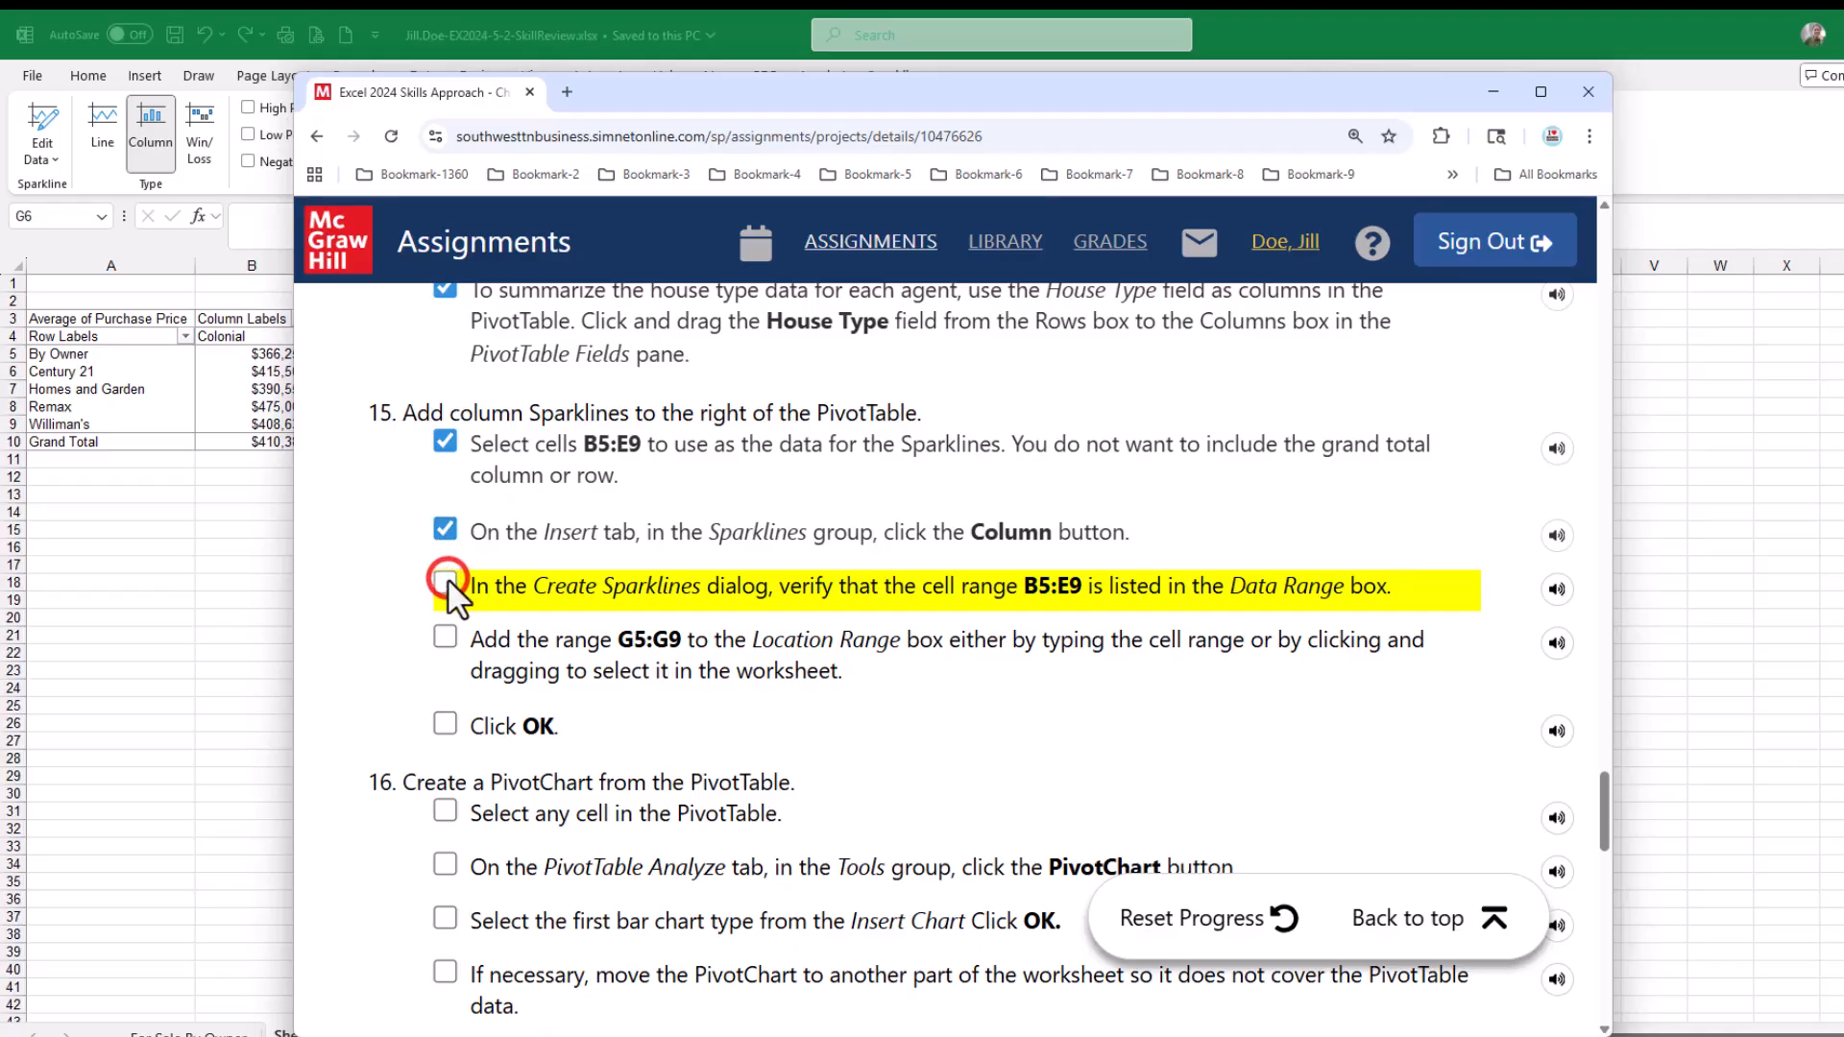
pyautogui.click(446, 636)
pyautogui.click(445, 725)
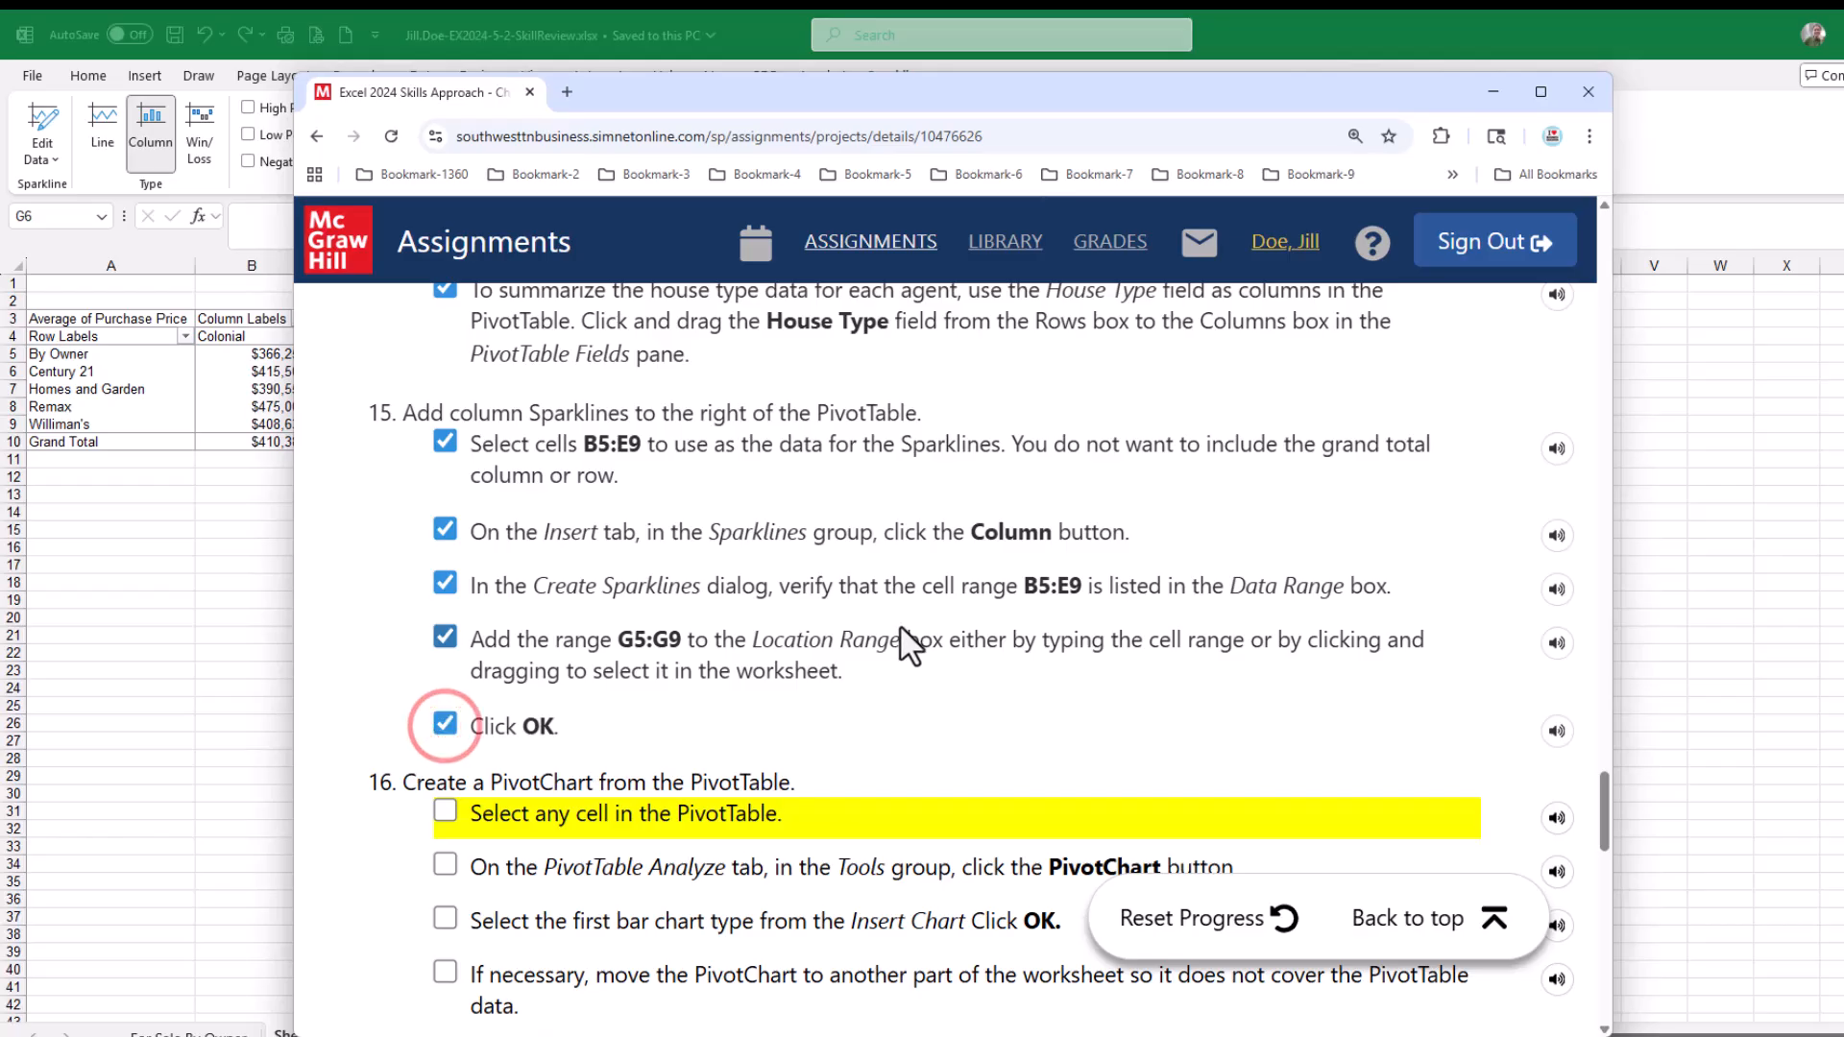
# Step: Read the checklist's instructions for creating a PivotChart from the PivotTable, and return to the Excel worksheet
pyautogui.scroll(-4, 911, 643)
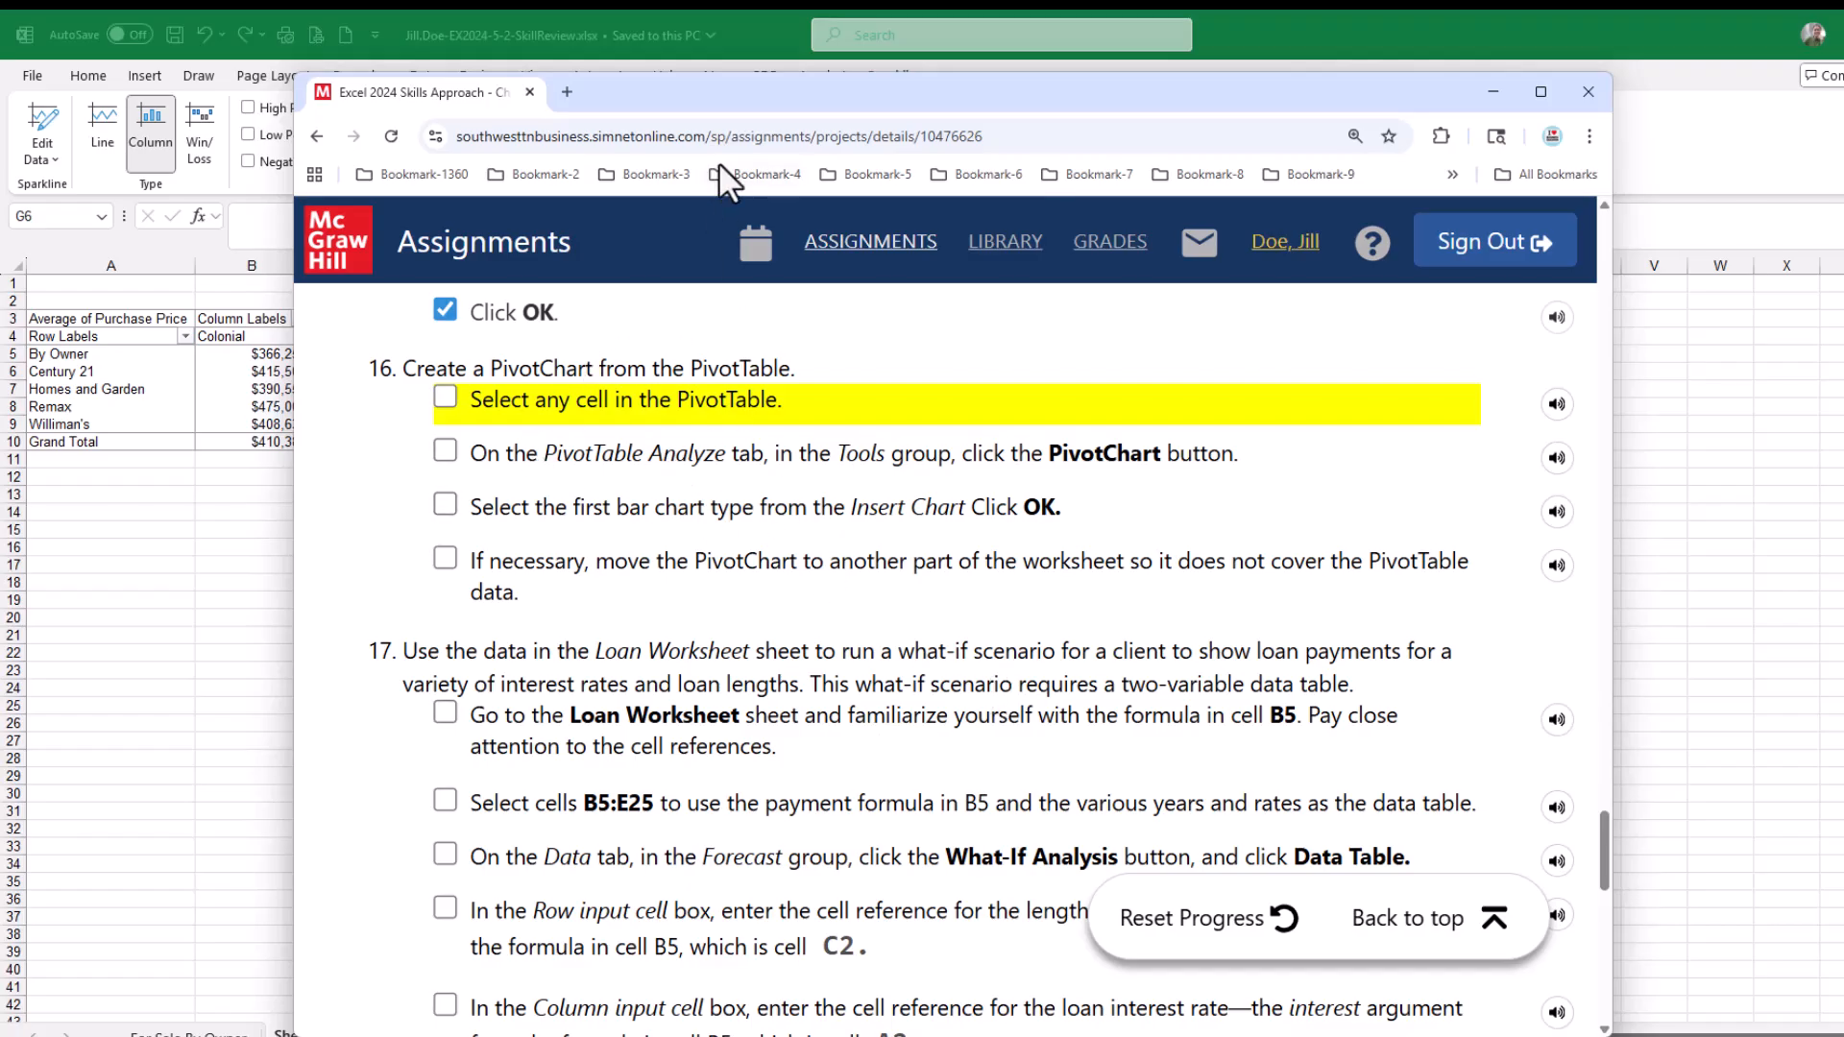
pyautogui.click(718, 92)
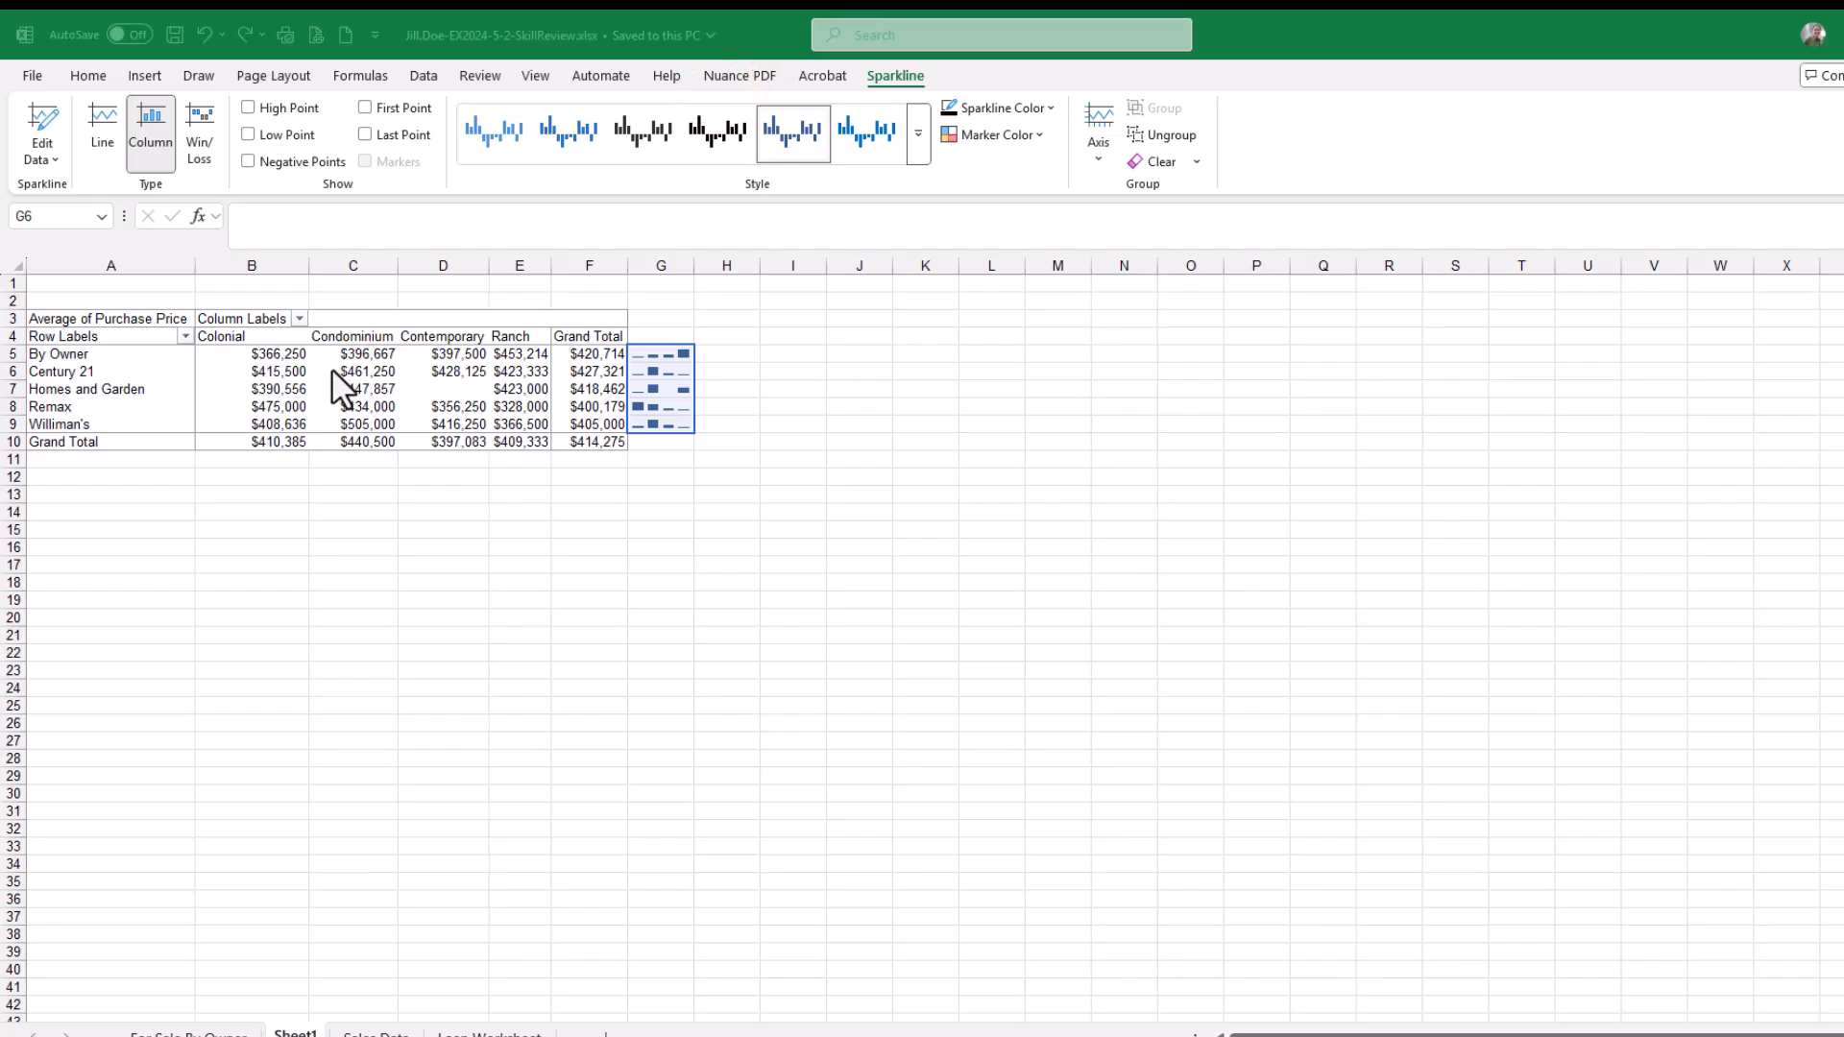
# Step: Insert a Clustered Bar PivotChart based on the PivotTable
pyautogui.click(364, 384)
pyautogui.click(363, 390)
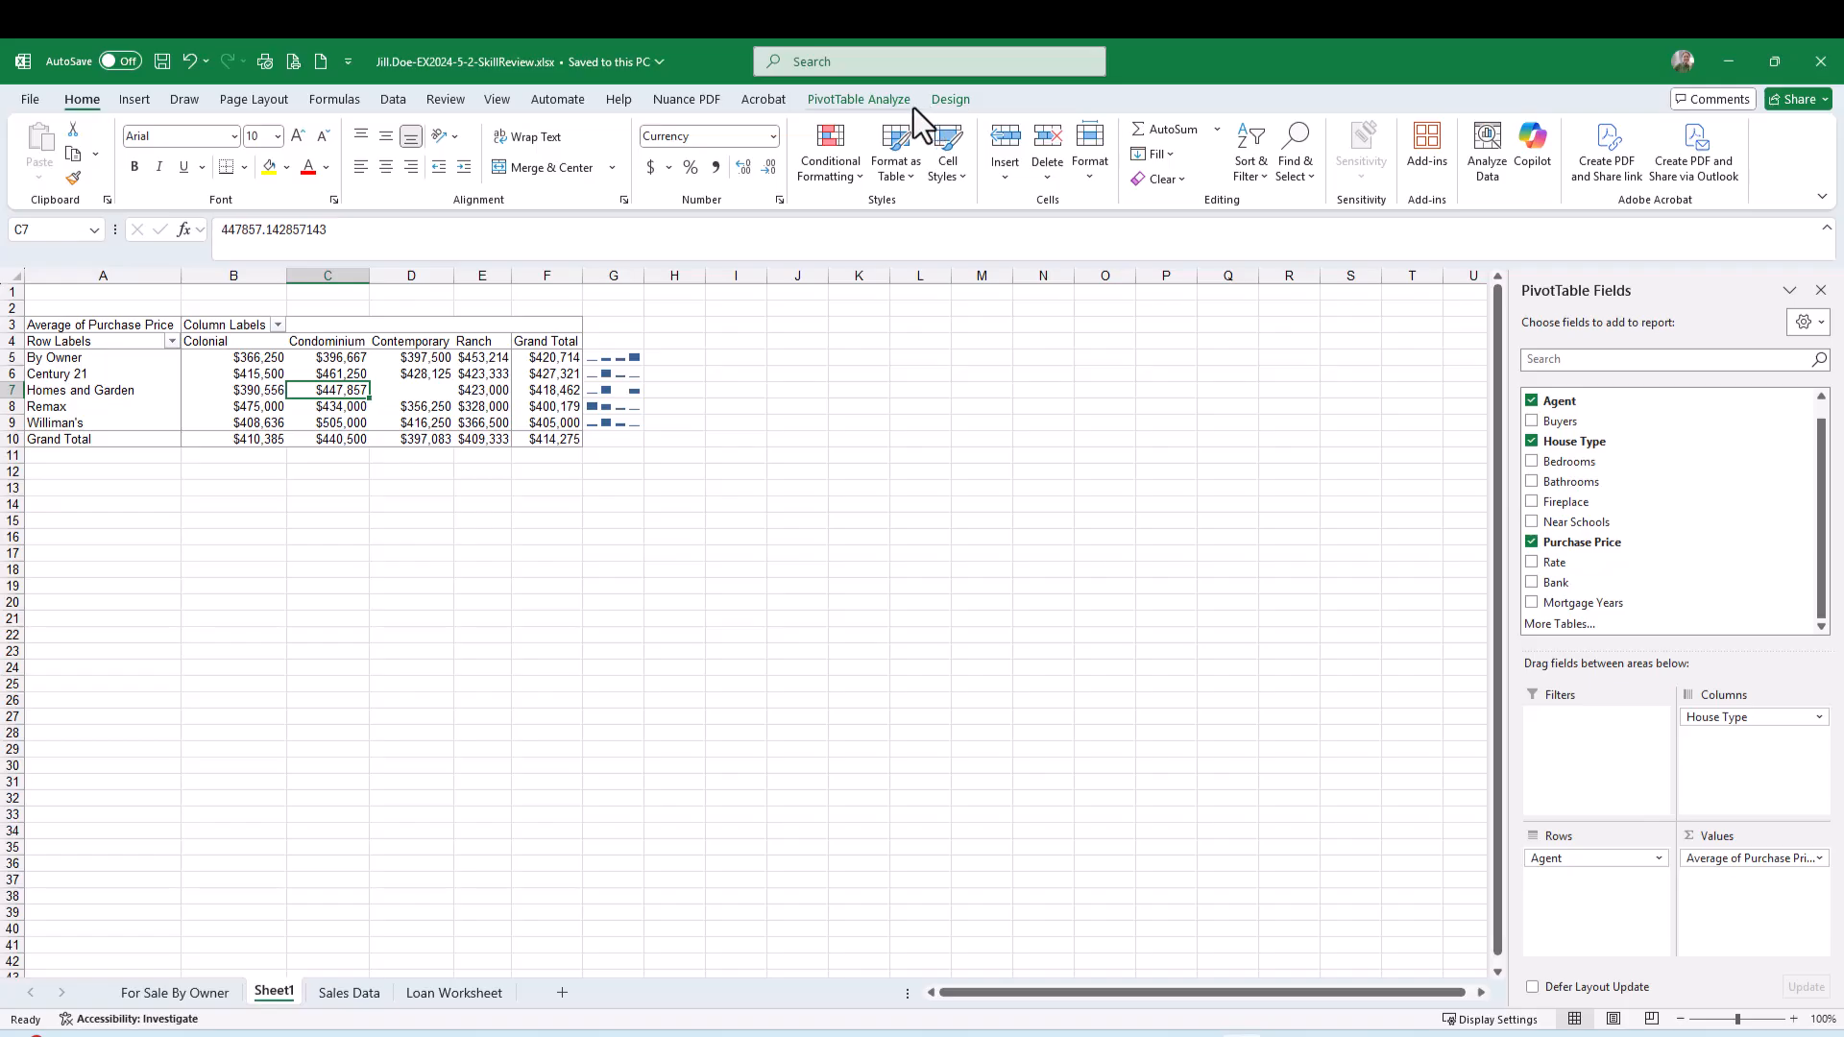
pyautogui.click(882, 101)
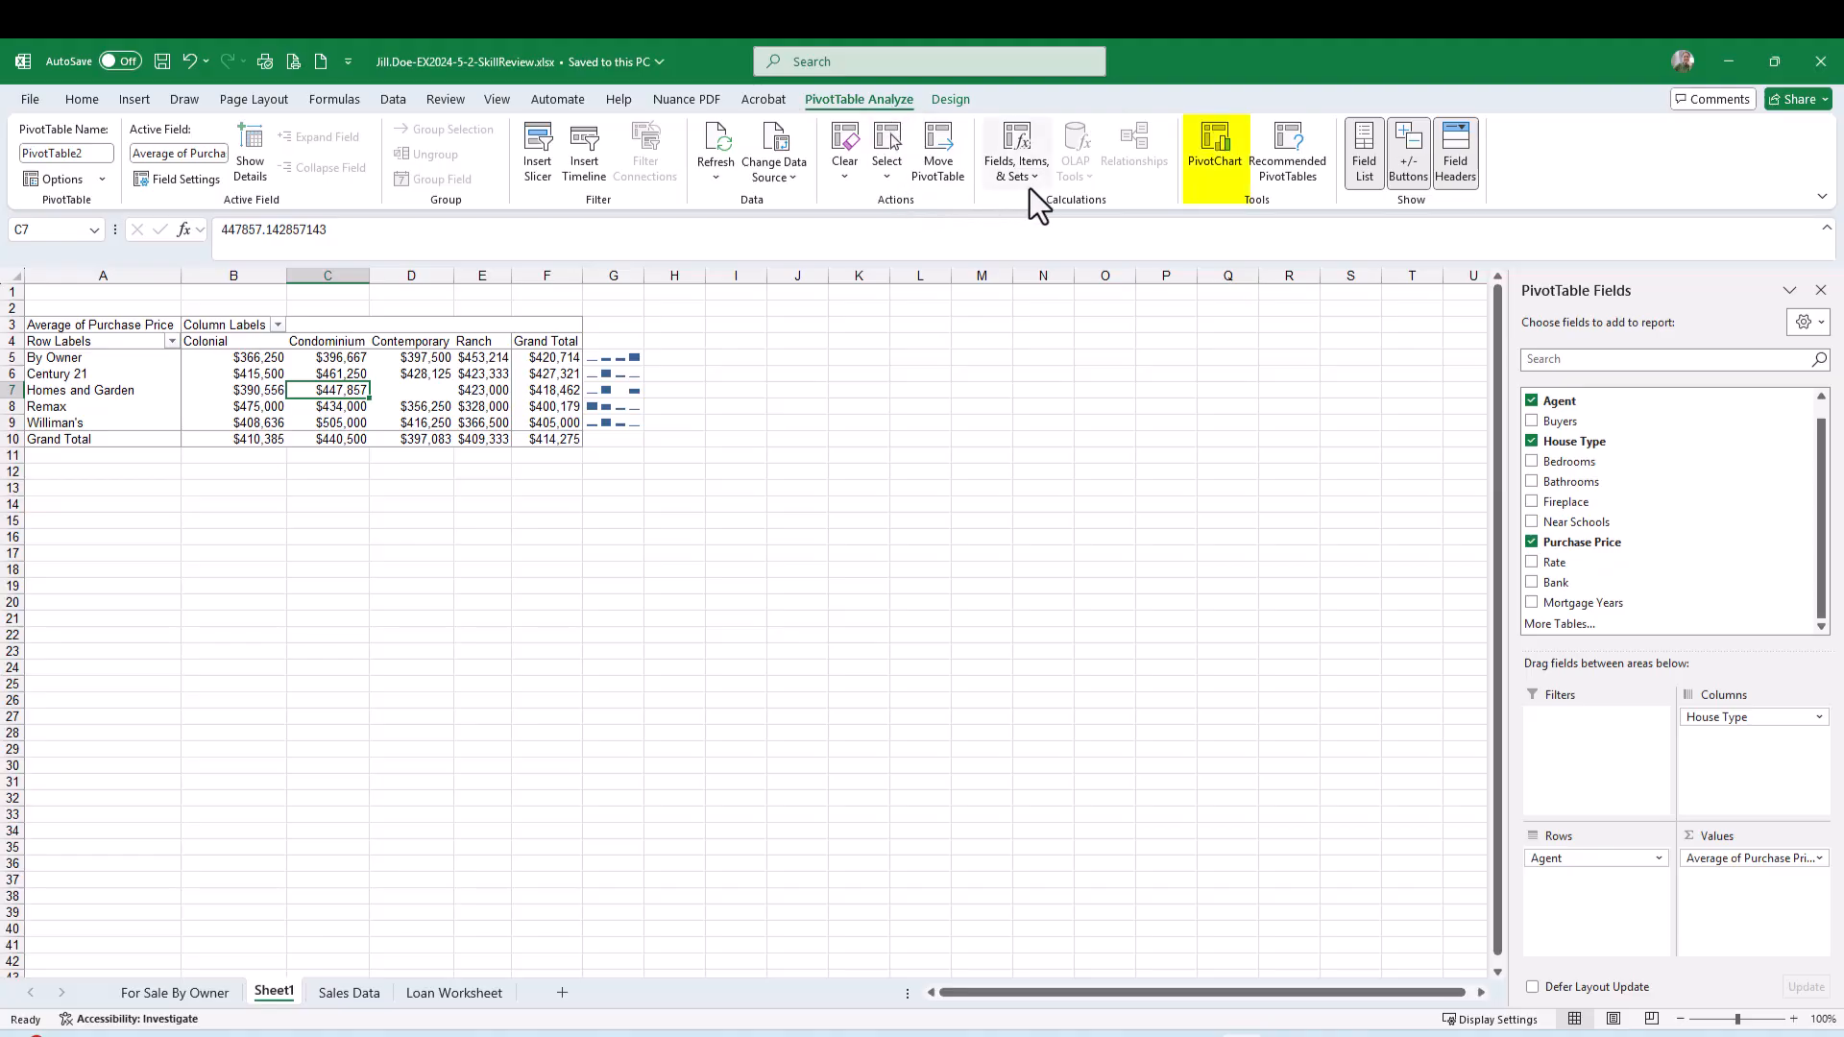
pyautogui.click(1218, 159)
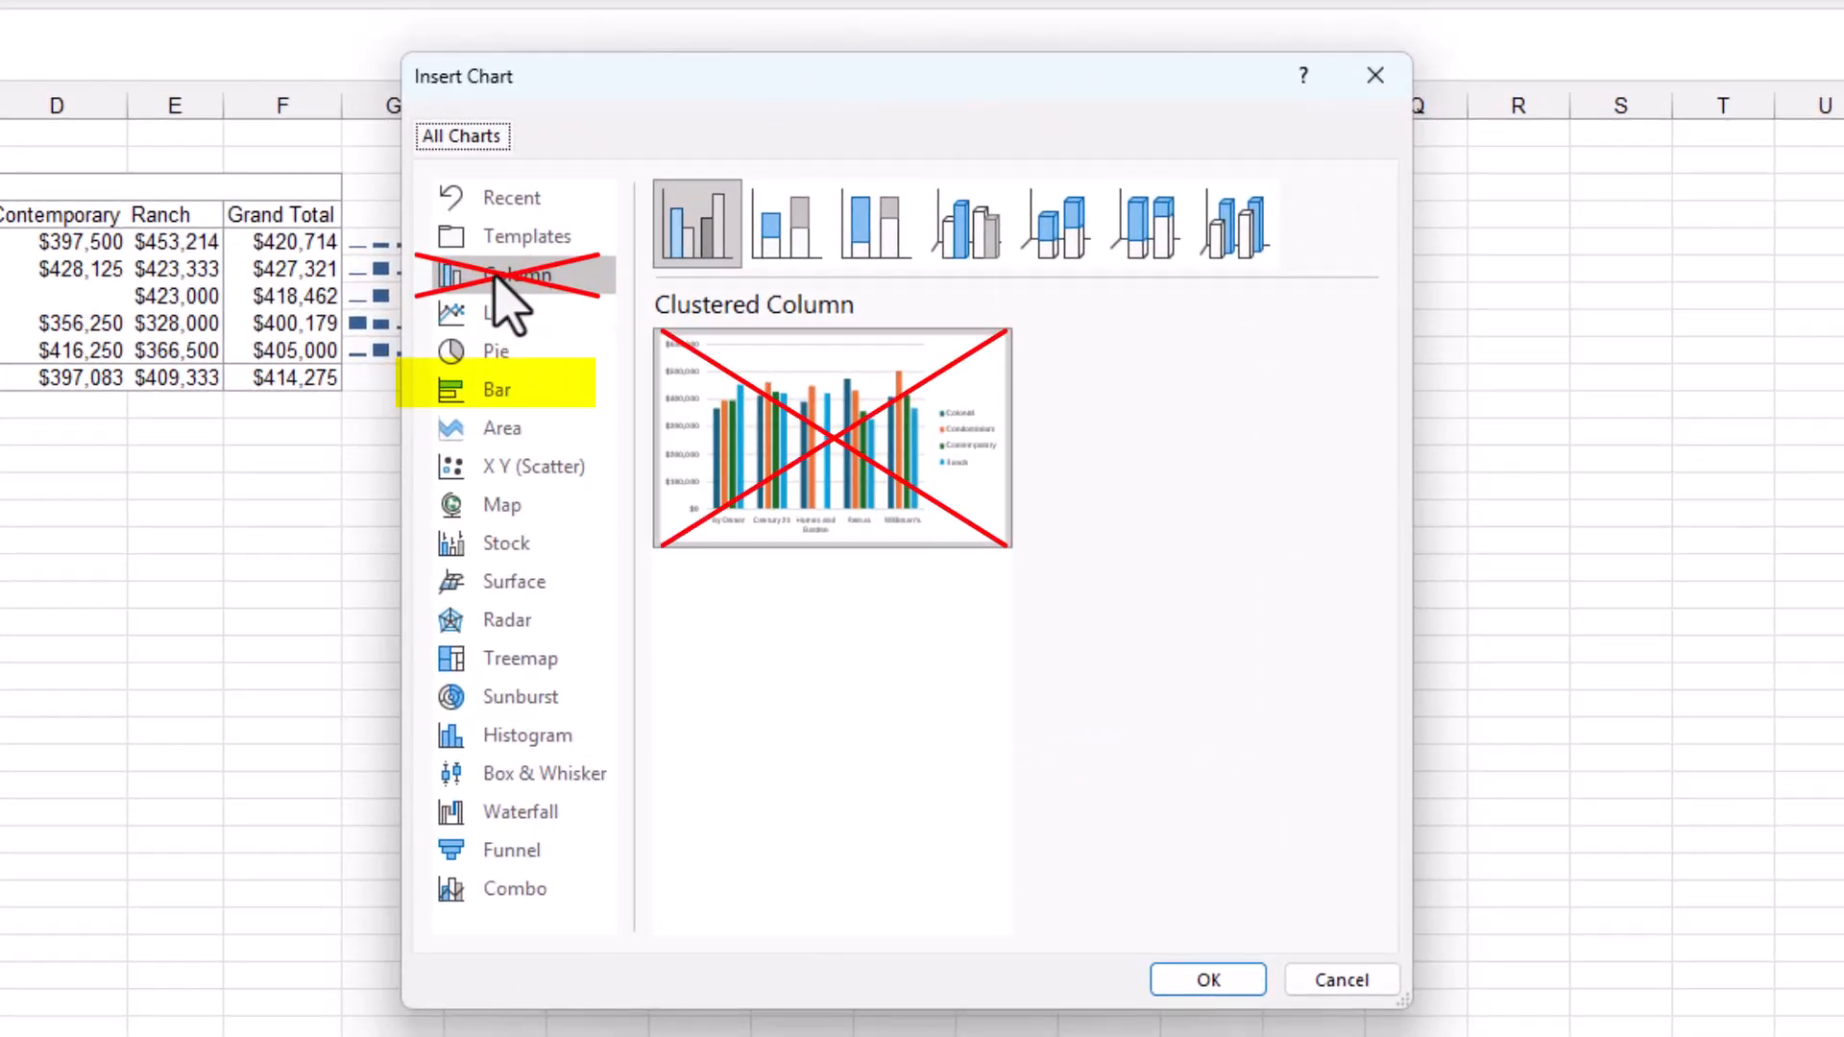
pyautogui.moveTo(808, 423)
pyautogui.moveTo(836, 485)
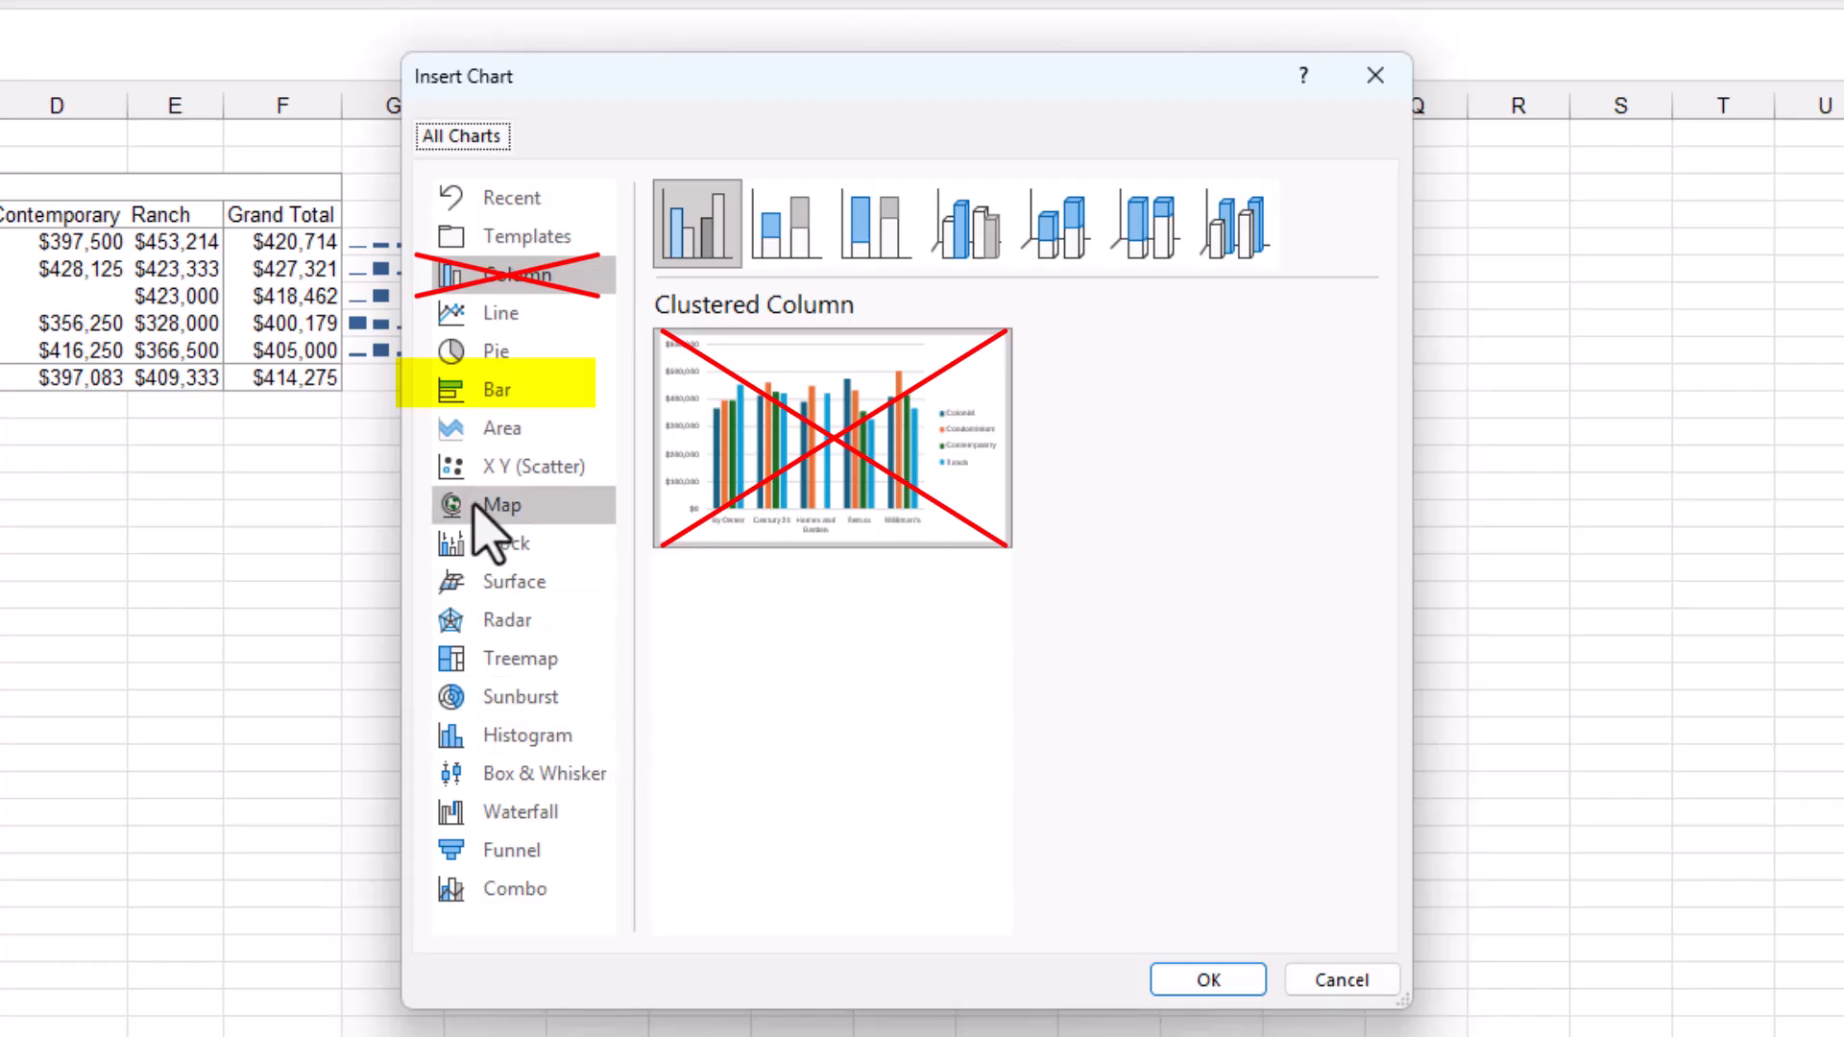
pyautogui.click(476, 394)
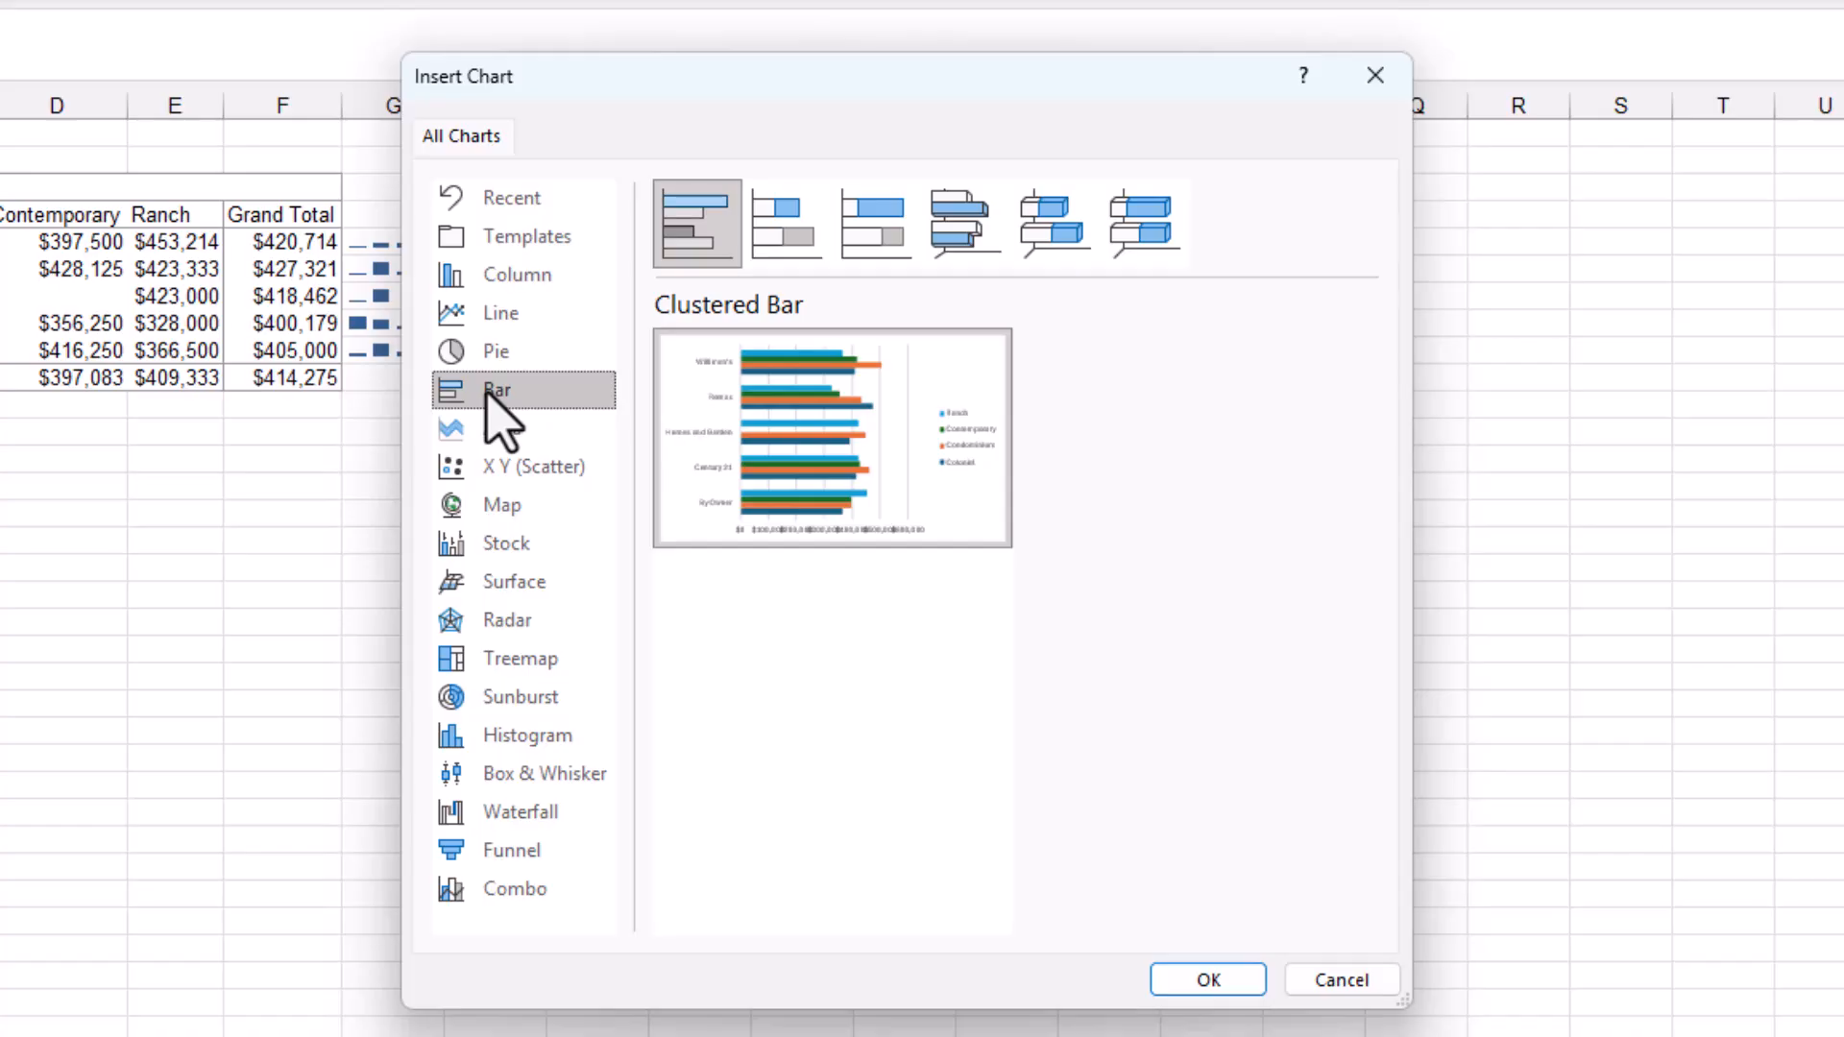
pyautogui.moveTo(914, 461)
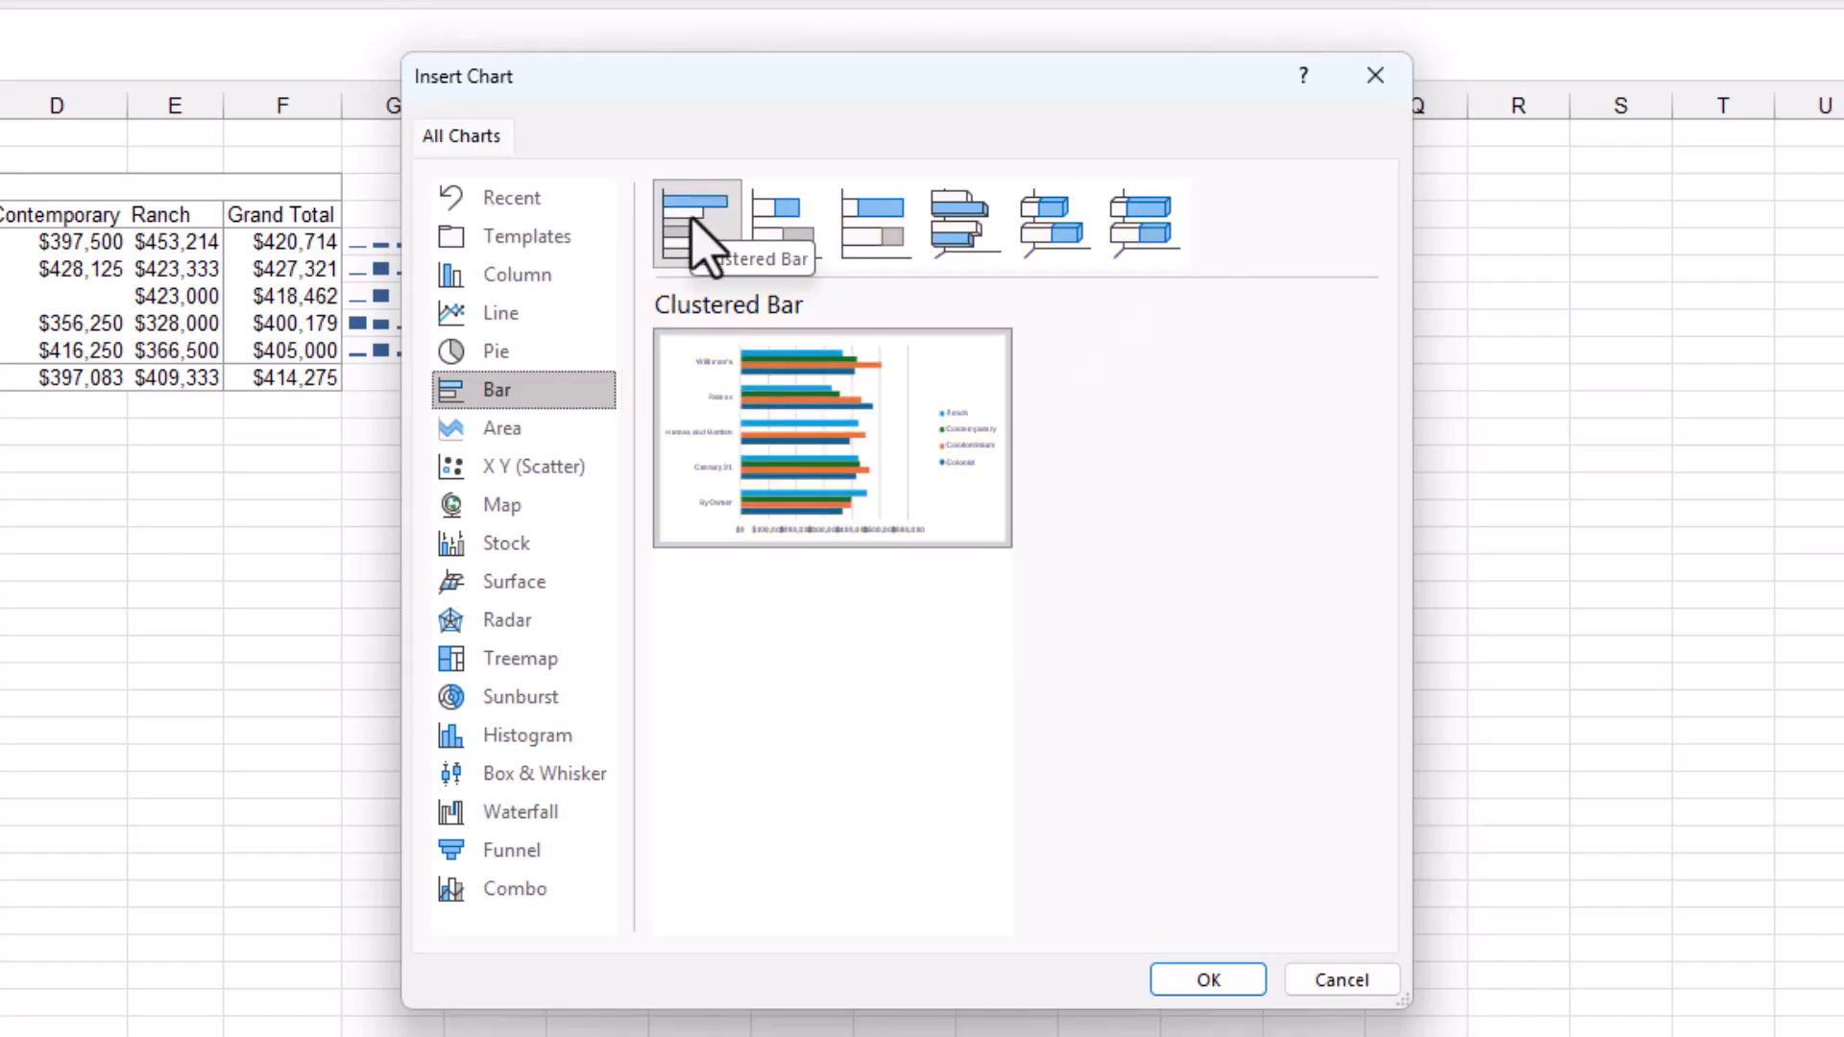
pyautogui.click(1208, 980)
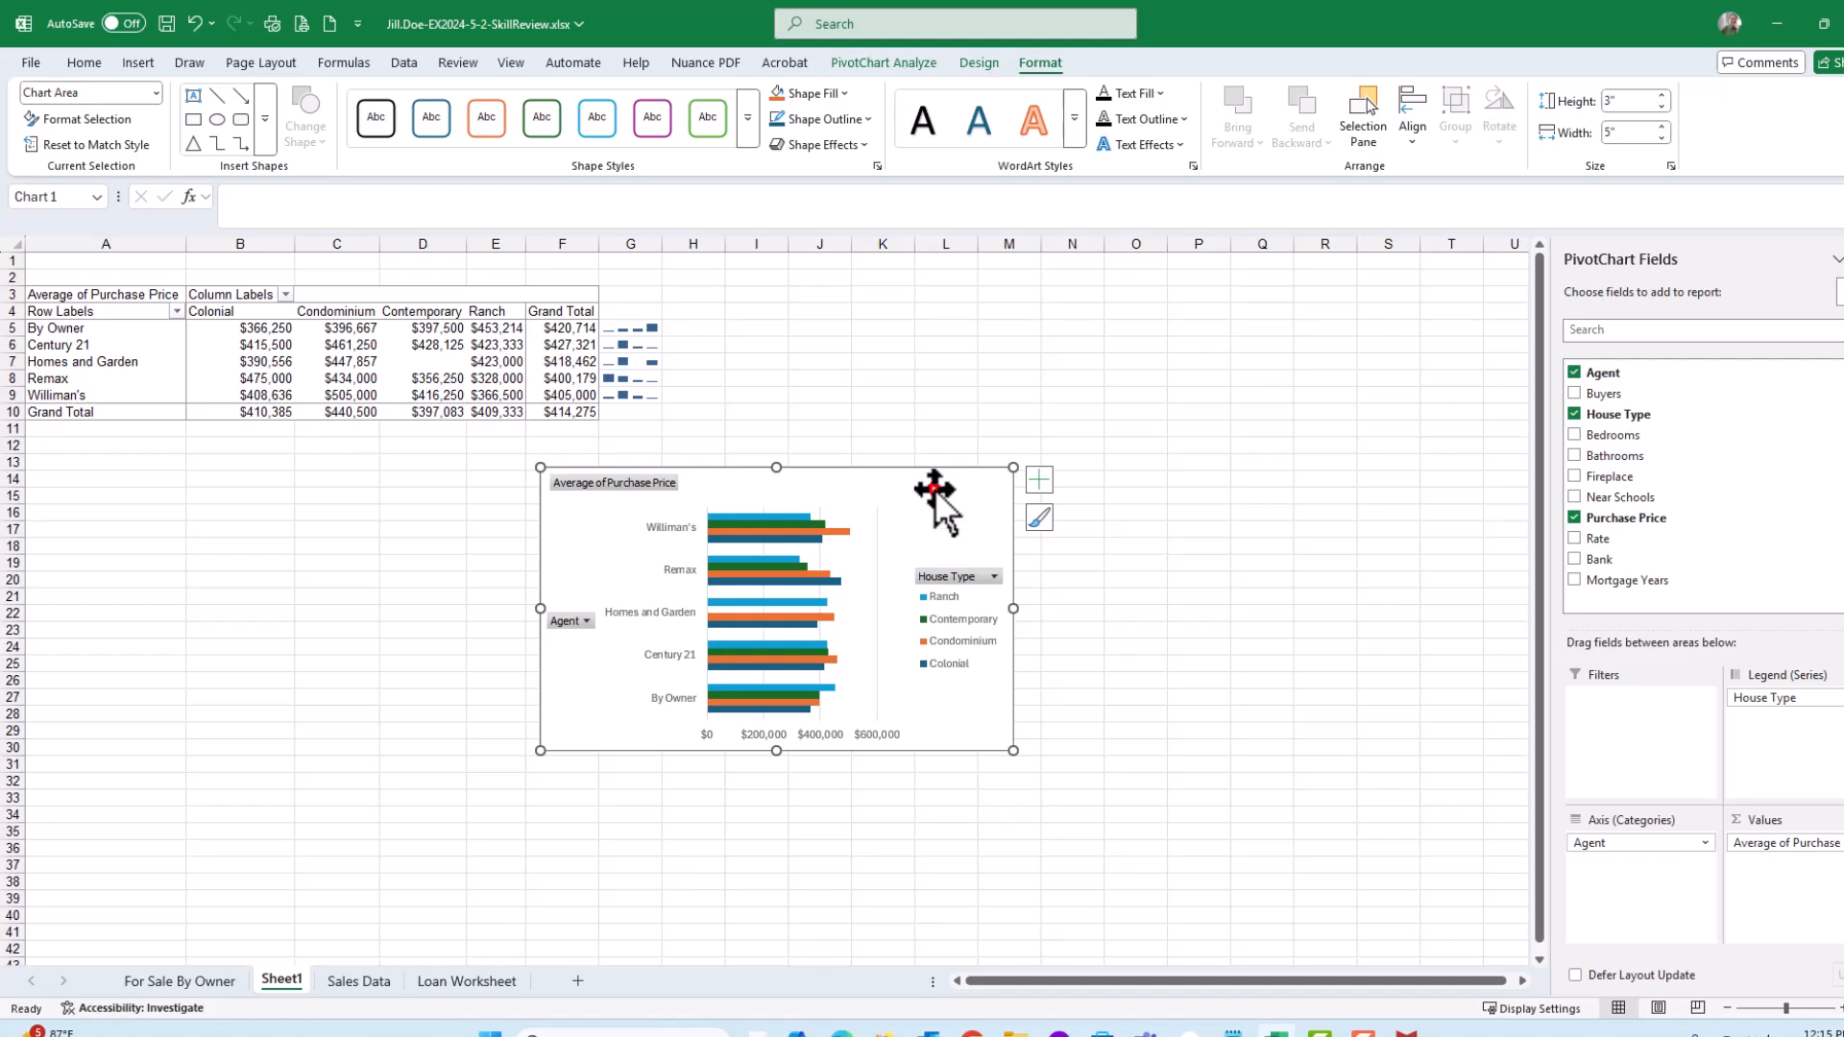
# Step: Move the PivotChart to the empty area directly below the PivotTable, starting around row 12, and save the workbook
pyautogui.moveTo(932, 484); pyautogui.dragTo(451, 462)
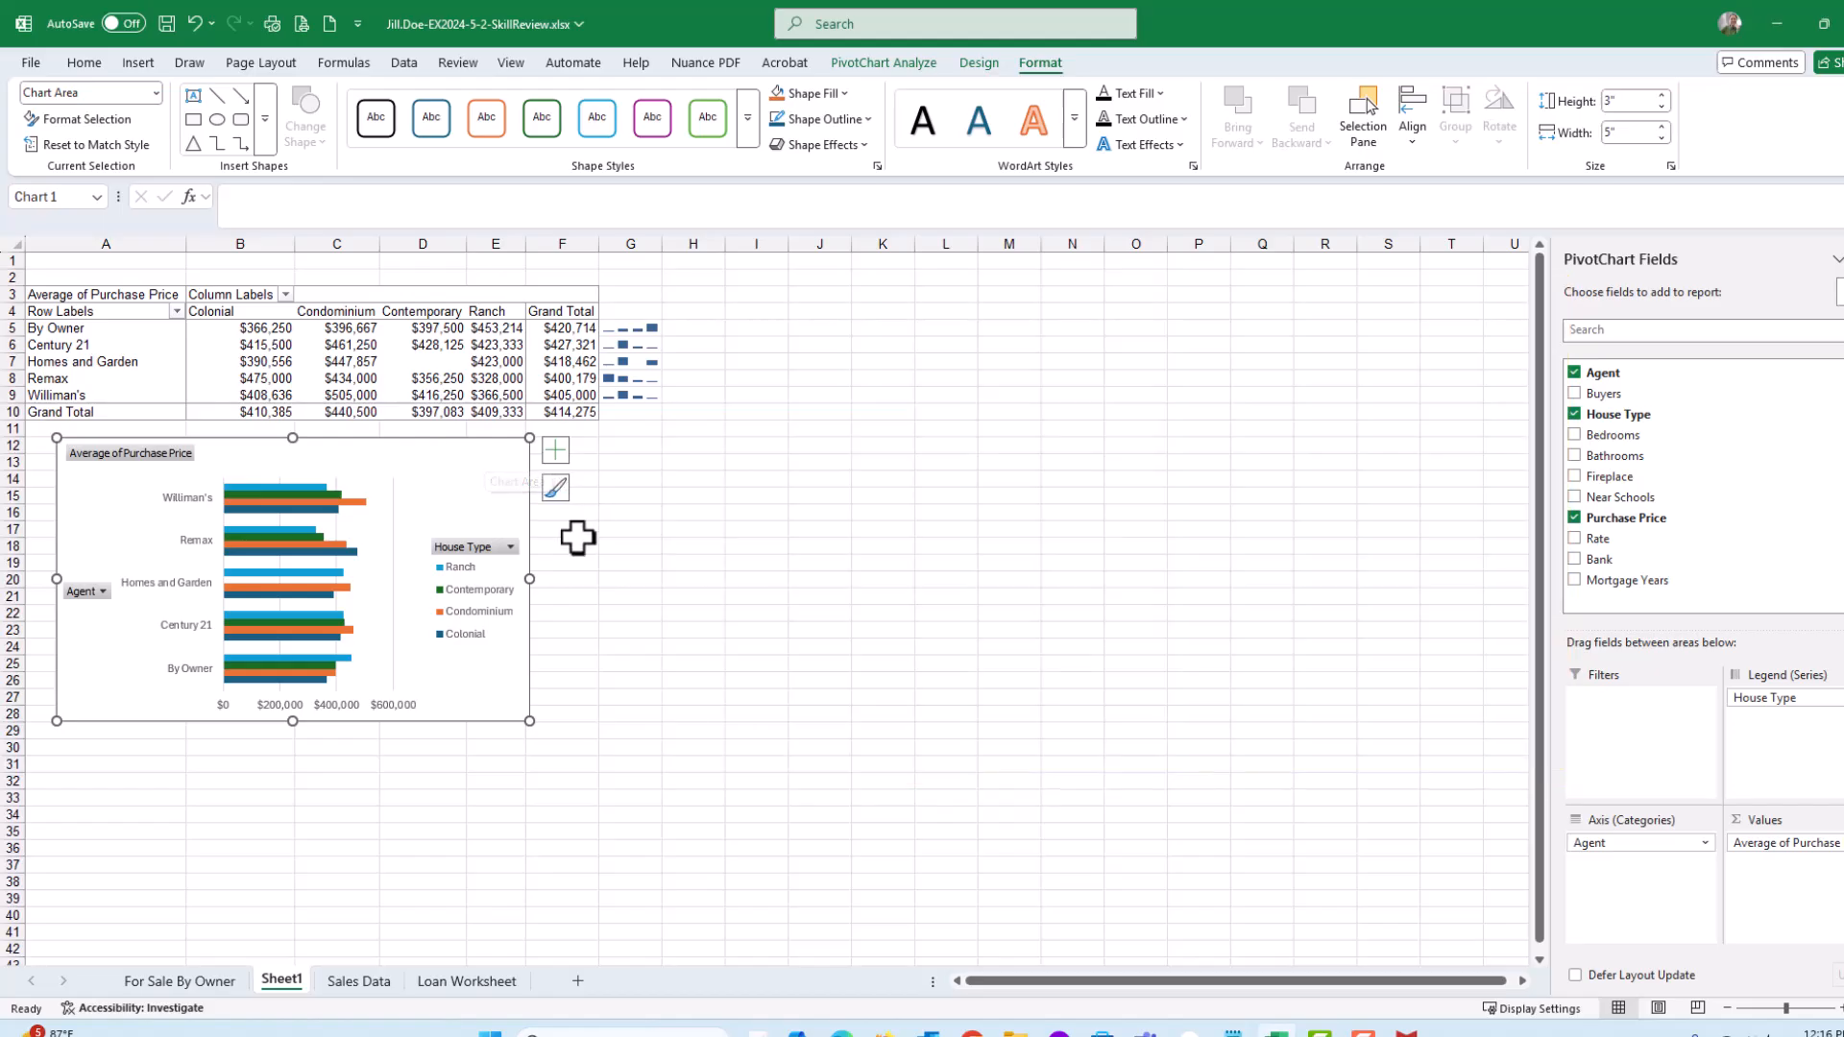
pyautogui.click(578, 532)
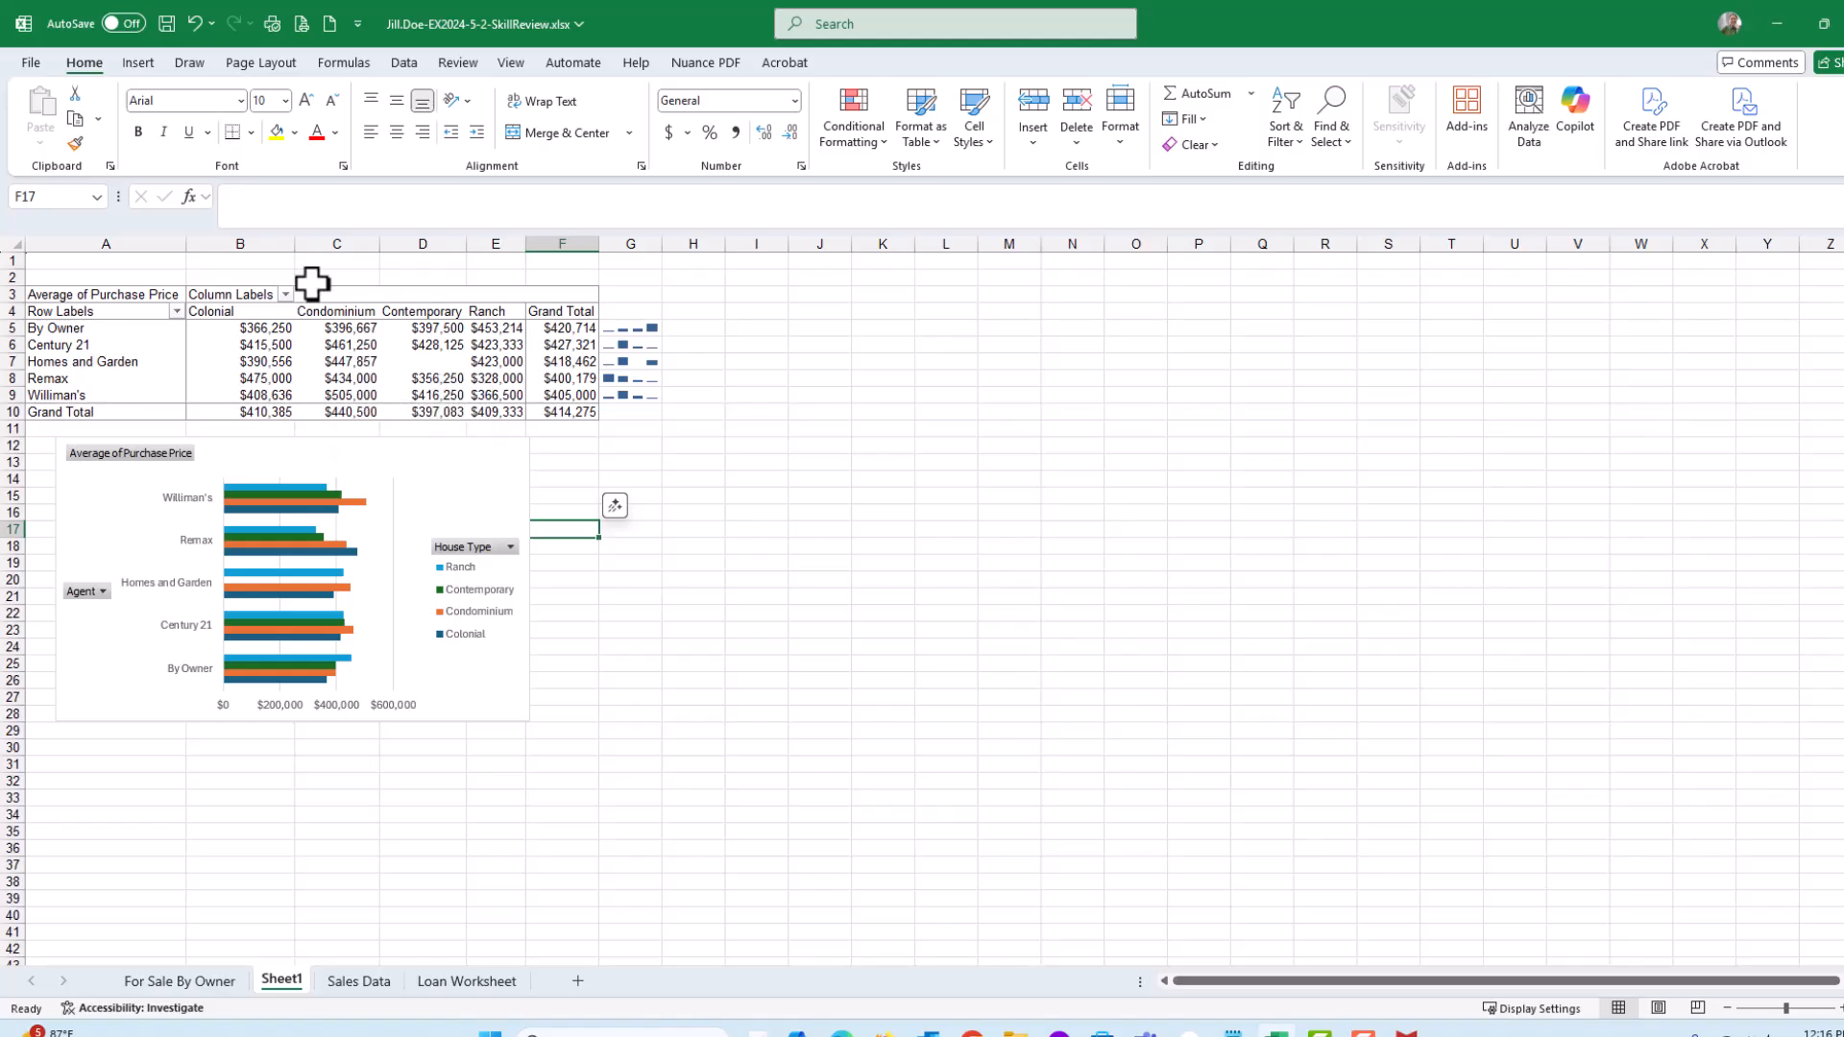
pyautogui.click(166, 23)
# Step: Switch to the browser's assignment checklist and mark all four PivotChart instructions as done
pyautogui.hotkey('alt', 'Tab')
pyautogui.moveTo(1276, 77); pyautogui.dragTo(1047, 74)
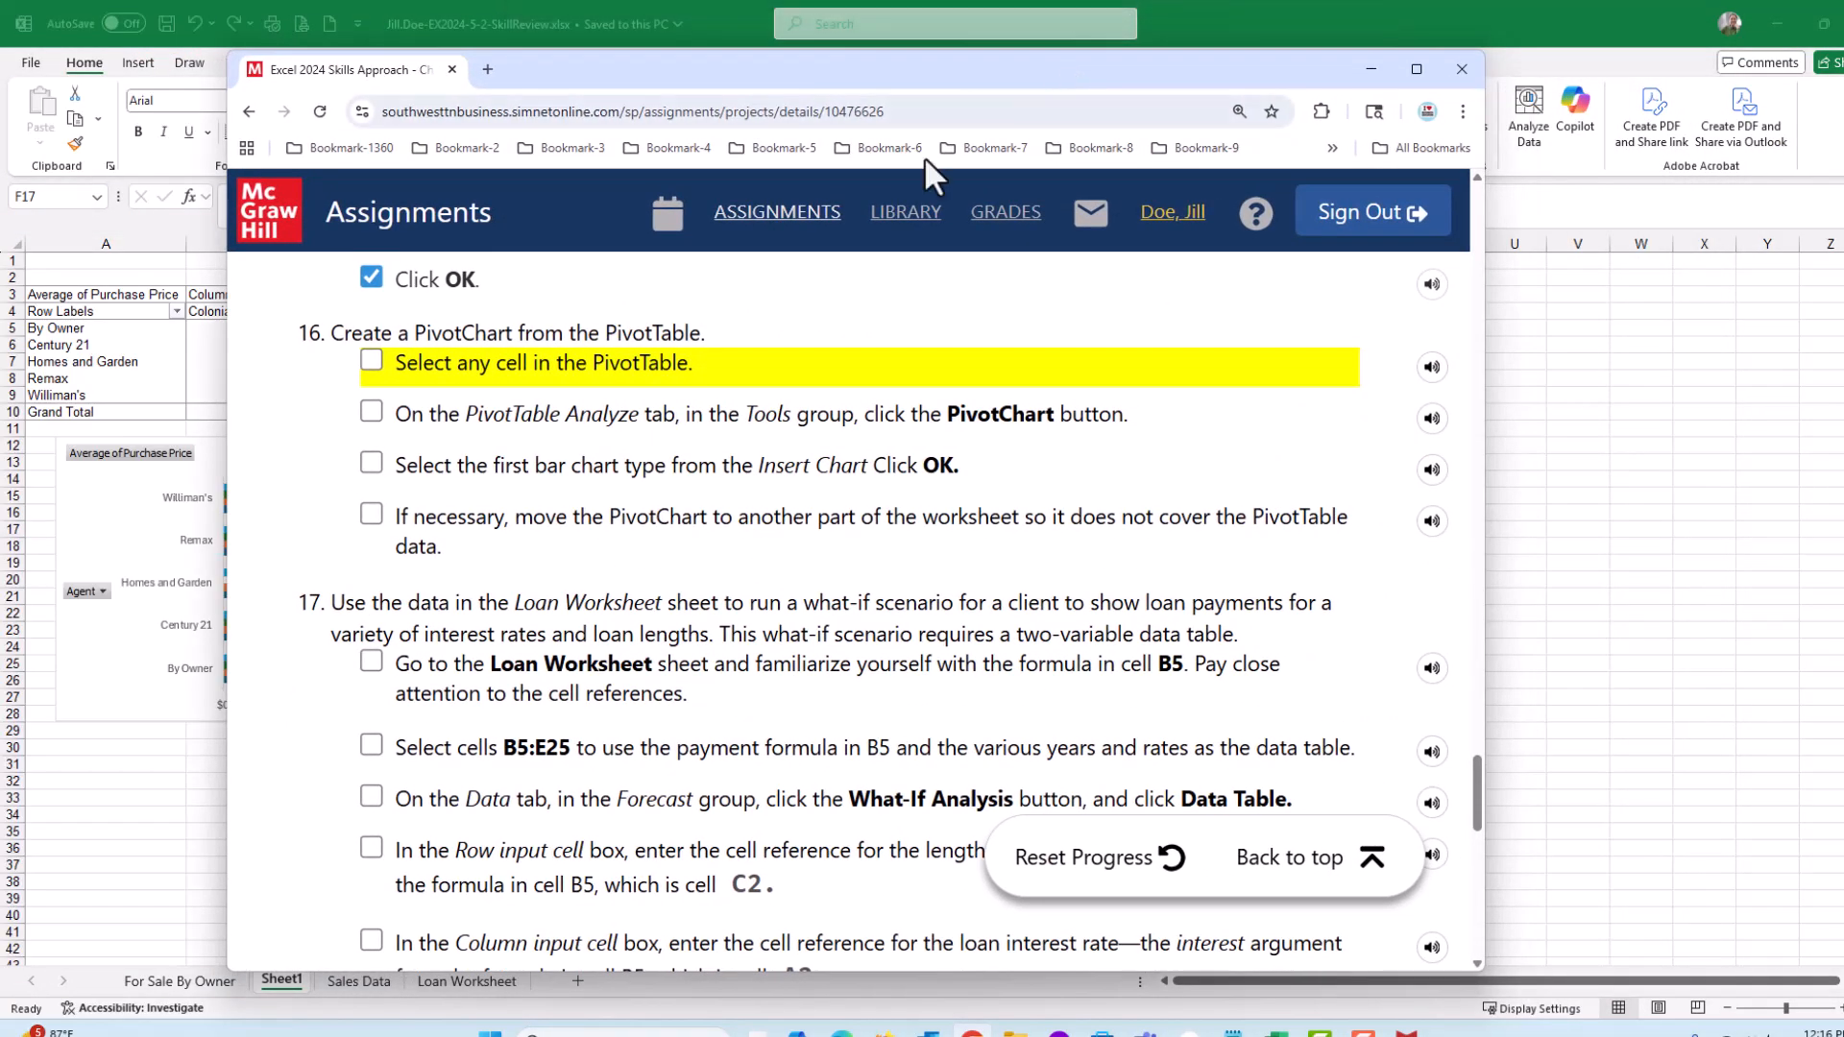
pyautogui.click(370, 361)
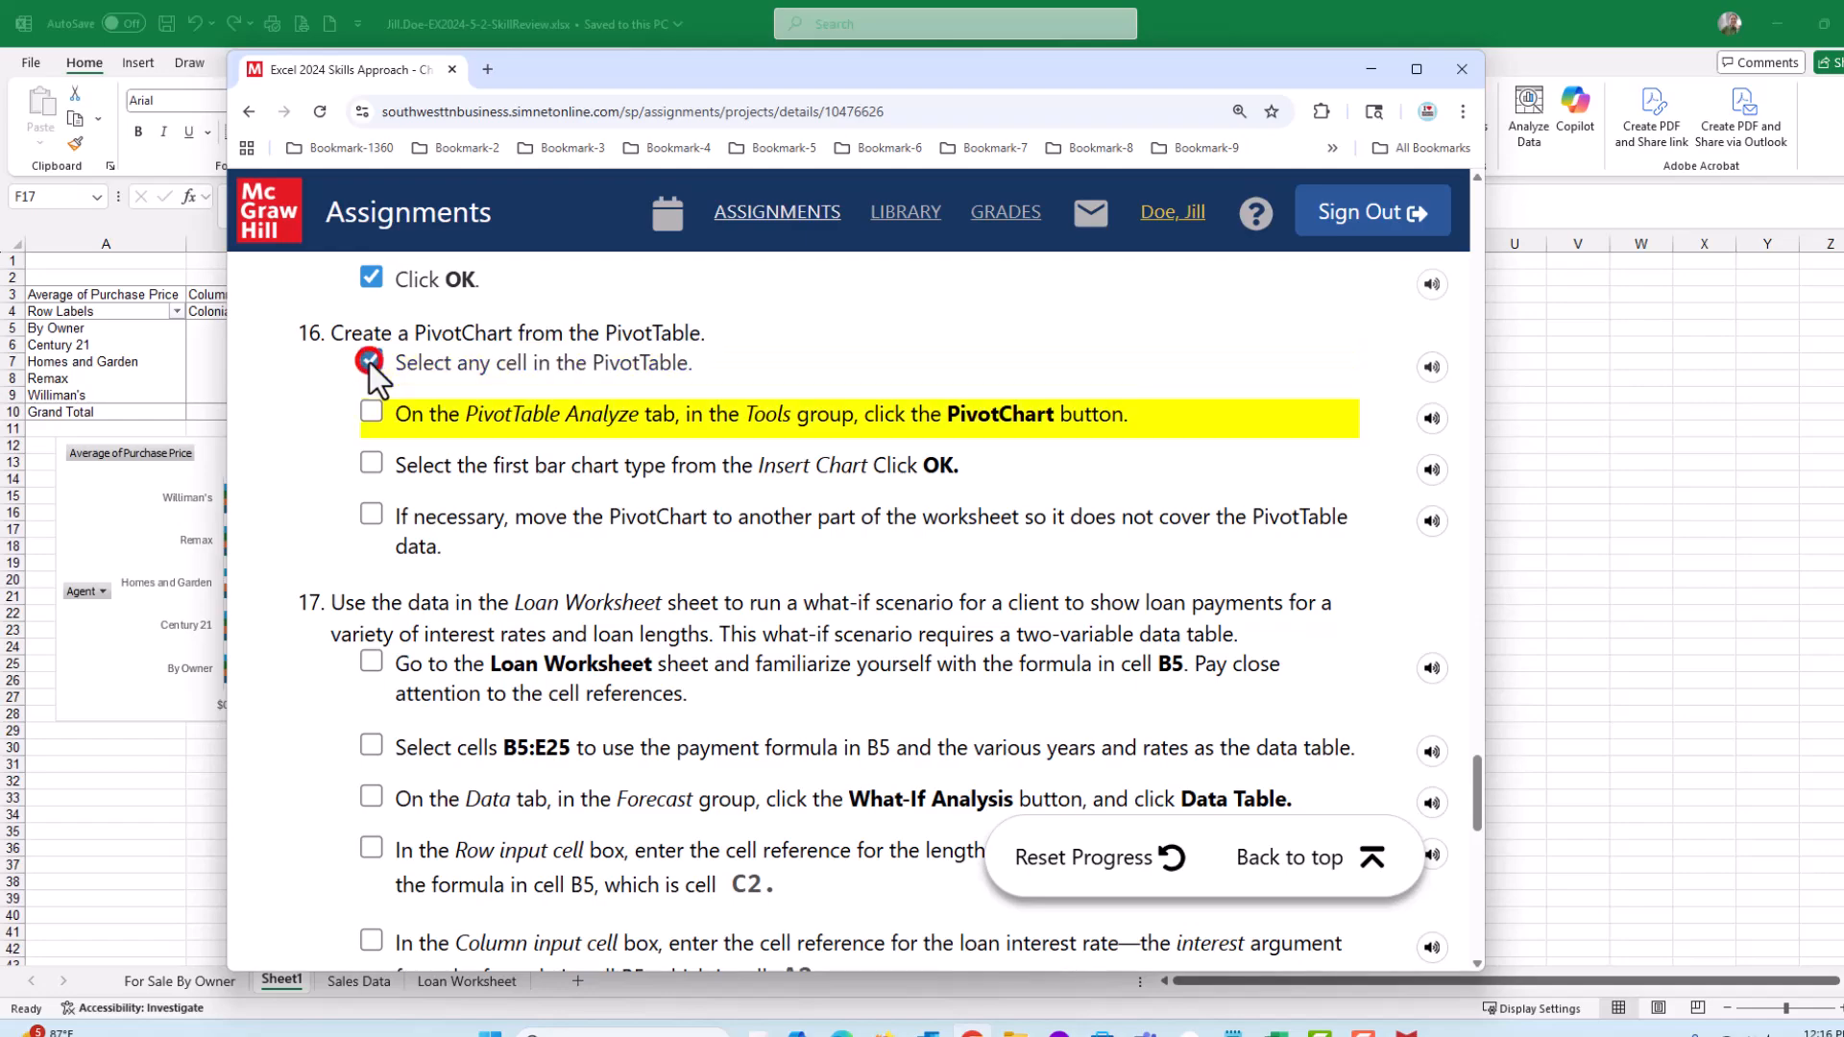
pyautogui.click(371, 411)
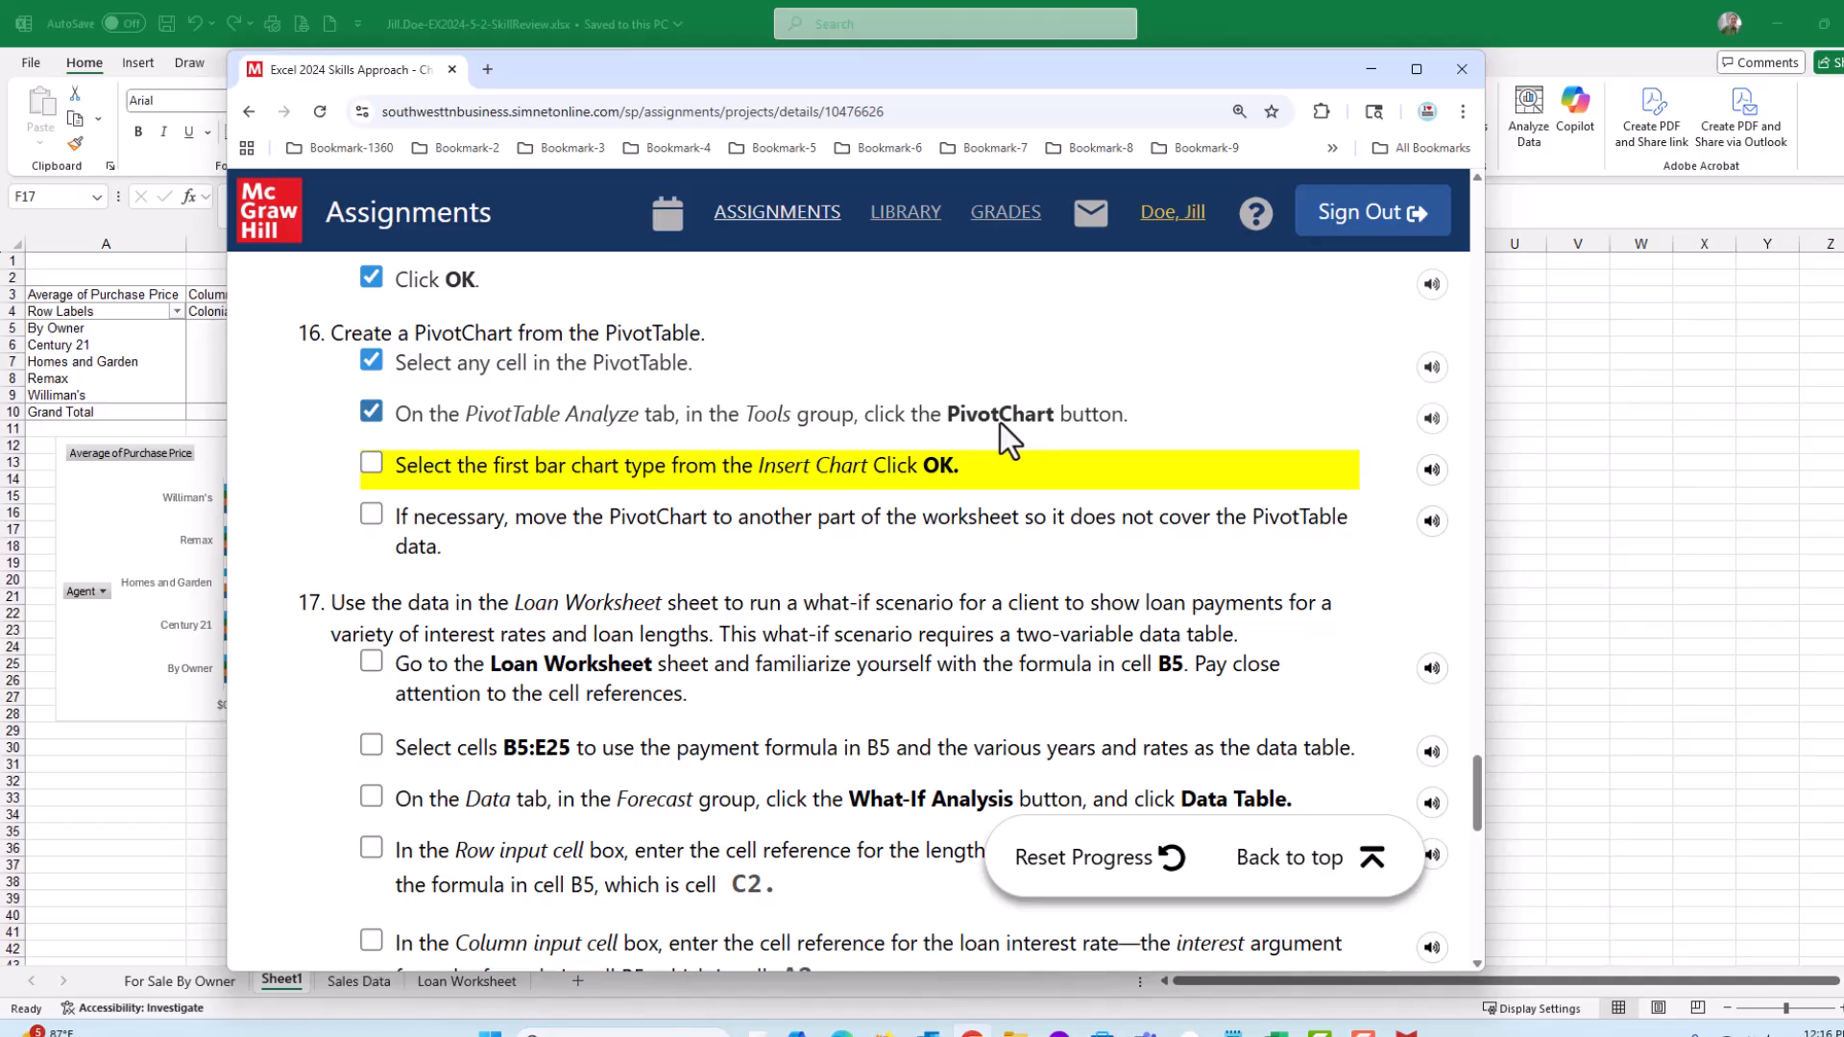
pyautogui.click(372, 464)
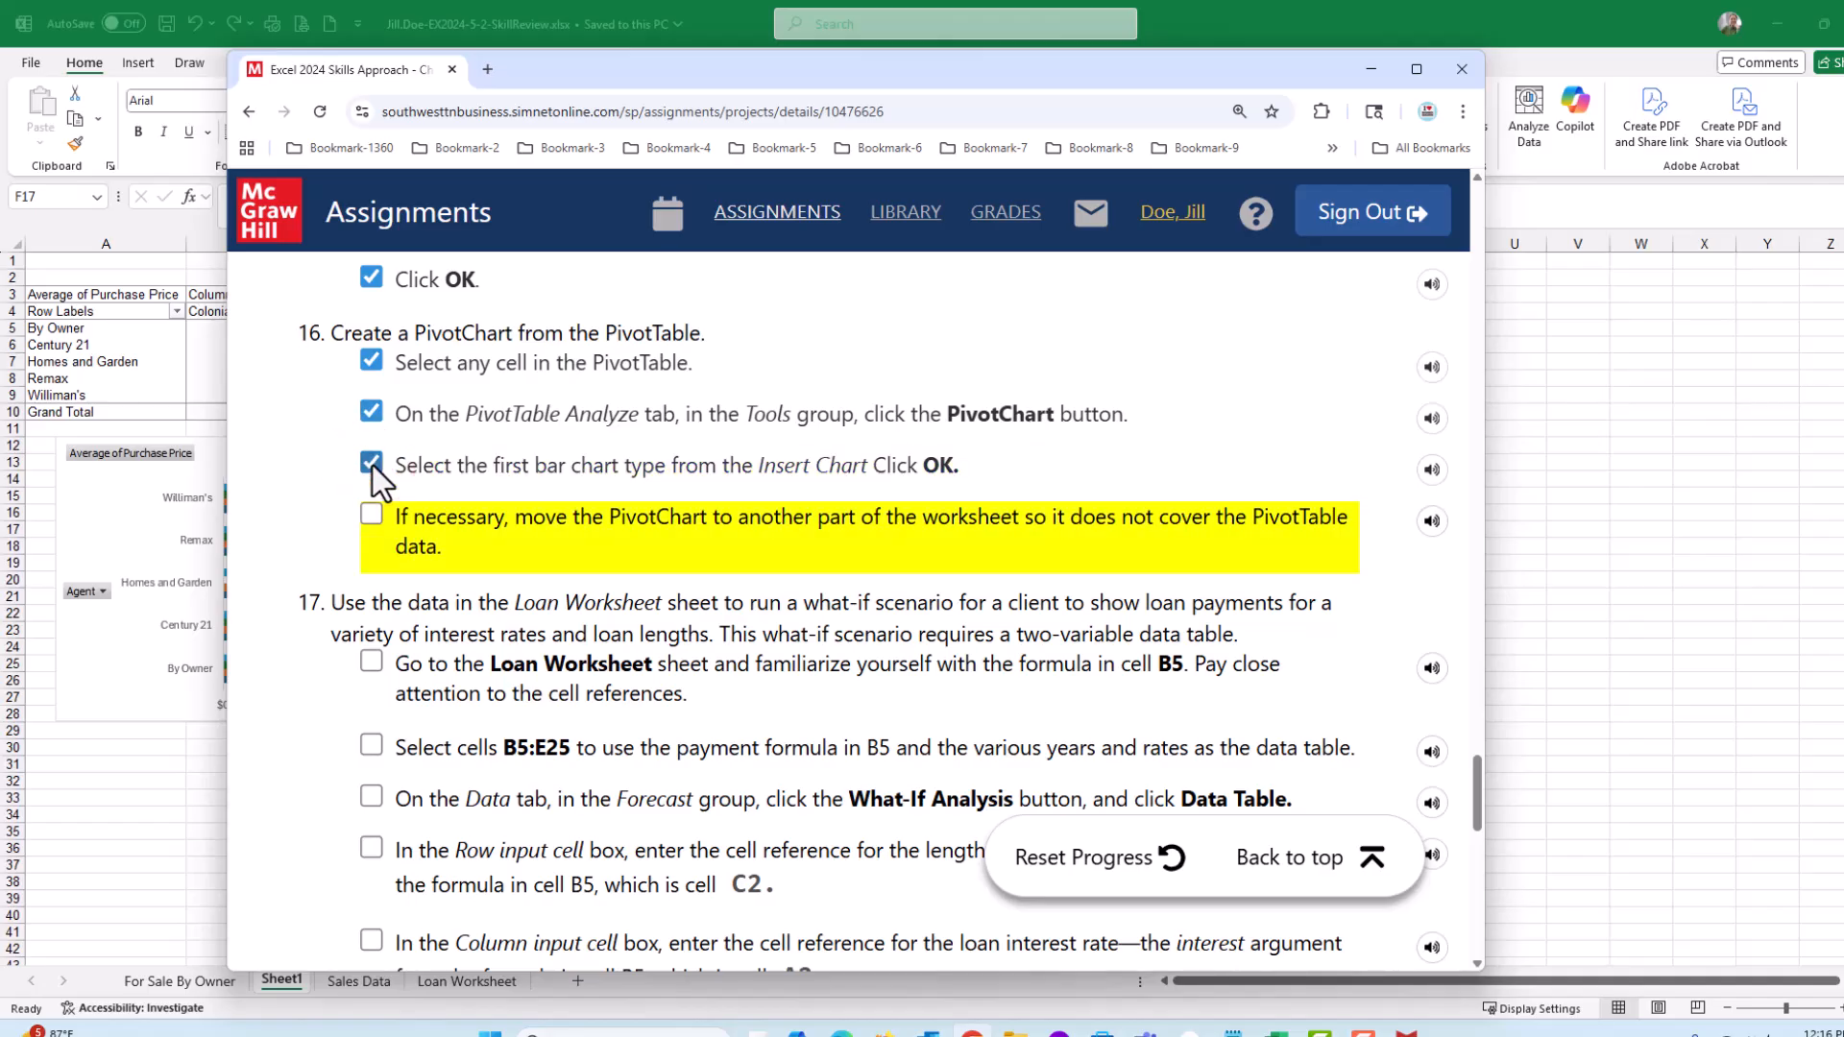
pyautogui.click(372, 514)
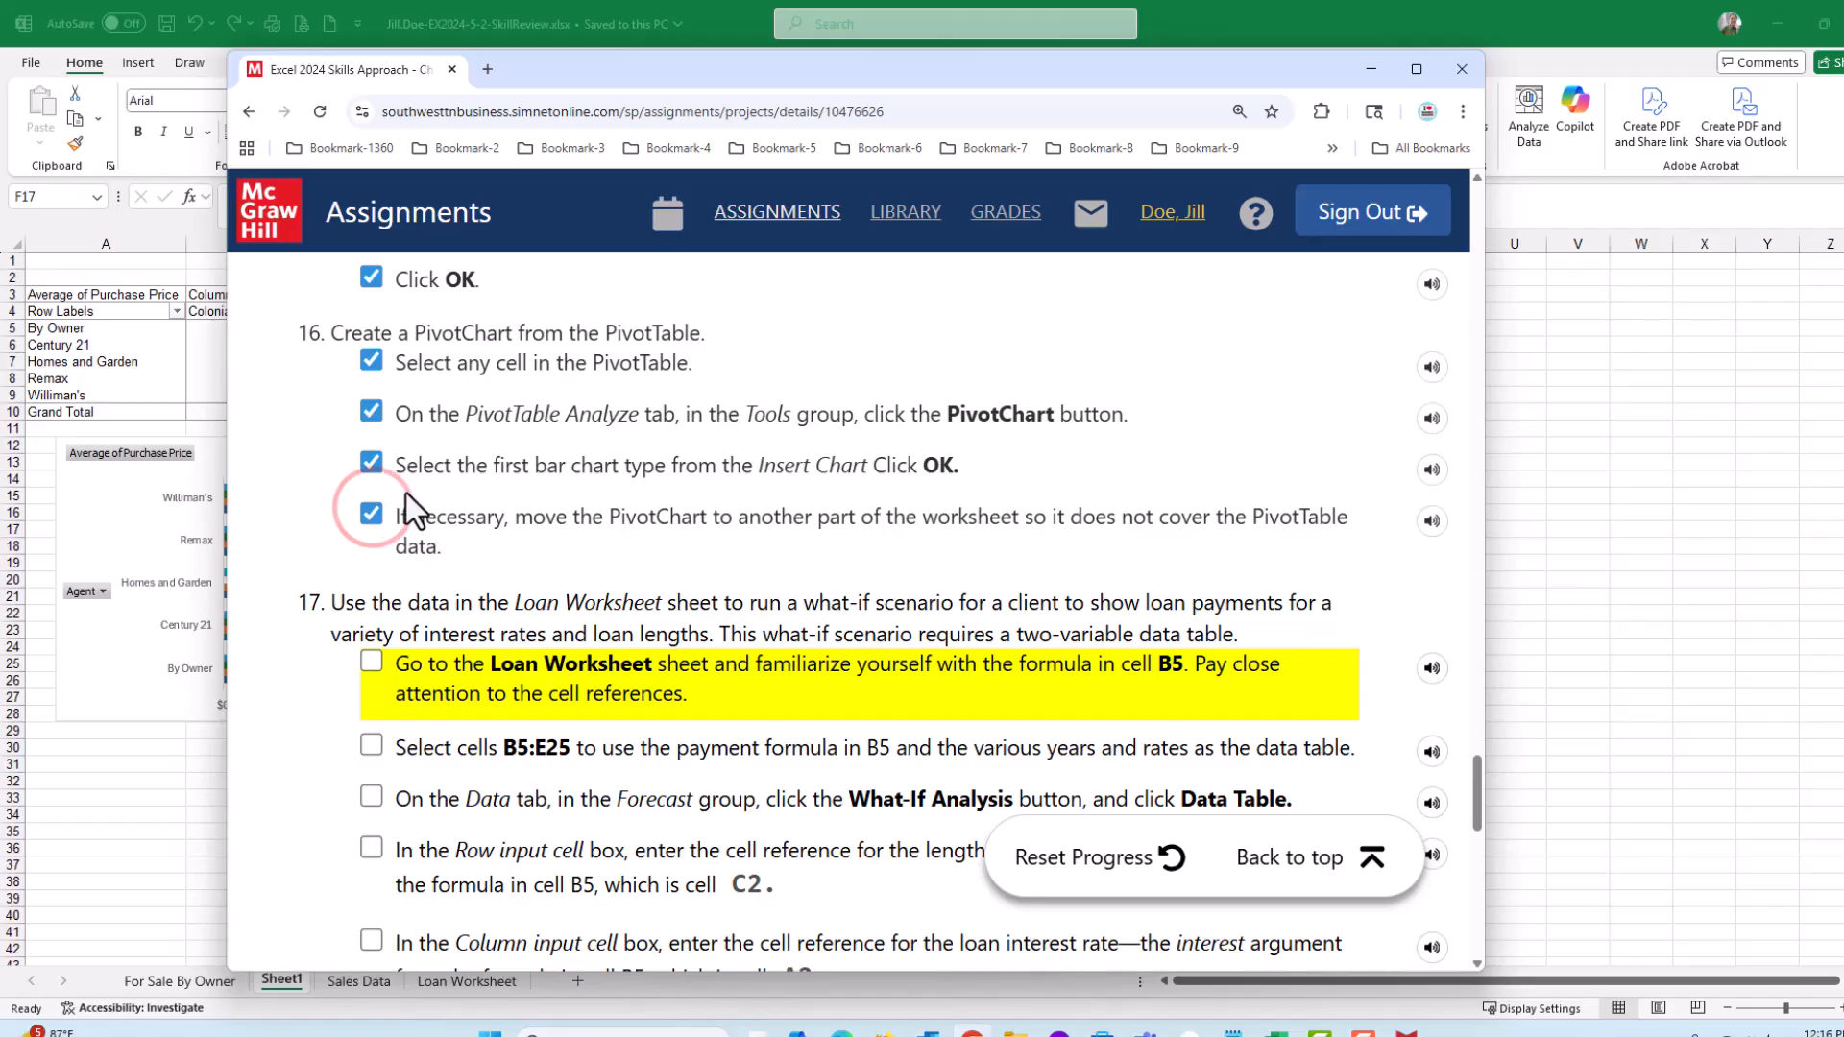
# Step: Read the checklist's two-variable data table instructions, and open the Loan Worksheet sheet in the Excel workbook
pyautogui.scroll(-3, 406, 499)
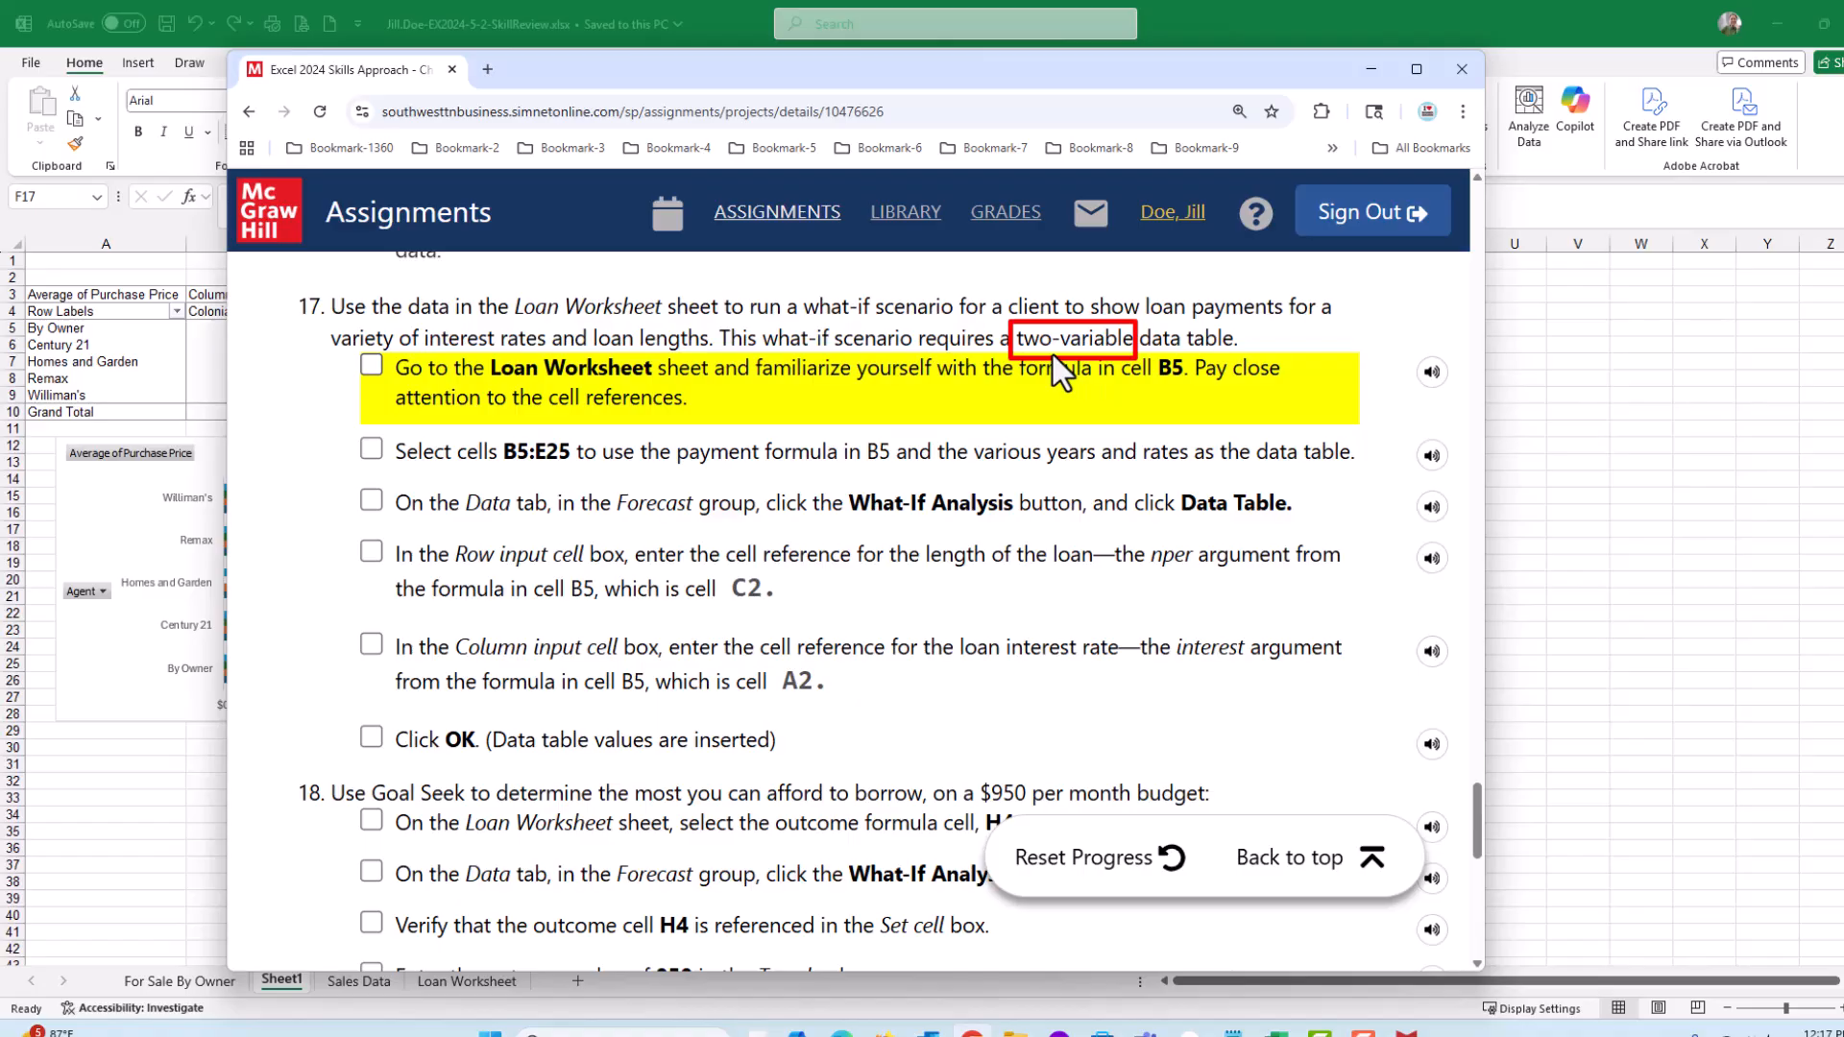
pyautogui.click(834, 72)
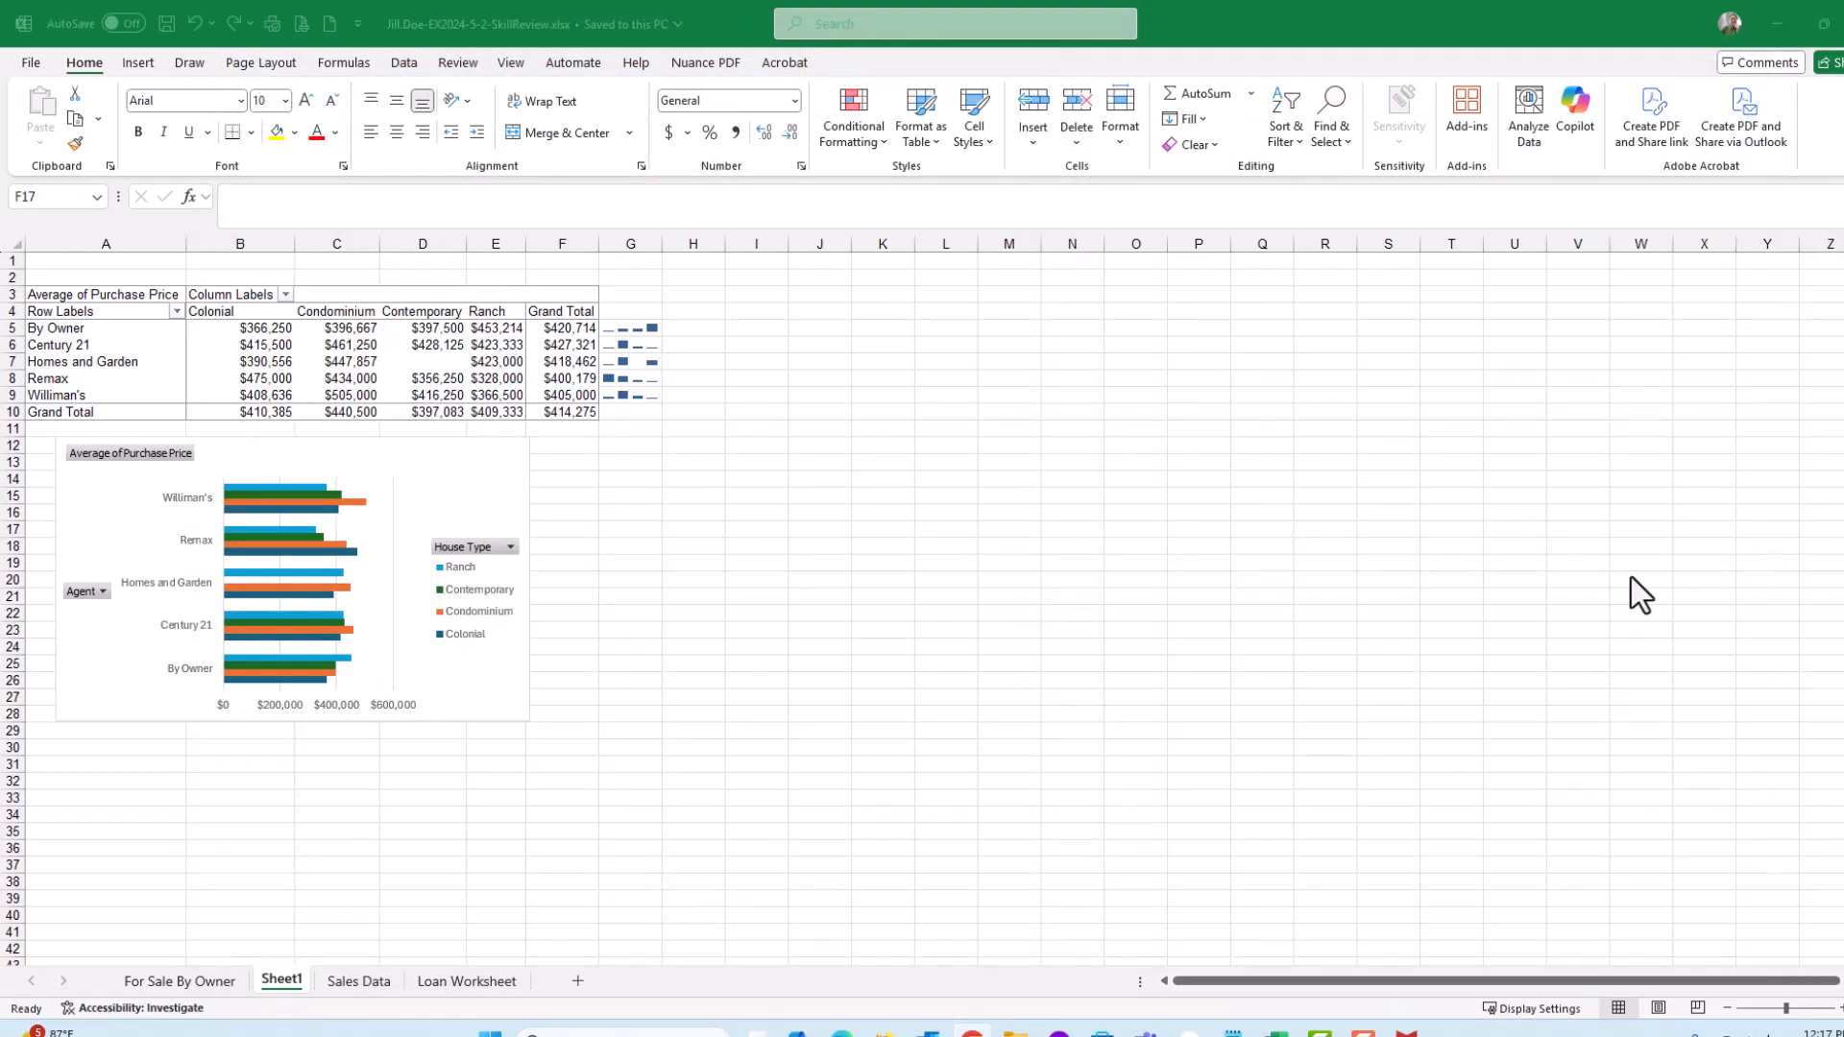
pyautogui.click(447, 982)
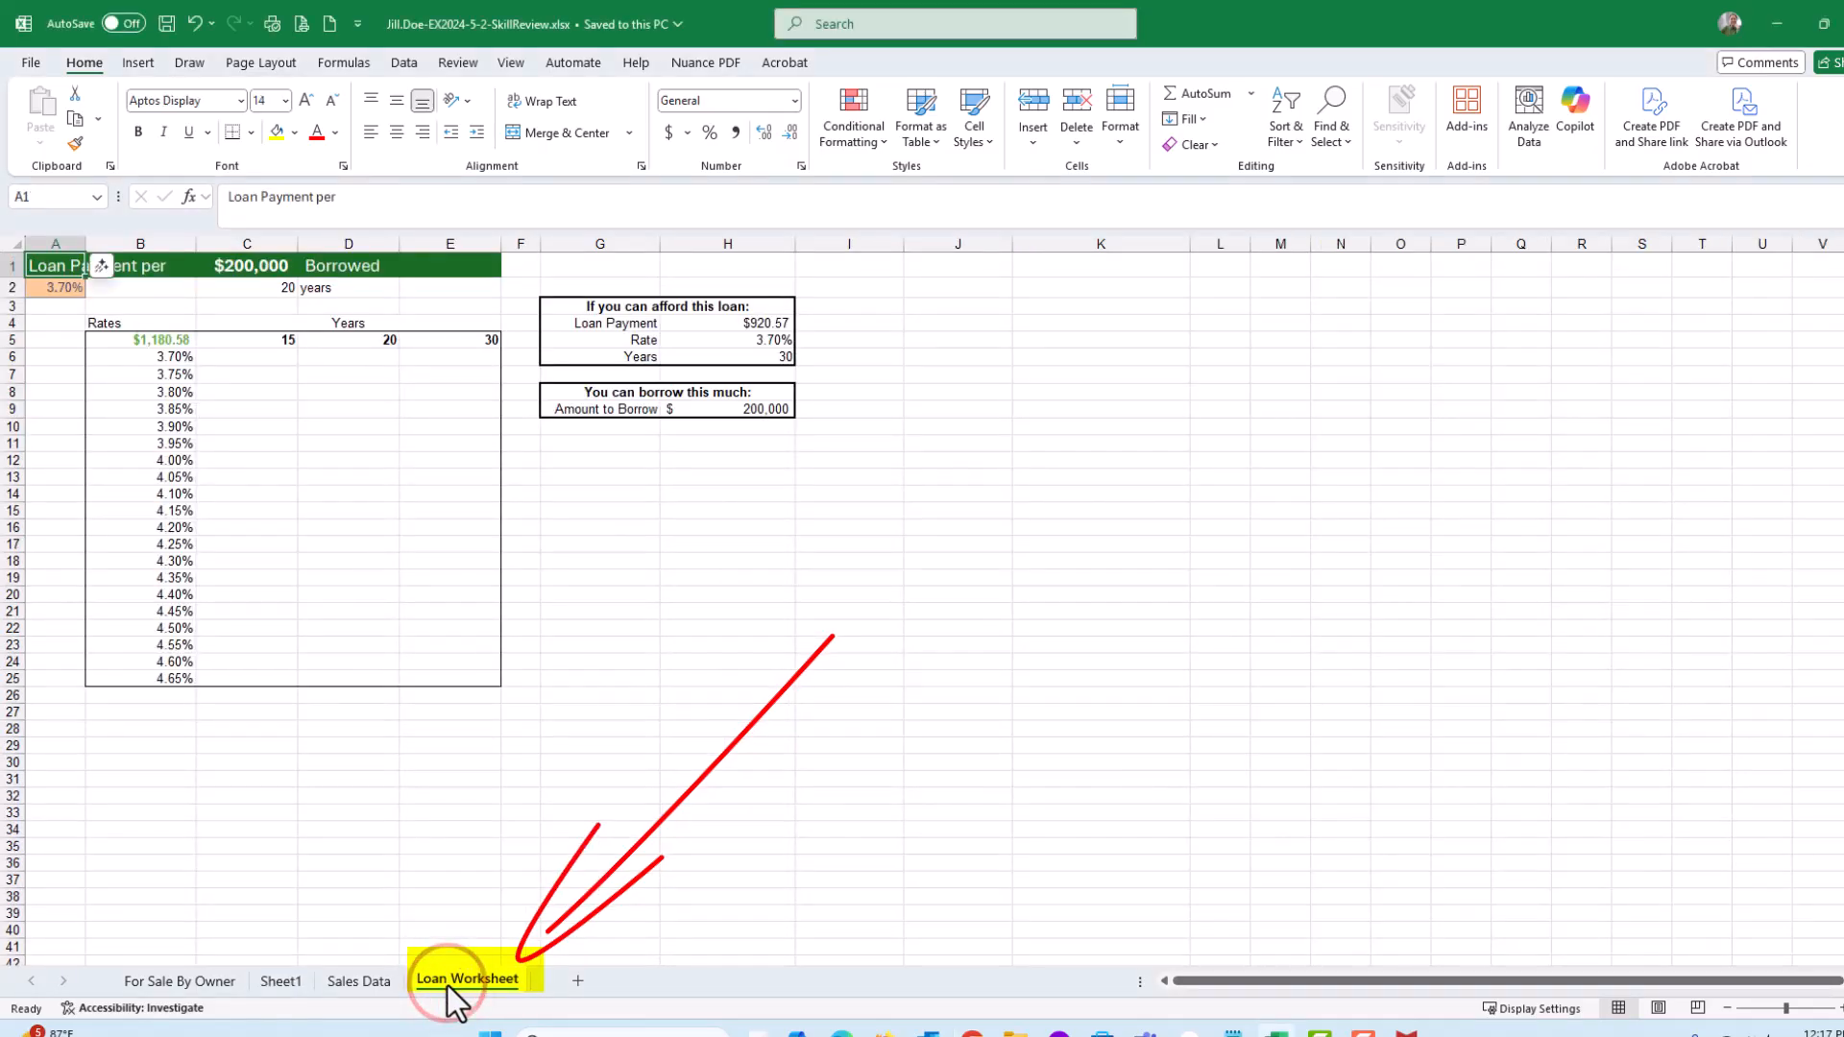
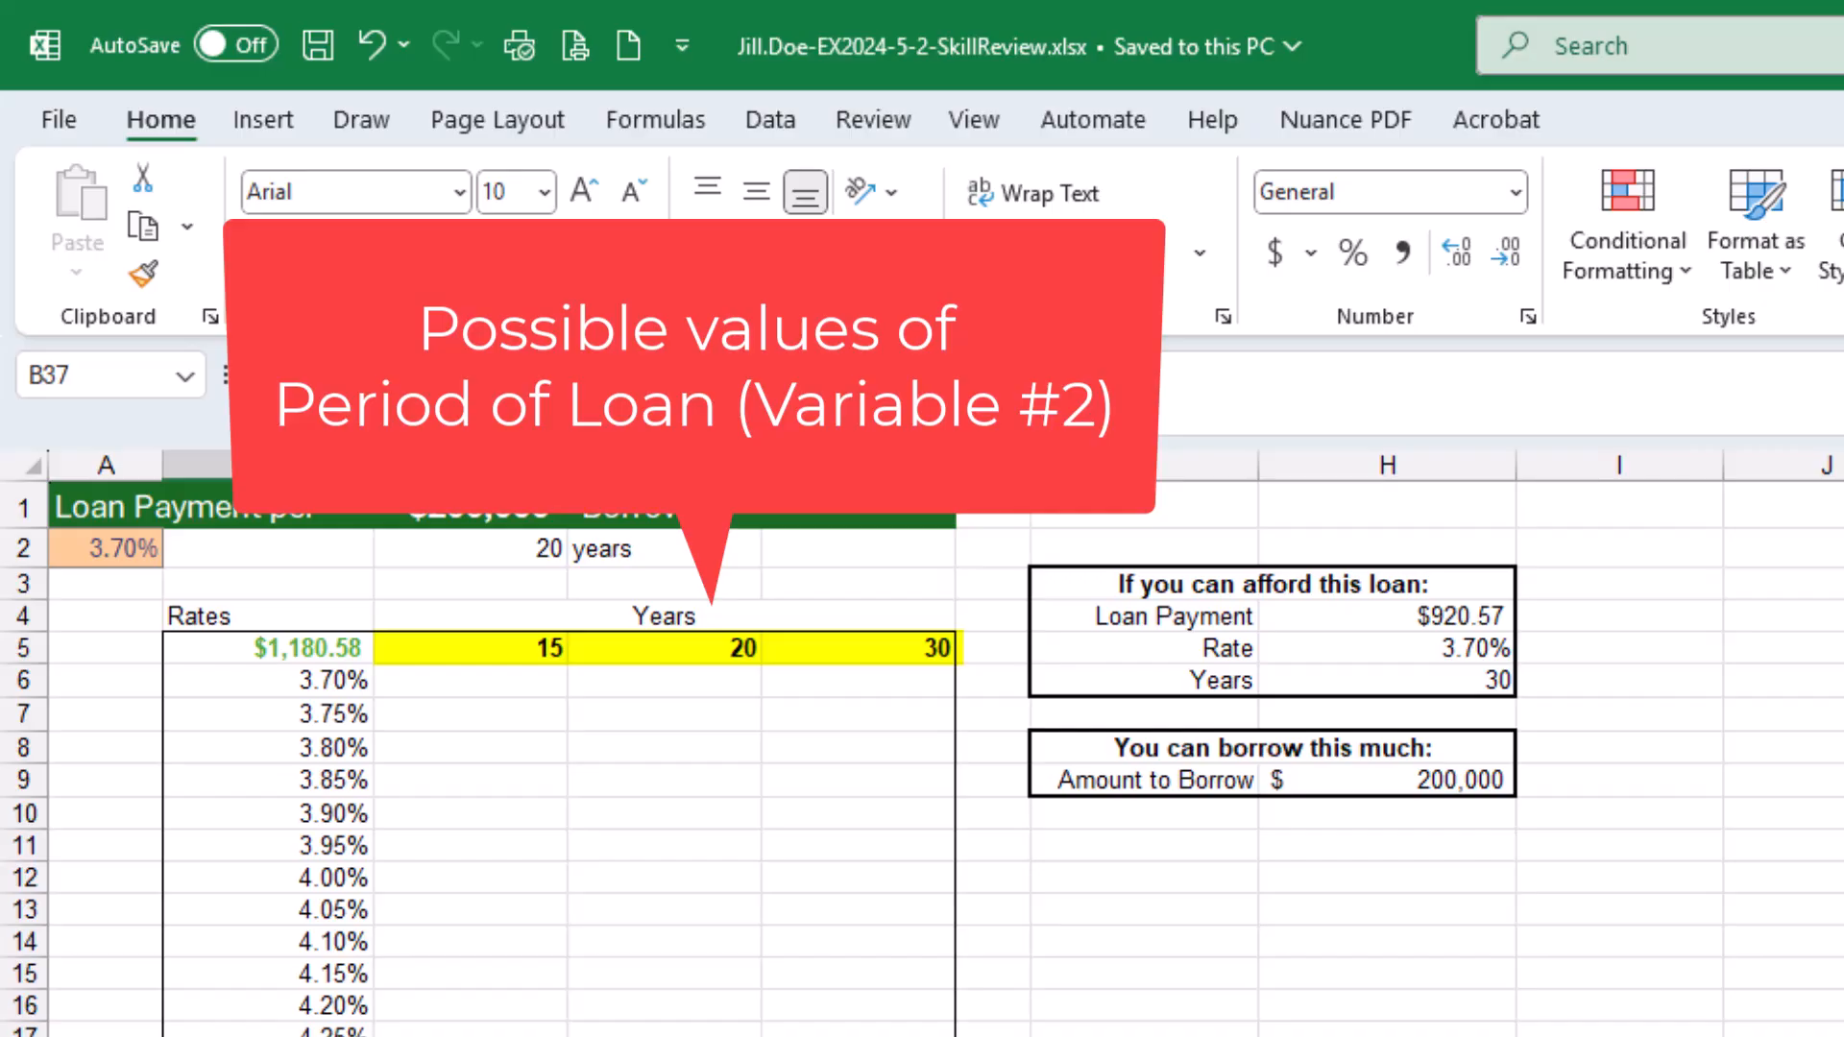
# Step: Examine the possible loan periods in cells C5, D5 and E5 that form the second variable
pyautogui.click(491, 649)
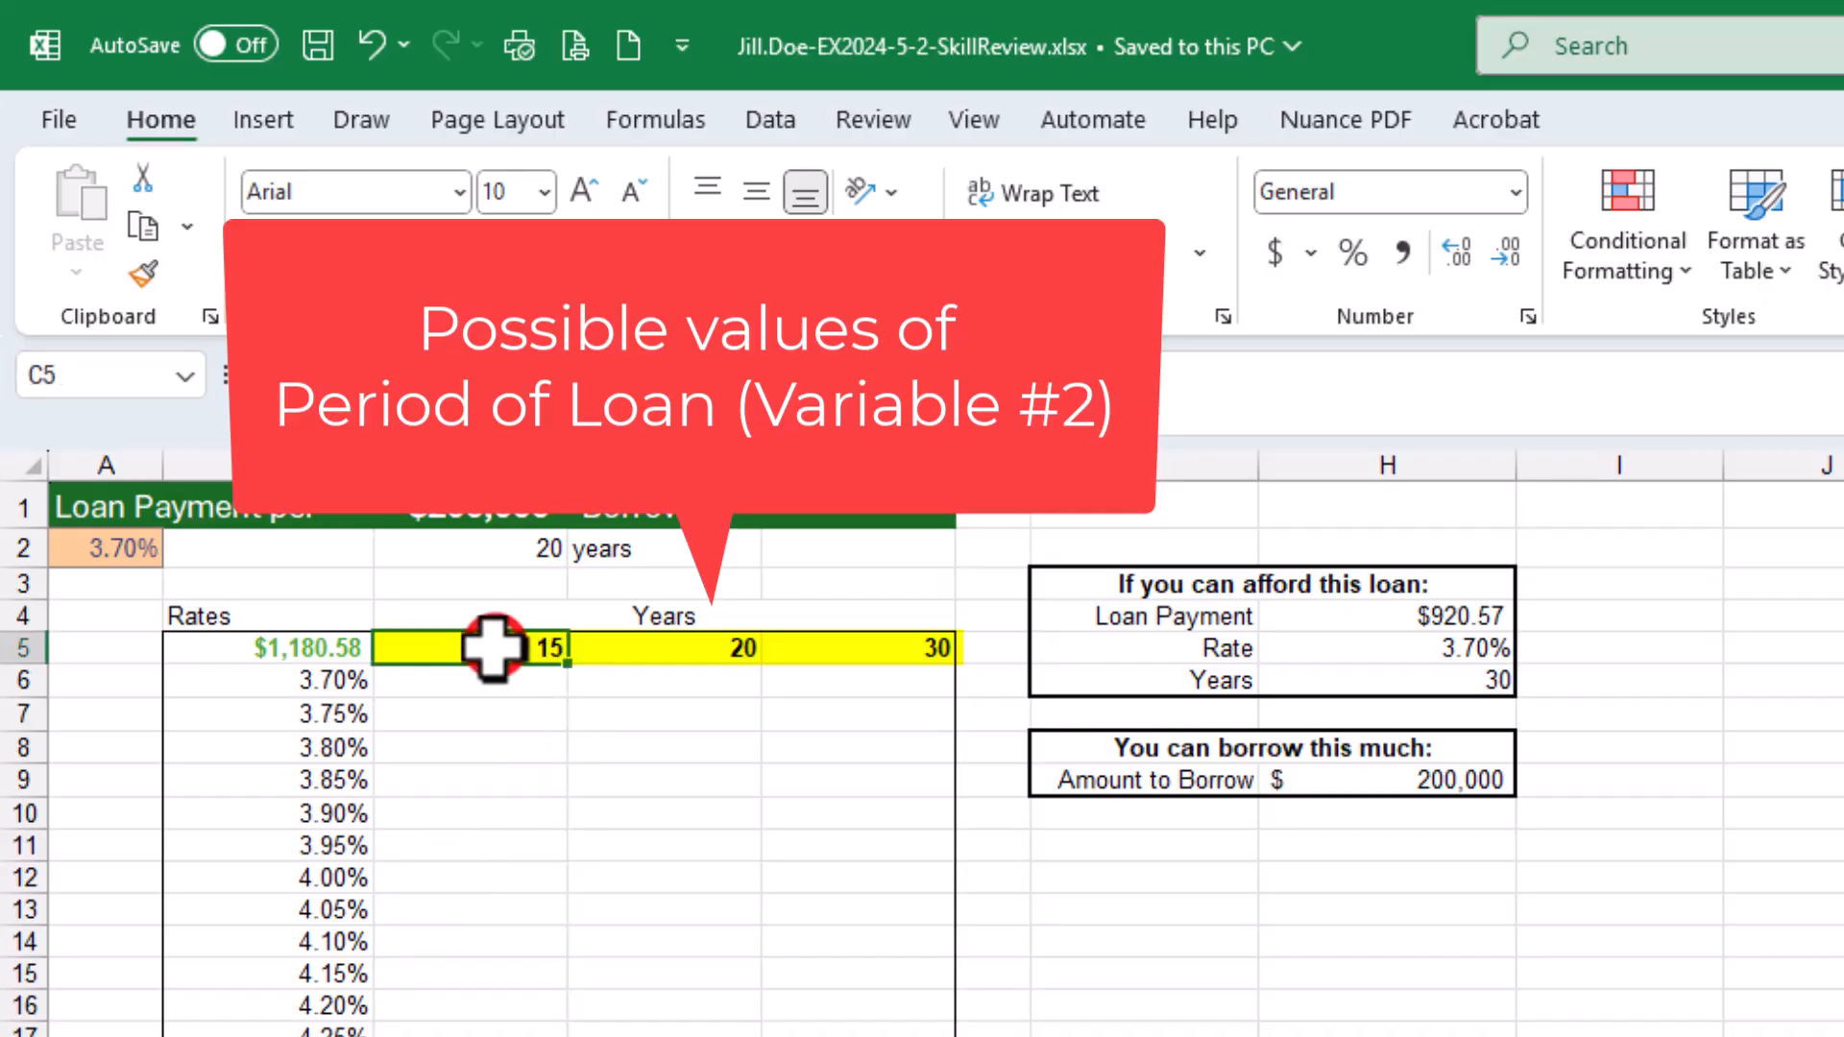
pyautogui.click(712, 646)
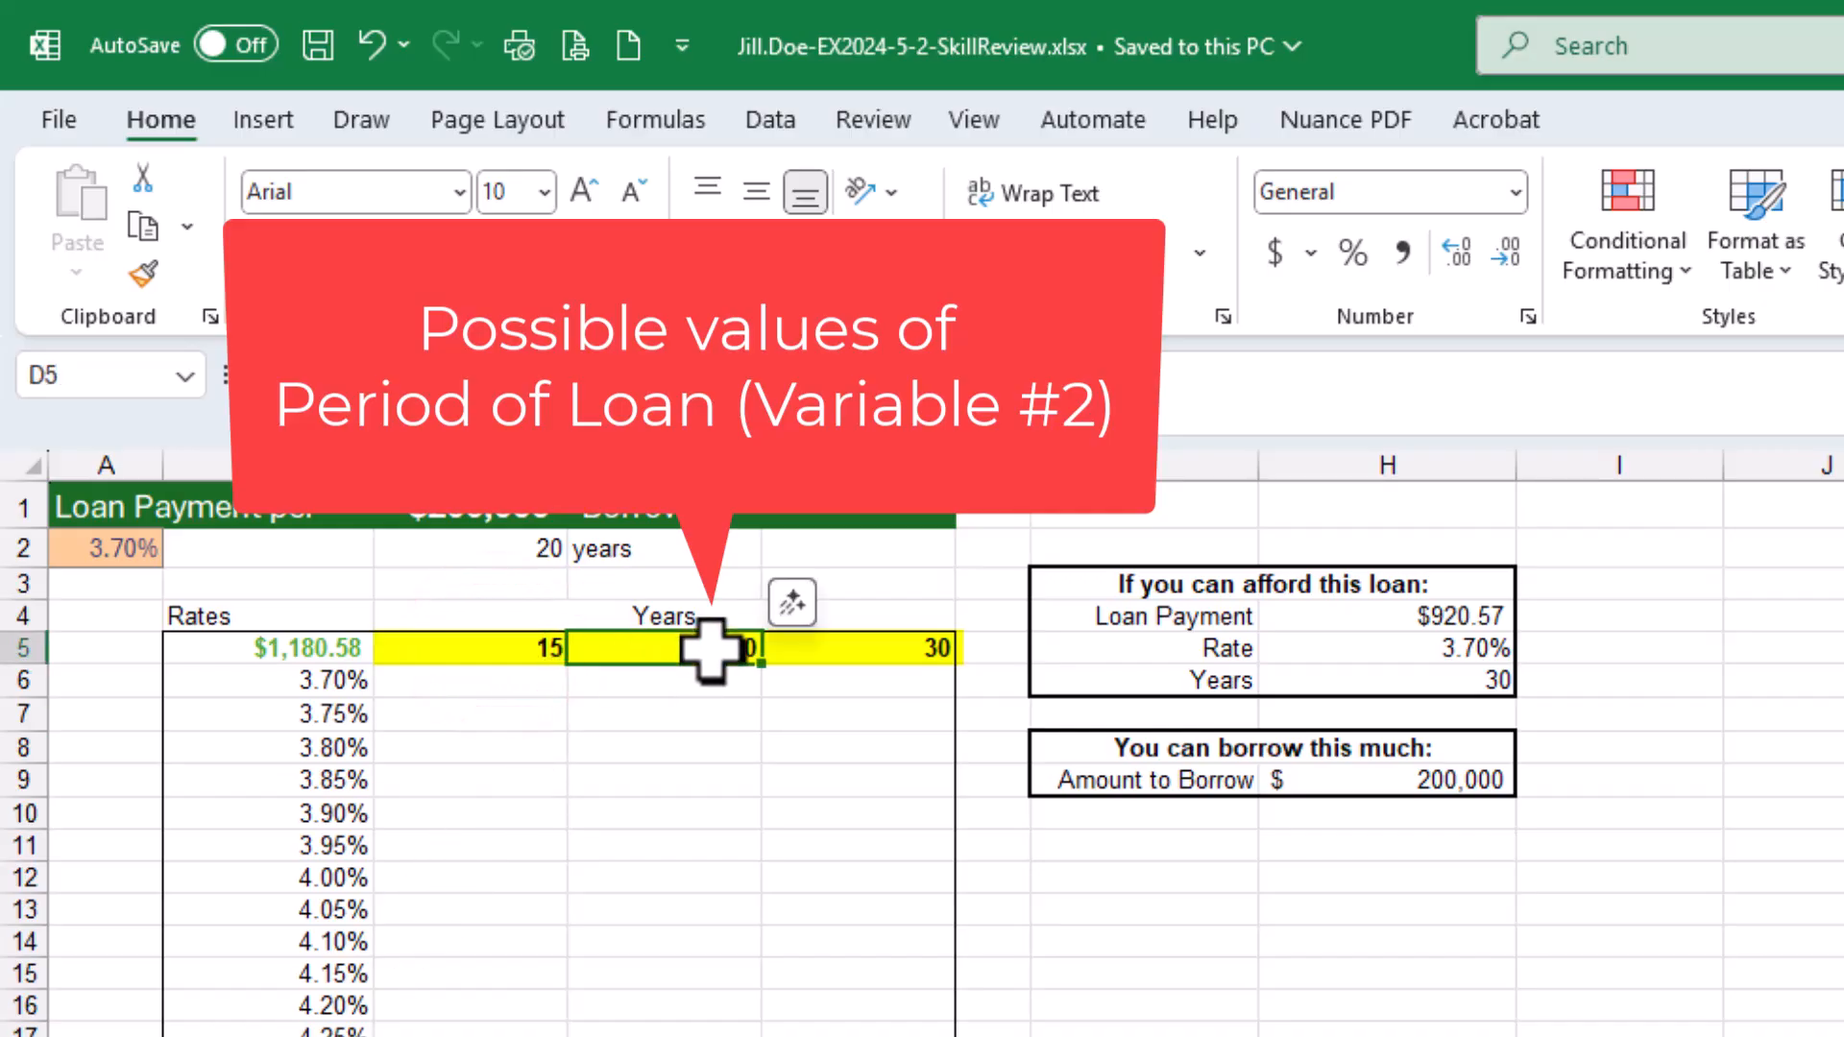
pyautogui.click(903, 649)
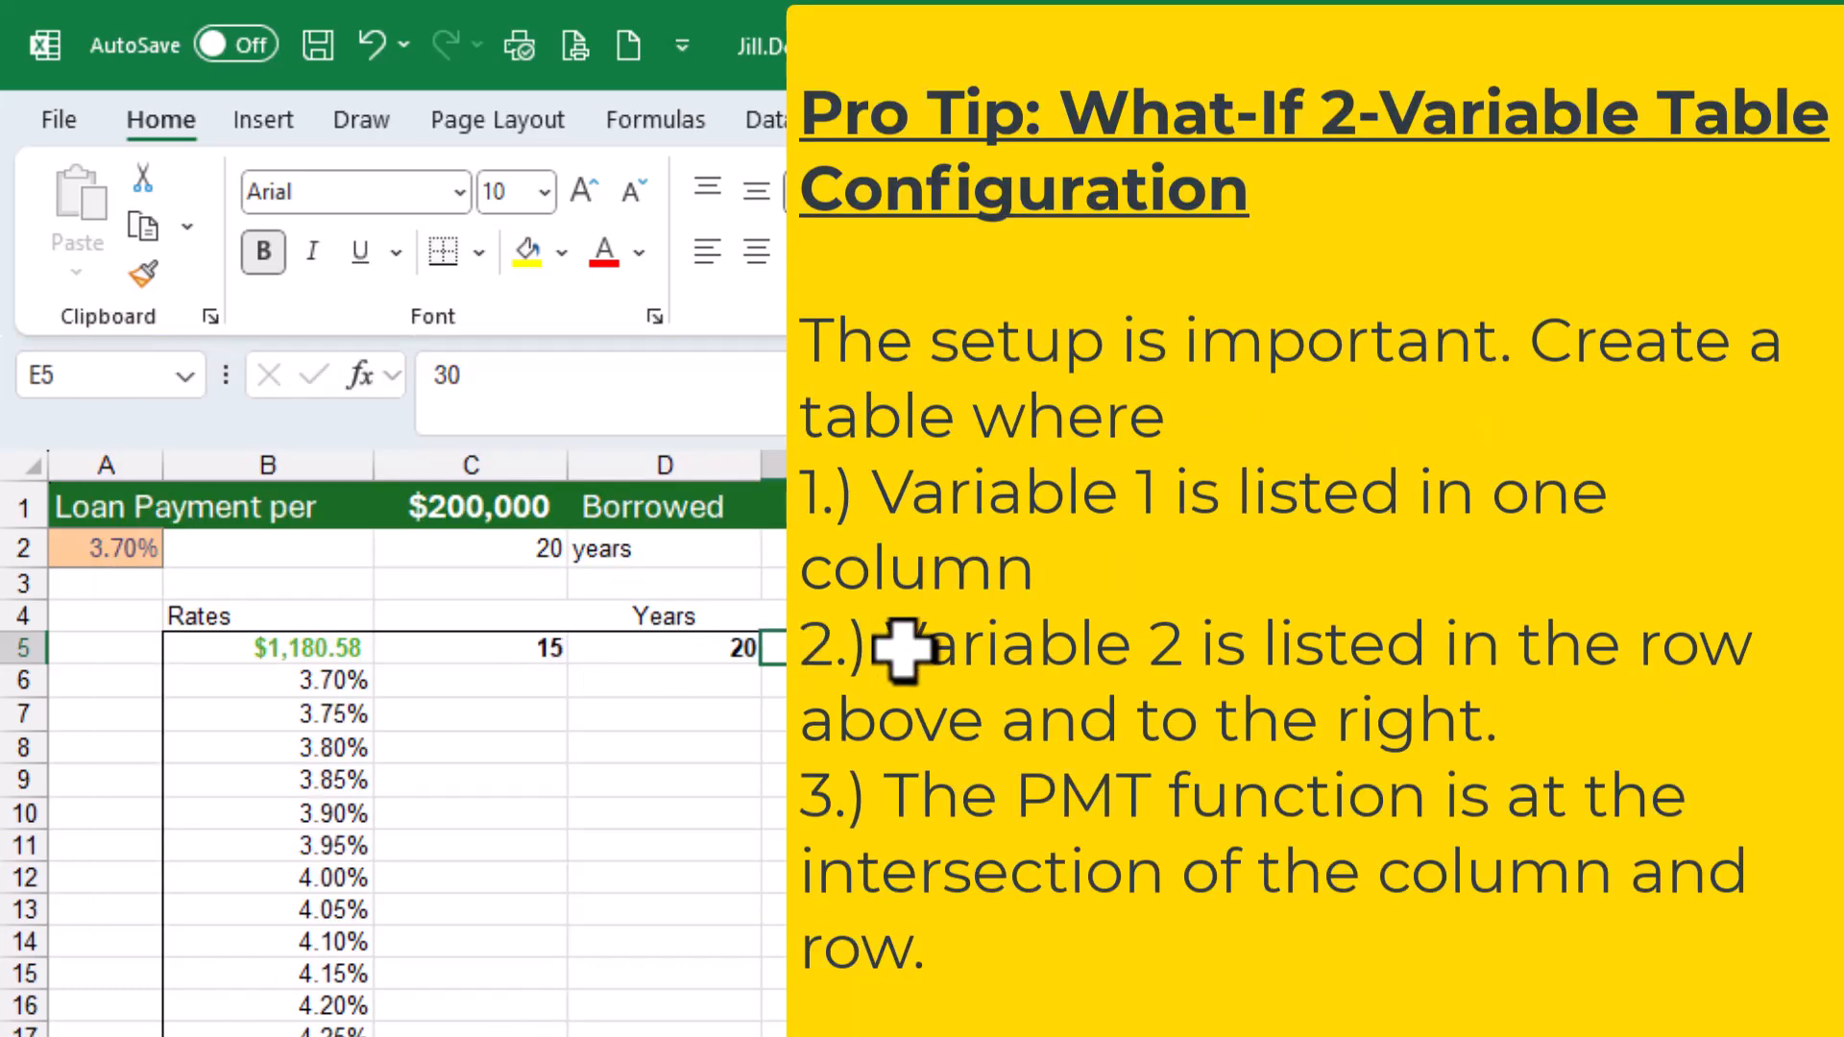
# Step: Review the Rate, Nper and Pv arguments of the PMT function in cell B5, and cancel out of the function arguments
pyautogui.click(274, 648)
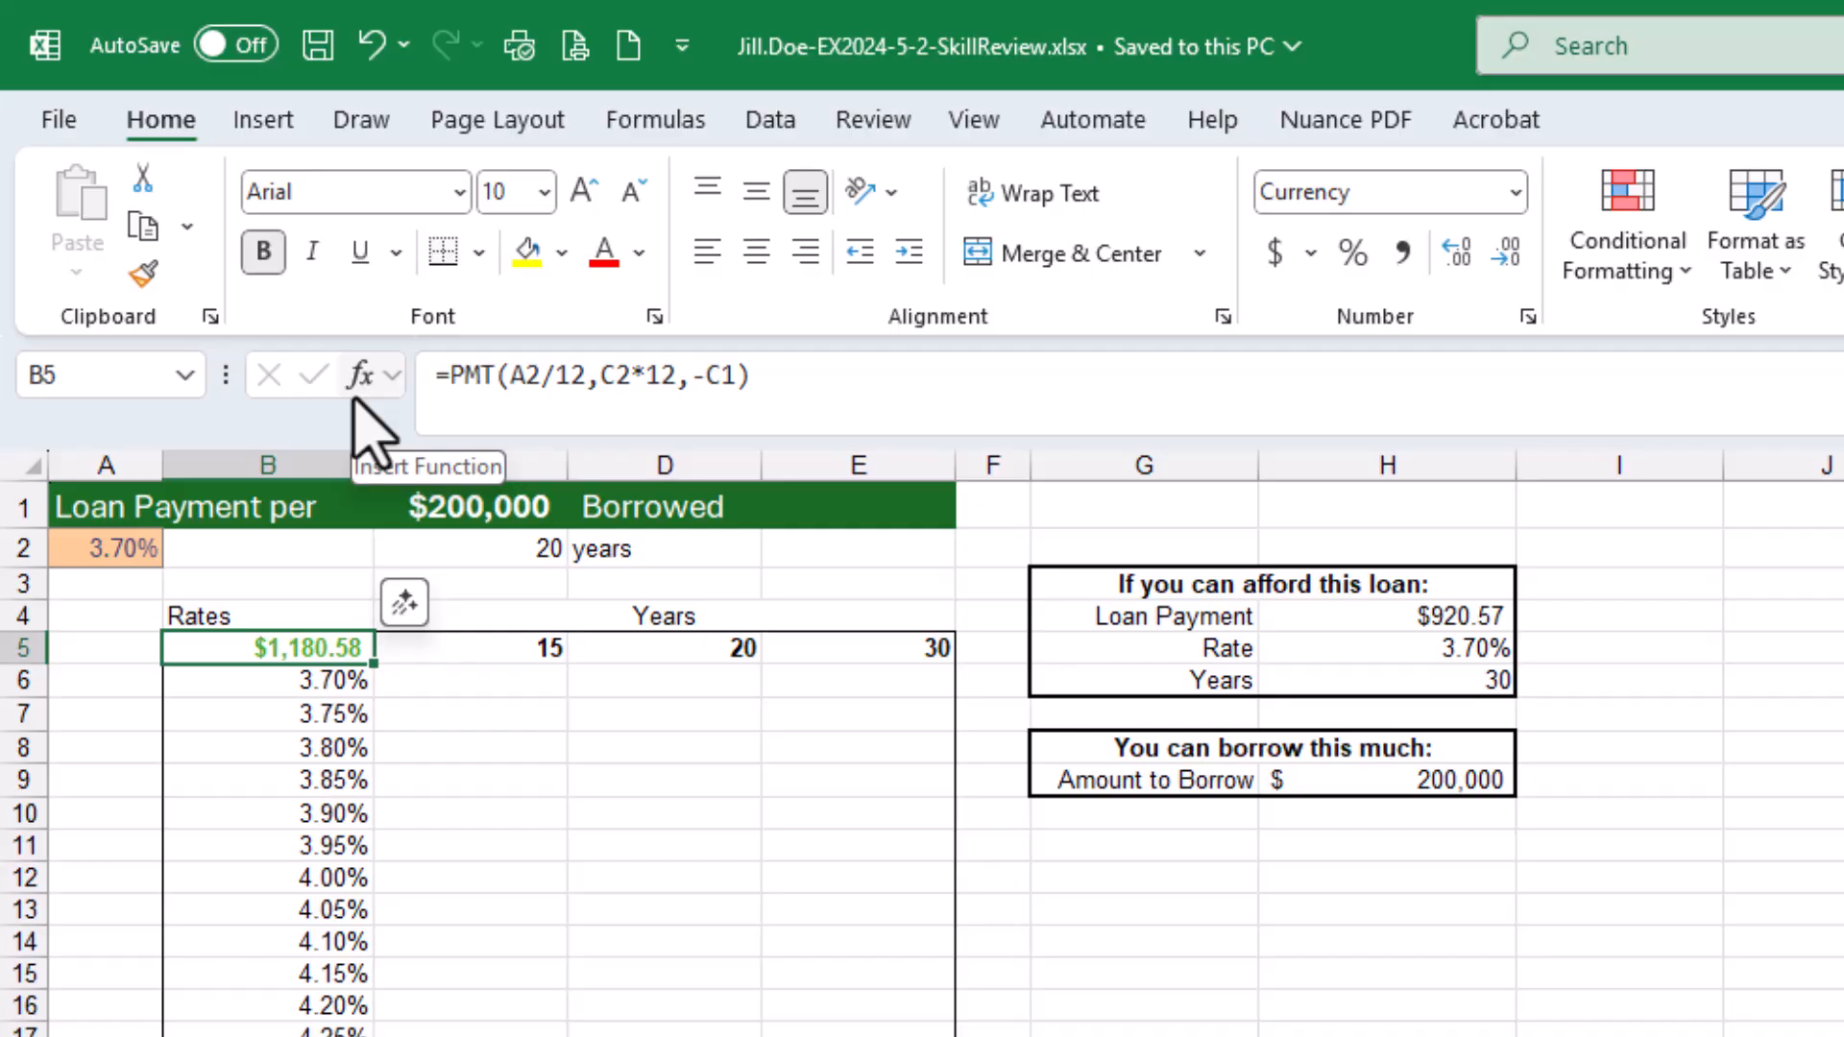
pyautogui.click(362, 376)
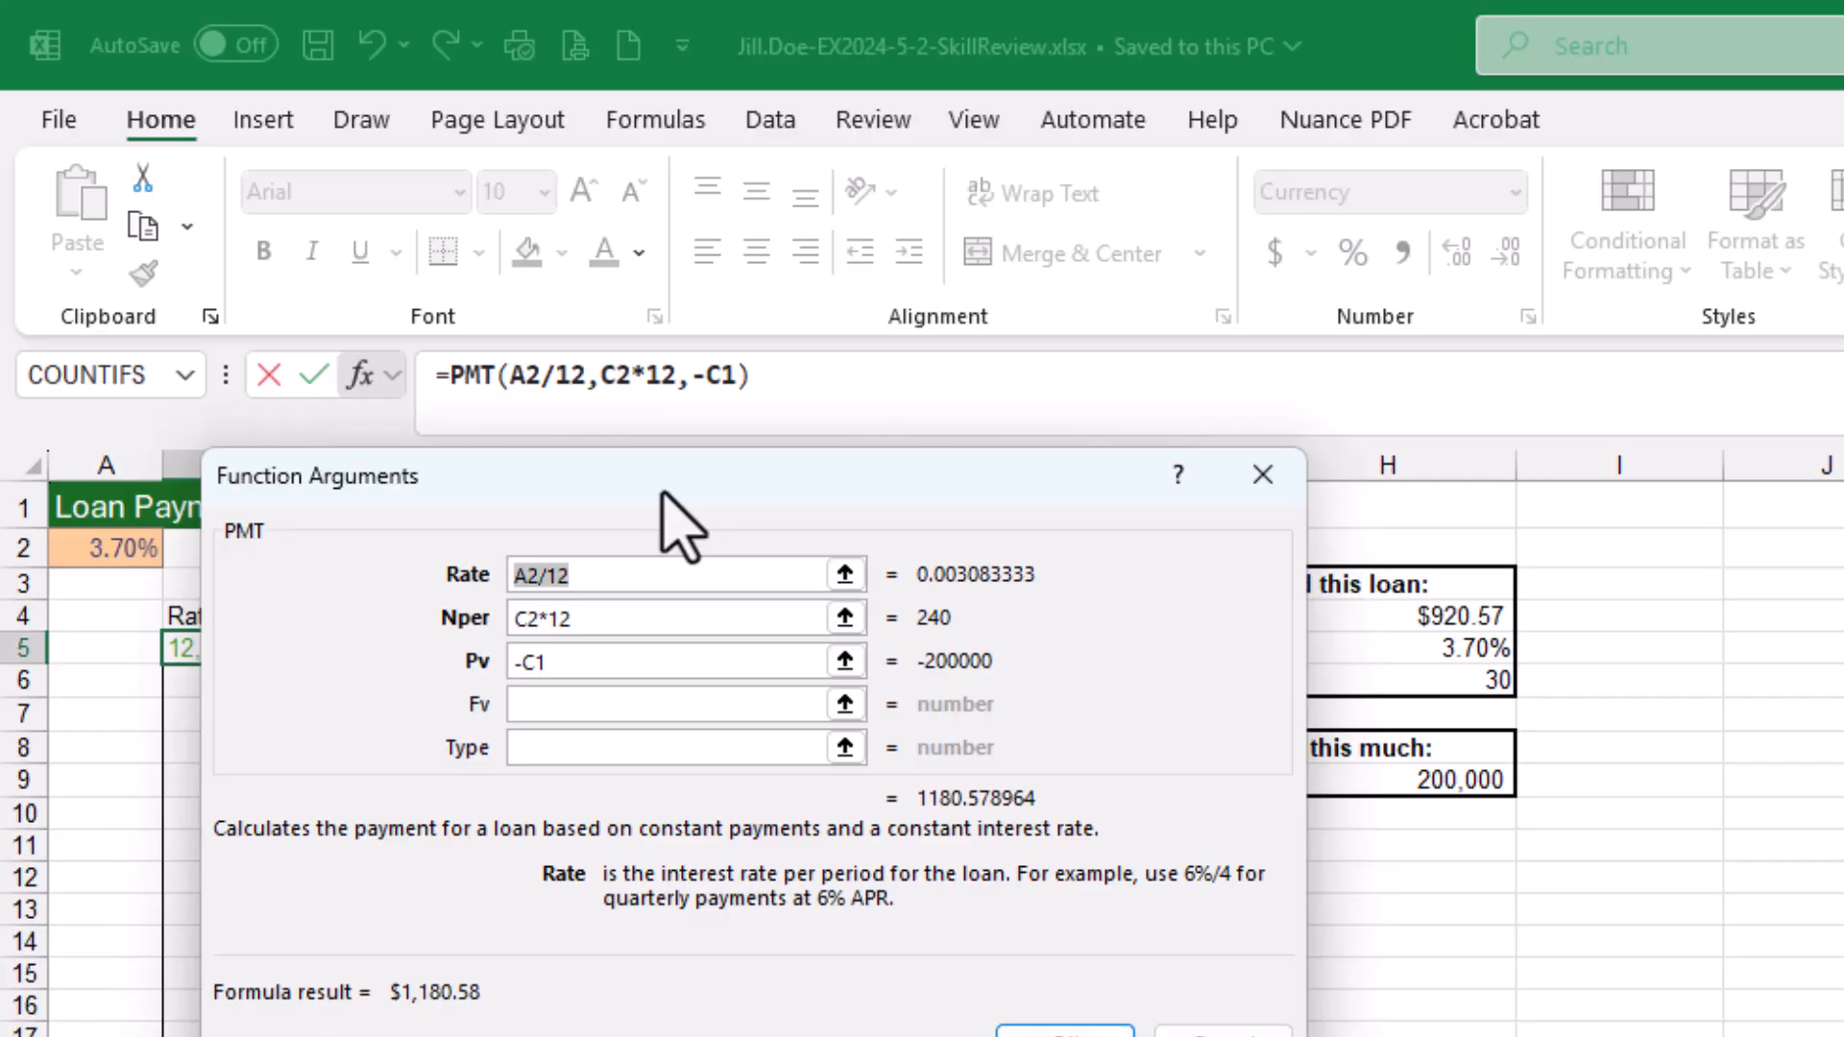
pyautogui.moveTo(663, 488); pyautogui.dragTo(898, 783)
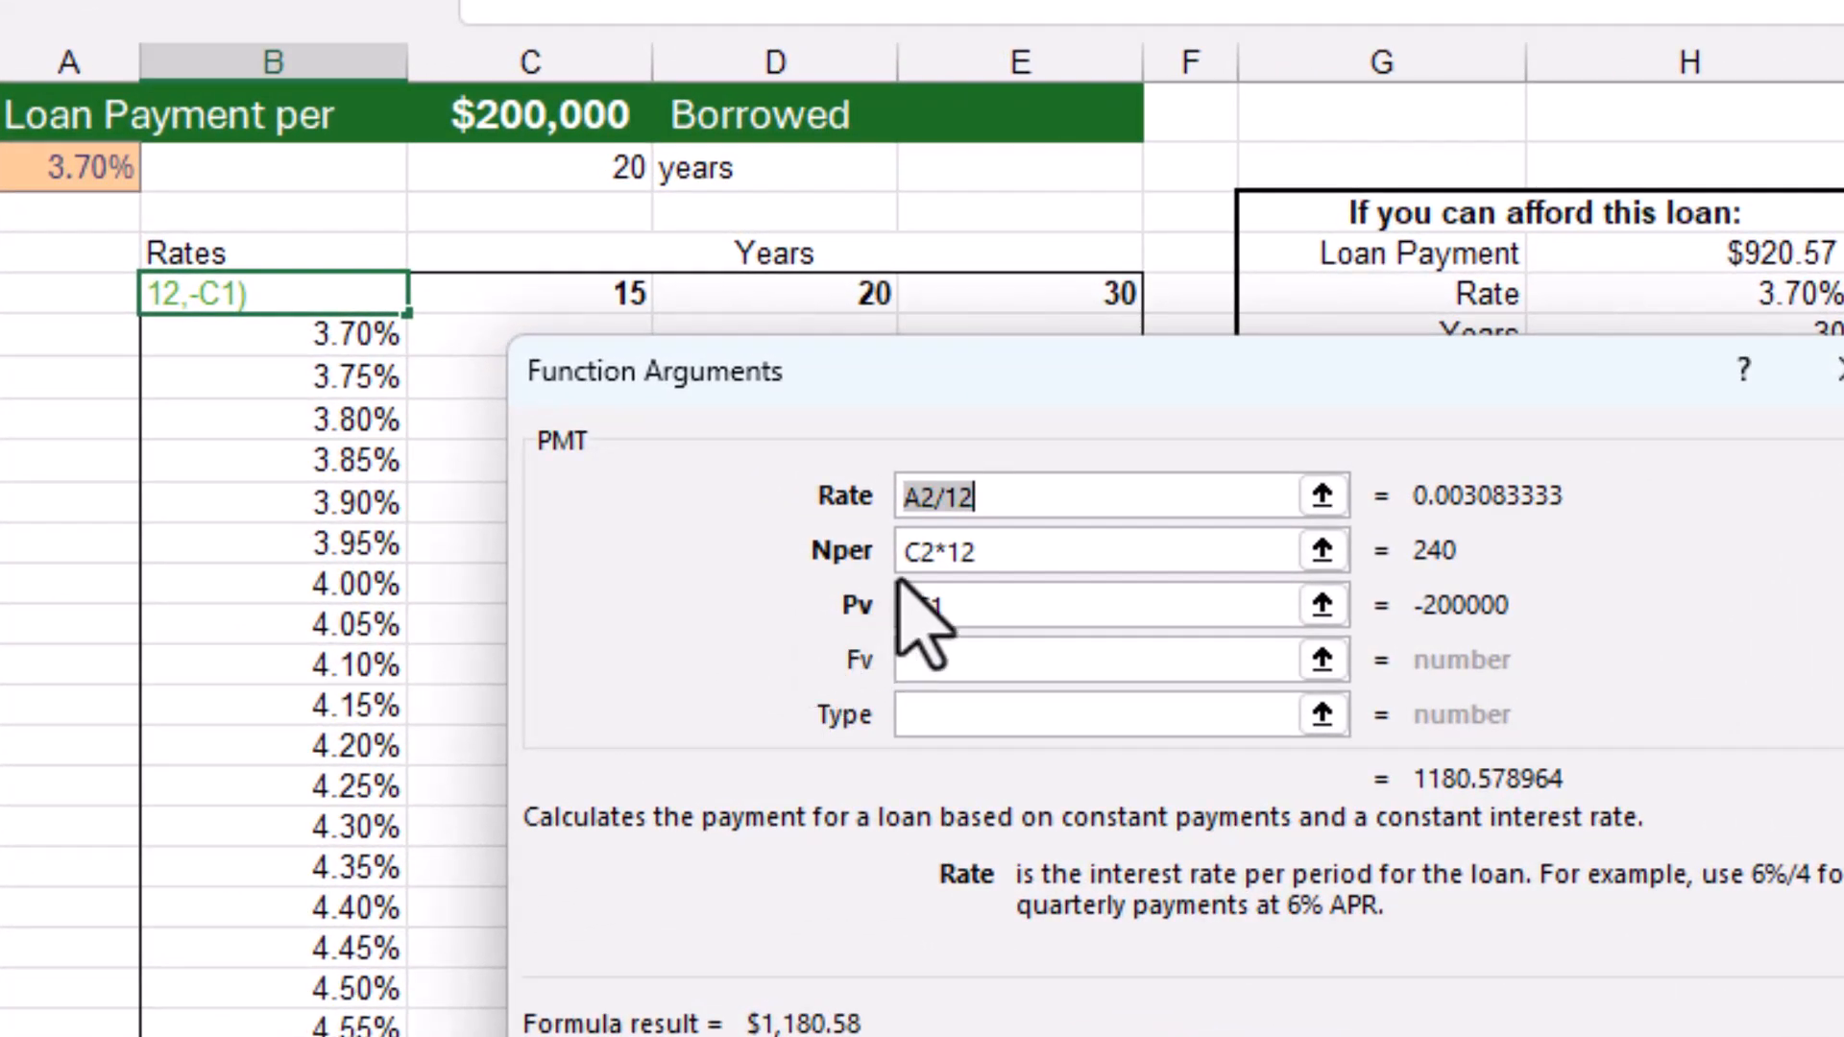
pyautogui.click(1008, 496)
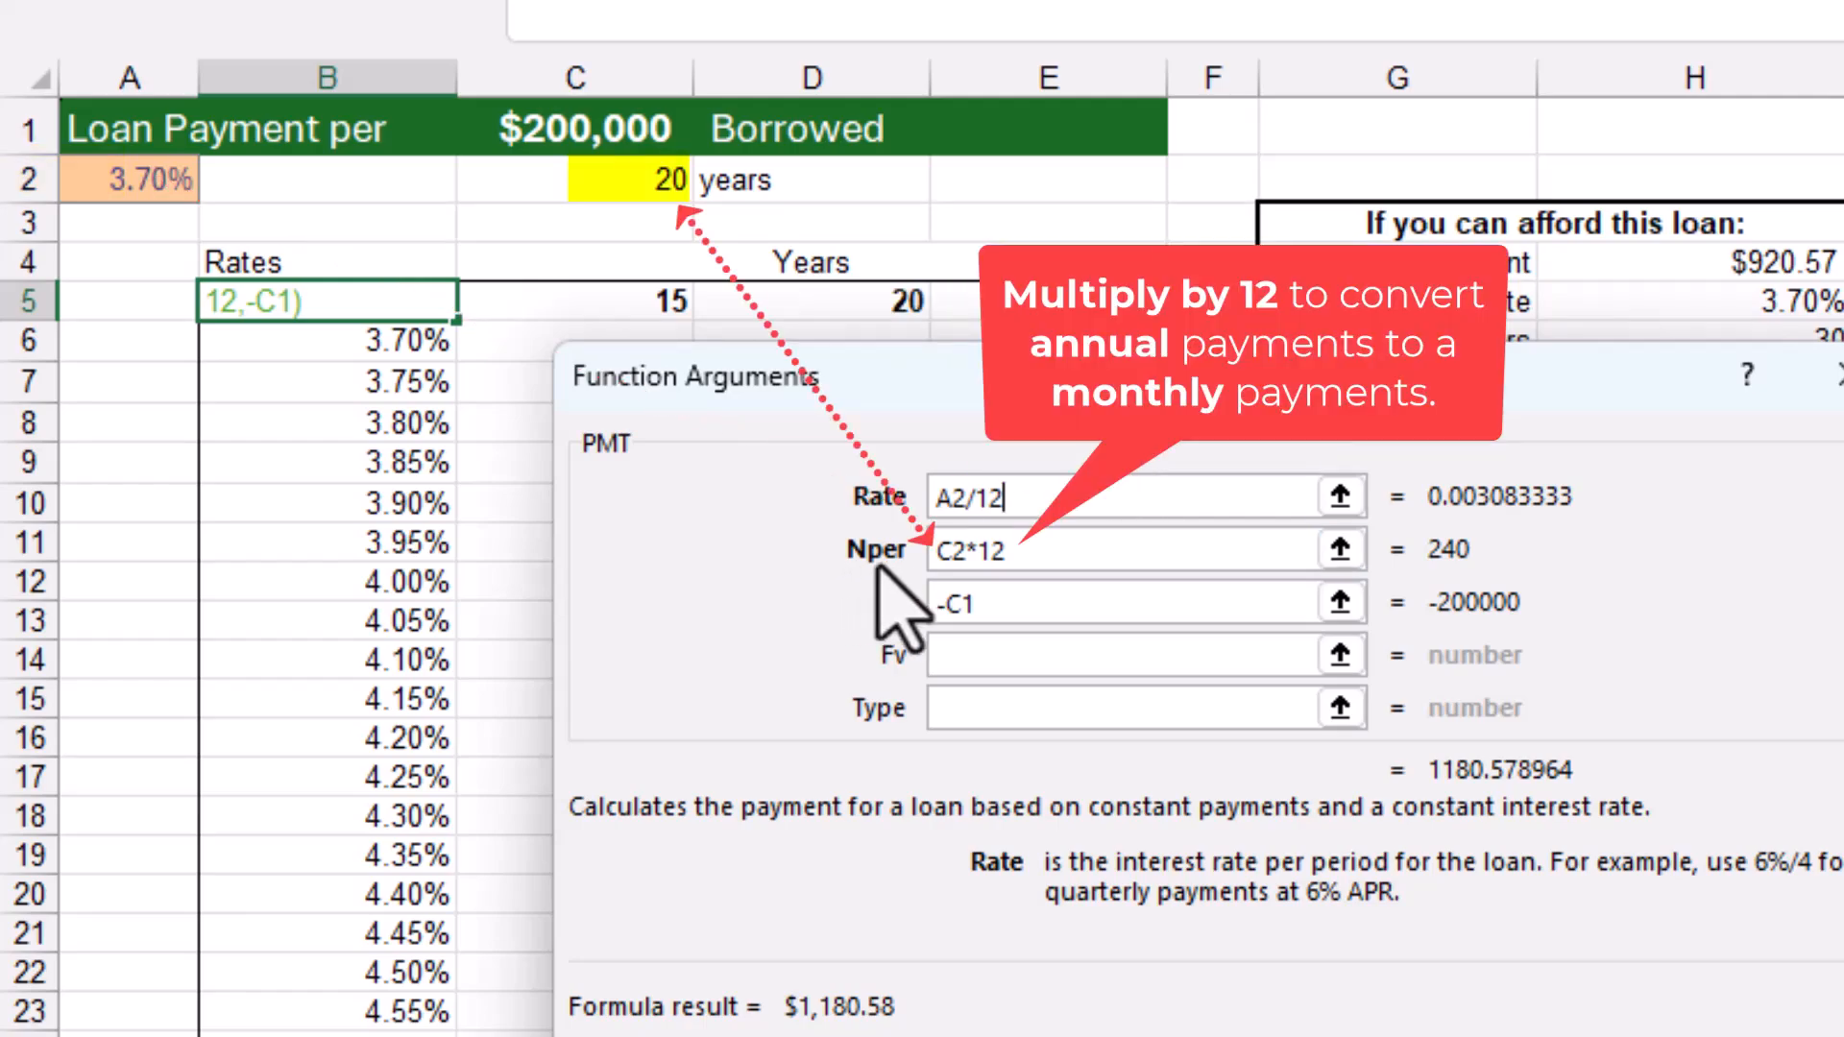
pyautogui.click(1111, 549)
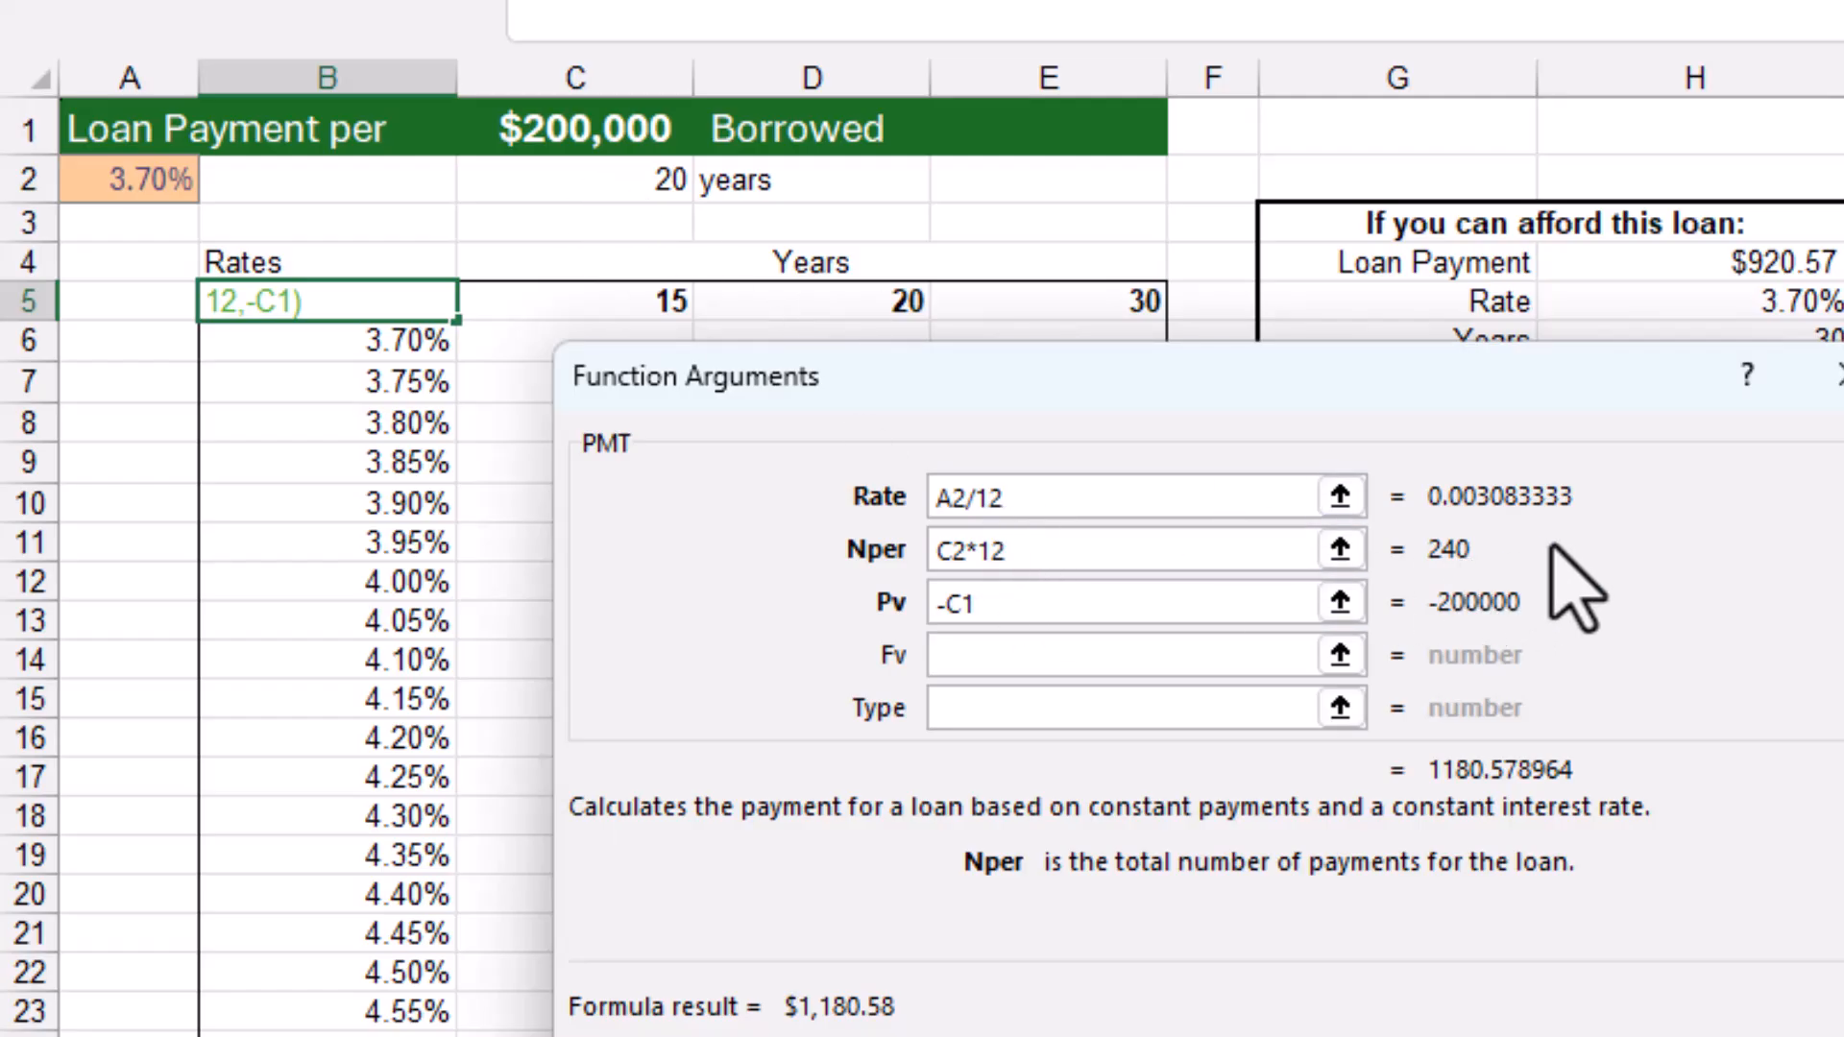
pyautogui.click(1077, 613)
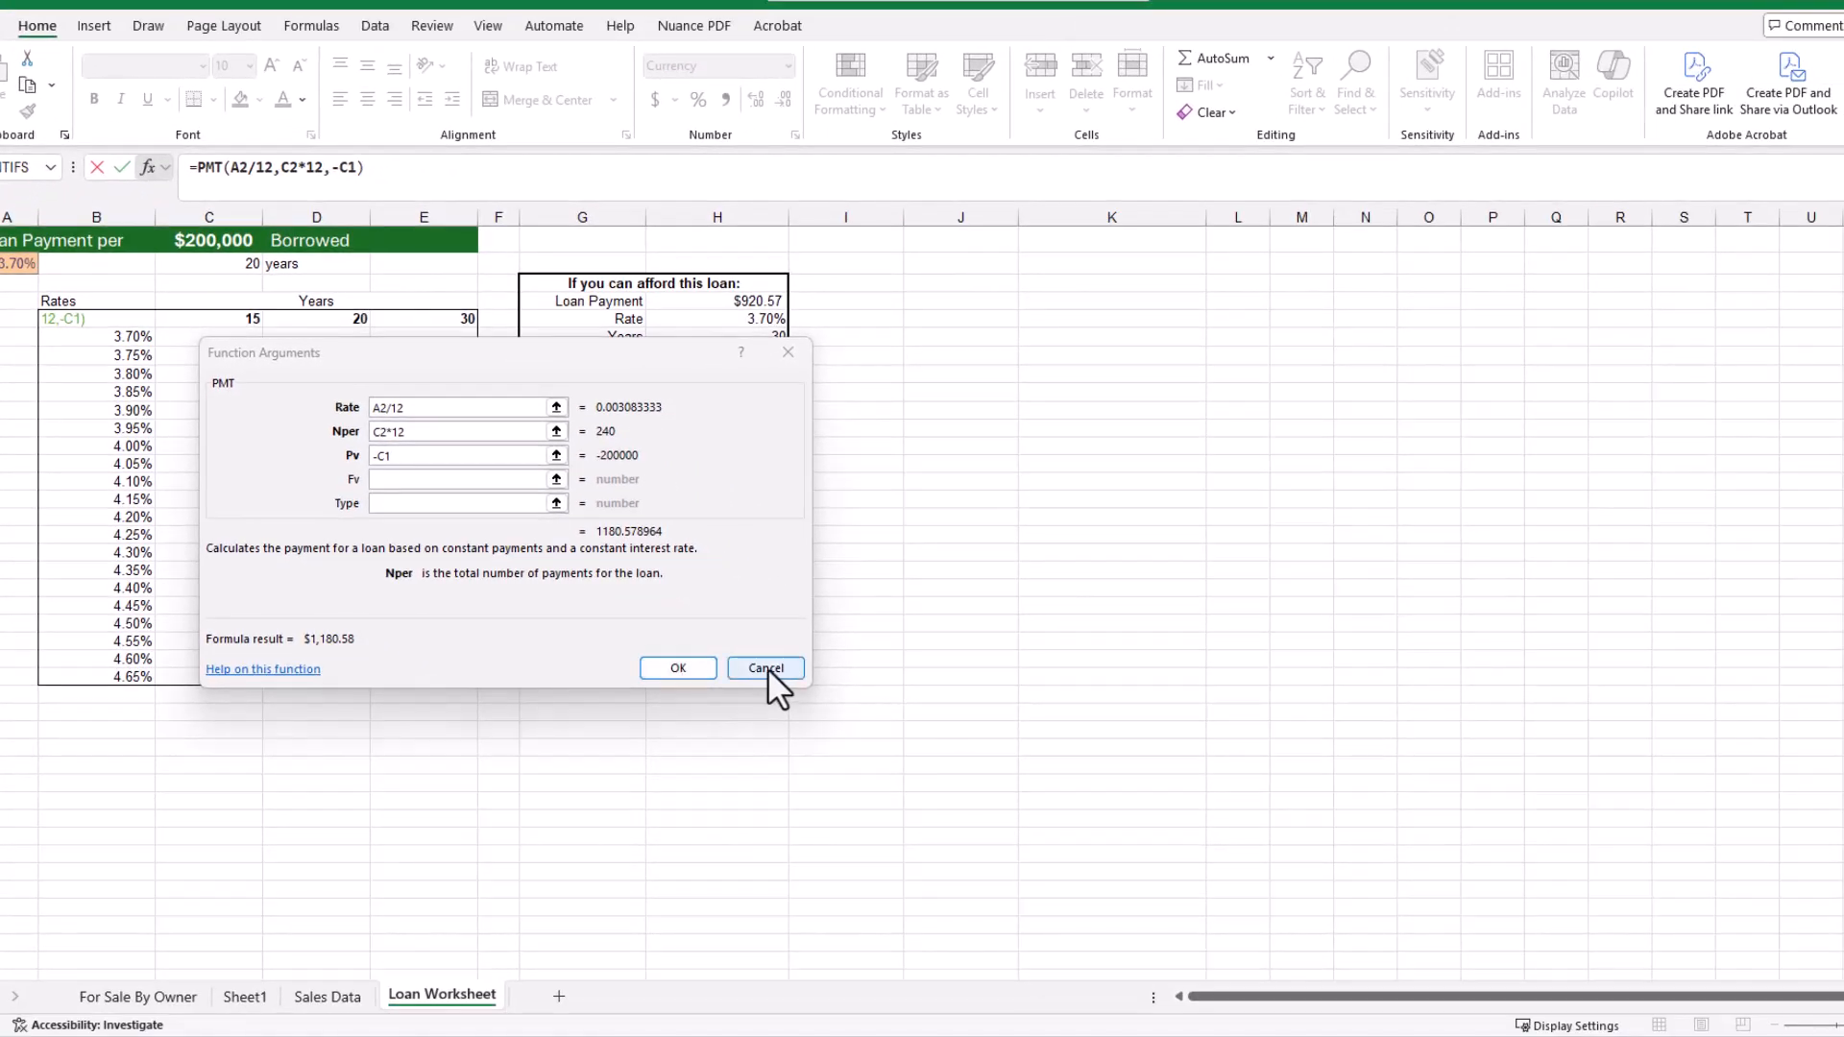
pyautogui.click(767, 668)
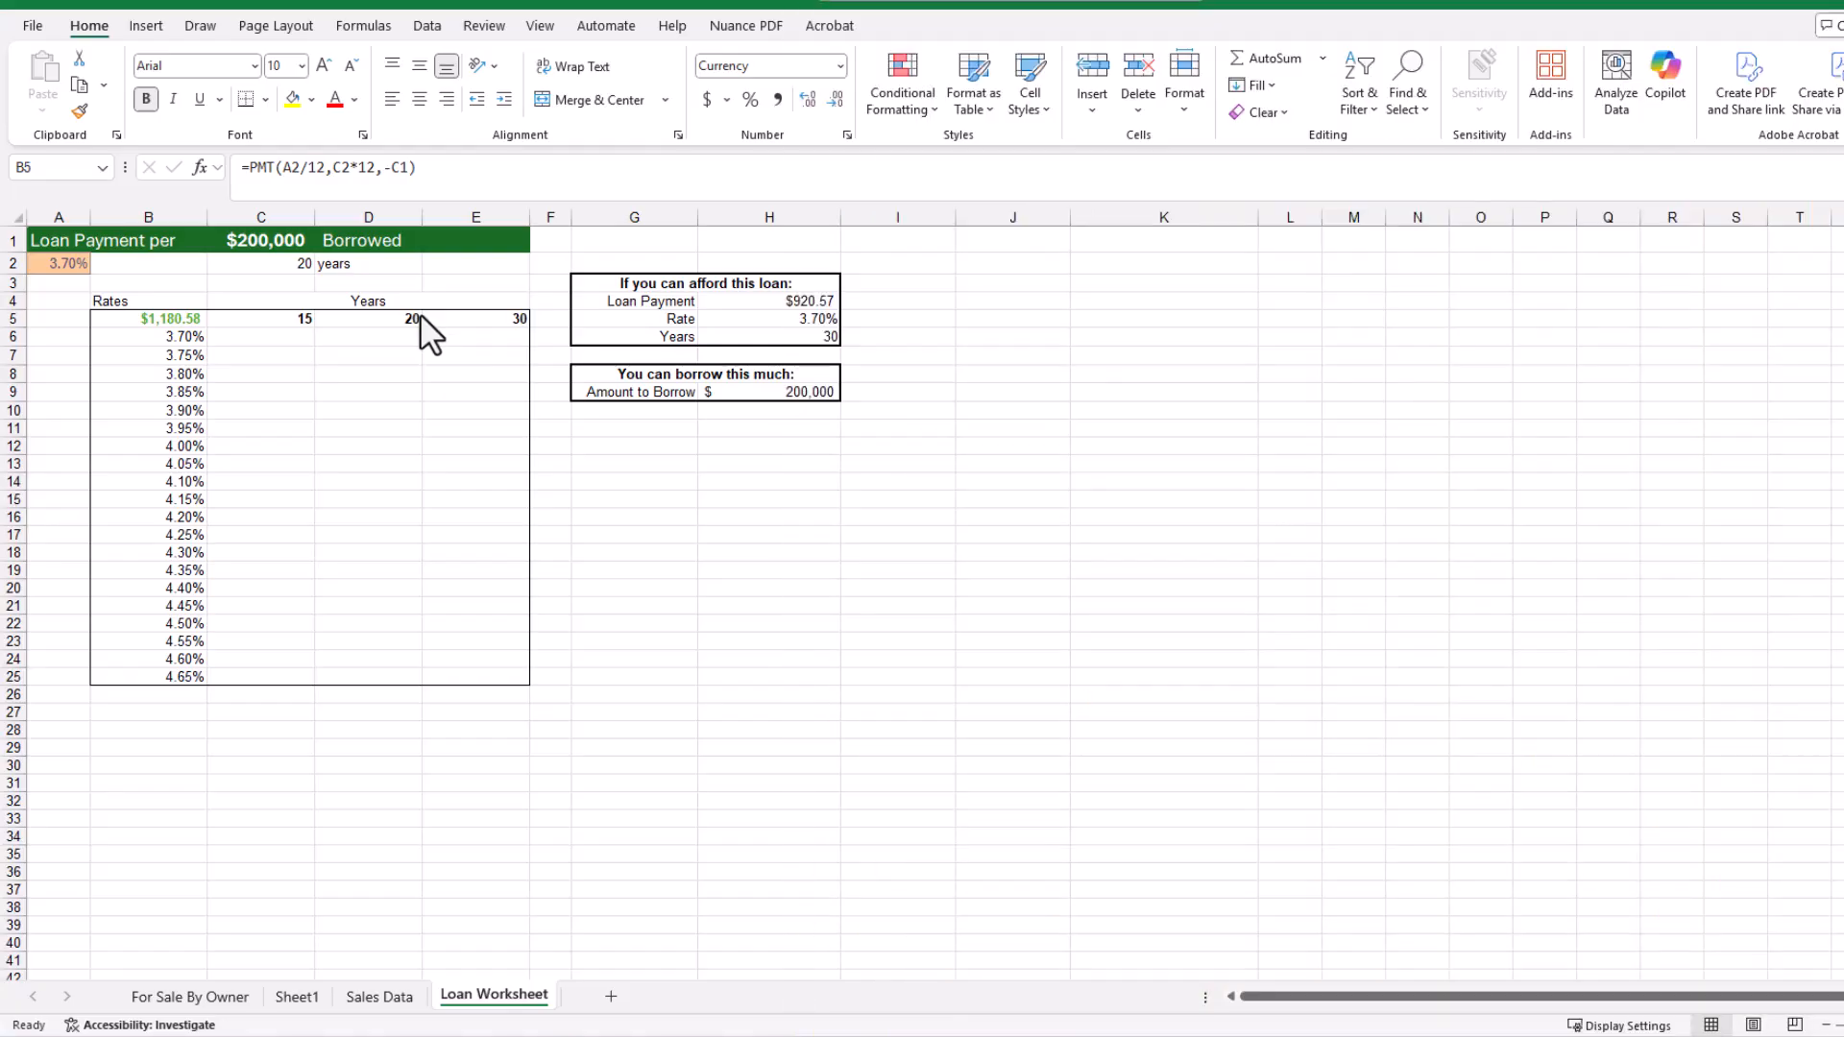
# Step: Create a two-variable what-if data table on B5:E25 with row input cell C2 and column input cell A2
pyautogui.click(132, 320)
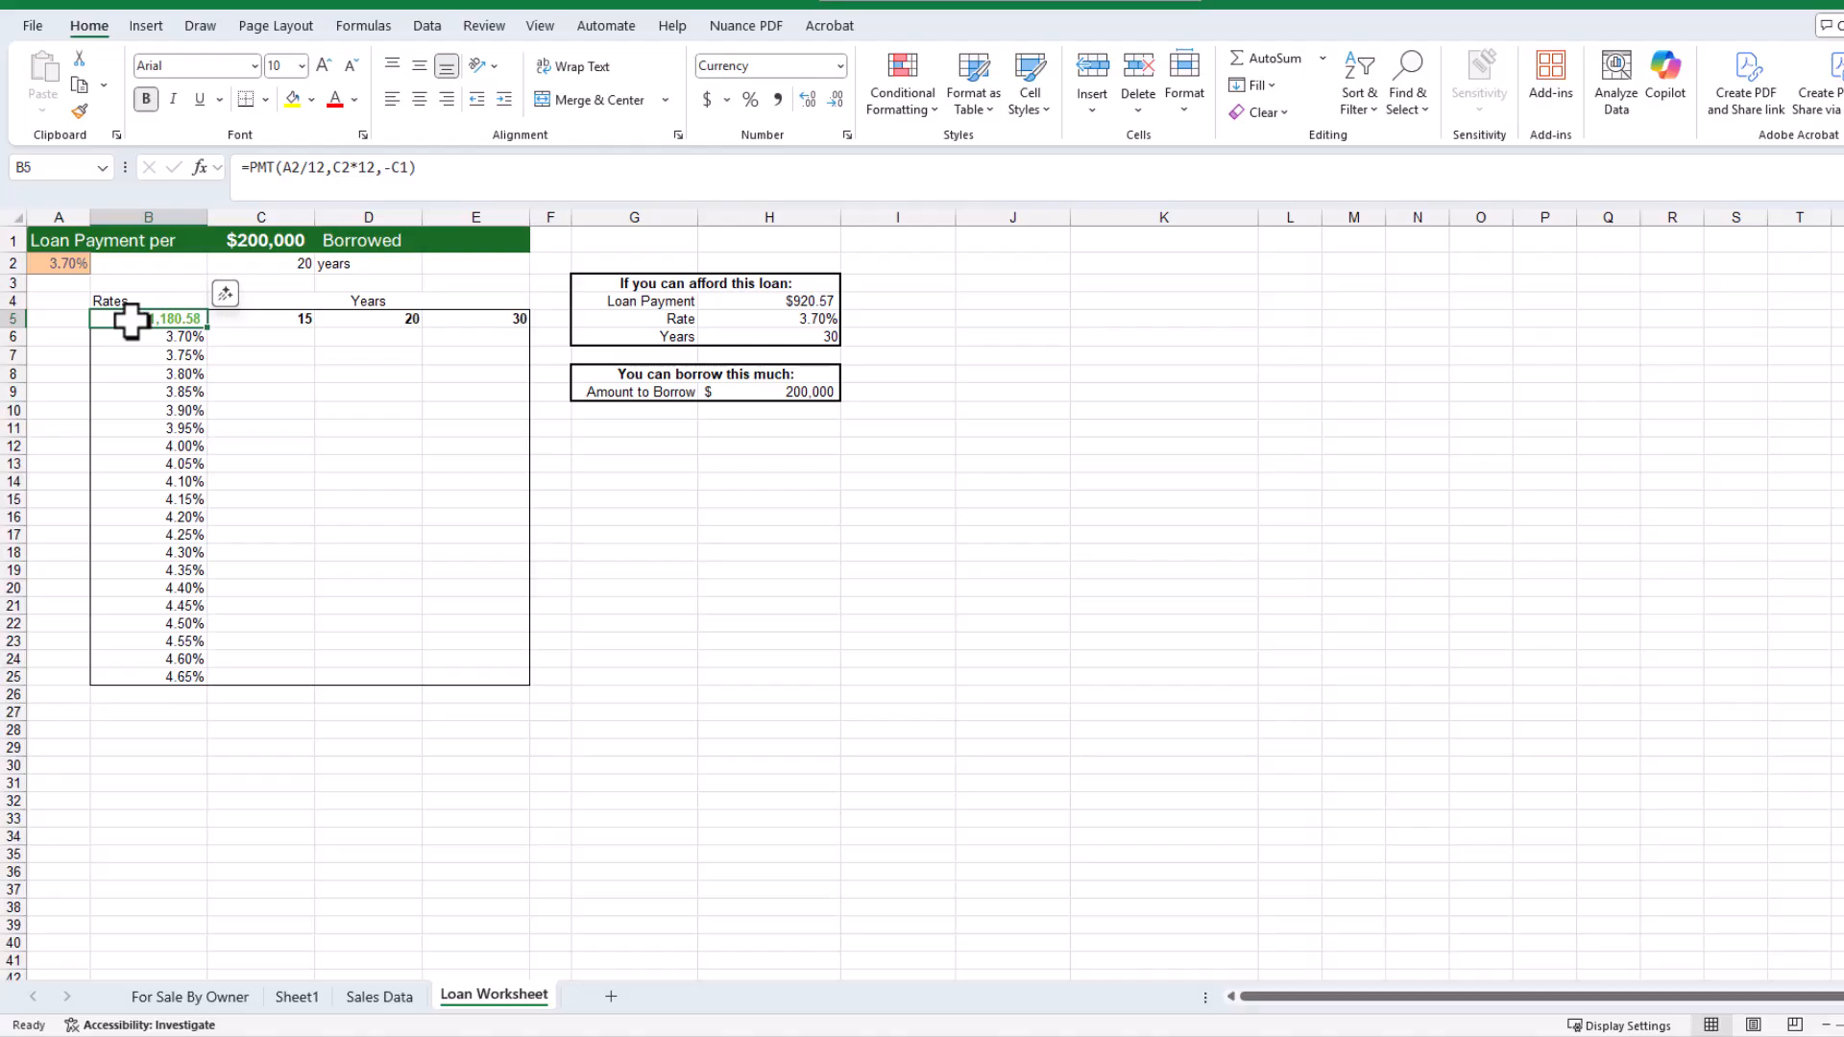
pyautogui.moveTo(132, 320); pyautogui.dragTo(472, 687)
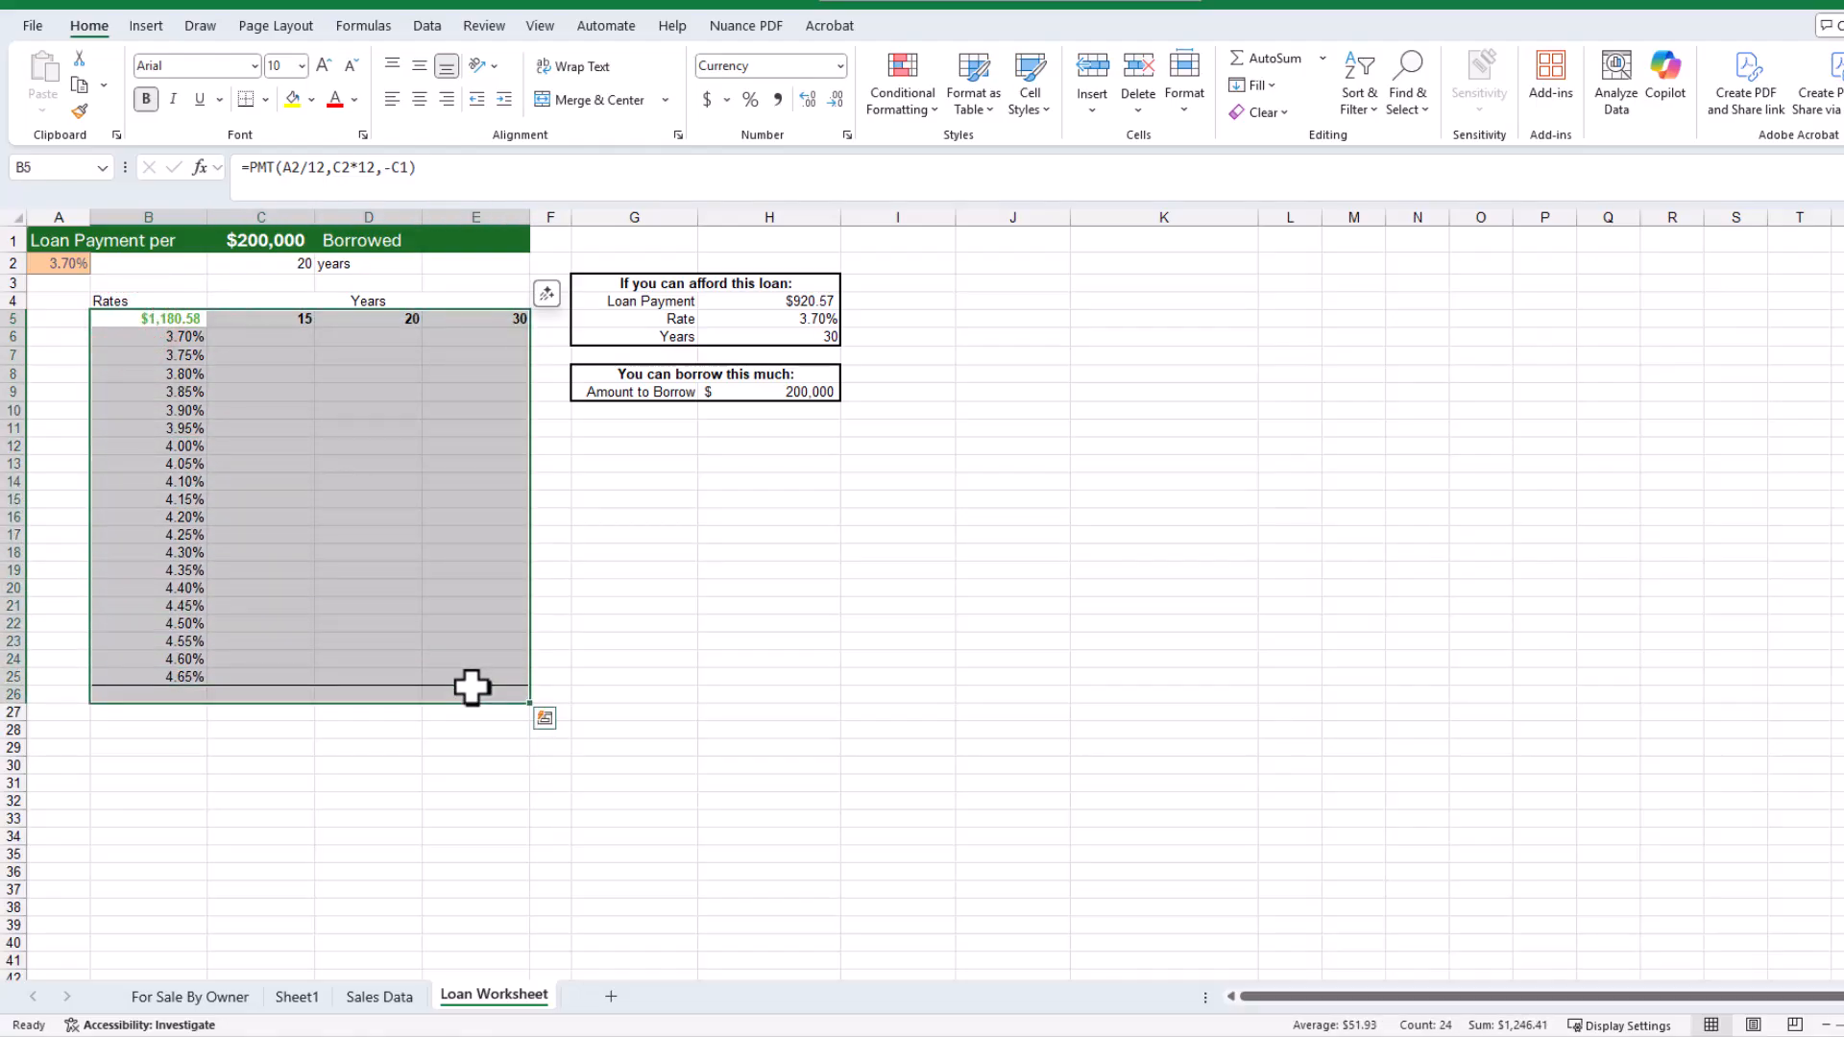
pyautogui.click(477, 675)
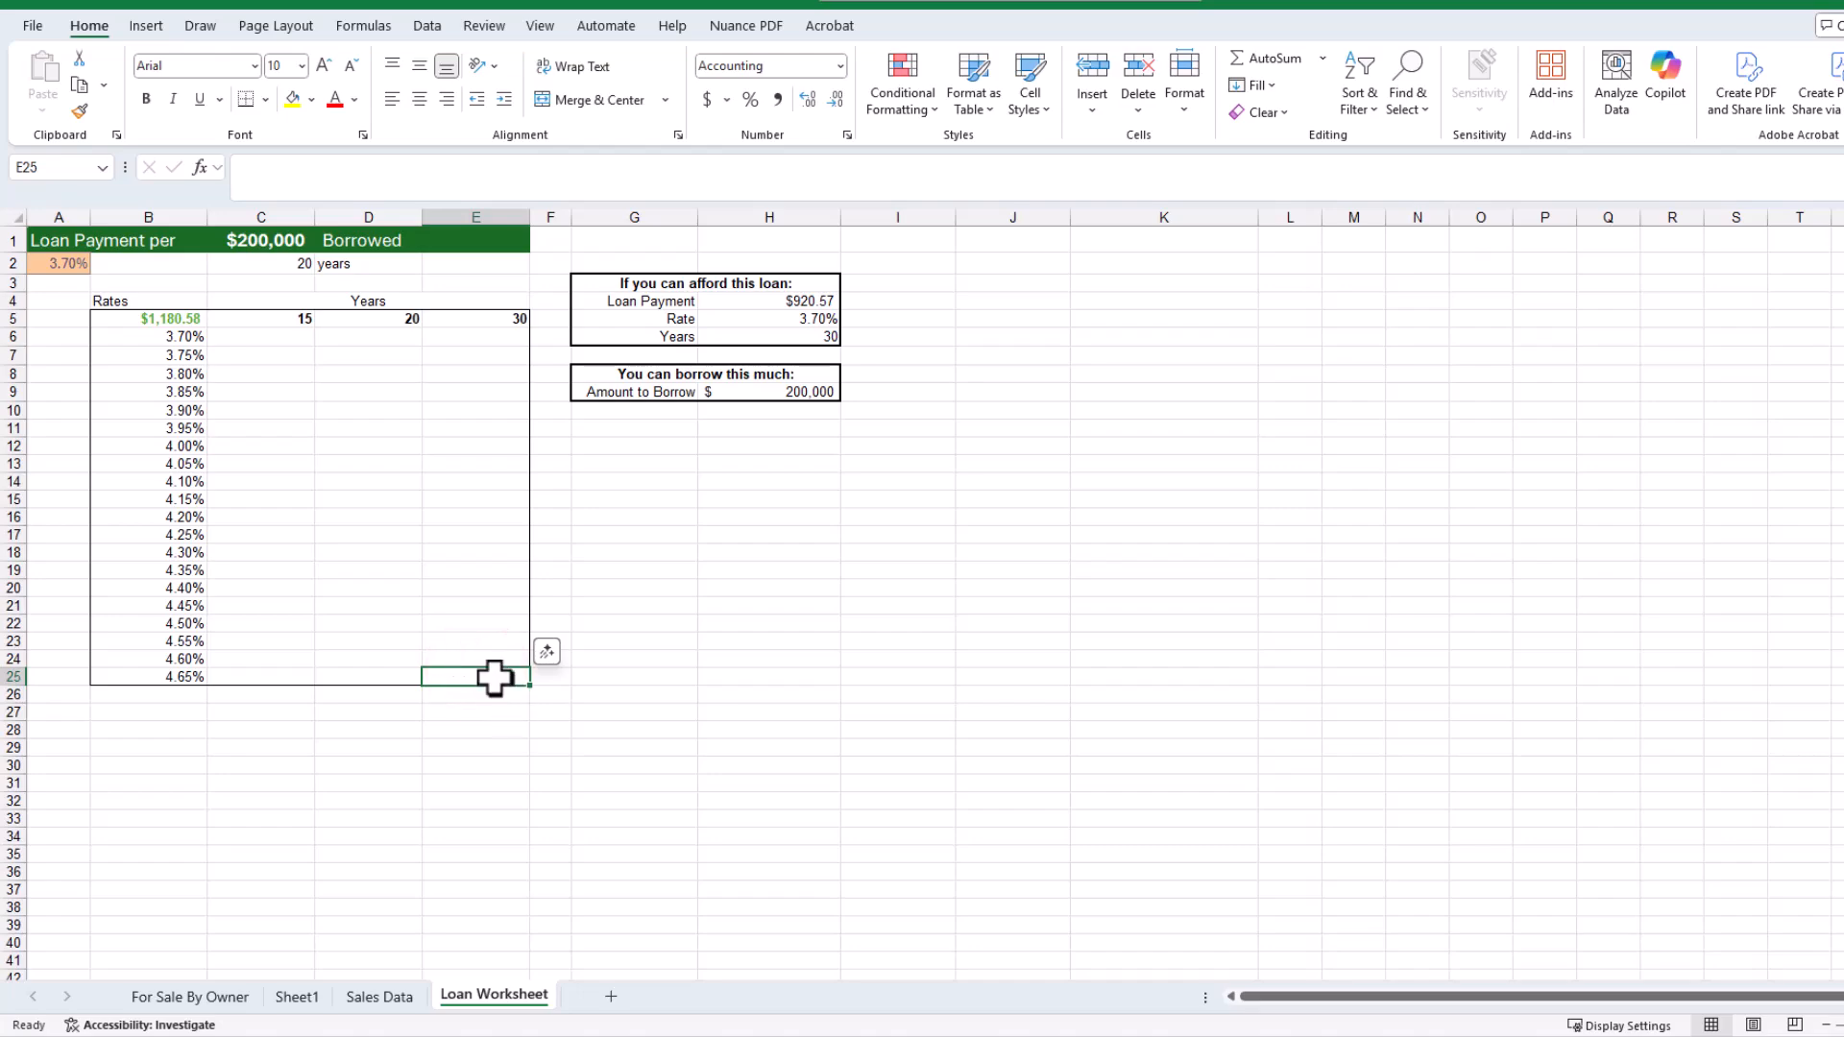
pyautogui.moveTo(129, 320); pyautogui.dragTo(466, 680)
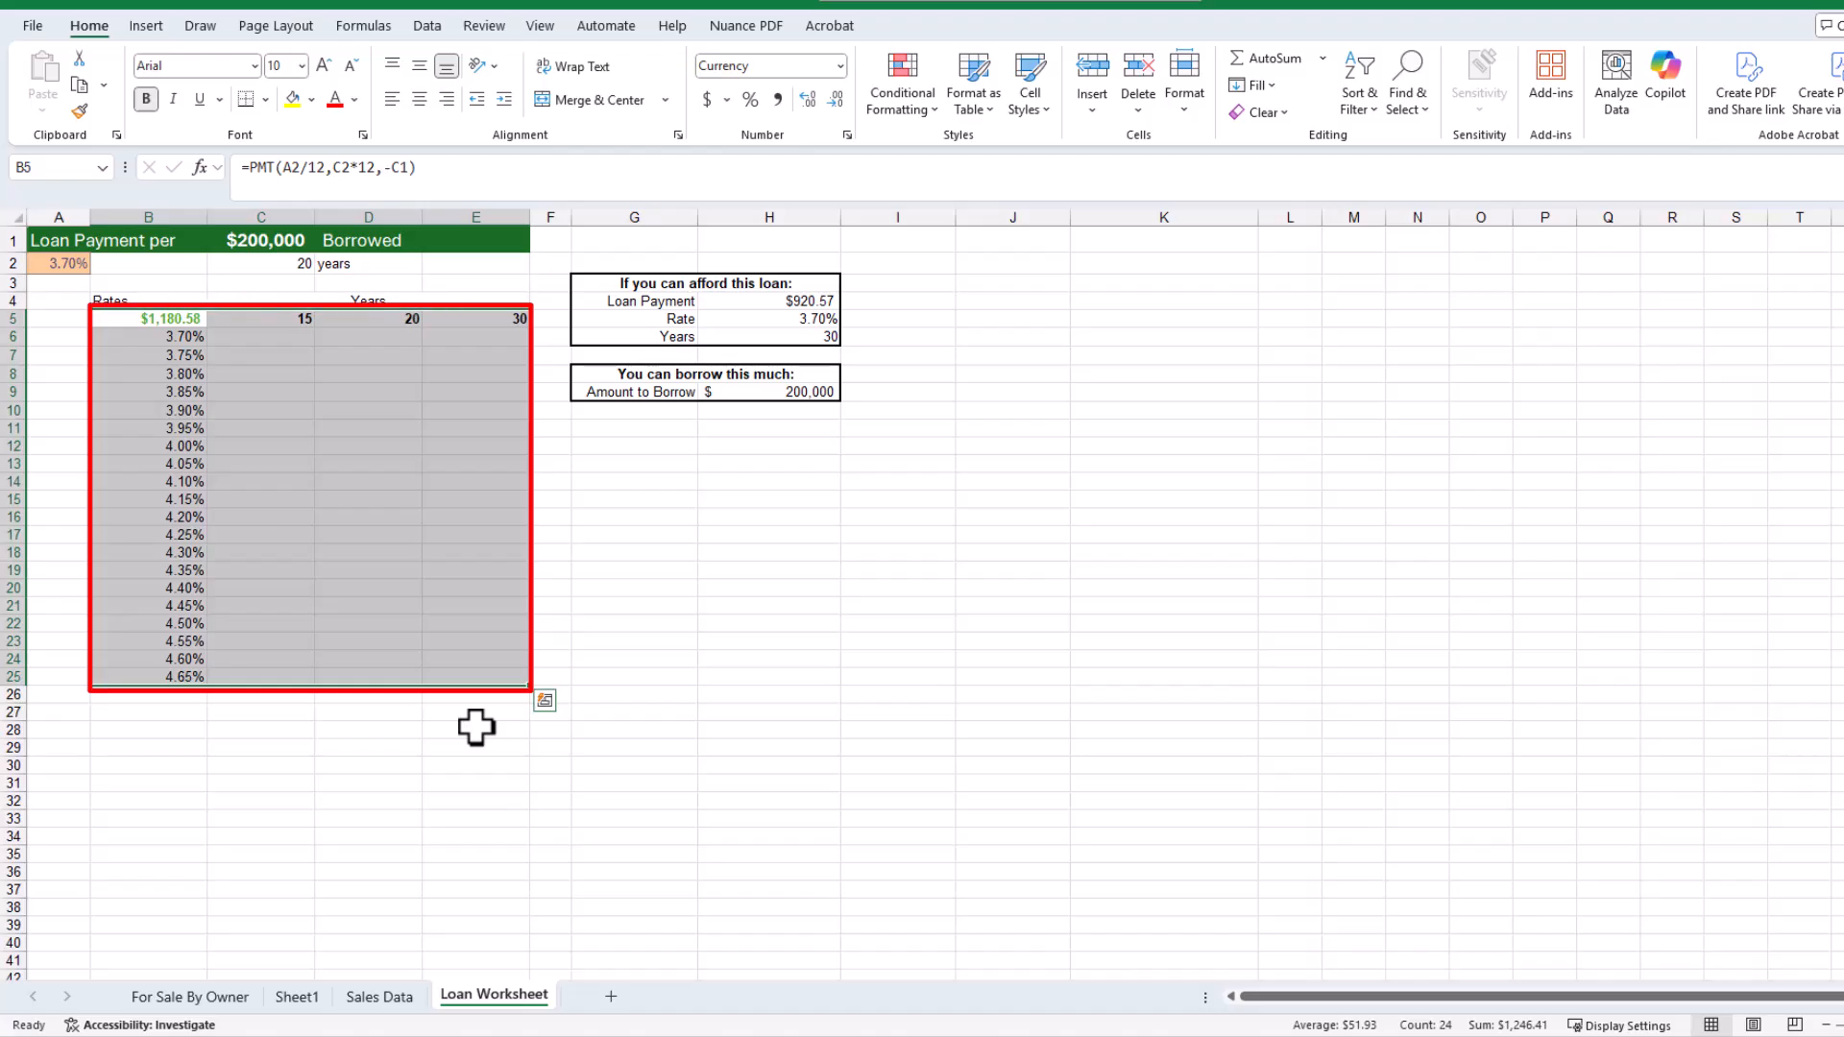
pyautogui.click(432, 21)
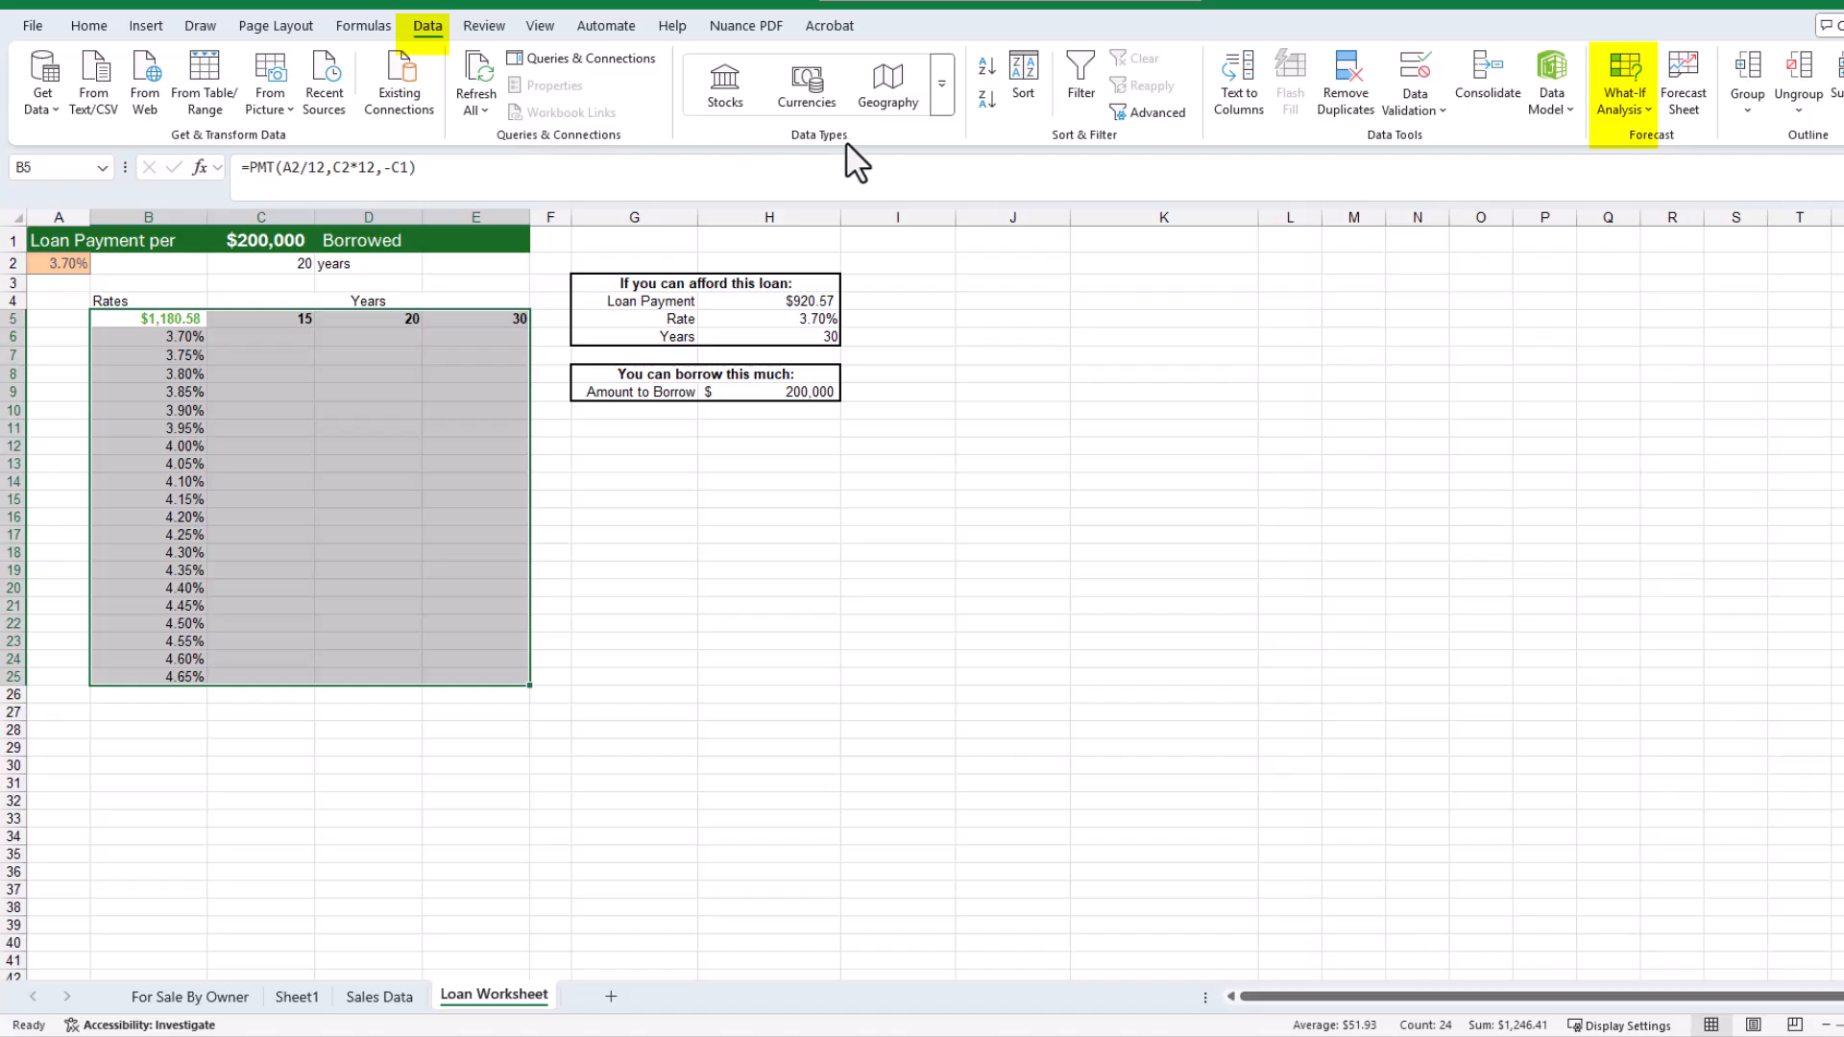
pyautogui.click(1645, 111)
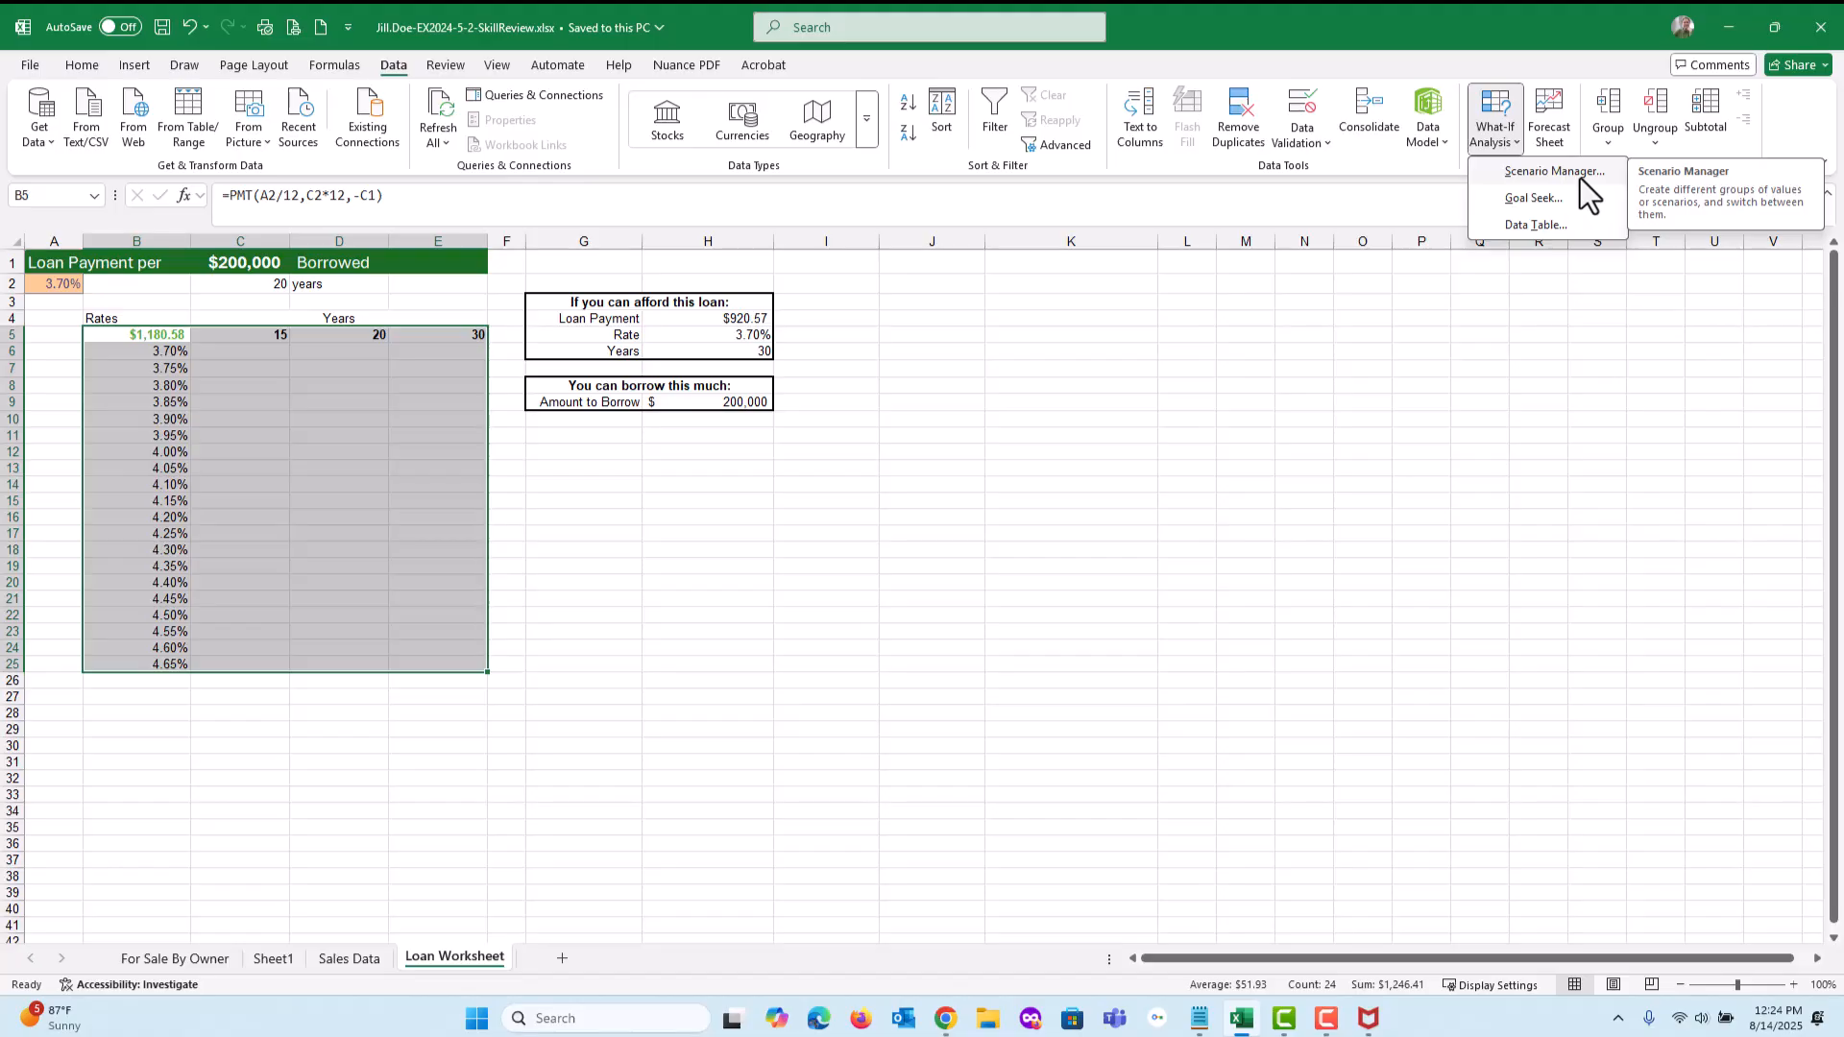
pyautogui.click(1535, 224)
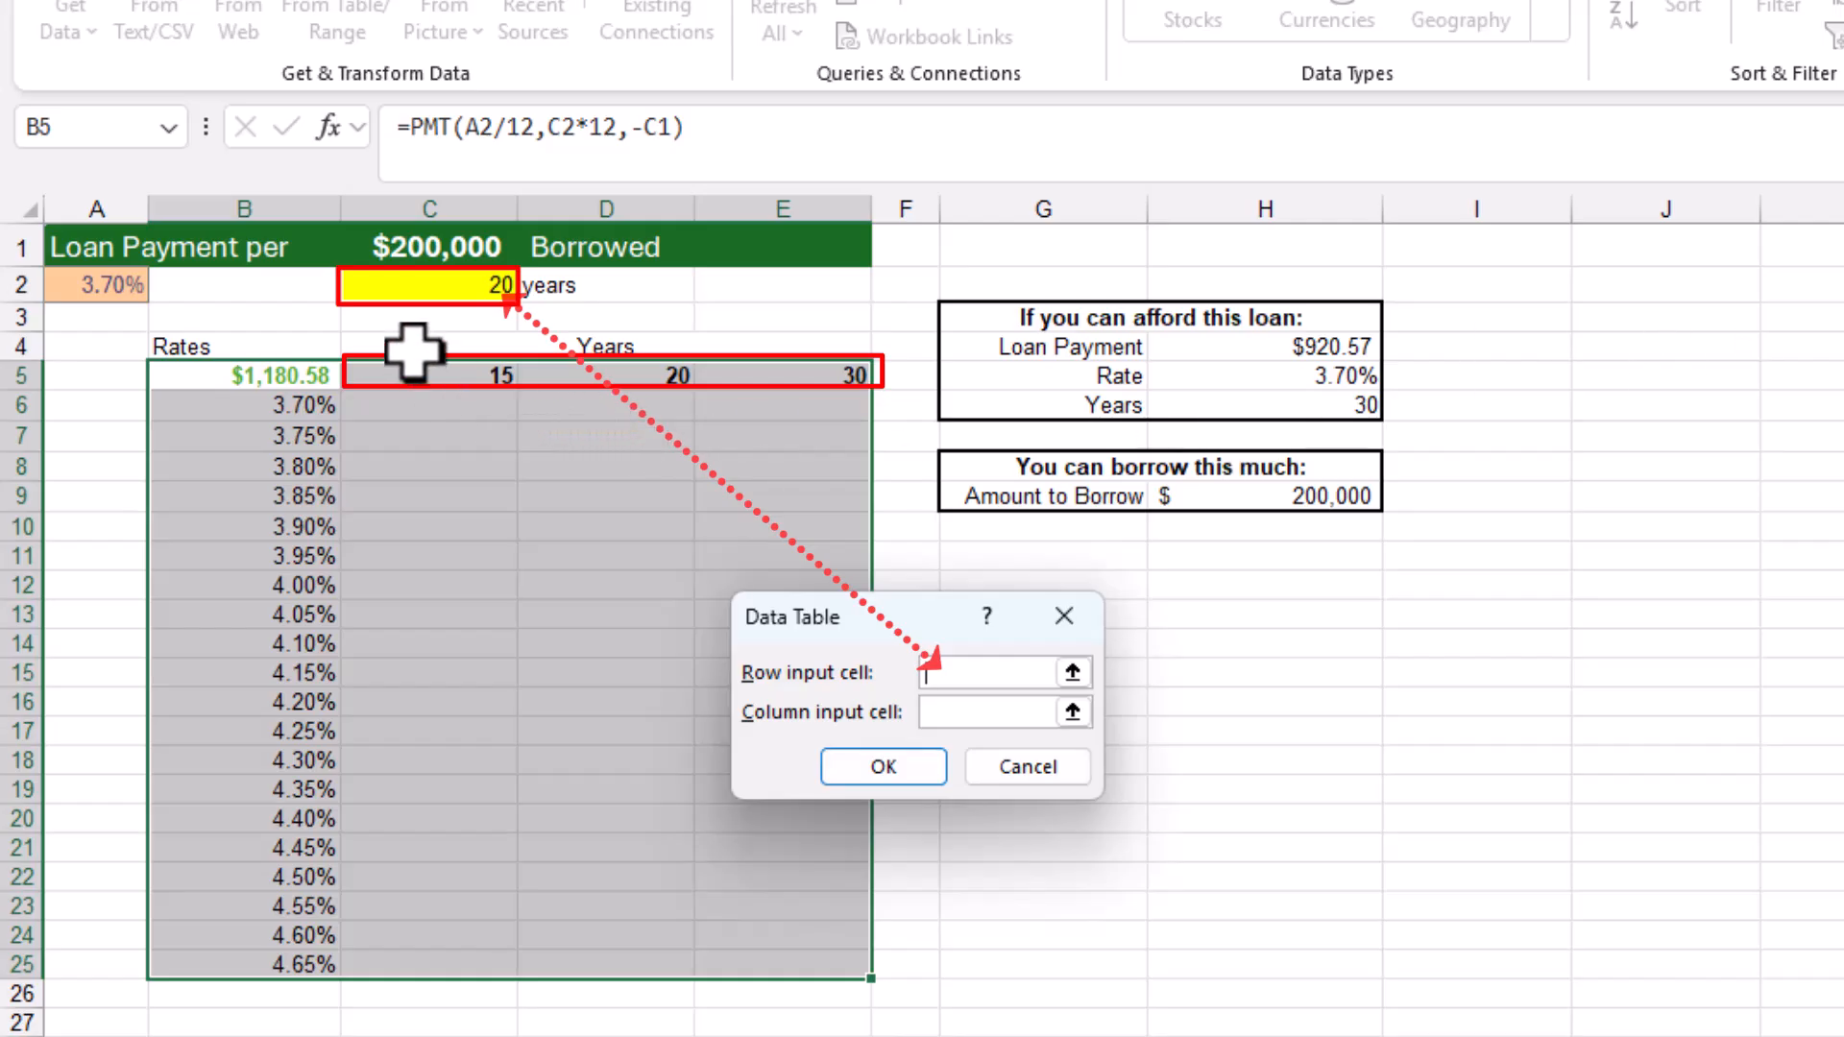
pyautogui.click(455, 284)
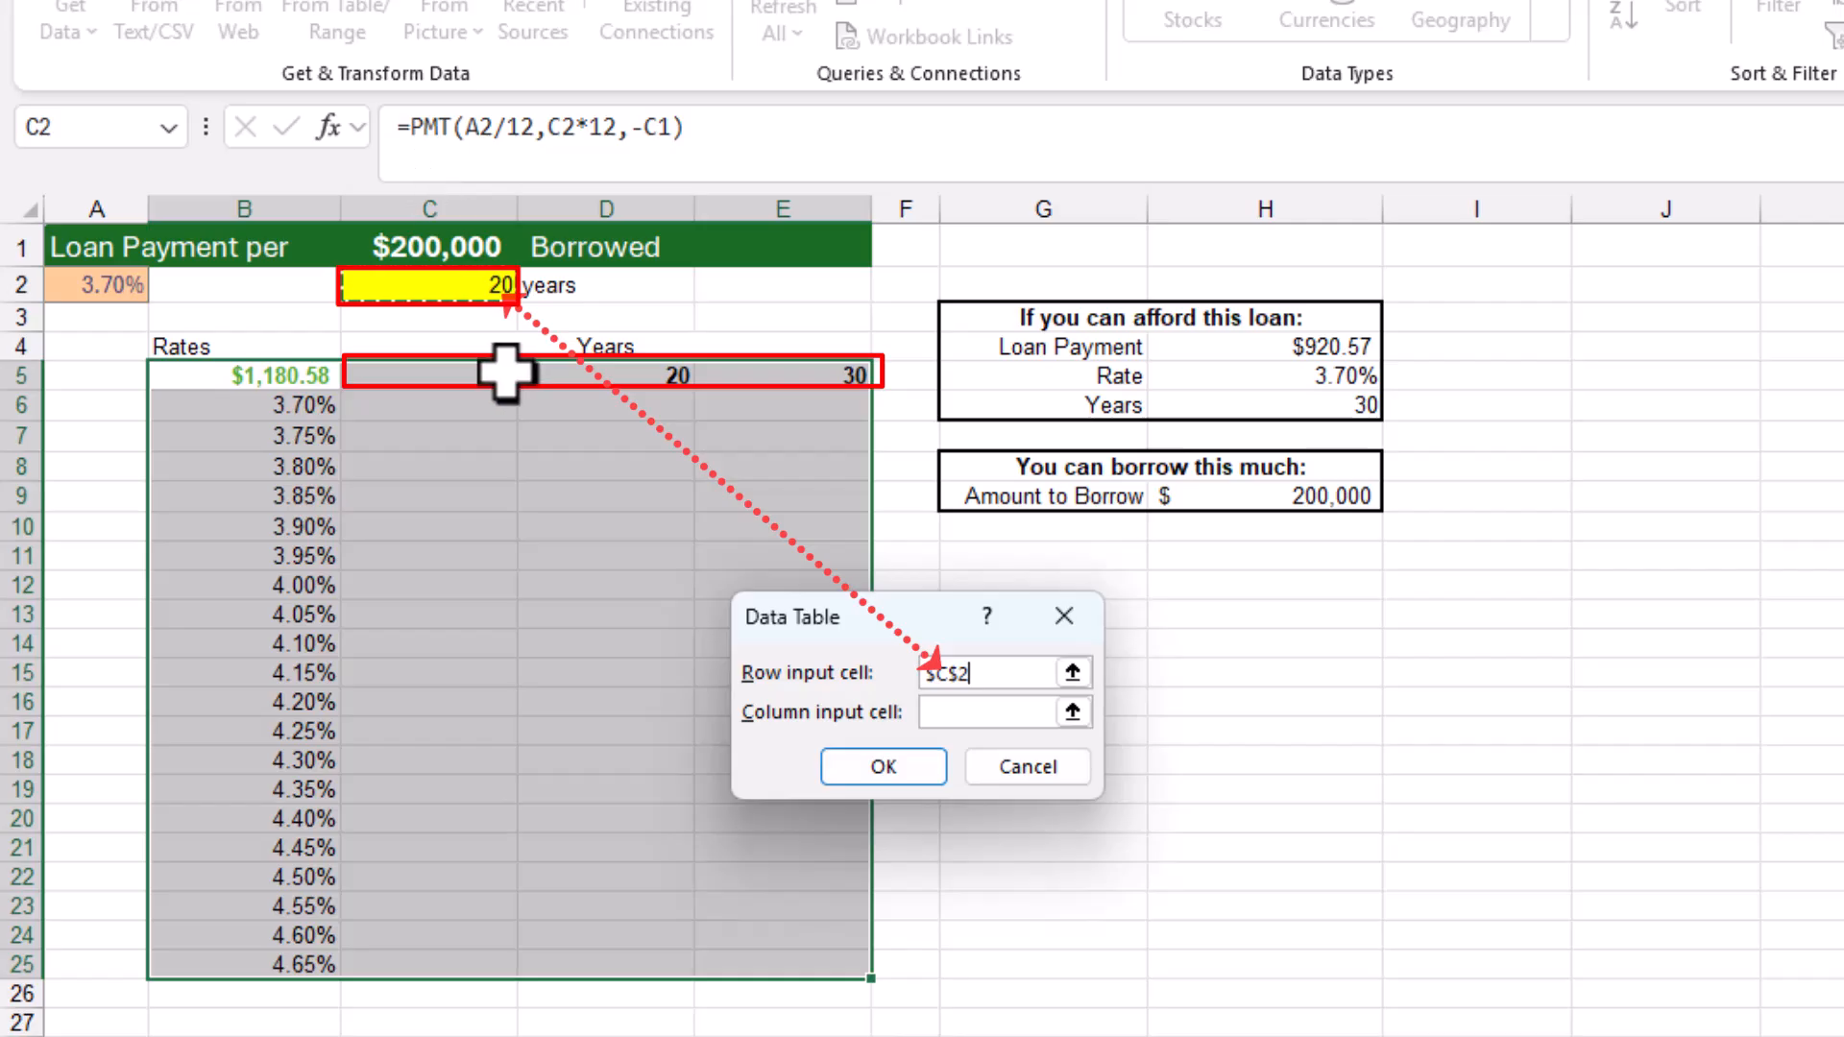
pyautogui.click(989, 712)
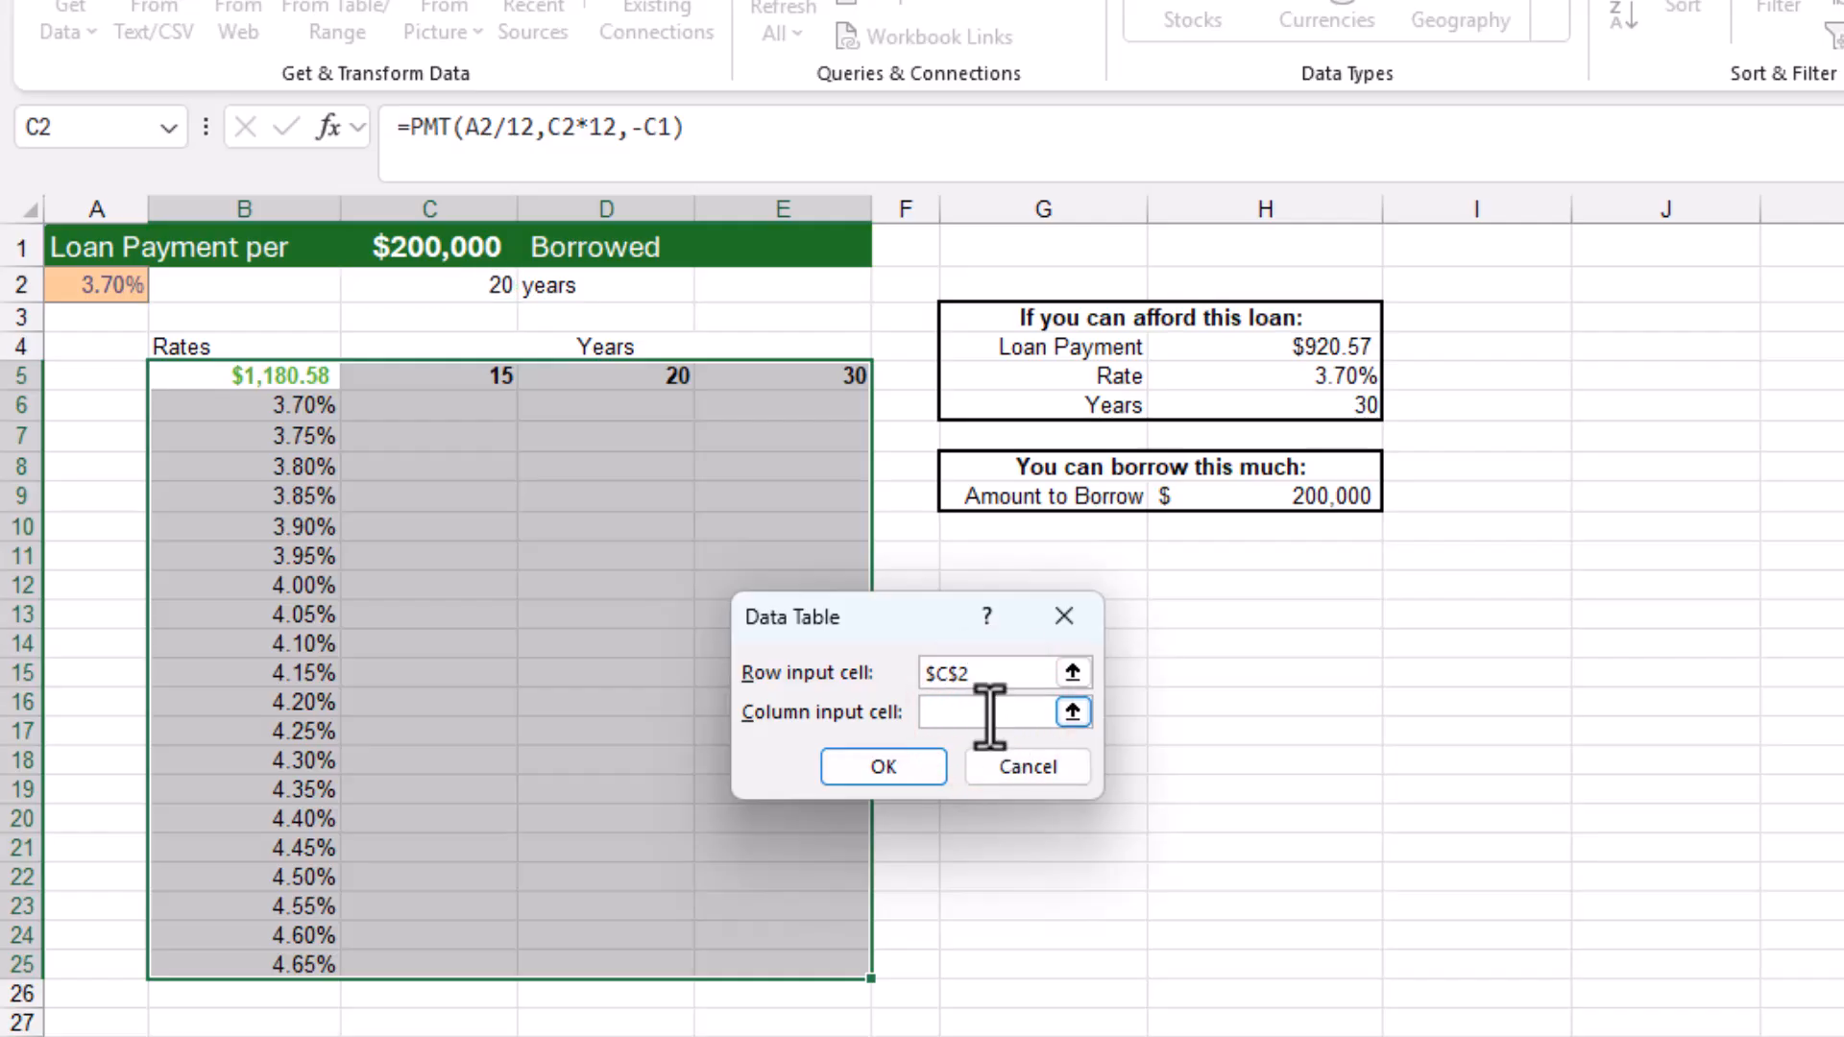
pyautogui.click(92, 291)
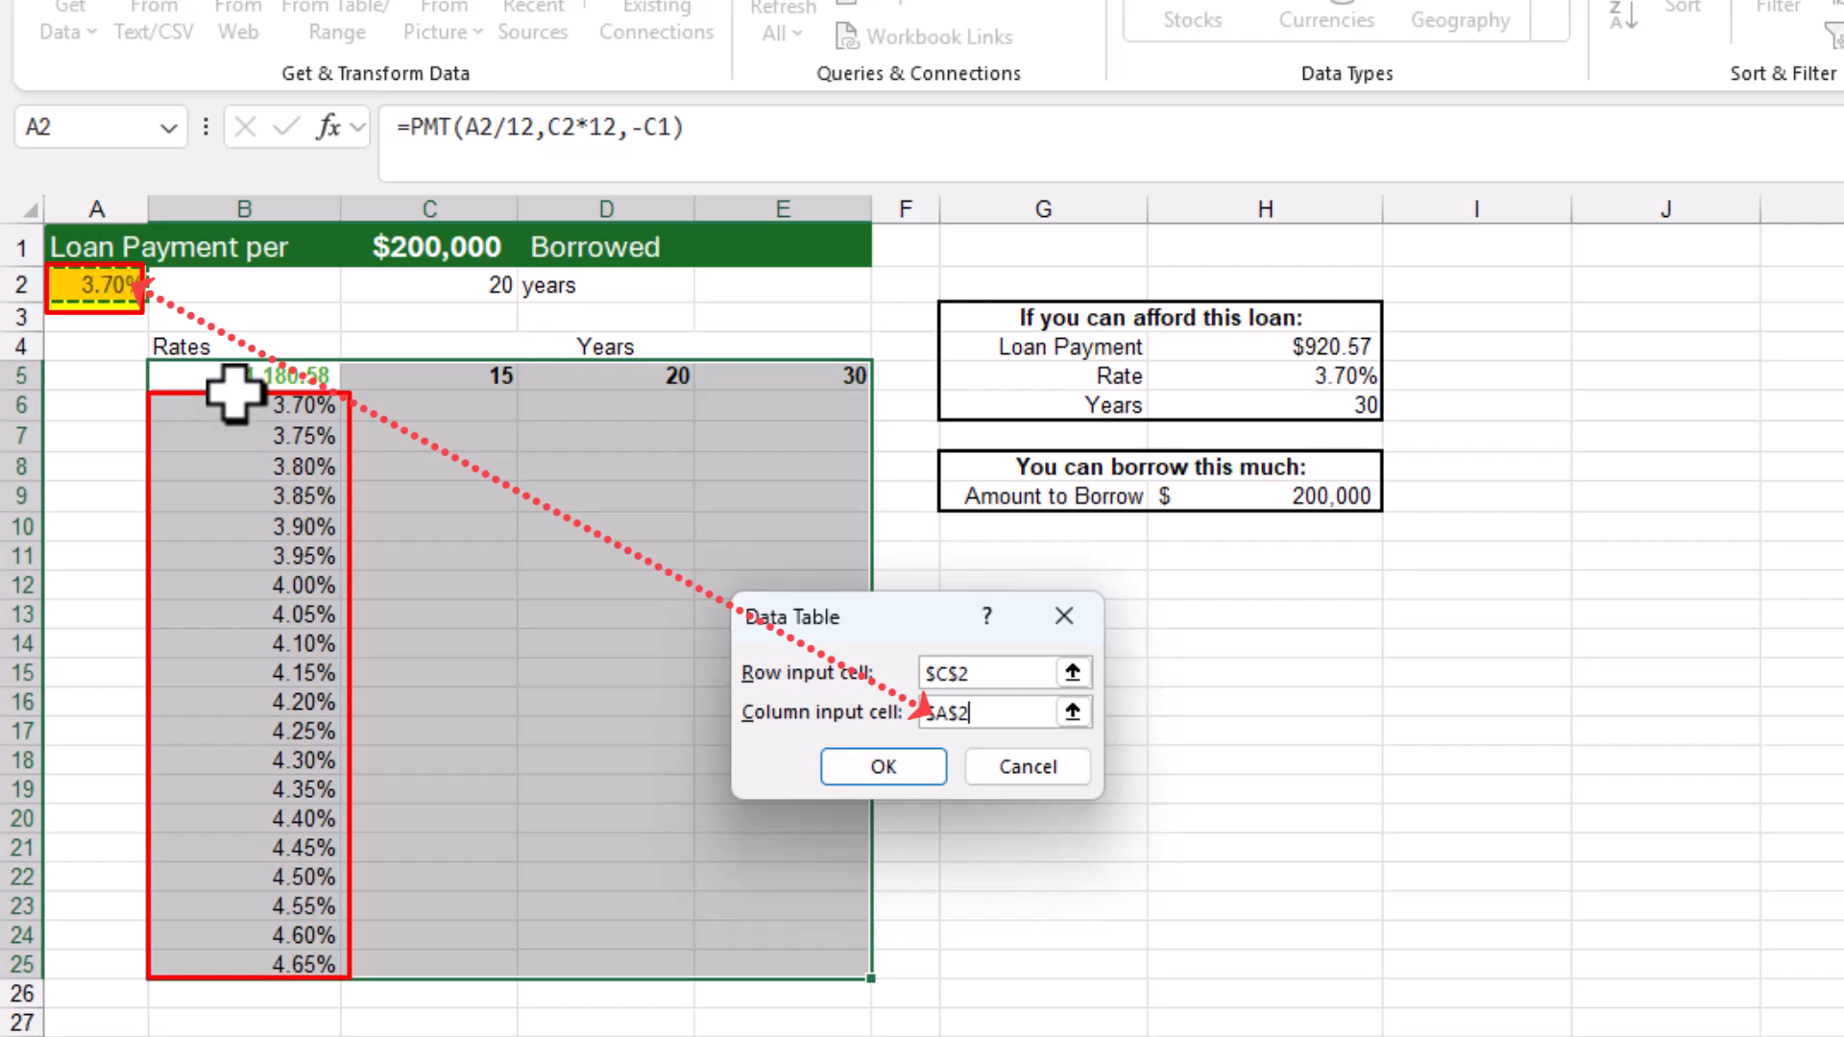
pyautogui.click(884, 767)
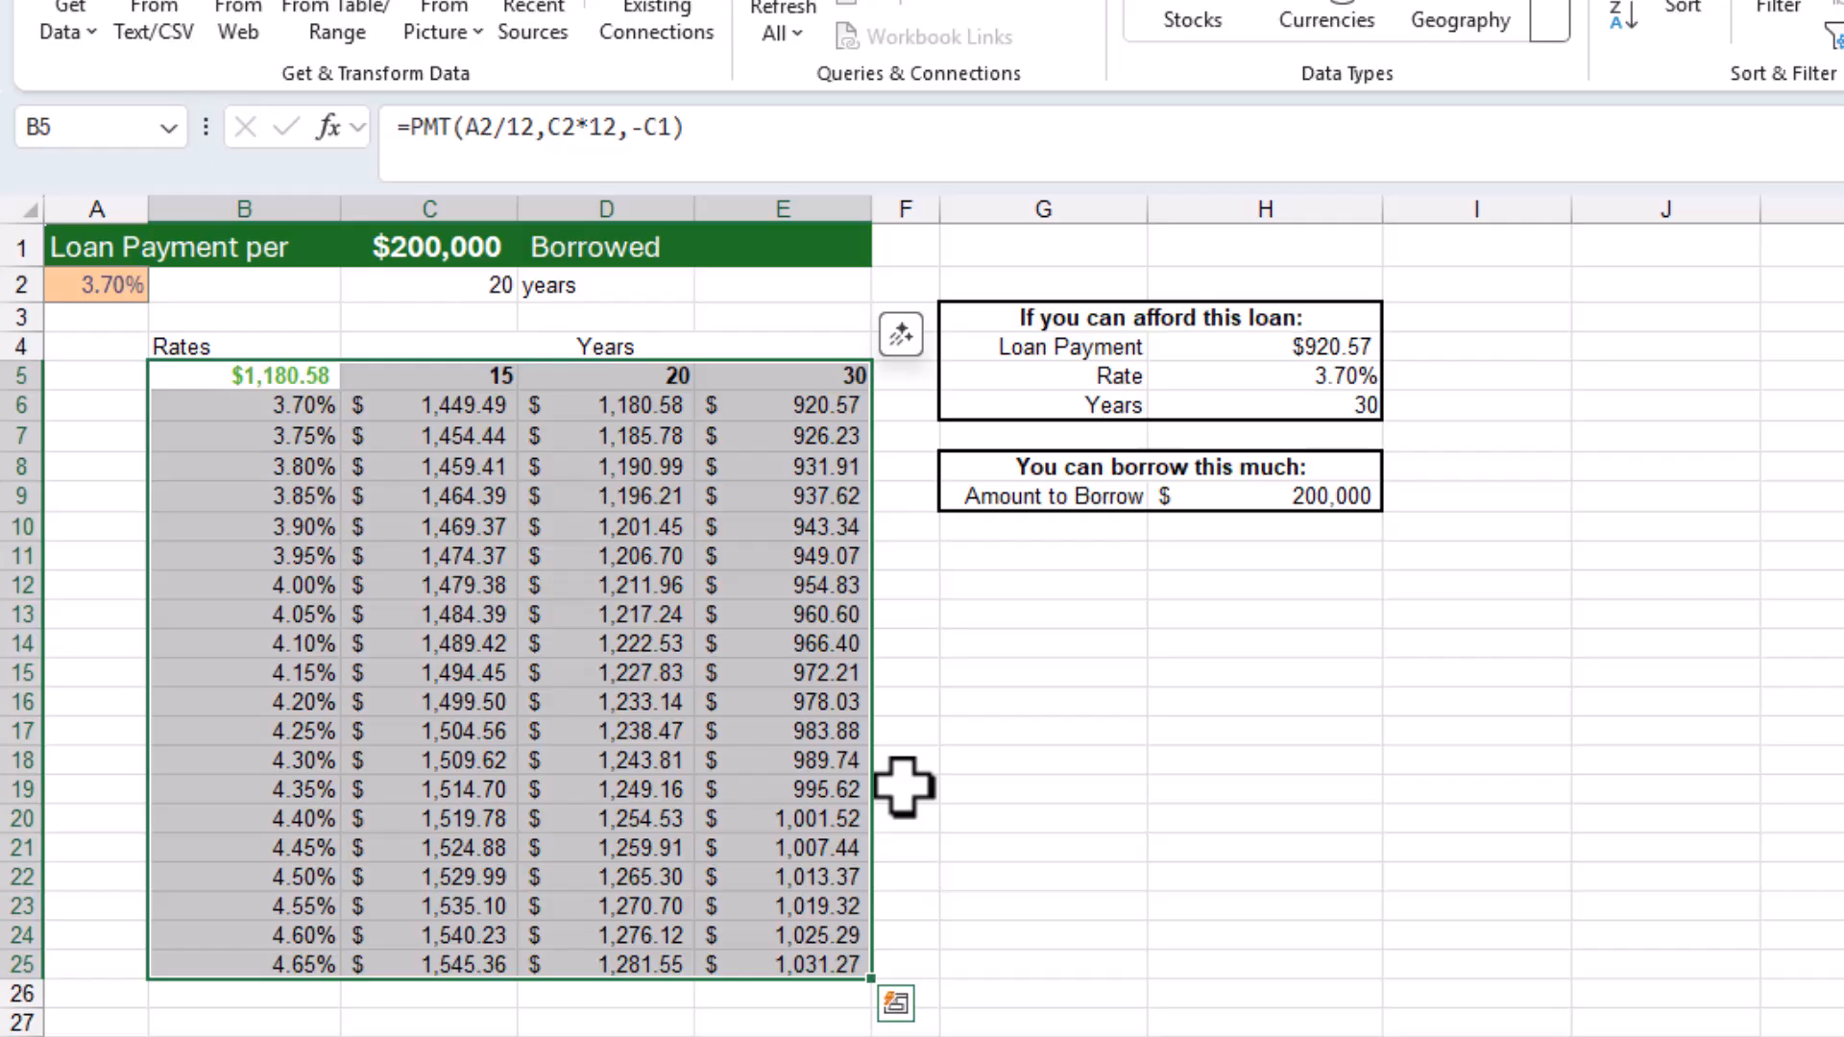
# Step: Examine the TABLE formula in the data table's cells and compare loan payments across the different rates and loan periods
pyautogui.click(529, 469)
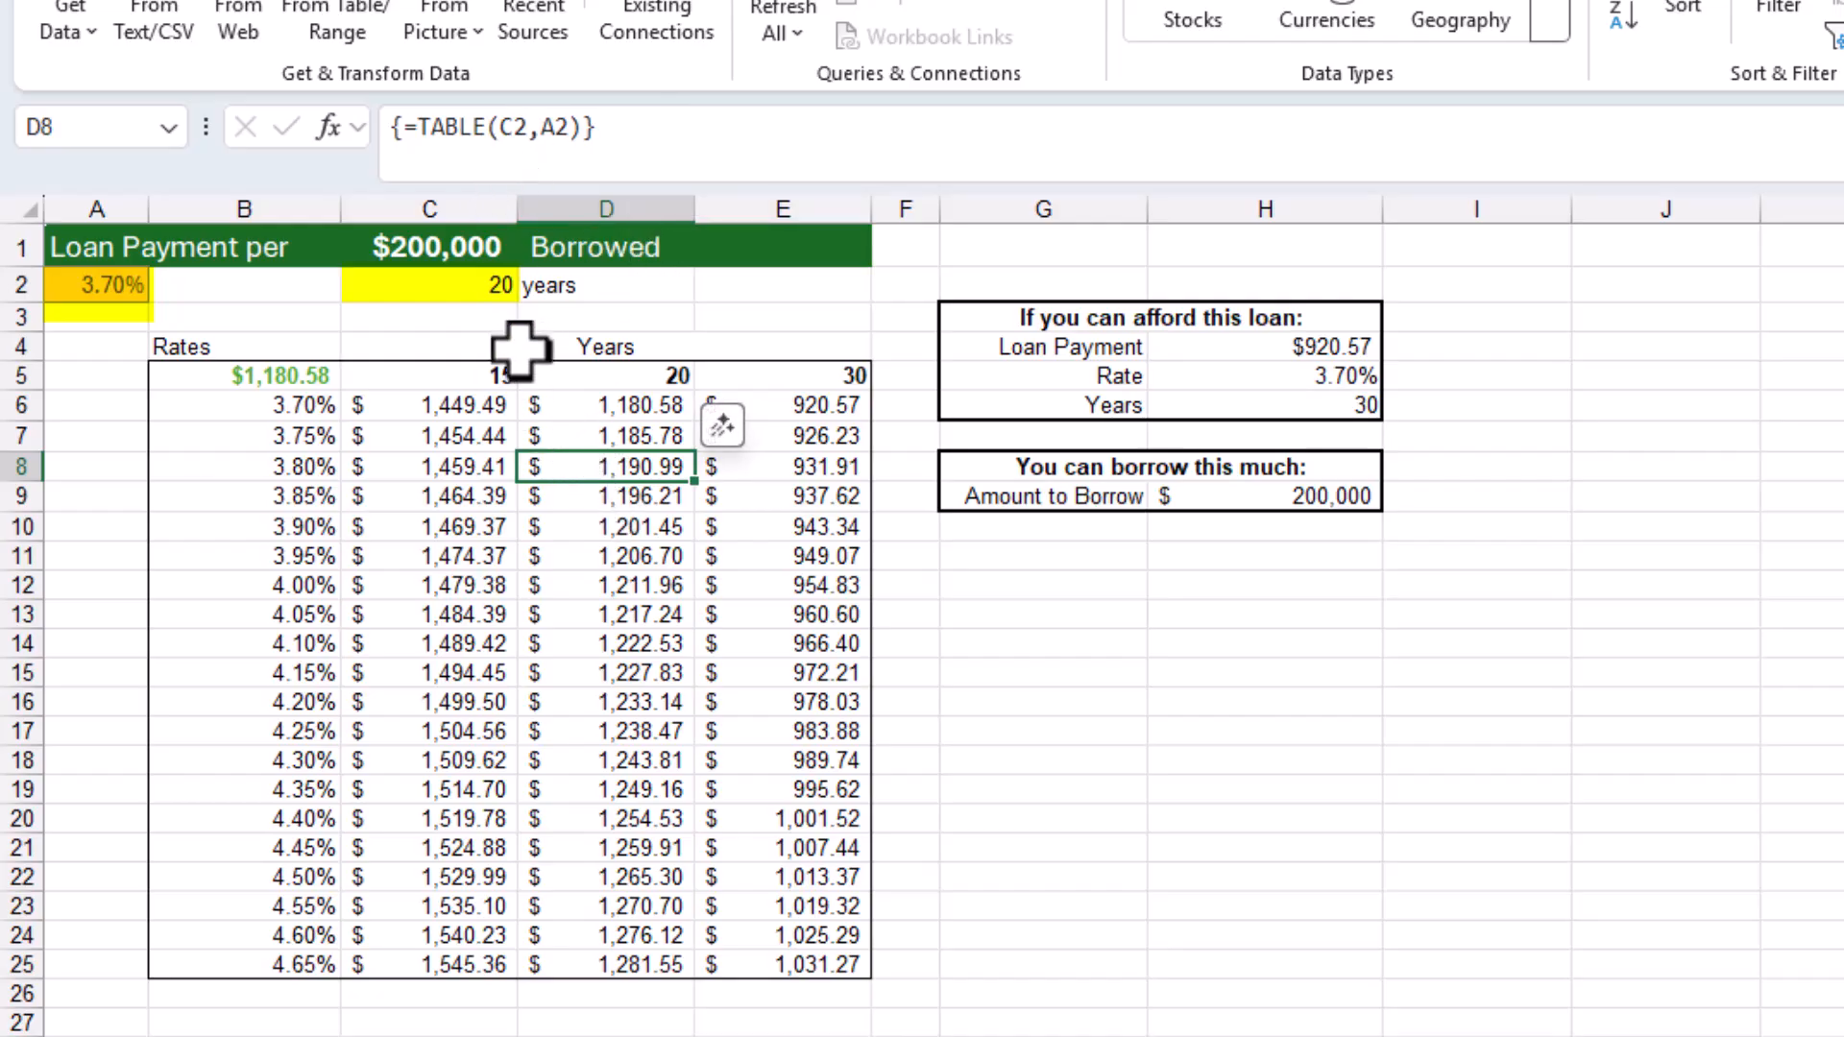
pyautogui.click(459, 461)
pyautogui.click(475, 615)
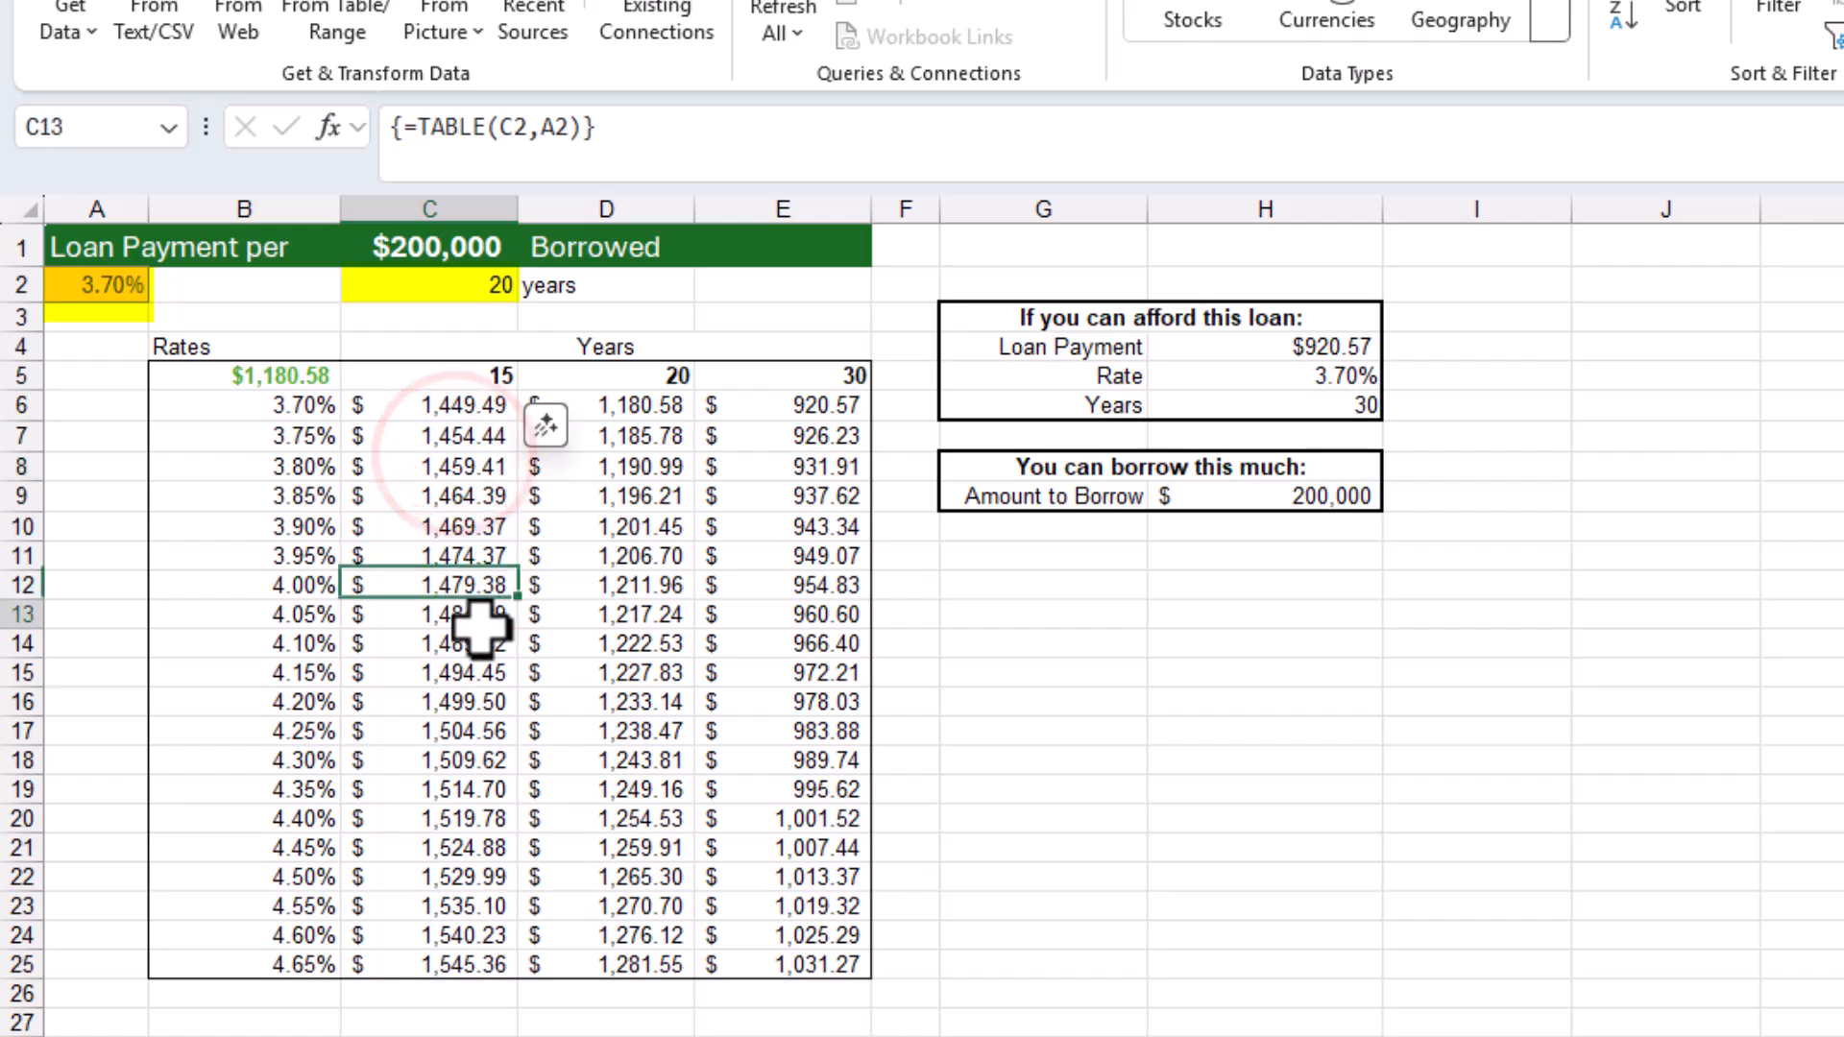
pyautogui.click(651, 702)
pyautogui.click(639, 490)
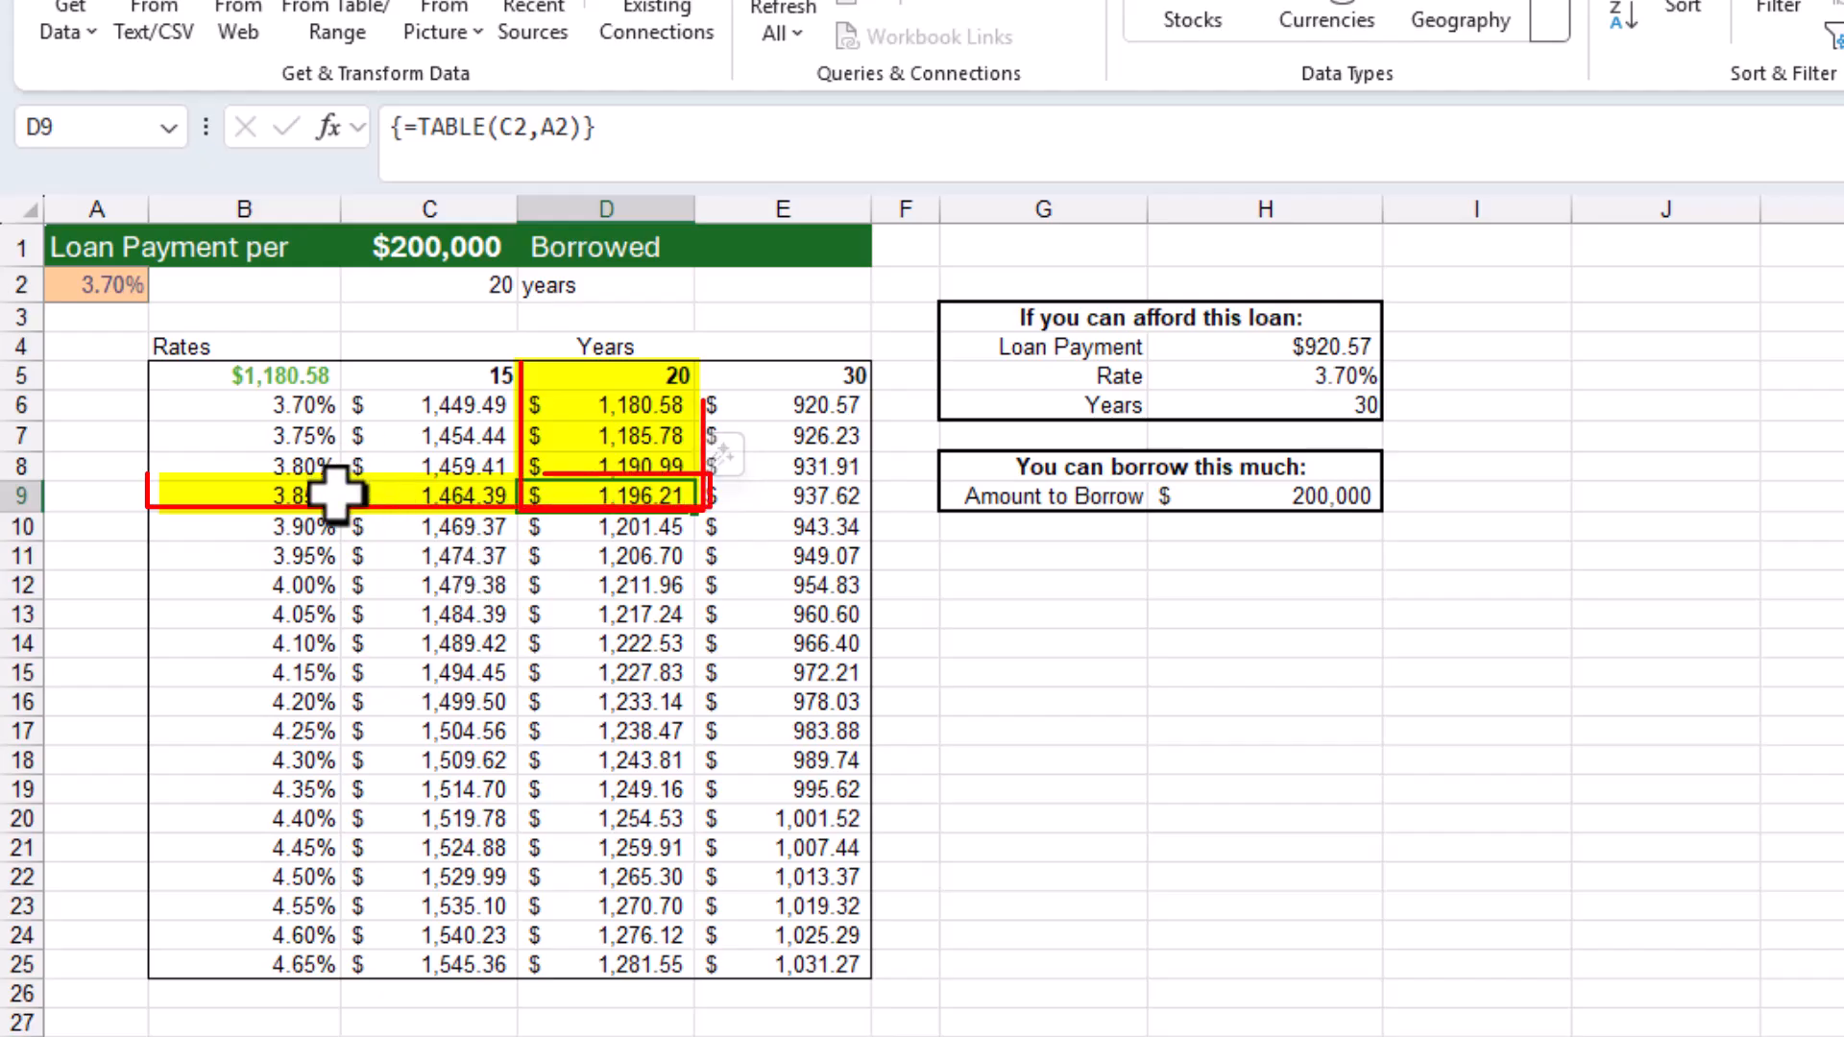
pyautogui.click(252, 496)
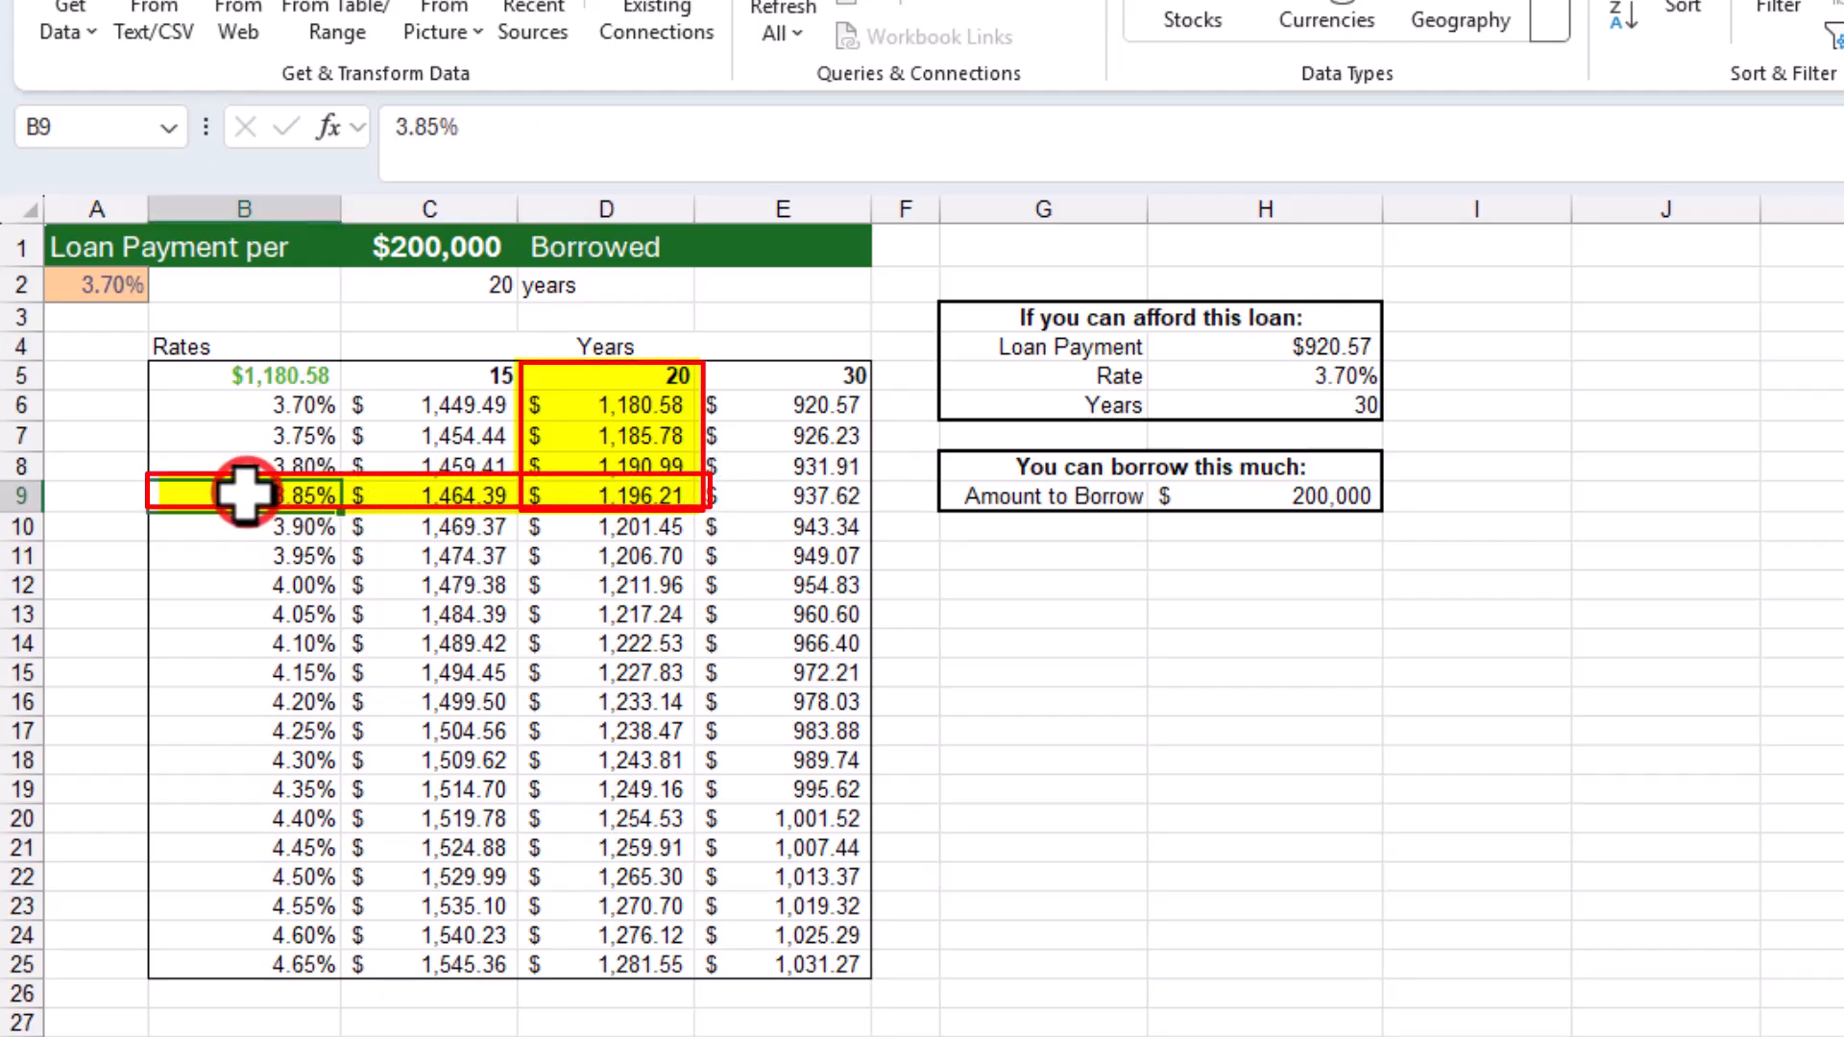
pyautogui.click(616, 490)
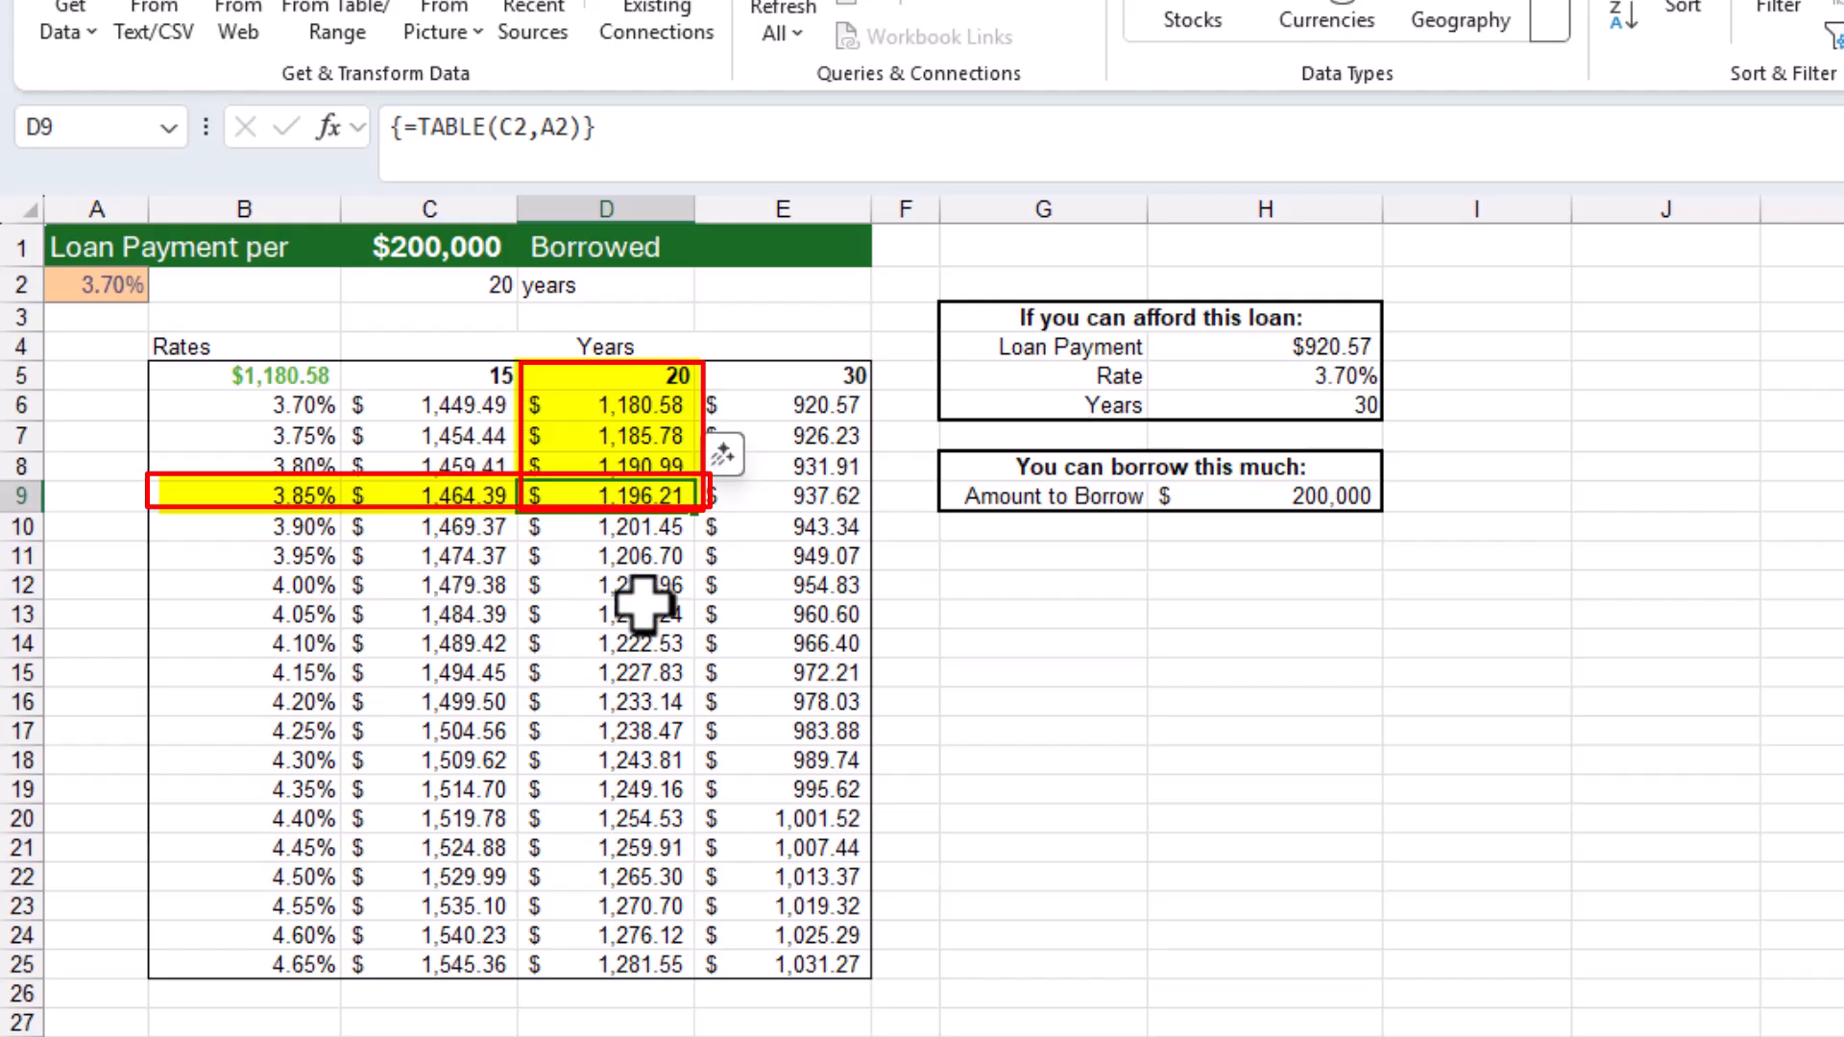
pyautogui.click(506, 586)
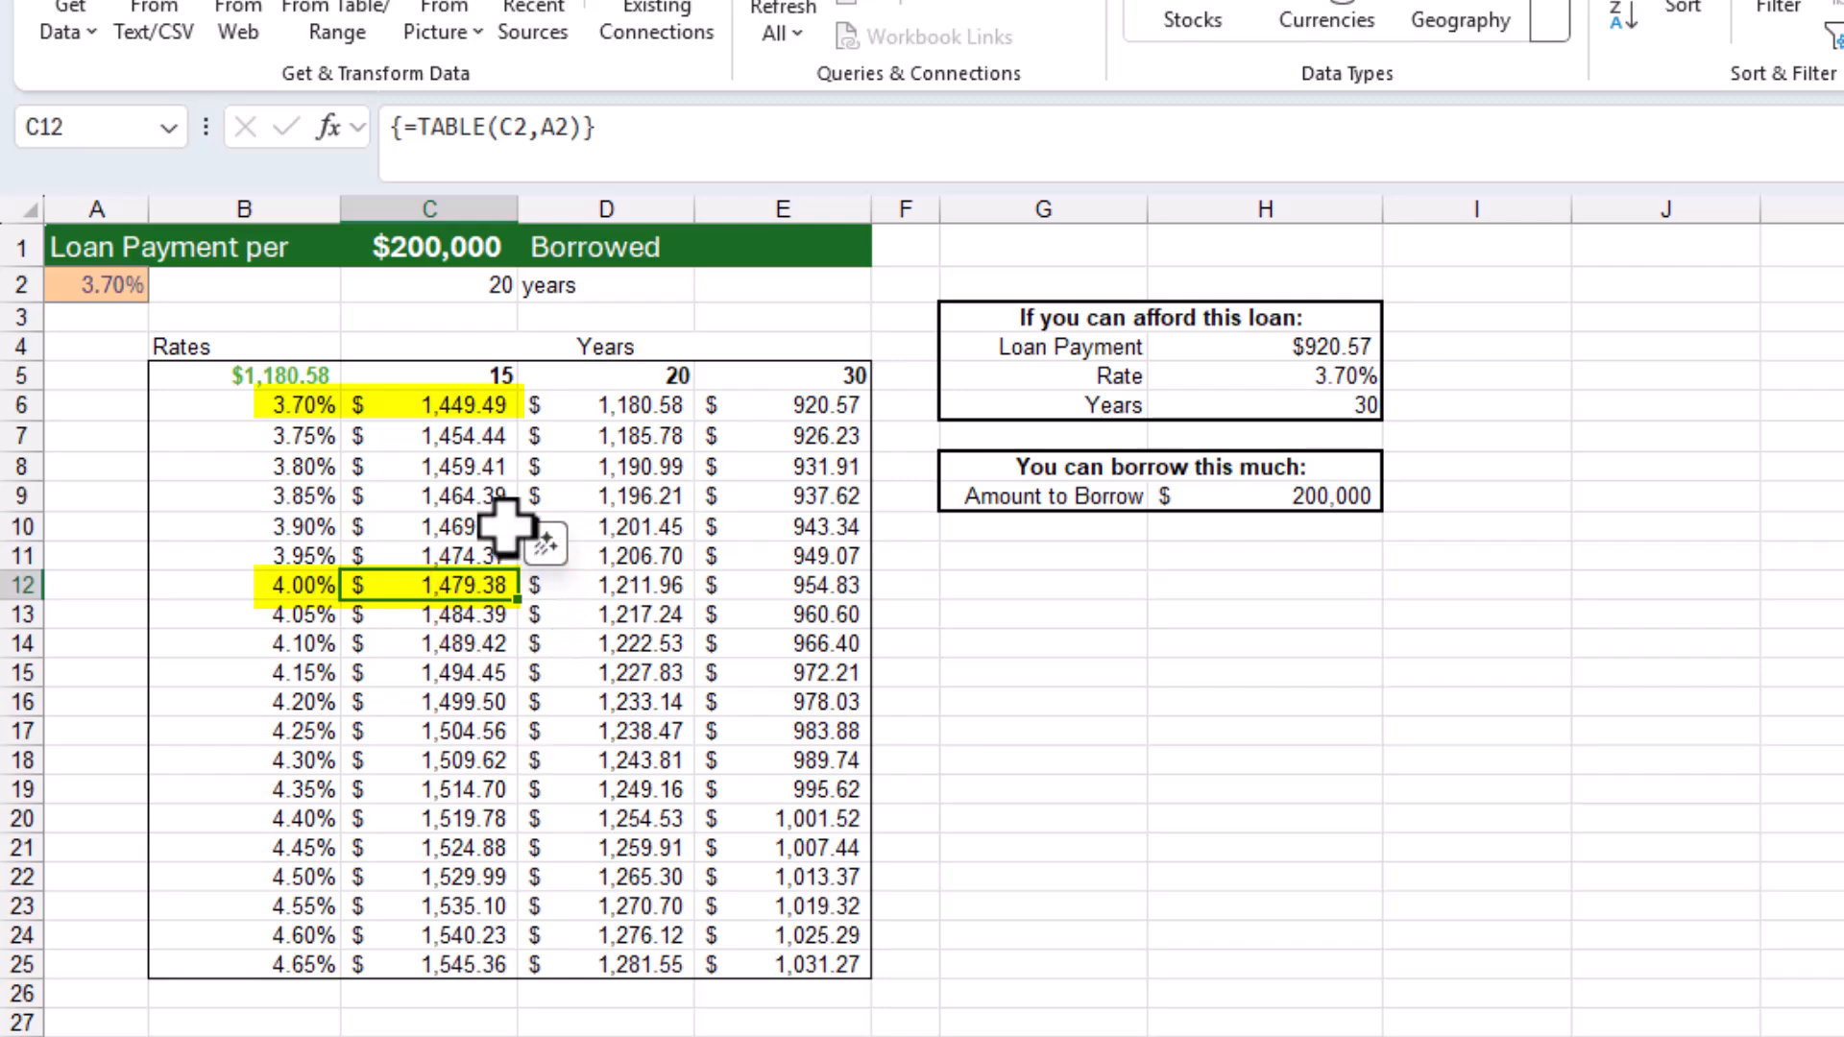
pyautogui.click(485, 405)
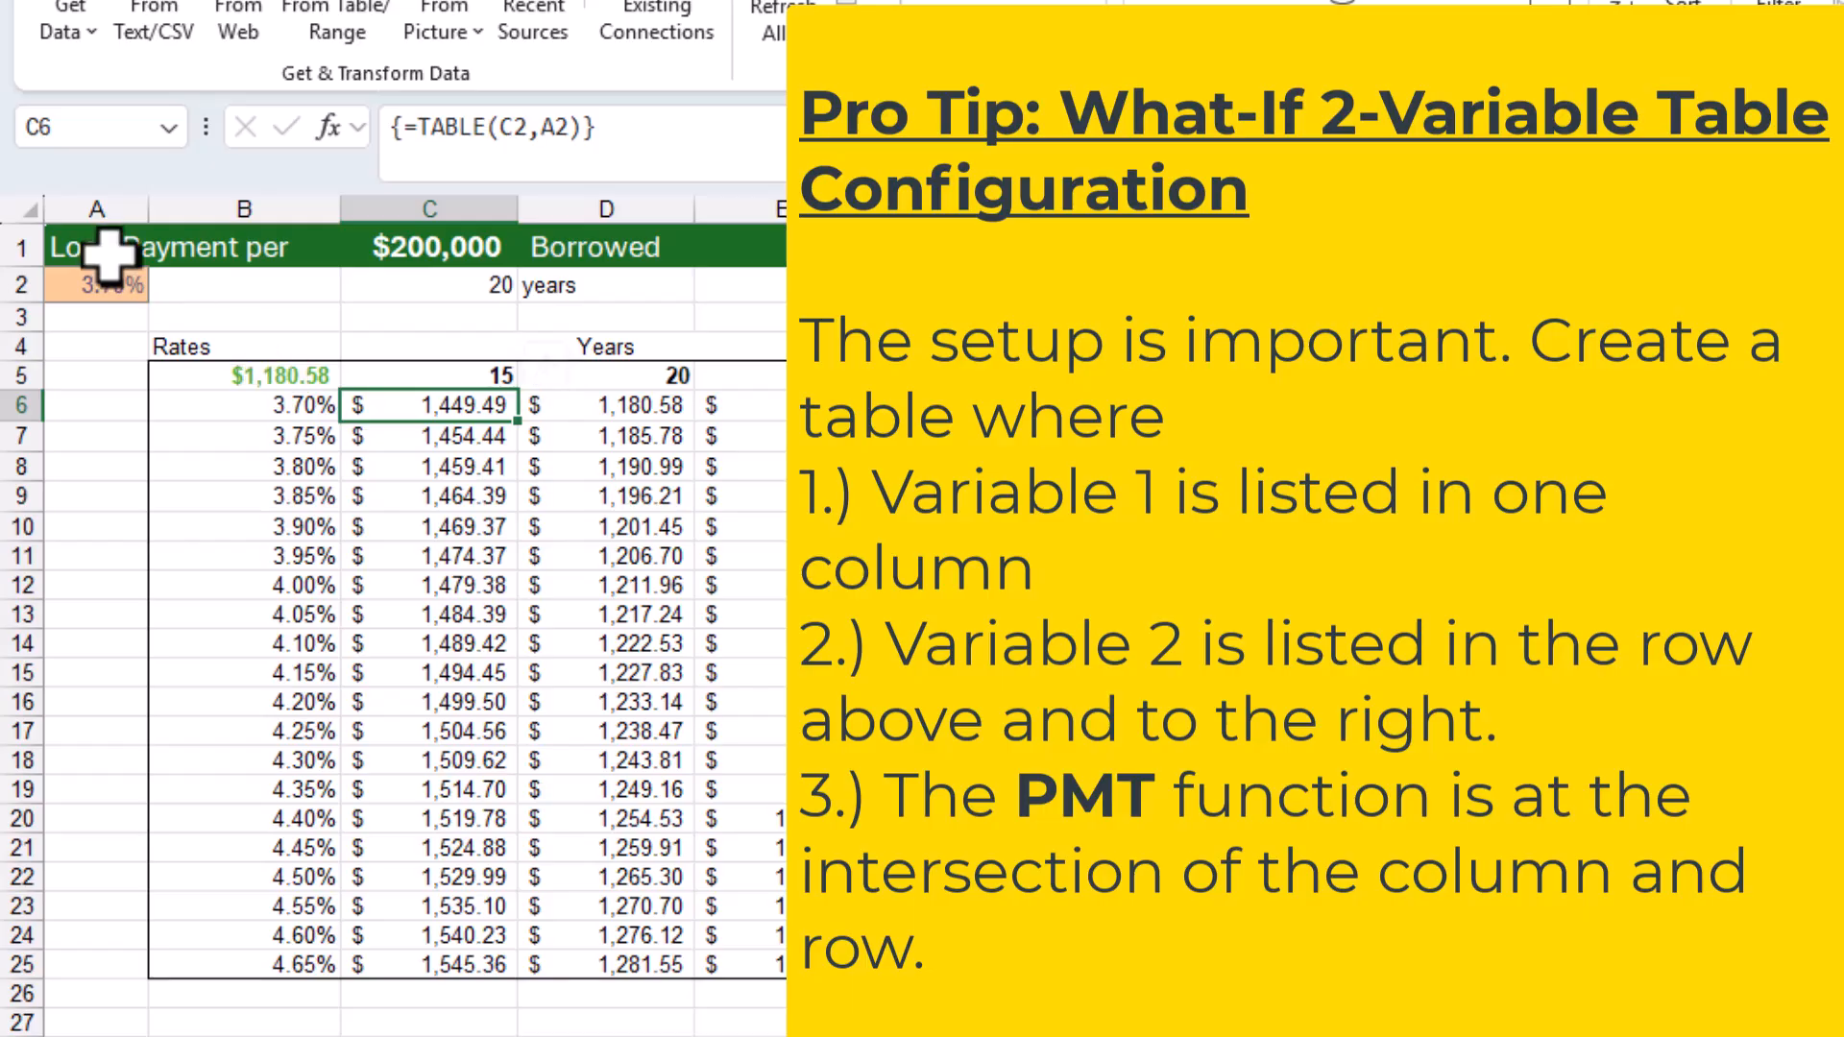
# Step: Examine the loan amount in C1, rate in A2 and term in C2, review their use in B5's PMT arguments, and cancel
pyautogui.click(418, 255)
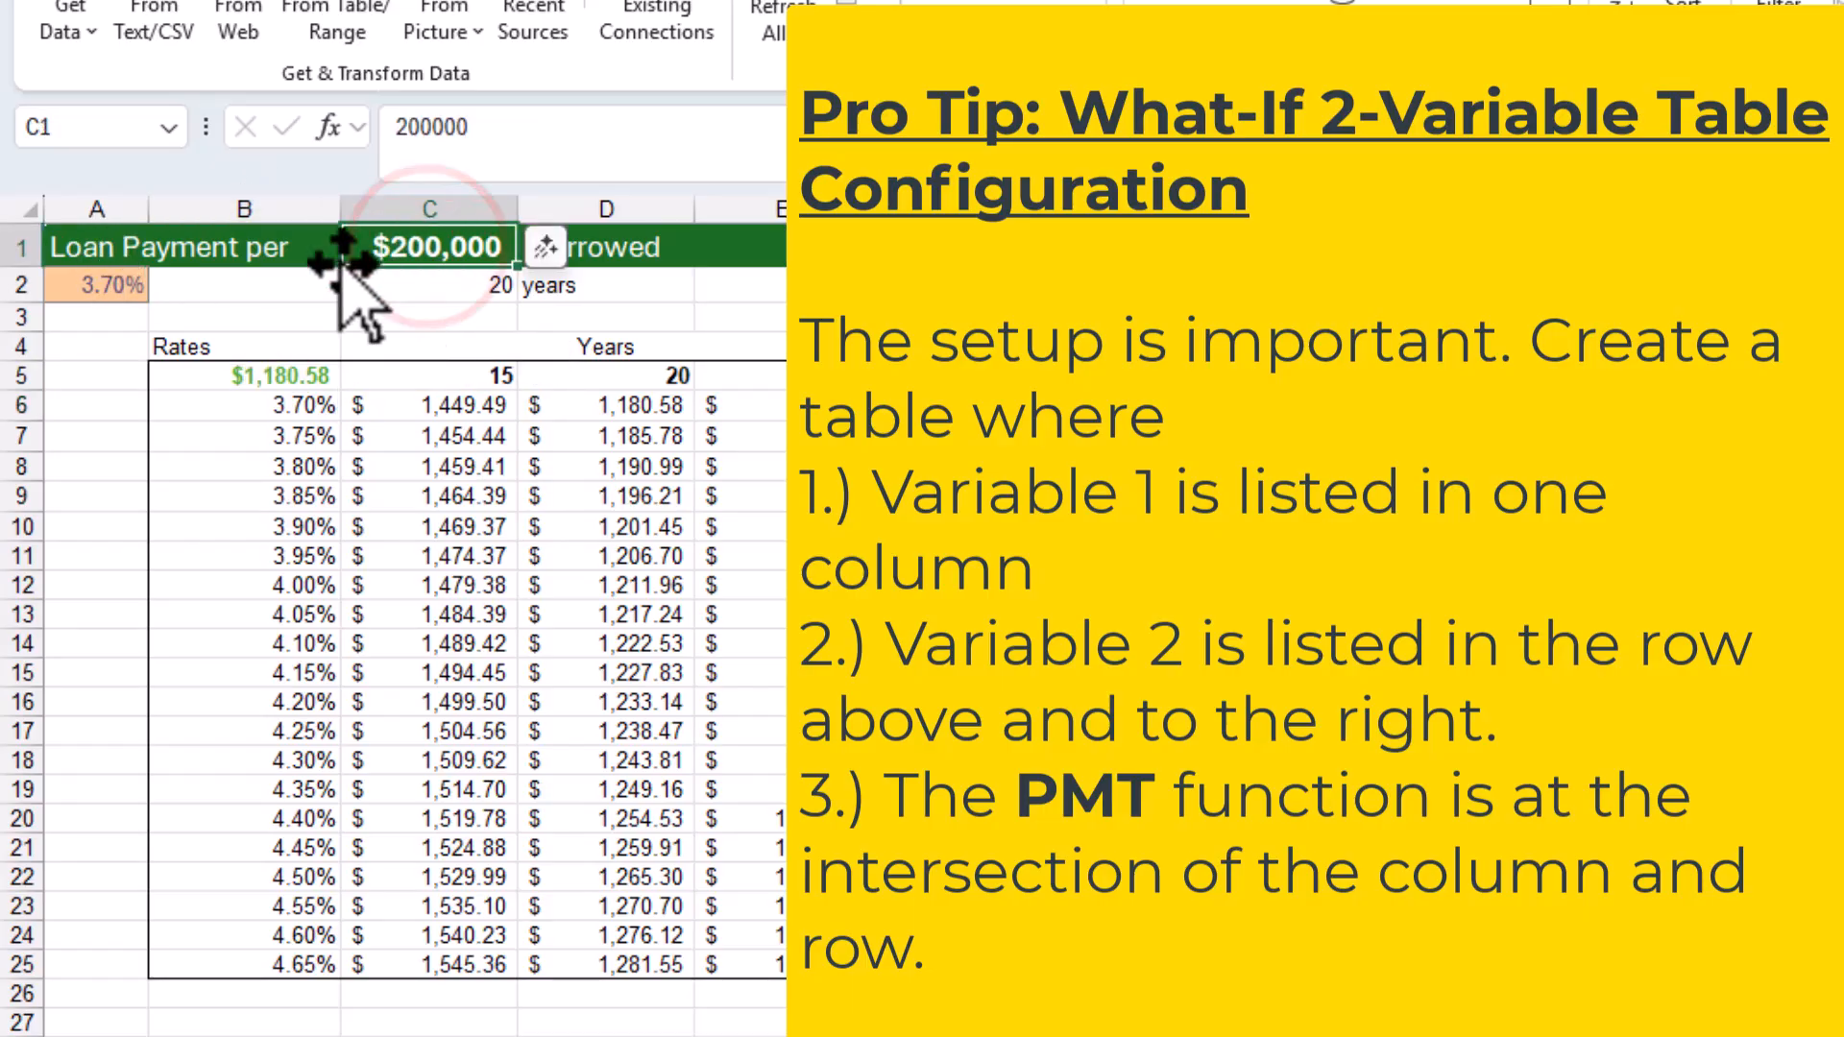
pyautogui.click(92, 286)
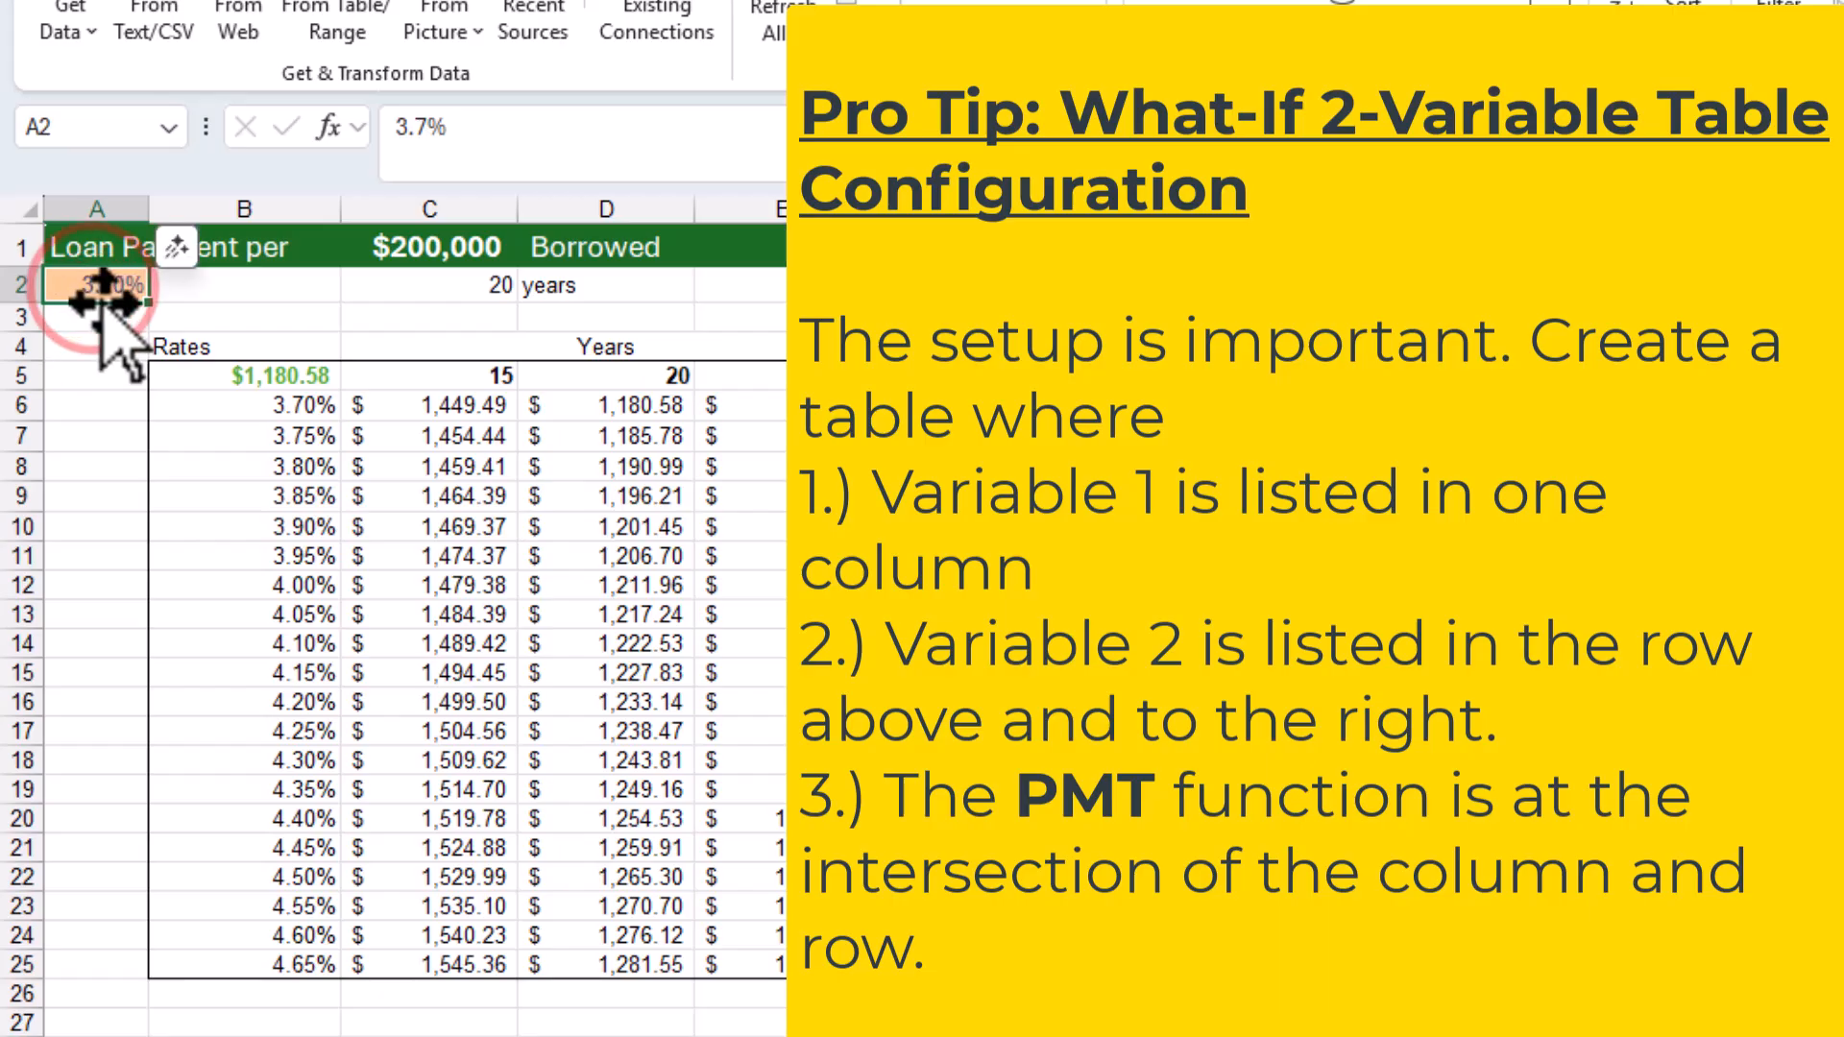
pyautogui.click(466, 288)
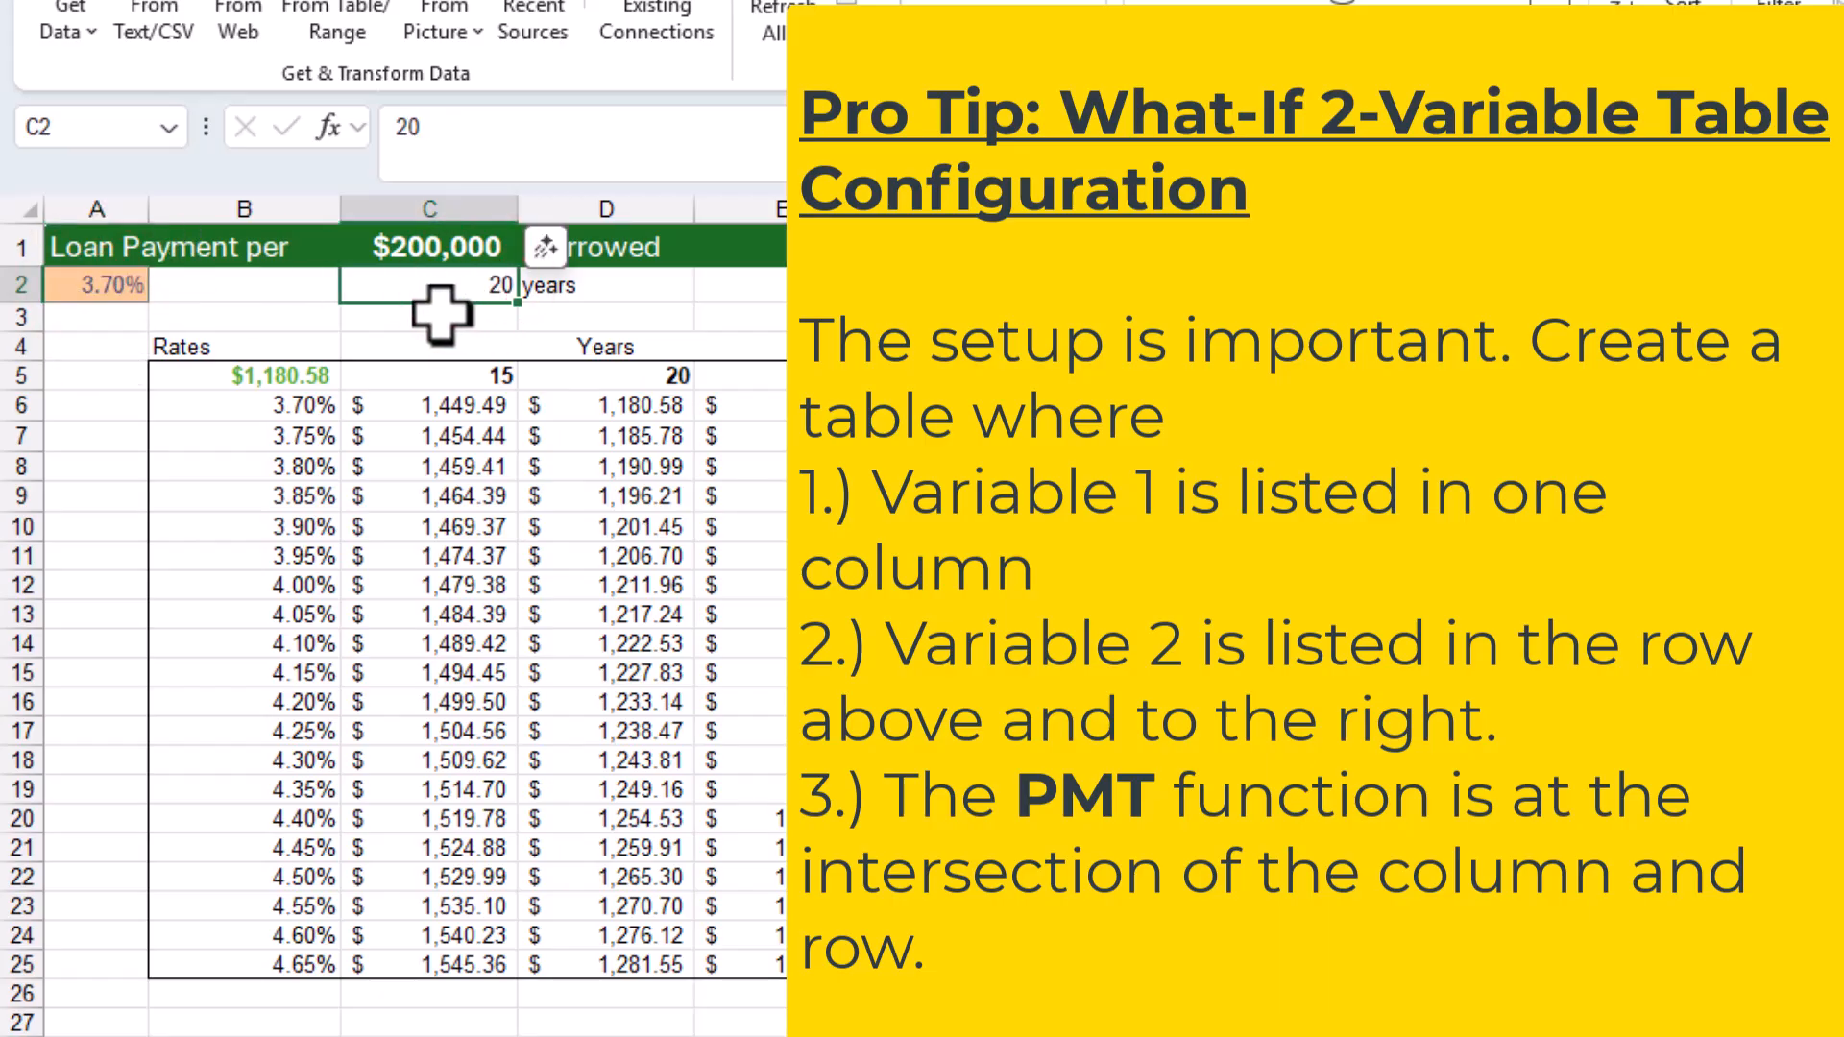
pyautogui.click(292, 377)
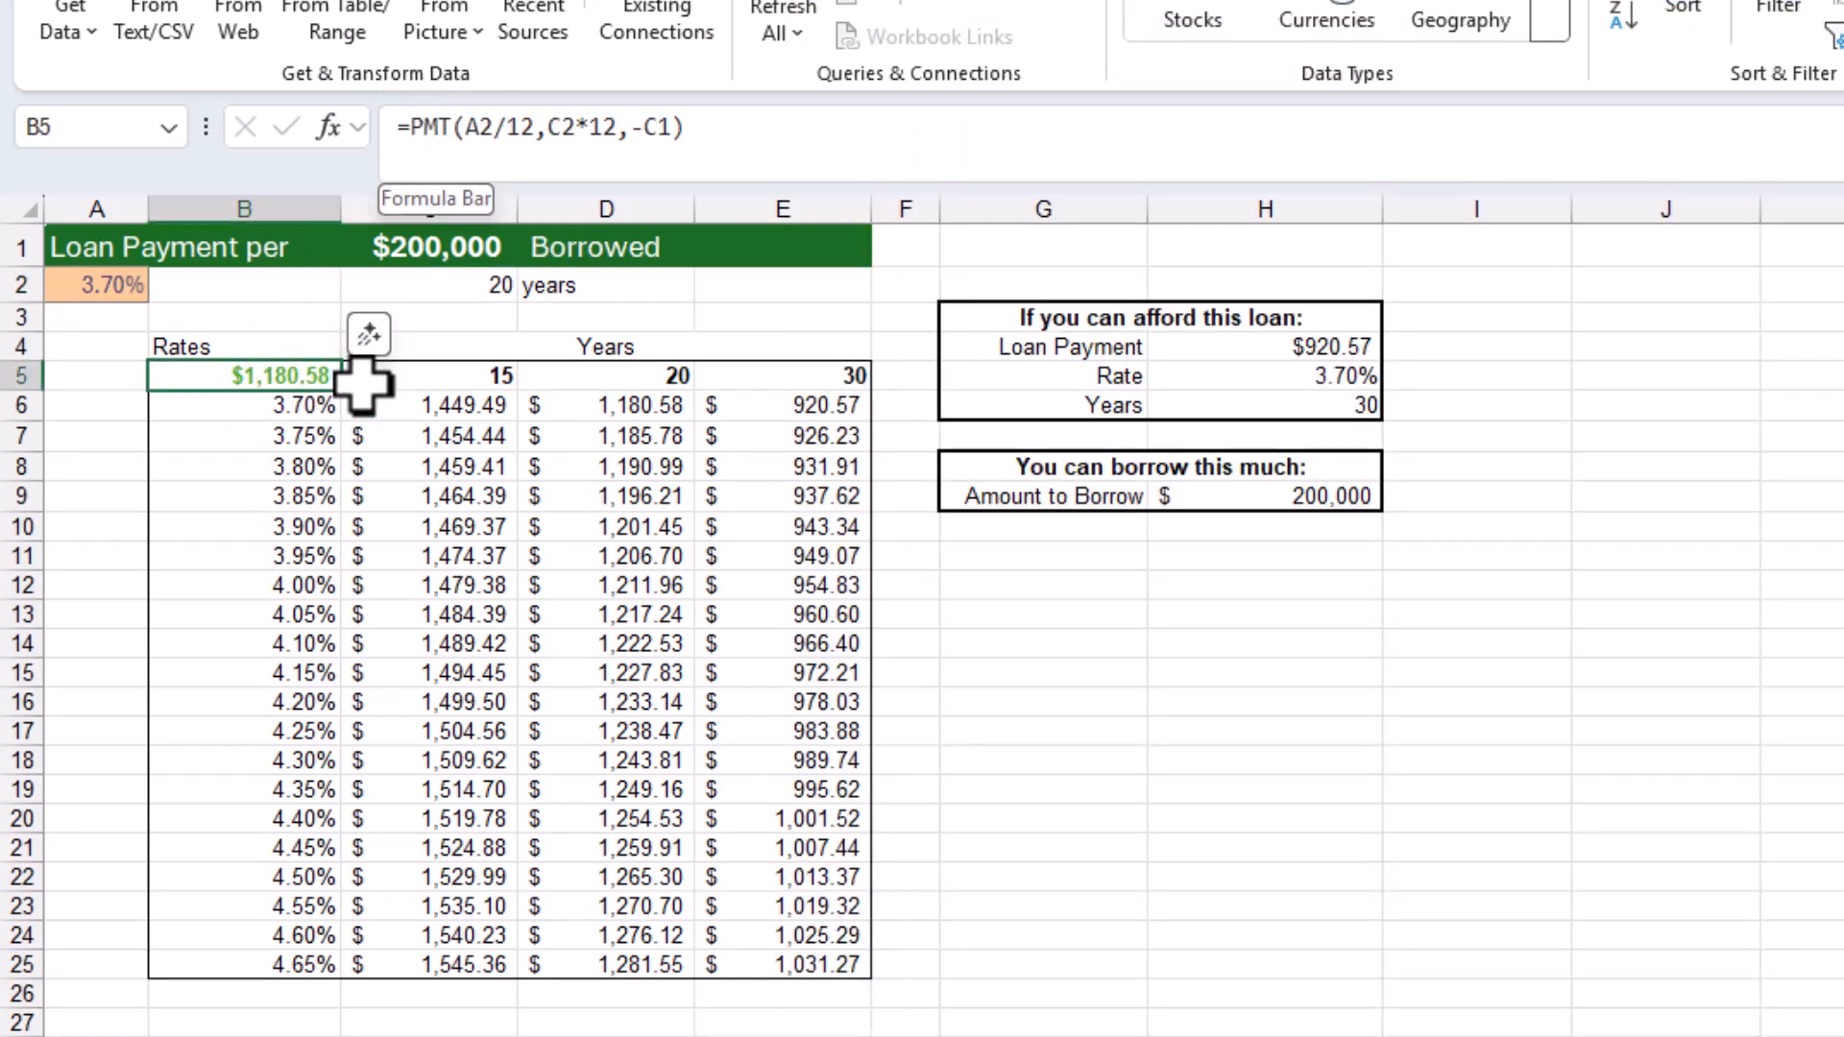
pyautogui.click(329, 127)
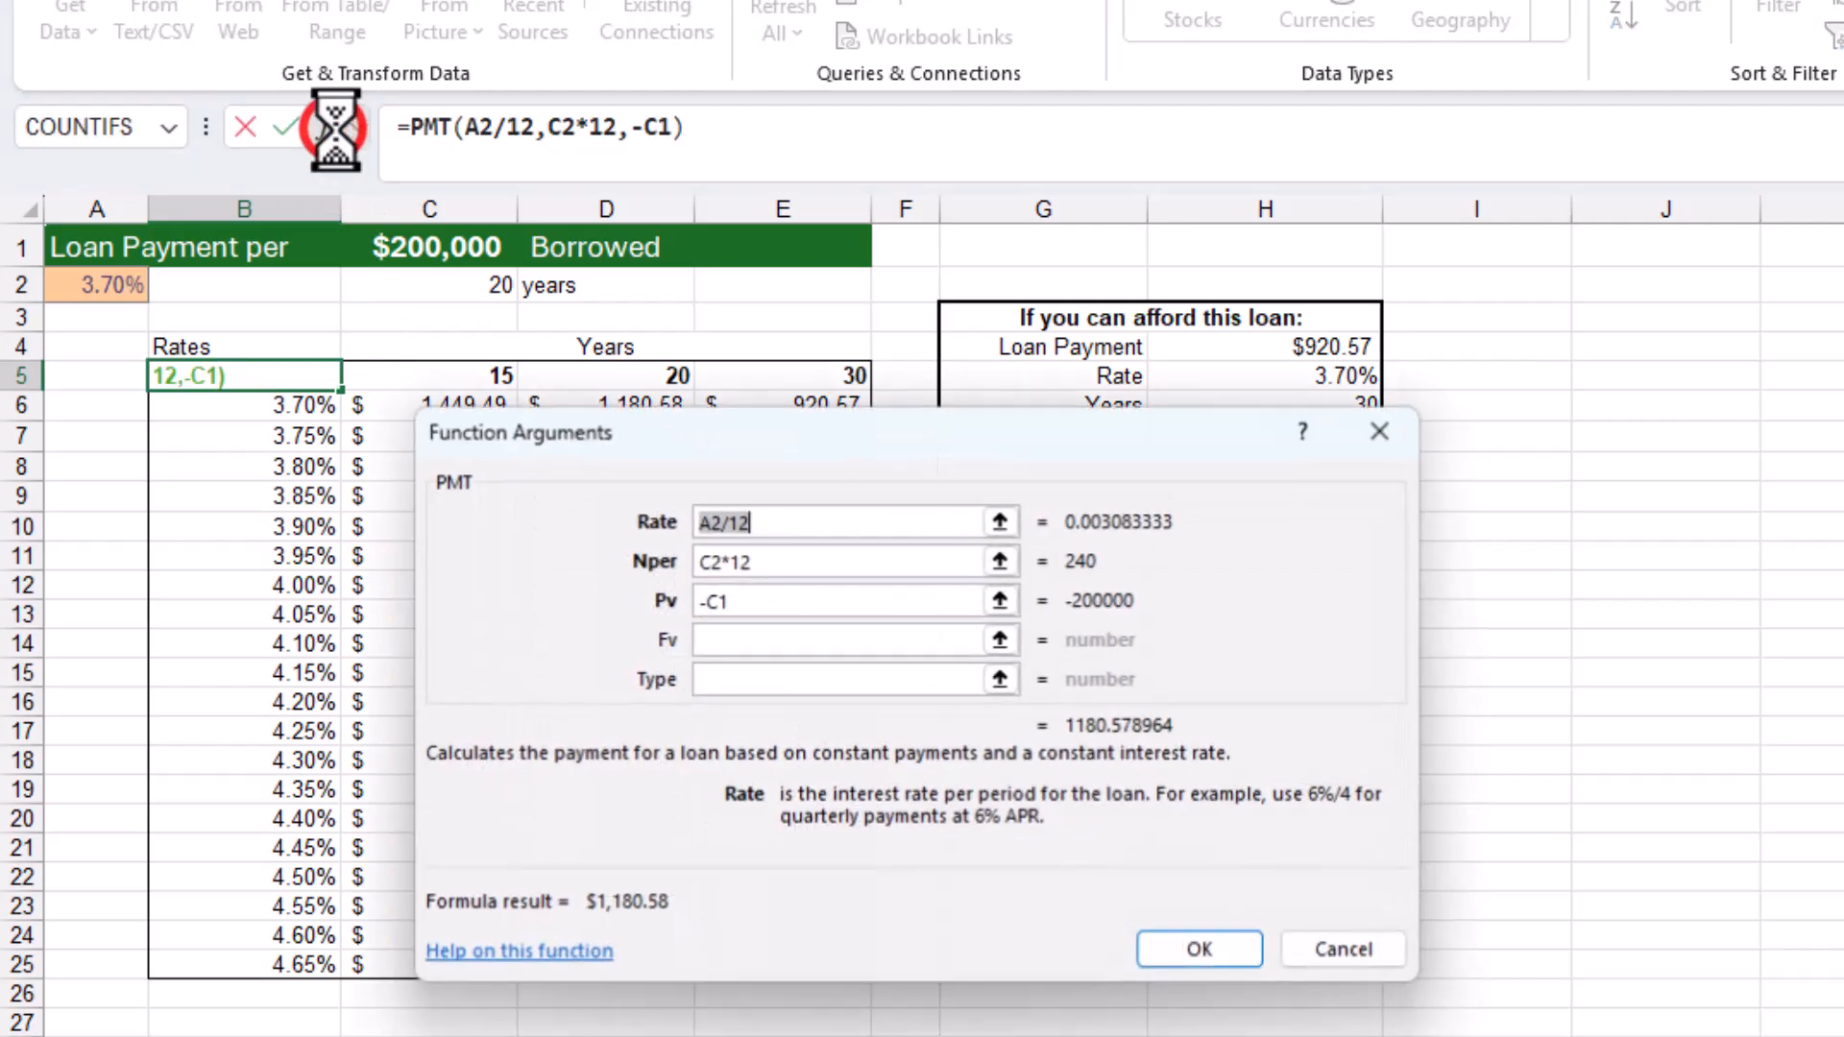
pyautogui.click(792, 519)
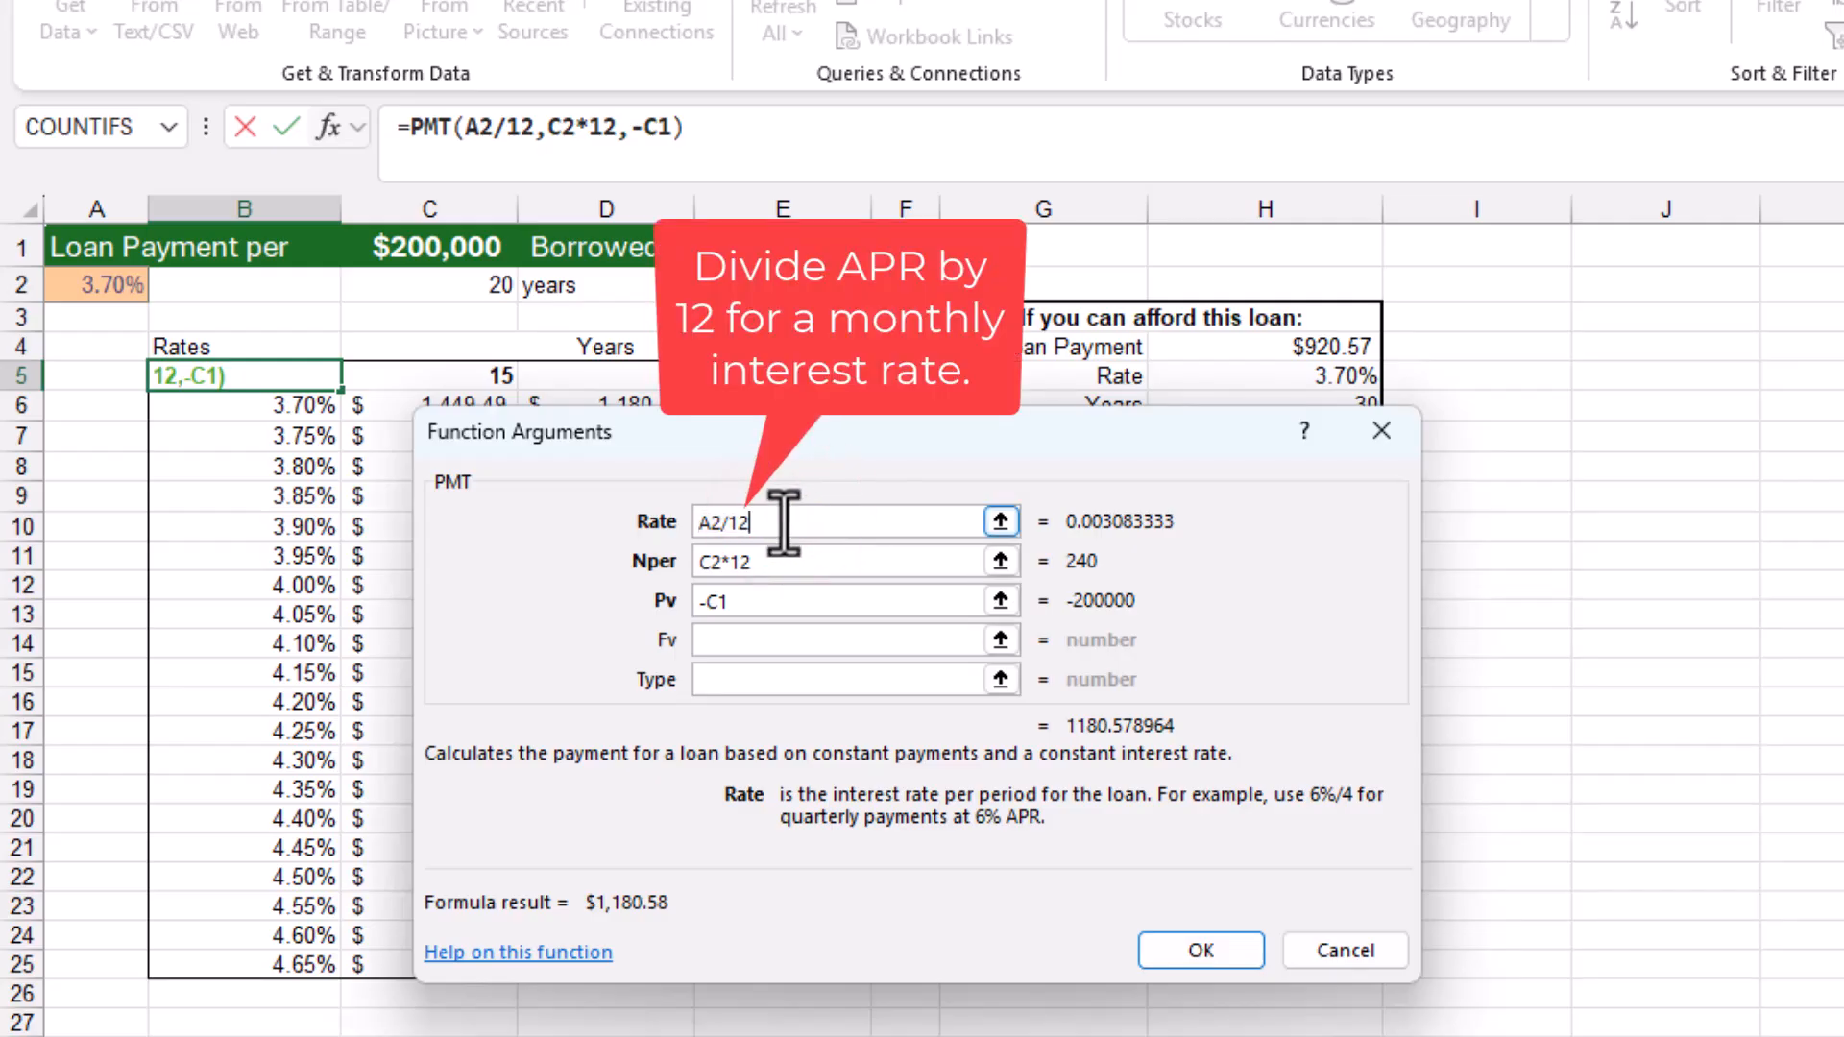
pyautogui.click(783, 559)
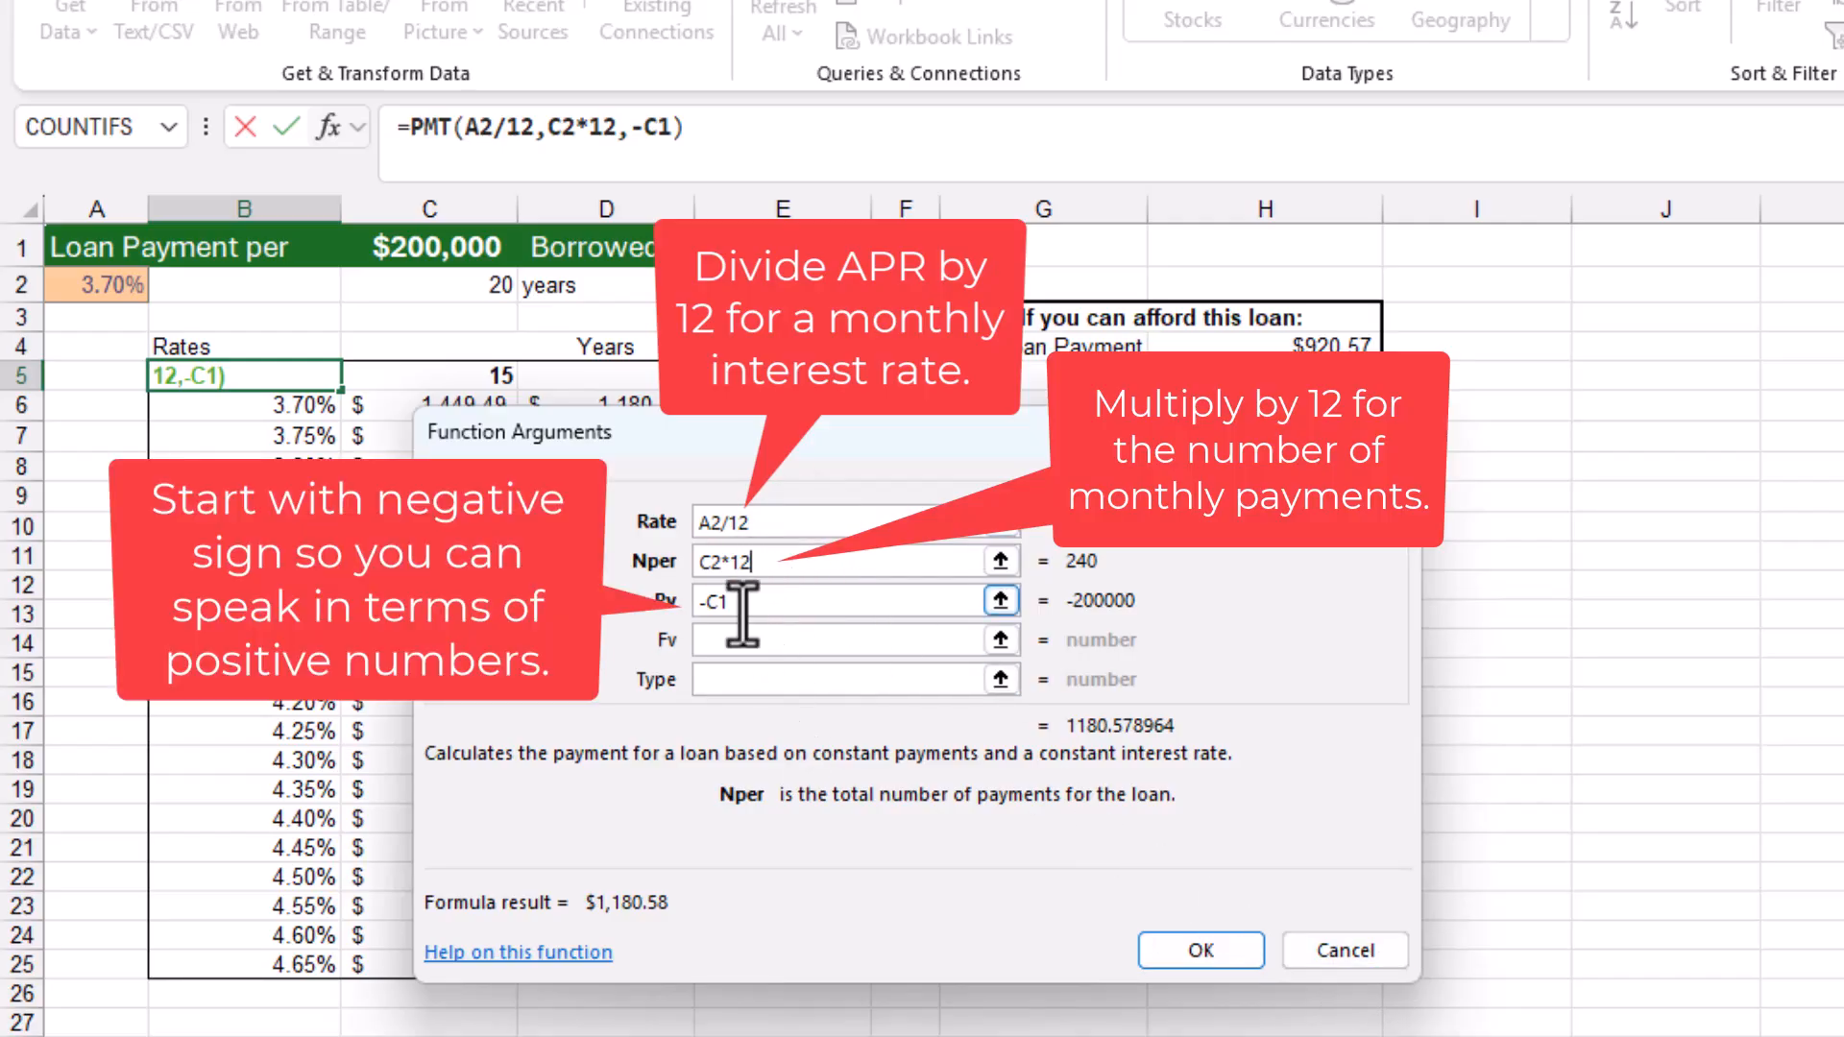
pyautogui.click(1381, 951)
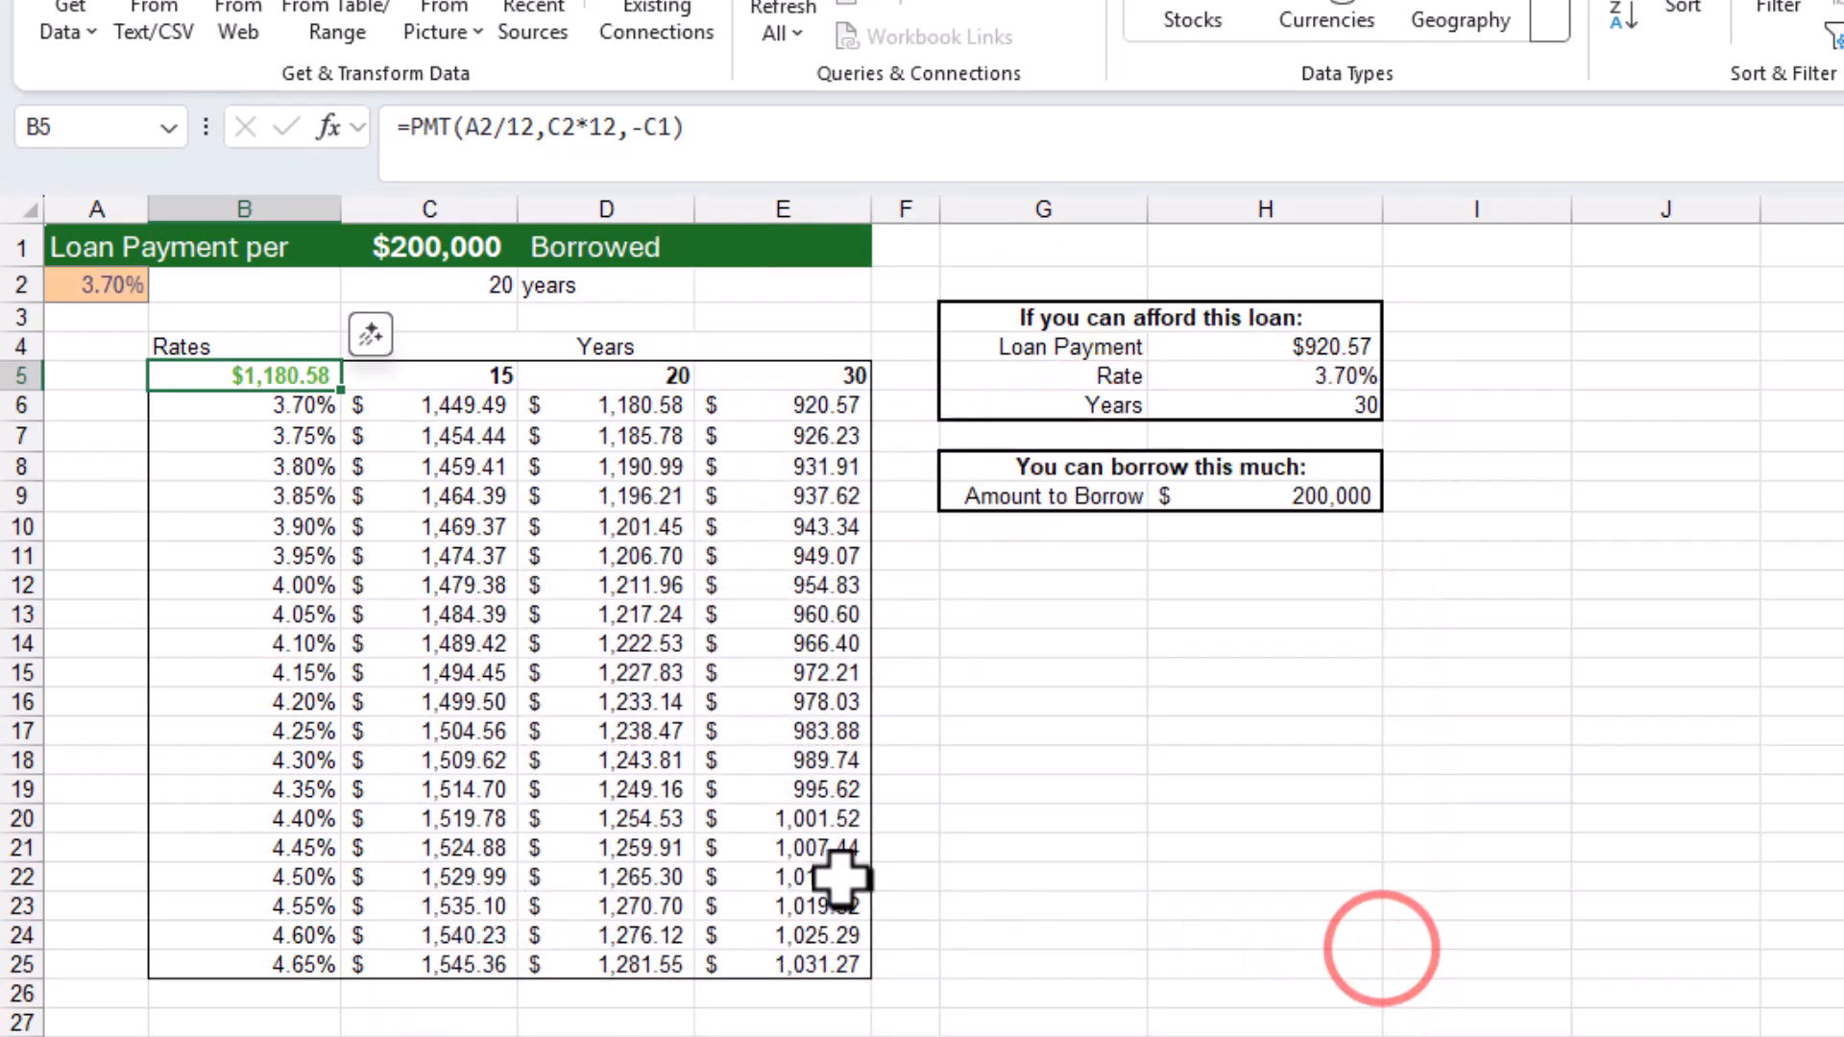
# Step: Review the rates in column B, the years in C5:E5 and the Data Table input fields for B5:E25, and cancel out
pyautogui.moveTo(276, 434); pyautogui.dragTo(291, 965)
pyautogui.moveTo(453, 376); pyautogui.dragTo(754, 375)
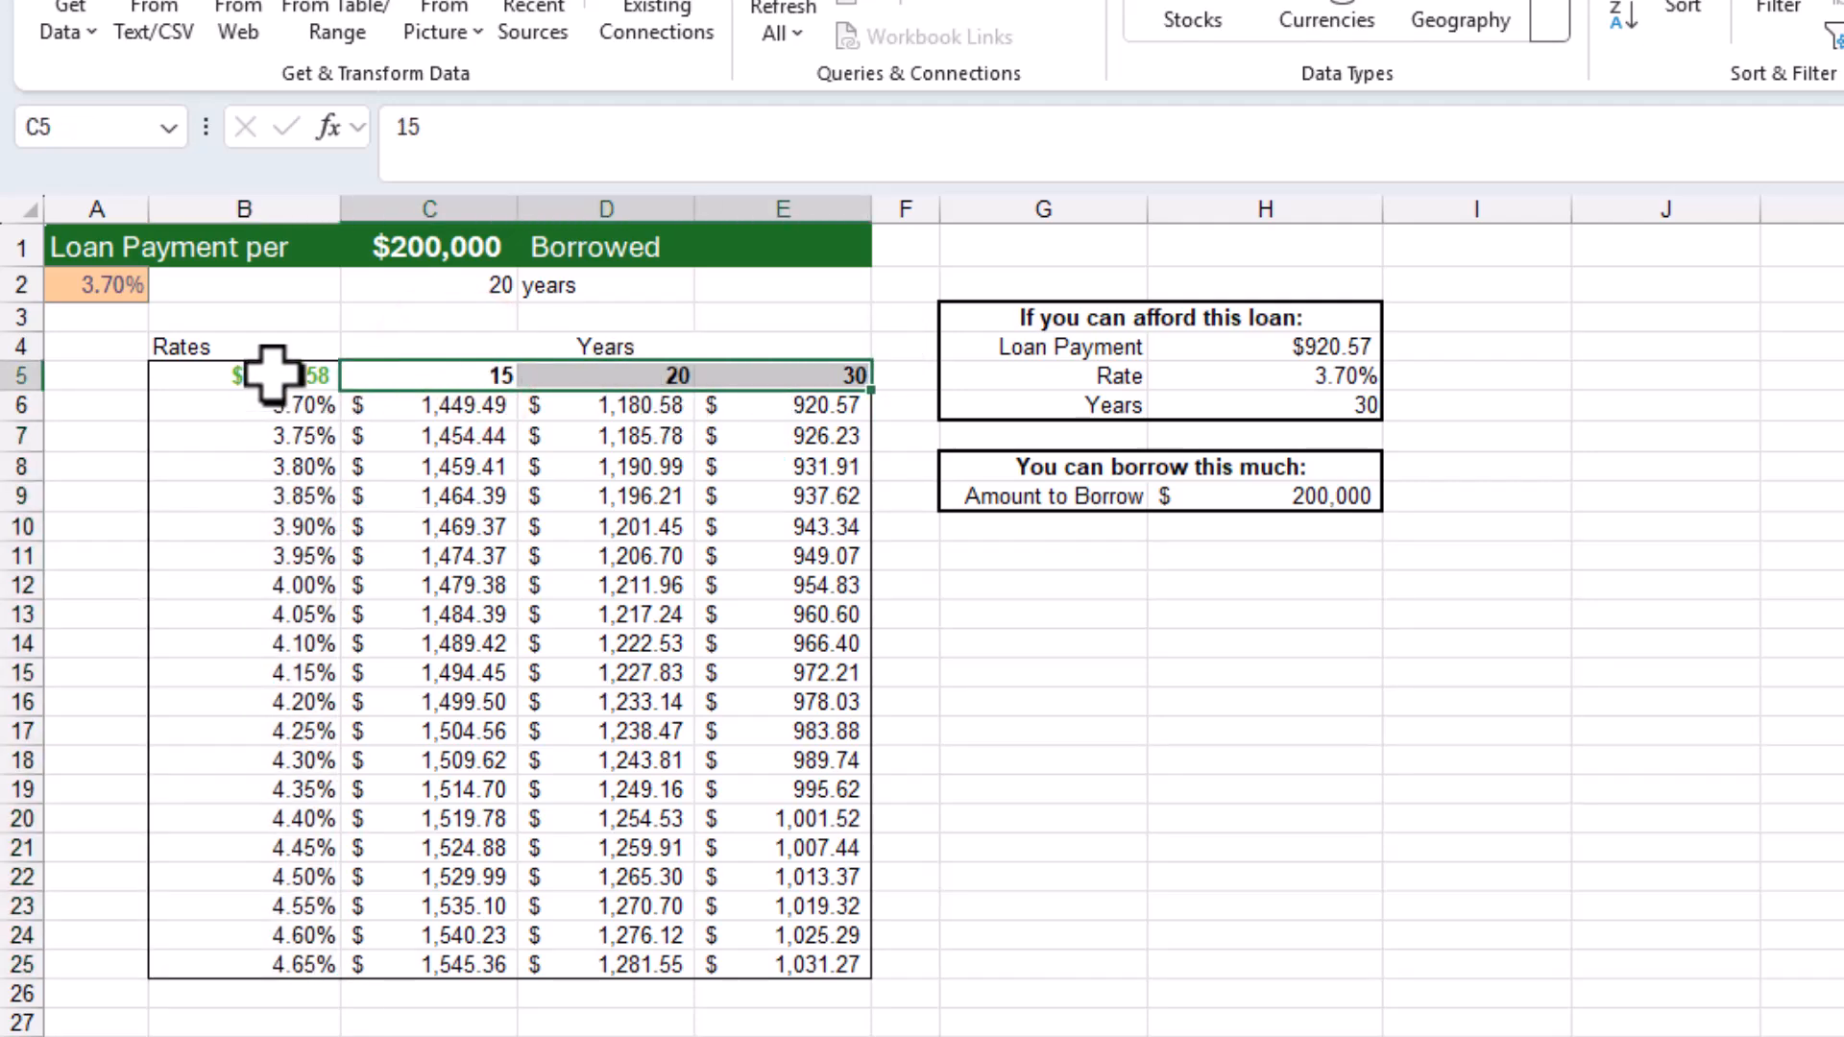
pyautogui.moveTo(270, 371); pyautogui.dragTo(823, 934)
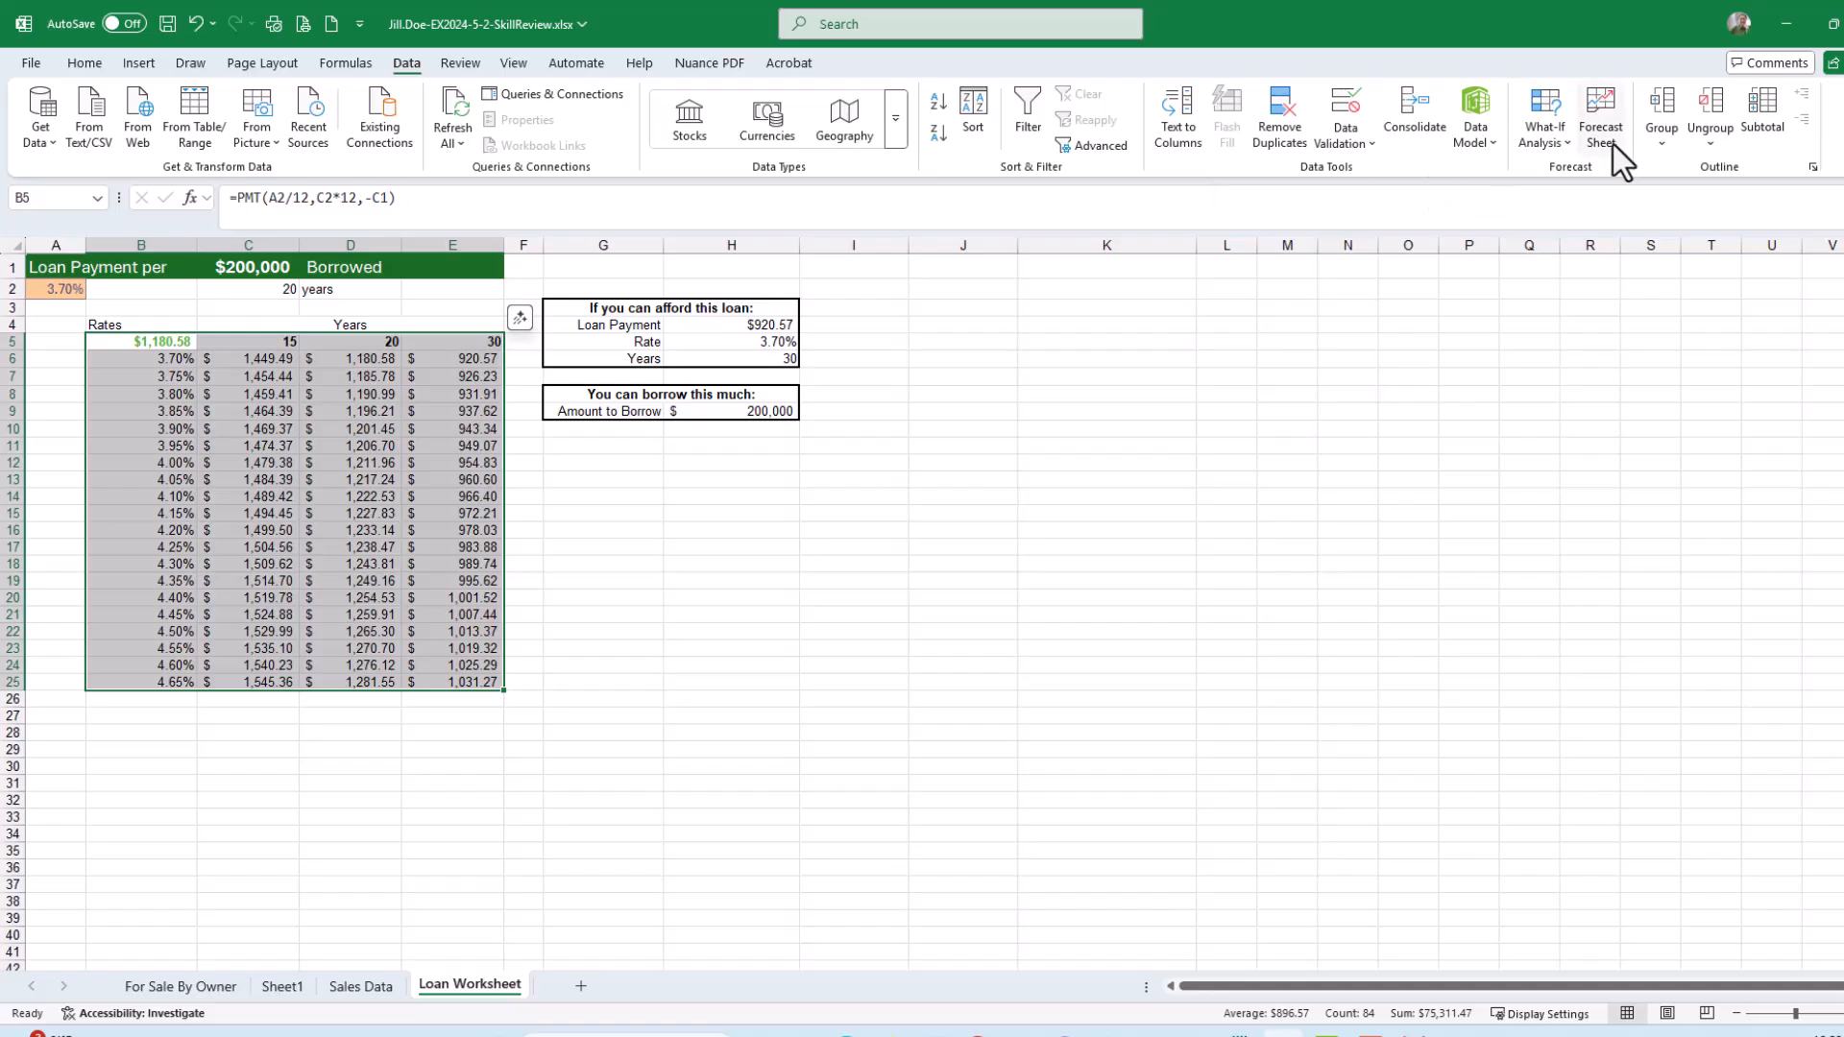
pyautogui.click(1540, 144)
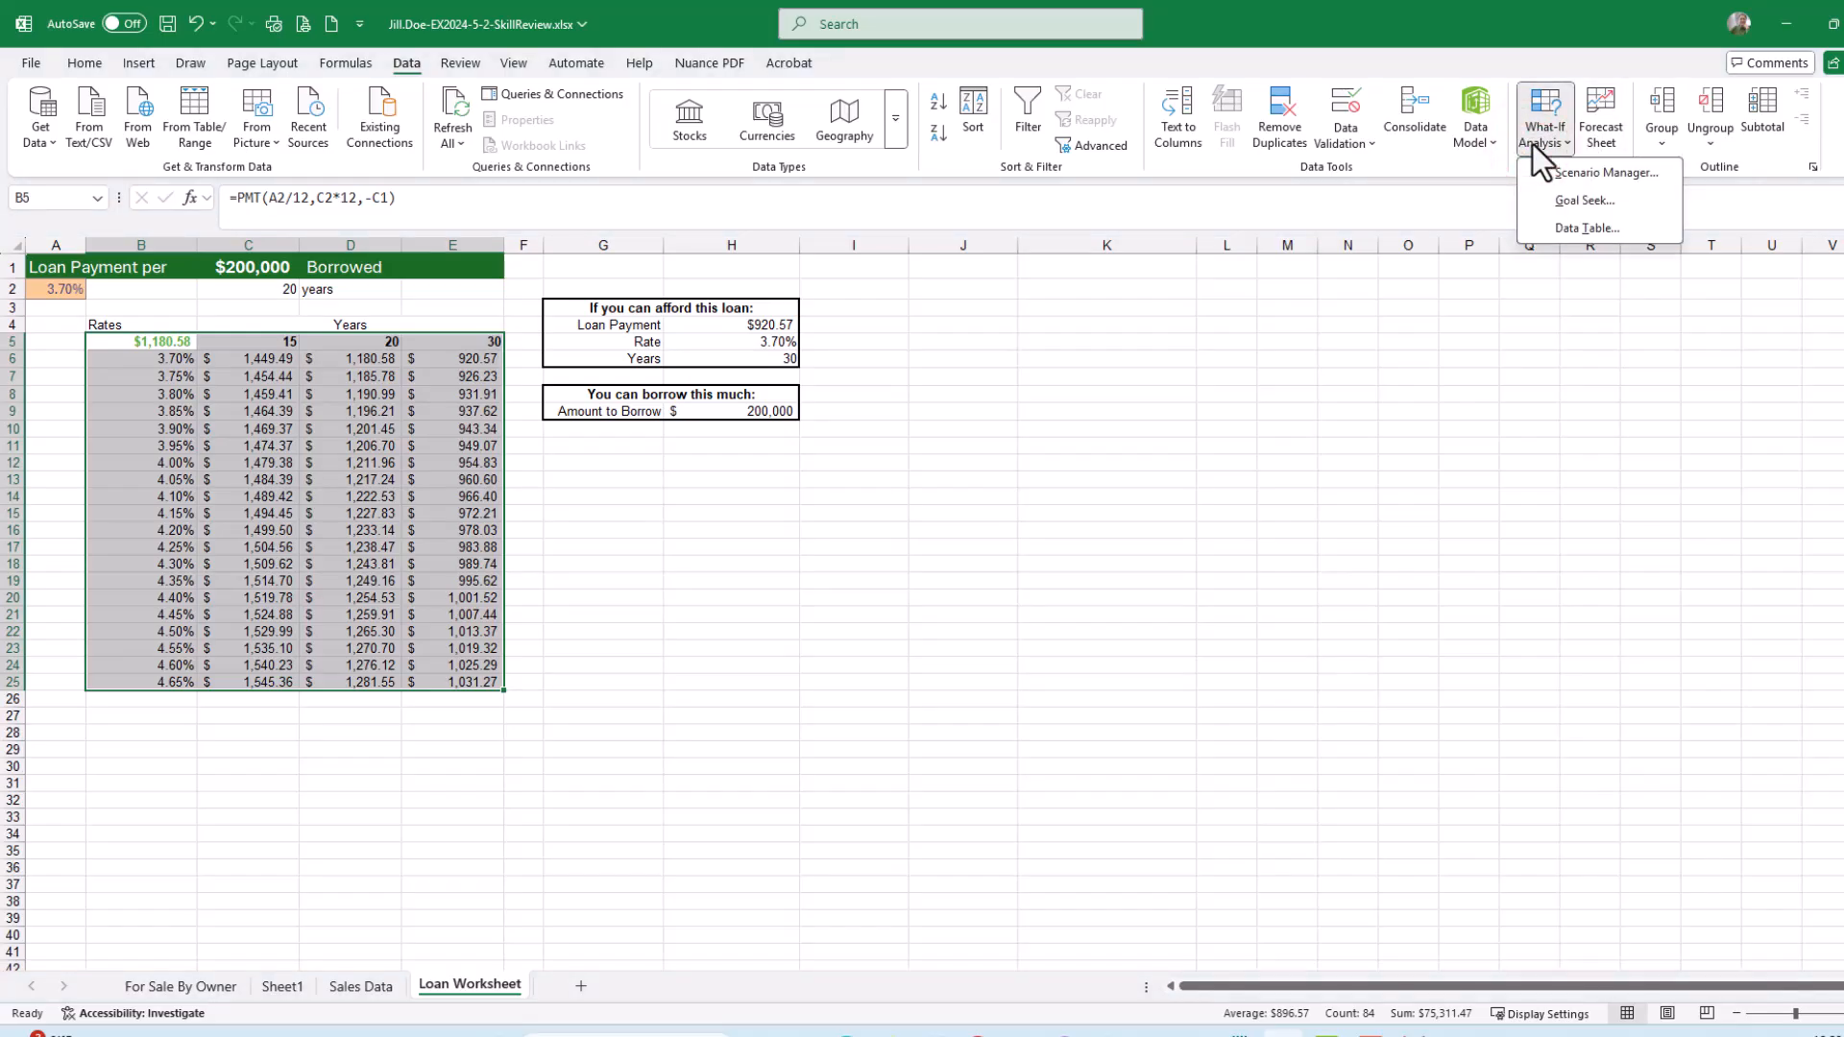
pyautogui.click(1562, 232)
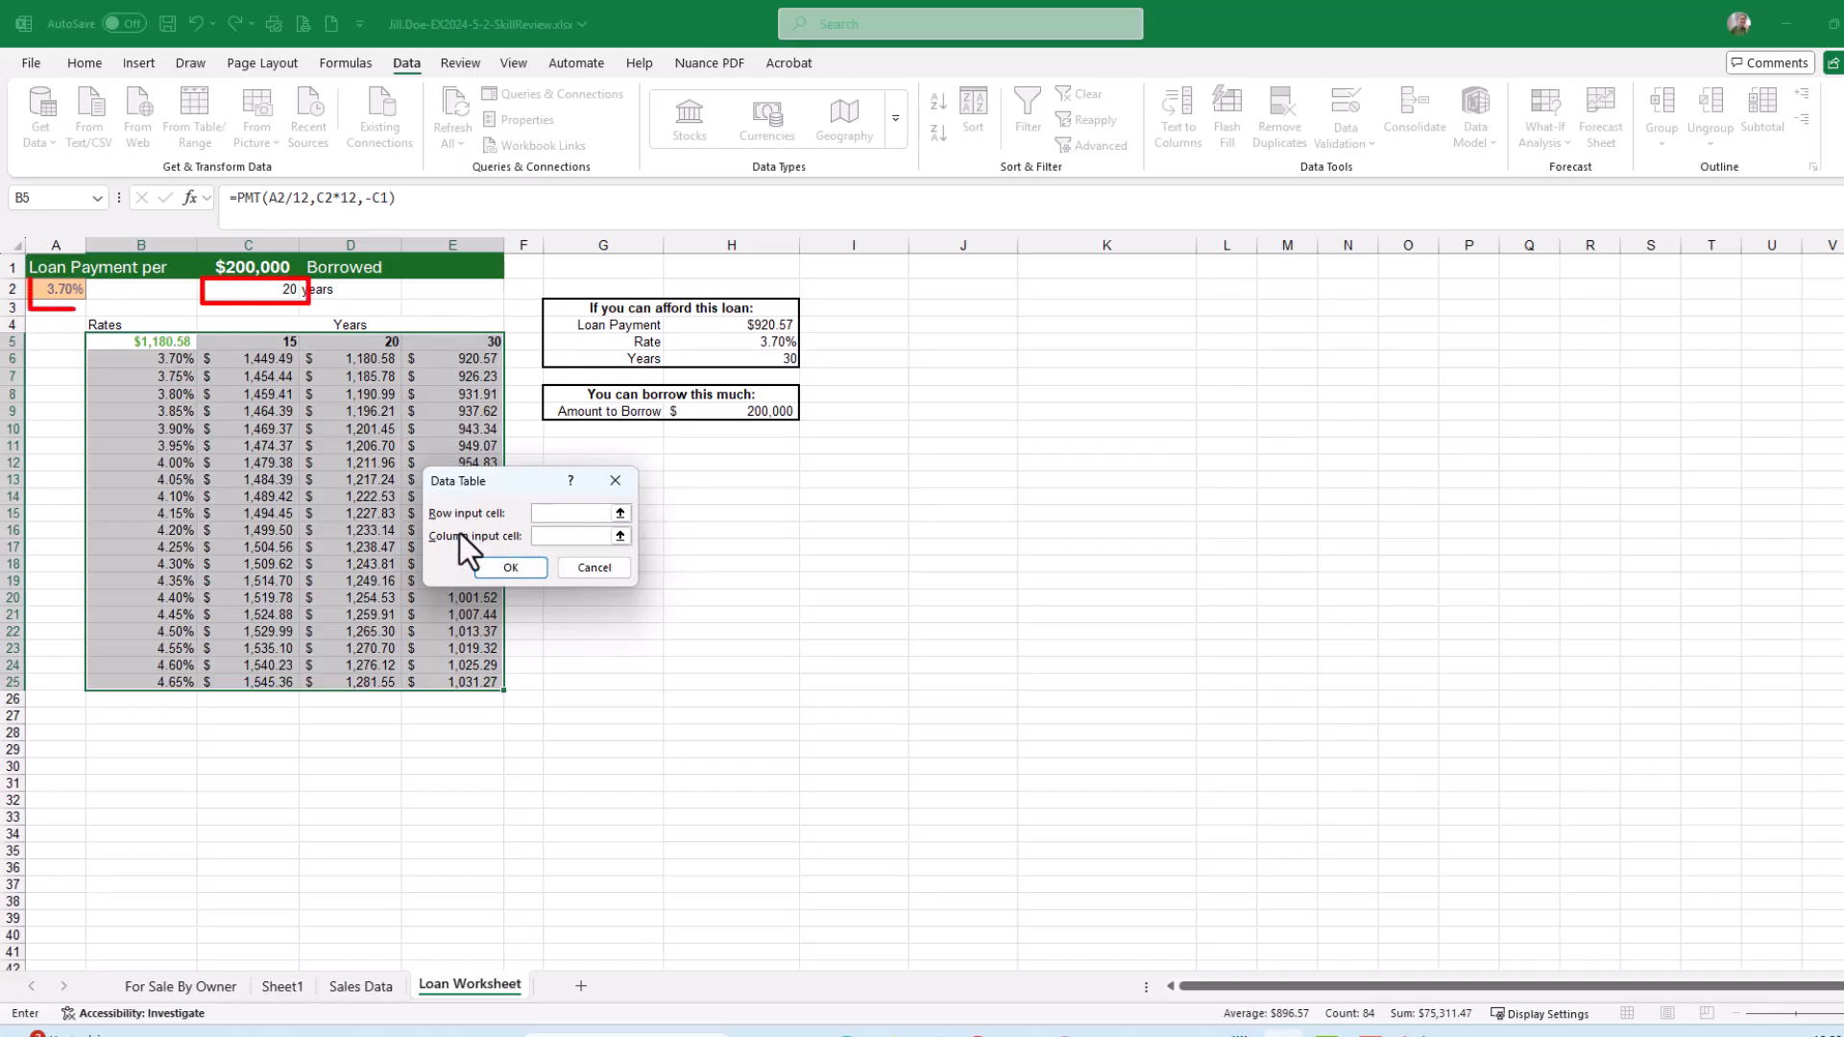
pyautogui.click(607, 568)
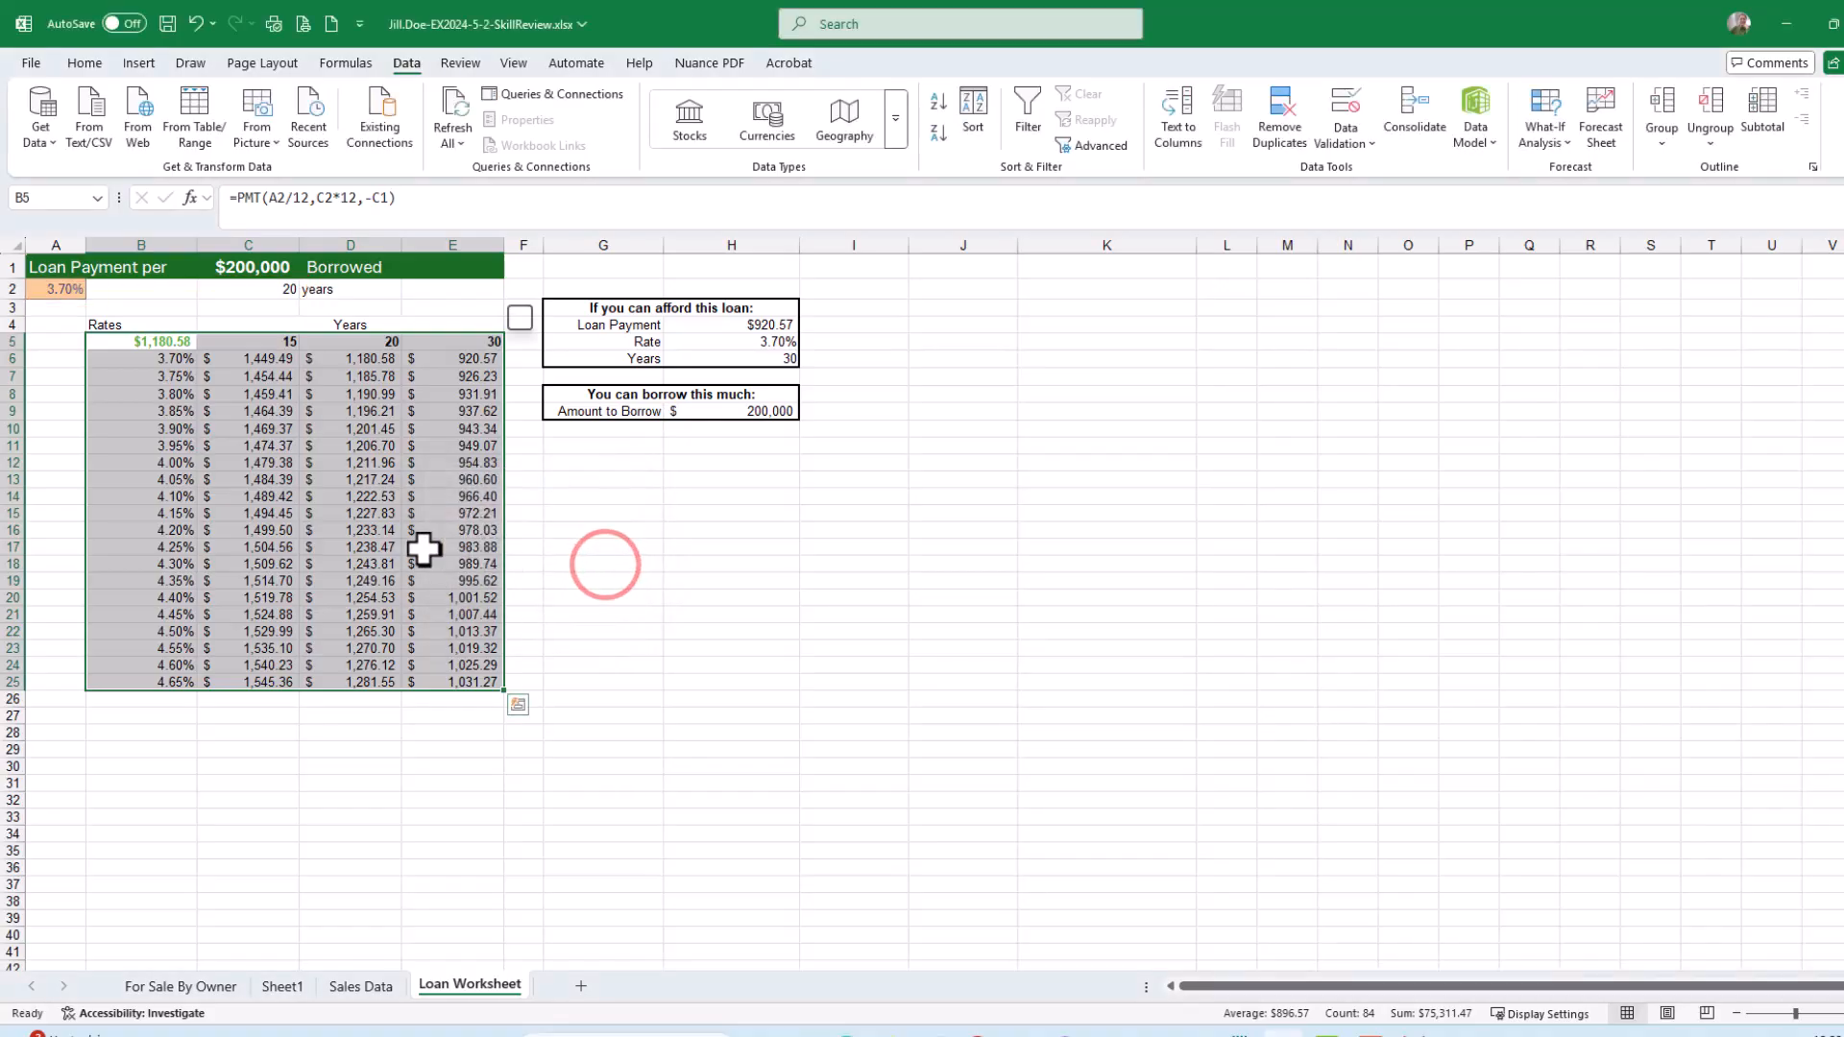
# Step: Deselect the data table range and save the workbook
pyautogui.click(392, 494)
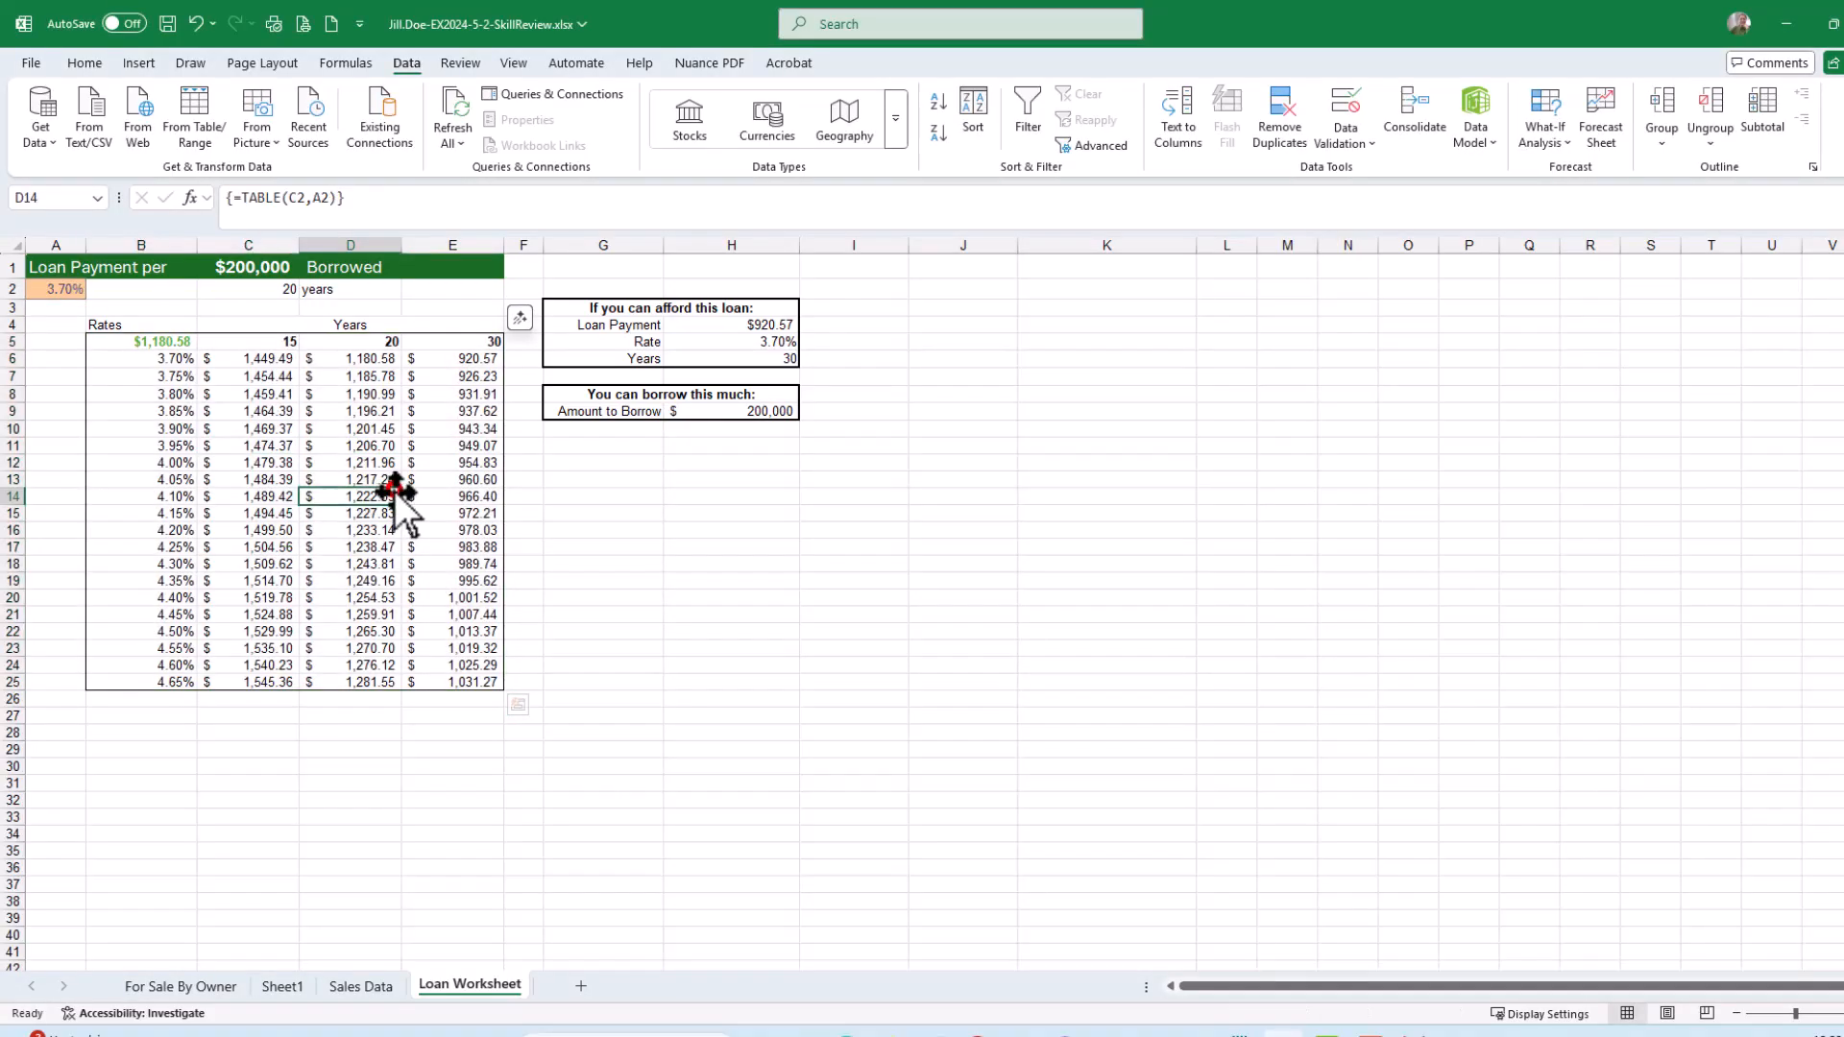
pyautogui.click(167, 24)
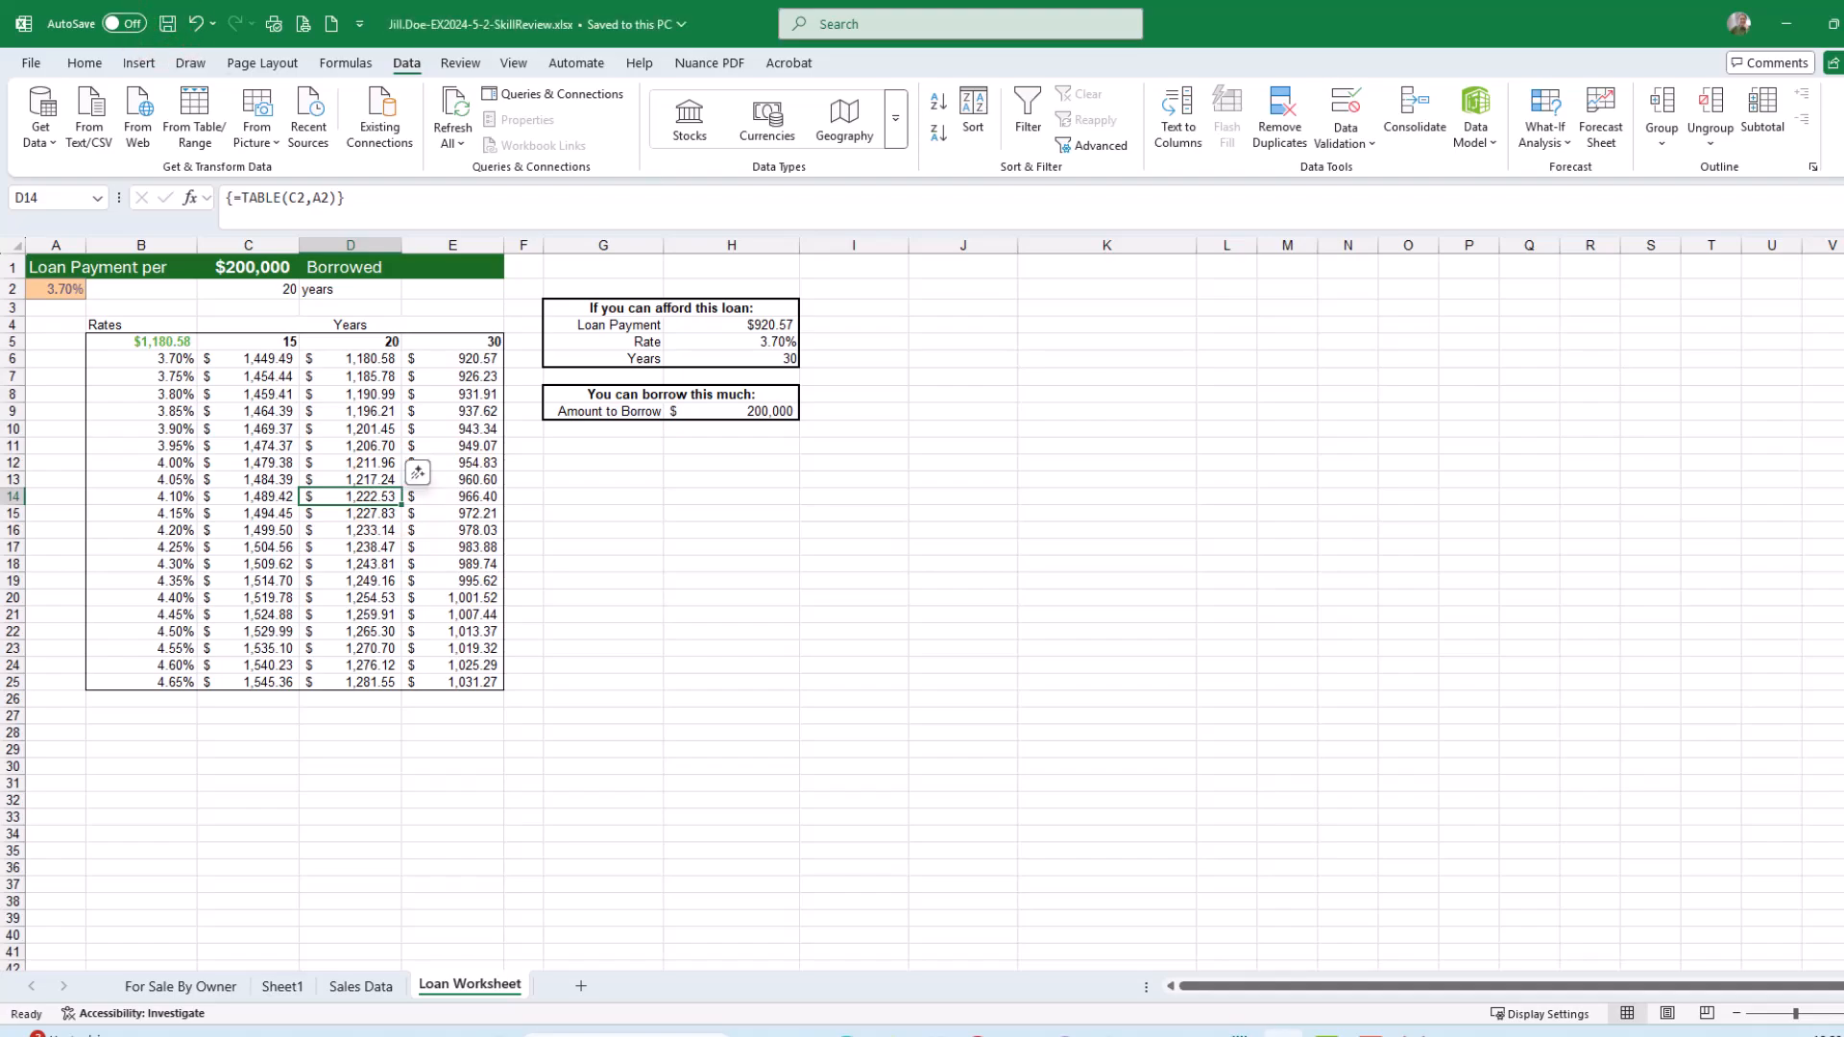
# Step: Switch to the assignment page in the browser and mark all six data table instructions under item 17 as done
pyautogui.moveTo(1843, 96); pyautogui.dragTo(1047, 69)
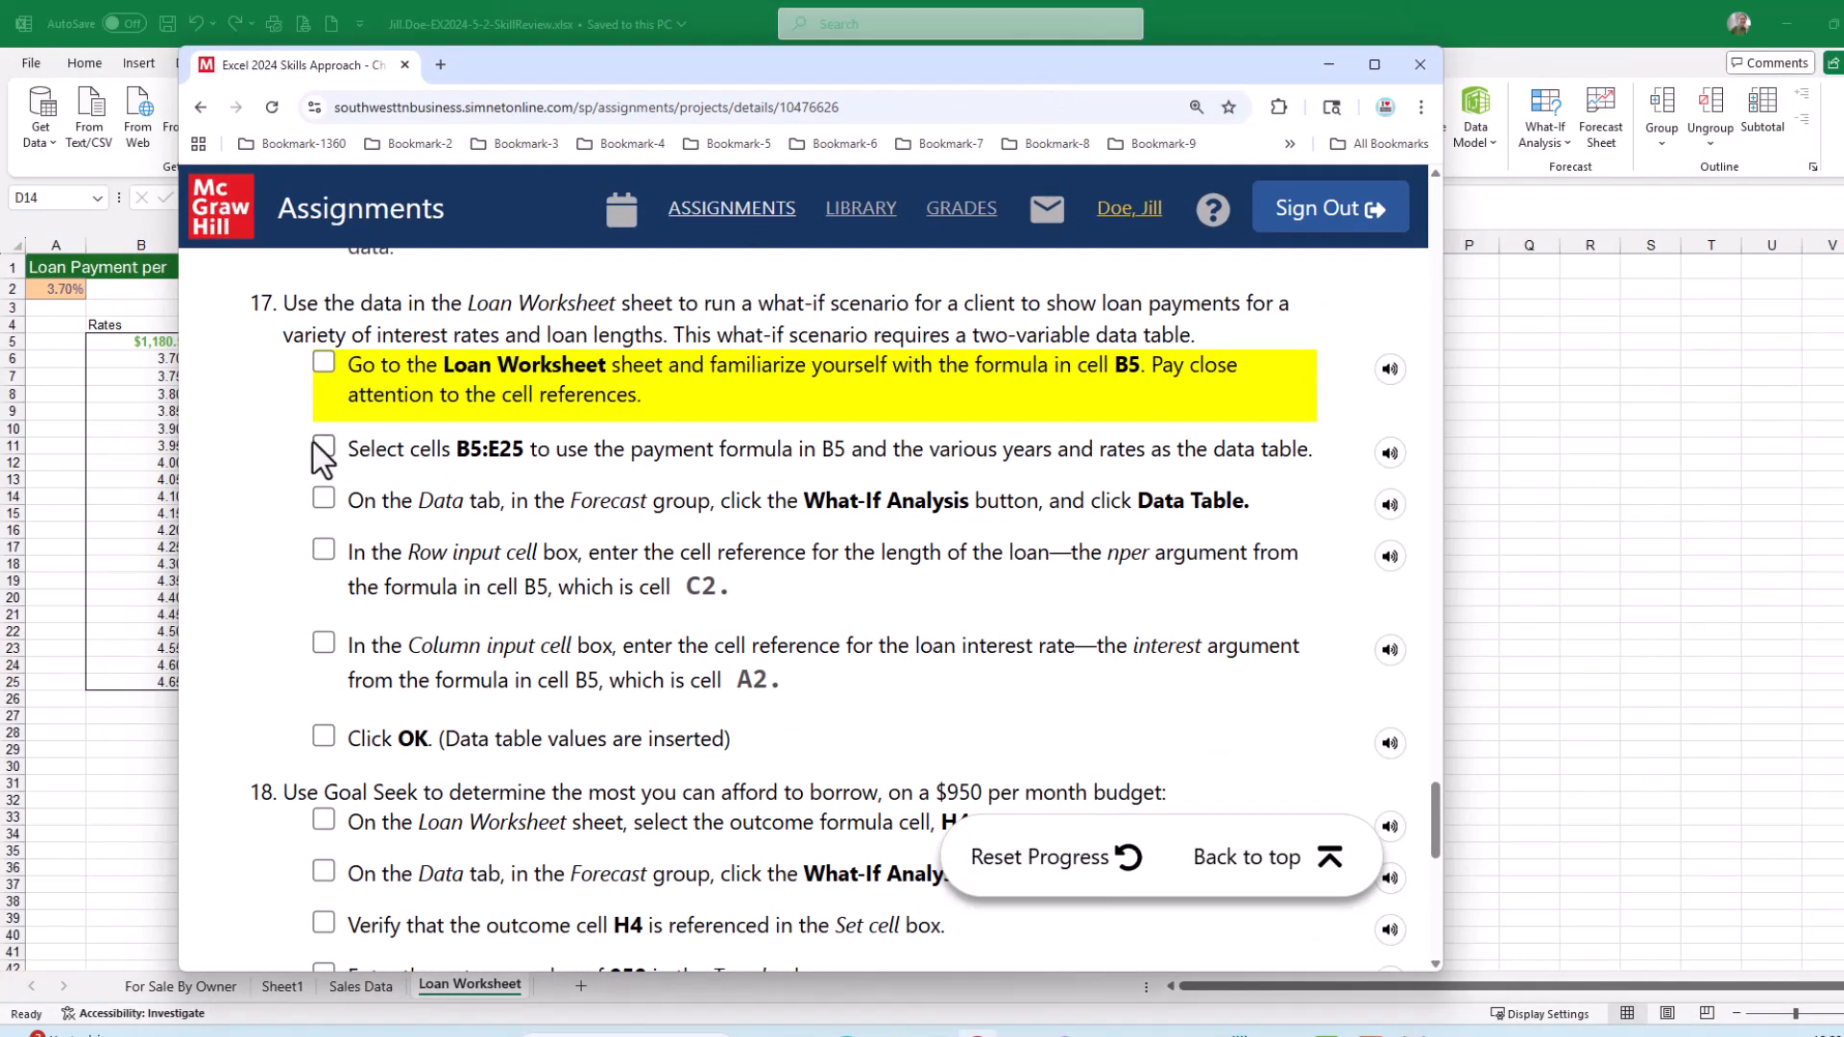
pyautogui.click(323, 362)
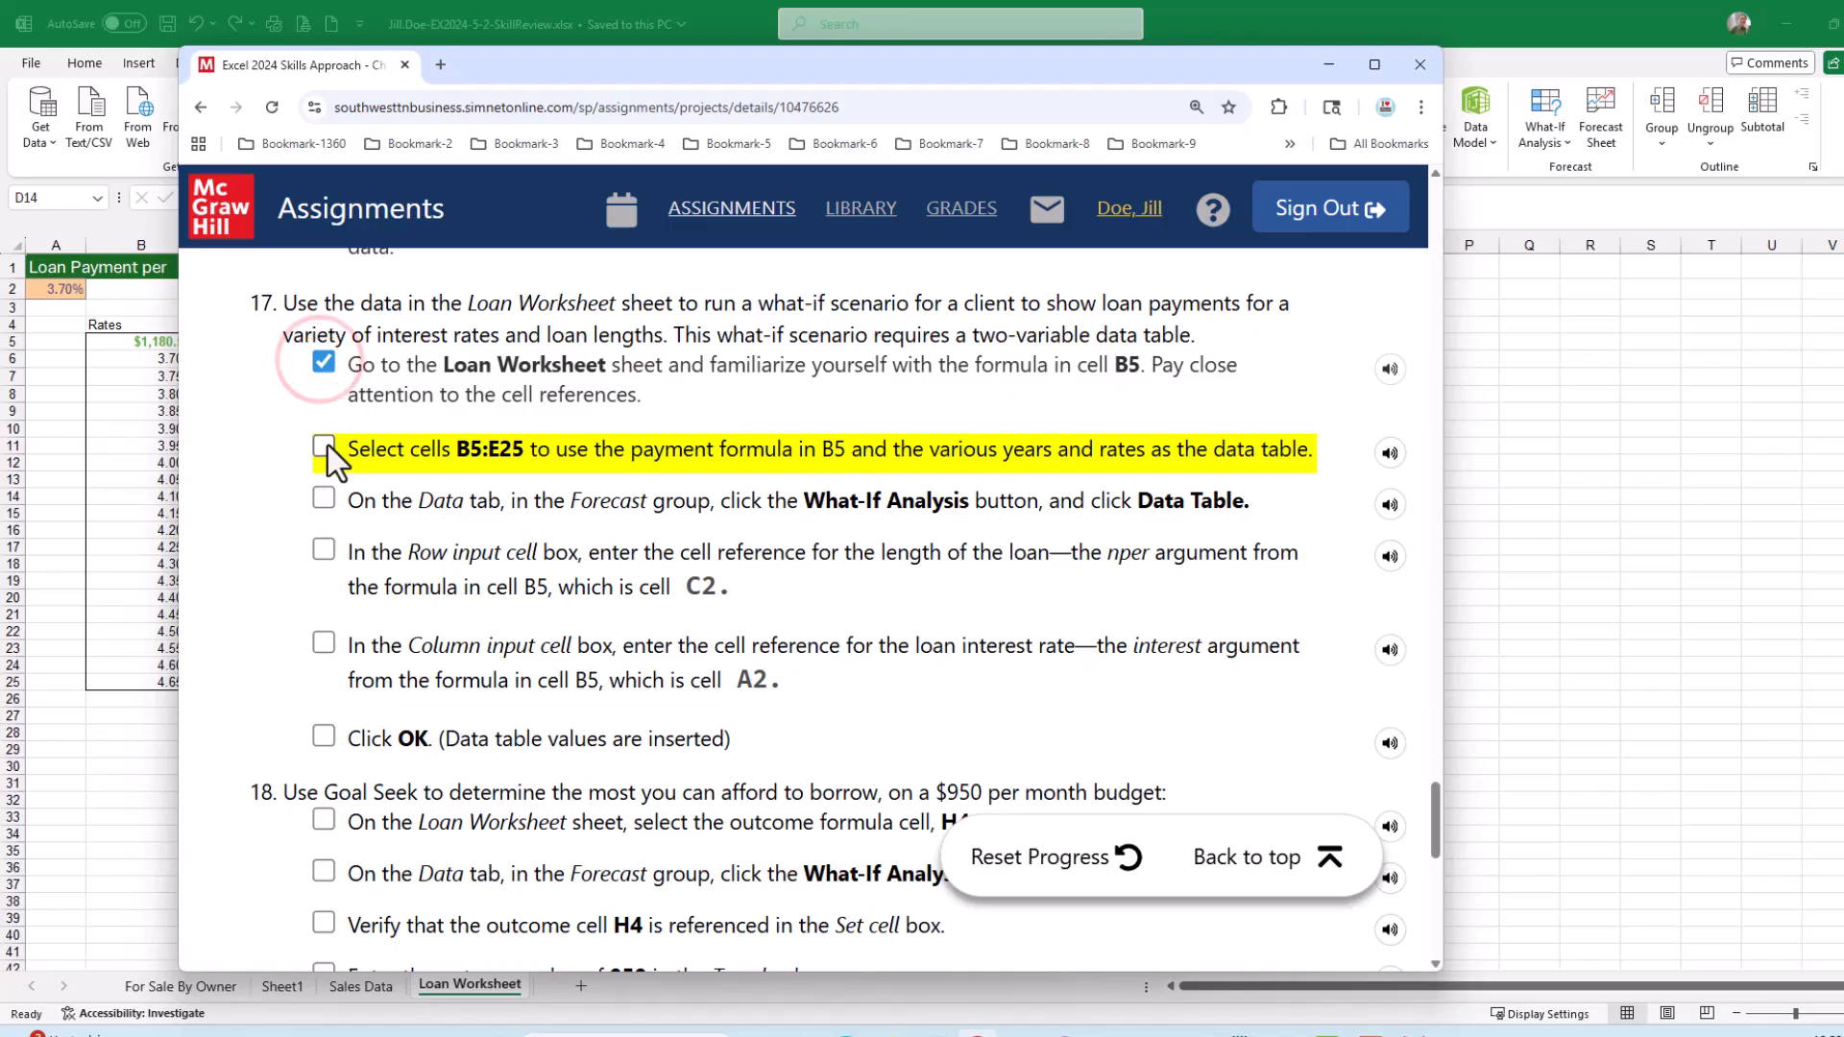
pyautogui.click(325, 448)
pyautogui.click(323, 498)
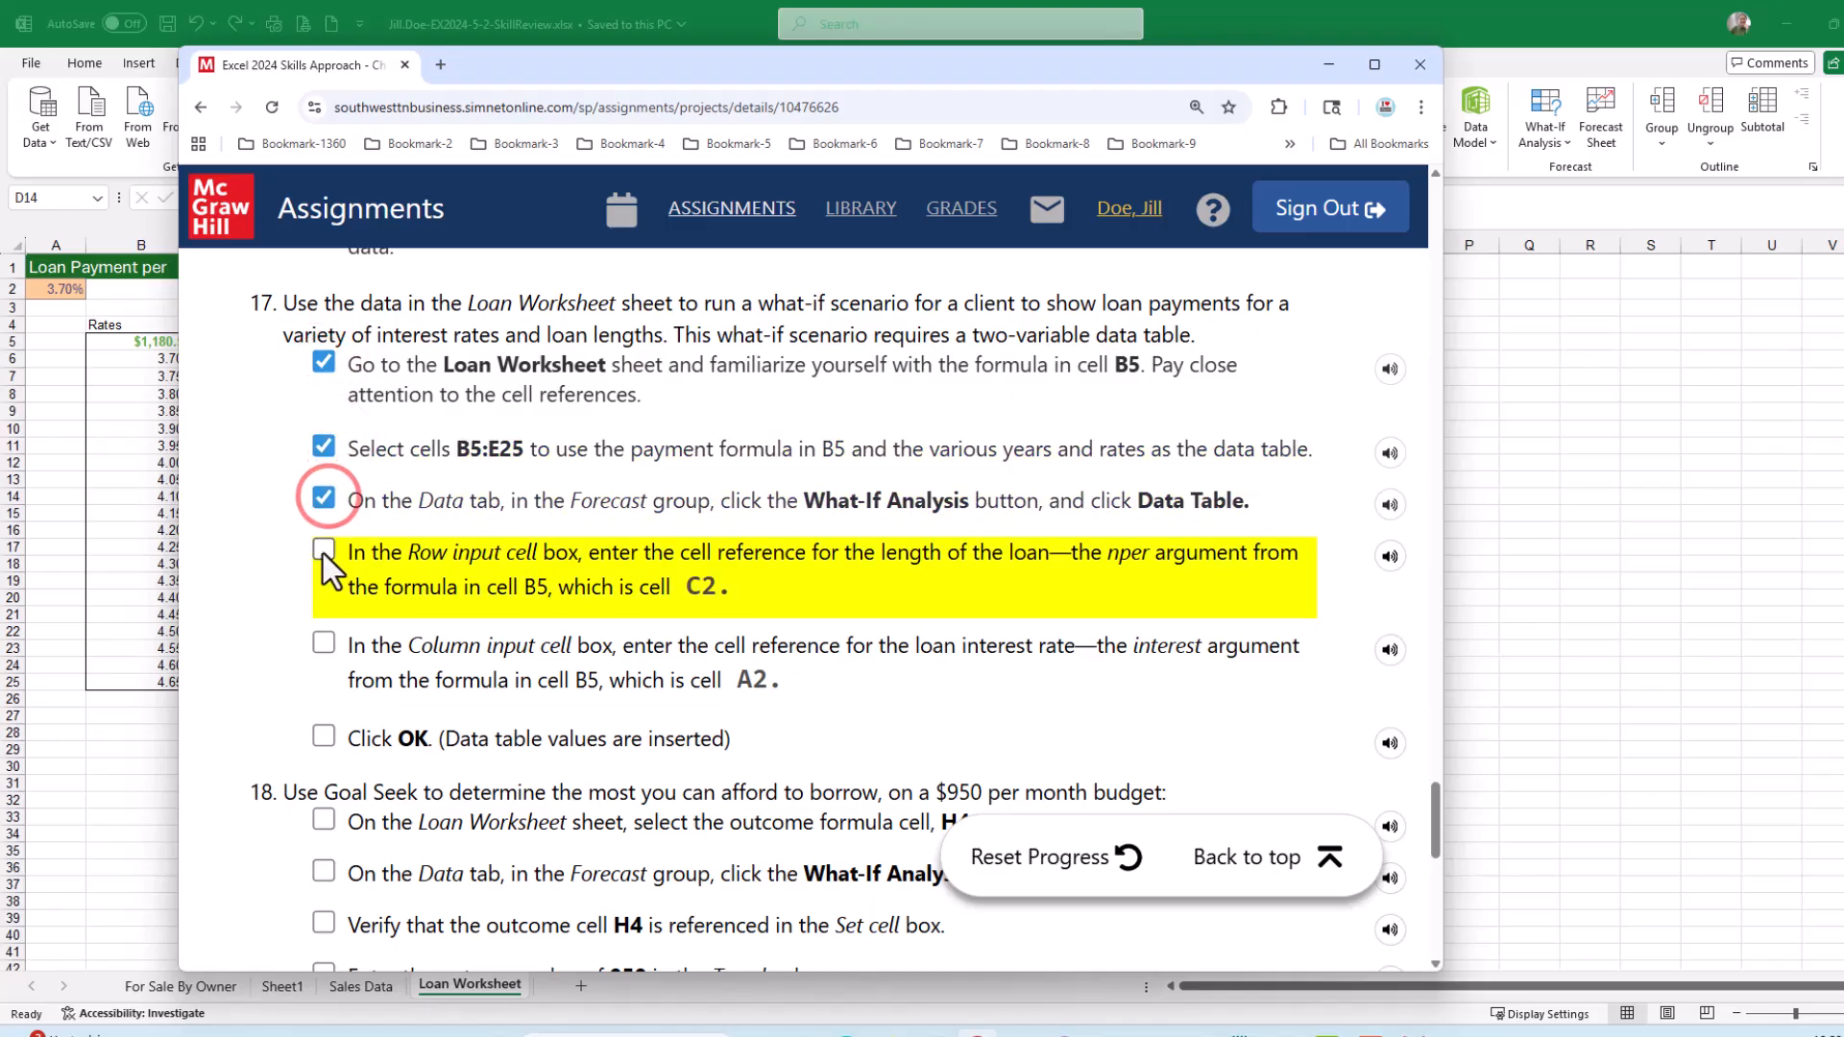
pyautogui.click(324, 550)
pyautogui.click(324, 641)
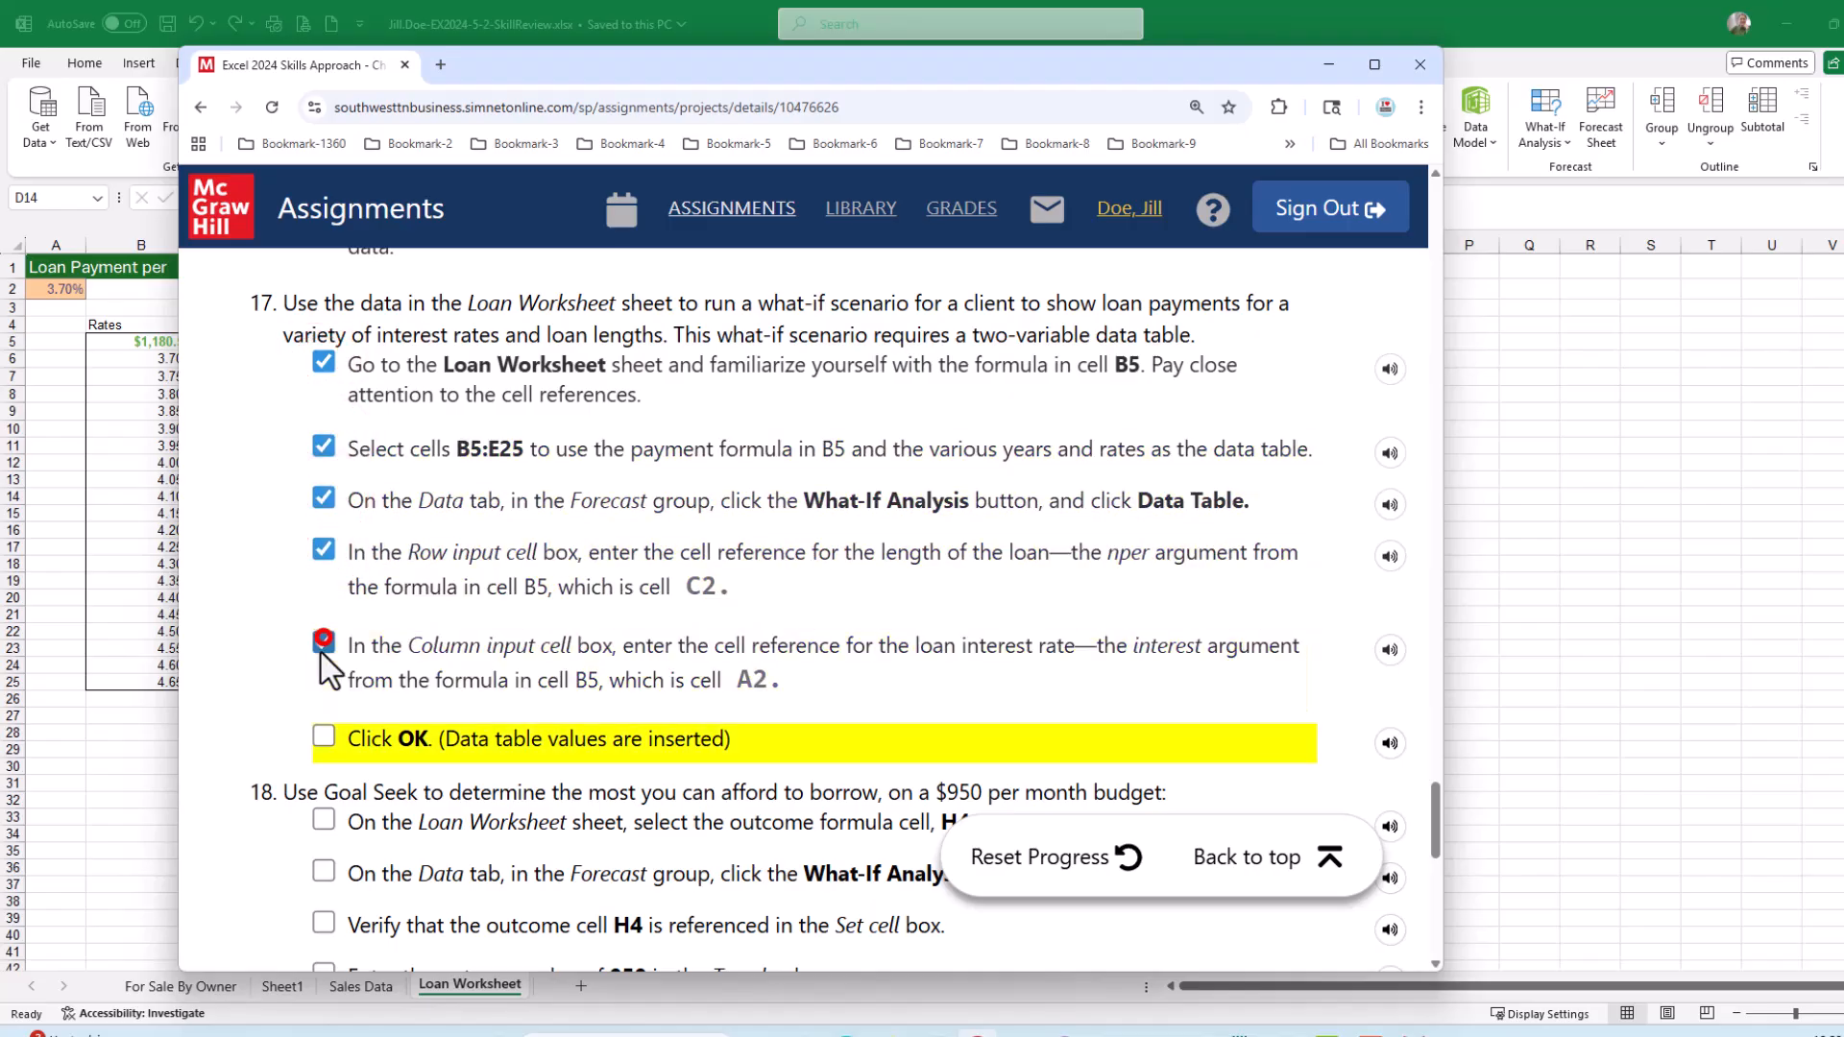
pyautogui.click(324, 738)
pyautogui.scroll(-4, 569, 539)
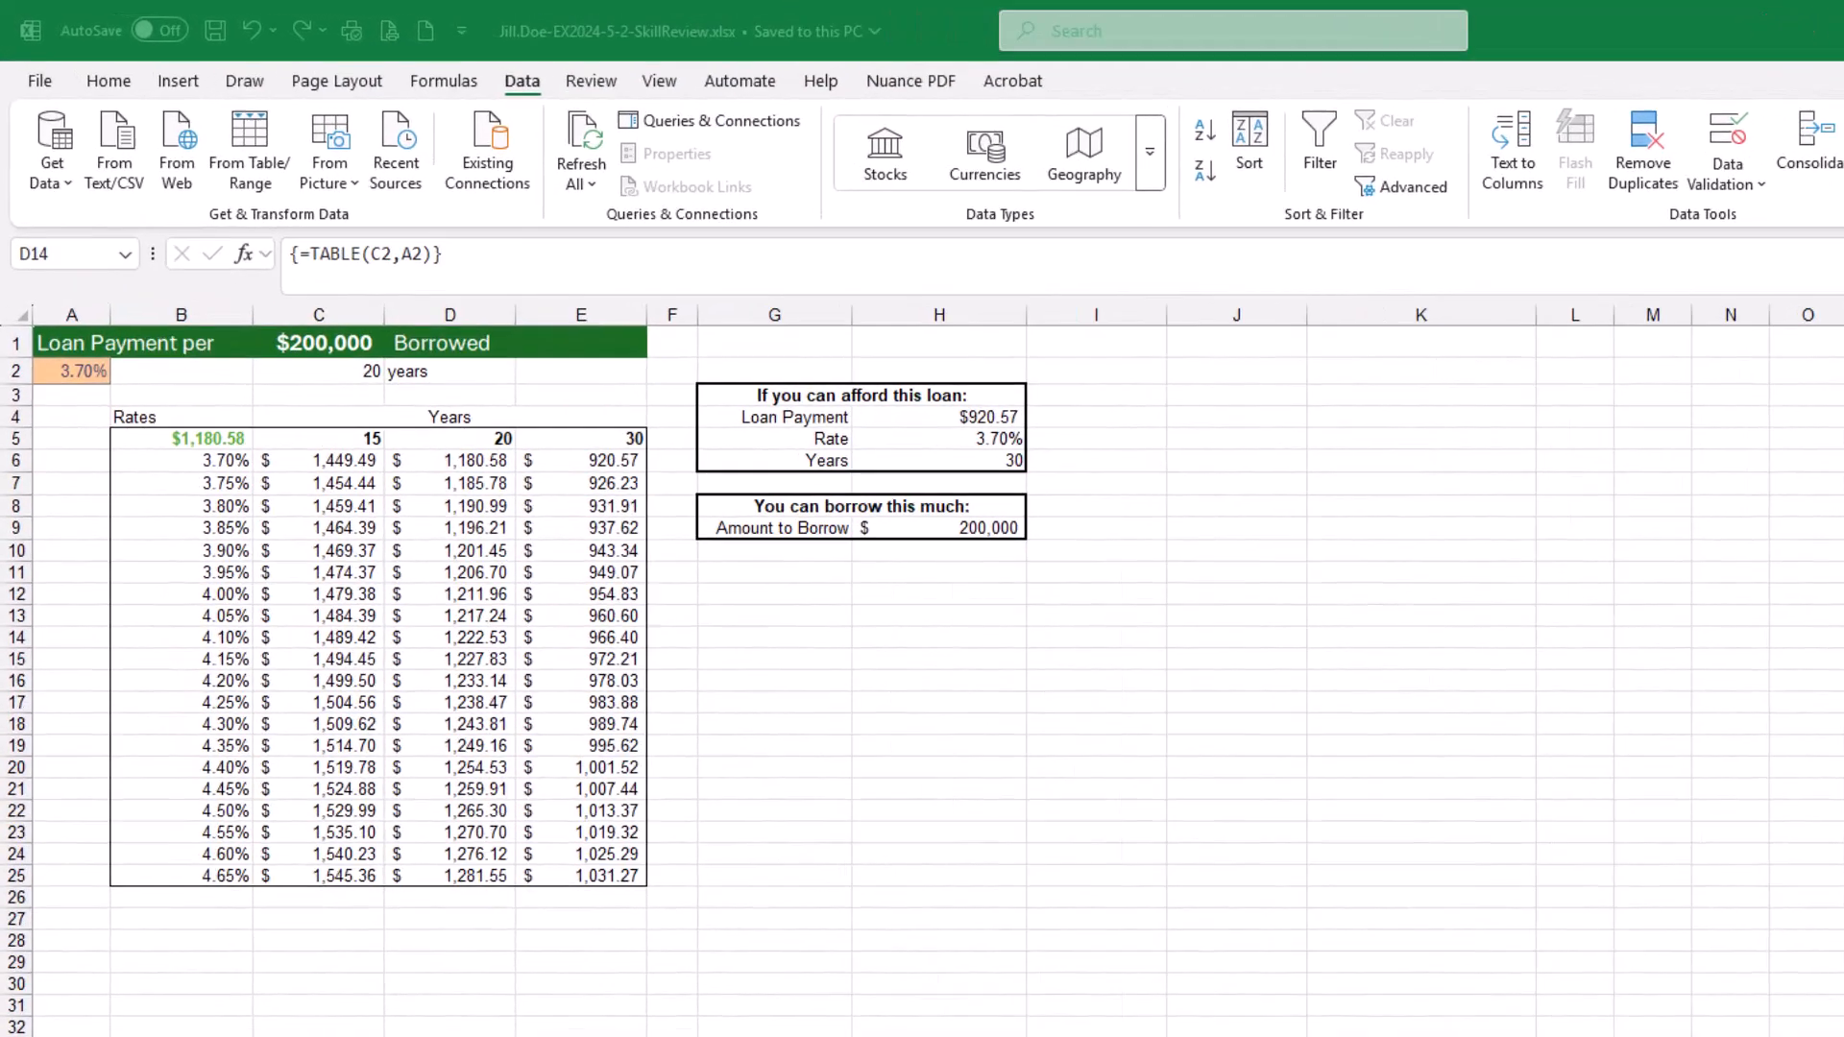
# Step: Examine the Rate, Nper and Pv arguments of the PMT function in cell H4 and cancel without changes
pyautogui.click(796, 428)
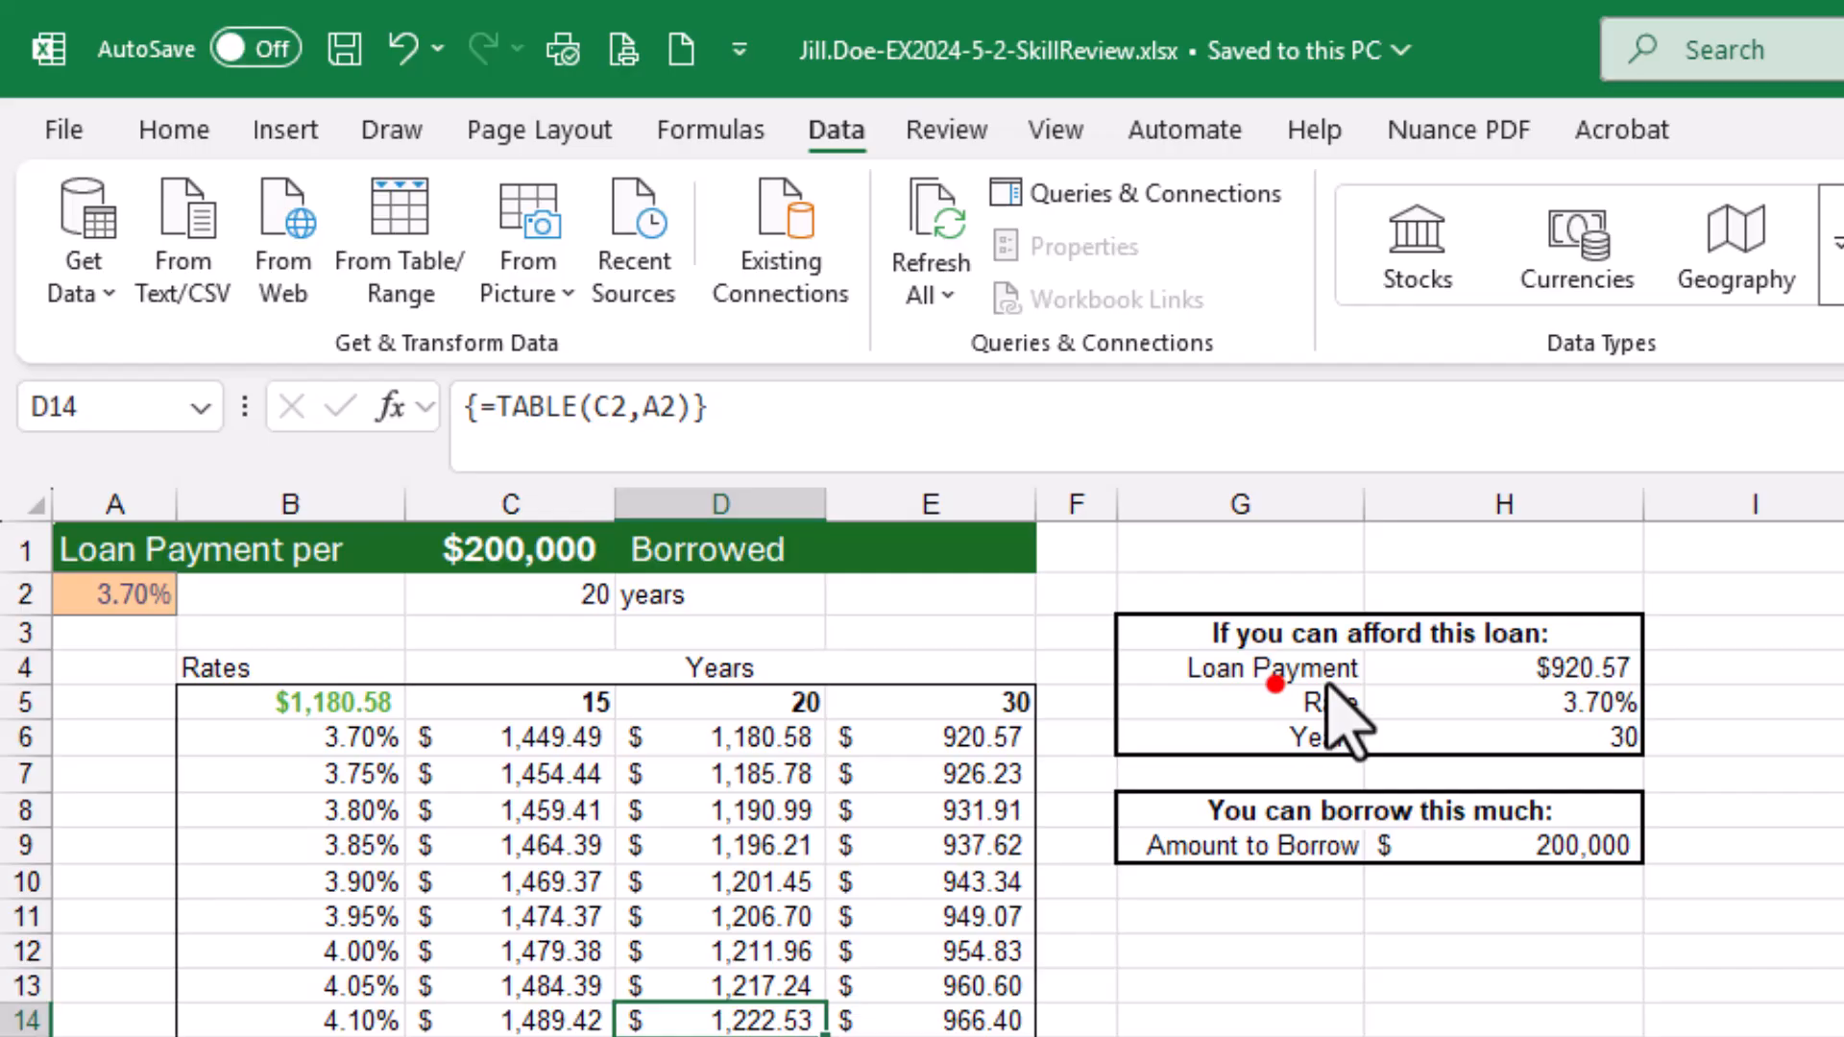
pyautogui.click(1535, 665)
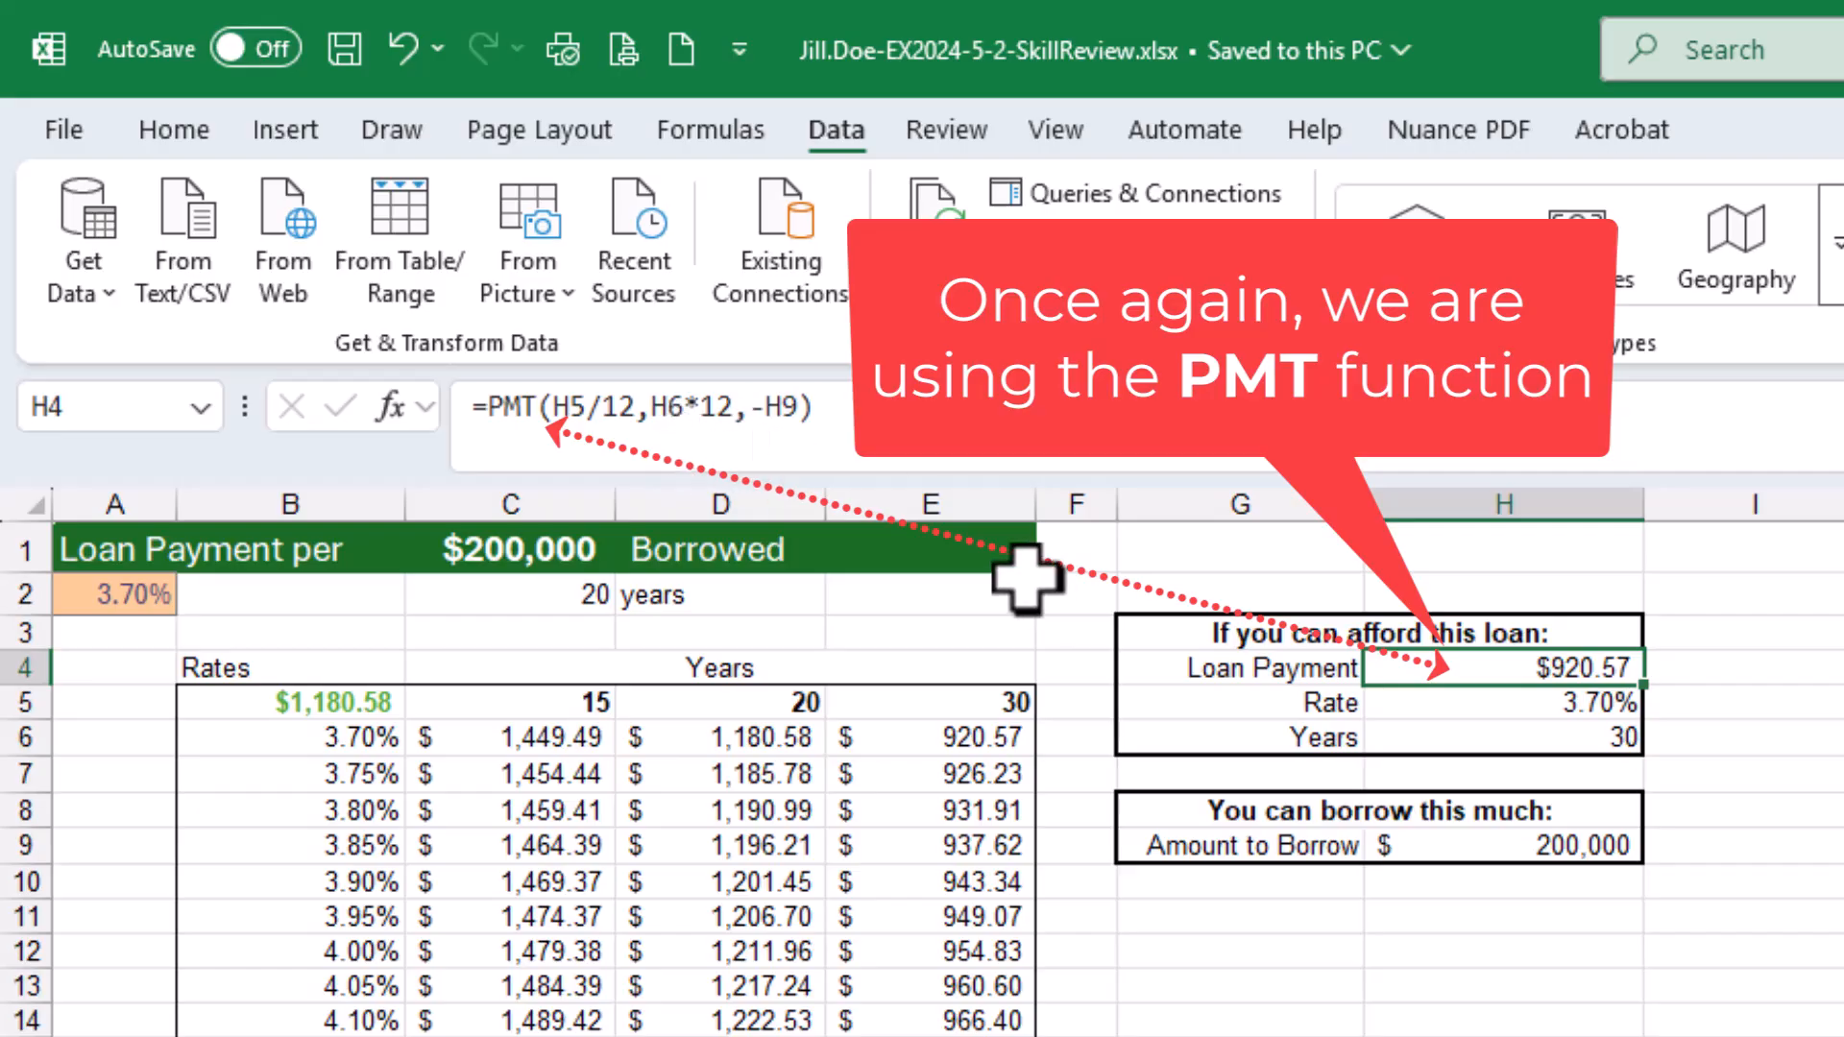
pyautogui.click(388, 404)
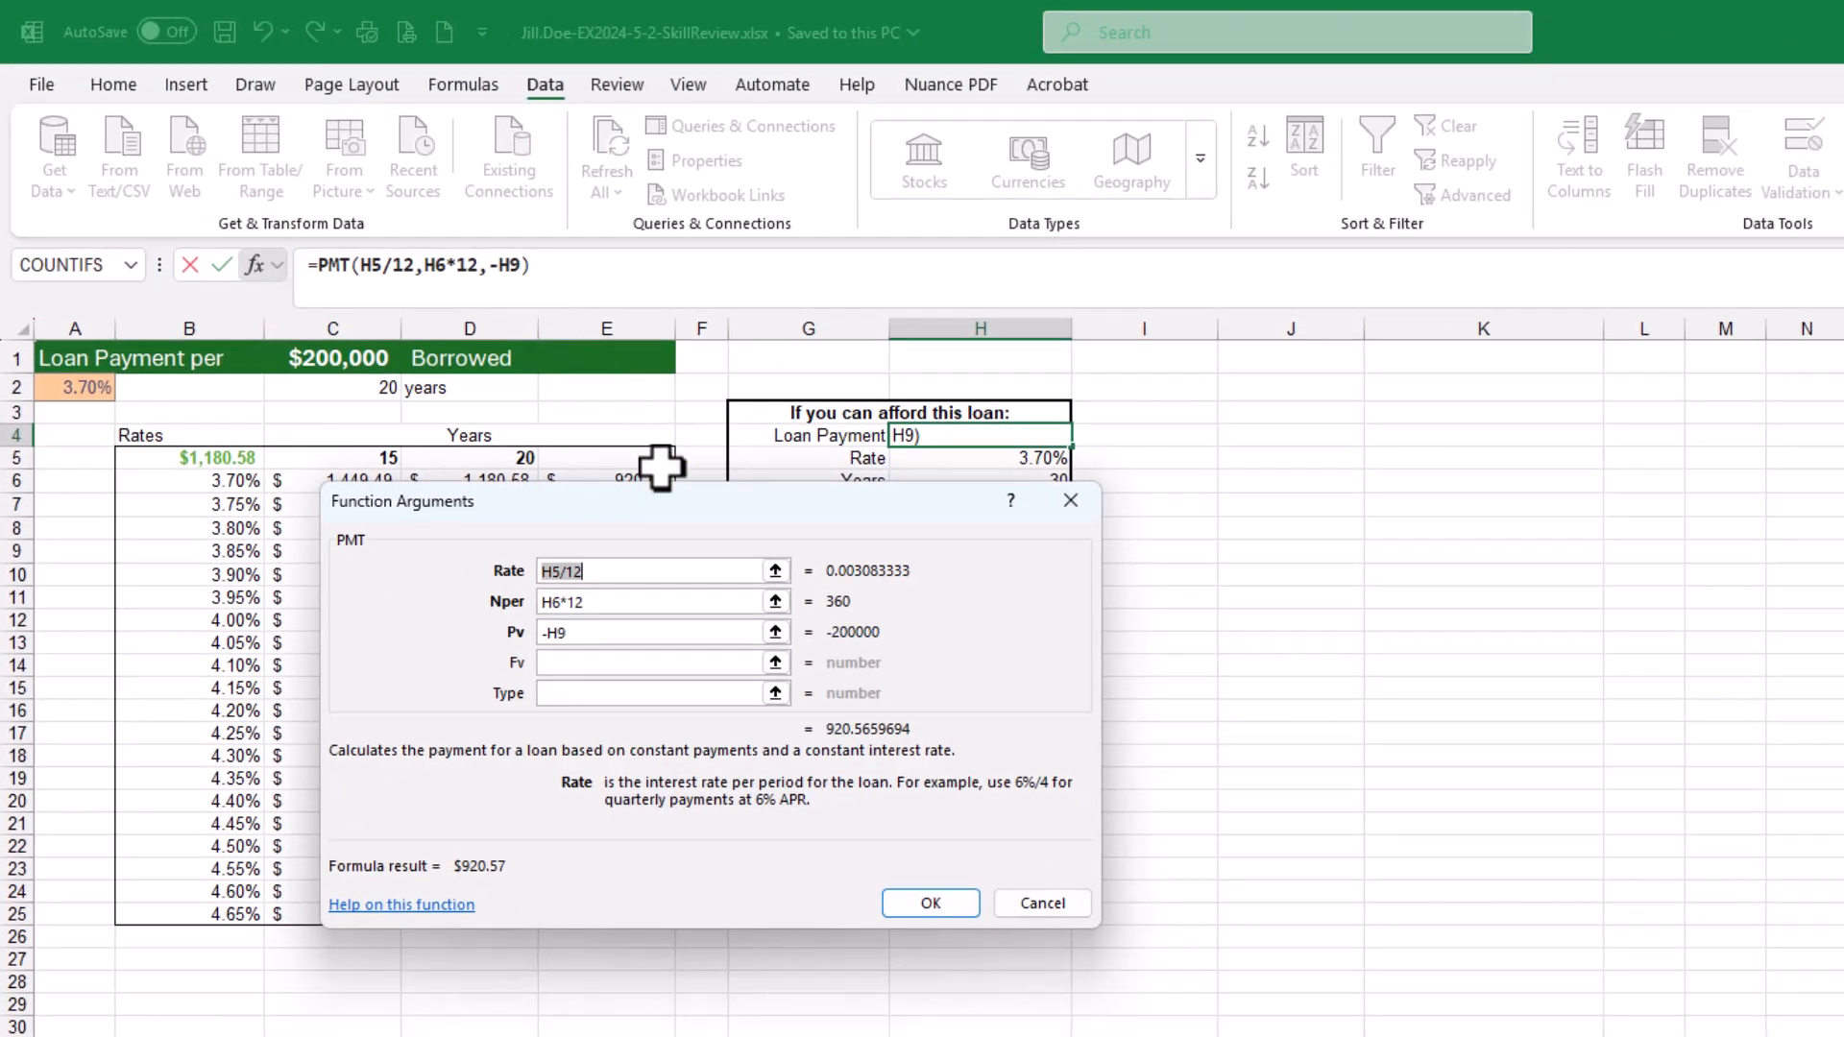
pyautogui.moveTo(684, 499); pyautogui.dragTo(684, 537)
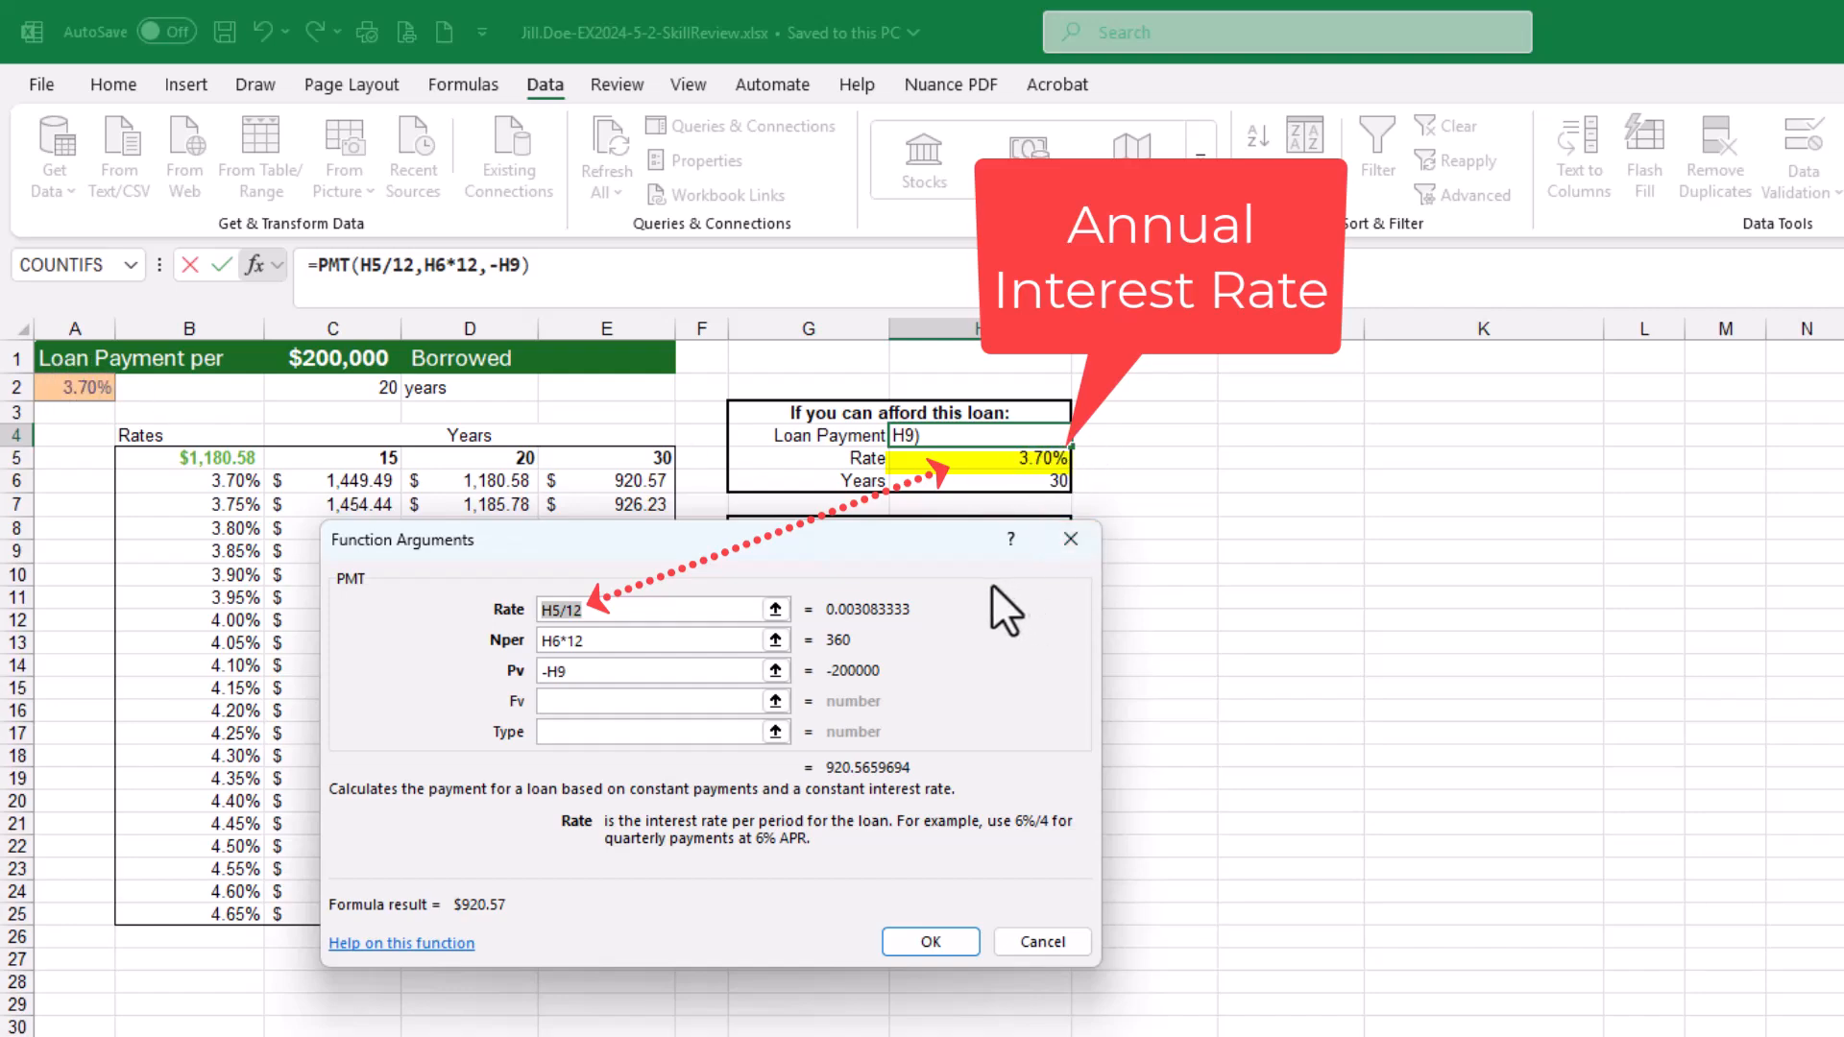
pyautogui.click(653, 641)
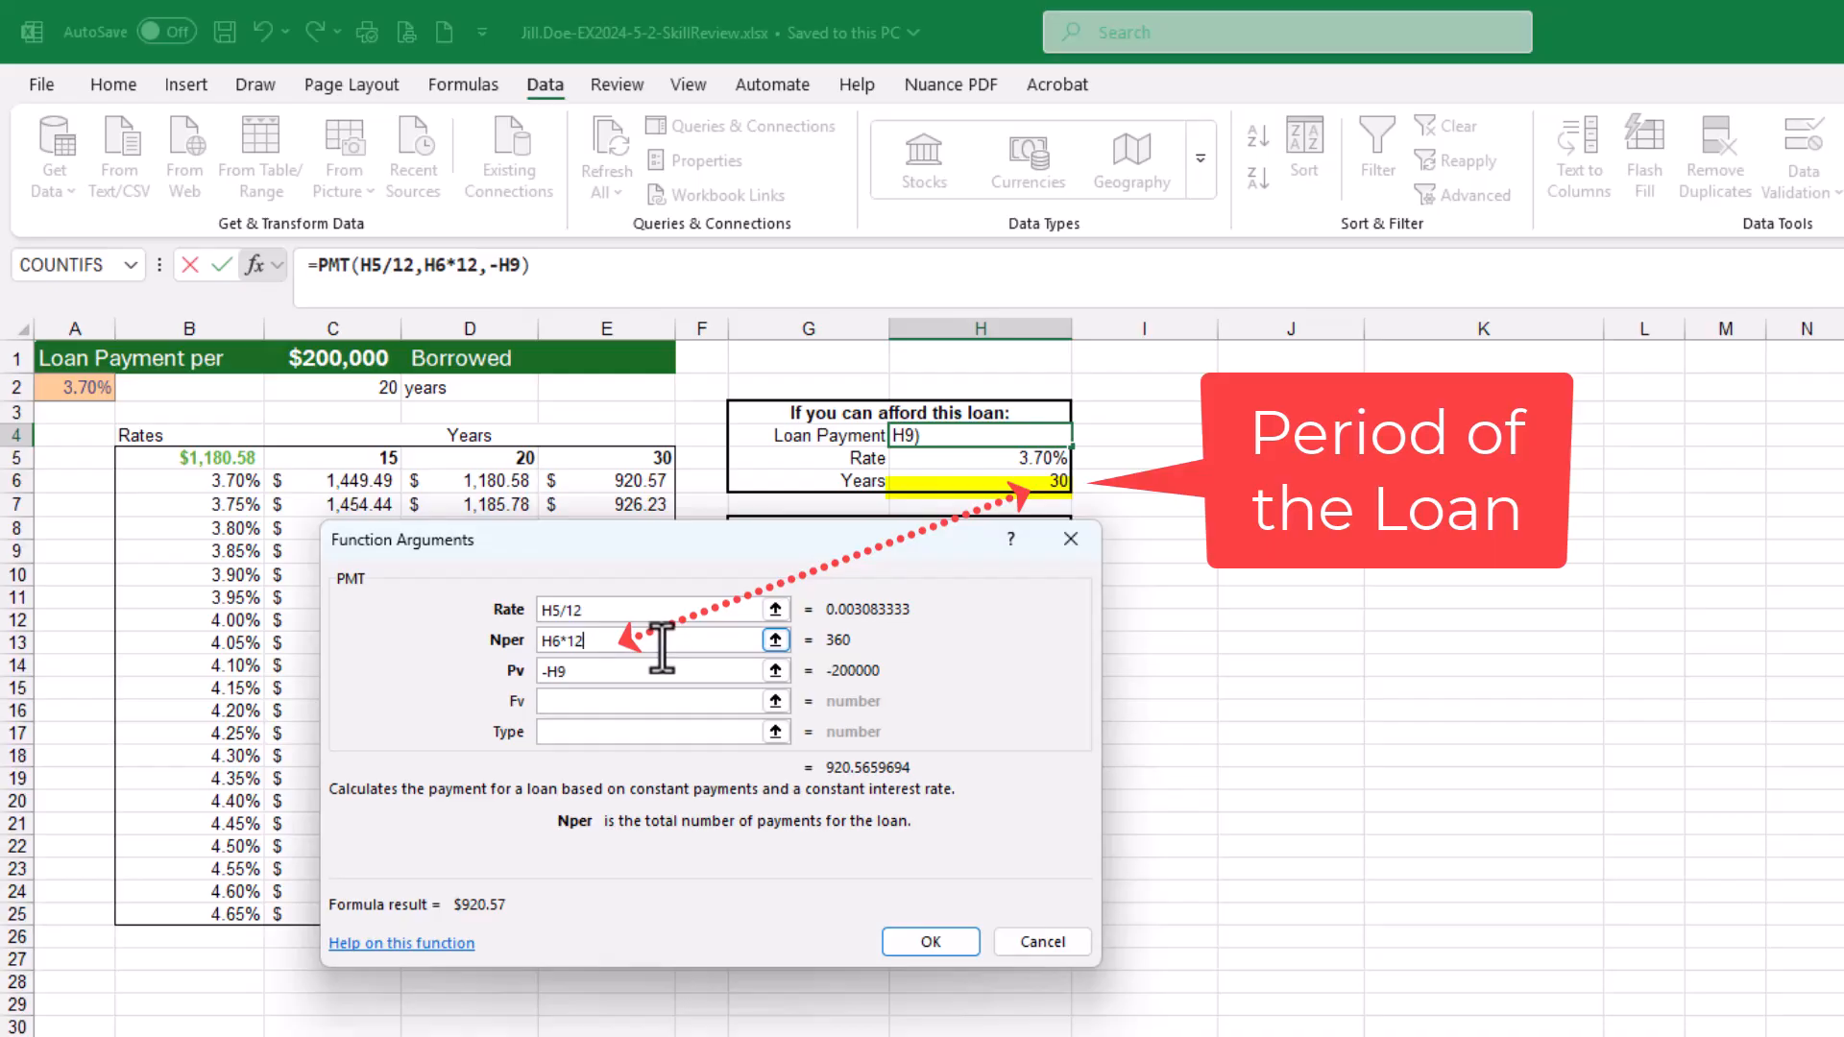
pyautogui.click(658, 671)
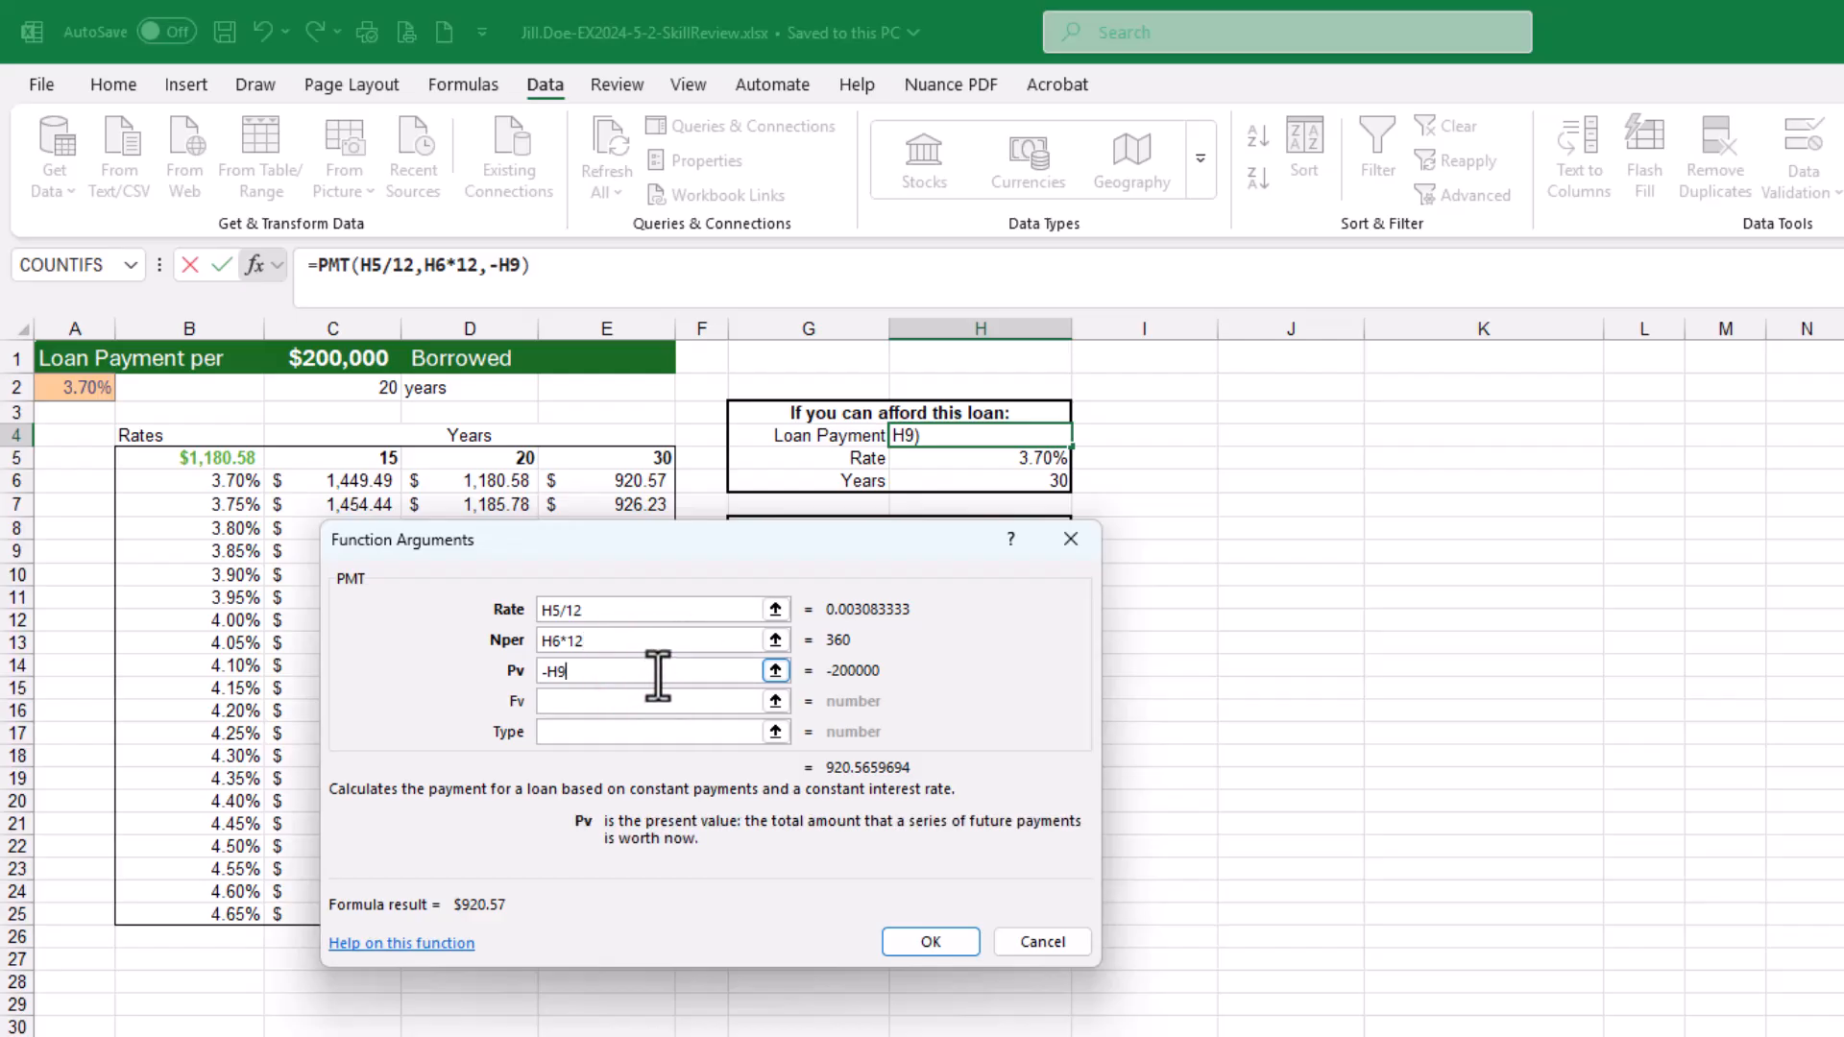
pyautogui.moveTo(873, 563); pyautogui.dragTo(929, 582)
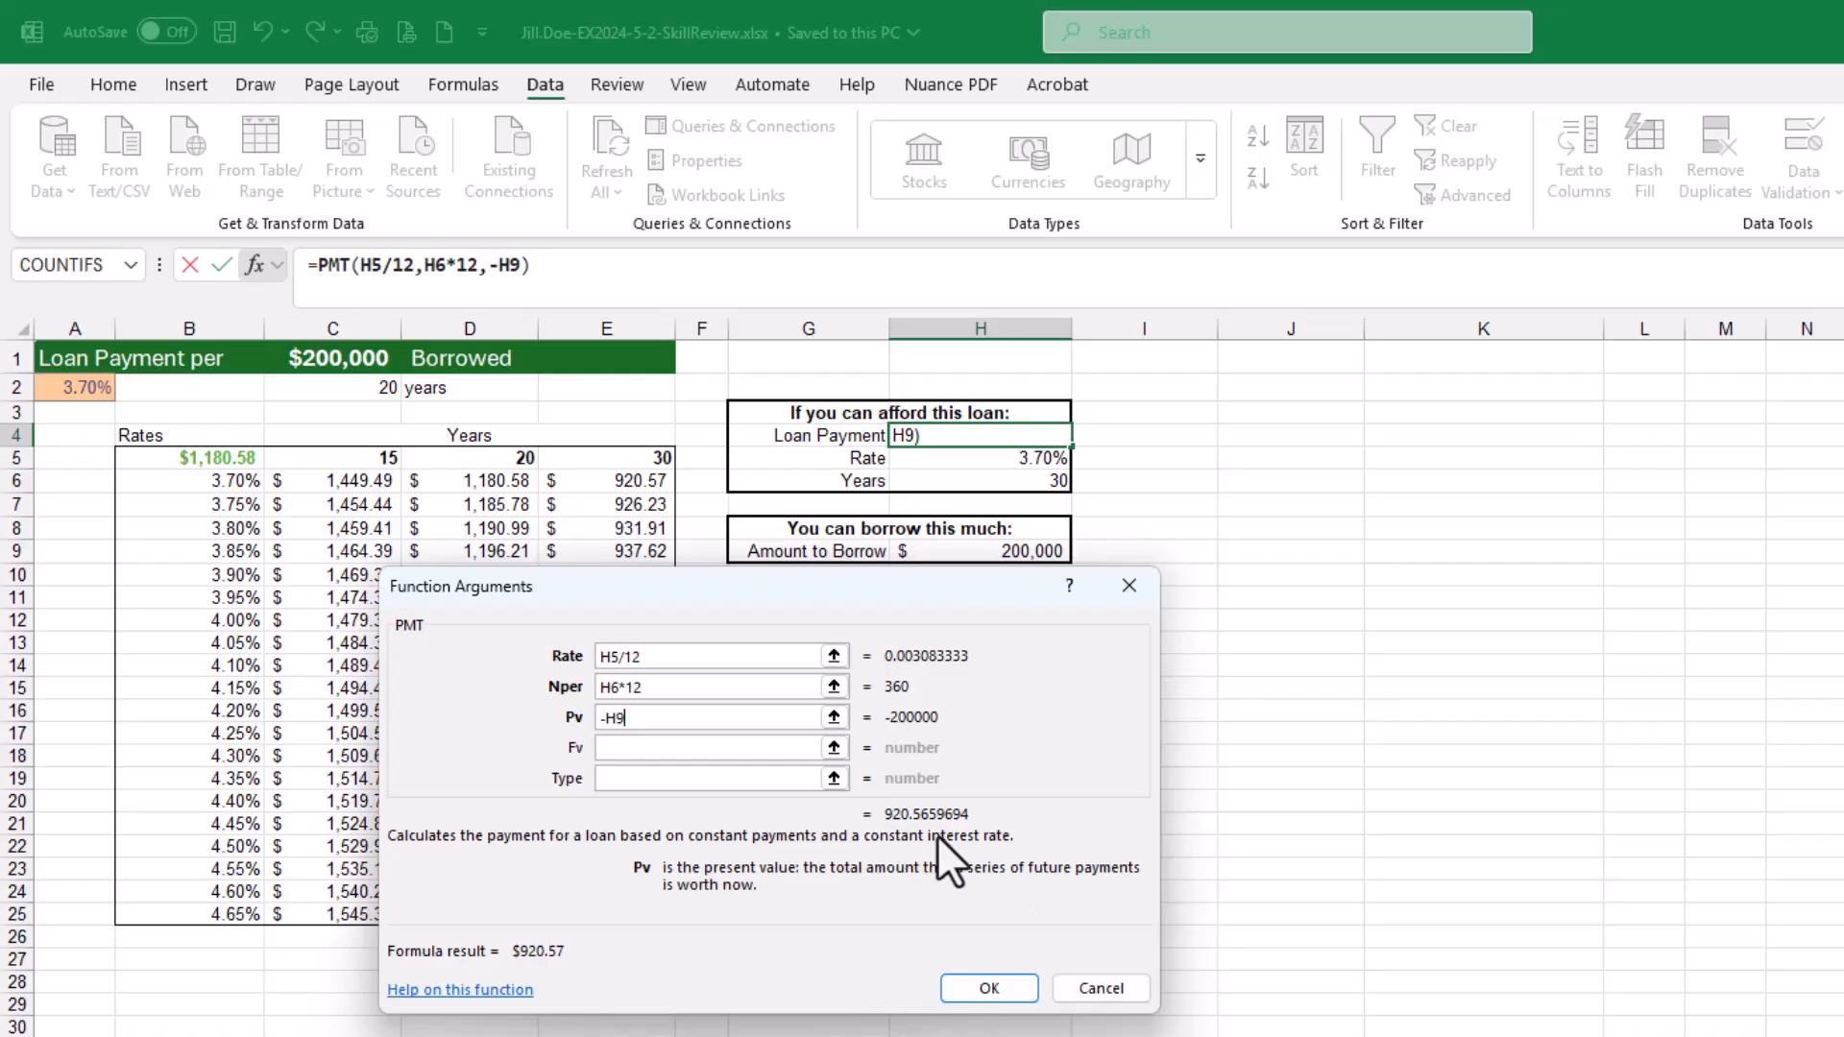
pyautogui.click(1105, 992)
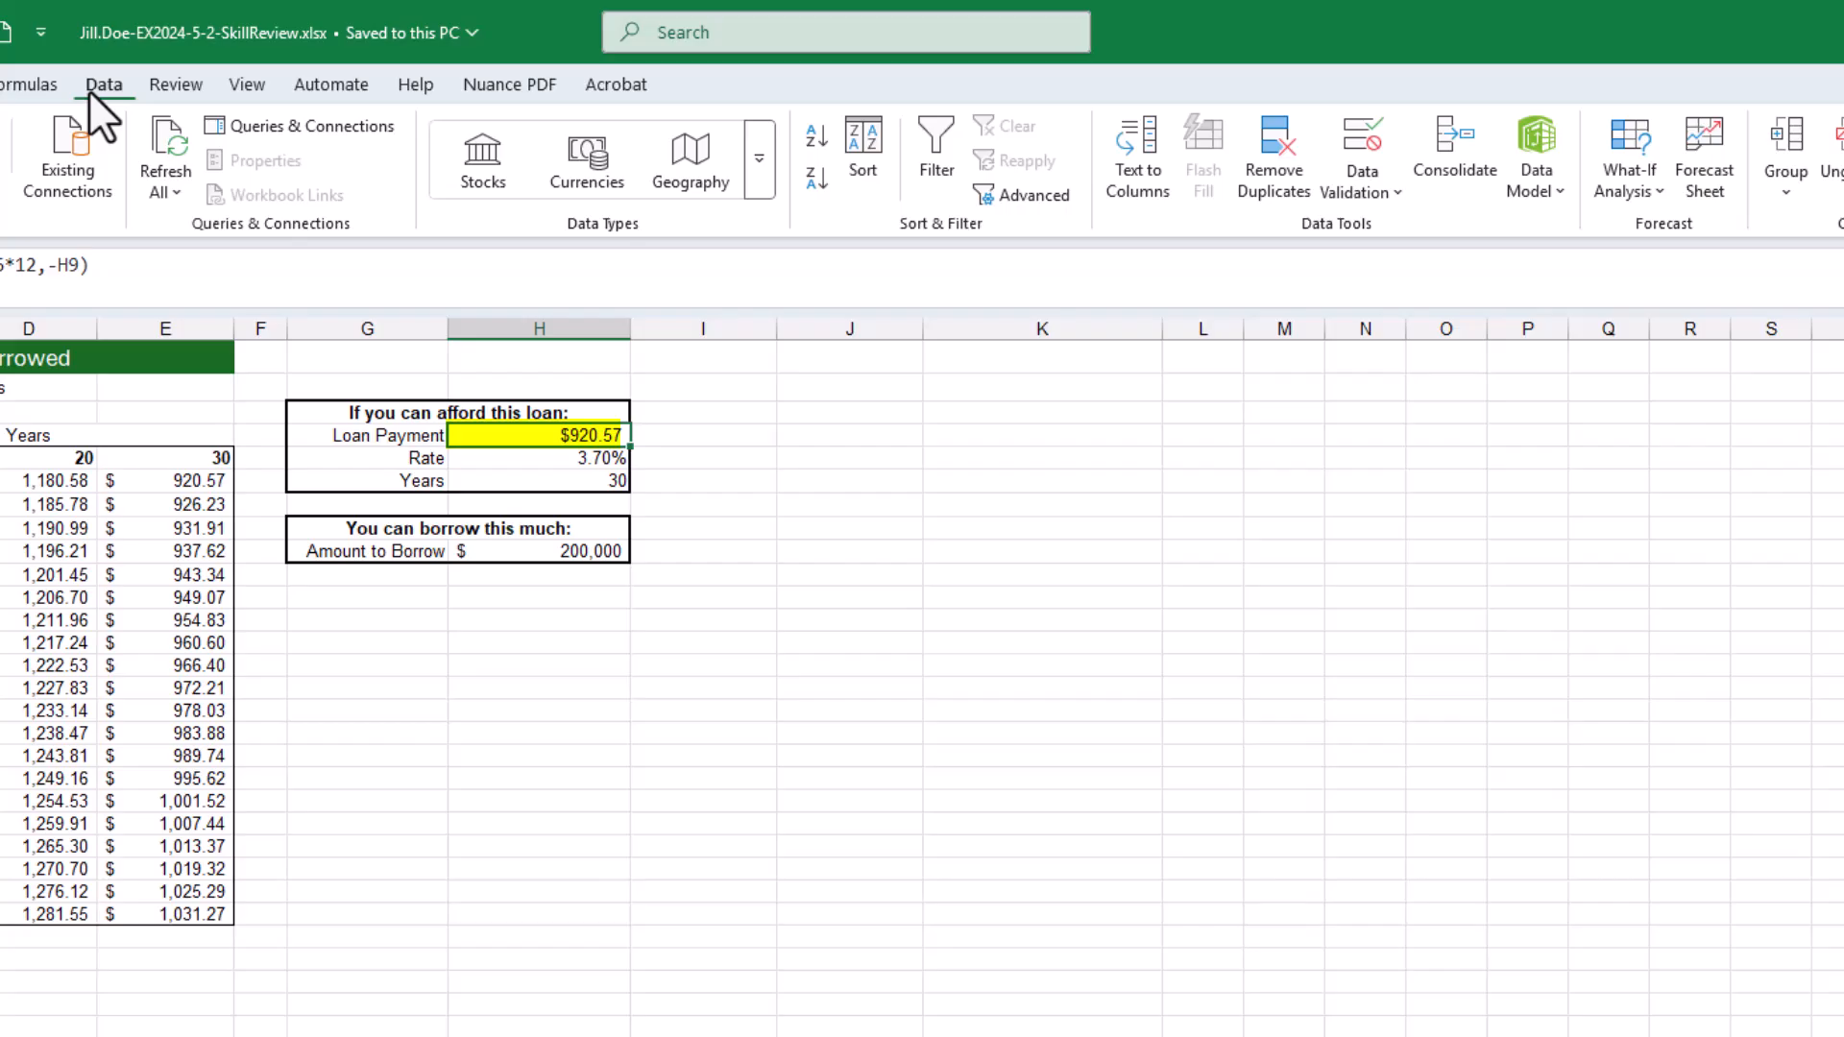
# Step: Run Goal Seek to set cell H4 to 950 by changing cell H9, and accept the solution
pyautogui.click(1642, 189)
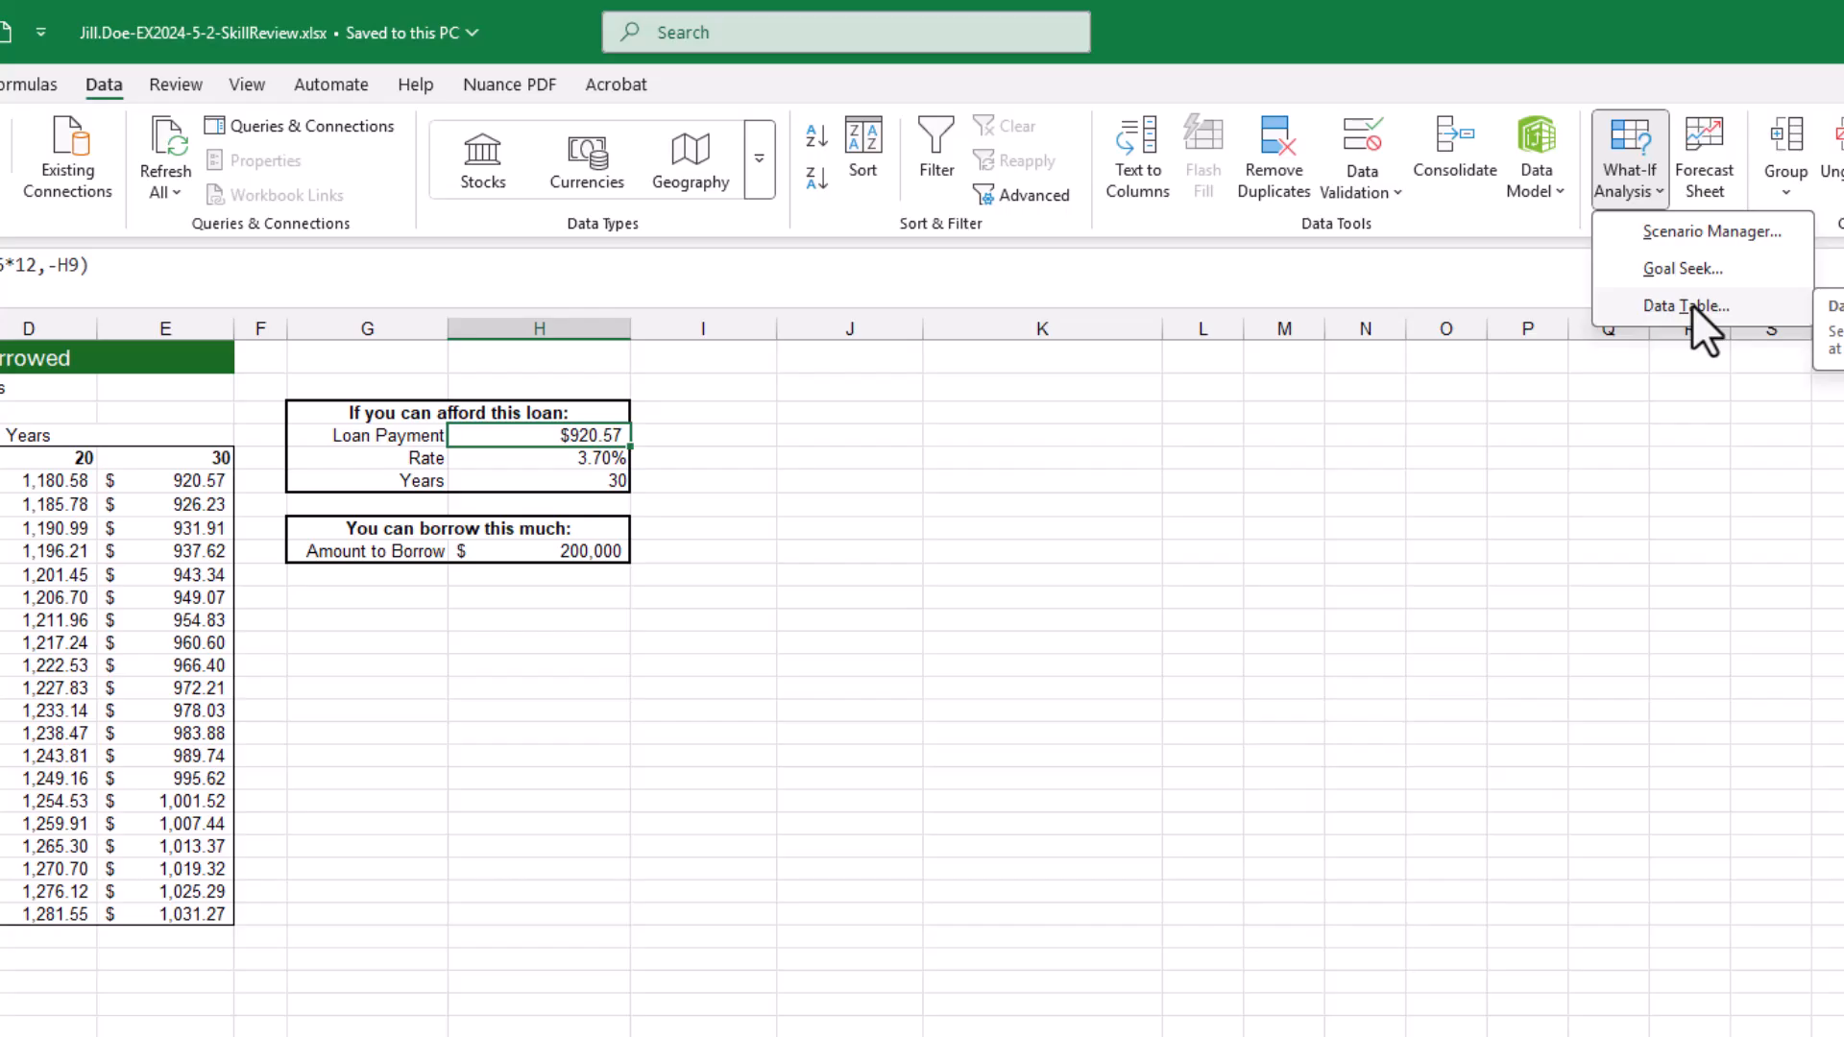
pyautogui.click(1698, 268)
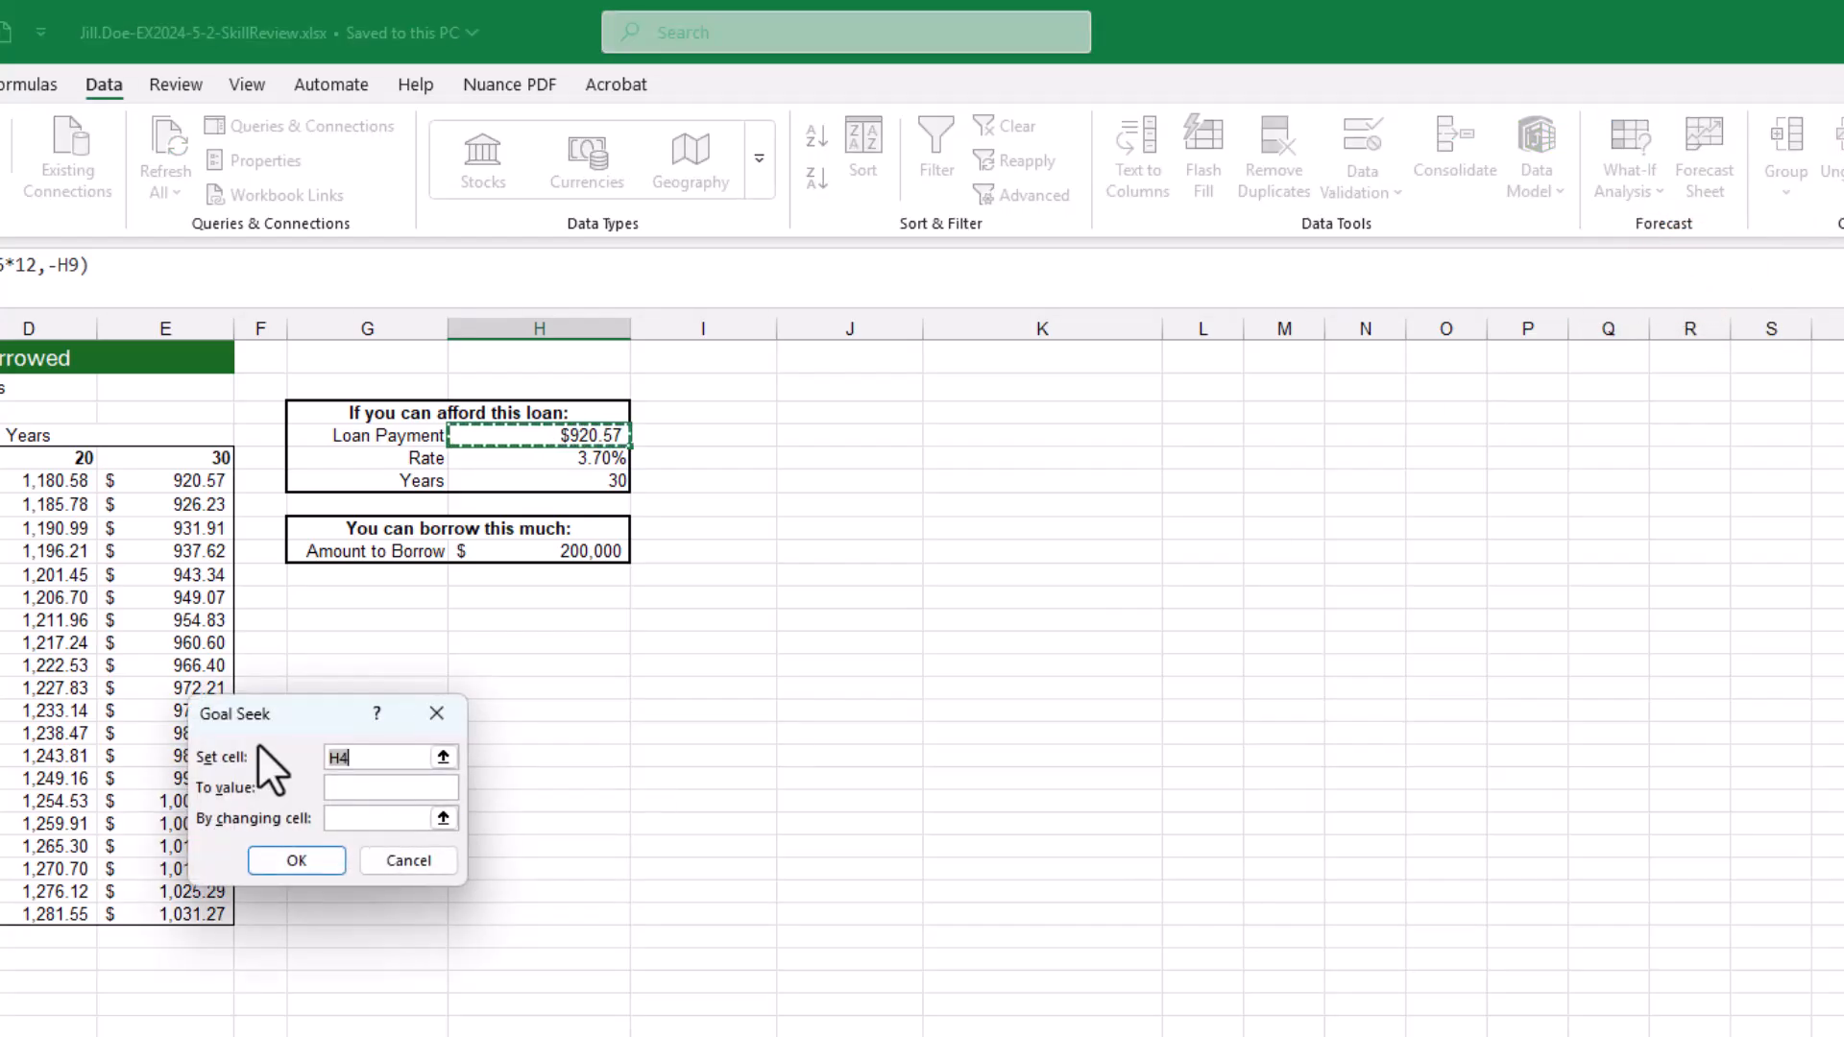
pyautogui.moveTo(302, 713); pyautogui.dragTo(430, 603)
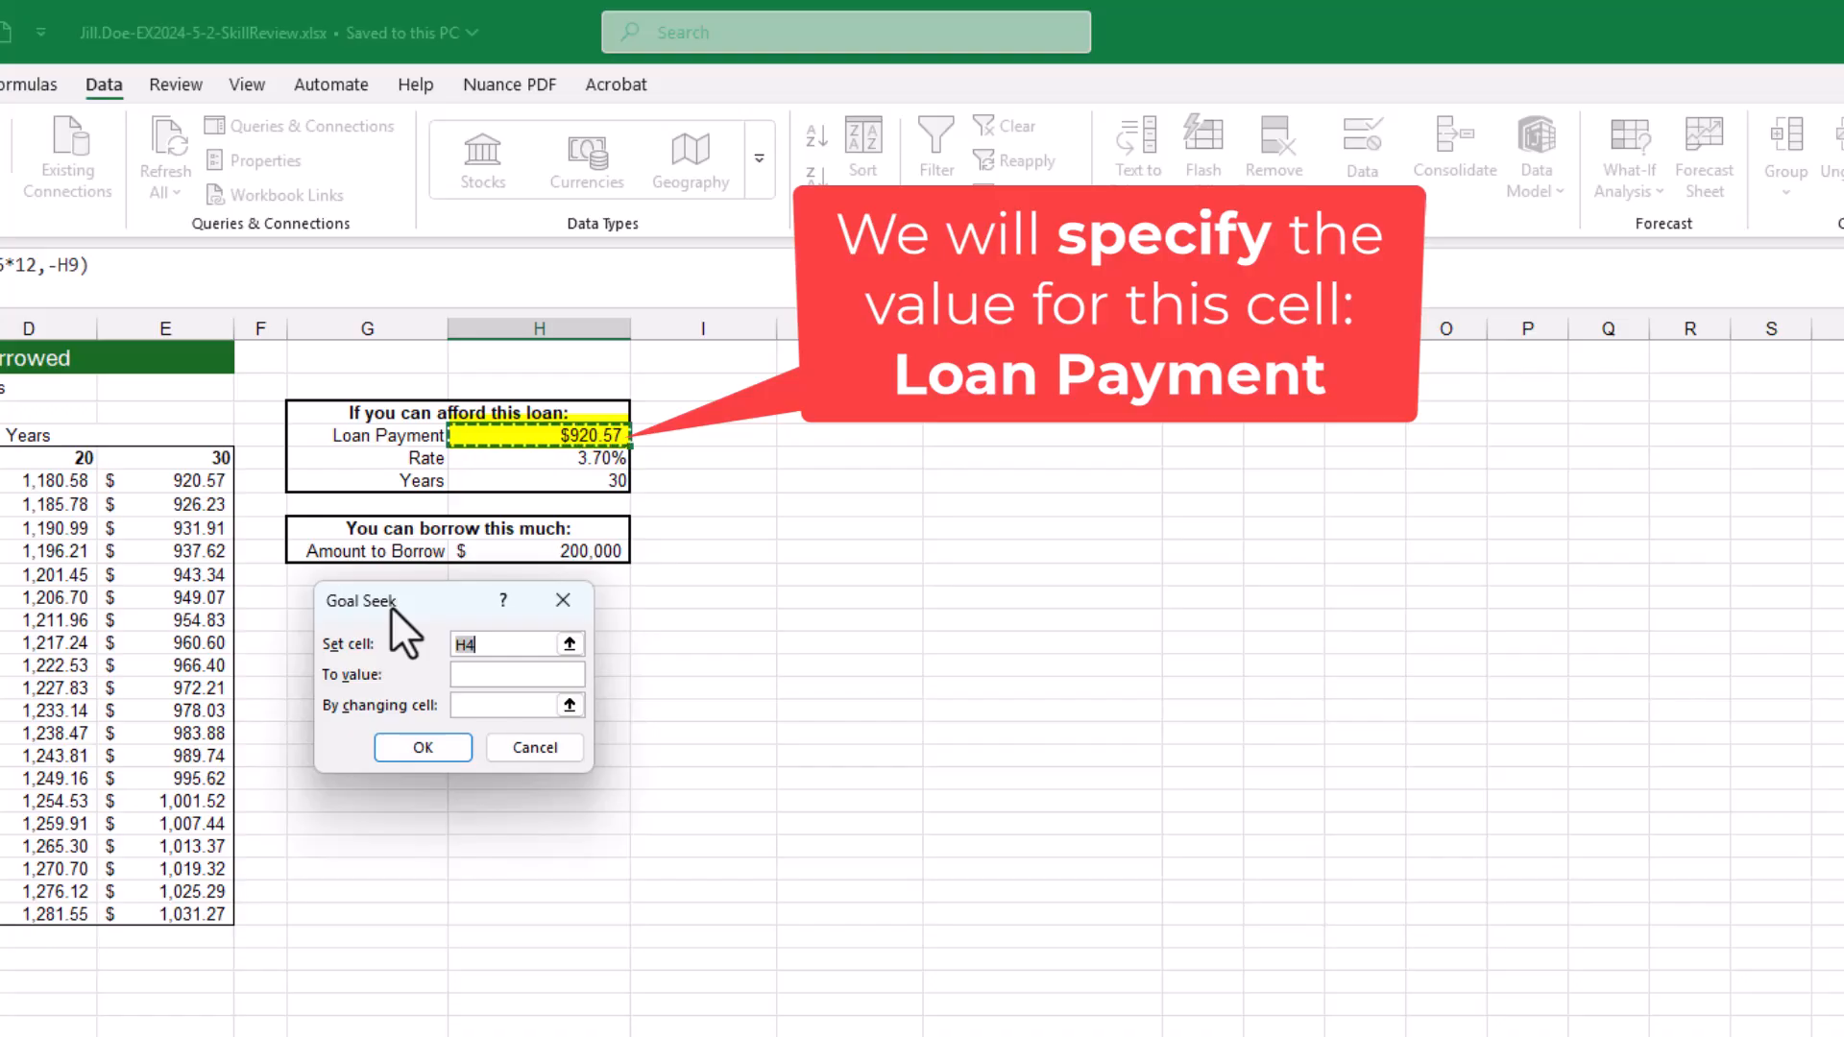
pyautogui.click(517, 675)
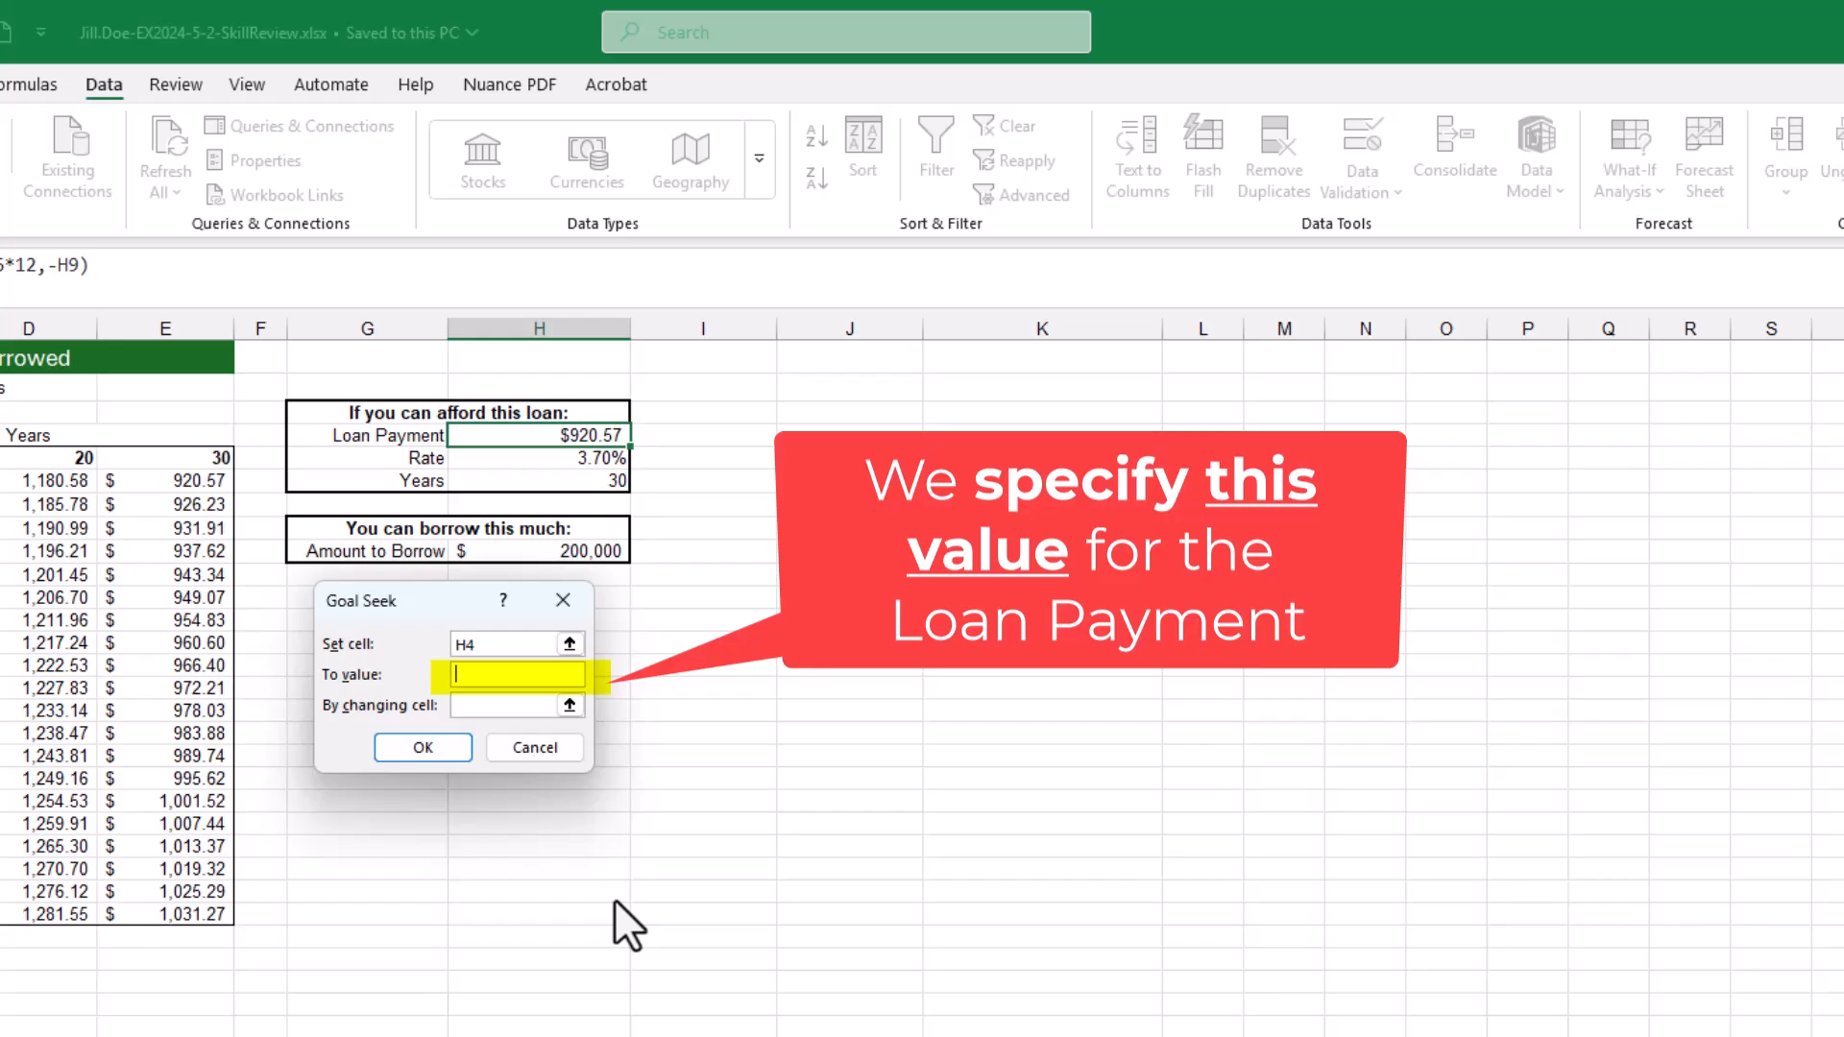
pyautogui.write('950')
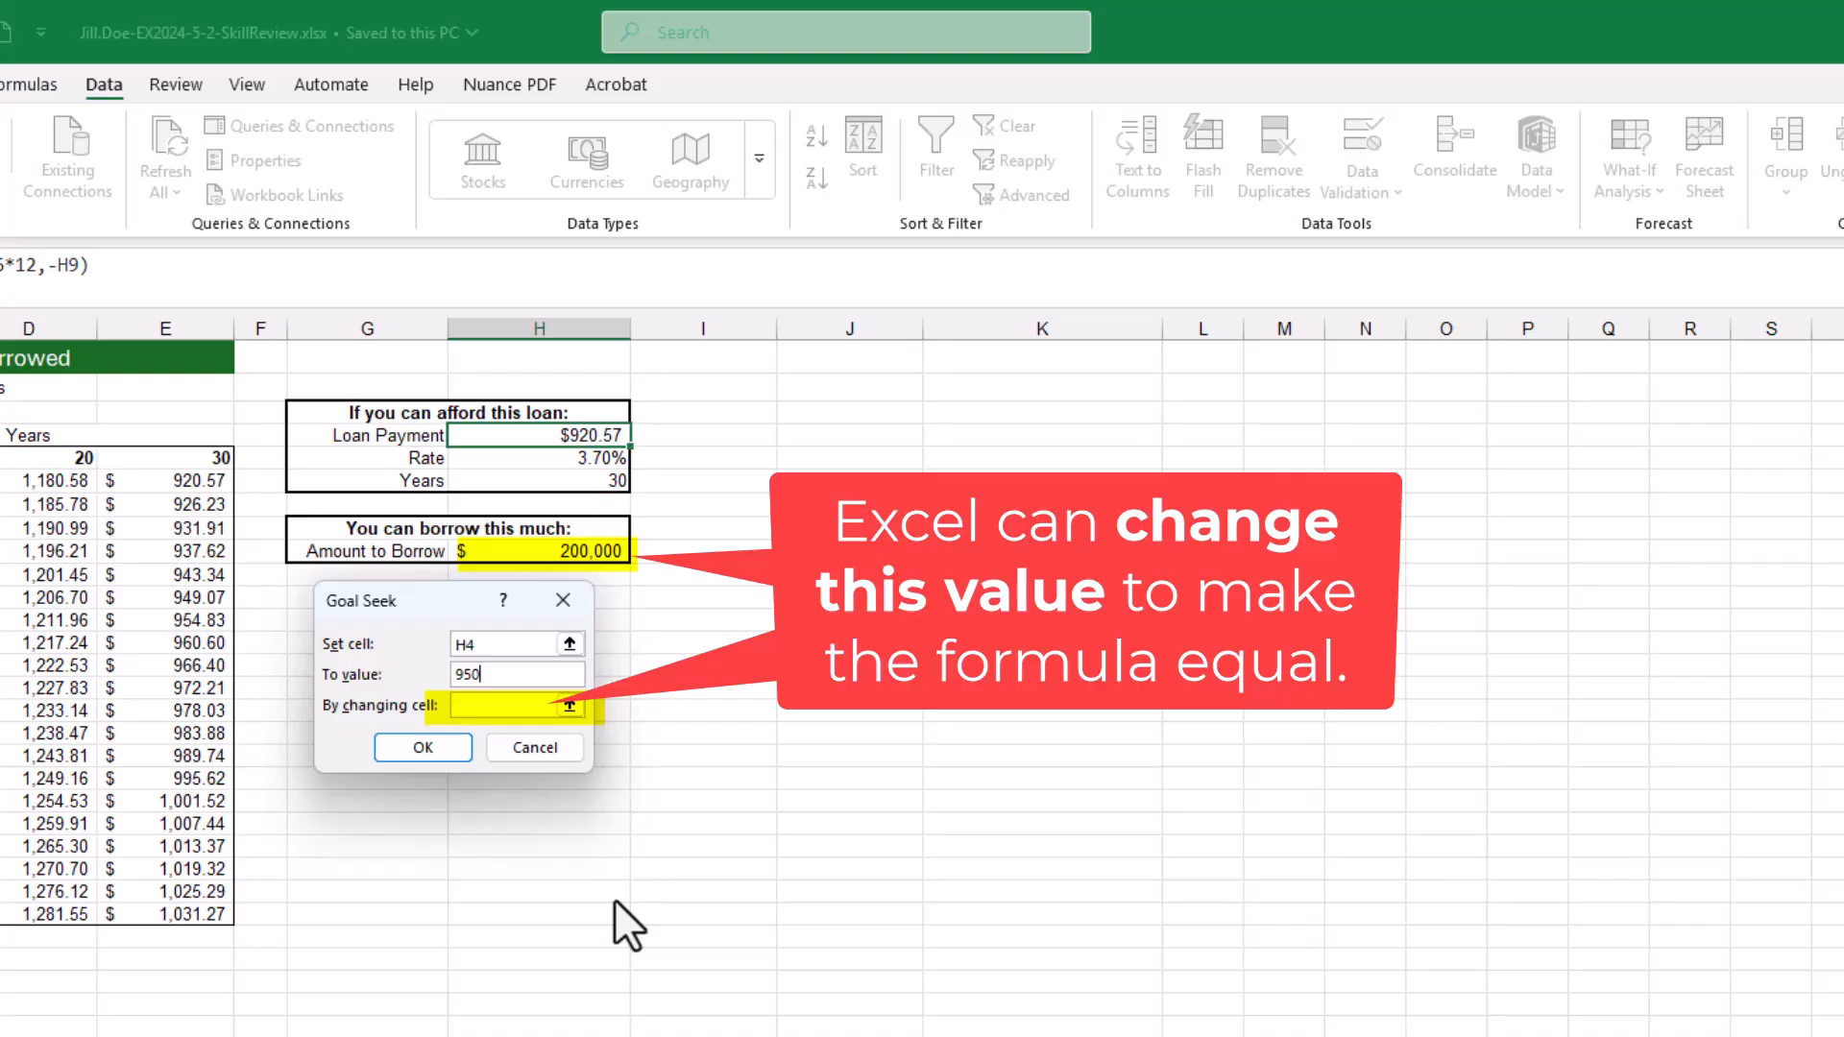
pyautogui.click(505, 706)
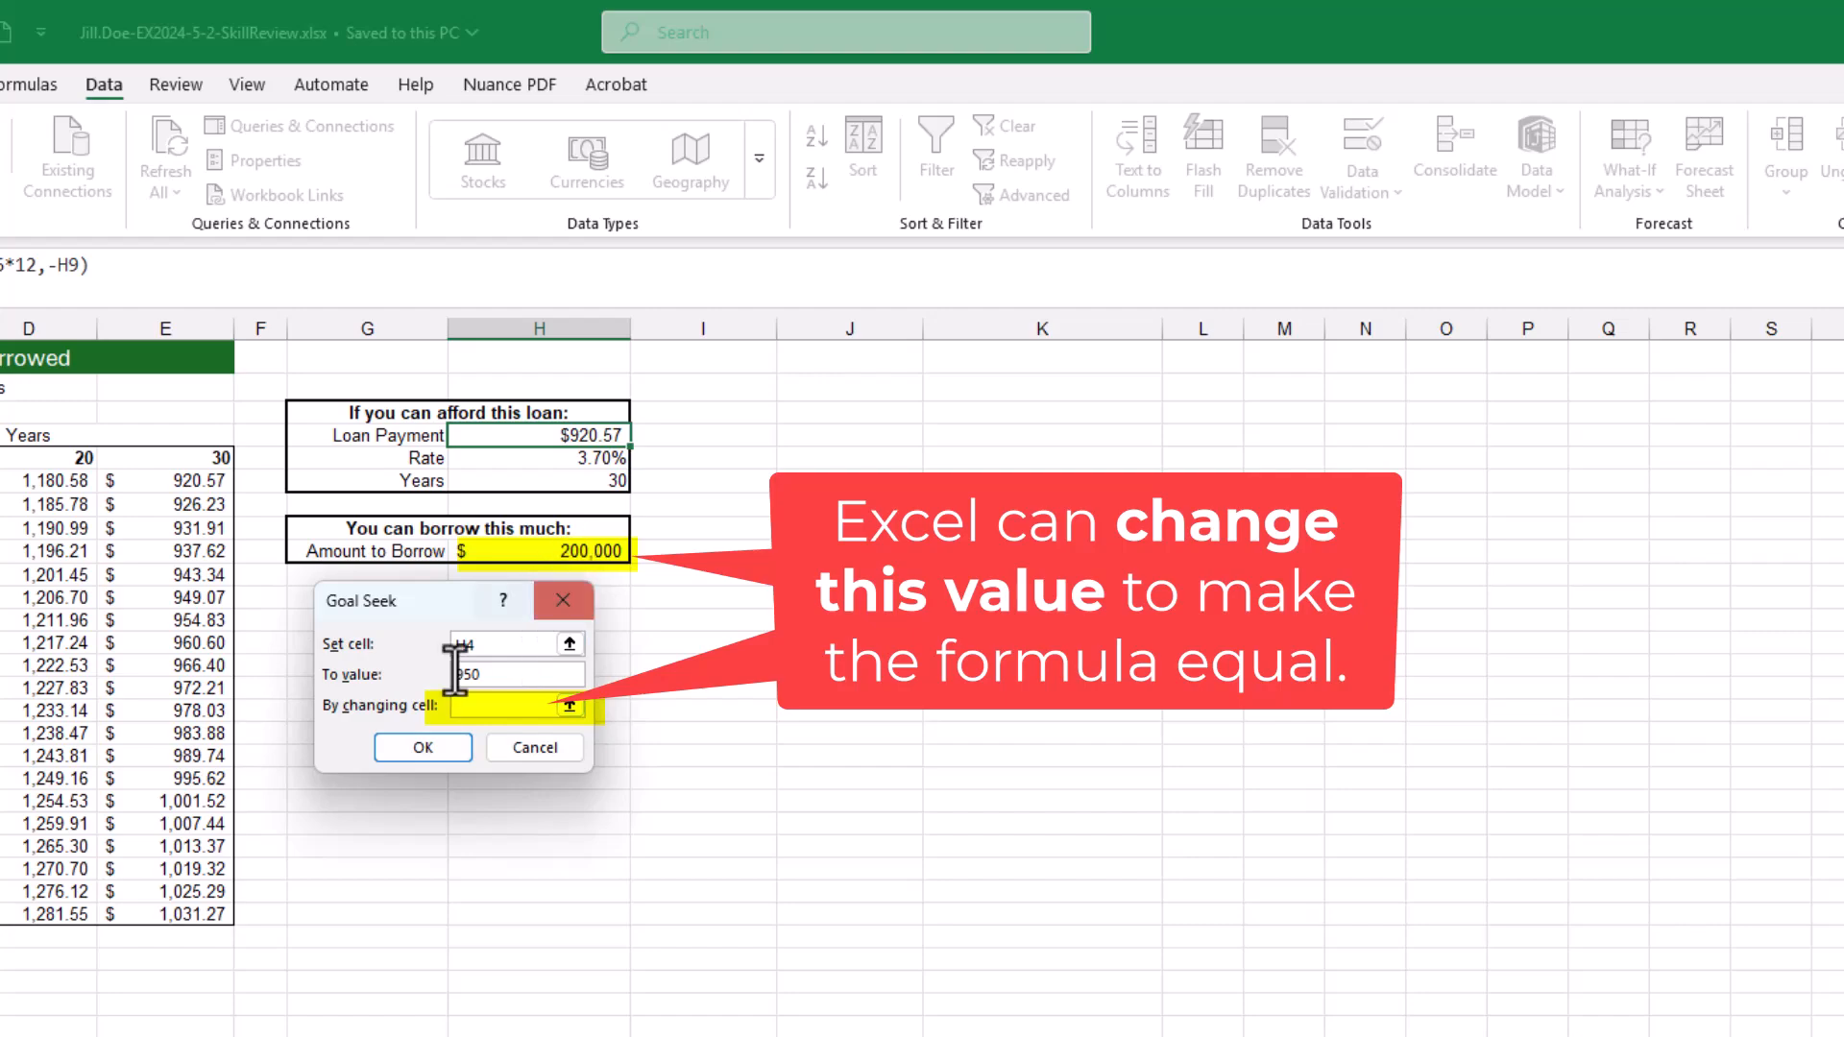
pyautogui.click(595, 550)
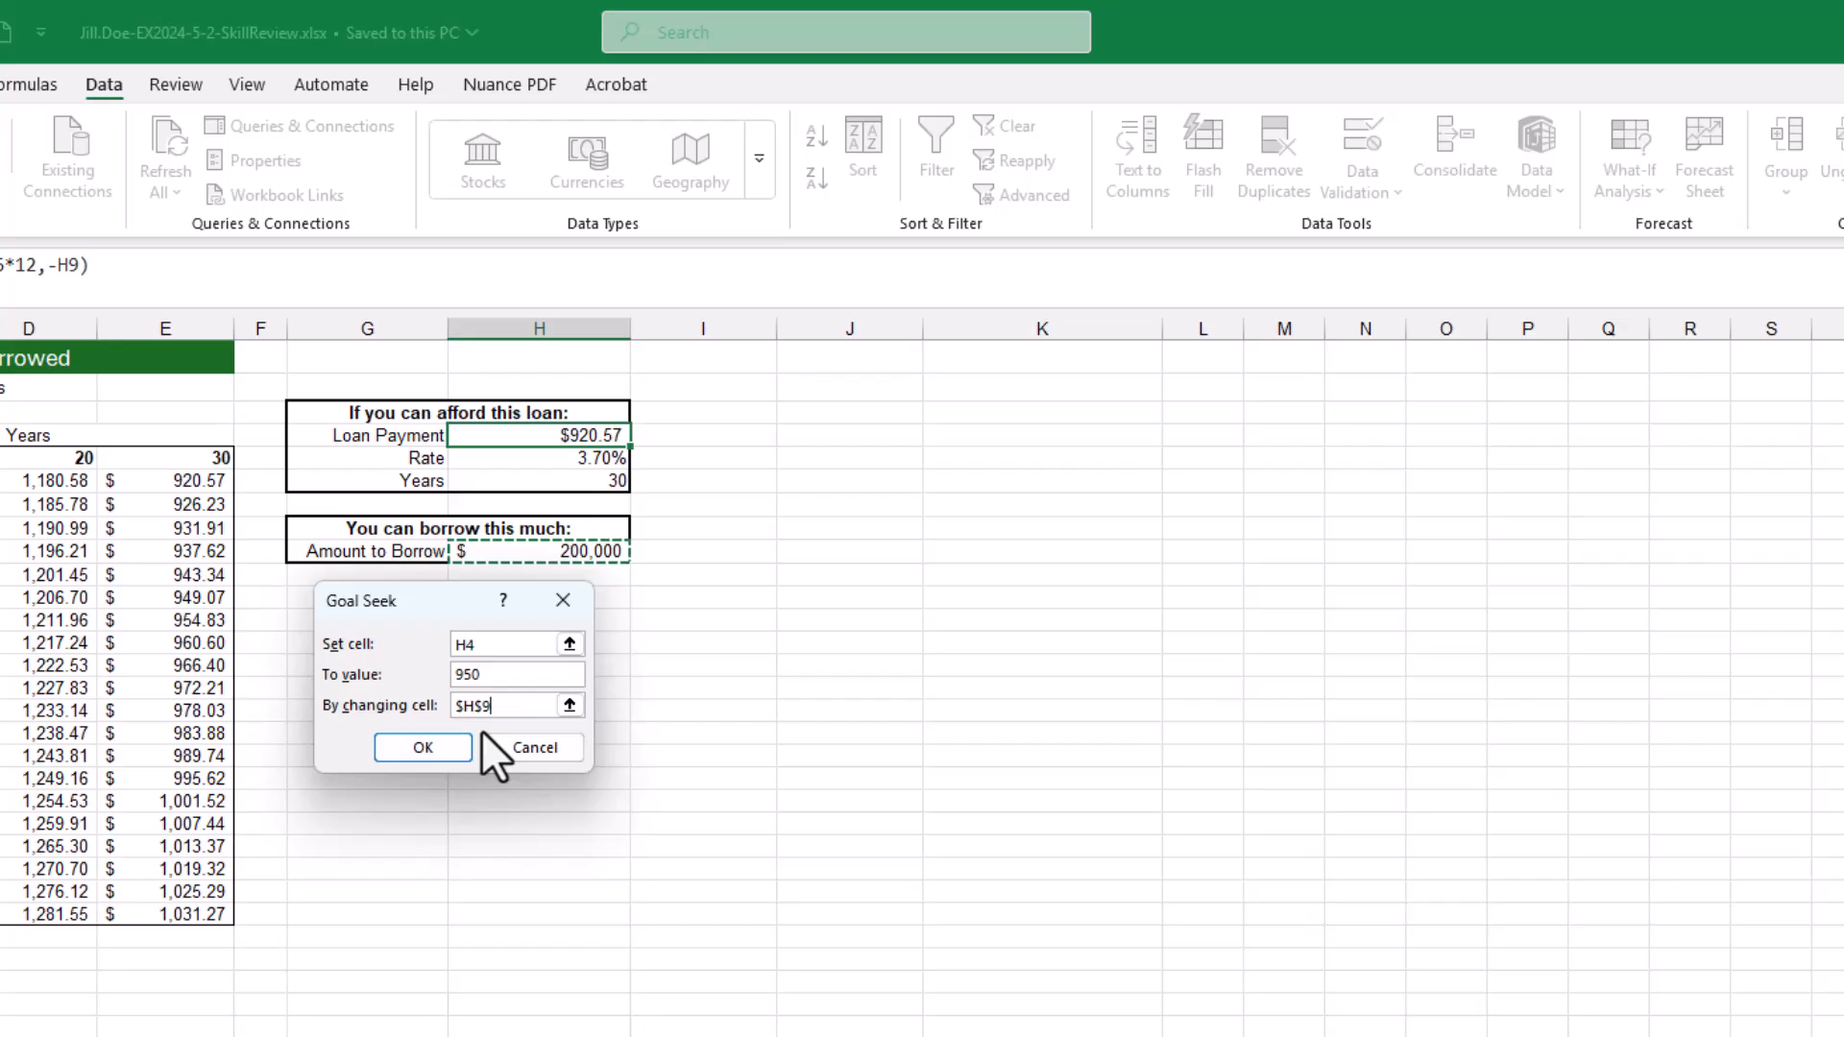
pyautogui.click(423, 747)
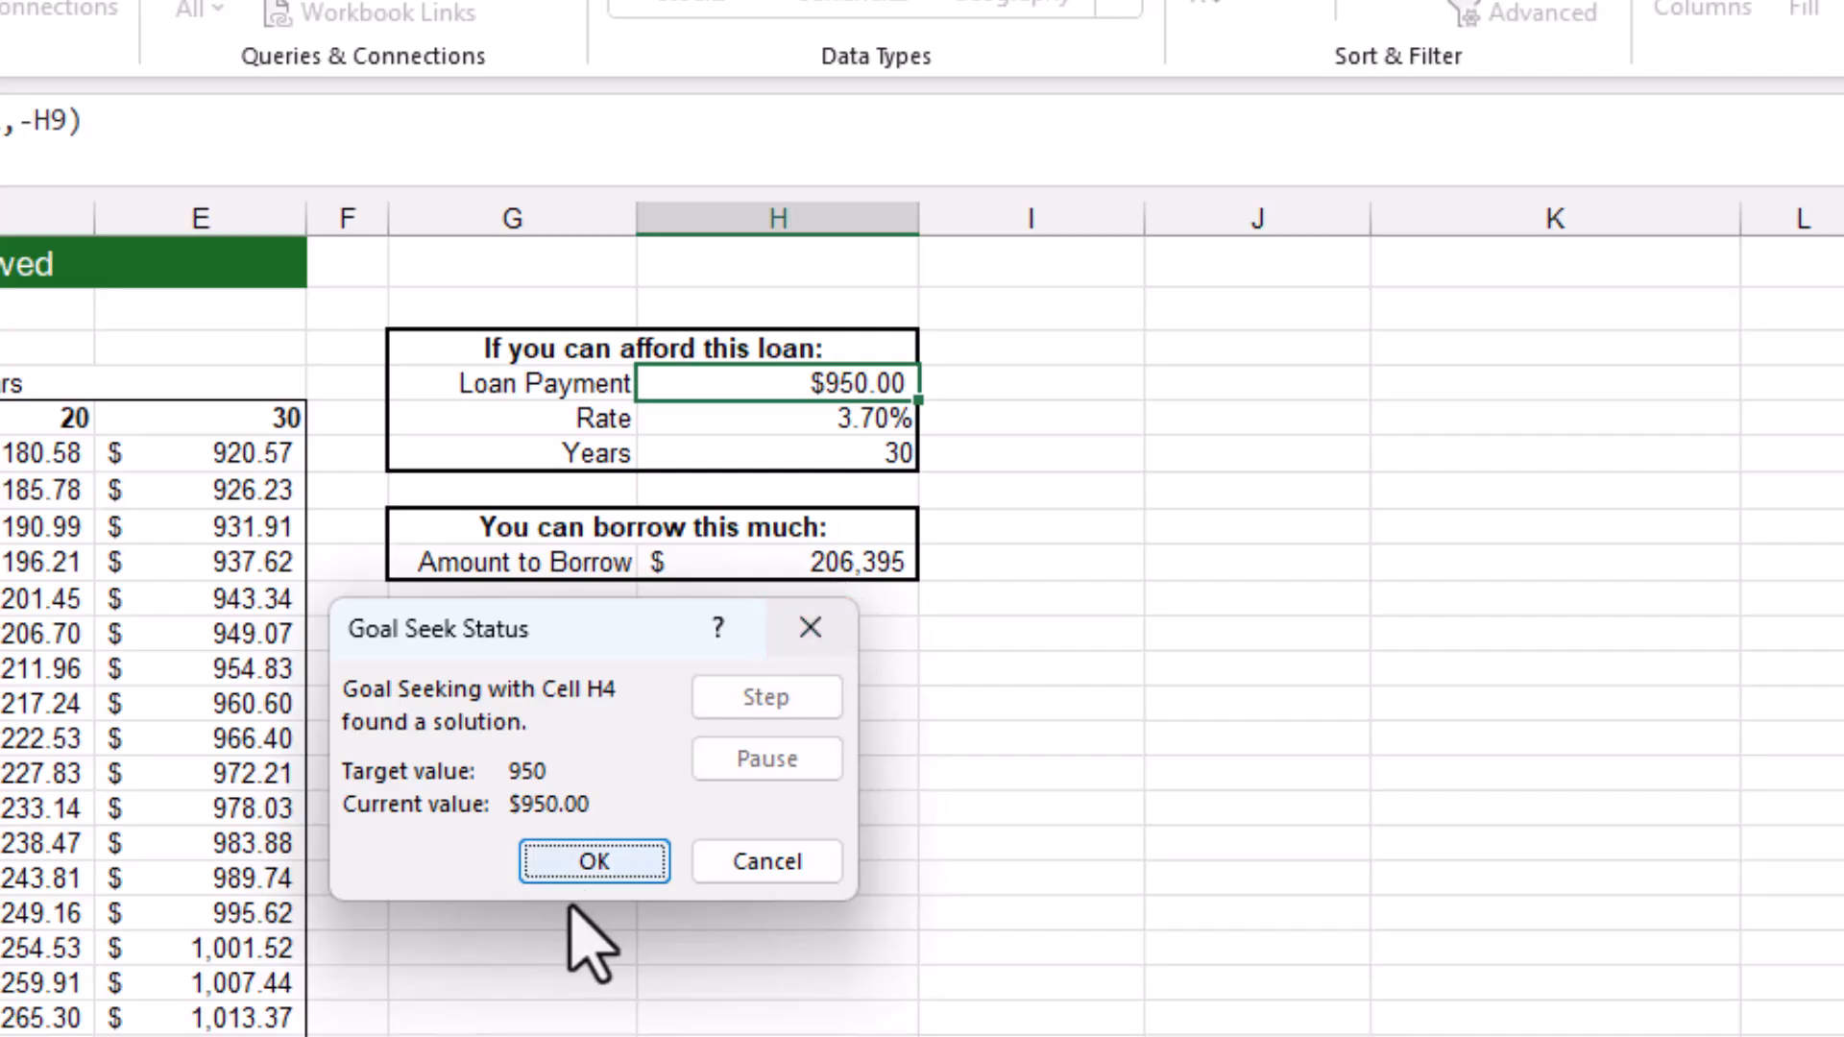
pyautogui.click(569, 869)
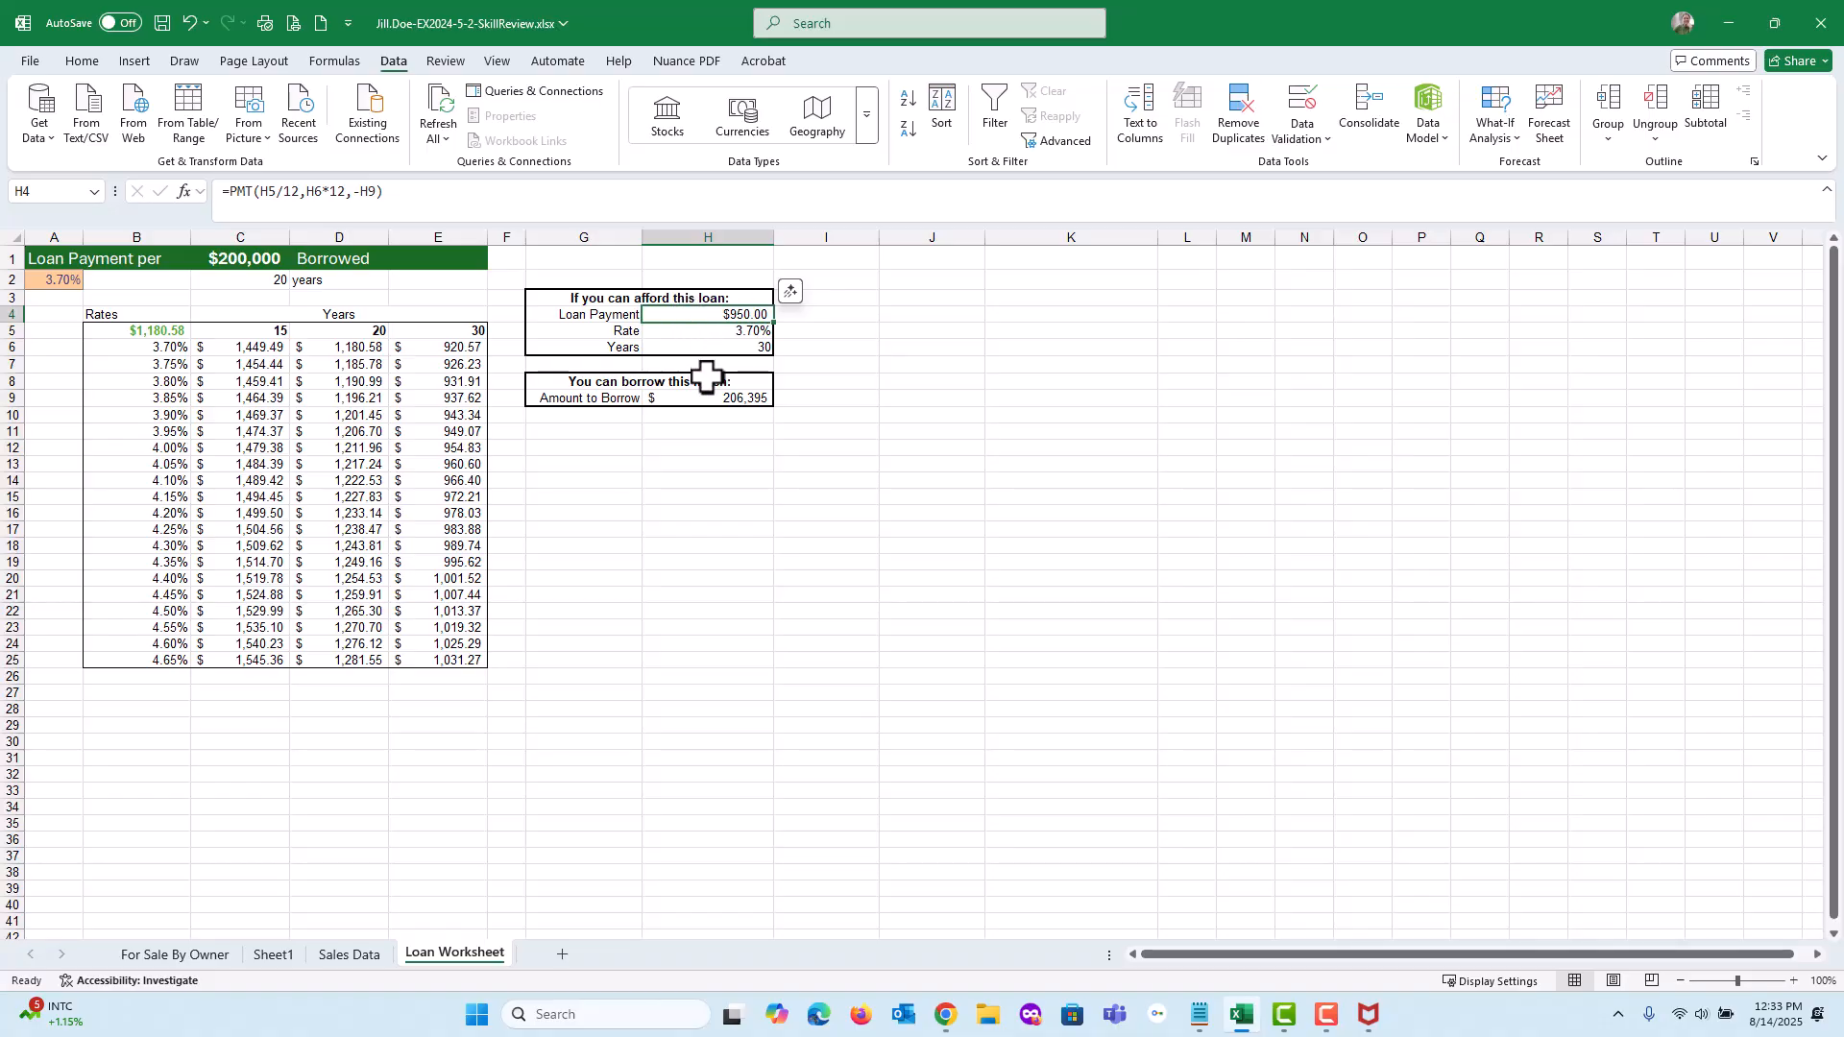
# Step: Show the worksheet's formulas, review how the Goal Seek fields relate to H4's PMT formula, cancel, and return to displaying values
pyautogui.hotkey('ctrl', '`')
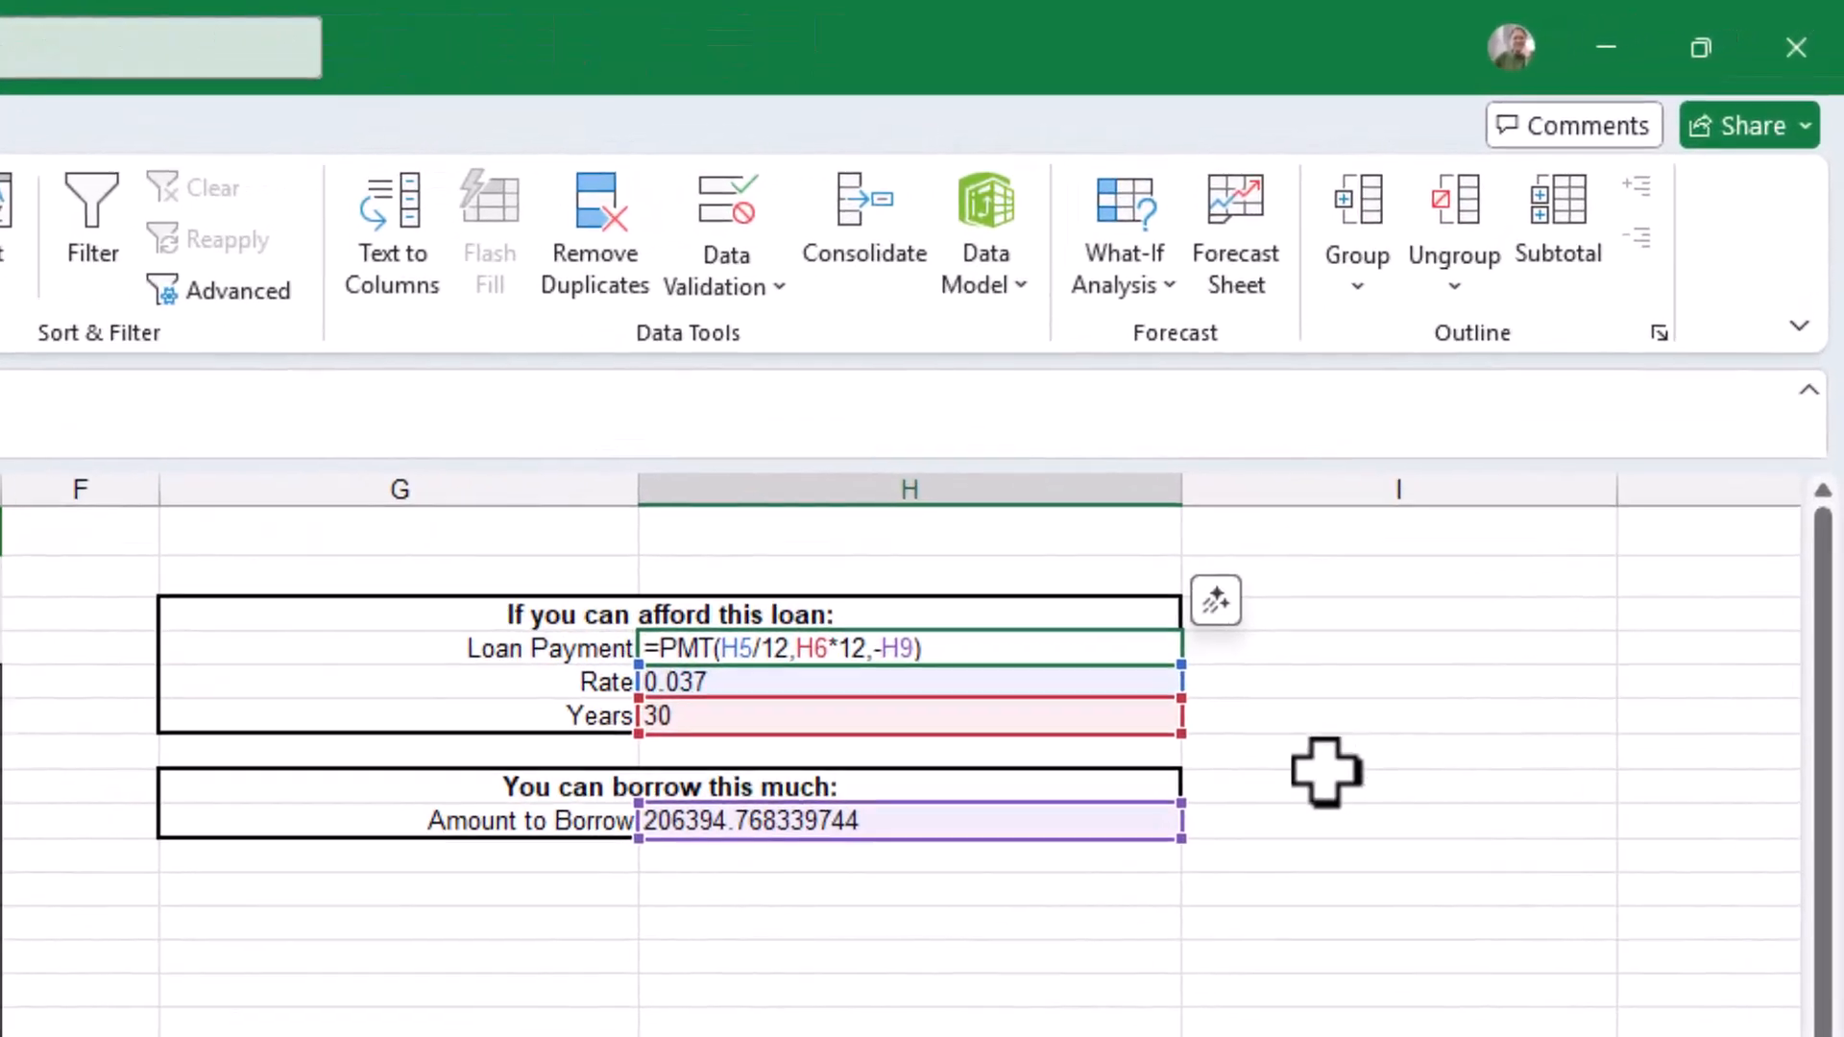
pyautogui.click(1061, 660)
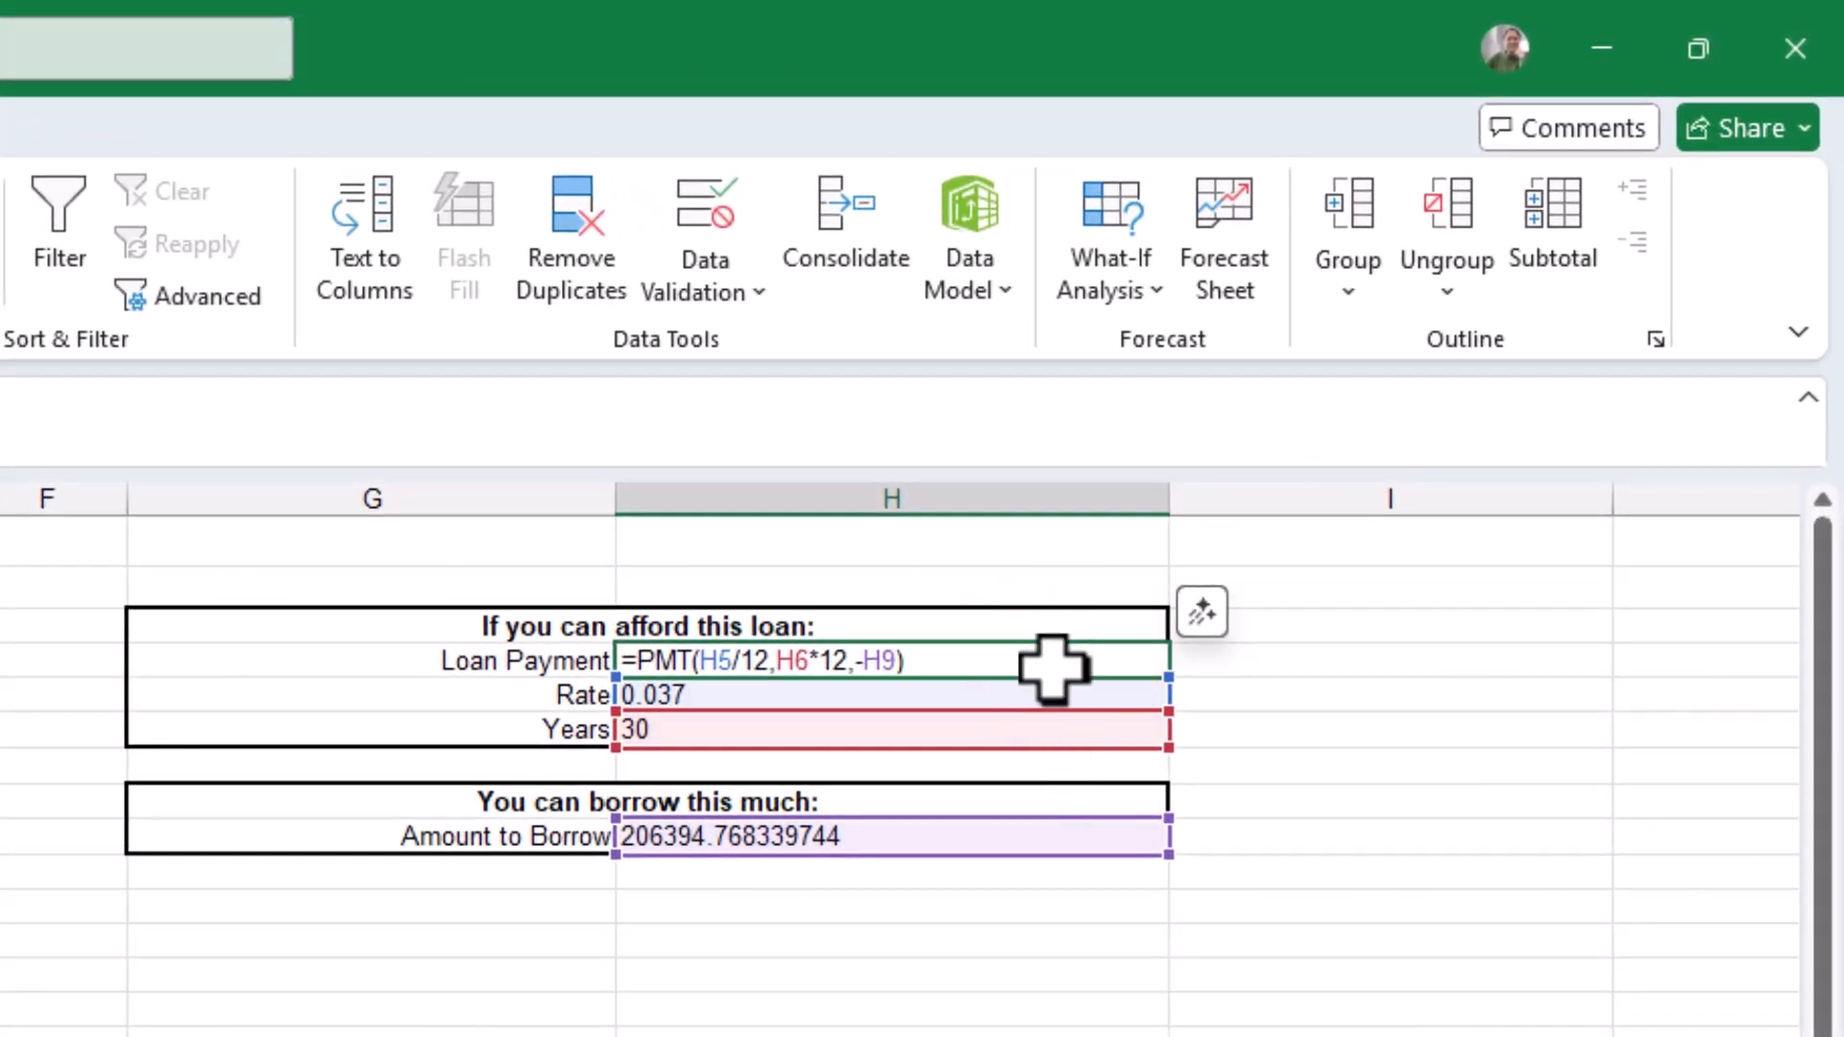
pyautogui.click(1122, 304)
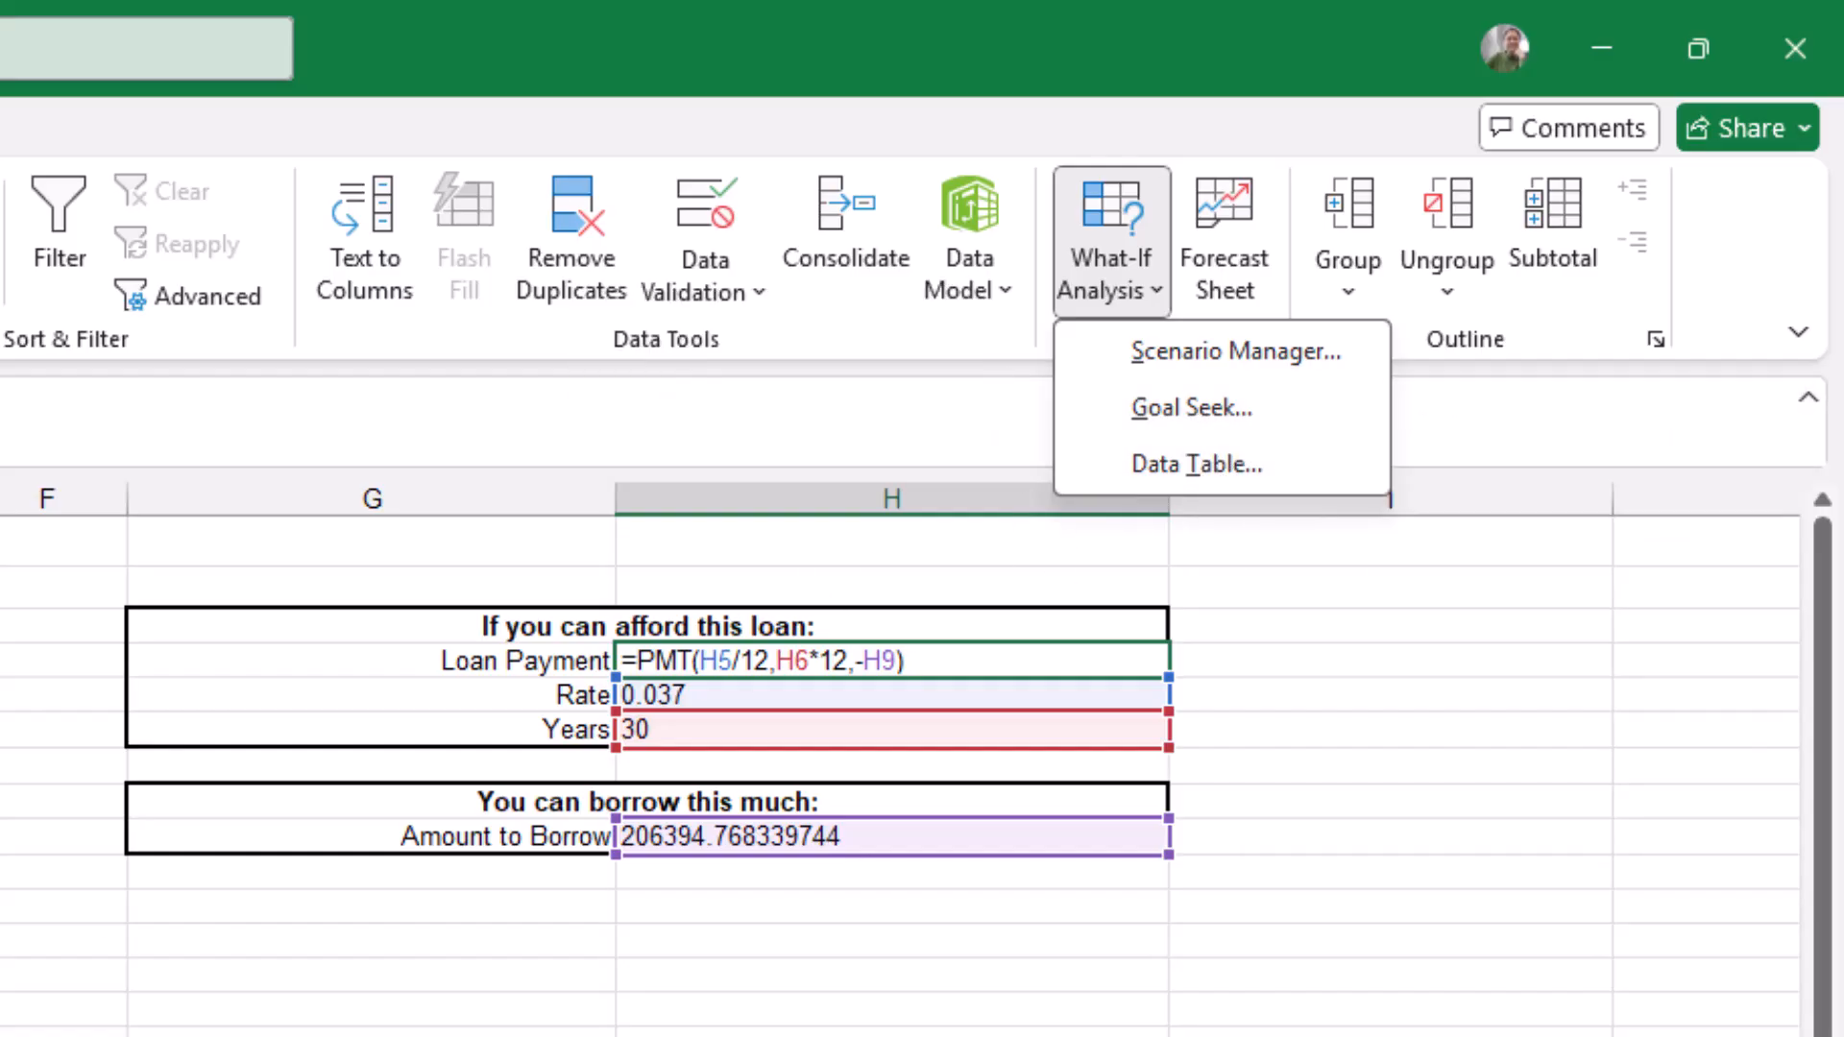
pyautogui.click(1253, 423)
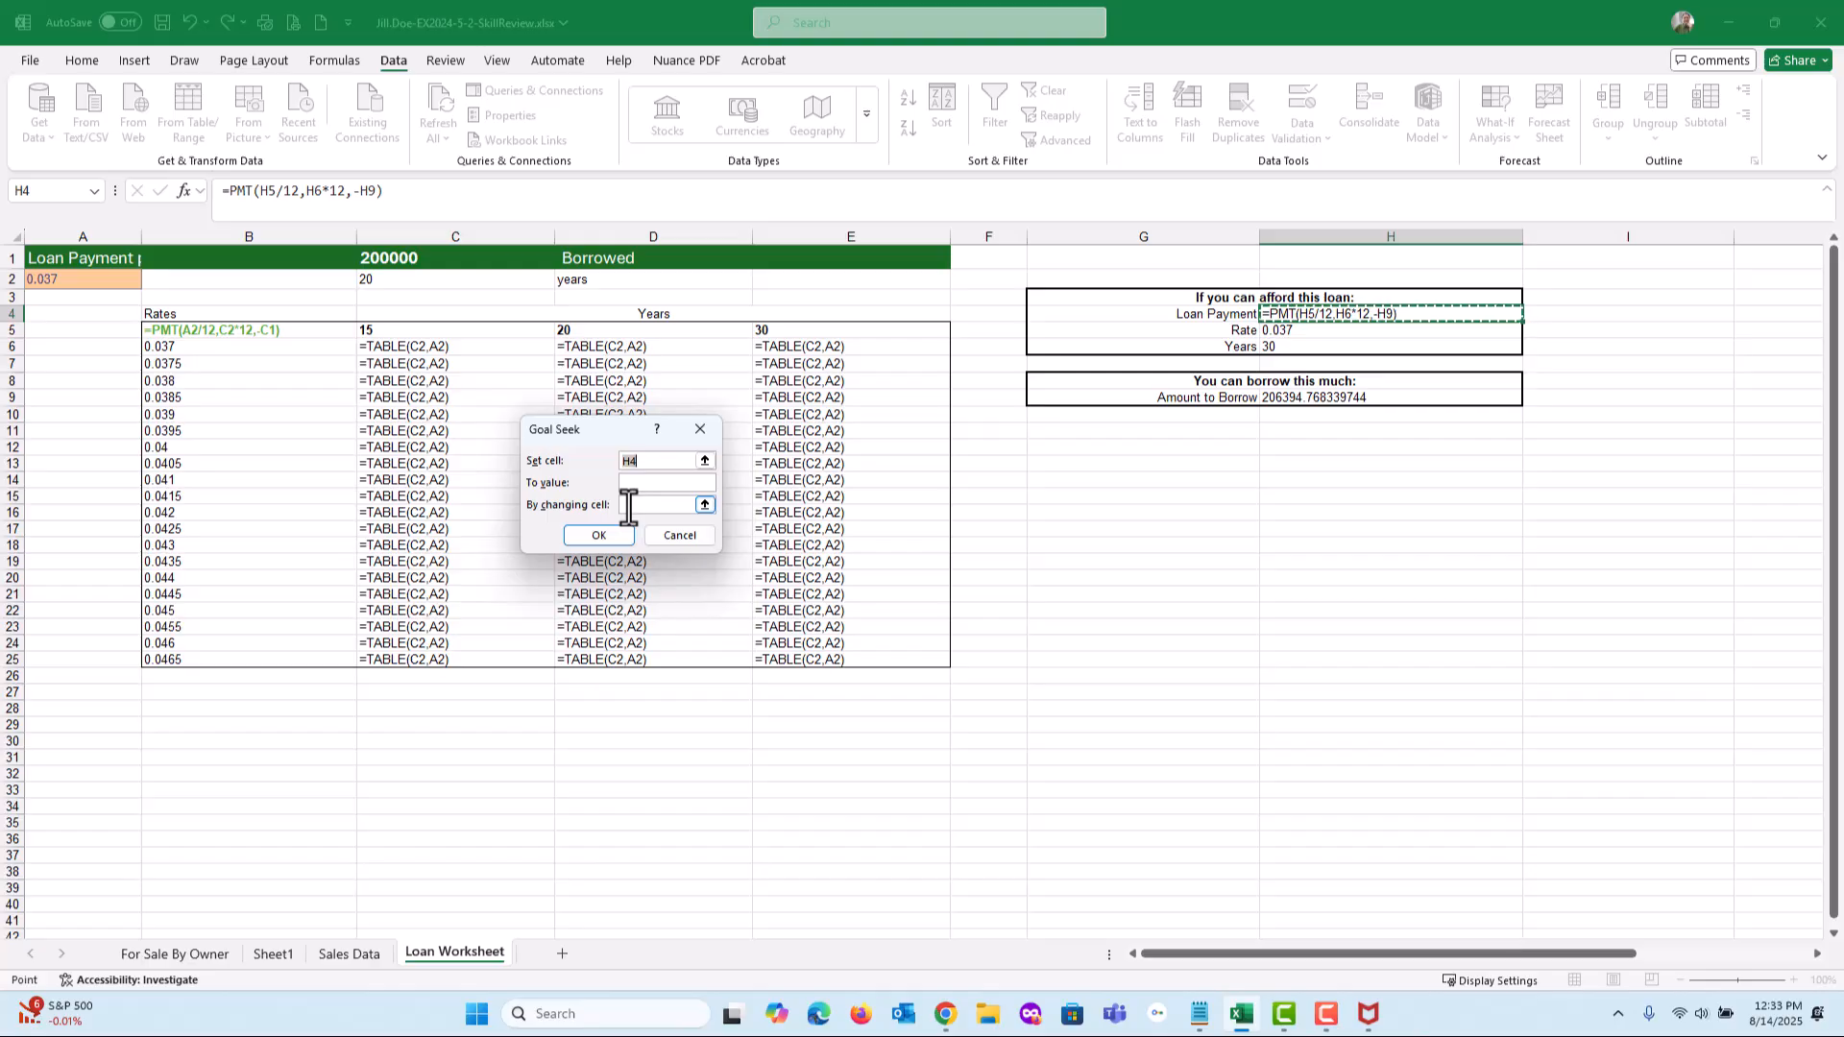
pyautogui.click(660, 480)
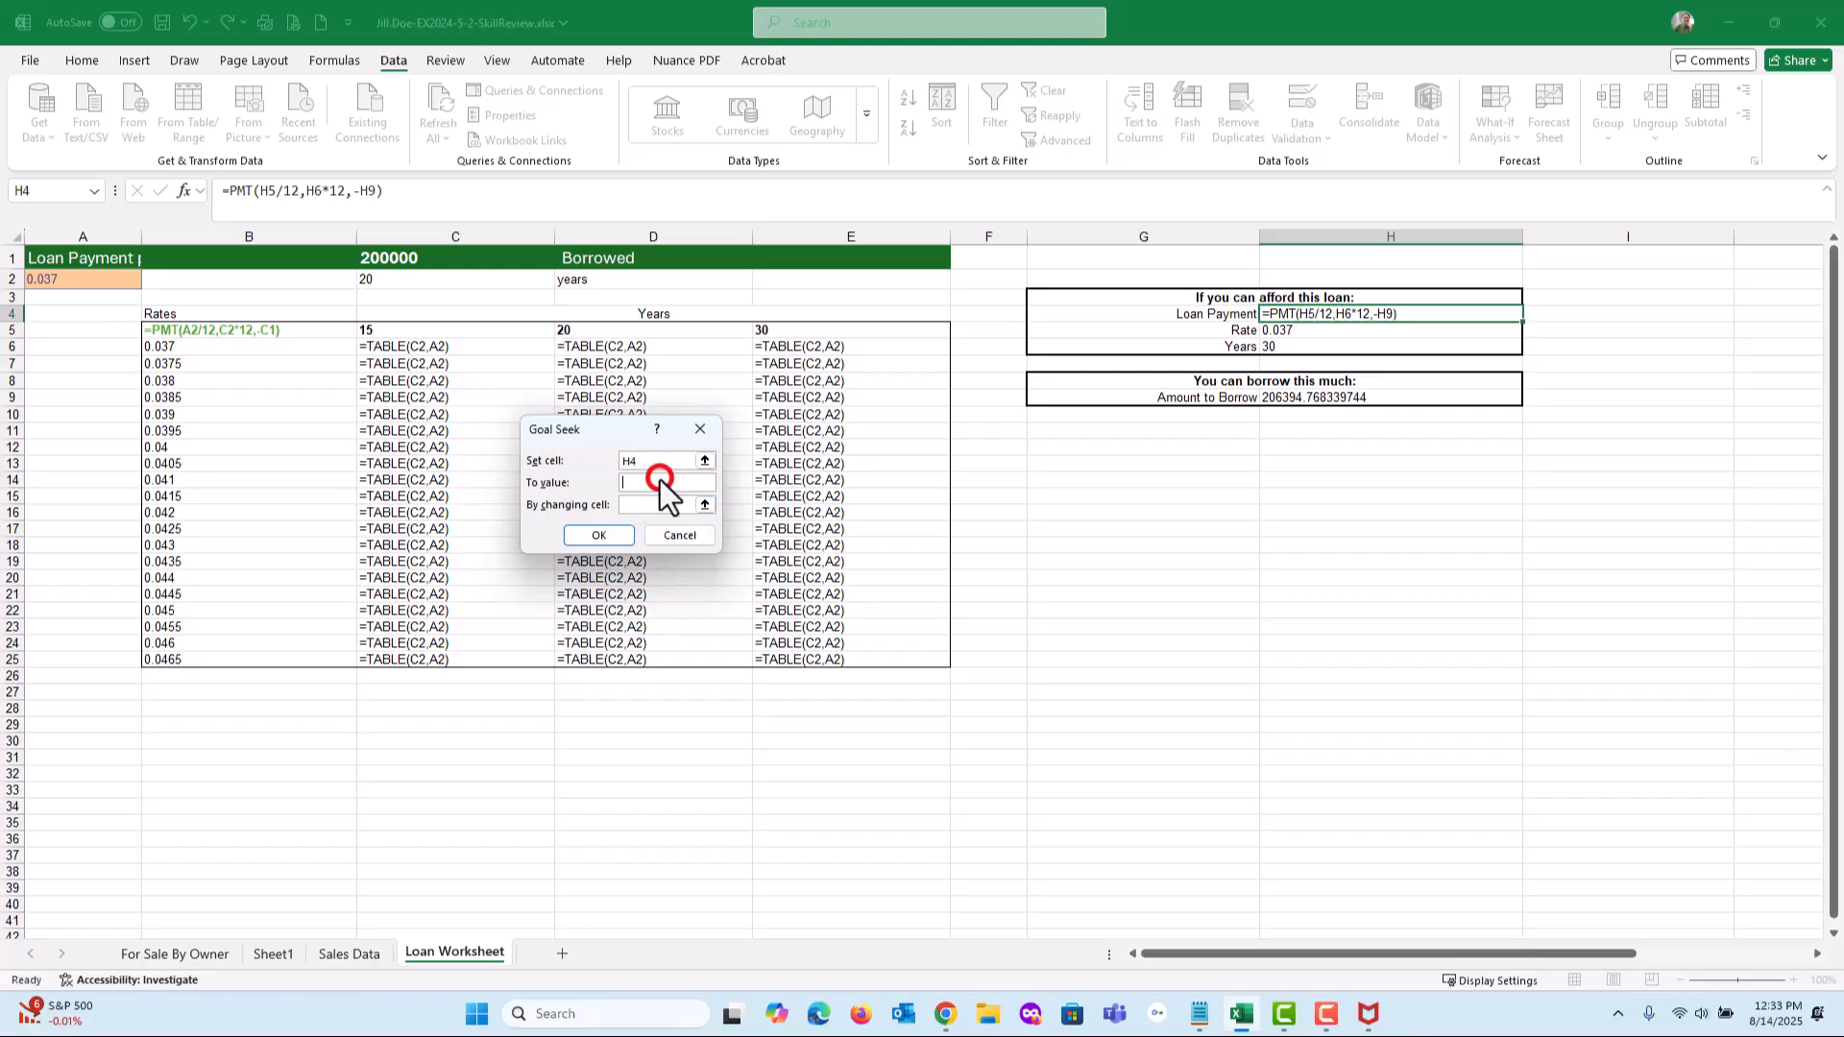
pyautogui.moveTo(608, 429); pyautogui.dragTo(1051, 303)
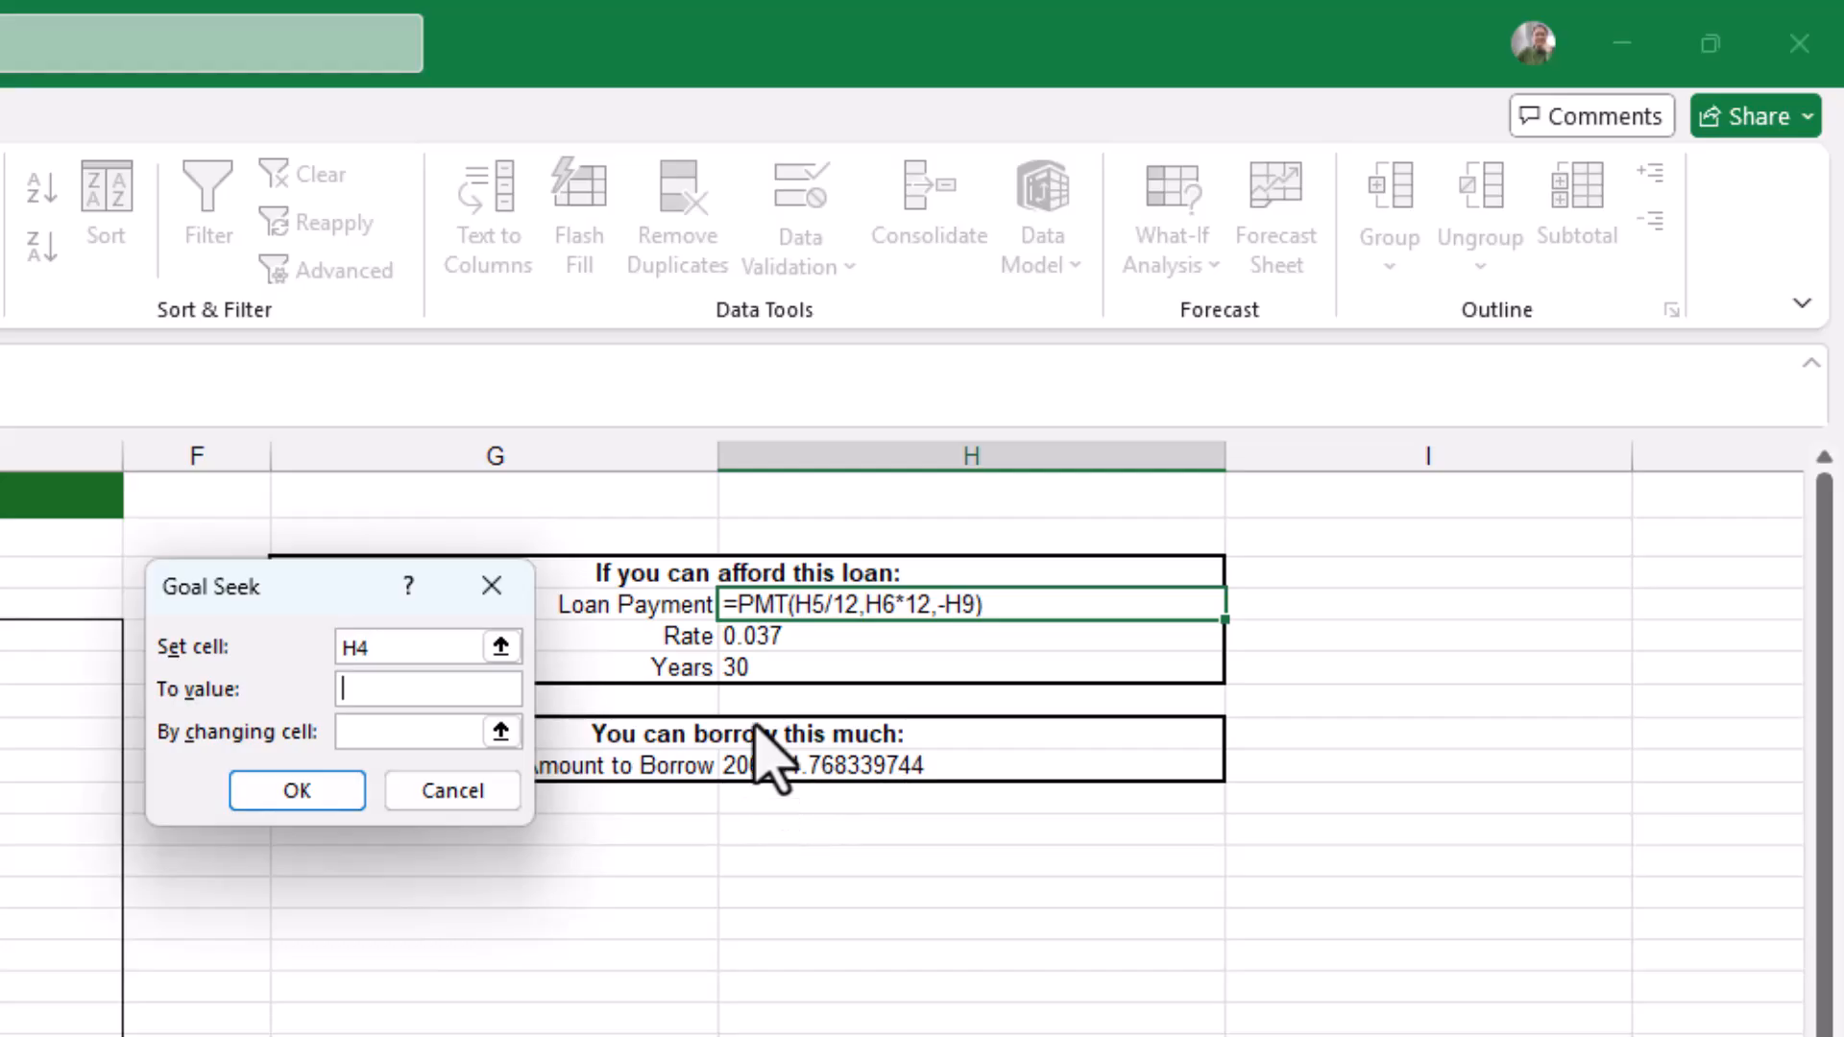
pyautogui.click(437, 795)
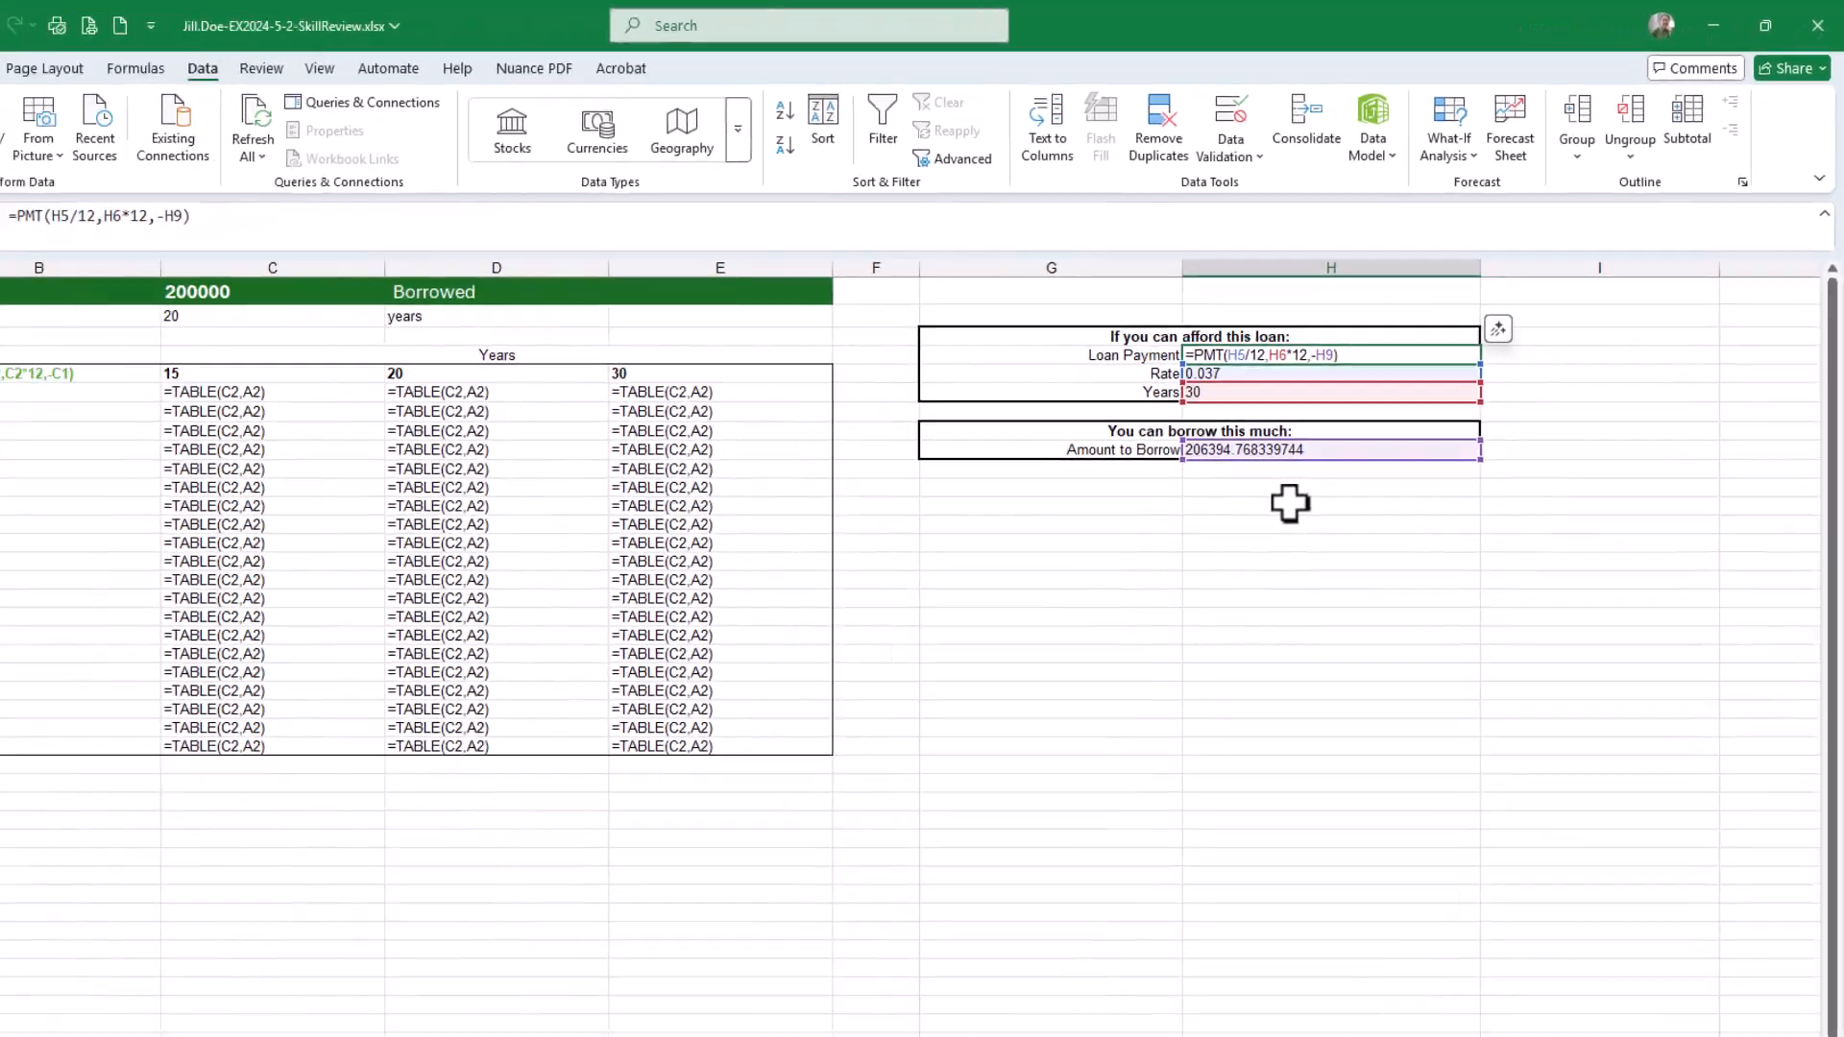
pyautogui.press('Escape')
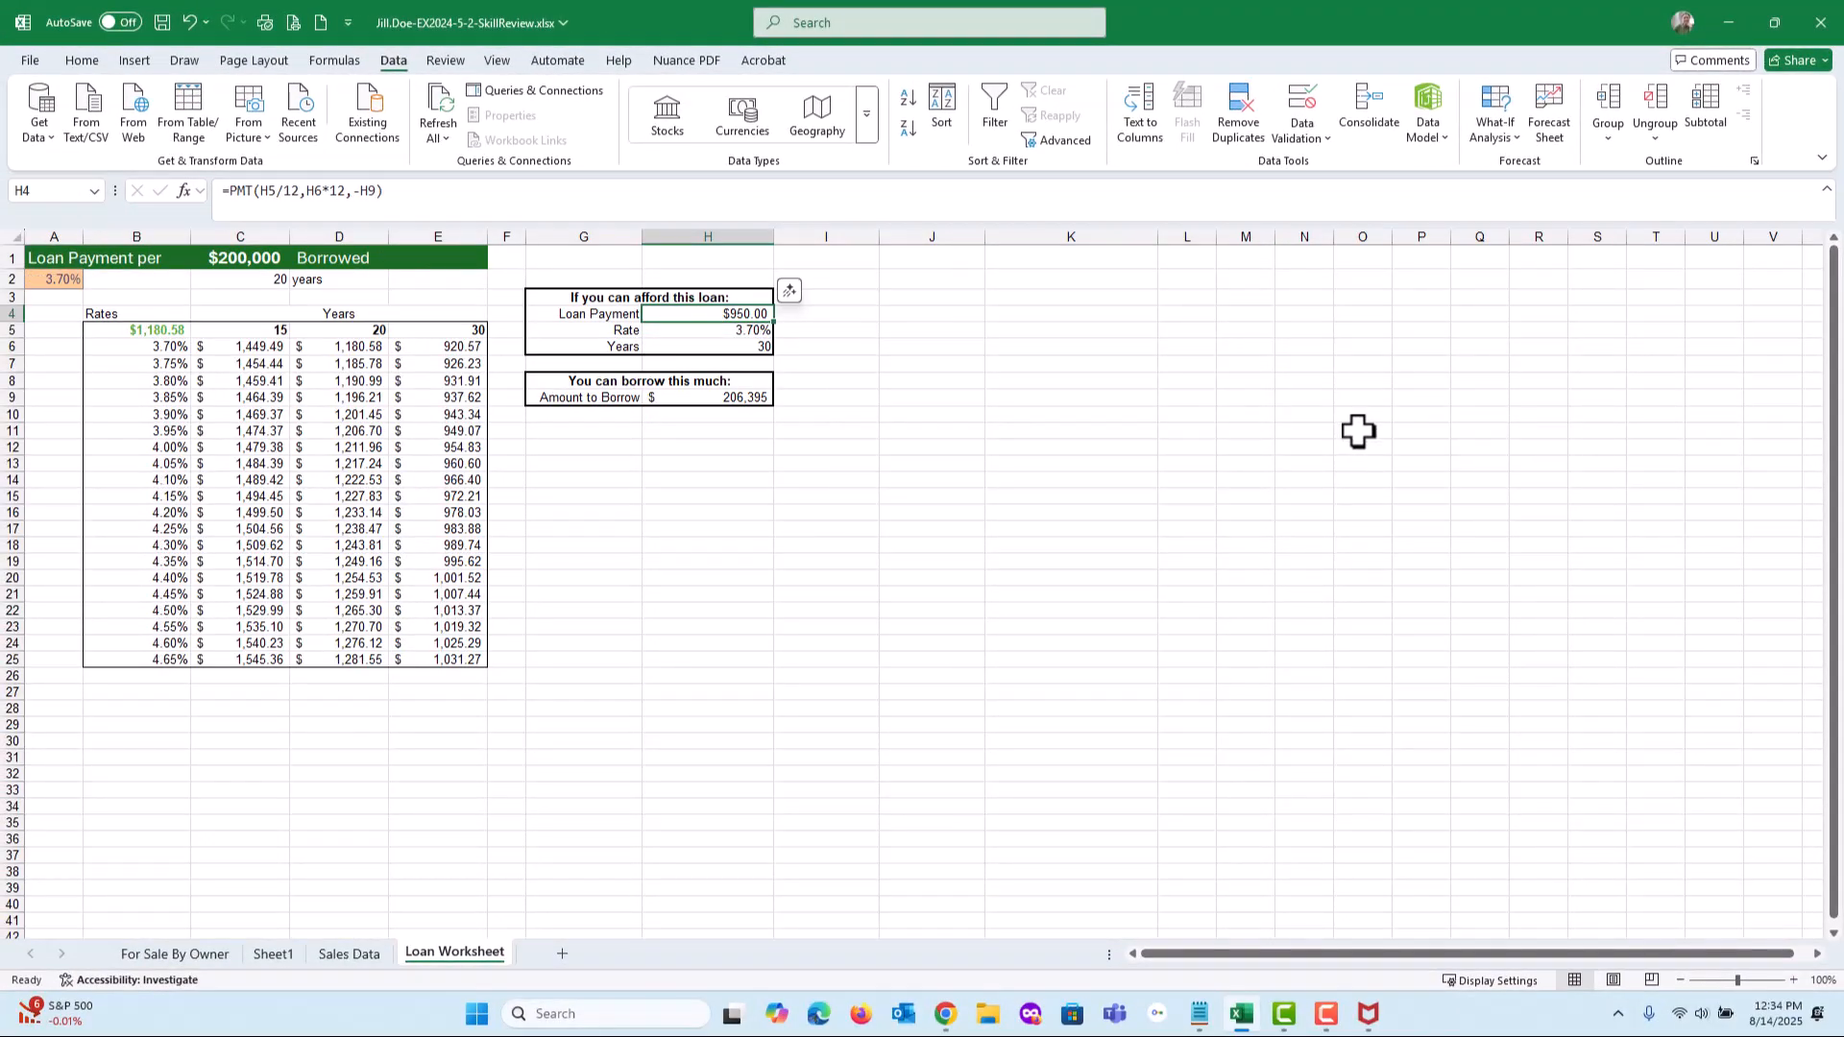
# Step: Switch to the assignment page, mark all eight Goal Seek instructions under item 18 and item 20 as done, and return to the page's beginning
pyautogui.moveTo(1843, 81); pyautogui.dragTo(1202, 100)
pyautogui.scroll(-1, 671, 488)
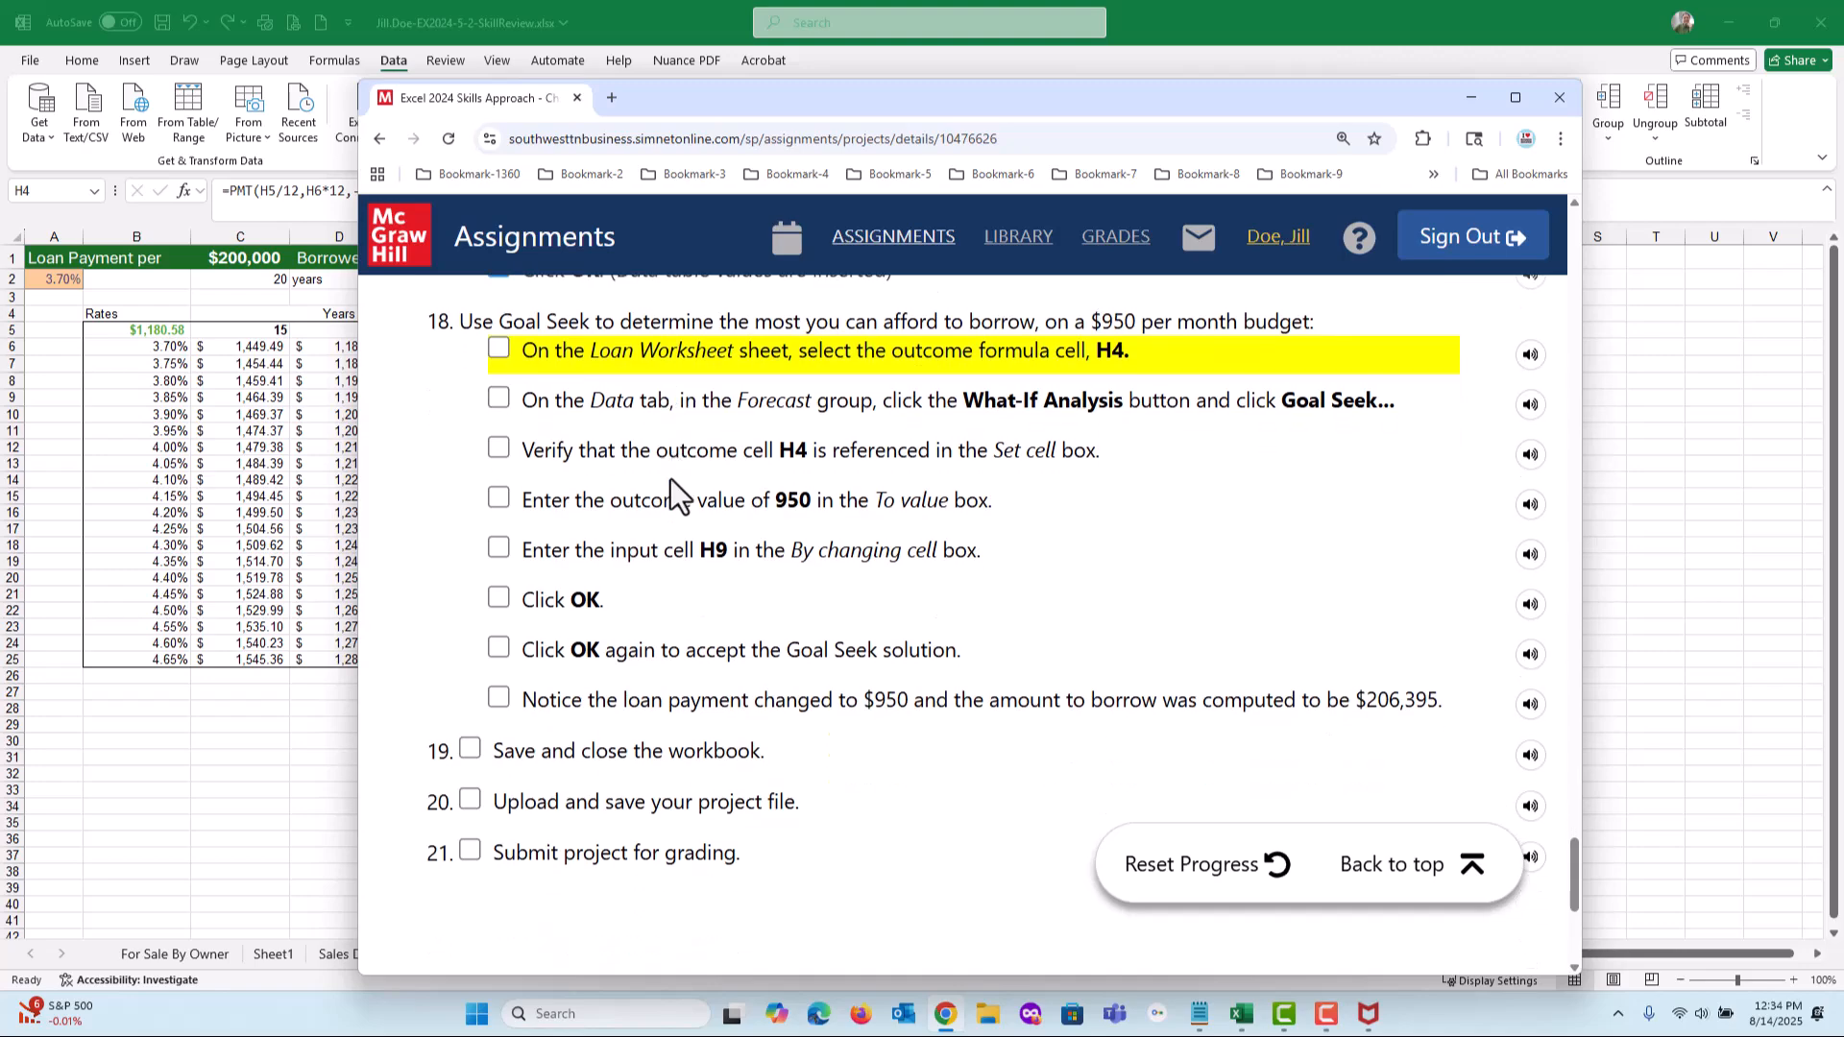
pyautogui.click(499, 348)
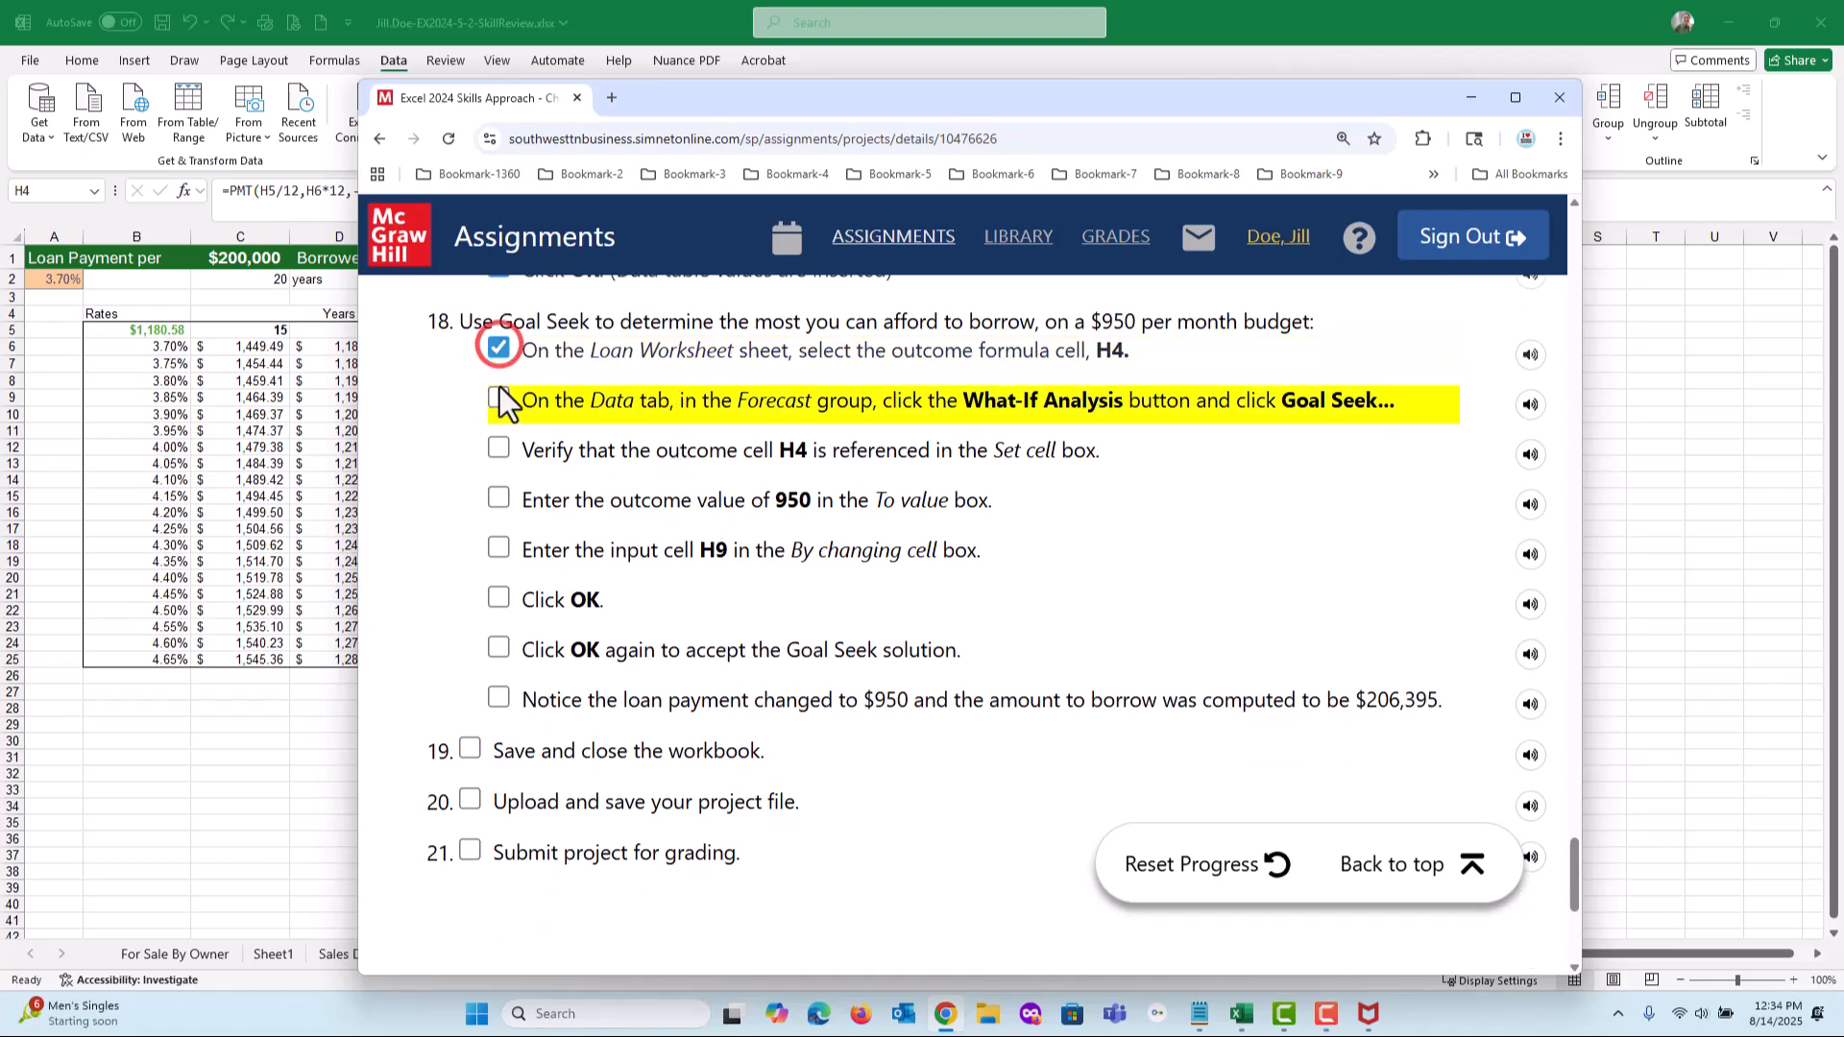
pyautogui.click(499, 397)
pyautogui.click(499, 449)
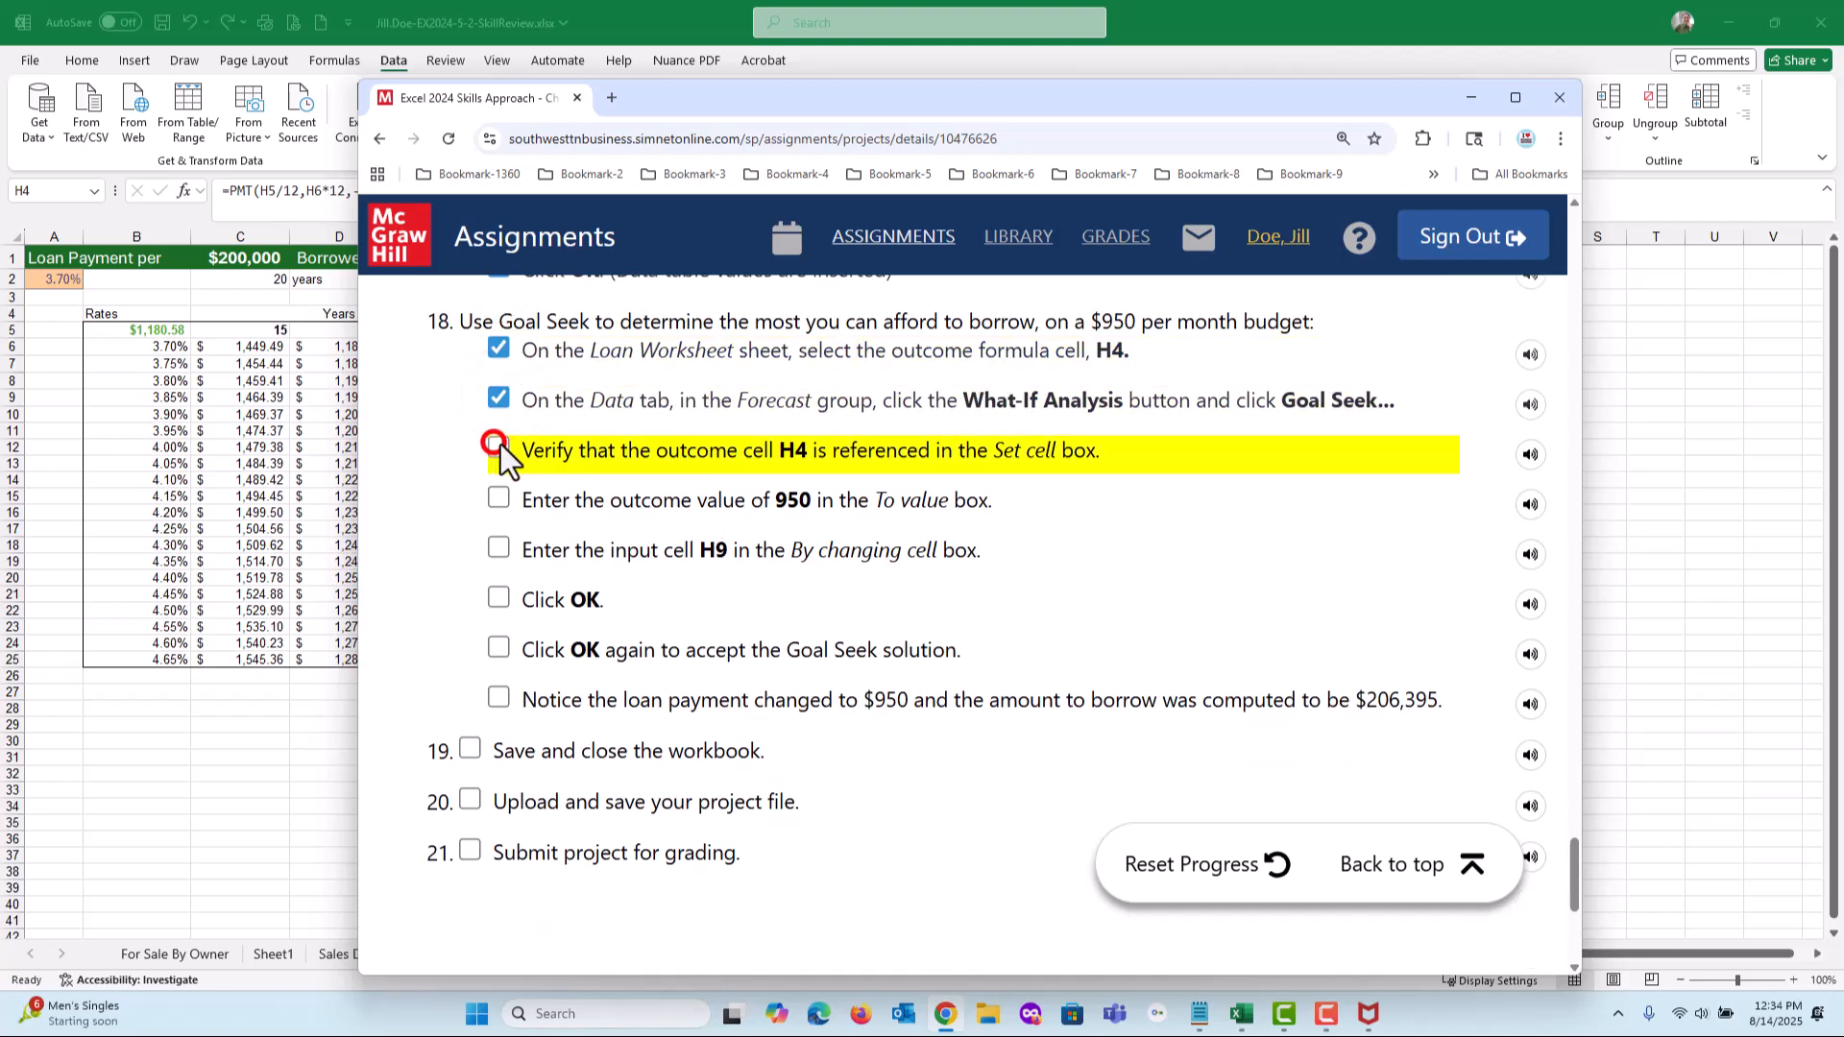
pyautogui.click(500, 501)
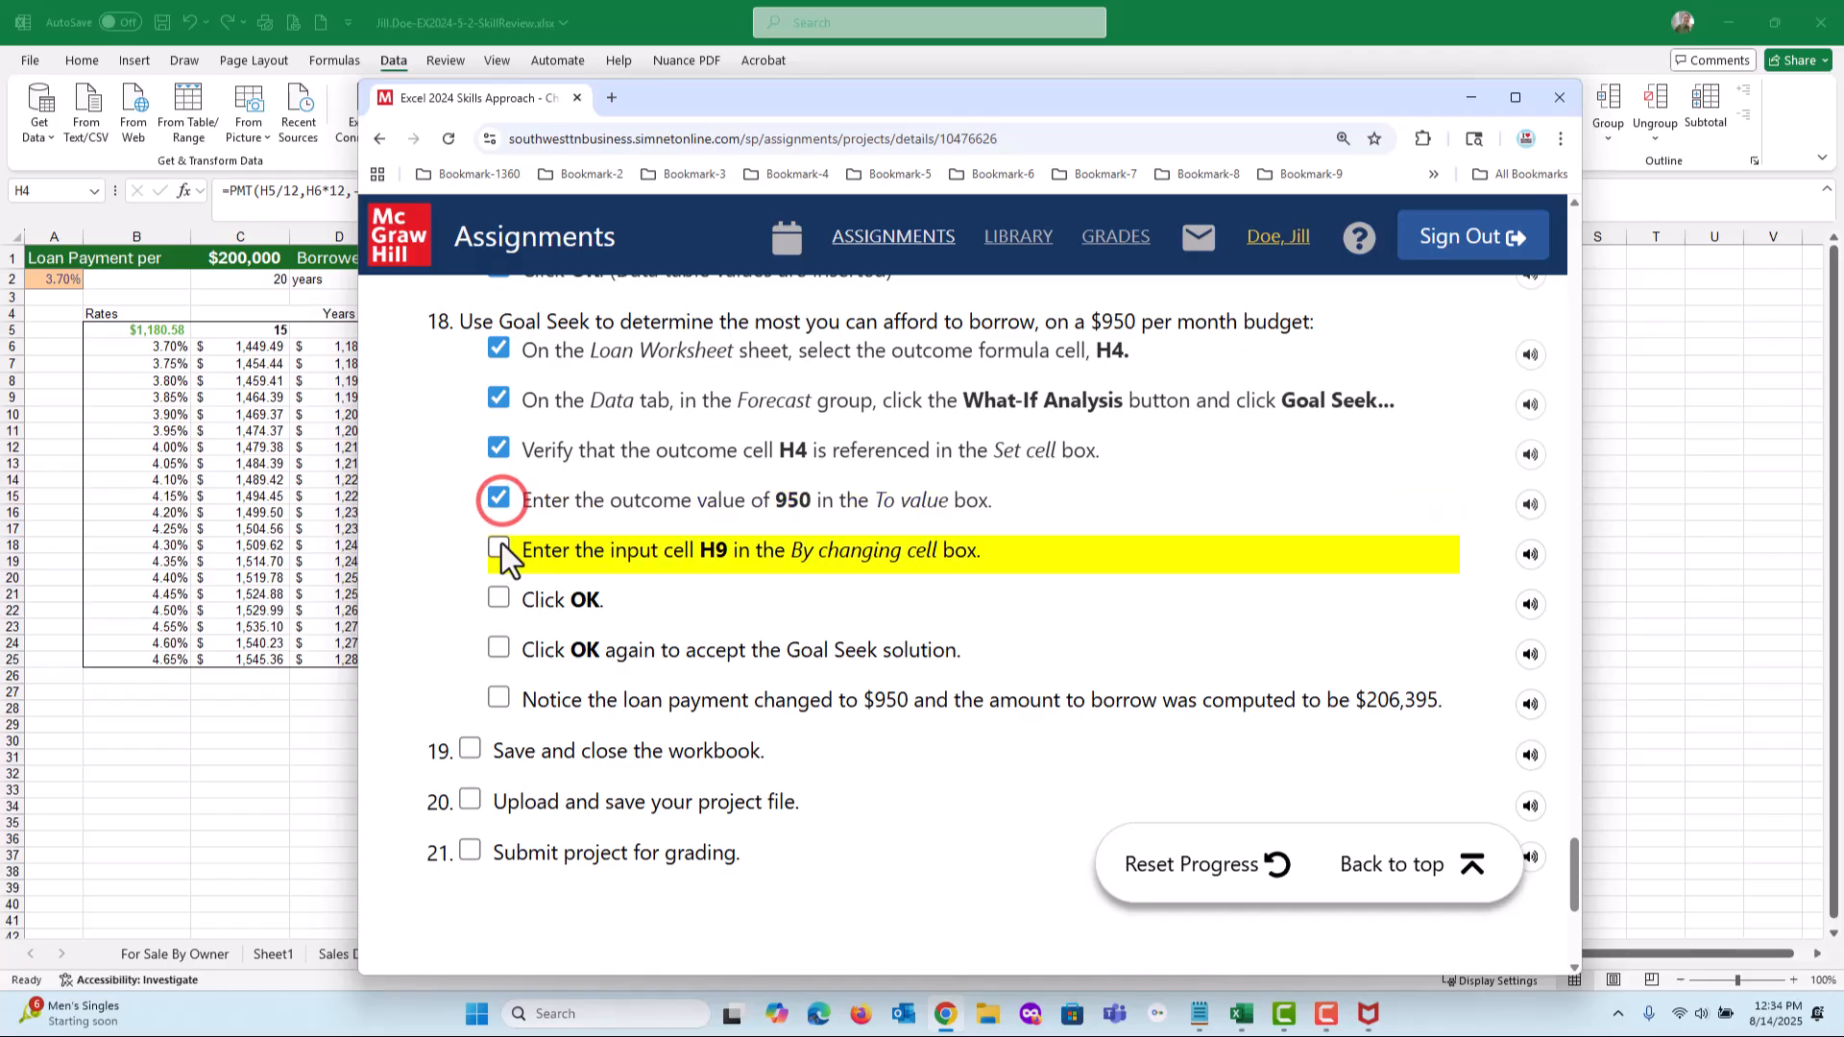
pyautogui.click(500, 546)
pyautogui.click(498, 599)
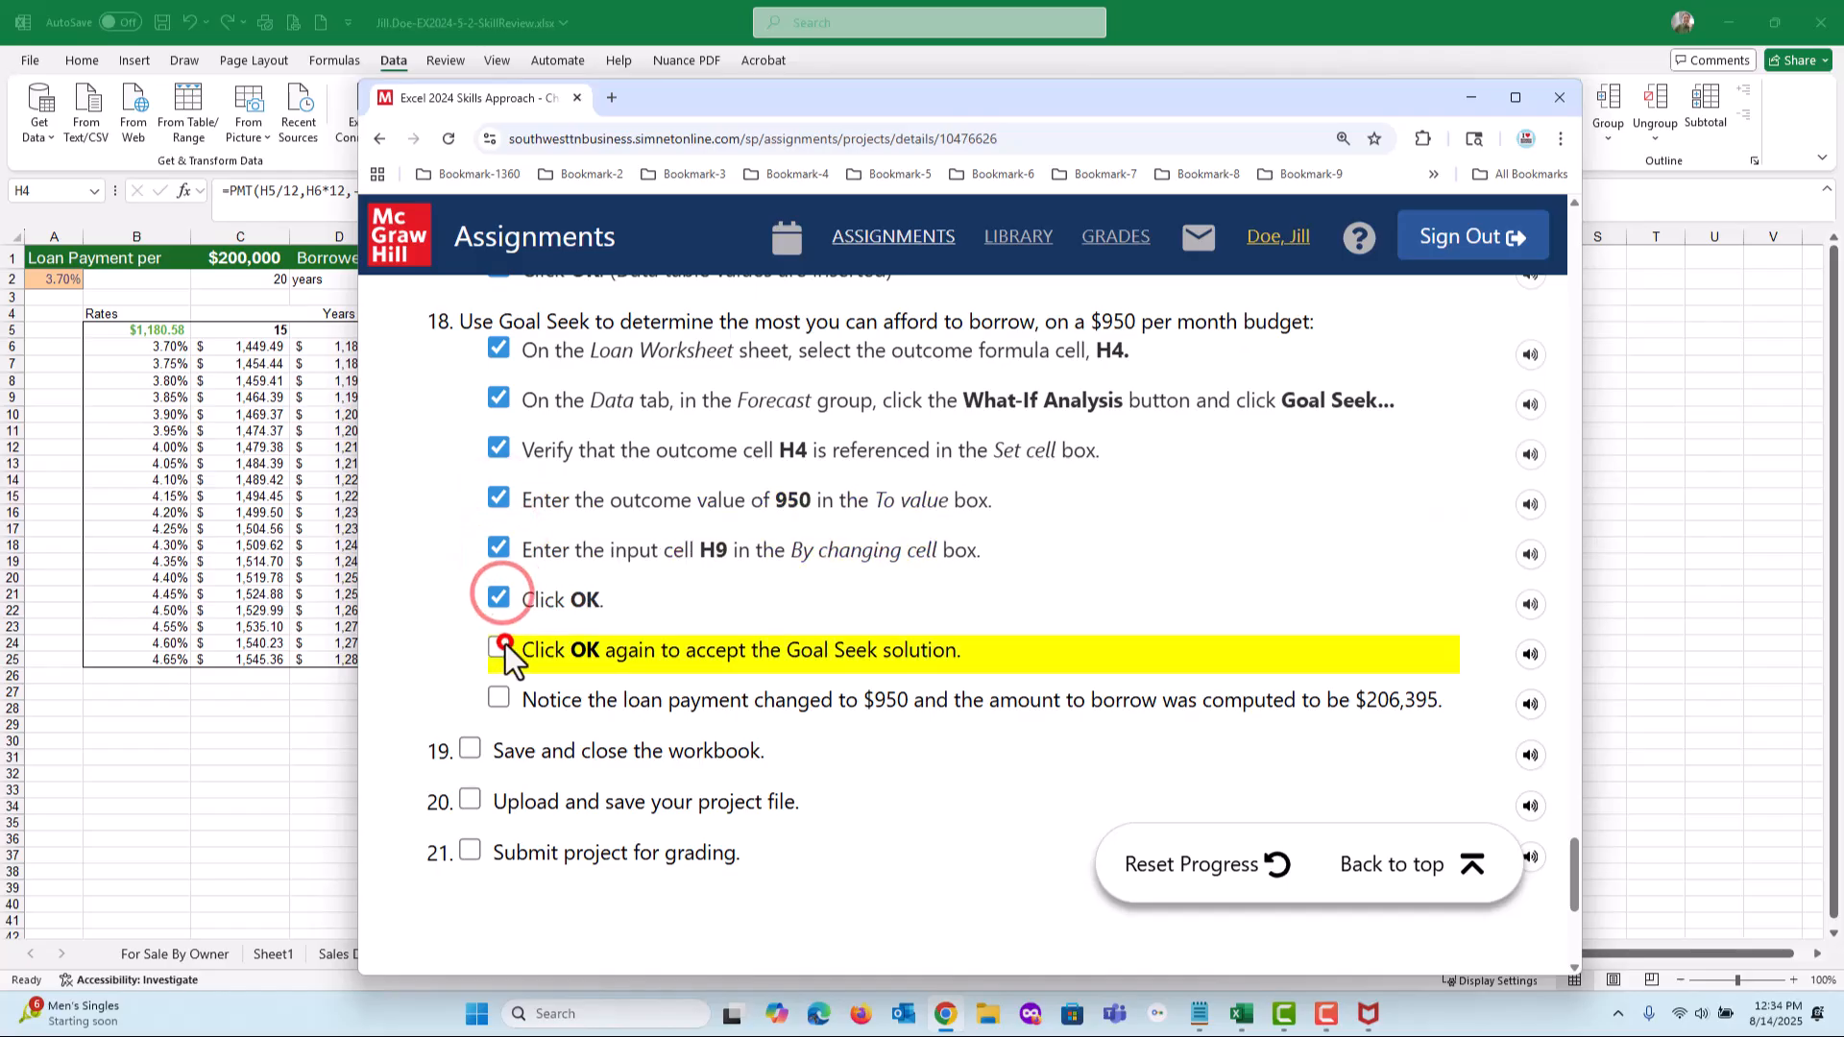
pyautogui.click(499, 648)
pyautogui.click(498, 698)
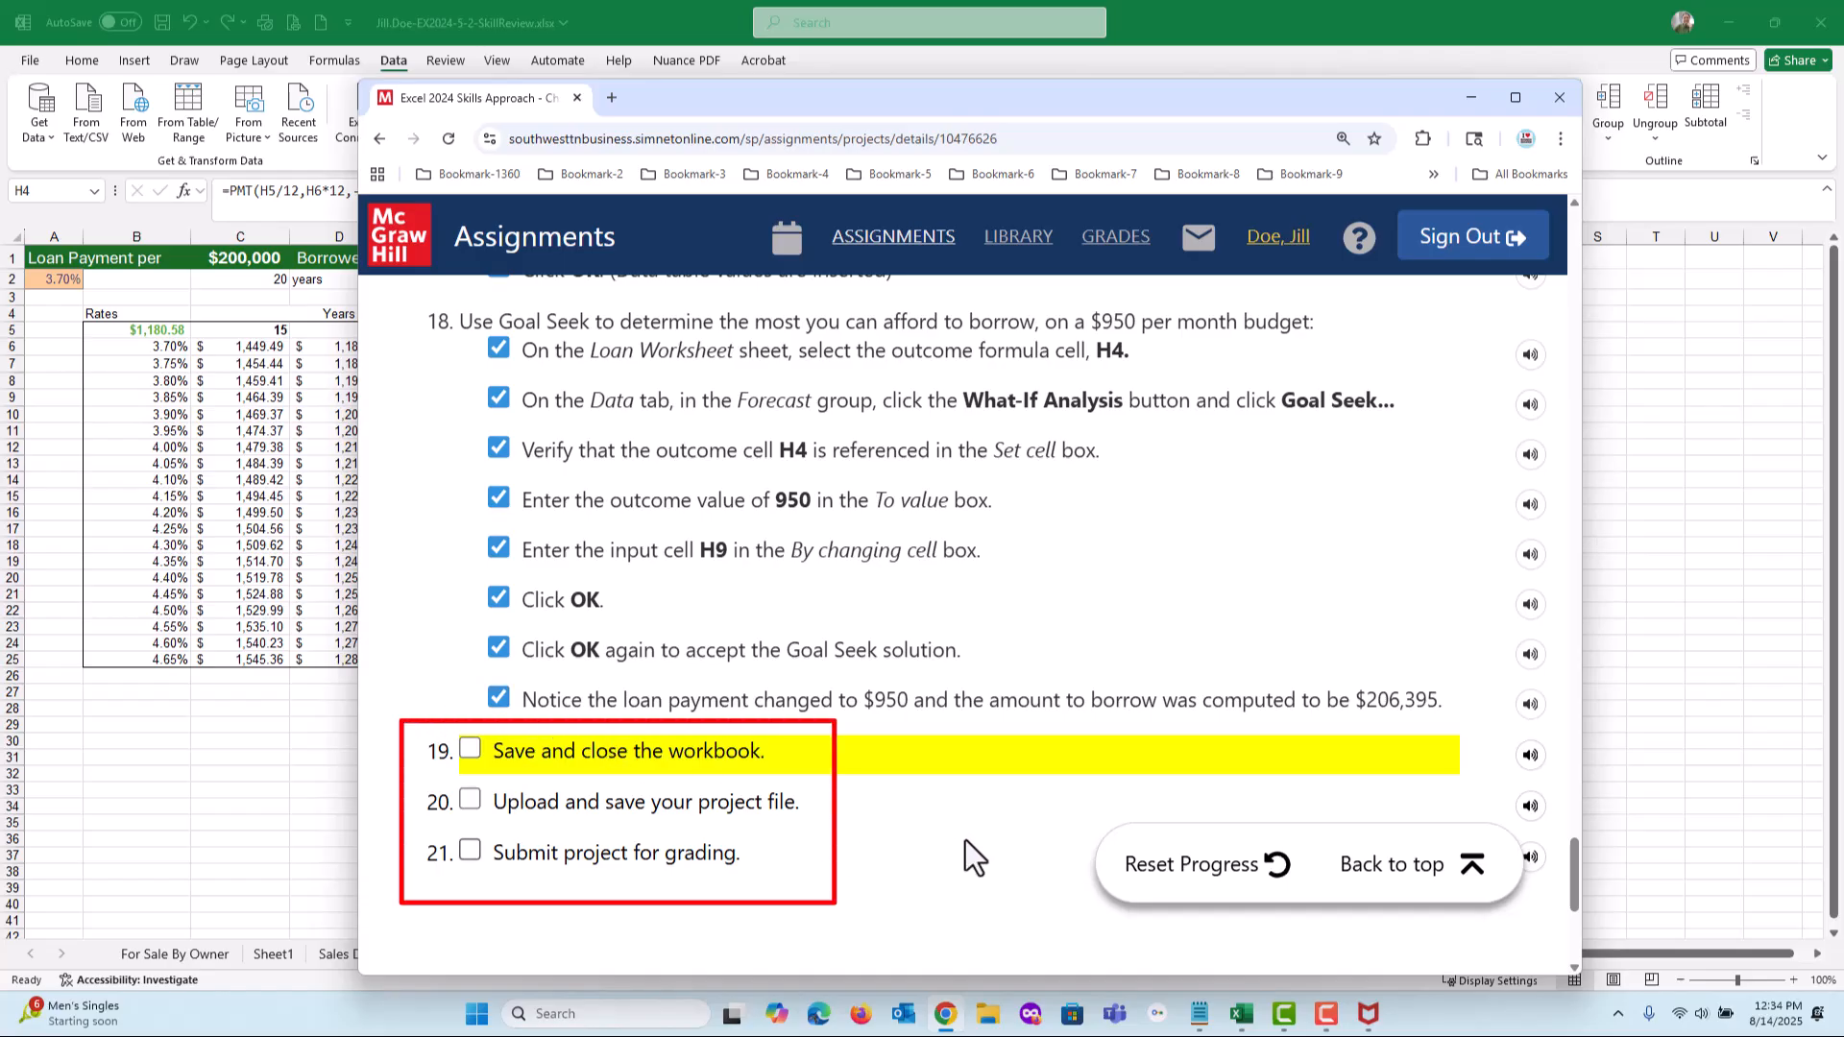
pyautogui.click(924, 815)
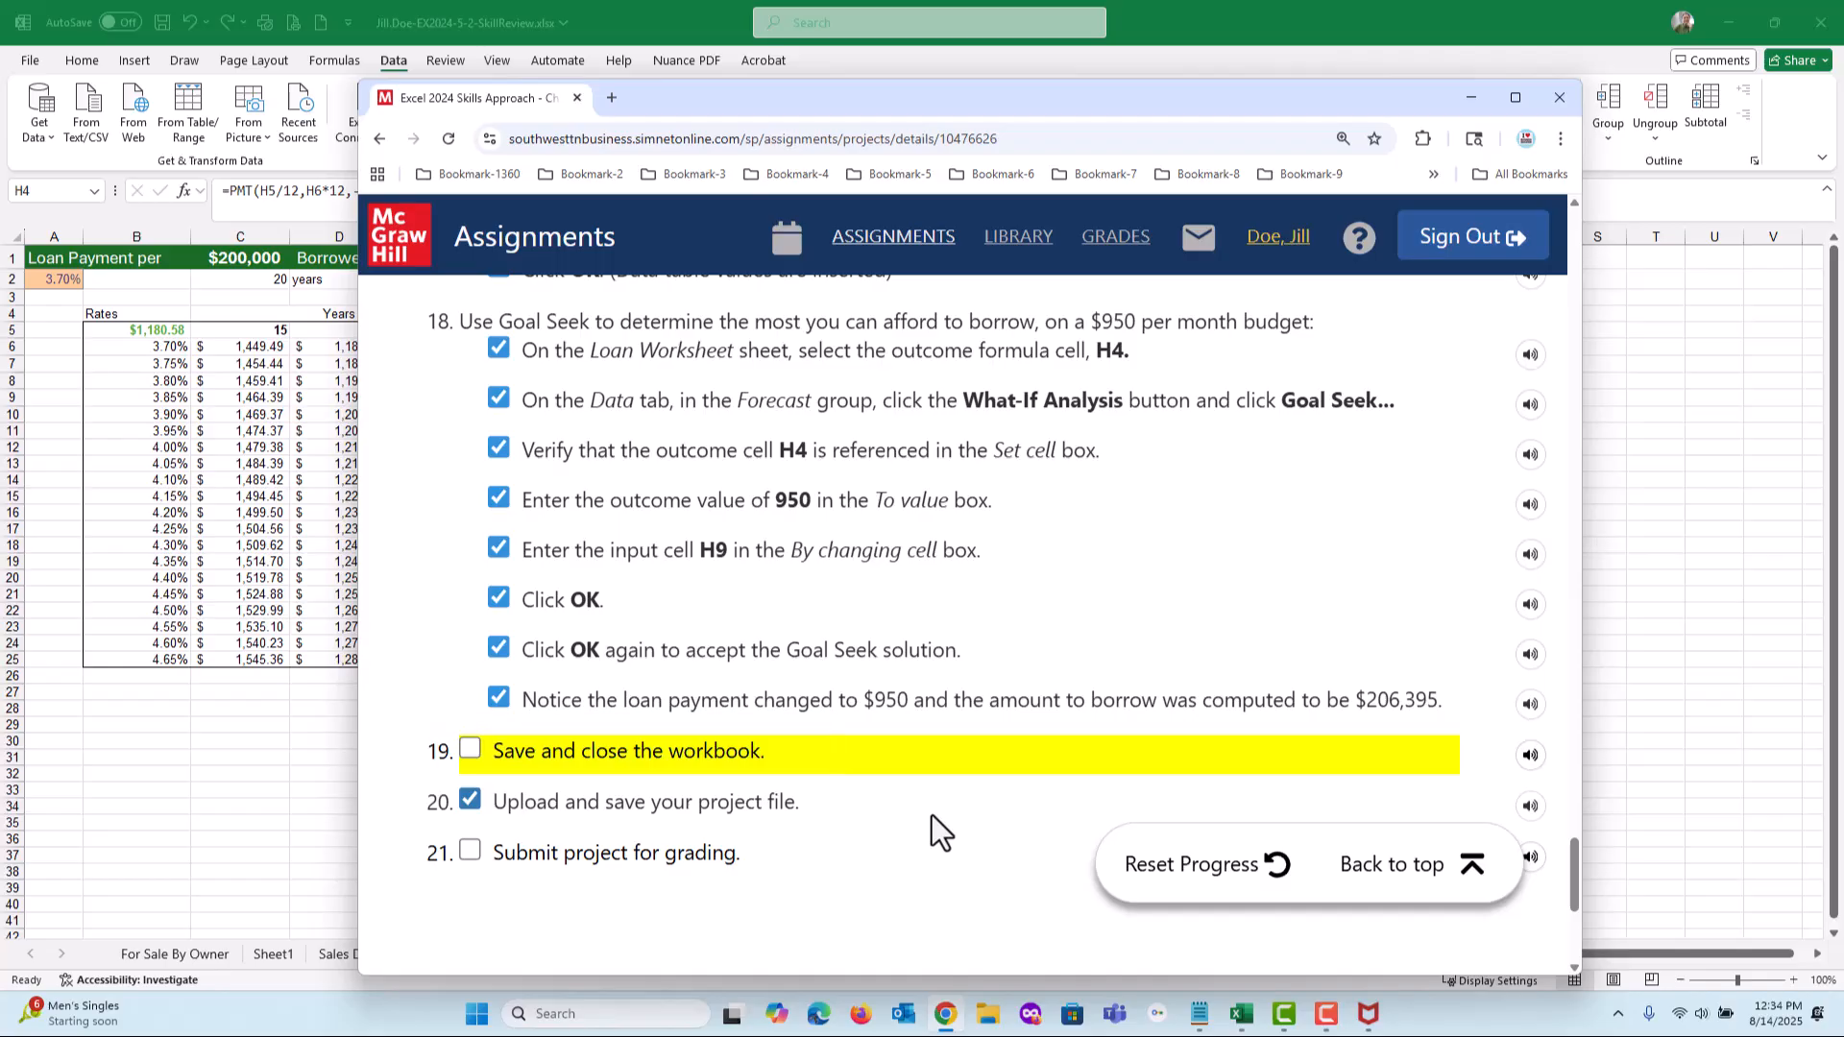
pyautogui.hotkey('ctrl', 'Home')
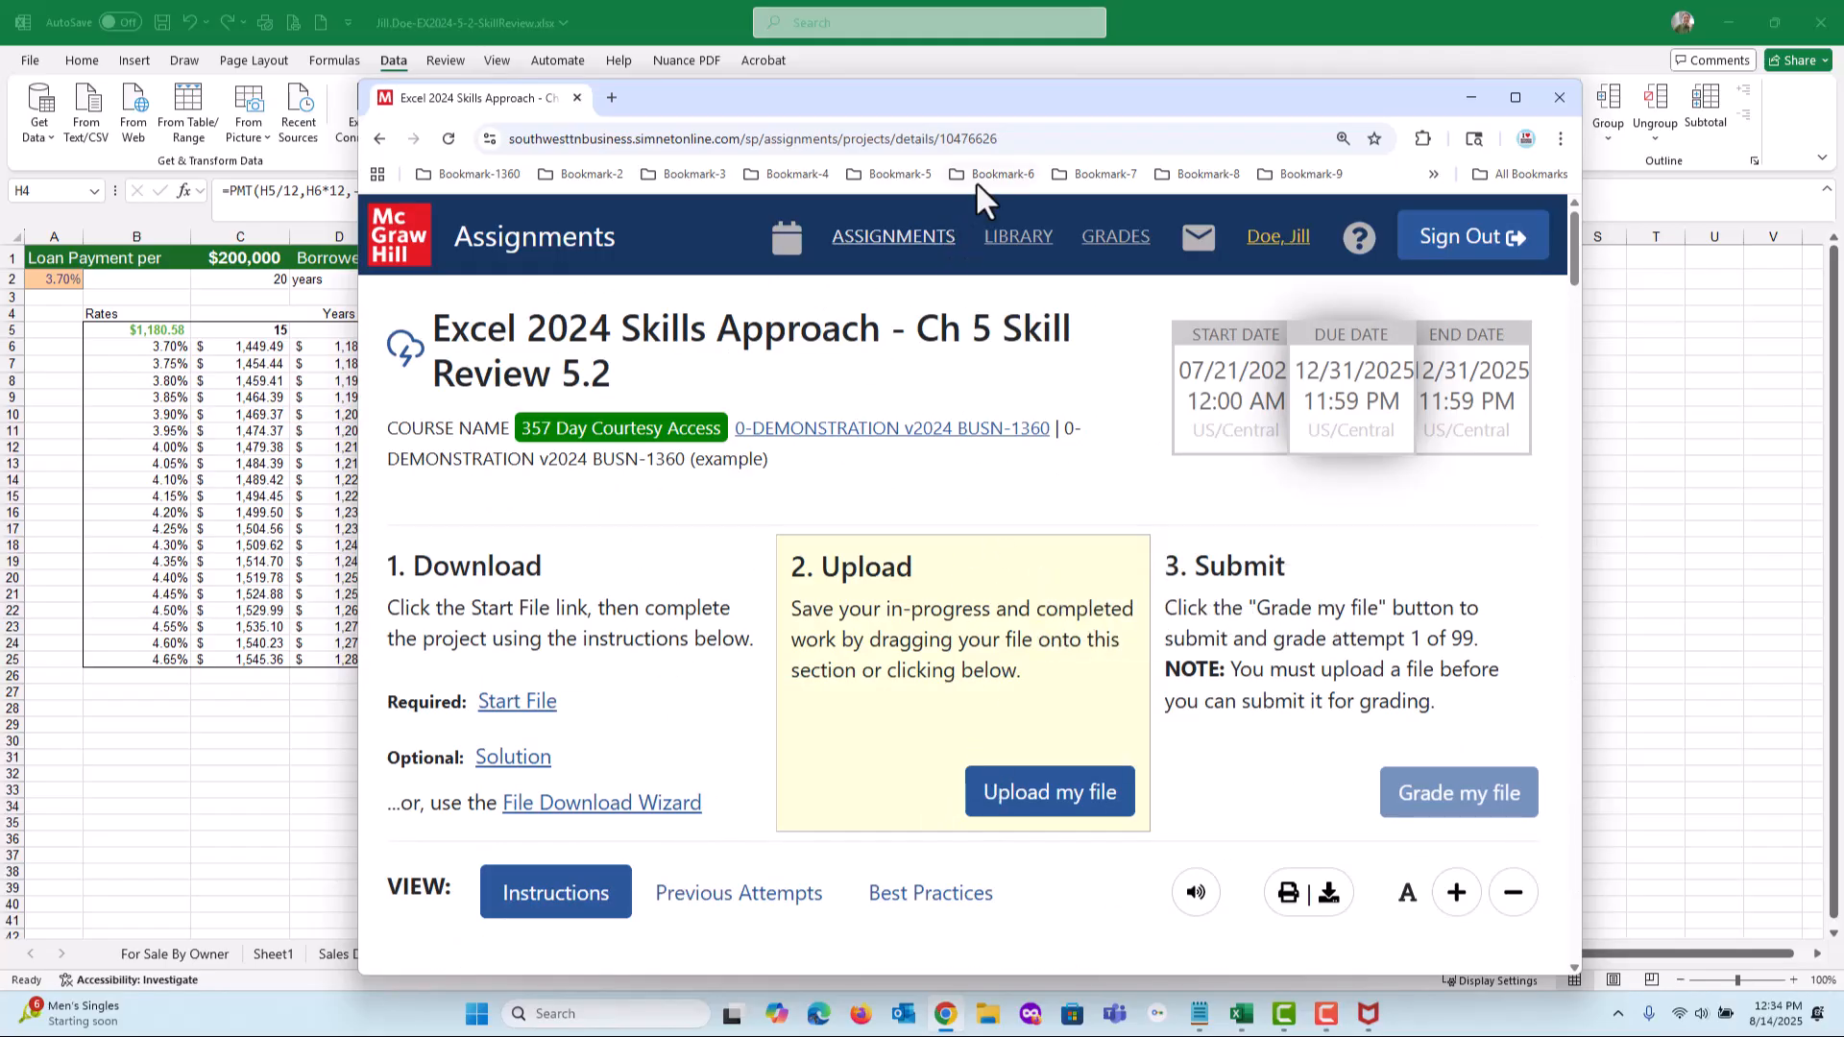
# Step: Switch to Excel, save the workbook, and close it along with Excel
pyautogui.click(1172, 20)
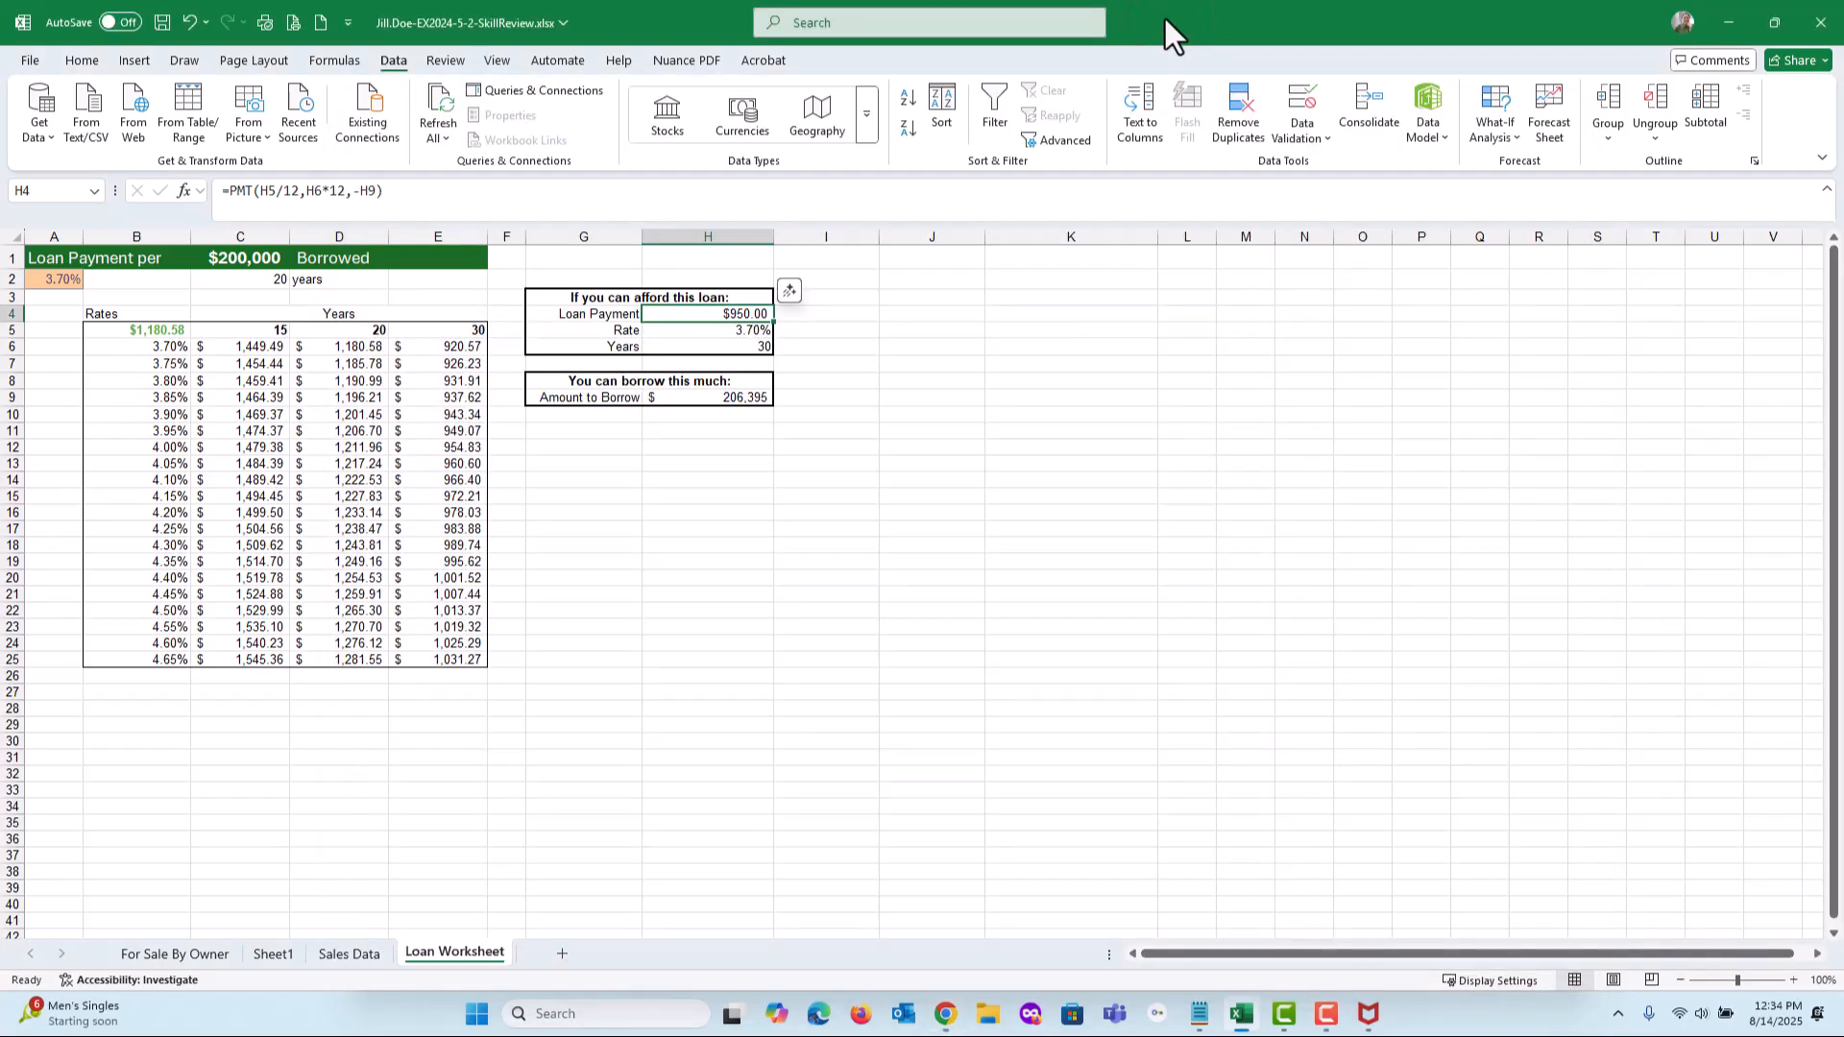
pyautogui.click(158, 21)
pyautogui.click(1820, 21)
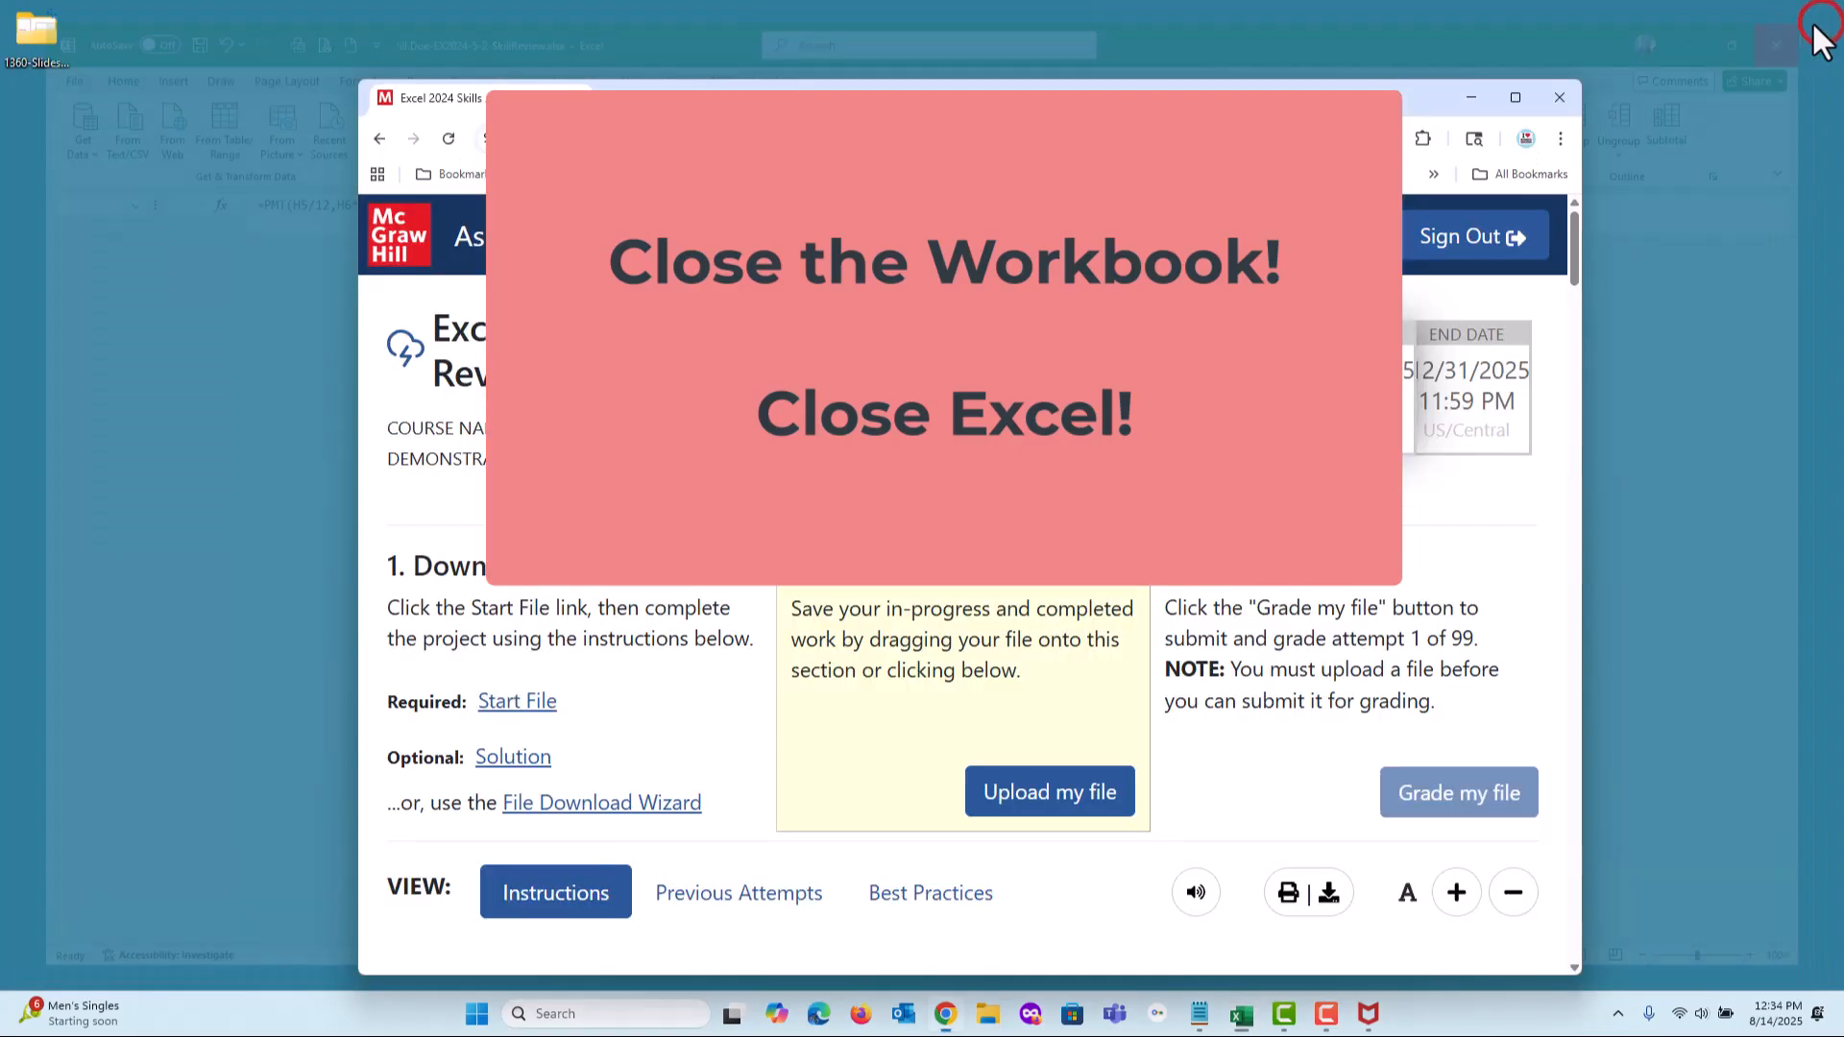
# Step: Open the Excel-5 folder from the desktop and arrange its window beside the assignment page so the upload area stays visible
pyautogui.moveTo(1199, 102); pyautogui.dragTo(877, 64)
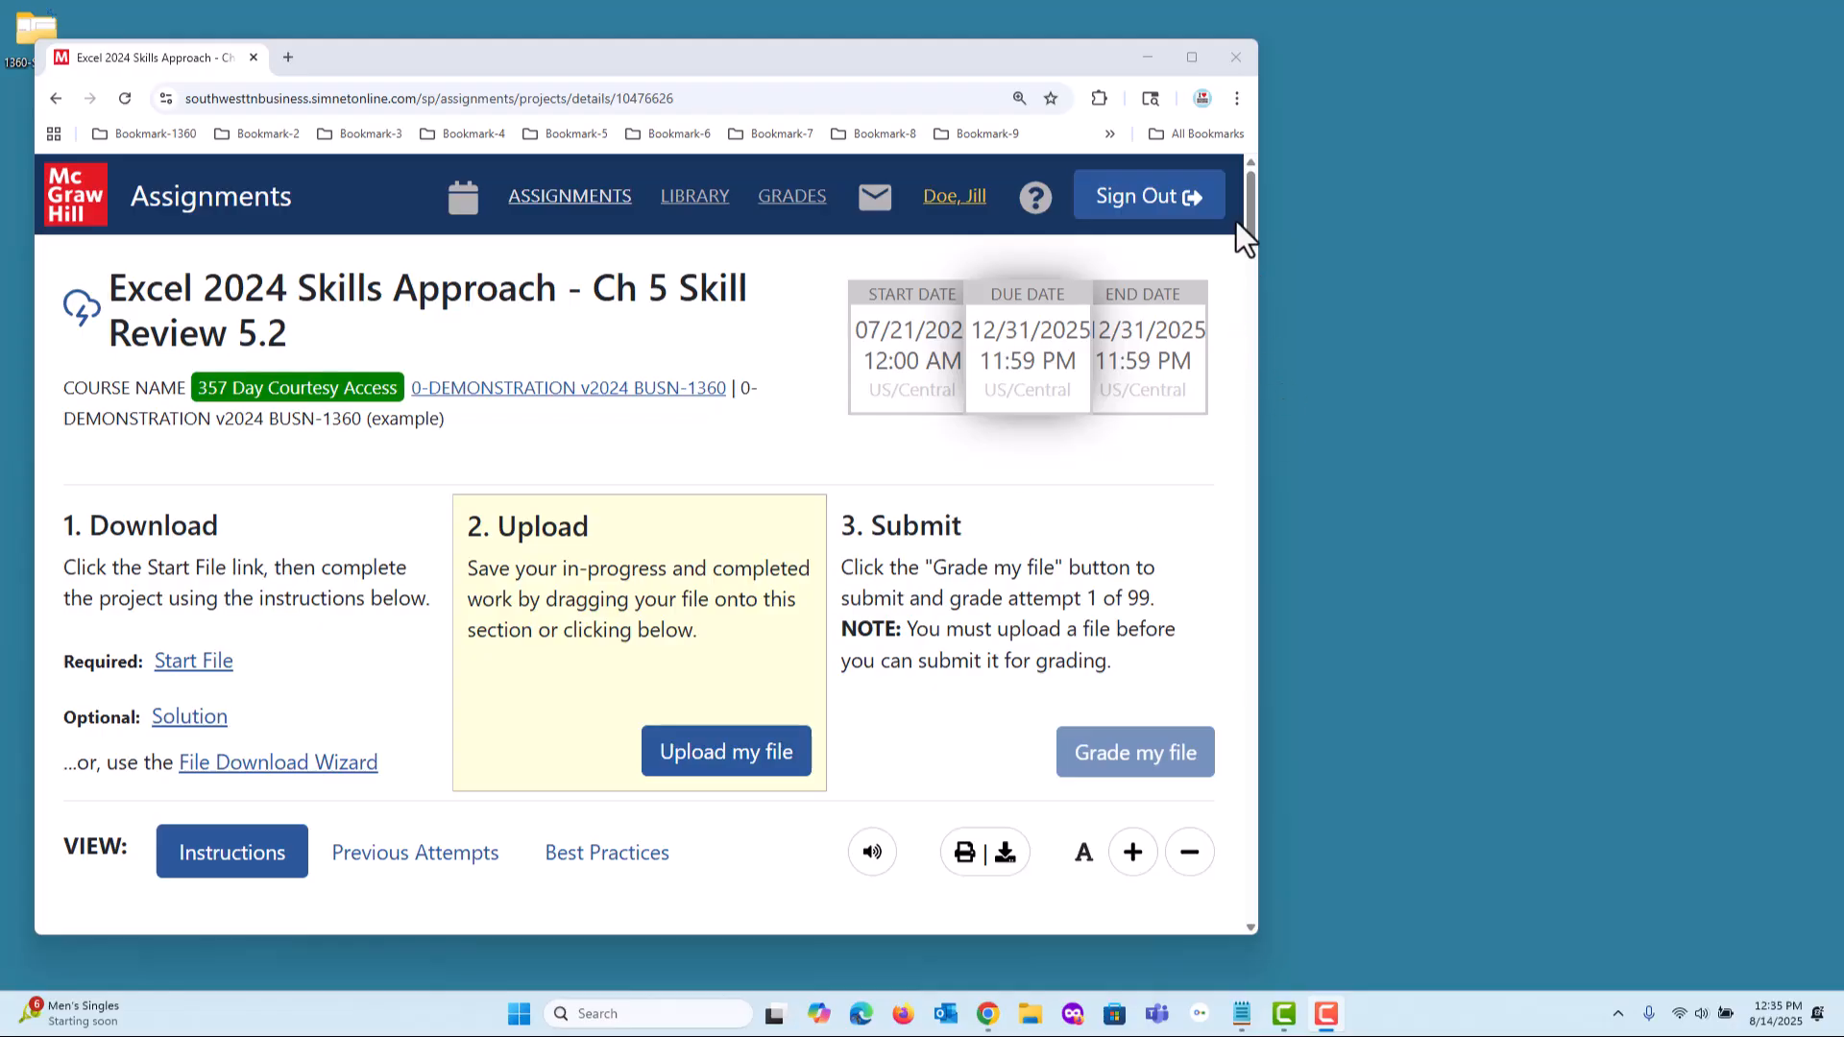
pyautogui.click(1149, 58)
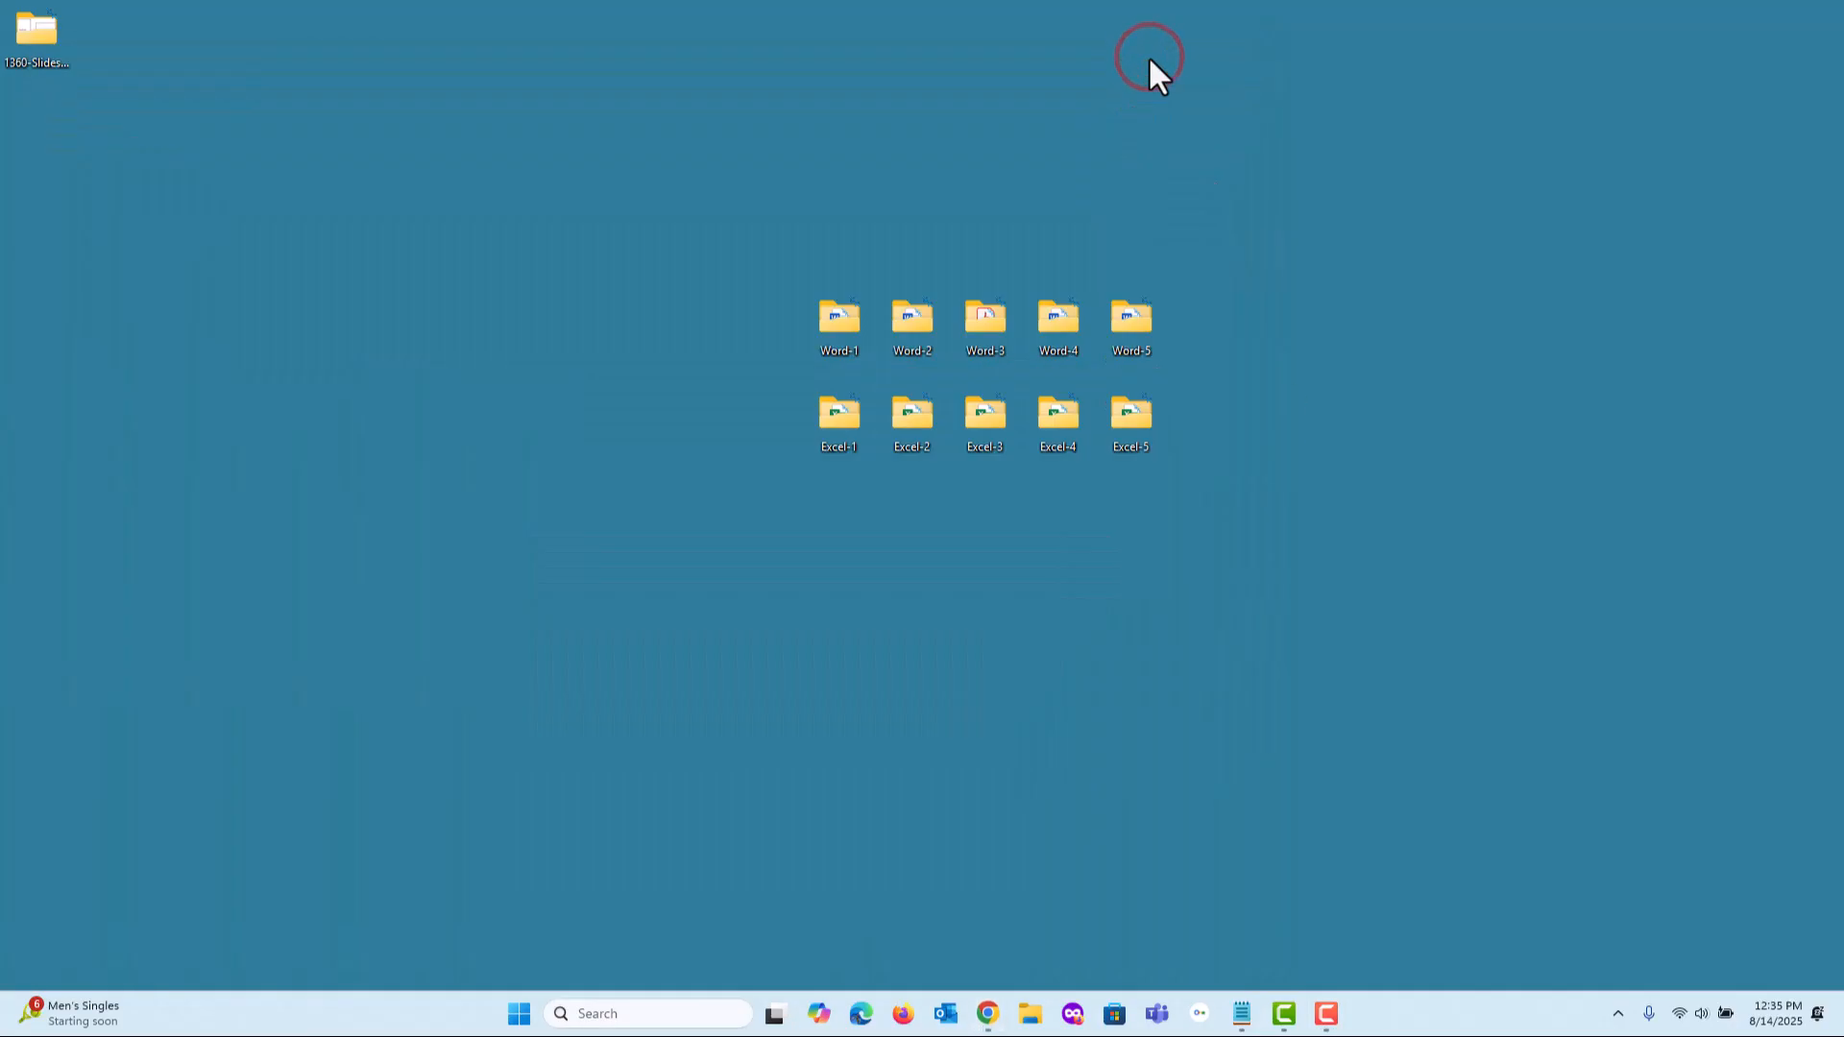
pyautogui.doubleClick(1133, 423)
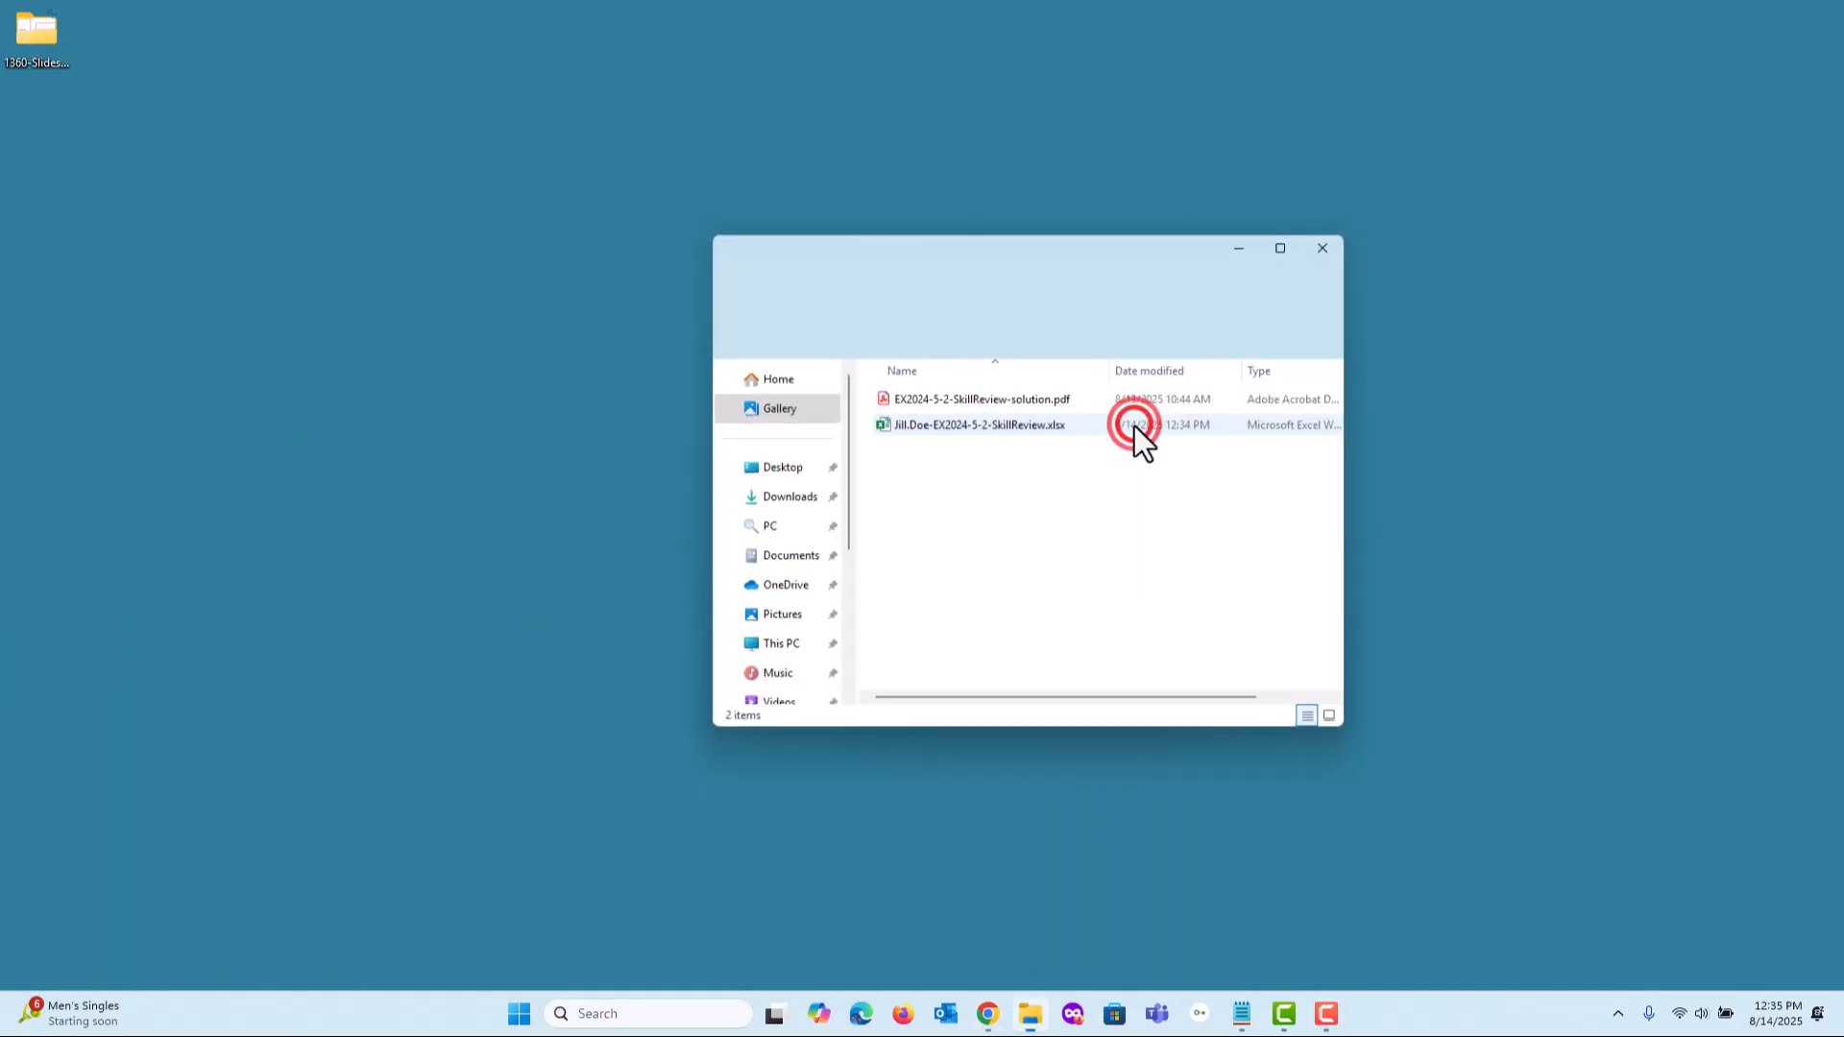
pyautogui.moveTo(1075, 247); pyautogui.dragTo(1473, 210)
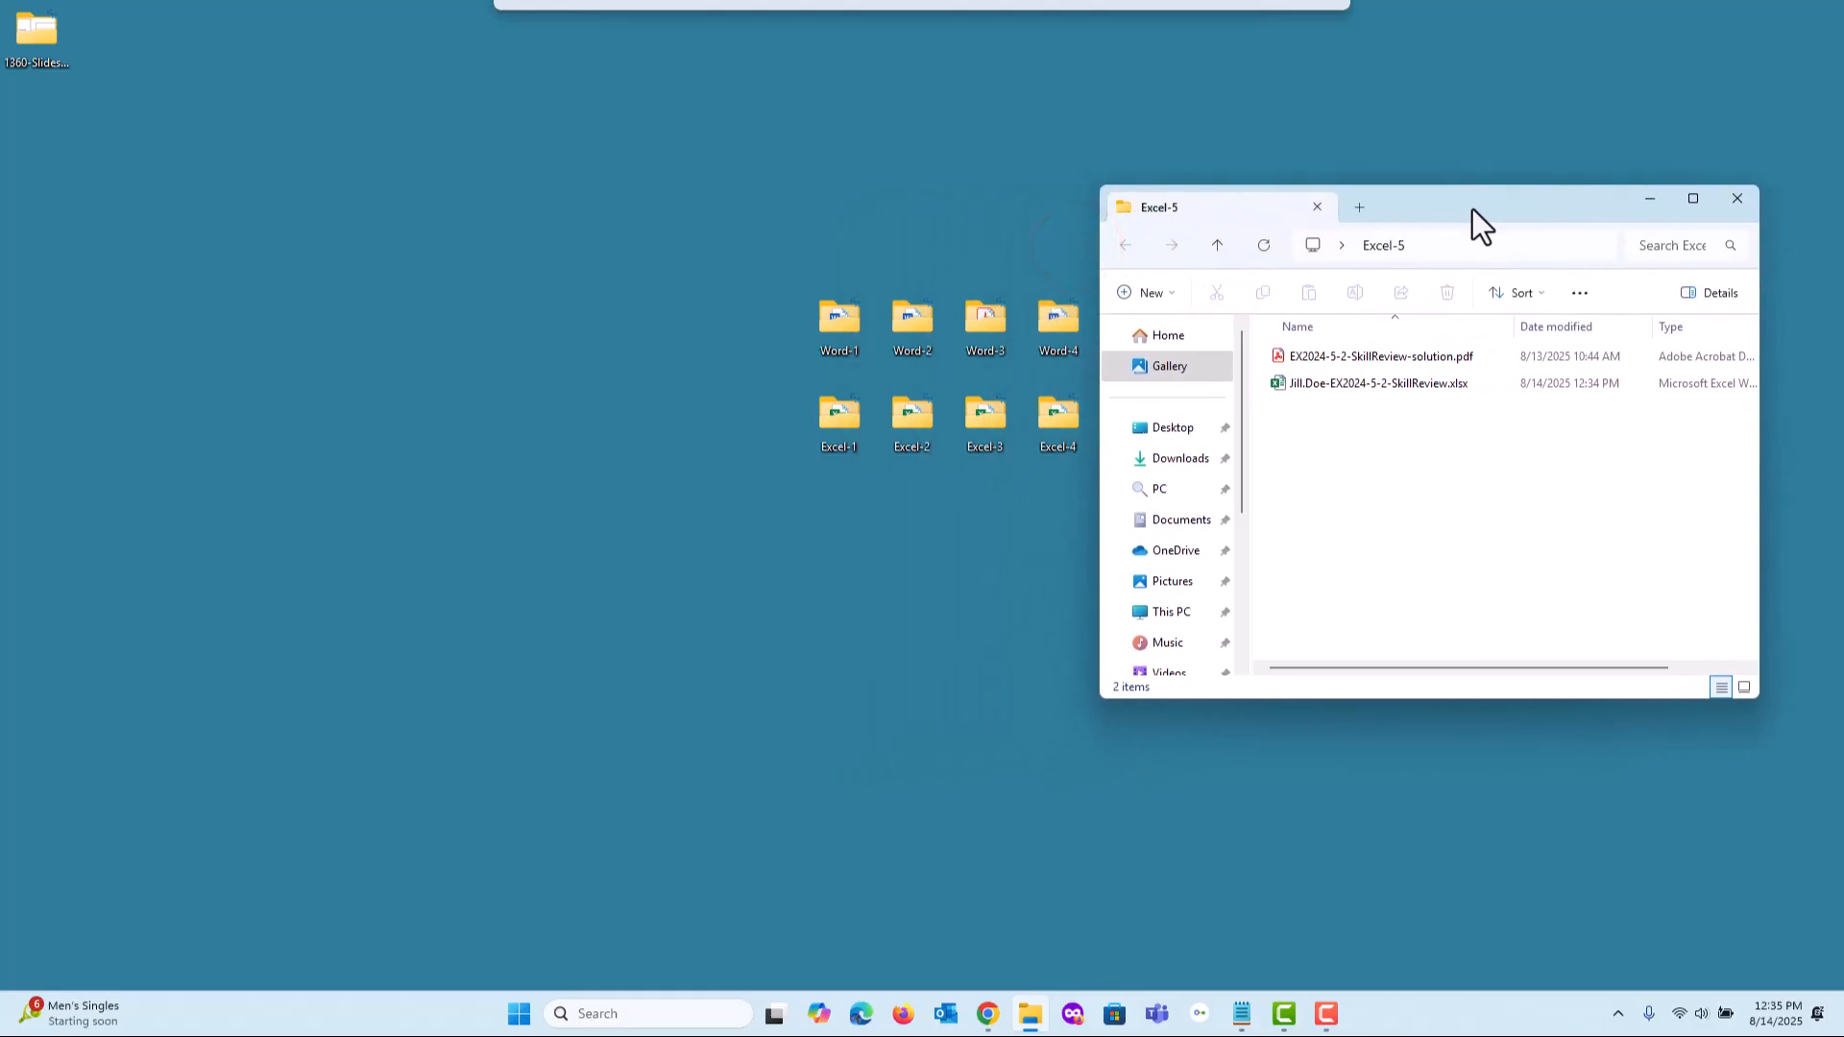
pyautogui.click(987, 1014)
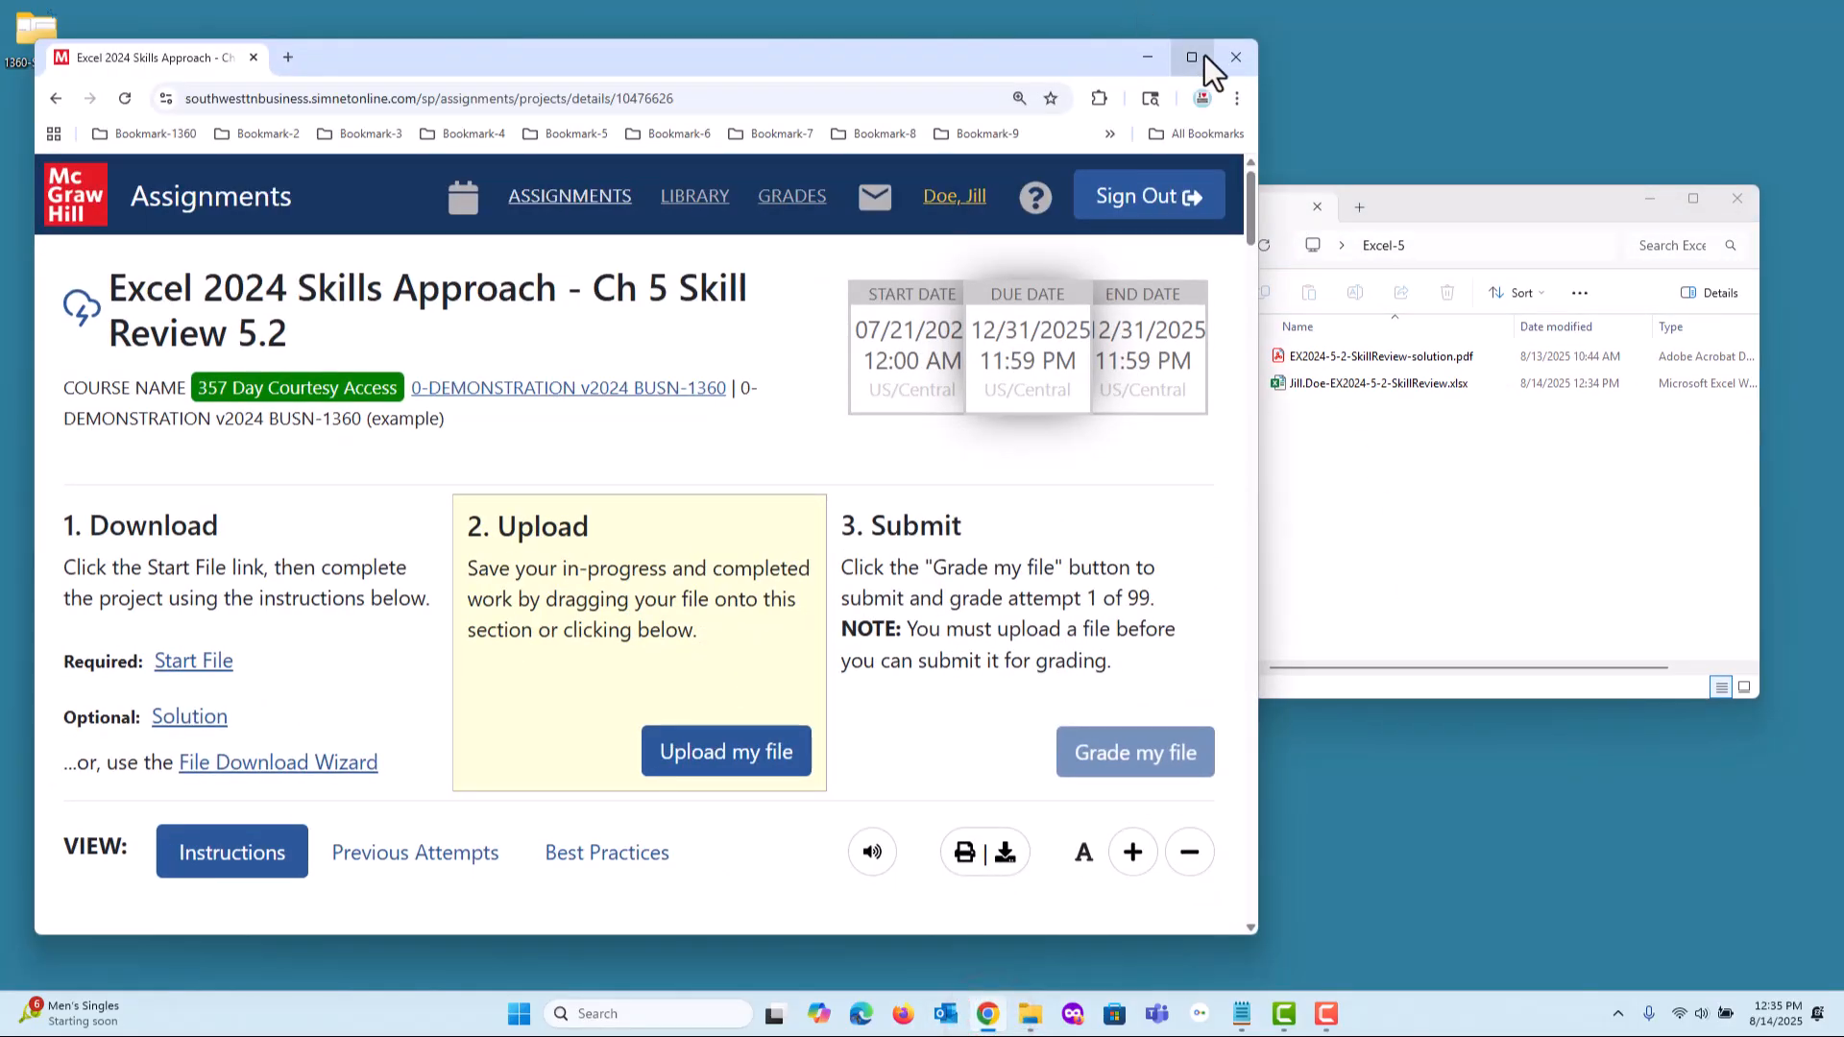
pyautogui.moveTo(1200, 60)
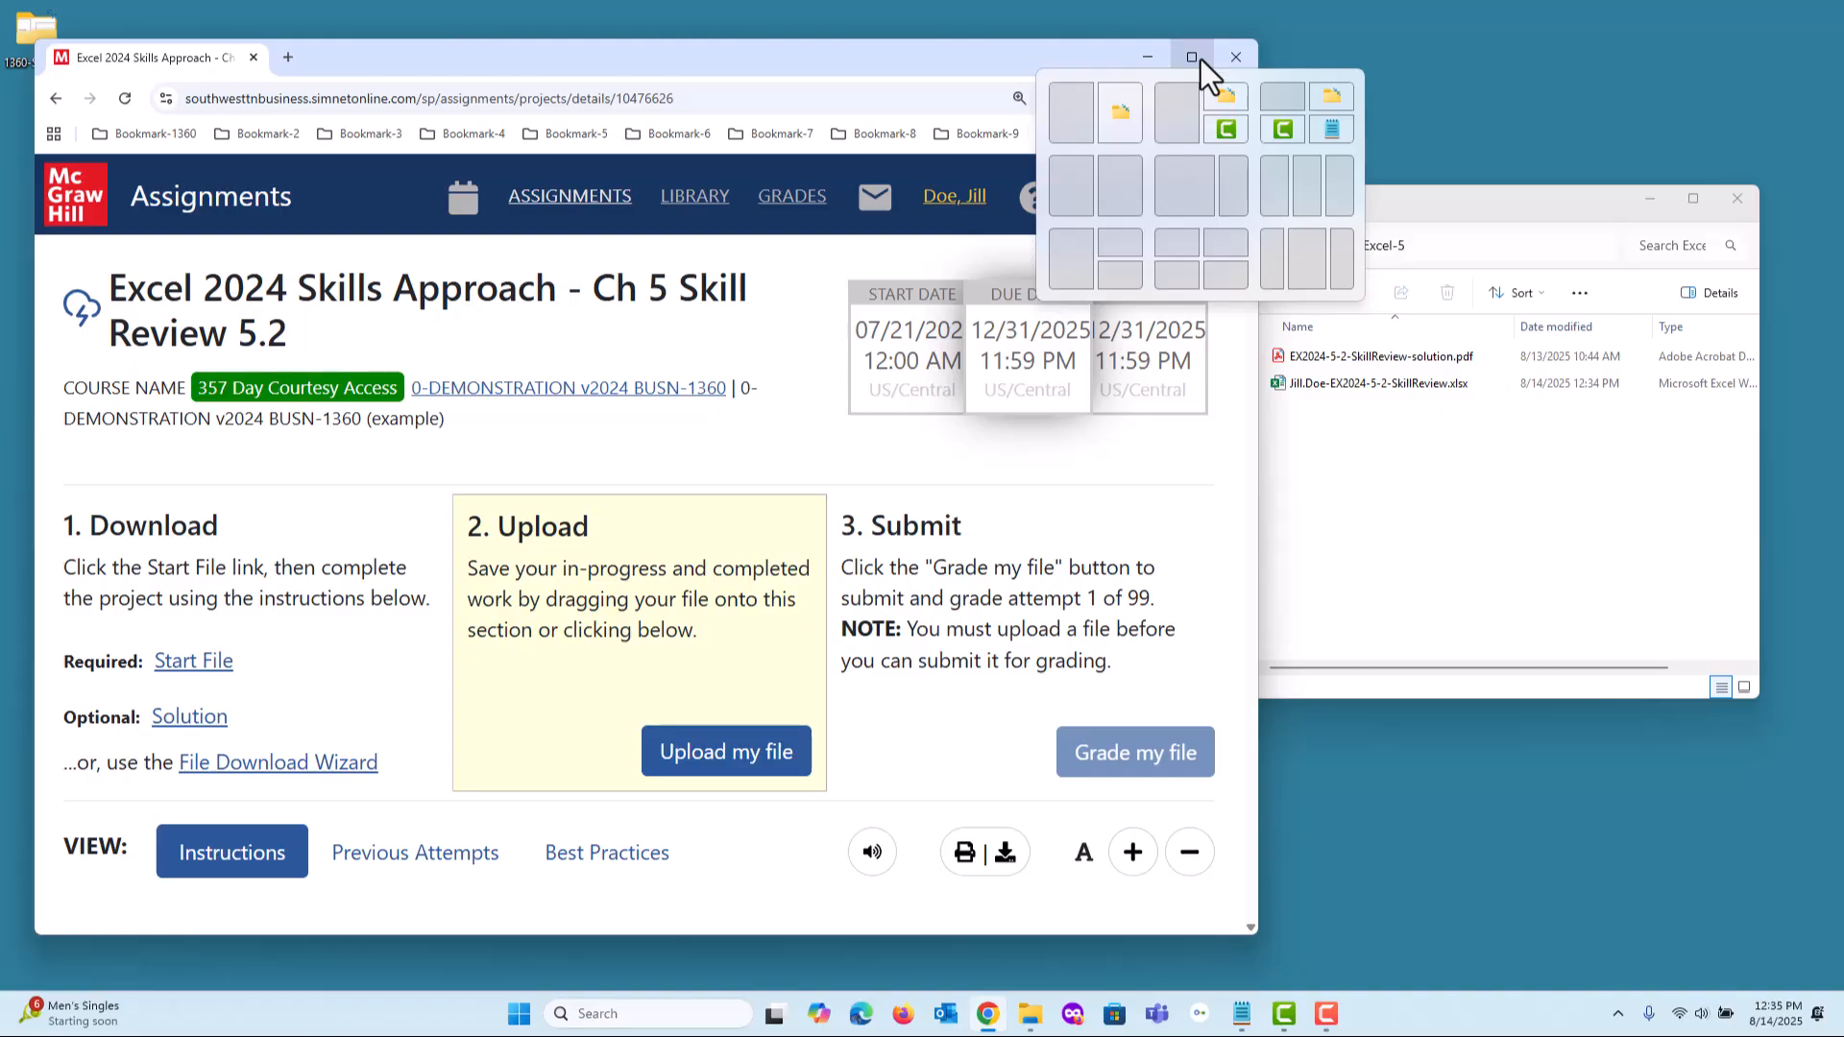
pyautogui.click(1353, 467)
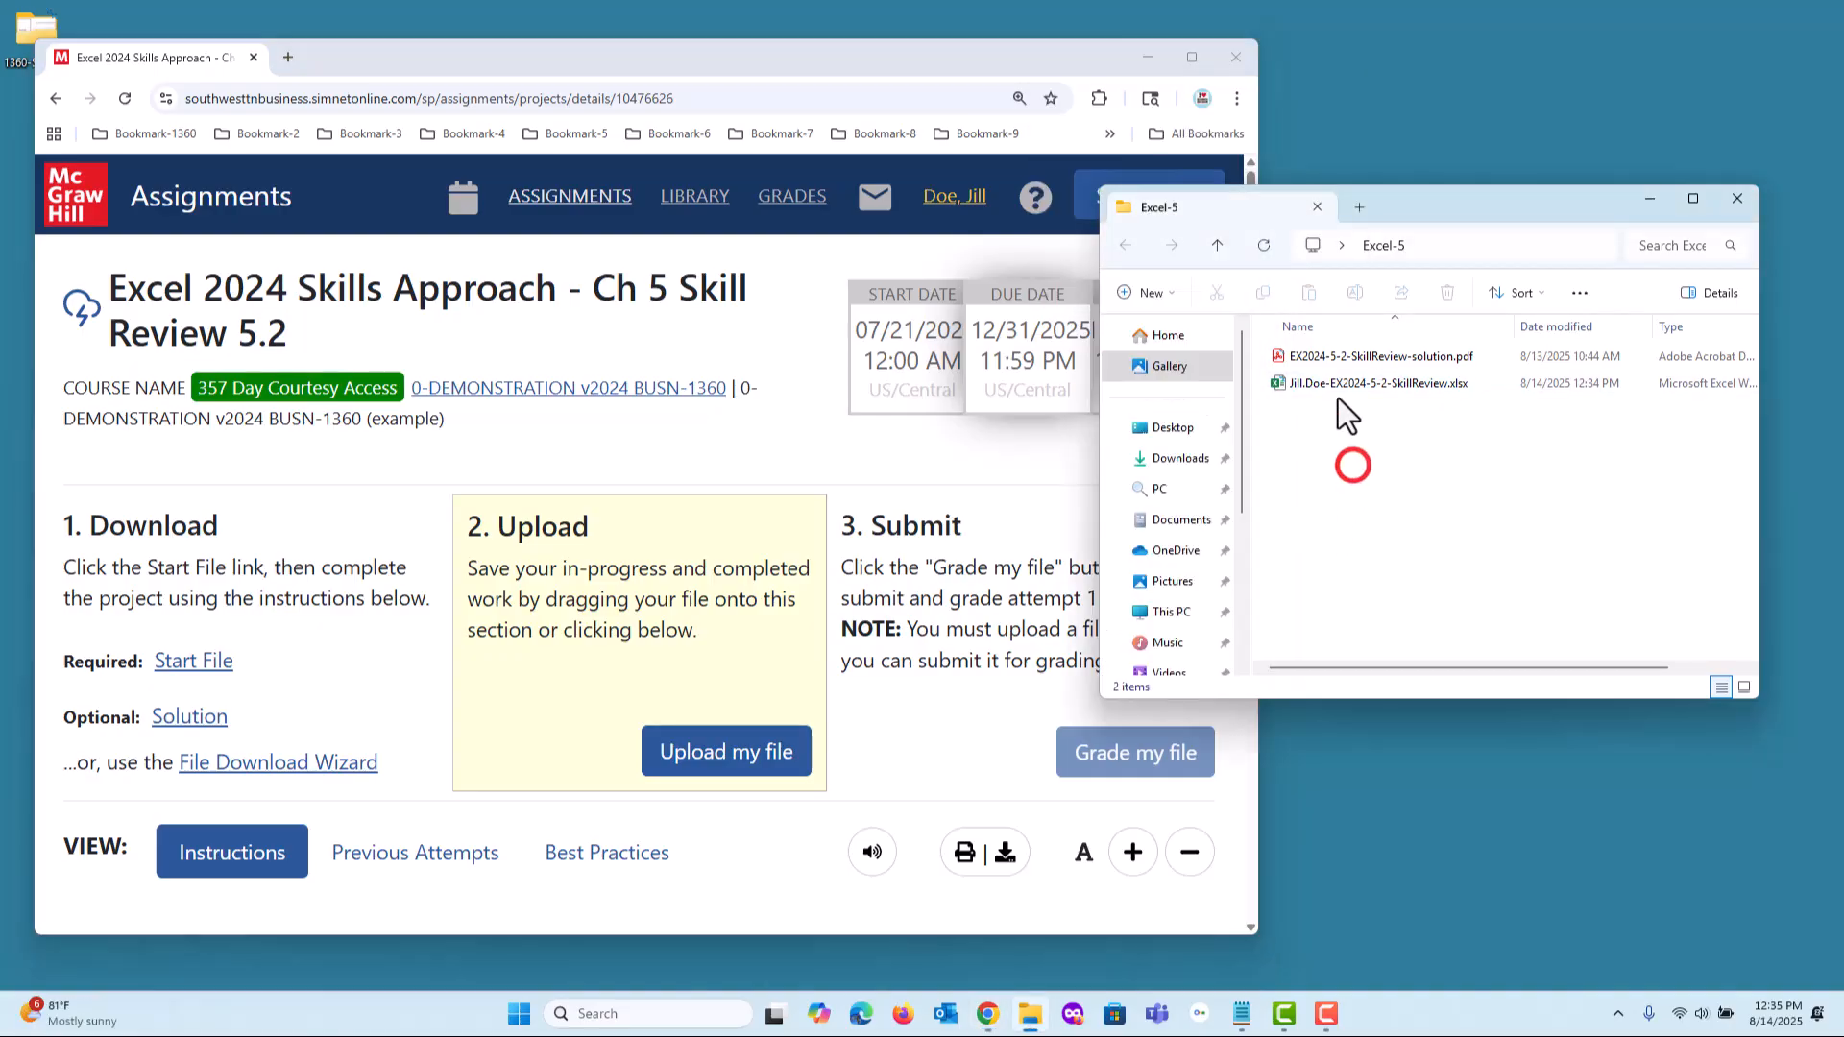
# Step: Upload the EX2024-5-2-SkillReview workbook from the Excel-5 folder to the assignment and submit it for grading
pyautogui.click(1392, 382)
pyautogui.moveTo(1393, 382); pyautogui.dragTo(695, 673)
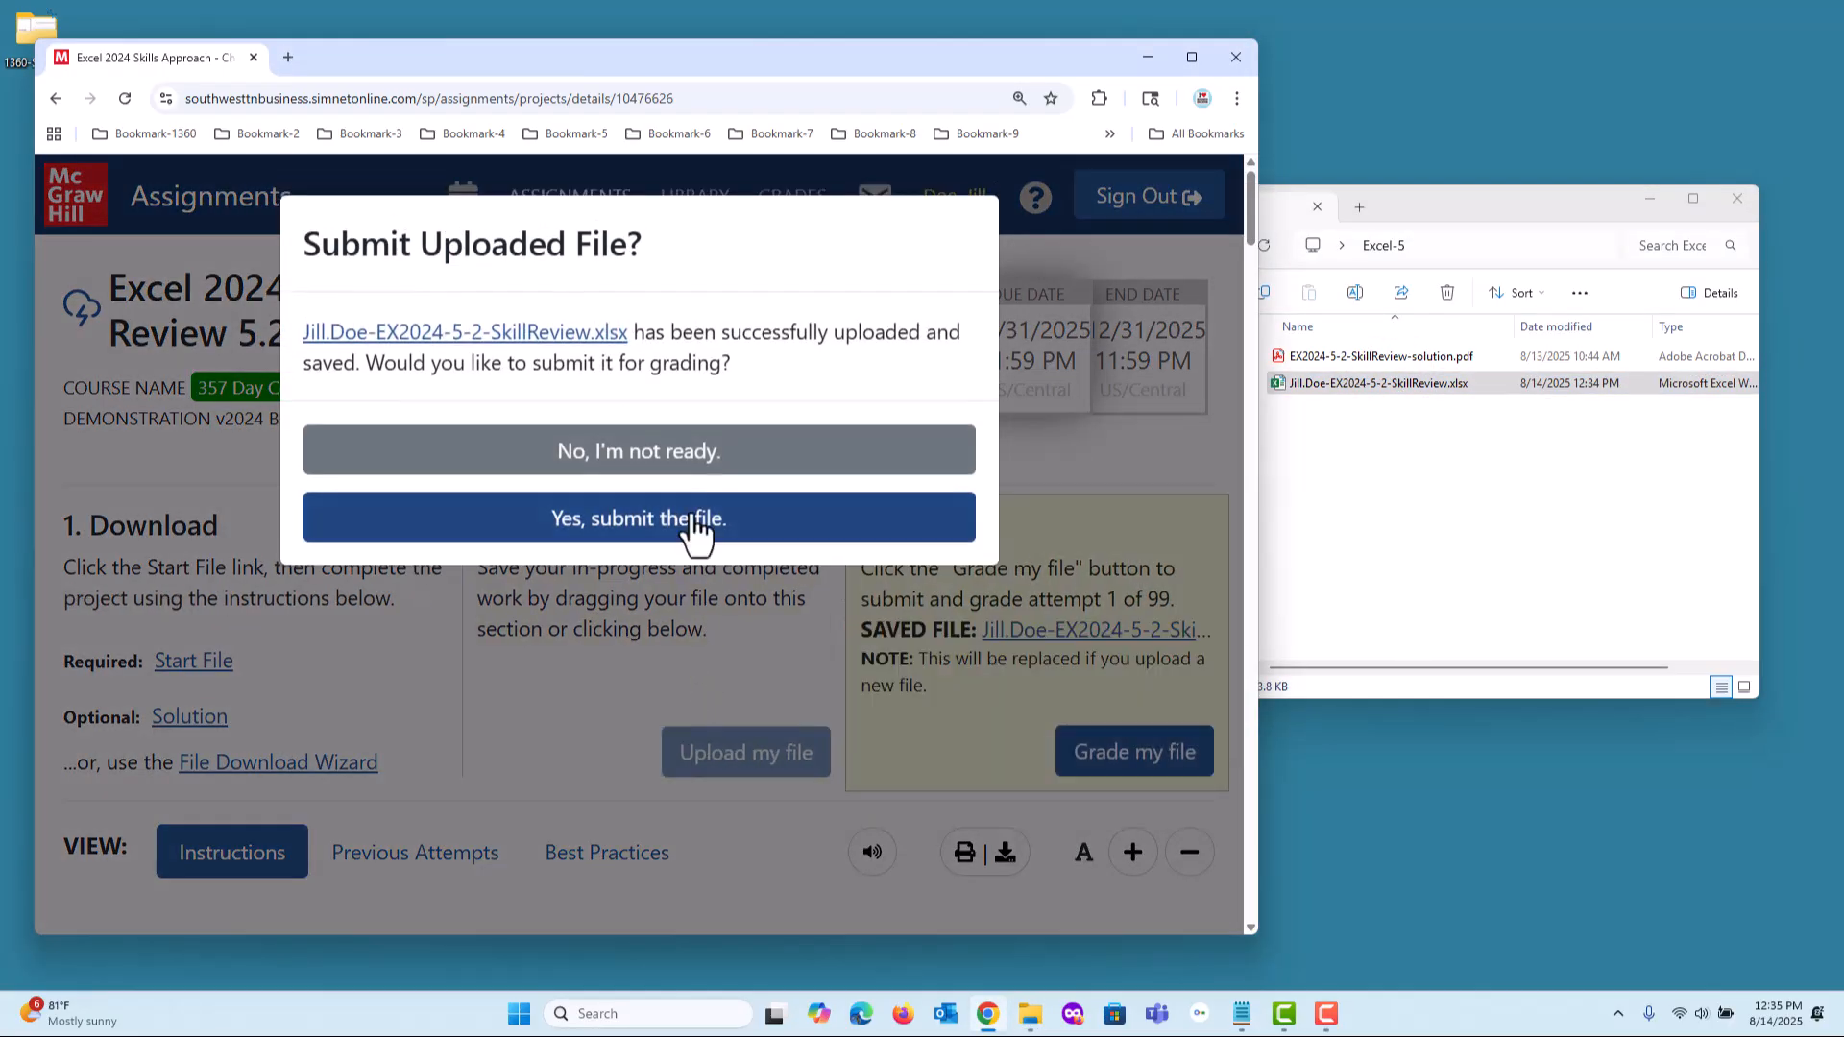
pyautogui.click(695, 526)
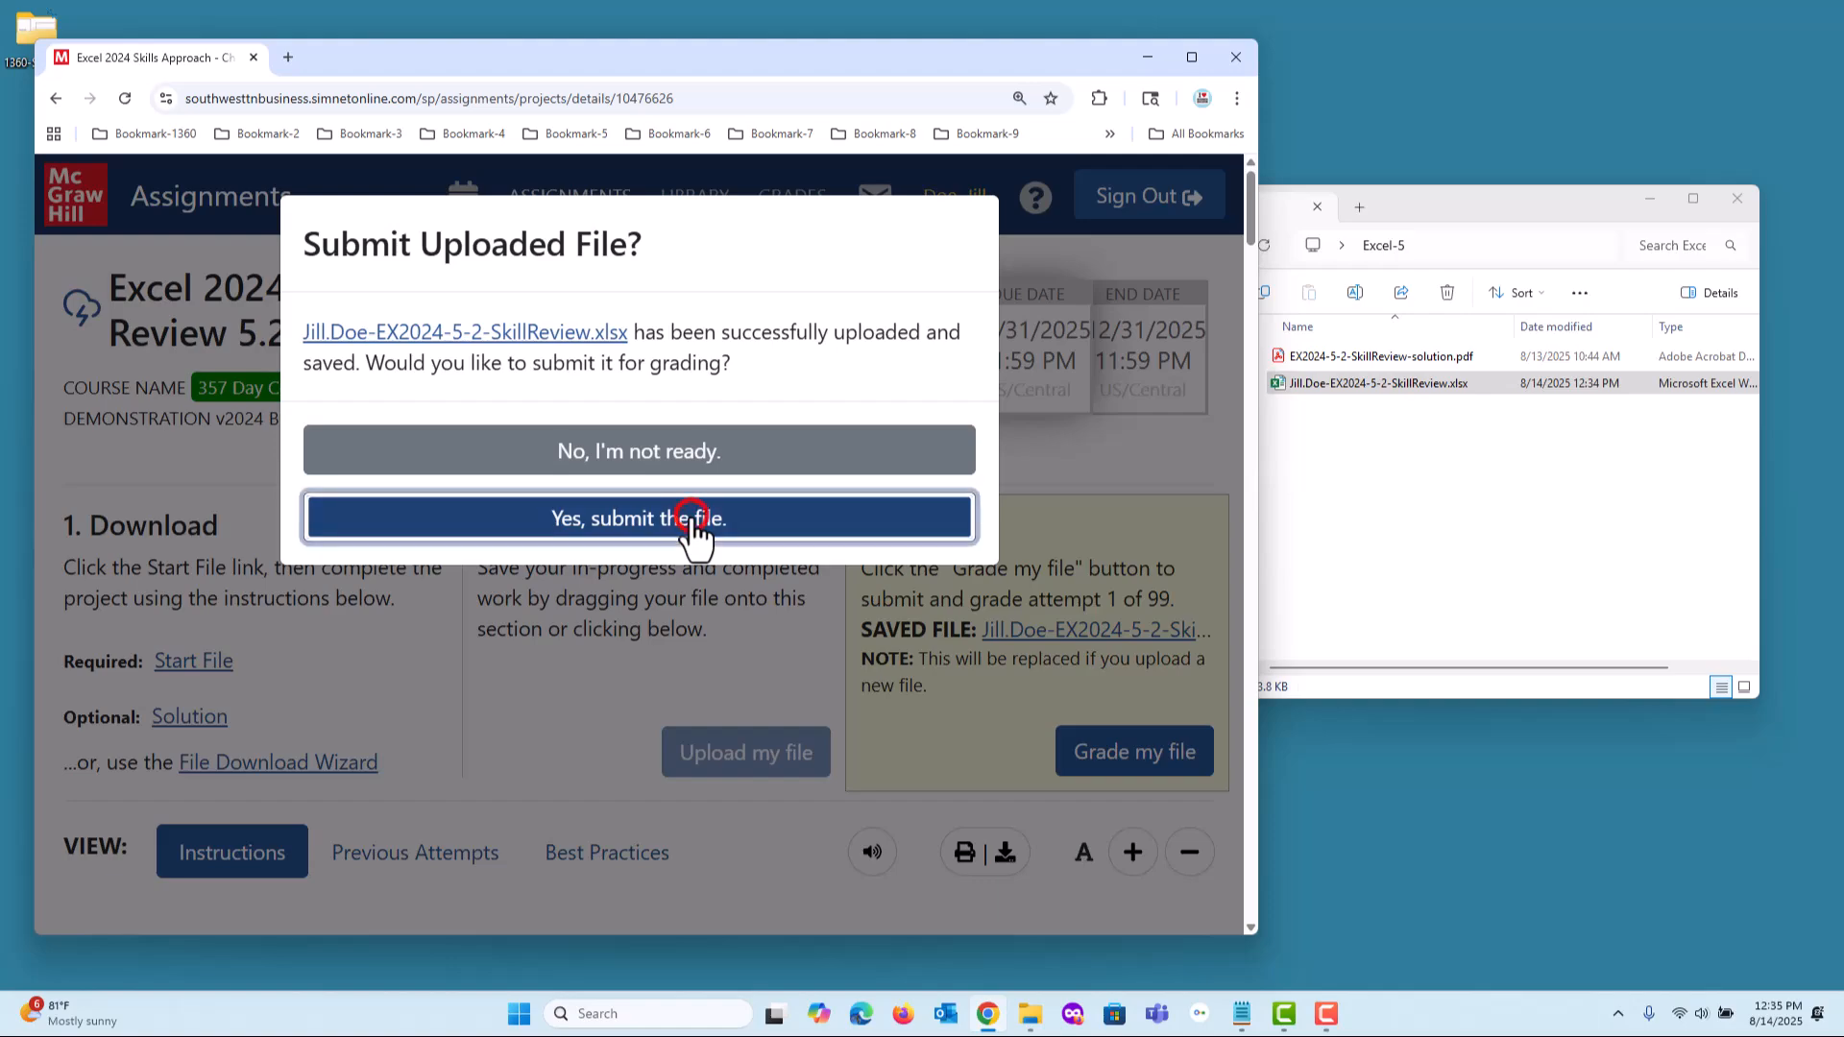